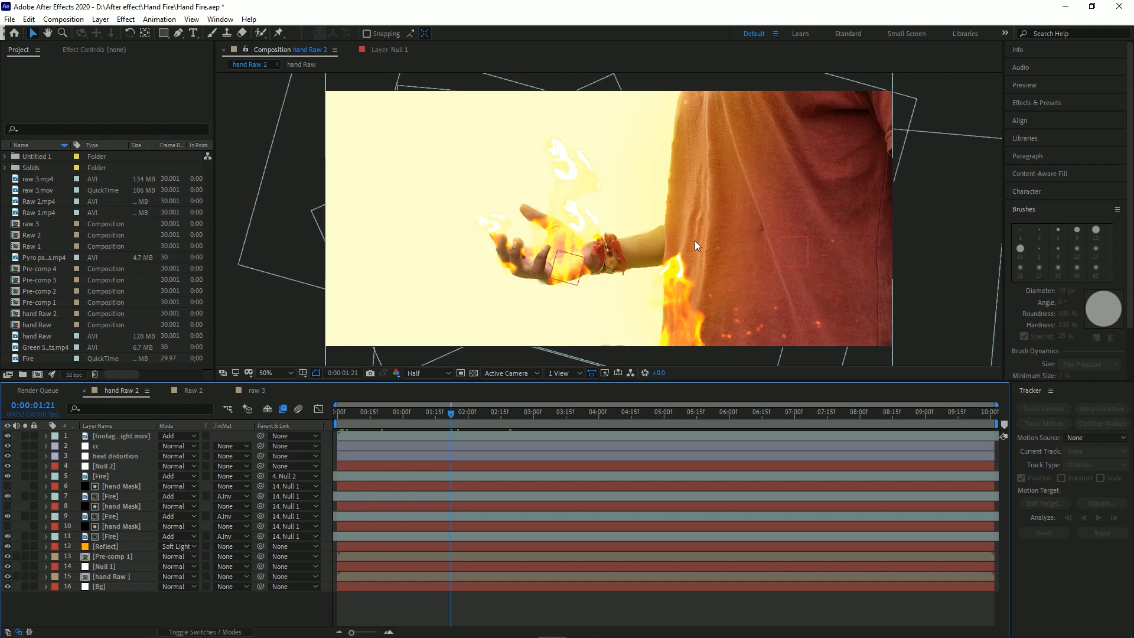
# Look over the burning-hand shot in hand Raw 2, the Raw 2 and raw 3 compositions, and return to hand Raw 2.
pyautogui.scroll(-2, 626, 250)
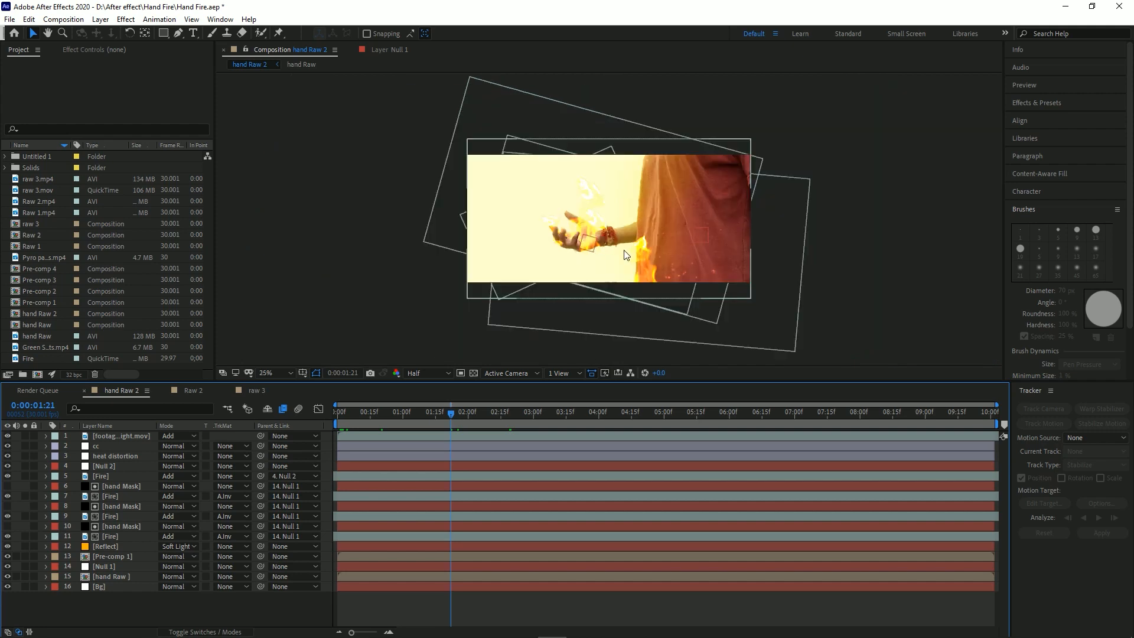
pyautogui.scroll(2, 612, 219)
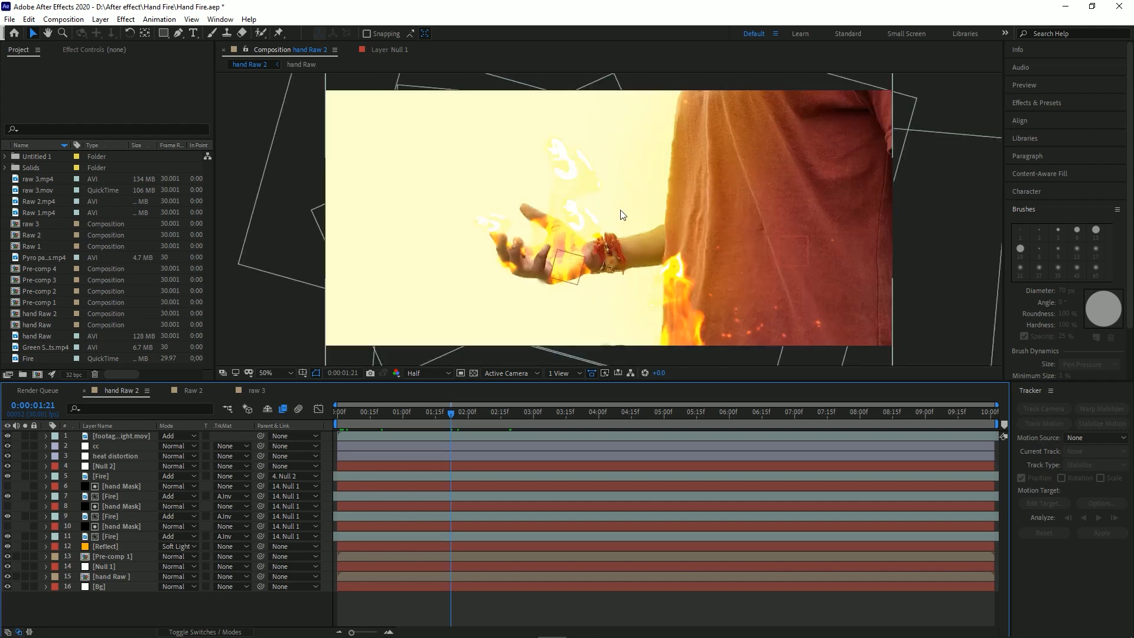
pyautogui.scroll(-2, 611, 218)
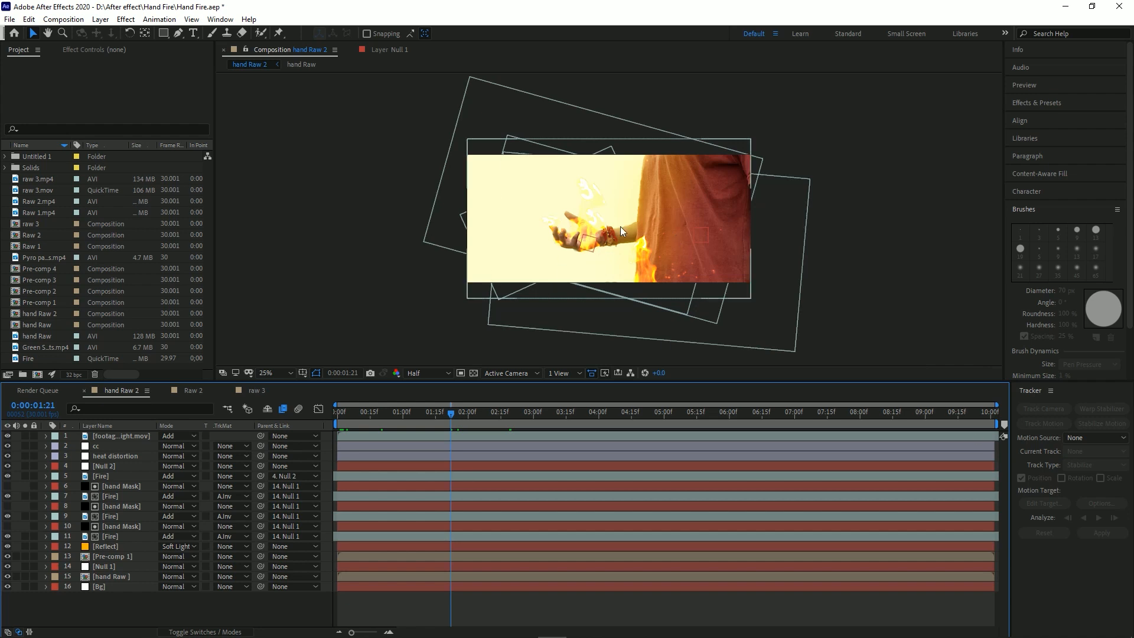
pyautogui.scroll(1, 664, 242)
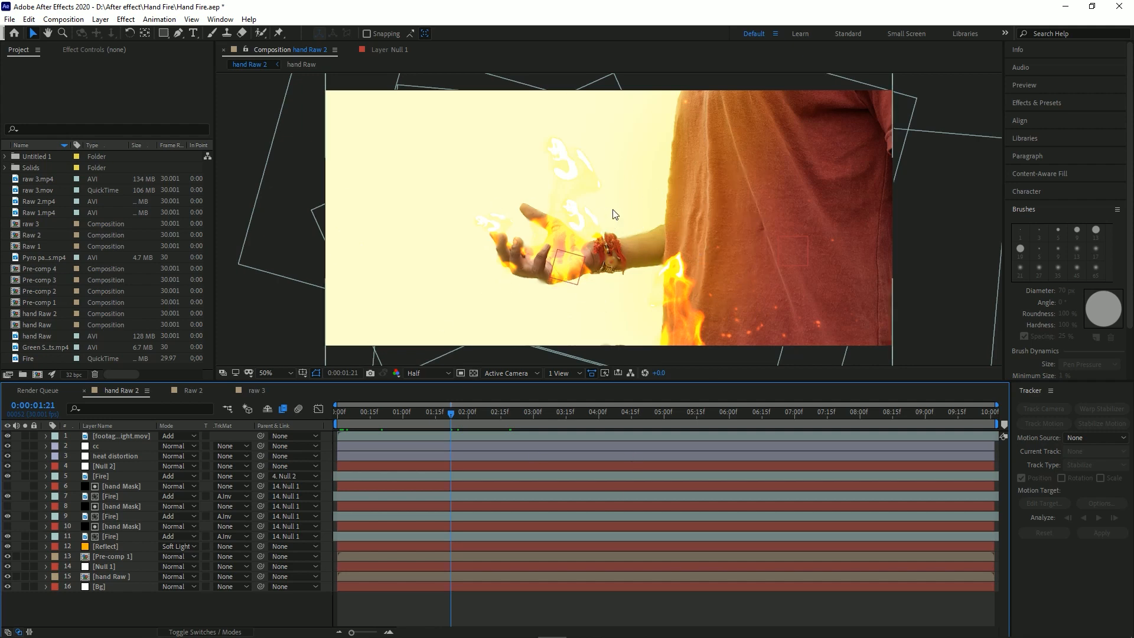
pyautogui.scroll(-1, 675, 279)
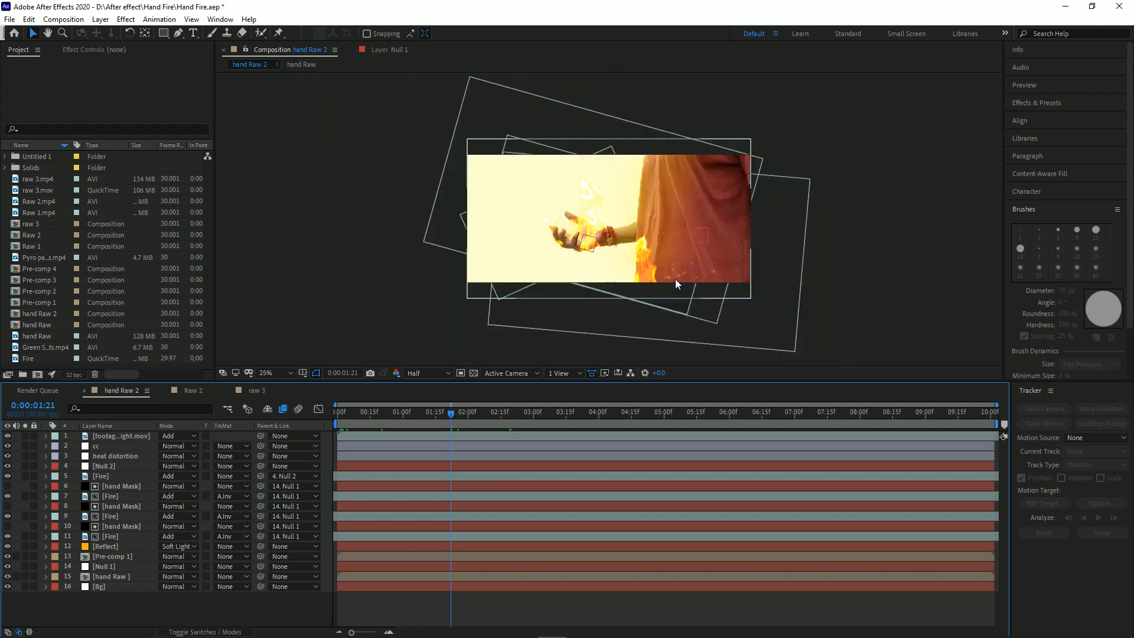
pyautogui.scroll(1, 615, 251)
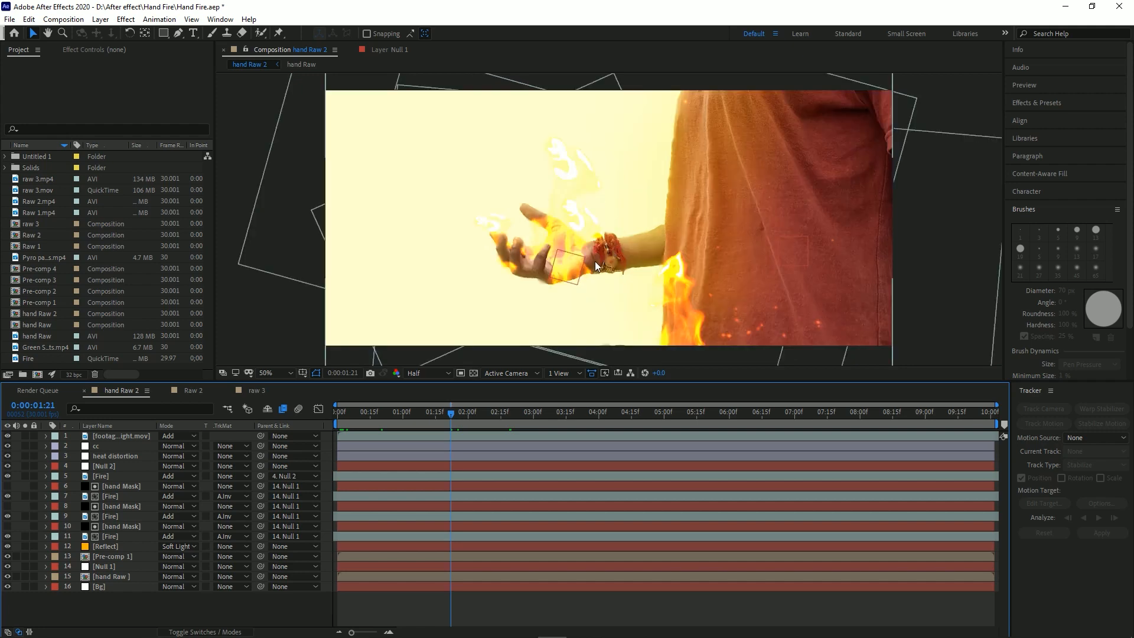
pyautogui.click(193, 390)
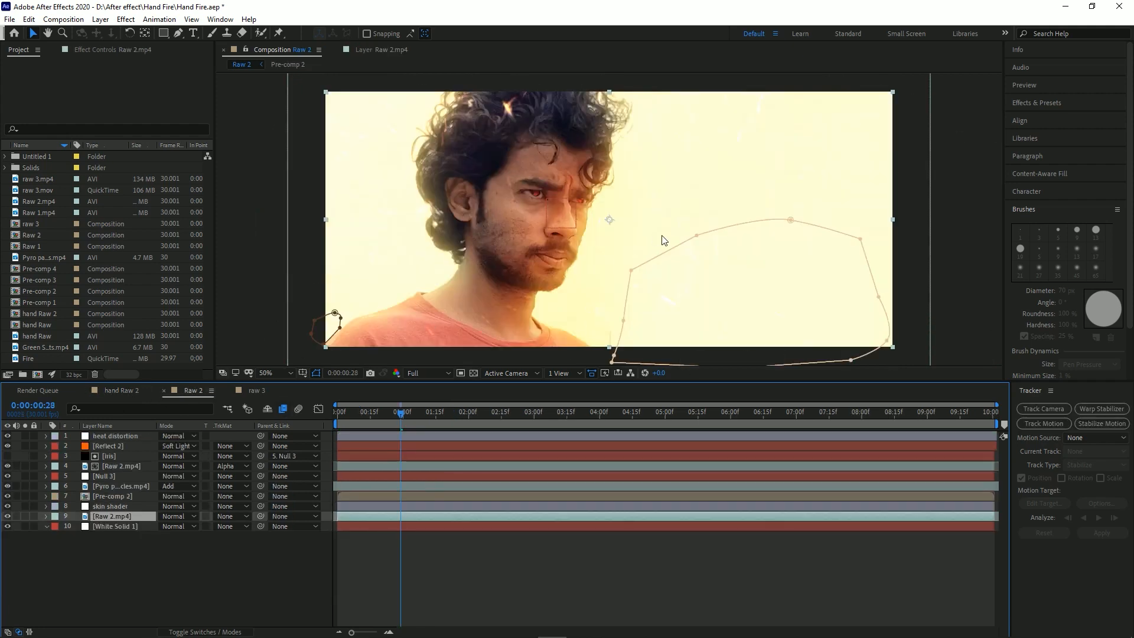
pyautogui.click(255, 391)
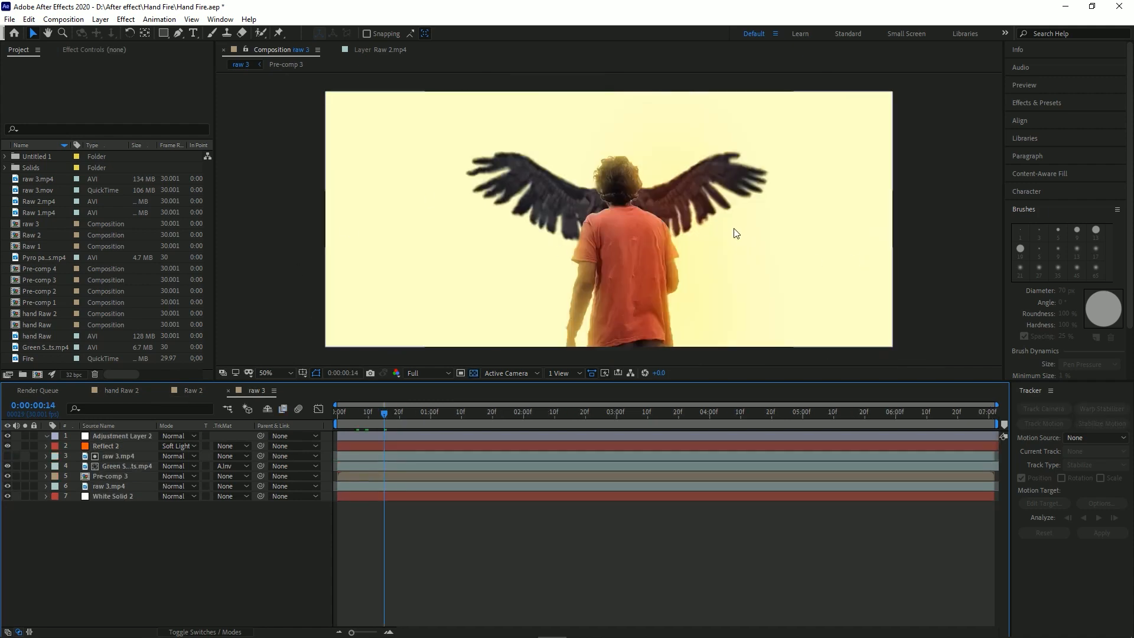
pyautogui.click(124, 394)
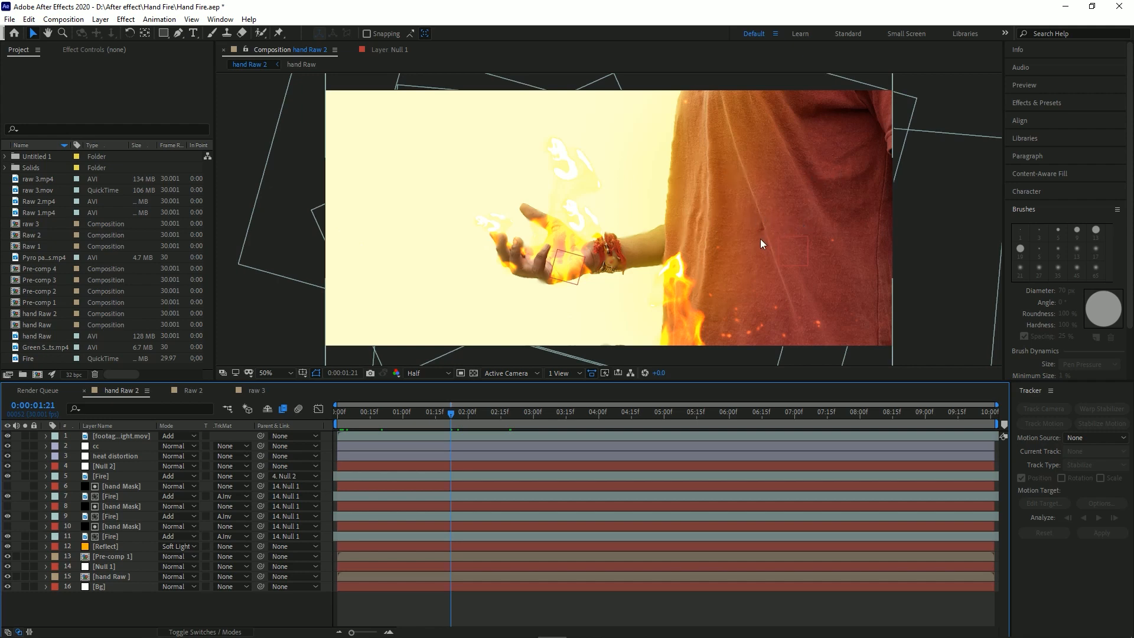
# Solo the hand Raw layer in the hand Raw 2 composition and open its nested composition.
pyautogui.click(76, 567)
pyautogui.click(66, 577)
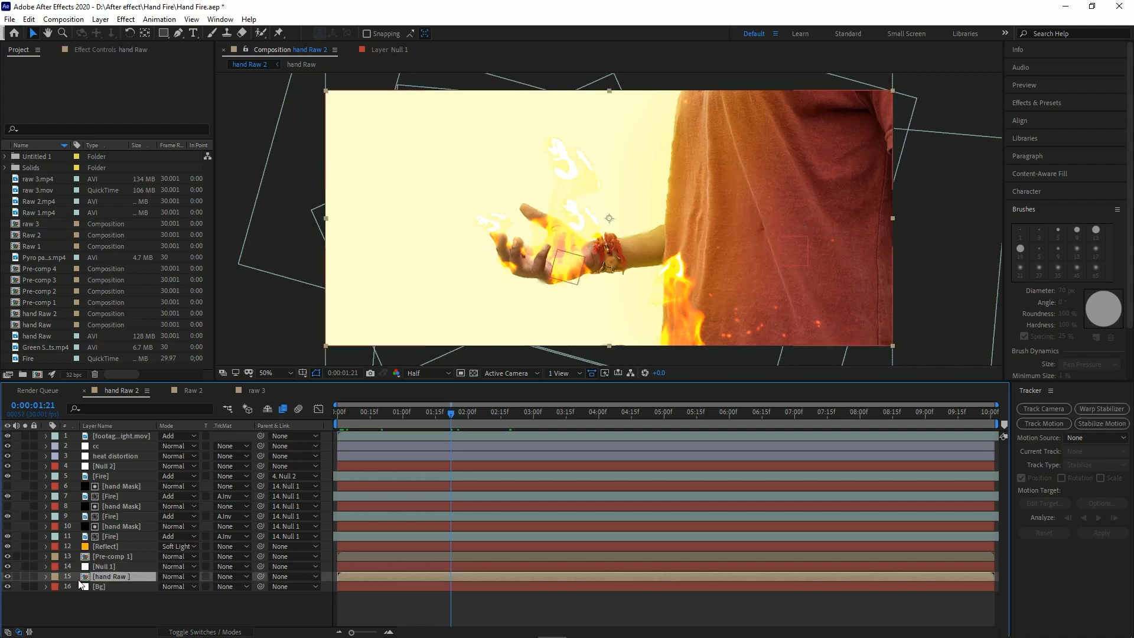
pyautogui.click(25, 576)
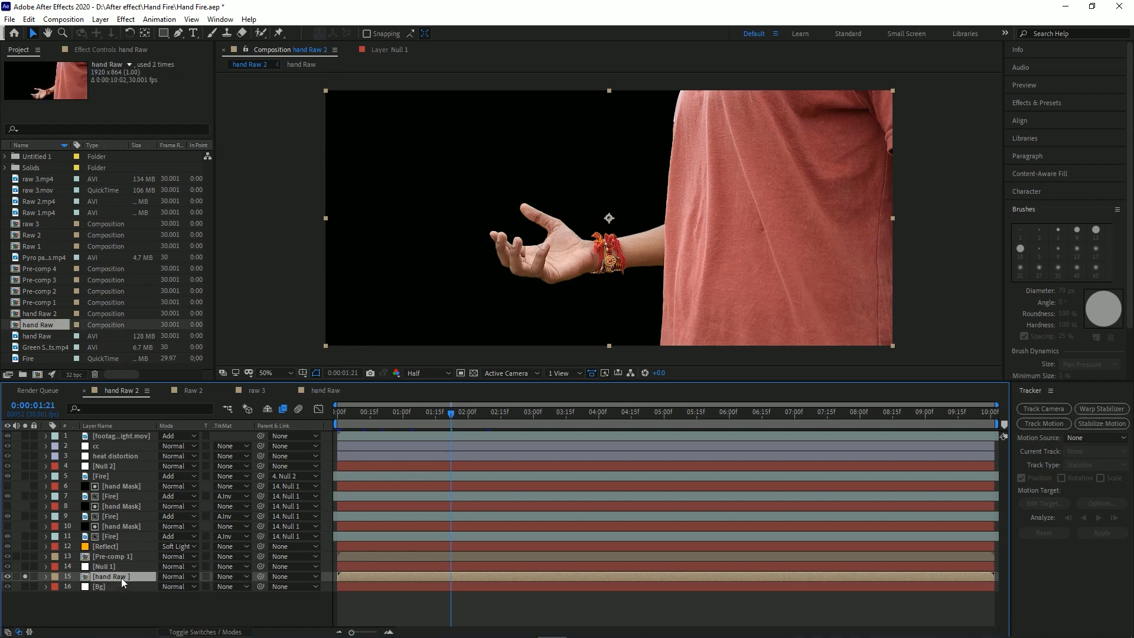
pyautogui.doubleClick(121, 578)
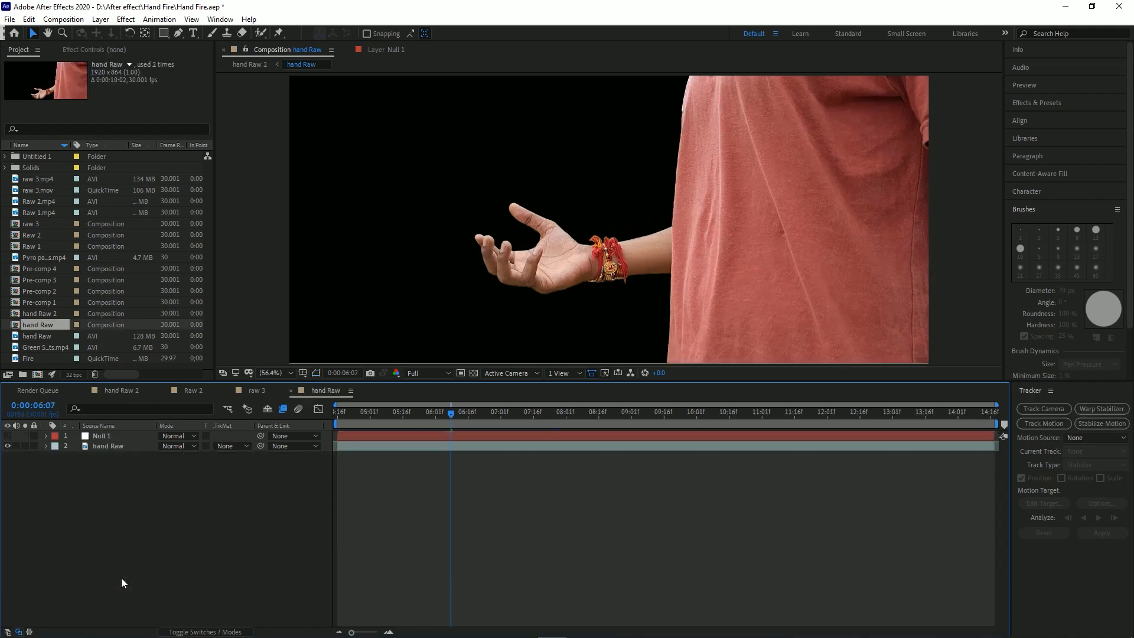
# Show the effects of the hand Raw footage layer and turn off all its active effects to reveal the raw green-screen footage.
pyautogui.click(638, 161)
pyautogui.click(90, 528)
pyautogui.click(129, 446)
pyautogui.click(132, 51)
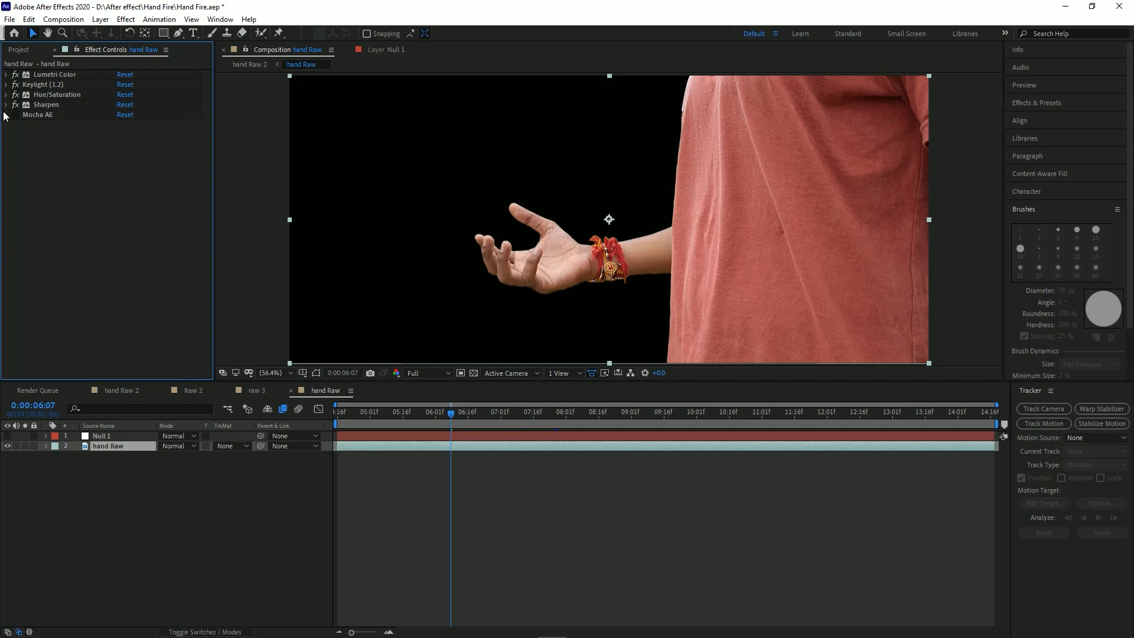
pyautogui.moveTo(18, 73); pyautogui.dragTo(19, 123)
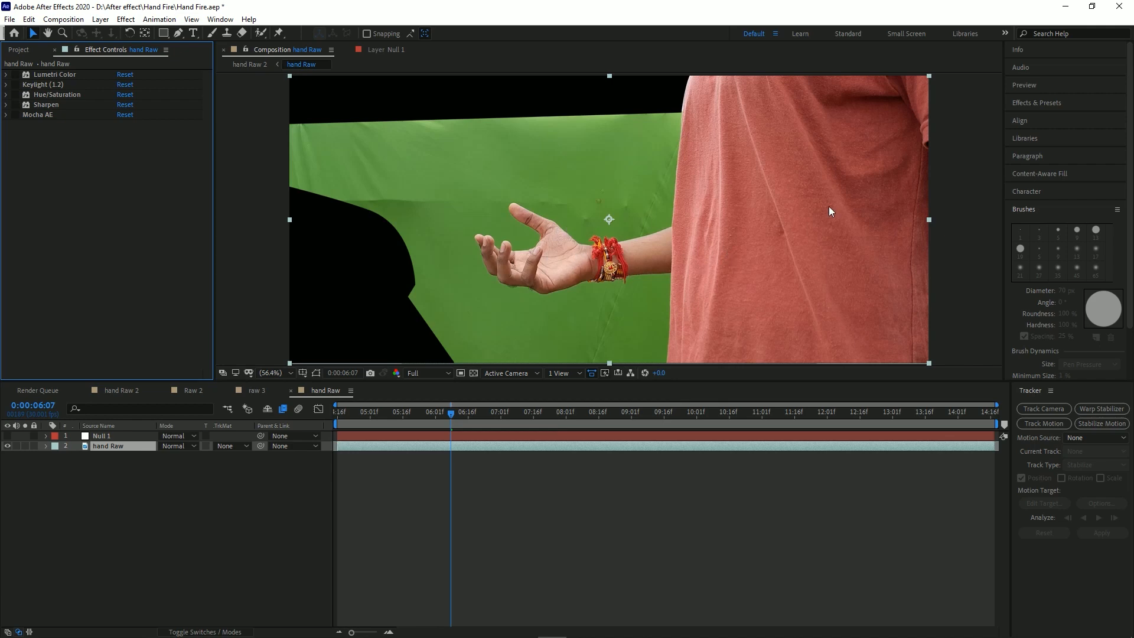
# Re-enable Lumetri Color on the hand Raw layer, review its Basic Correction settings and compare the footage with and without it.
pyautogui.press(',')
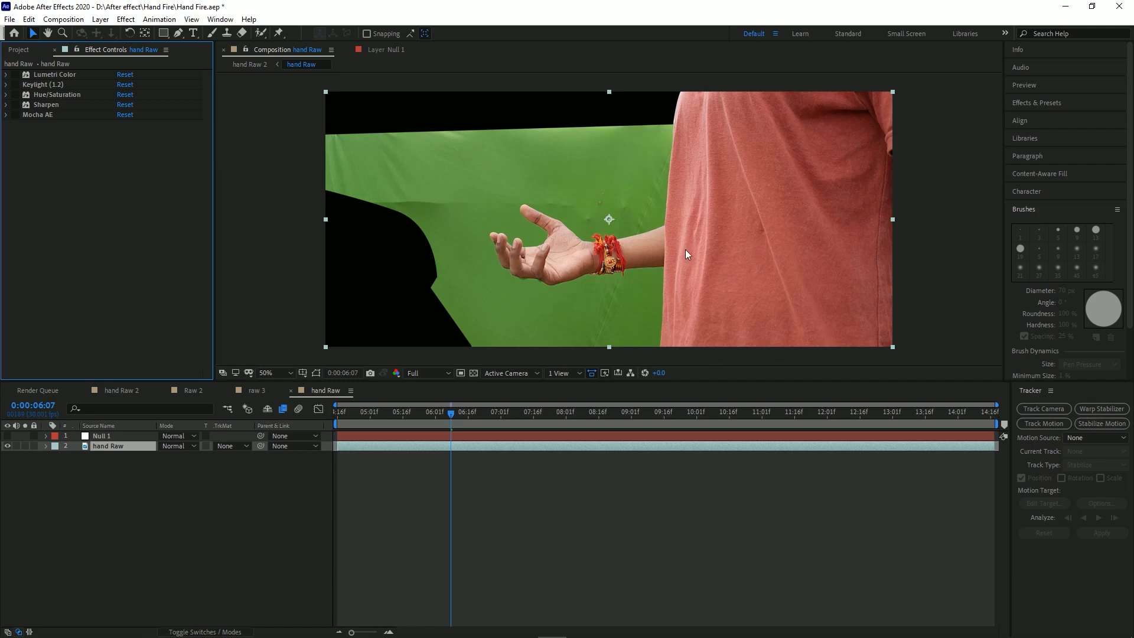
pyautogui.press('.')
pyautogui.press(',')
pyautogui.click(15, 75)
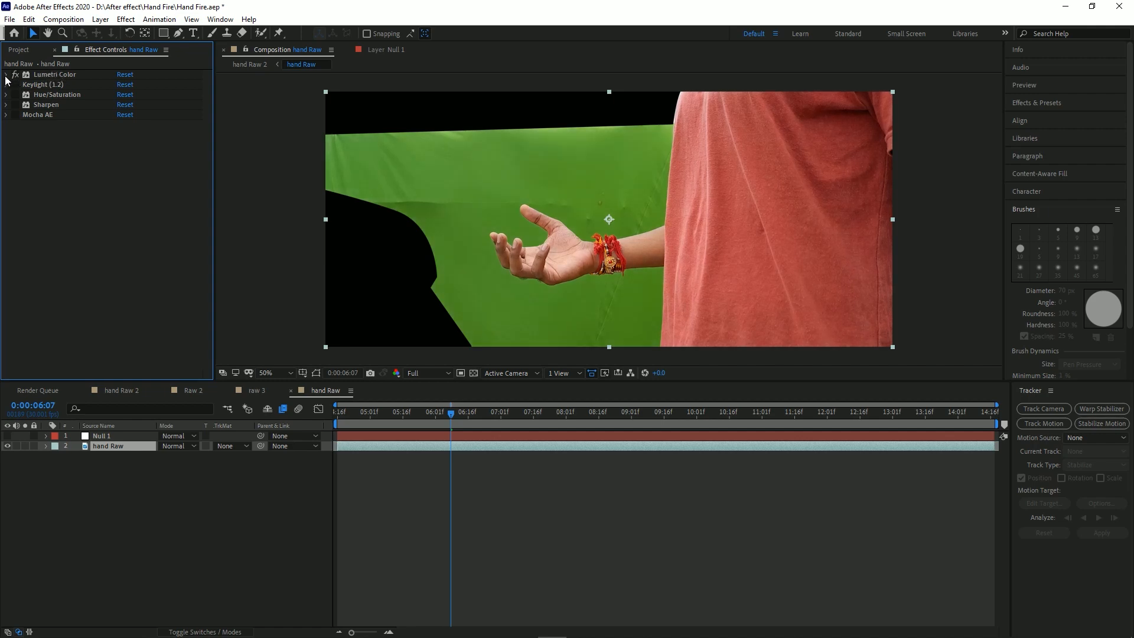
pyautogui.click(7, 76)
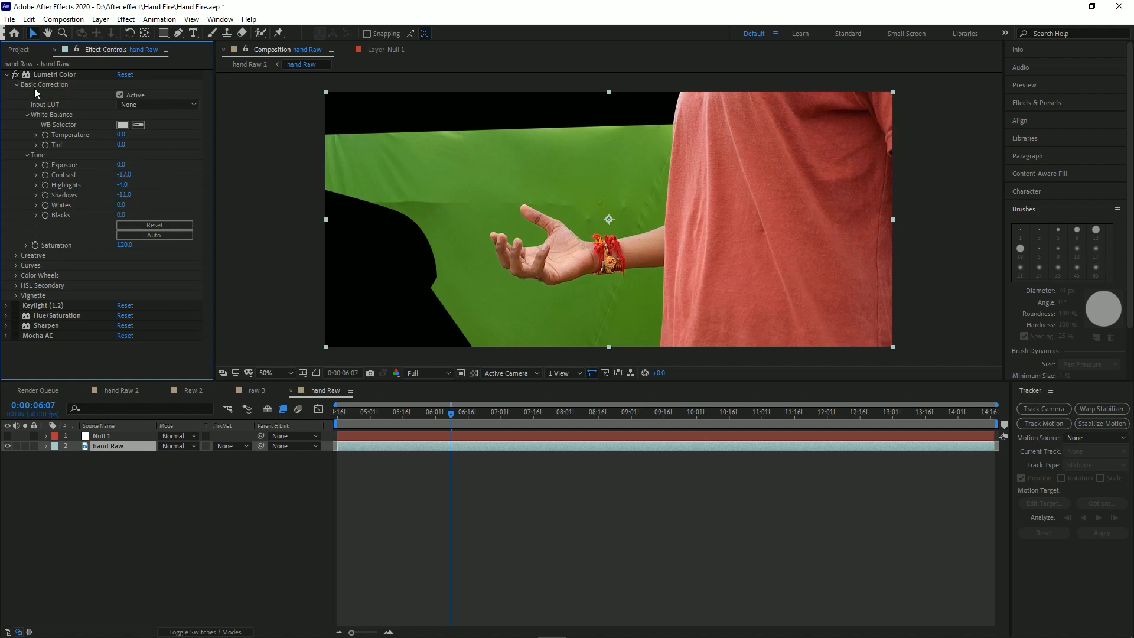
pyautogui.click(17, 76)
pyautogui.click(18, 76)
pyautogui.click(6, 75)
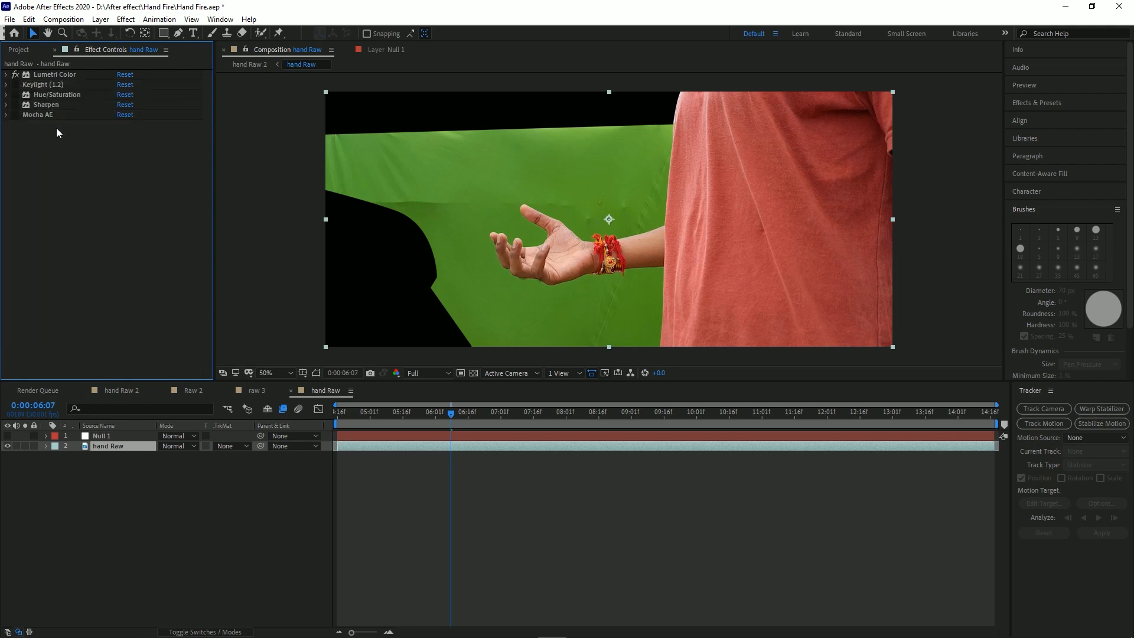
# Re-enable Keylight (1.2), compare the footage with and without it, and check the keyed result against the transparency grid.
pyautogui.click(18, 86)
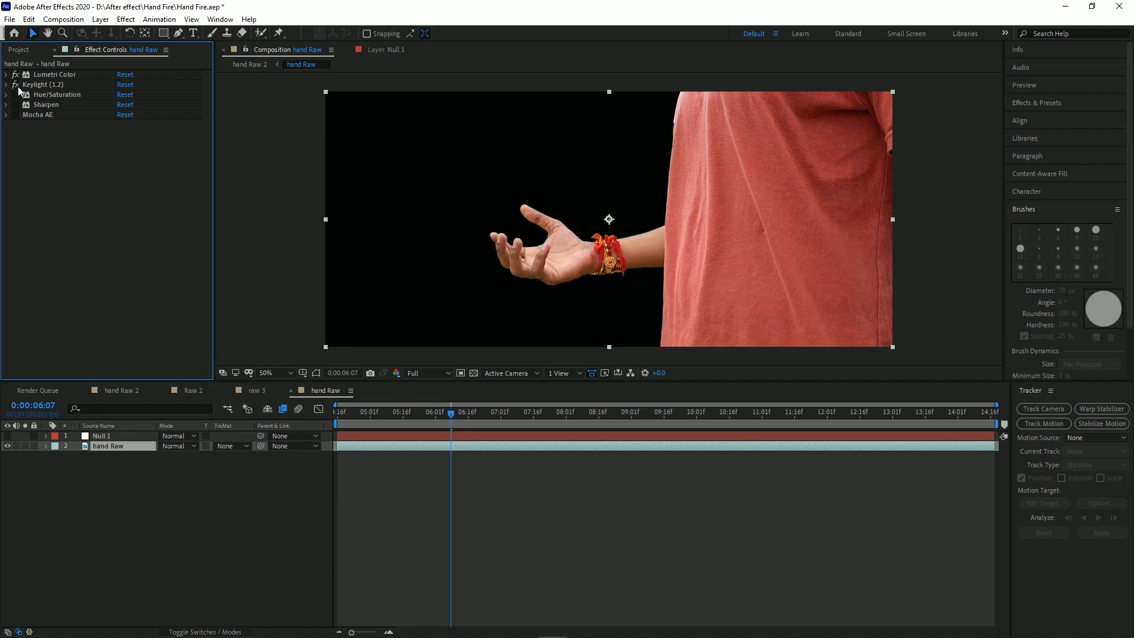
pyautogui.click(16, 85)
pyautogui.click(16, 86)
pyautogui.click(17, 87)
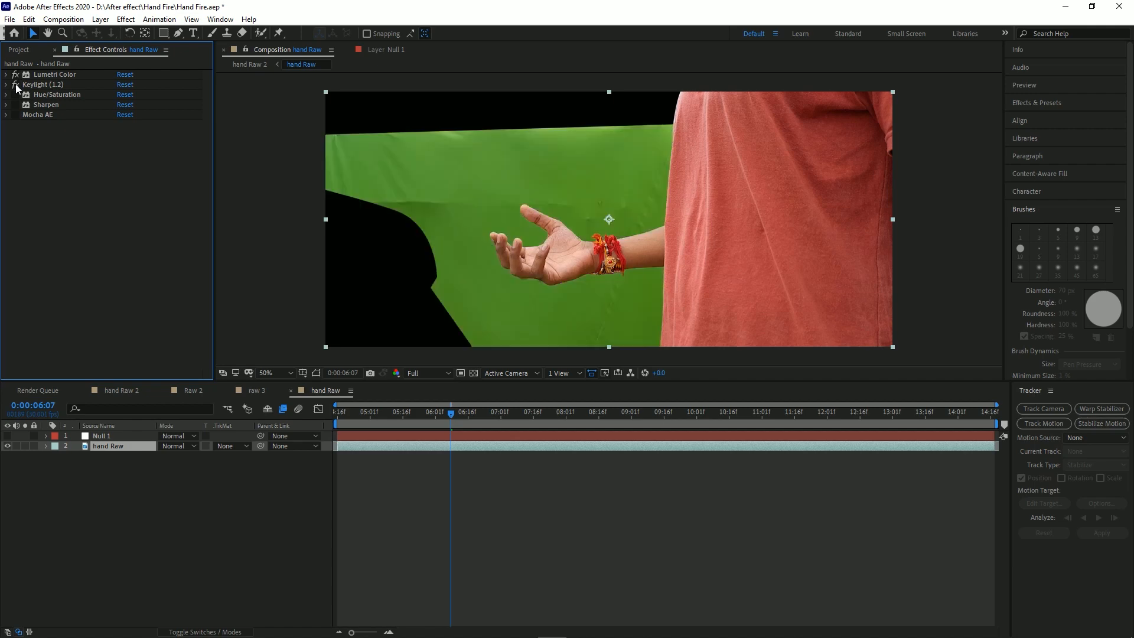
pyautogui.click(17, 86)
pyautogui.click(7, 85)
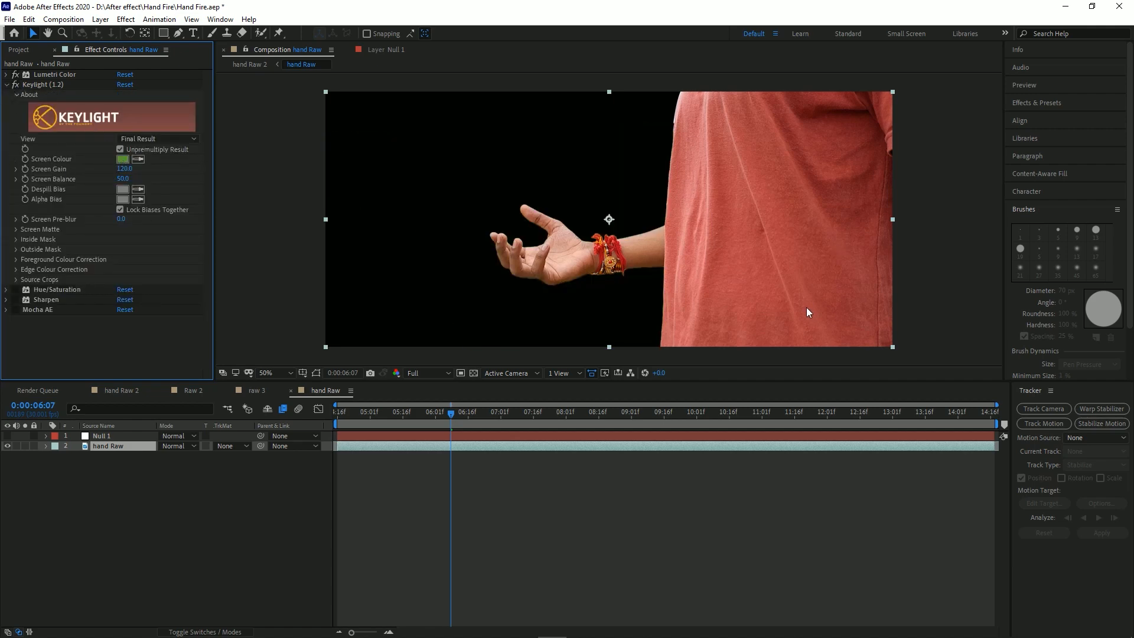
pyautogui.click(476, 374)
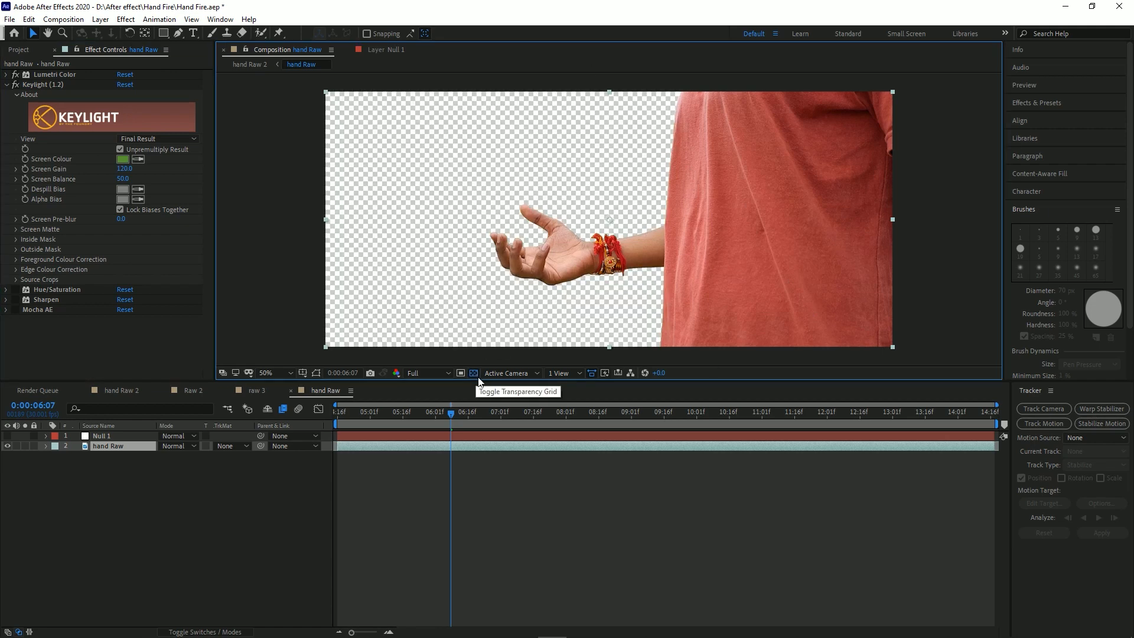
pyautogui.click(474, 374)
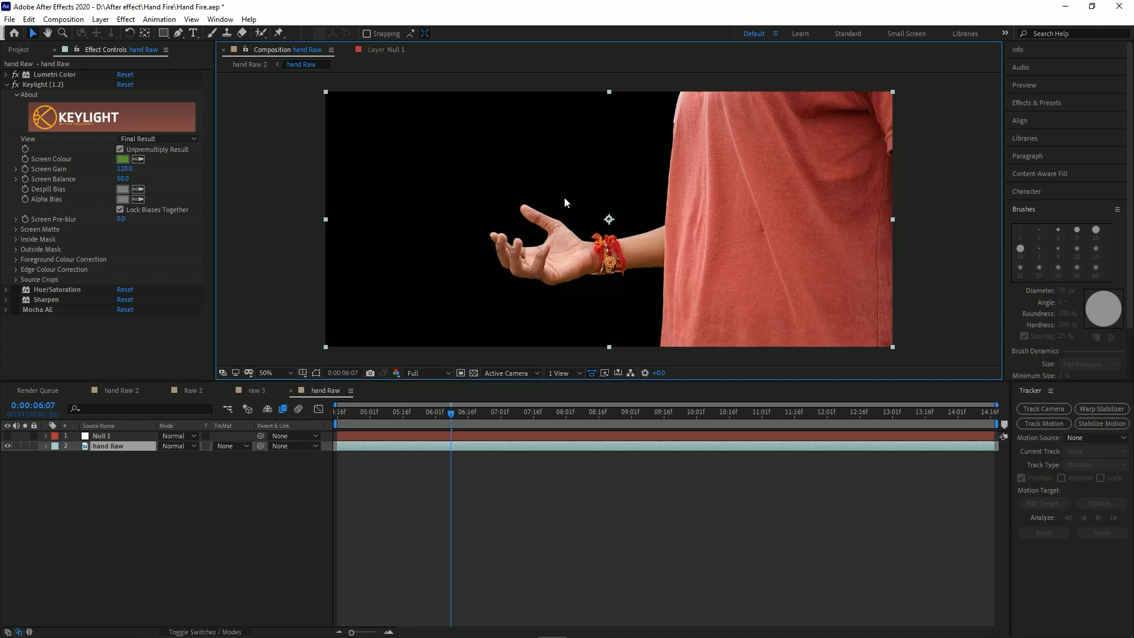
# Collapse the Keylight settings and re-enable the Hue/Saturation and Sharpen effects on the hand Raw layer.
pyautogui.click(11, 89)
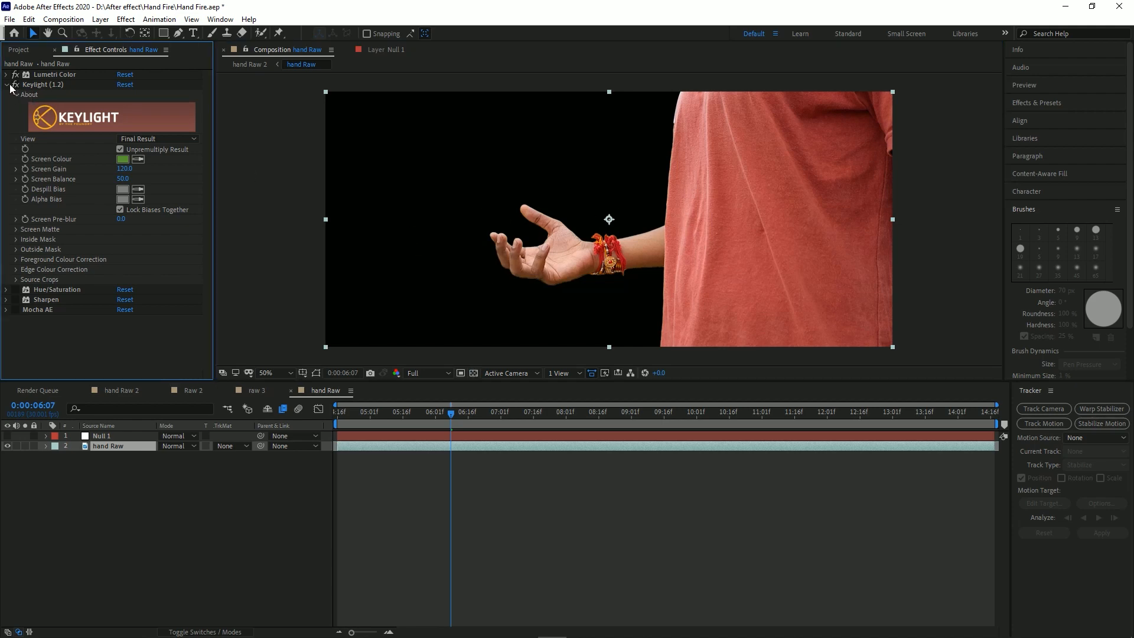
pyautogui.click(7, 85)
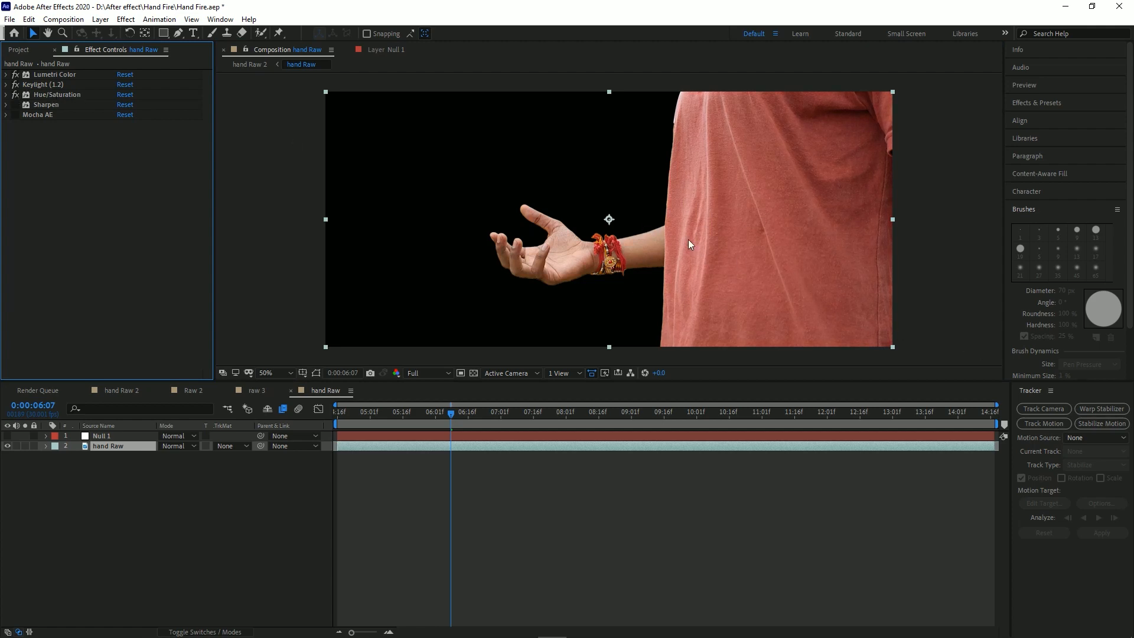
pyautogui.click(51, 75)
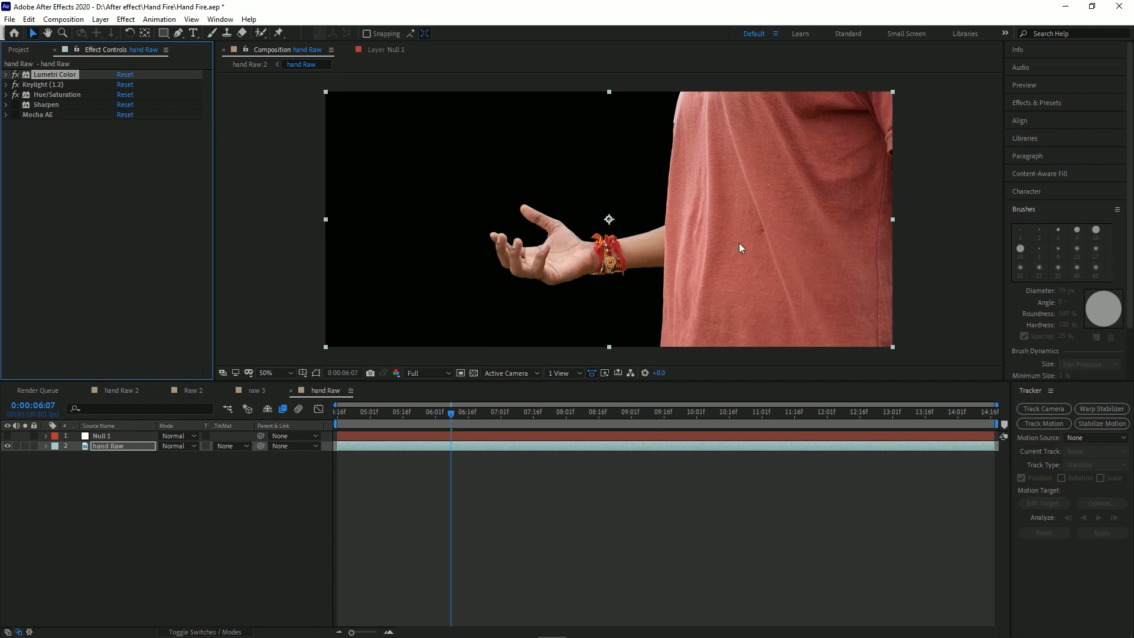
pyautogui.click(59, 96)
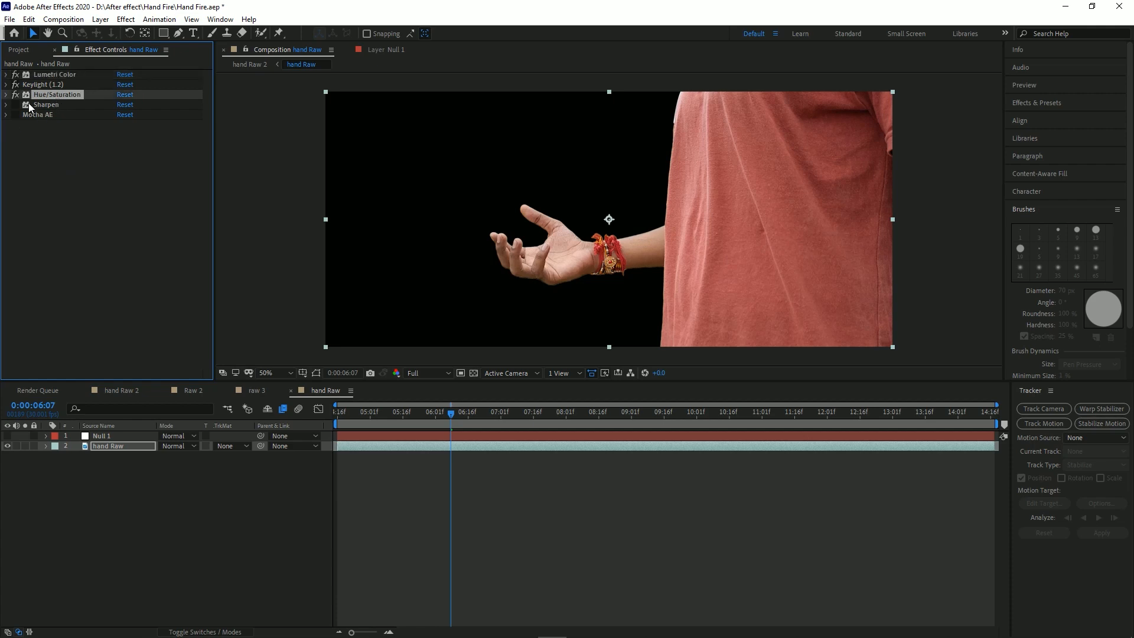
pyautogui.click(40, 105)
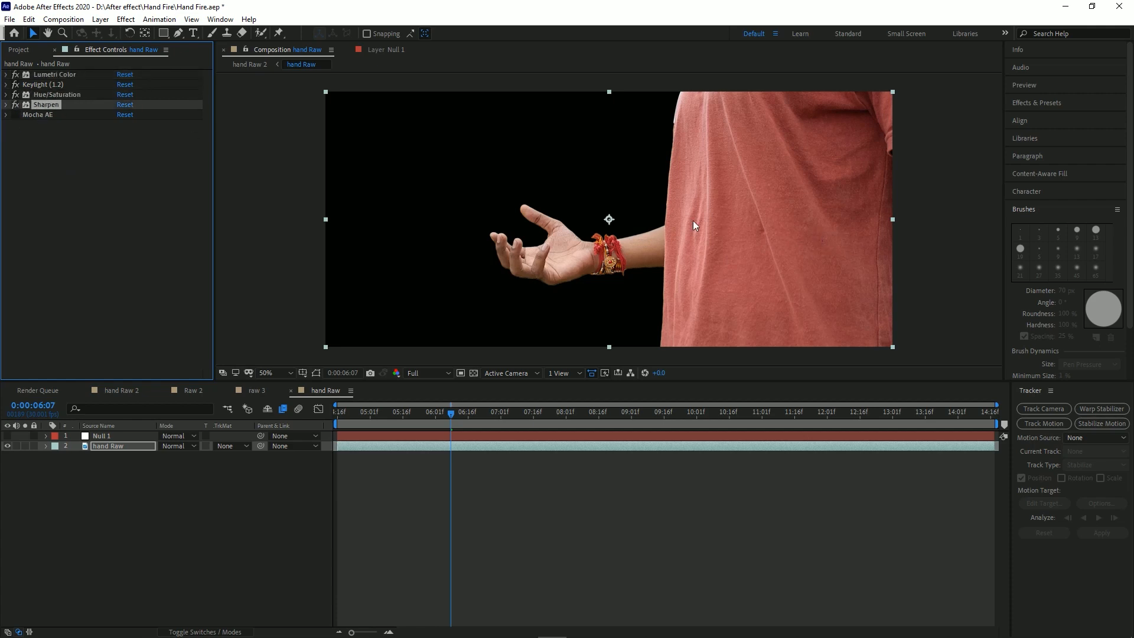
# Examine the sharpened palm and bracelet up close, then return to the full hand framing.
pyautogui.scroll(6, 693, 221)
pyautogui.press('h')
pyautogui.scroll(-1, 560, 264)
pyautogui.moveTo(580, 251); pyautogui.dragTo(611, 237)
pyautogui.scroll(1, 591, 241)
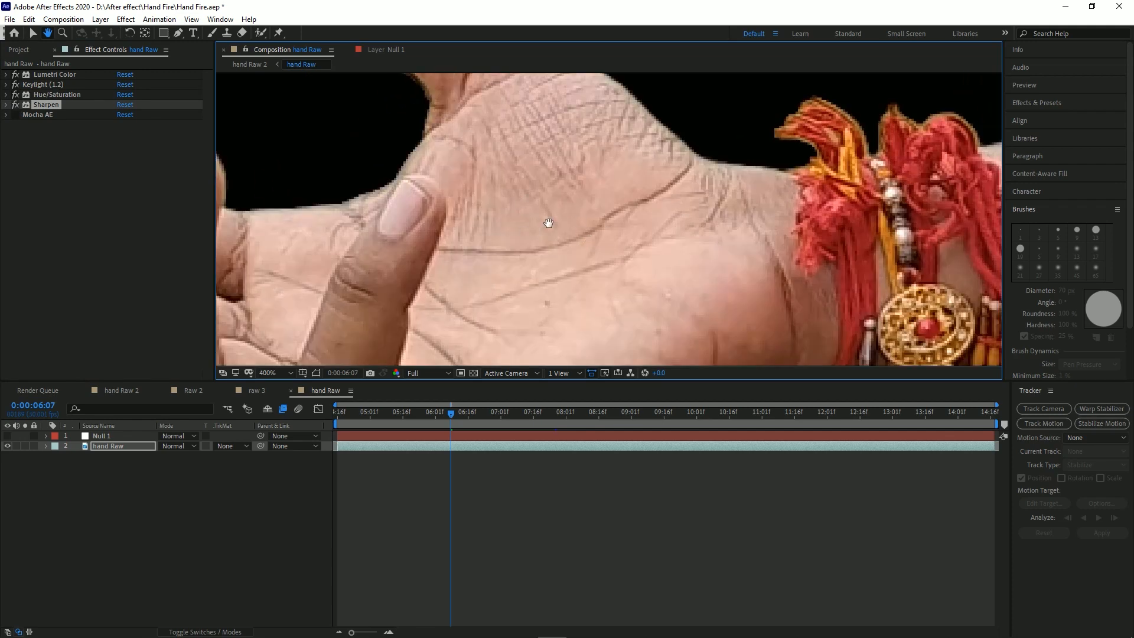
pyautogui.scroll(-1, 550, 224)
pyautogui.press('v')
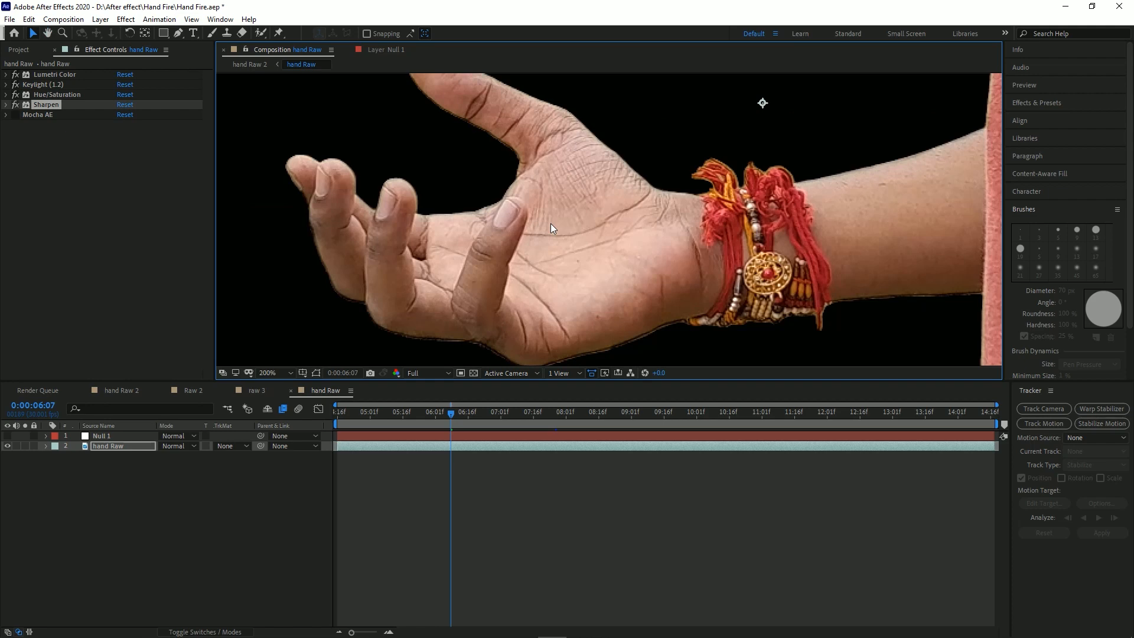
pyautogui.scroll(1, 669, 221)
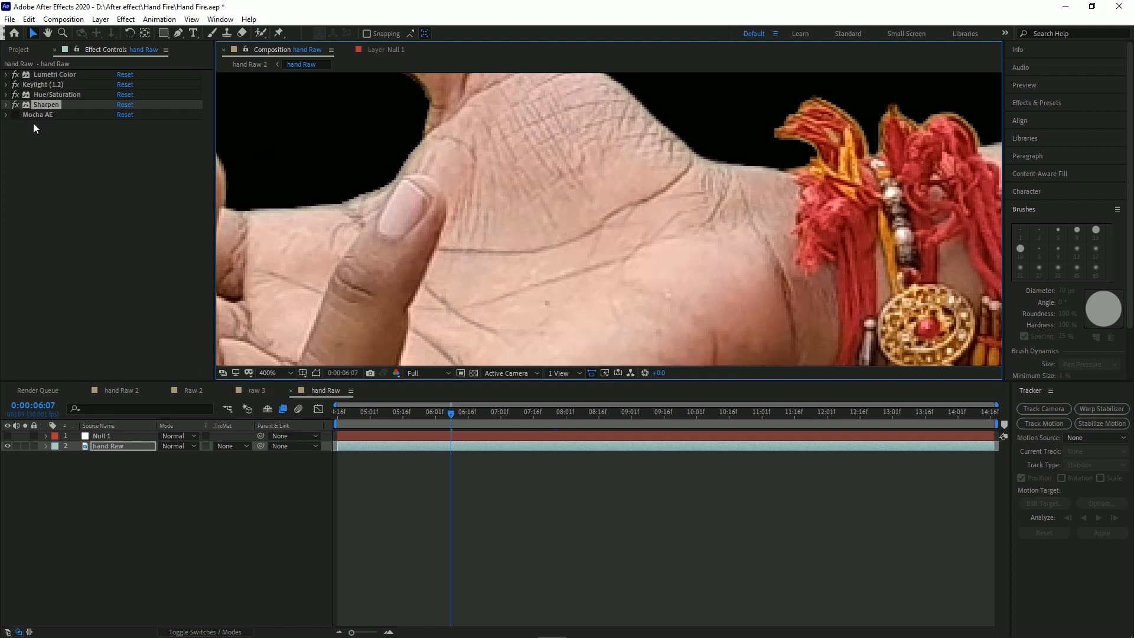
pyautogui.scroll(-3, 576, 210)
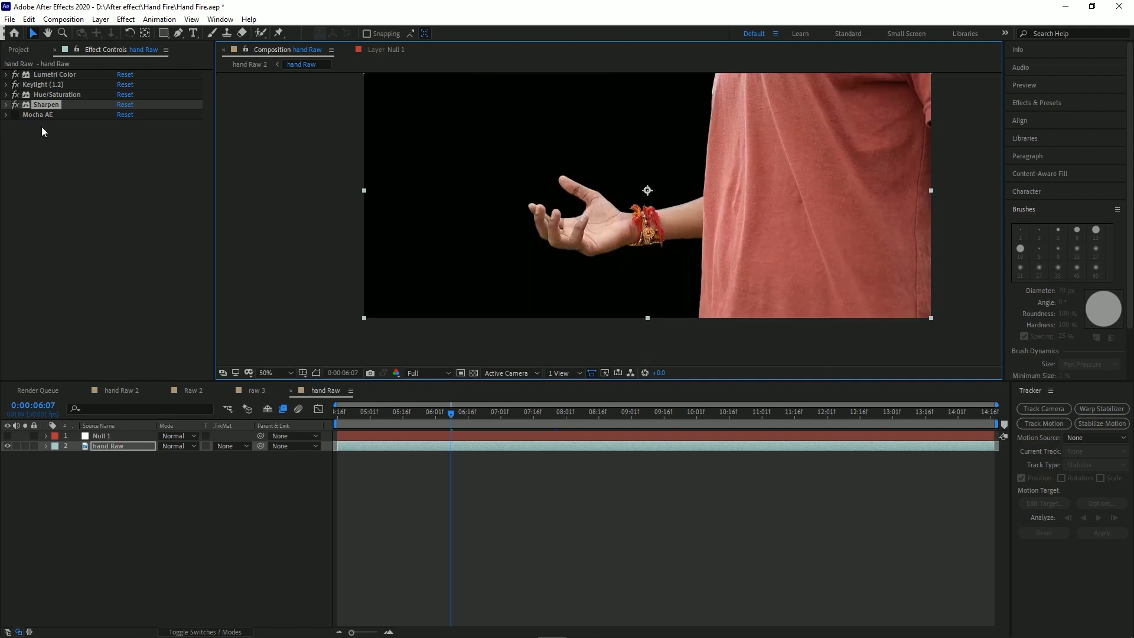
pyautogui.moveTo(785, 214); pyautogui.dragTo(772, 229)
pyautogui.moveTo(741, 137); pyautogui.dragTo(738, 147)
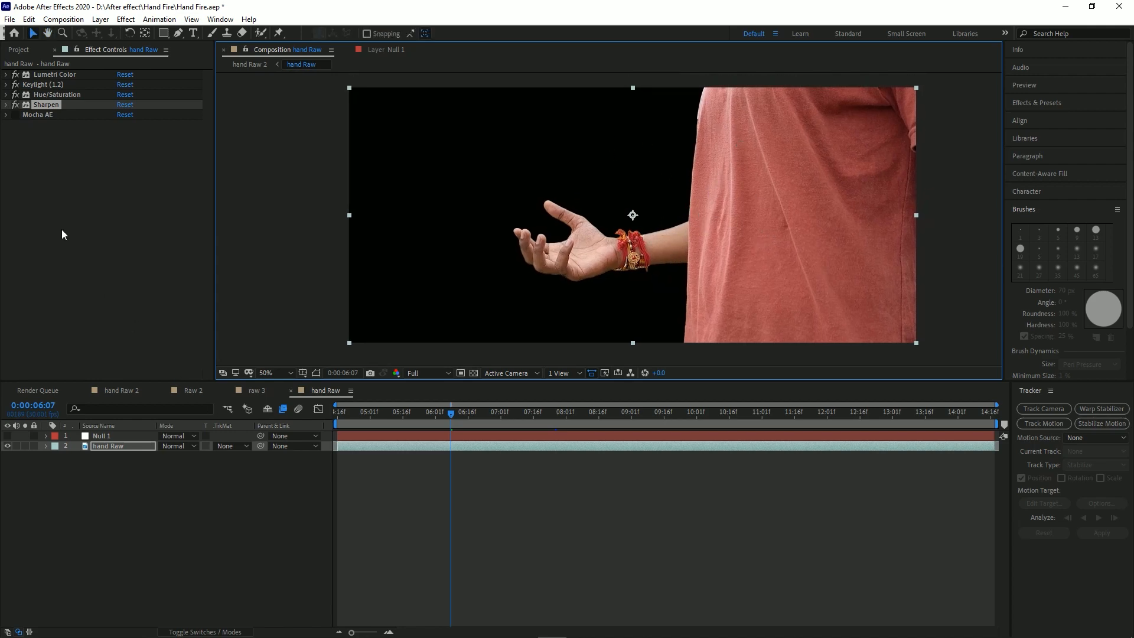
# Return to the hand Raw 2 composition.
pyautogui.click(75, 168)
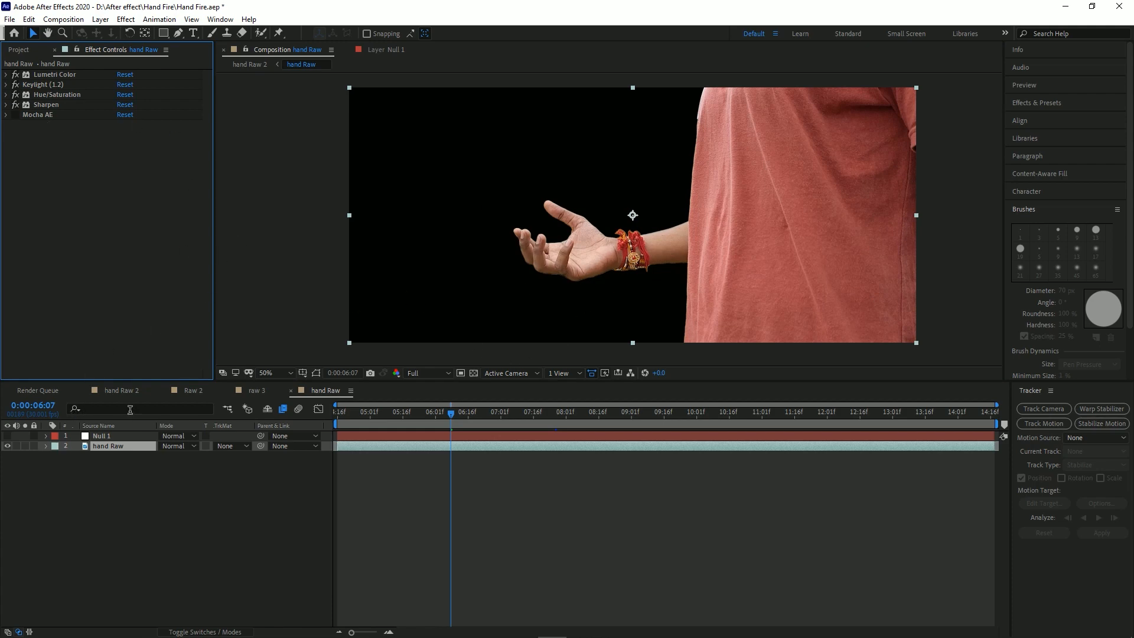
pyautogui.click(119, 391)
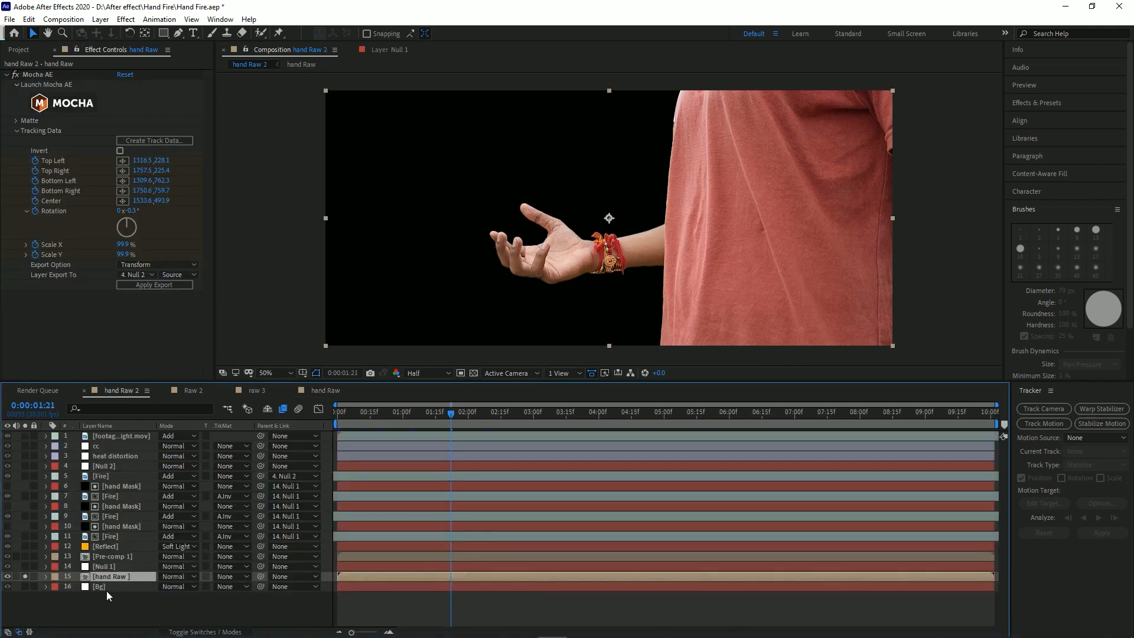
# Solo the Bg layer together with the hand Raw layer and clear the layer selection.
pyautogui.click(24, 587)
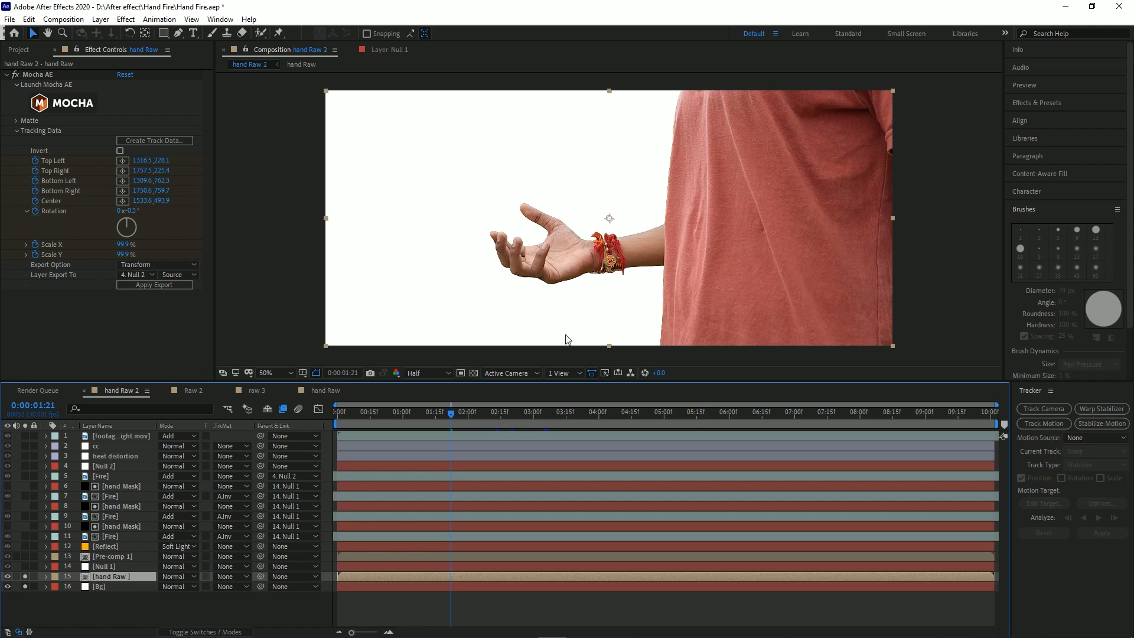
pyautogui.click(111, 593)
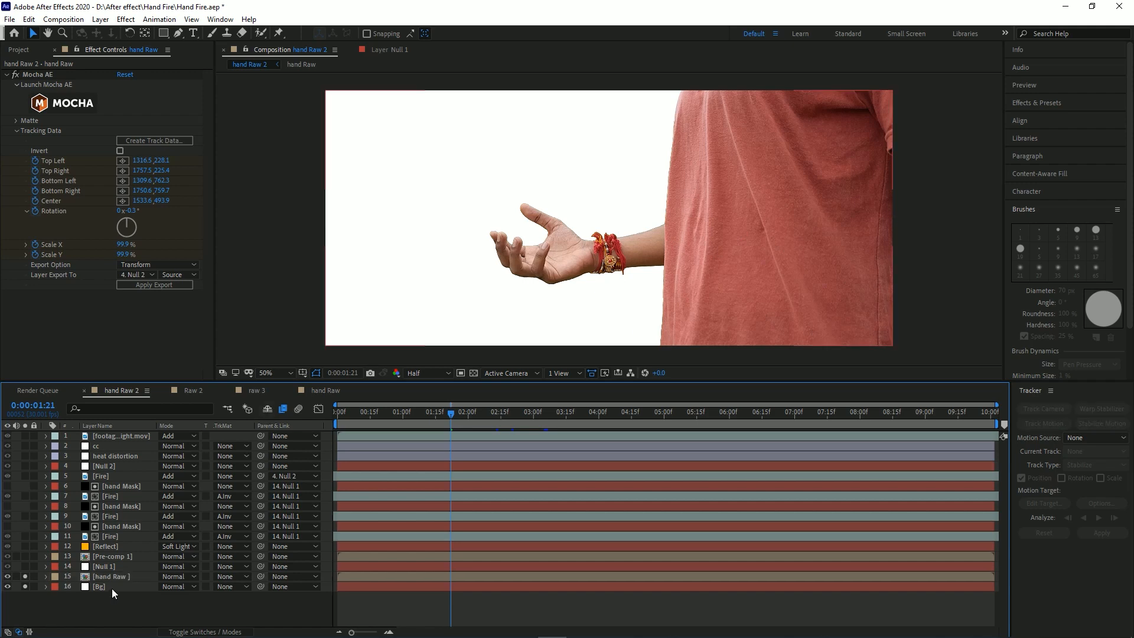
# Pre-compose duplicates of the hand Raw and Bg layers under the default name, and delete the resulting layer.
pyautogui.click(112, 588)
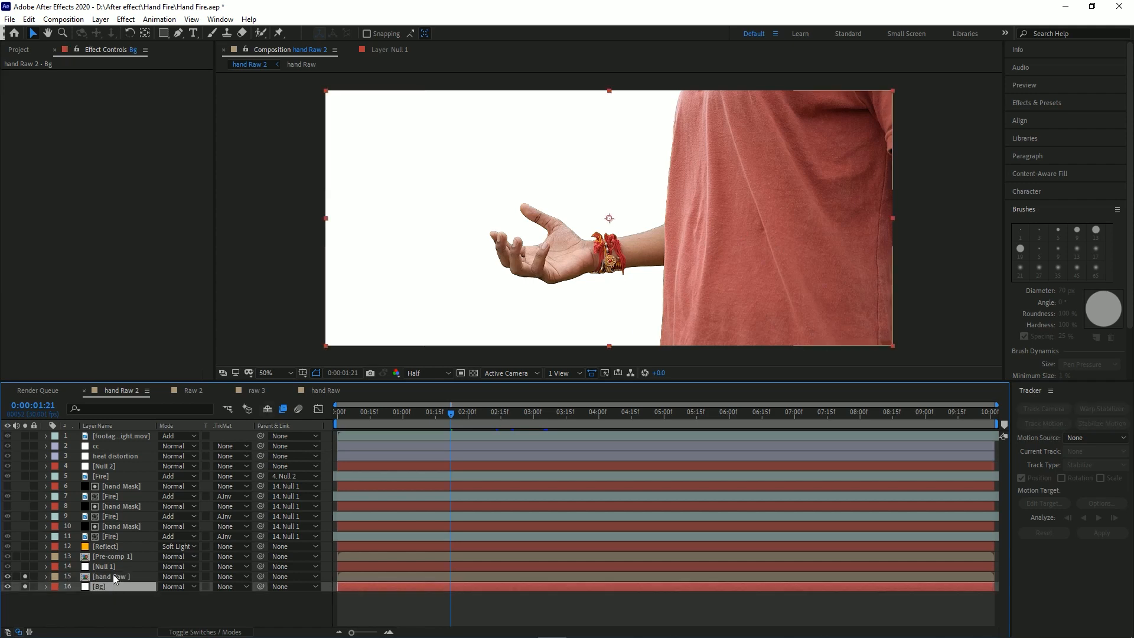
pyautogui.keyDown('shift'); pyautogui.click(114, 574); pyautogui.keyUp('shift')
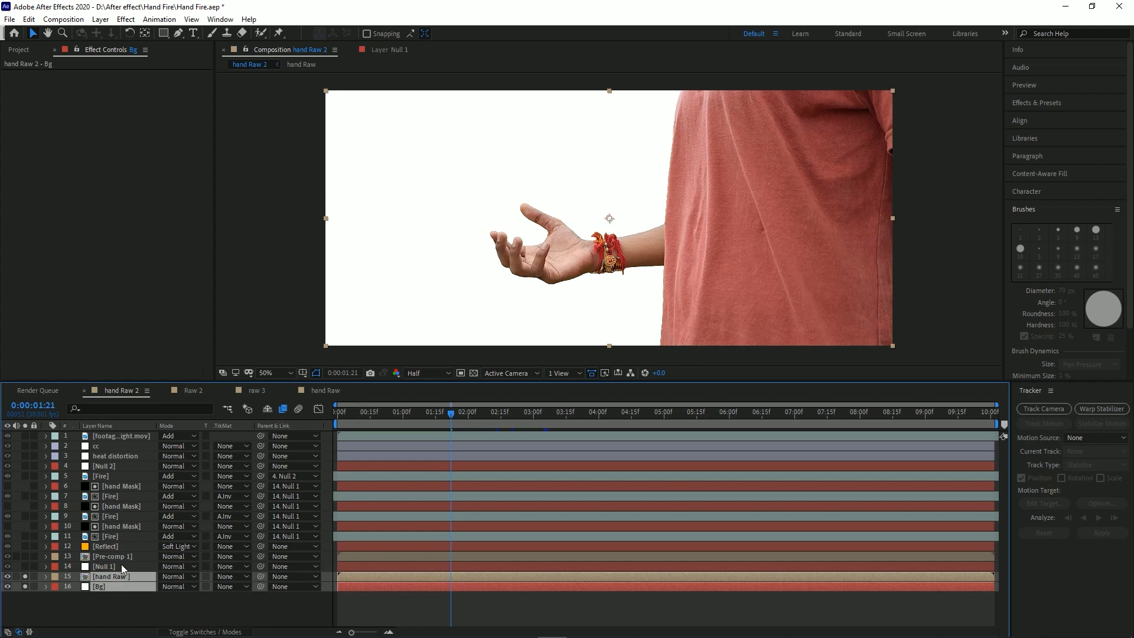
pyautogui.hotkey('ctrl', 'd')
pyautogui.moveTo(118, 597); pyautogui.dragTo(122, 583)
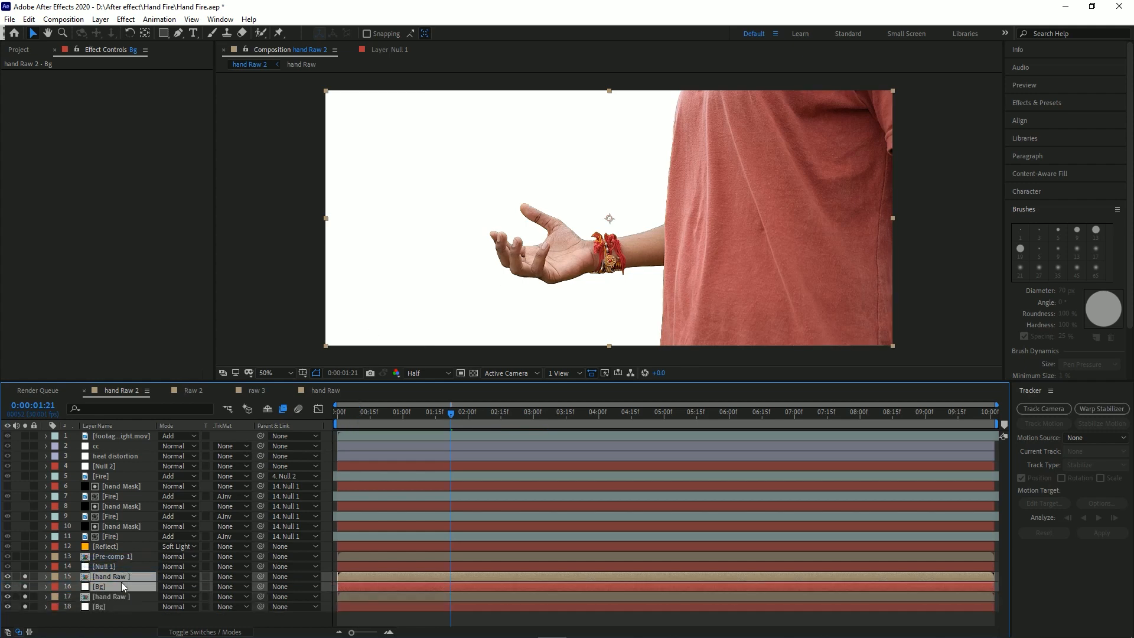
pyautogui.rightClick(122, 580)
pyautogui.click(166, 514)
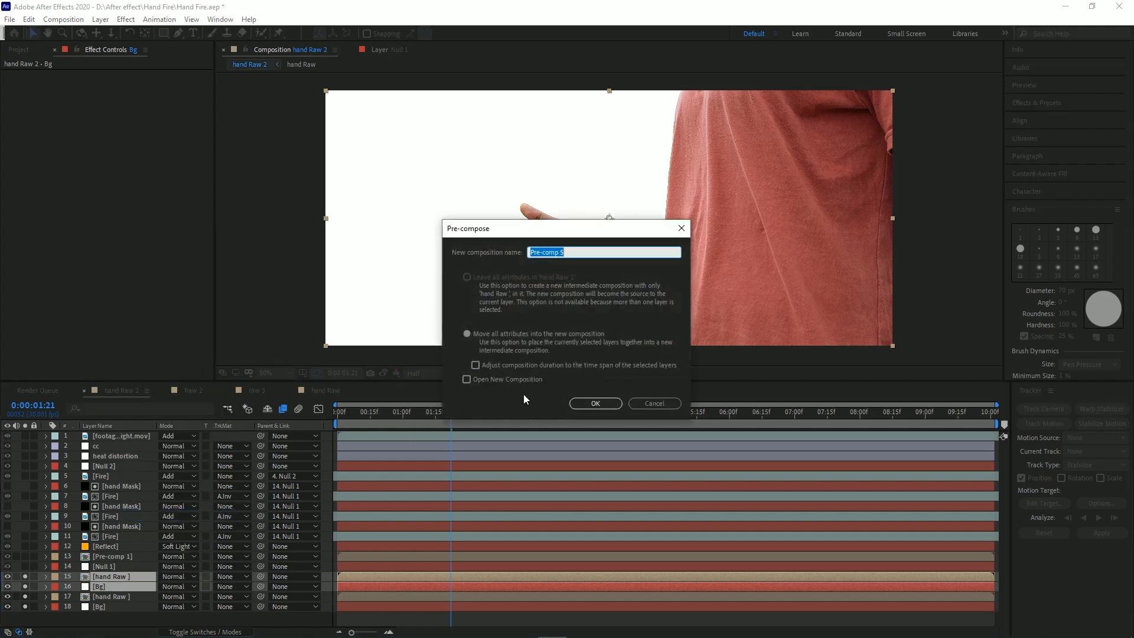
pyautogui.click(600, 404)
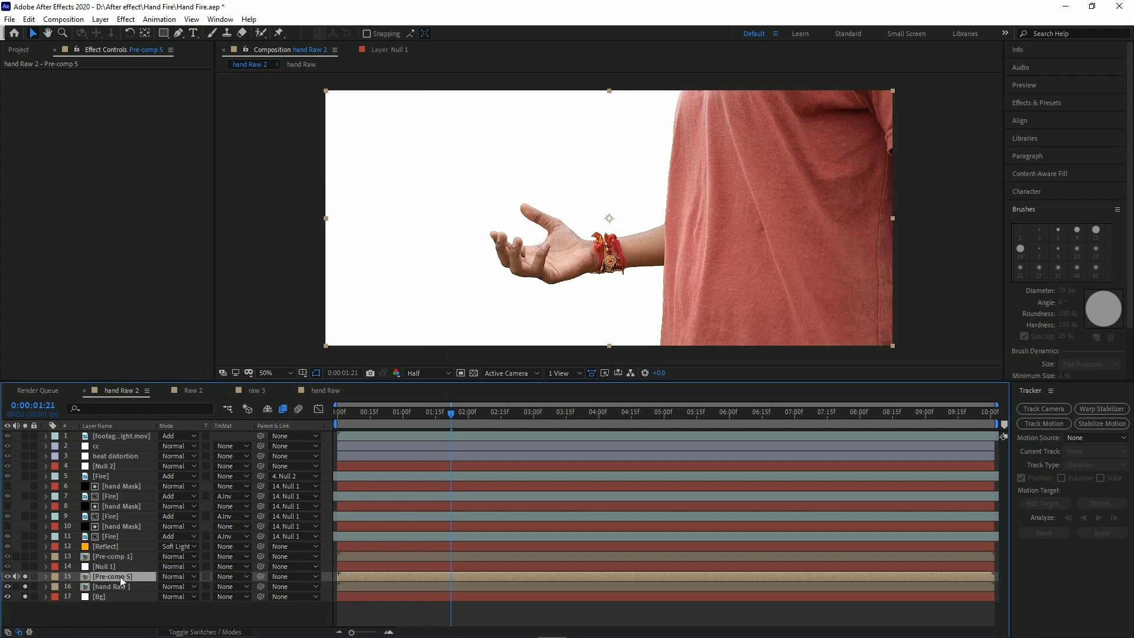
pyautogui.press('Delete')
# Save the project and solo the Pre-comp 1 layer along with hand Raw and Bg.
pyautogui.click(130, 561)
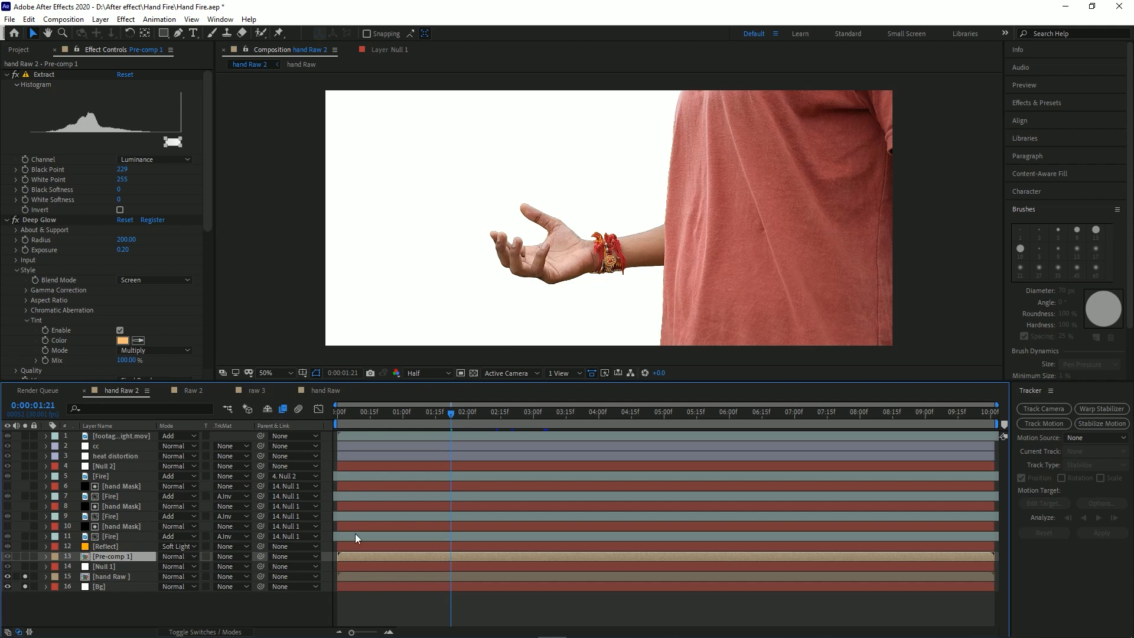
pyautogui.hotkey('ctrl', 's')
pyautogui.click(25, 556)
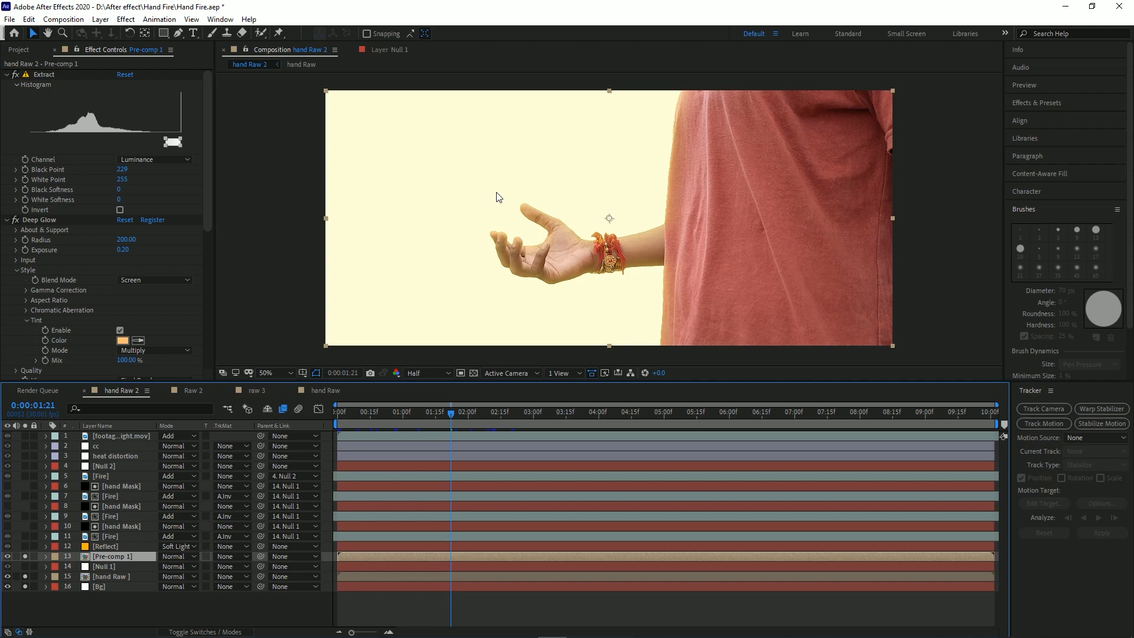
# Leave only Extract enabled on Pre-comp 1, with its effects collapsed, and unsolo the hand Raw and Bg layers.
pyautogui.click(8, 76)
pyautogui.click(8, 85)
pyautogui.click(8, 95)
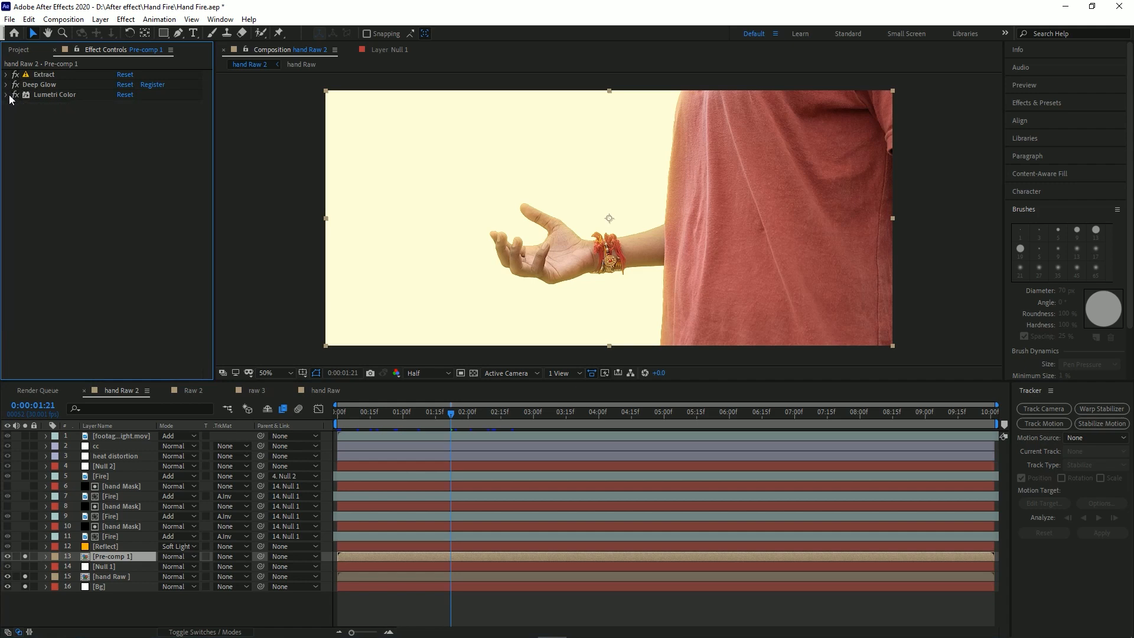
pyautogui.moveTo(15, 75); pyautogui.dragTo(17, 95)
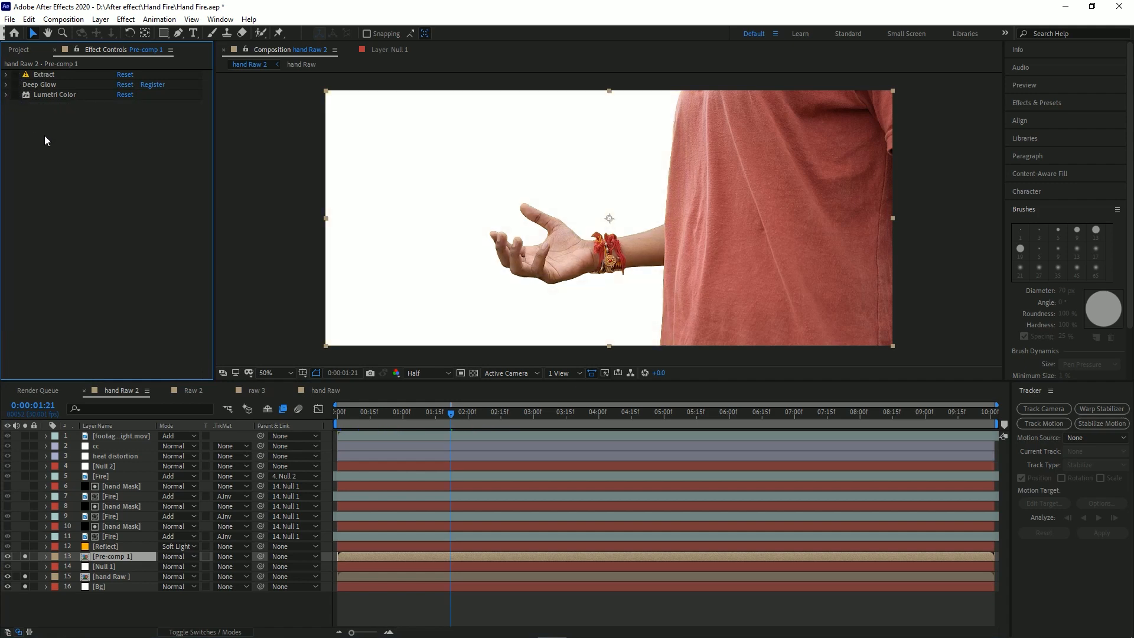
pyautogui.click(16, 75)
pyautogui.click(25, 576)
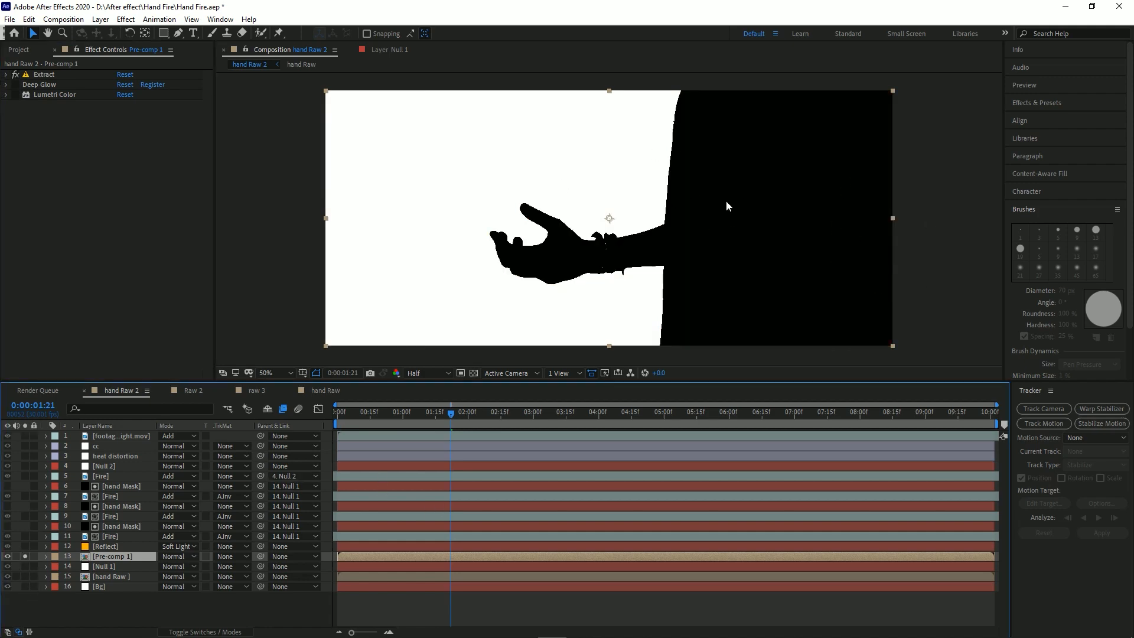
# Expand the Extract effect on Pre-comp 1 and set its black point to 228.
pyautogui.click(6, 74)
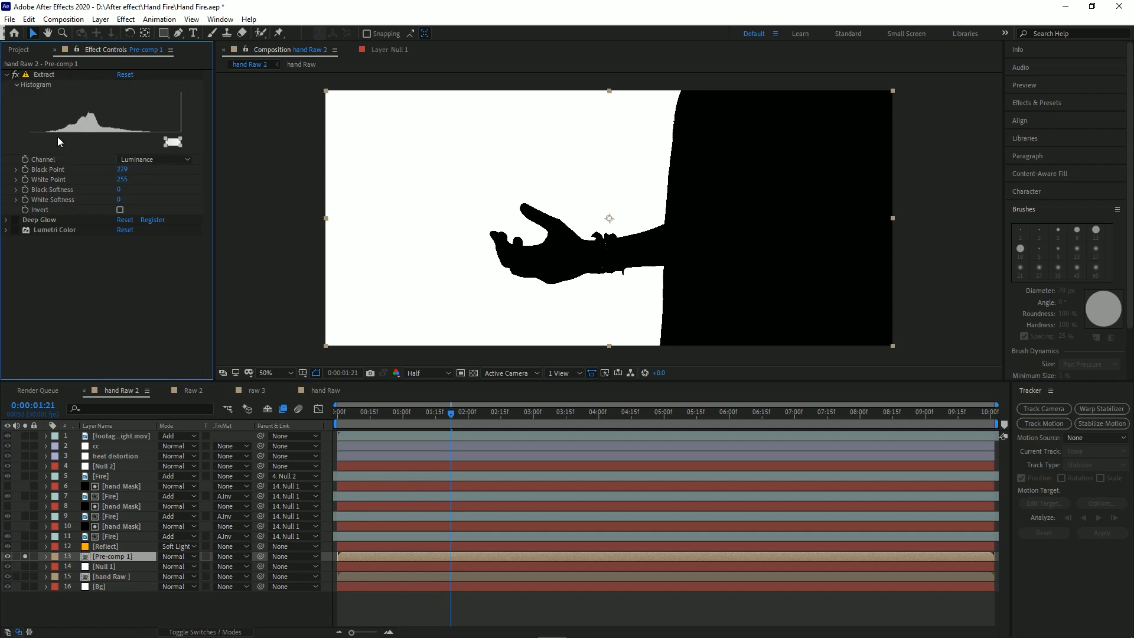
pyautogui.click(40, 74)
pyautogui.moveTo(158, 138)
pyautogui.mouseDown()
pyautogui.moveTo(28, 137)
pyautogui.moveTo(162, 148)
pyautogui.mouseUp()
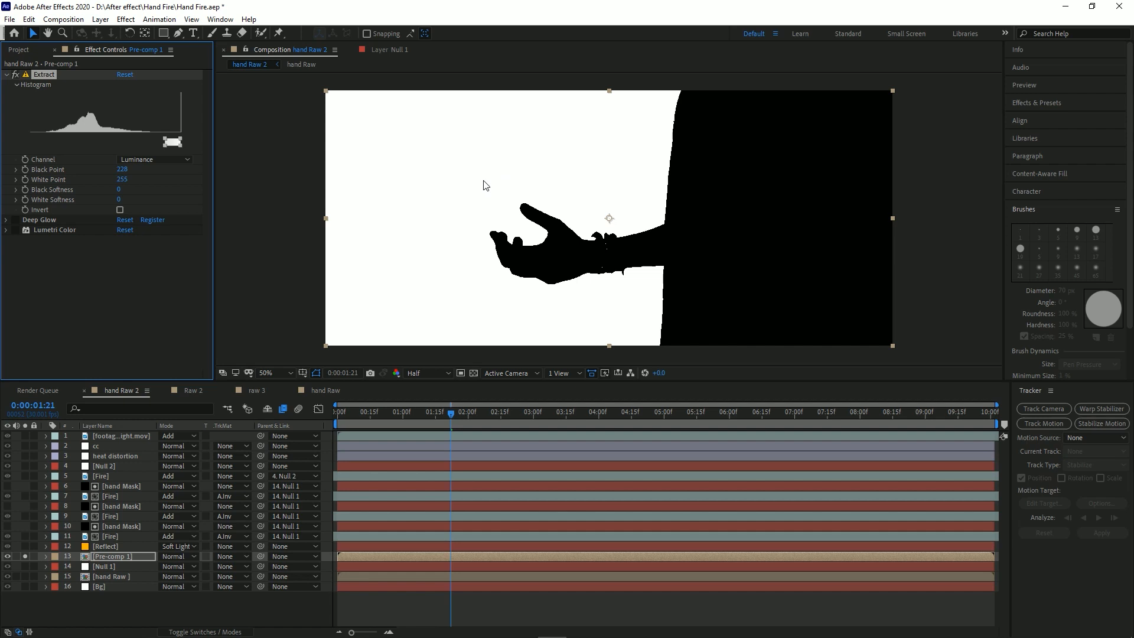
# Solo hand Raw and Bg again, and re-enable Deep Glow on Pre-comp 1 with its settings expanded.
pyautogui.moveTo(25, 576); pyautogui.dragTo(28, 584)
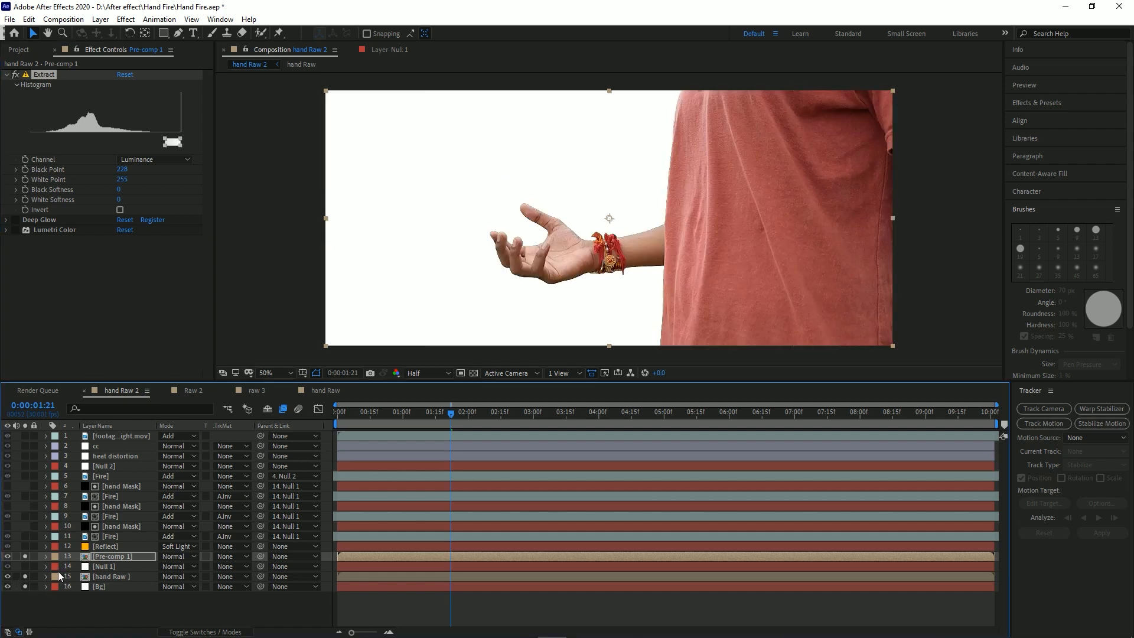
pyautogui.click(132, 556)
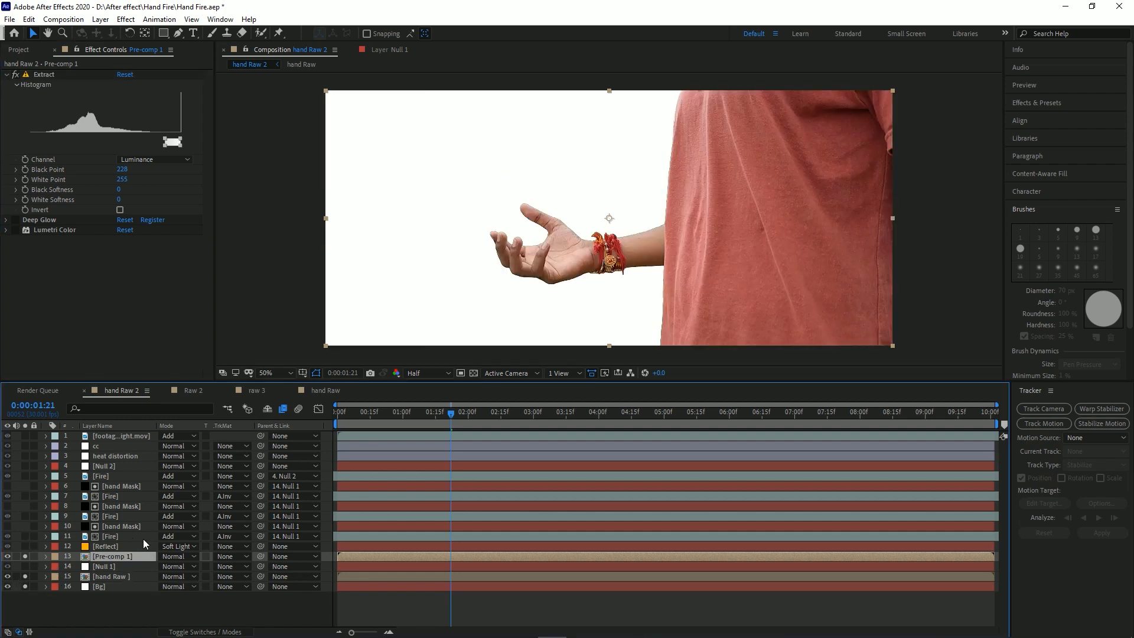
pyautogui.click(6, 220)
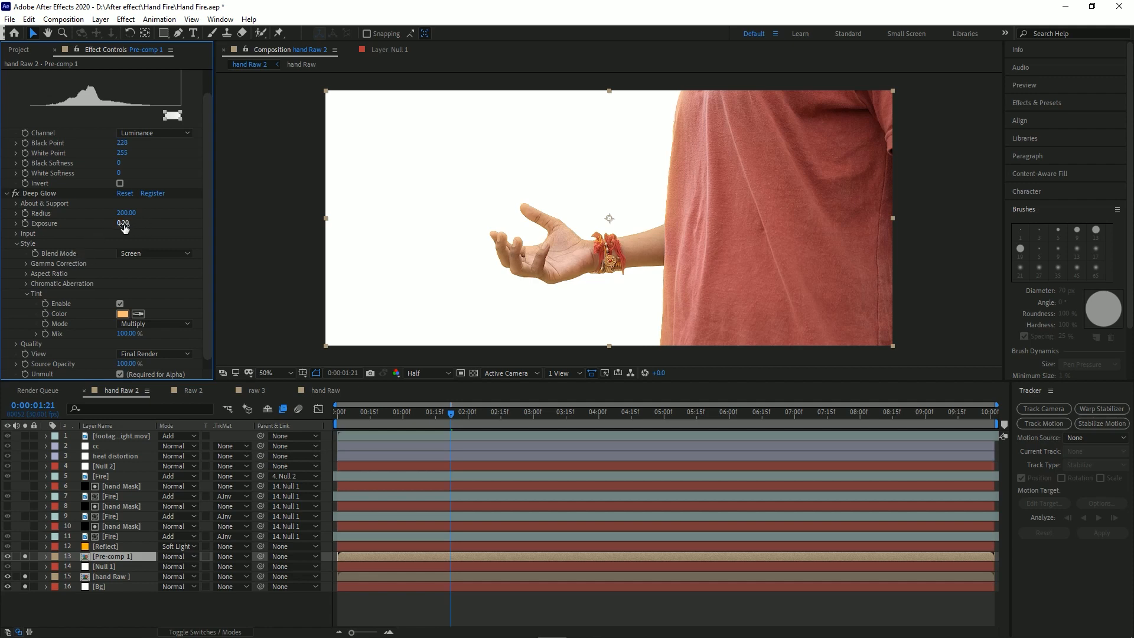
# Compare the hand and shirt edges with and without the Deep Glow effect, leaving it enabled.
pyautogui.click(42, 190)
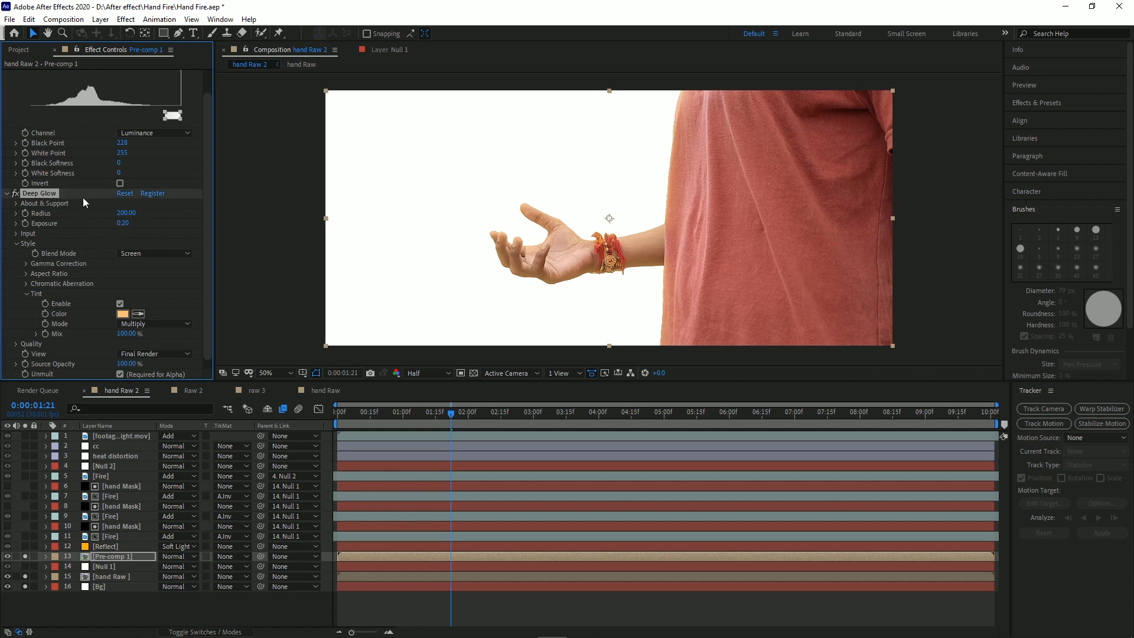
pyautogui.click(15, 193)
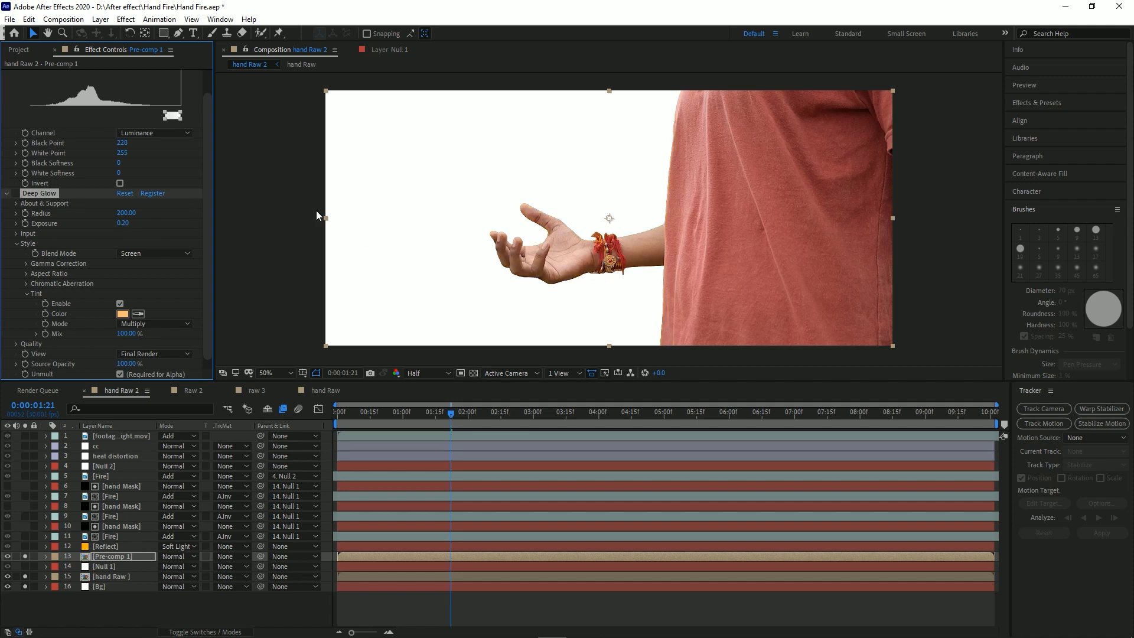
pyautogui.click(17, 193)
pyautogui.click(17, 193)
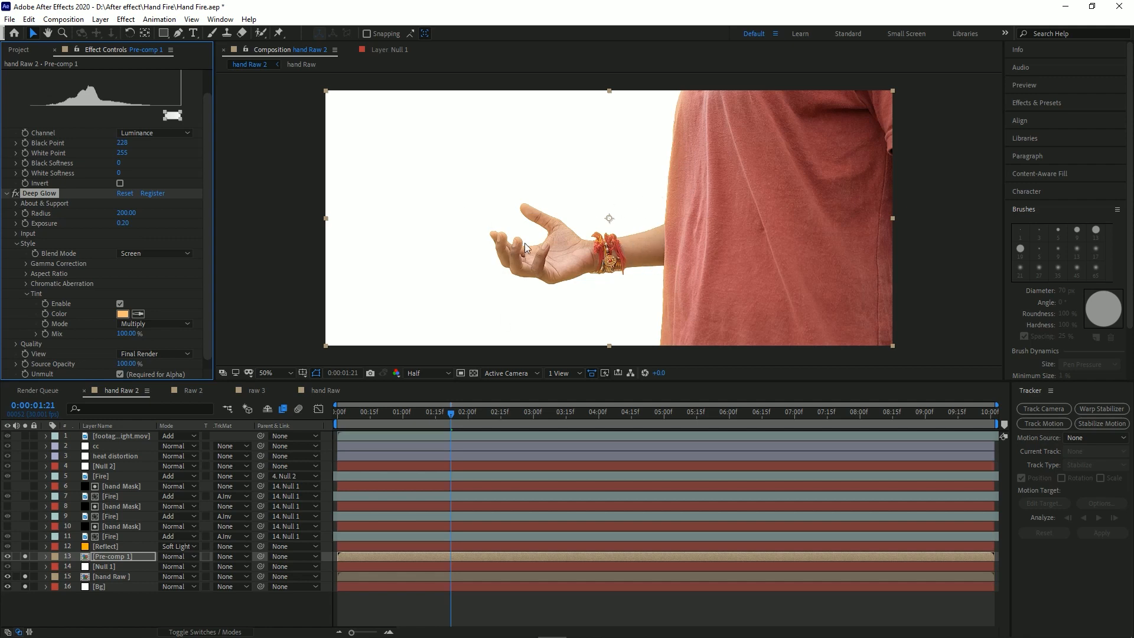
# Re-enable Lumetri Color on Pre-comp 1 and expand its Color Wheels section.
pyautogui.scroll(-1, 49, 275)
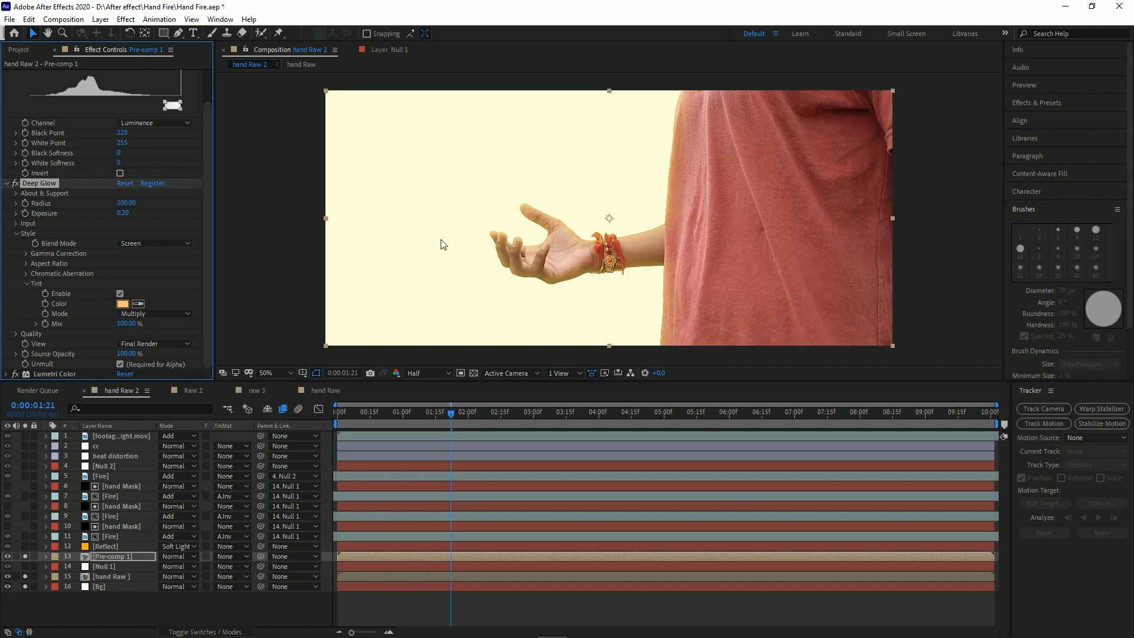
pyautogui.click(6, 374)
pyautogui.scroll(-4, 56, 301)
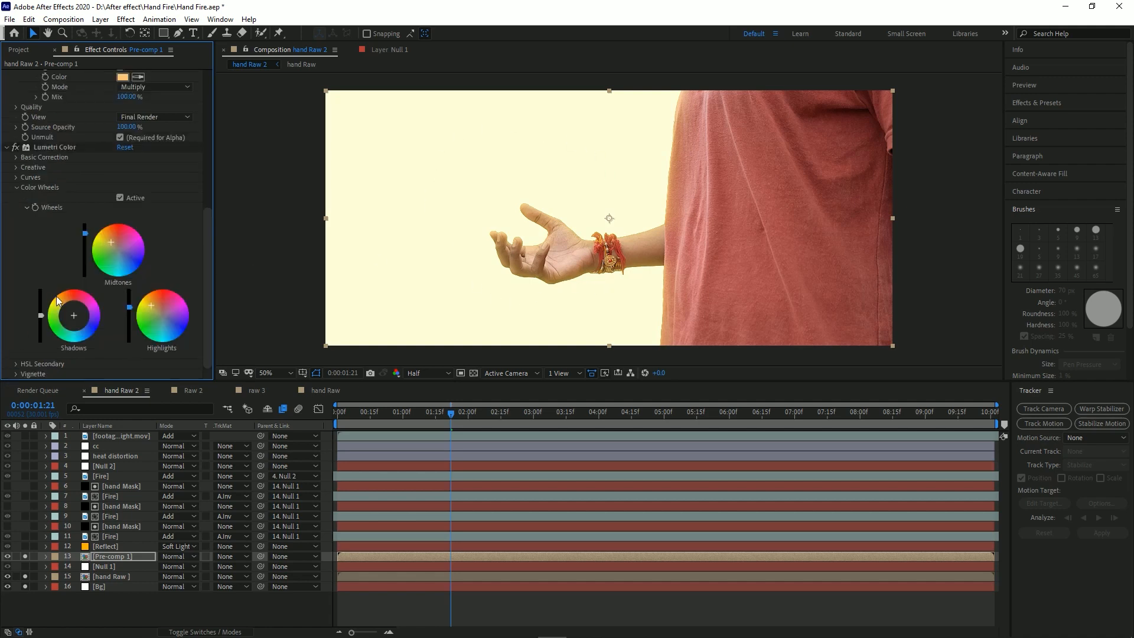
pyautogui.click(17, 188)
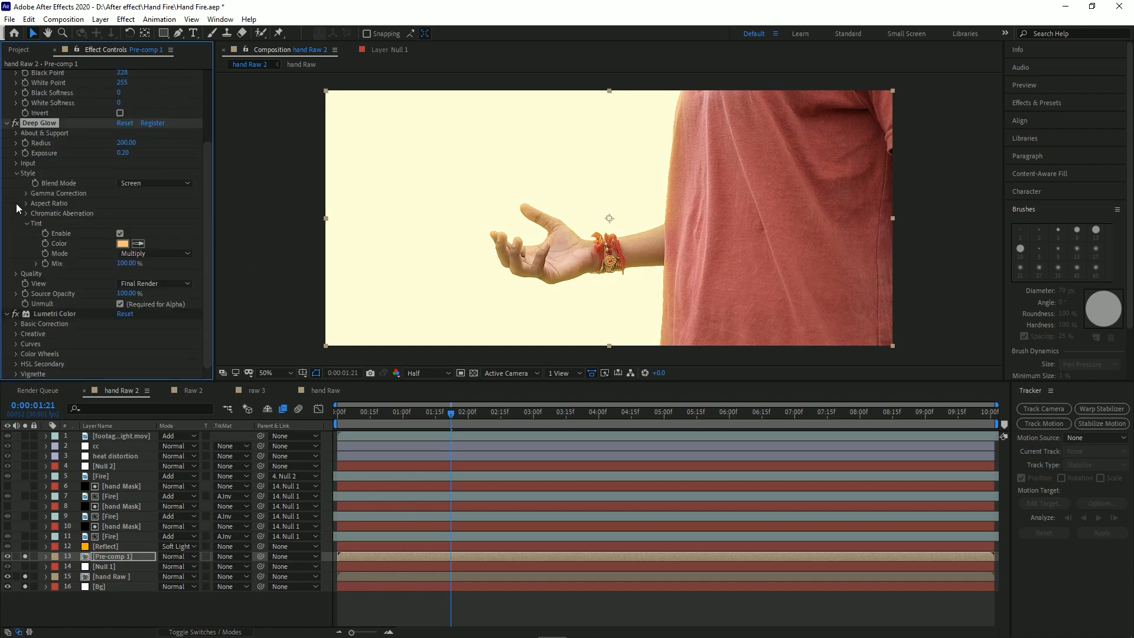
pyautogui.click(13, 353)
pyautogui.scroll(-3, 93, 261)
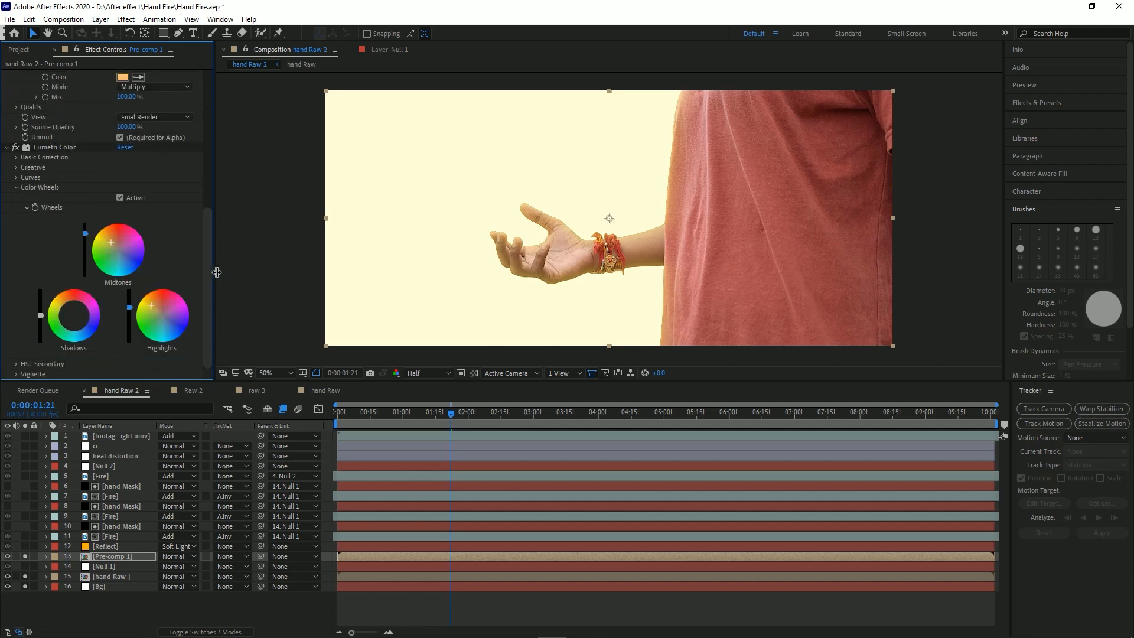
# Enlarge the Lumetri color wheels, try shifting the highlights tint, and undo the change.
pyautogui.moveTo(214, 271); pyautogui.dragTo(442, 296)
pyautogui.moveTo(342, 264); pyautogui.dragTo(337, 262)
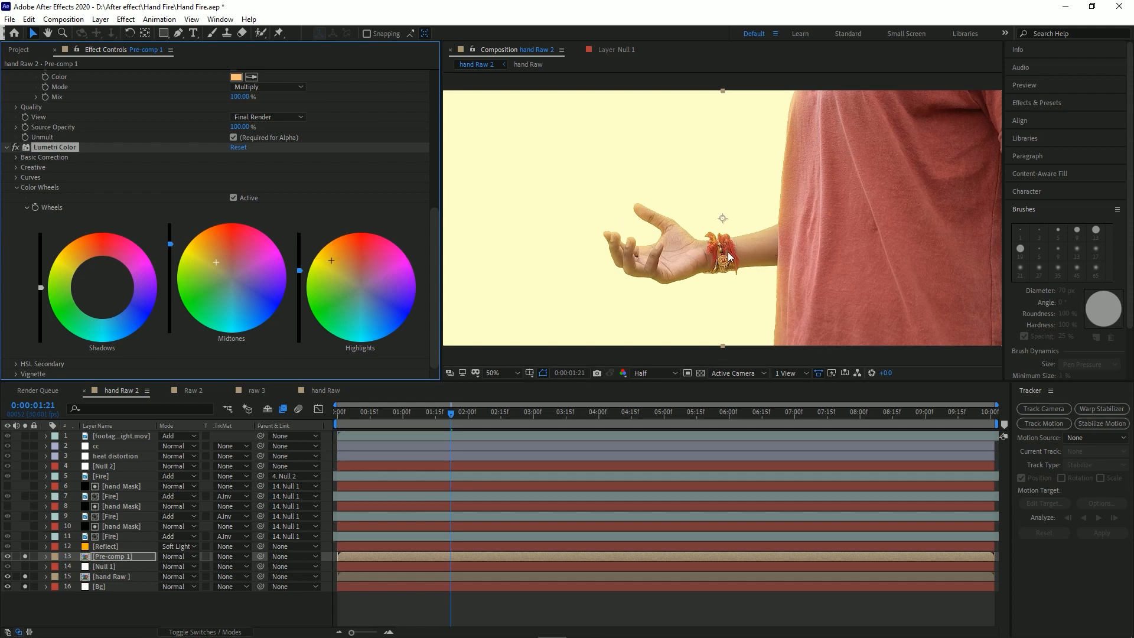
pyautogui.hotkey('ctrl', 'z')
pyautogui.scroll(-2, 653, 242)
pyautogui.hotkey('ctrl', 'z')
pyautogui.hotkey('ctrl', 'shift', 'z')
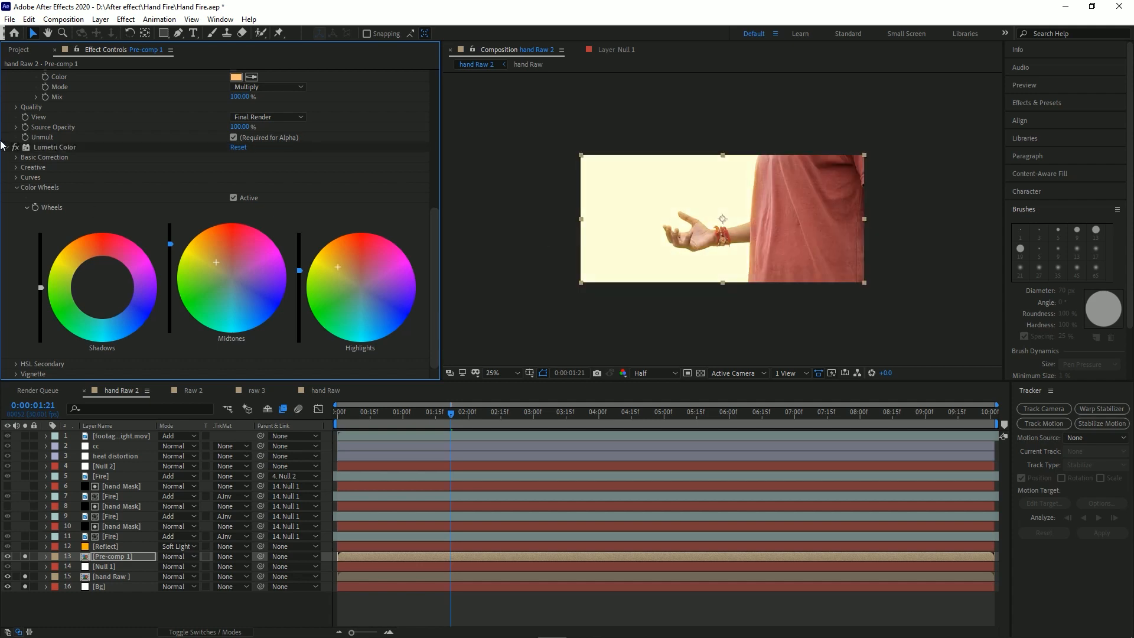
# Collapse the Lumetri Color, Deep Glow and Extract effects on Pre-comp 1 and narrow the effect settings area again.
pyautogui.click(7, 148)
pyautogui.scroll(2, 26, 133)
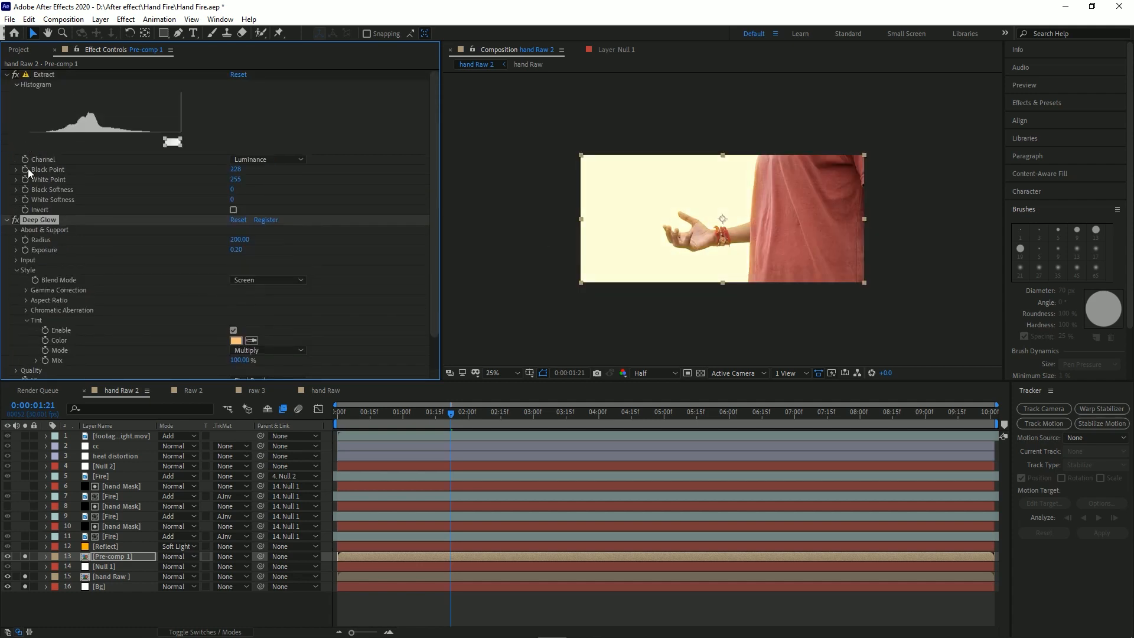
pyautogui.click(8, 221)
pyautogui.click(7, 75)
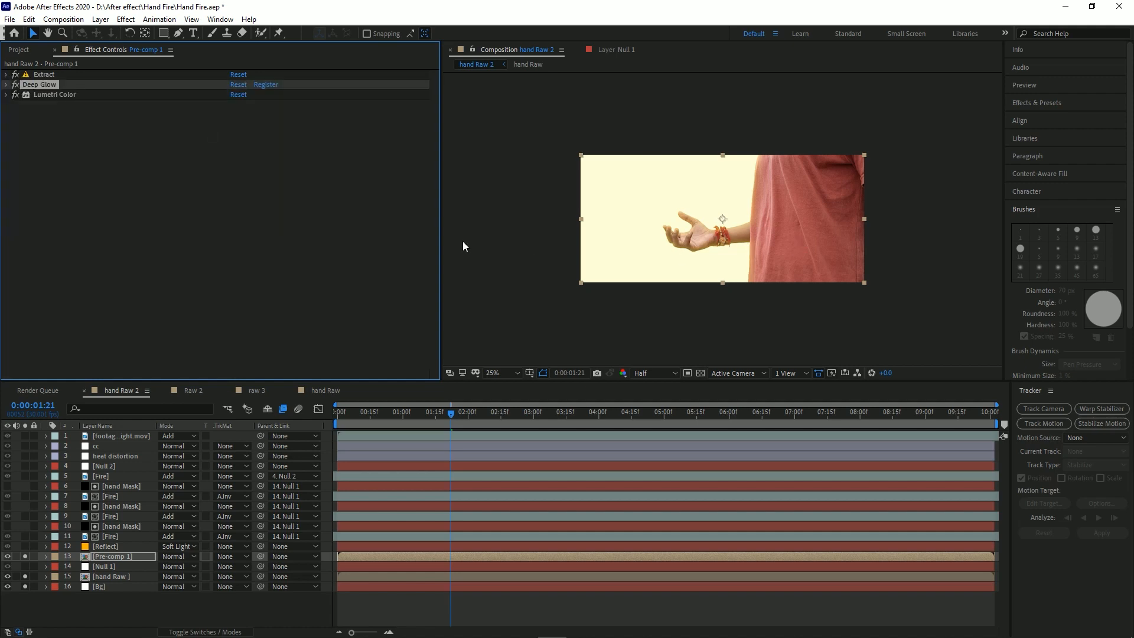
pyautogui.moveTo(443, 225); pyautogui.dragTo(239, 225)
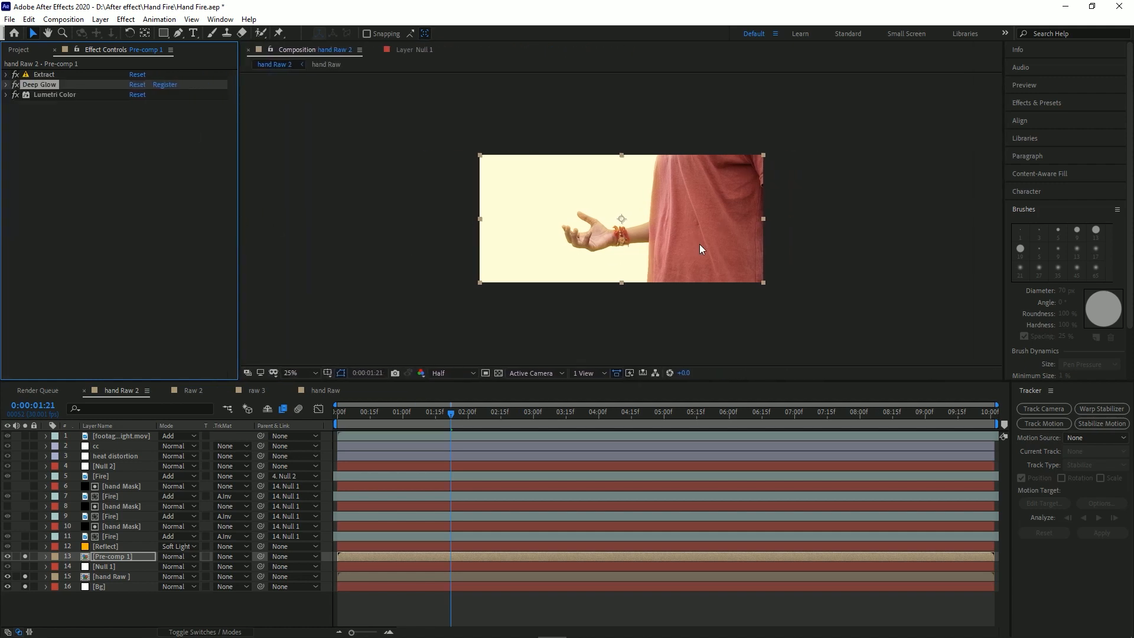
pyautogui.press('.')
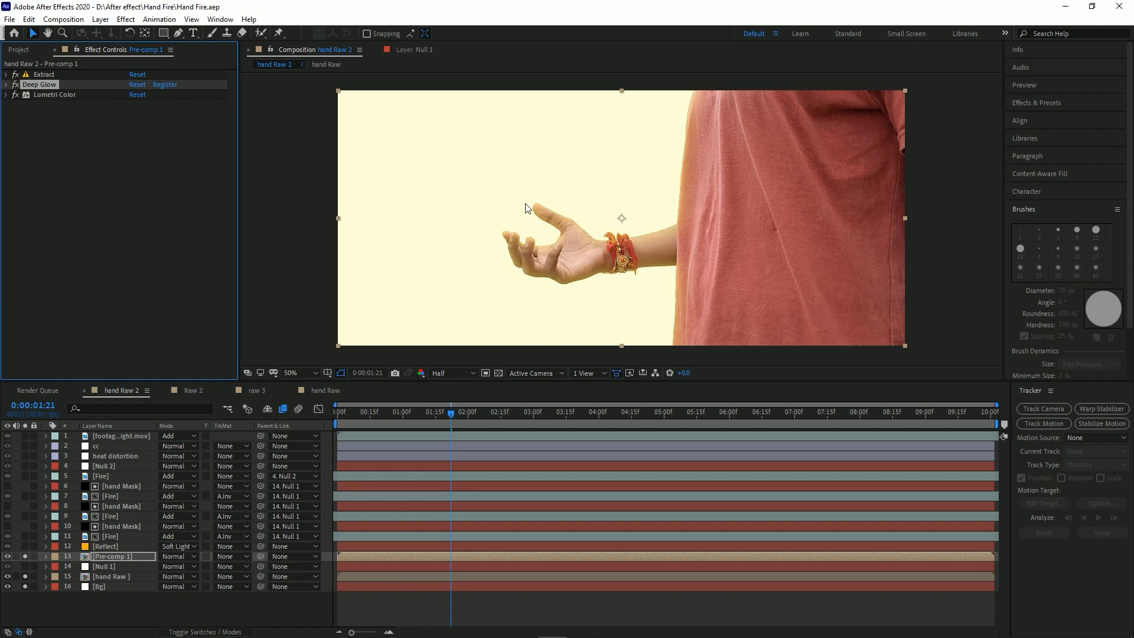
# Select the hand Raw layer and locate the Track in Boris FX Mocha command.
pyautogui.click(128, 576)
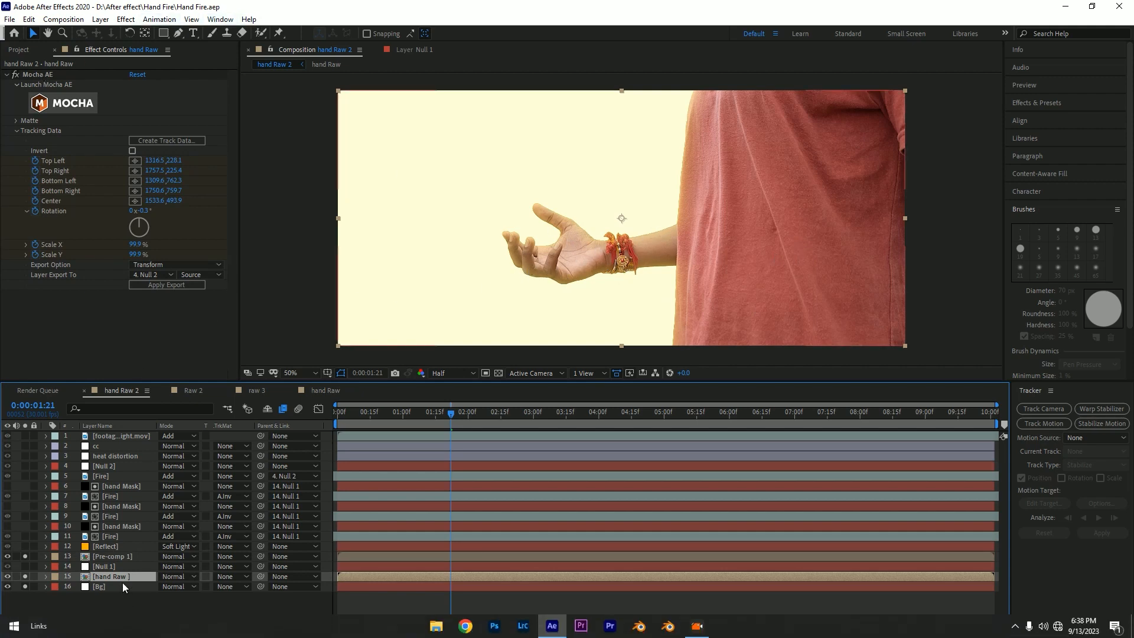
pyautogui.click(170, 20)
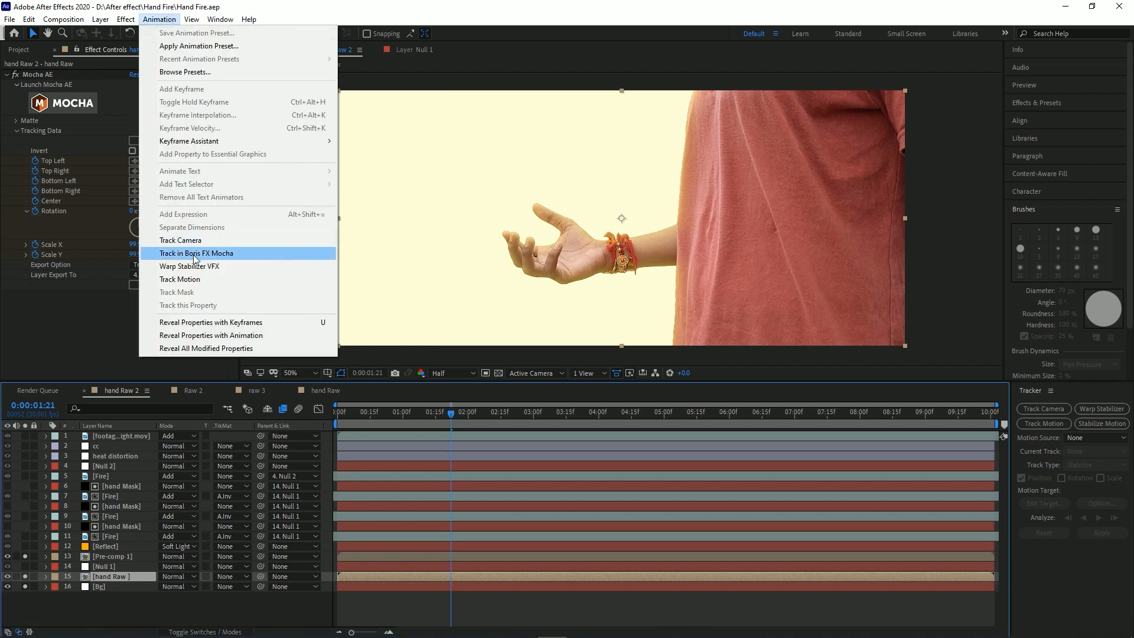
pyautogui.click(235, 253)
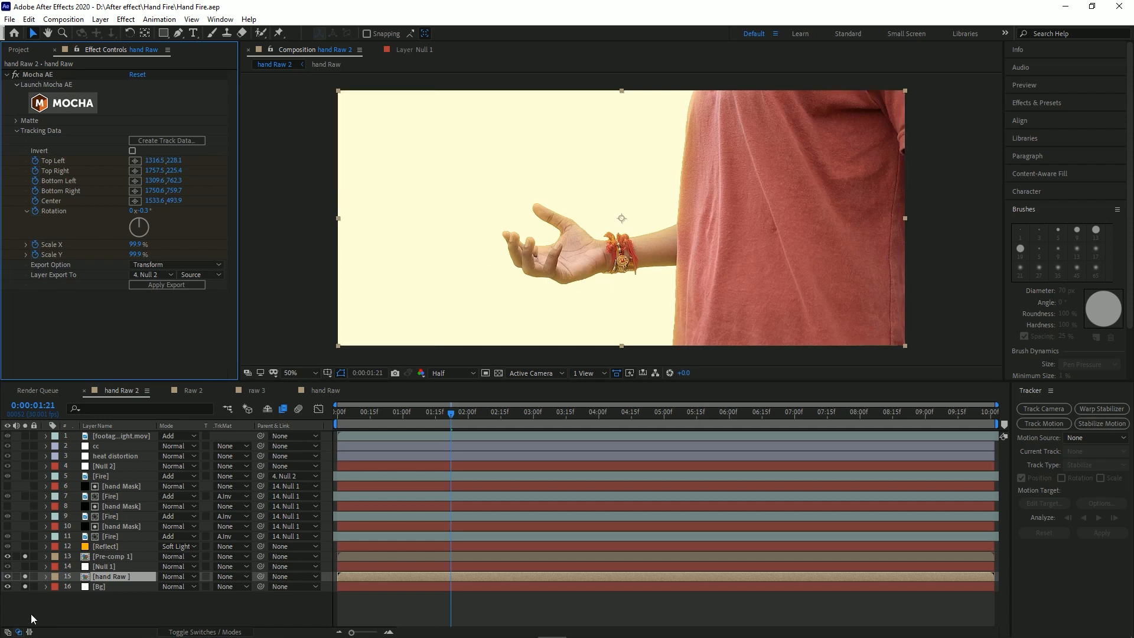
# Inspect the Null 1 layer and the Fire layer parented to Null 2, and show the project's item list.
pyautogui.click(118, 566)
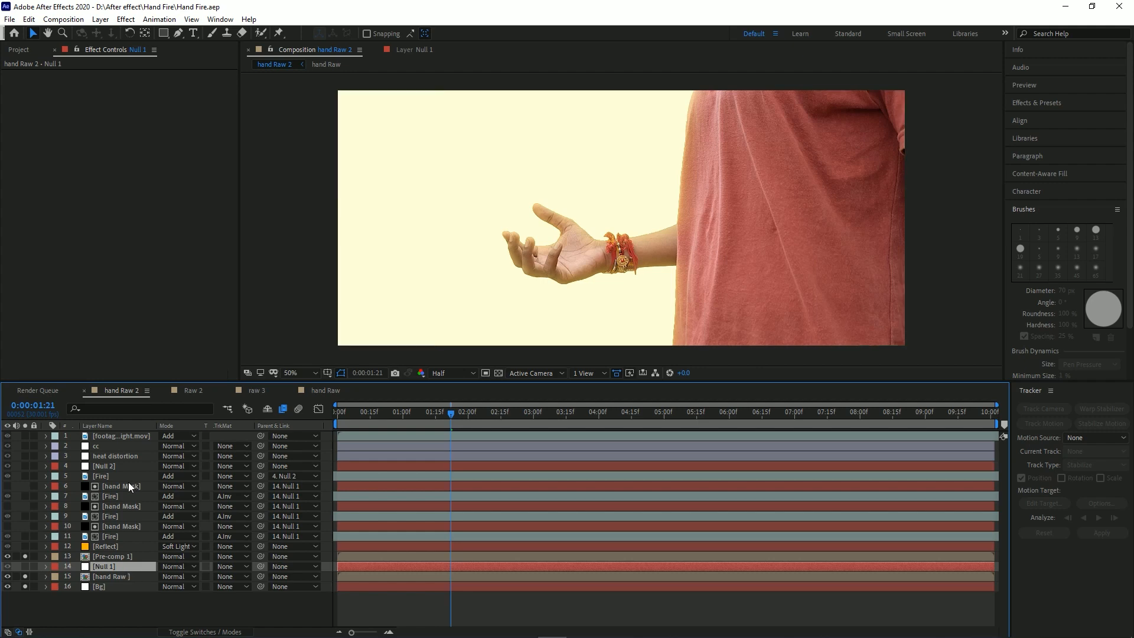
pyautogui.click(111, 476)
pyautogui.click(9, 49)
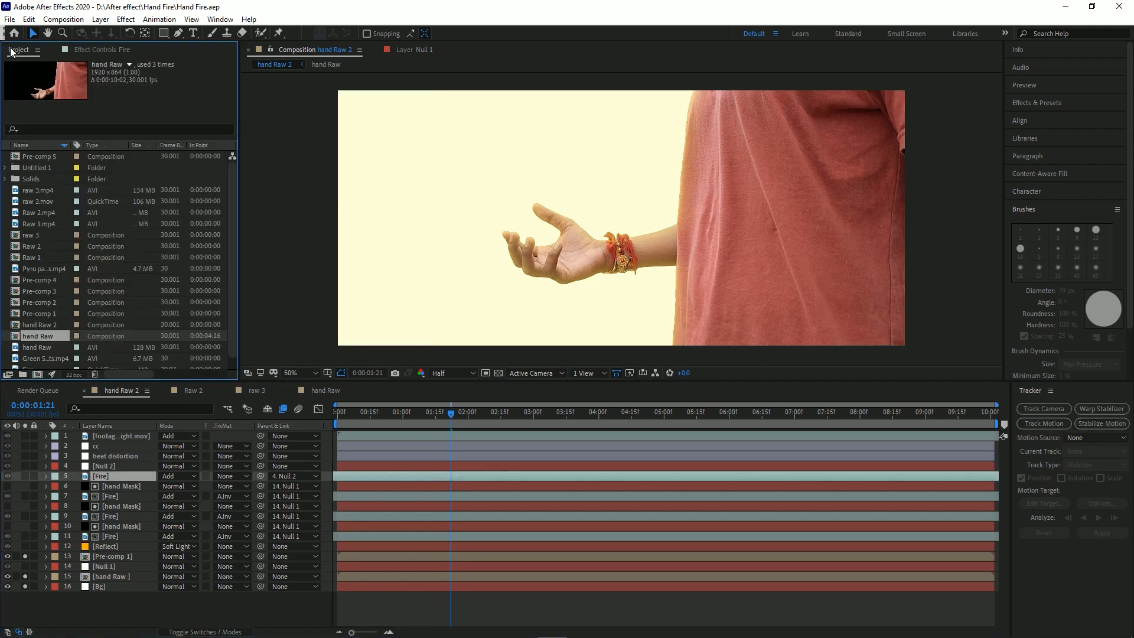
# Add the Fire footage as the top layer of the hand Raw 2 composition and preview it up to 0:00:03:00.
pyautogui.scroll(-1, 47, 232)
pyautogui.moveTo(34, 358); pyautogui.dragTo(685, 190)
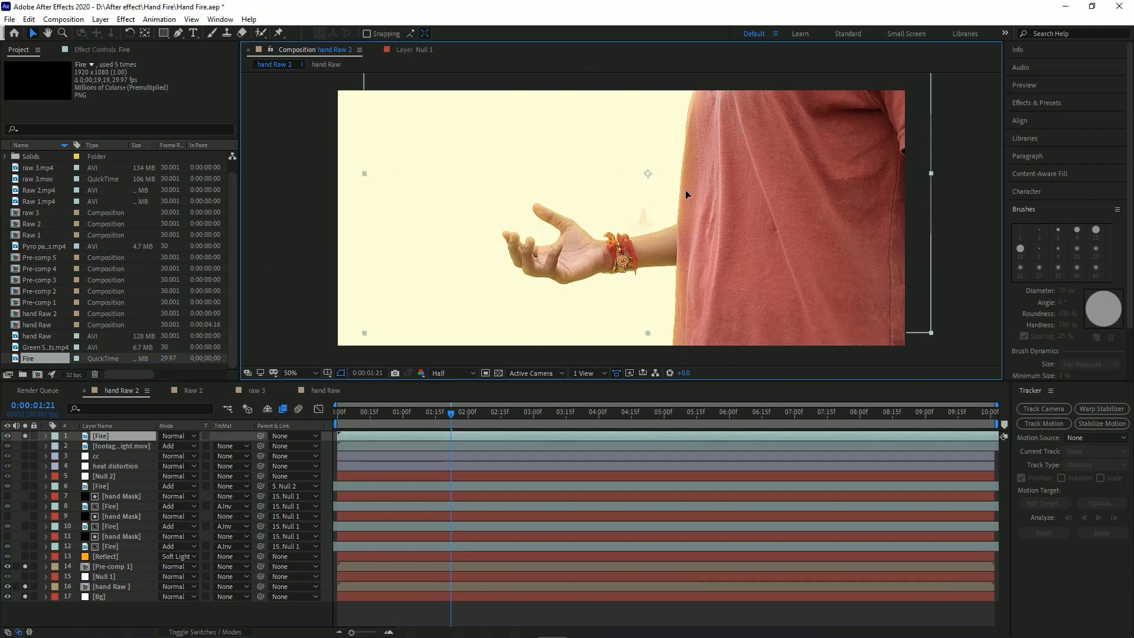
pyautogui.click(522, 436)
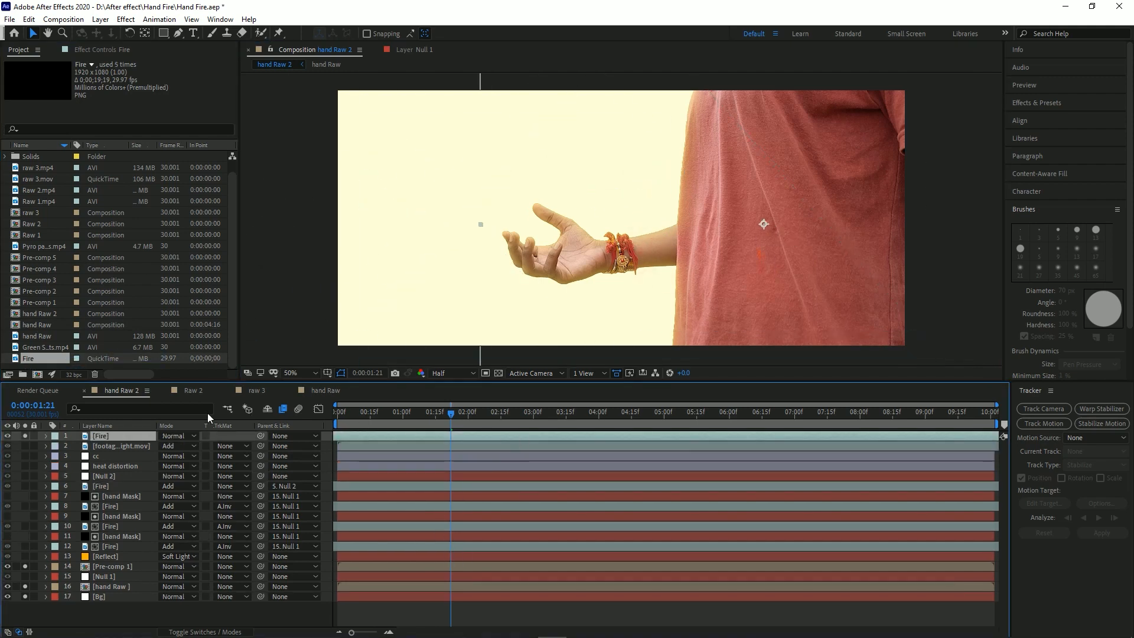
pyautogui.press('space')
pyautogui.moveTo(506, 413); pyautogui.dragTo(537, 427)
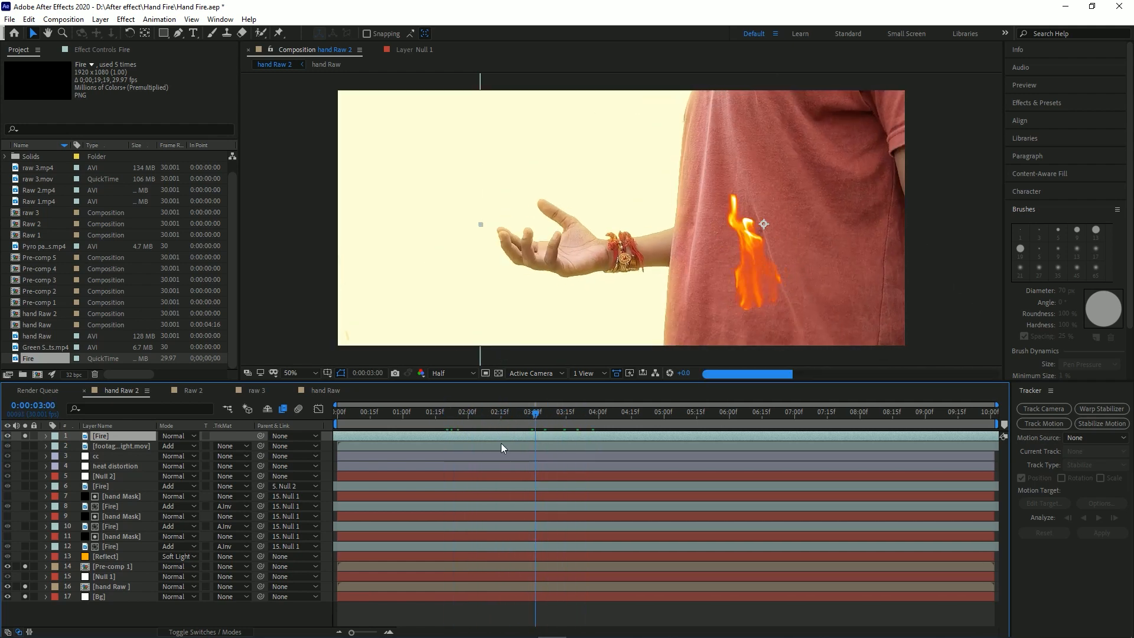
# Parent the new top Fire layer to Null 1, position the flame over the palm, and check it up to 0:00:04:08.
pyautogui.moveTo(260, 436); pyautogui.dragTo(140, 573)
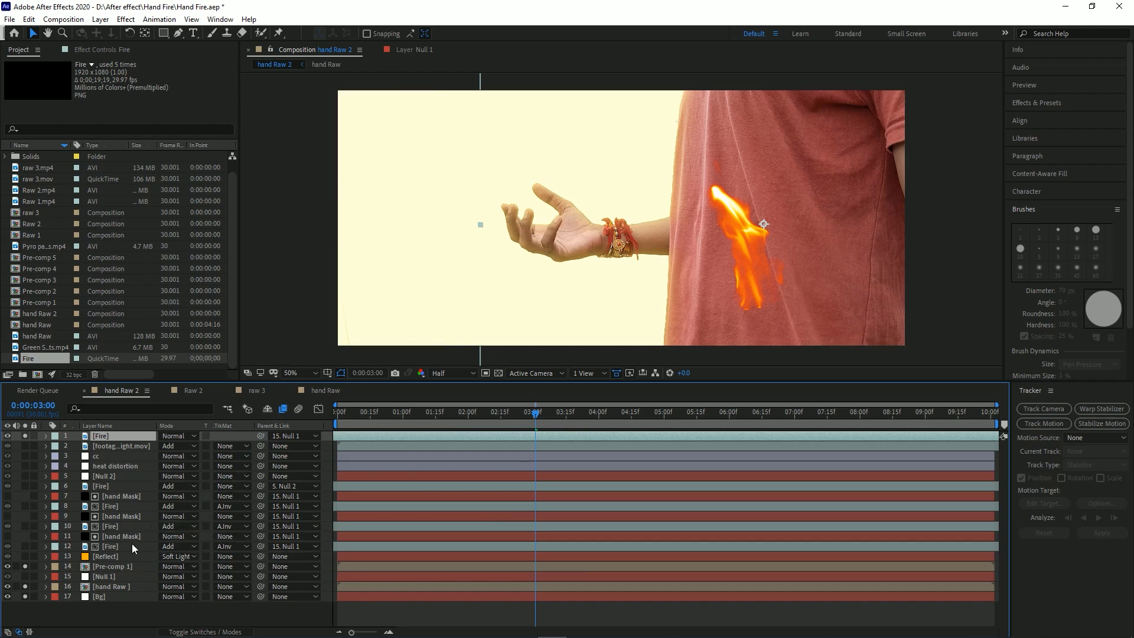
pyautogui.click(133, 573)
pyautogui.moveTo(537, 412); pyautogui.dragTo(629, 421)
pyautogui.moveTo(768, 304); pyautogui.dragTo(588, 263)
pyautogui.moveTo(396, 421); pyautogui.dragTo(618, 425)
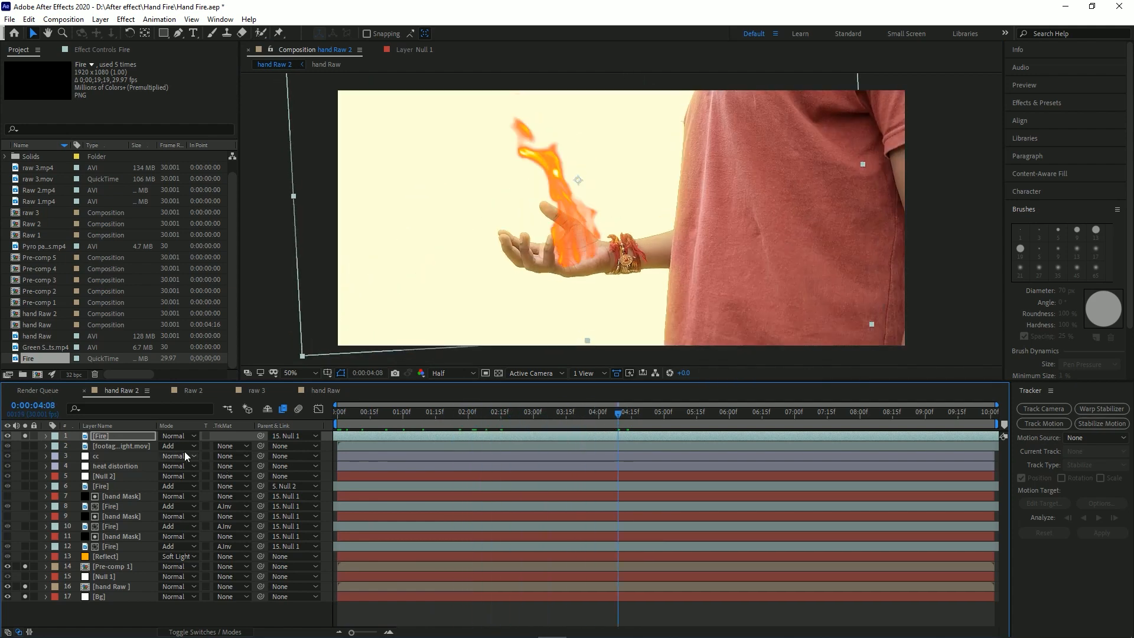
# Demonstrate linking the top Fire layer to Null 1 once more and delete that test layer.
pyautogui.moveTo(261, 437); pyautogui.dragTo(148, 578)
pyautogui.click(147, 438)
pyautogui.press('Delete')
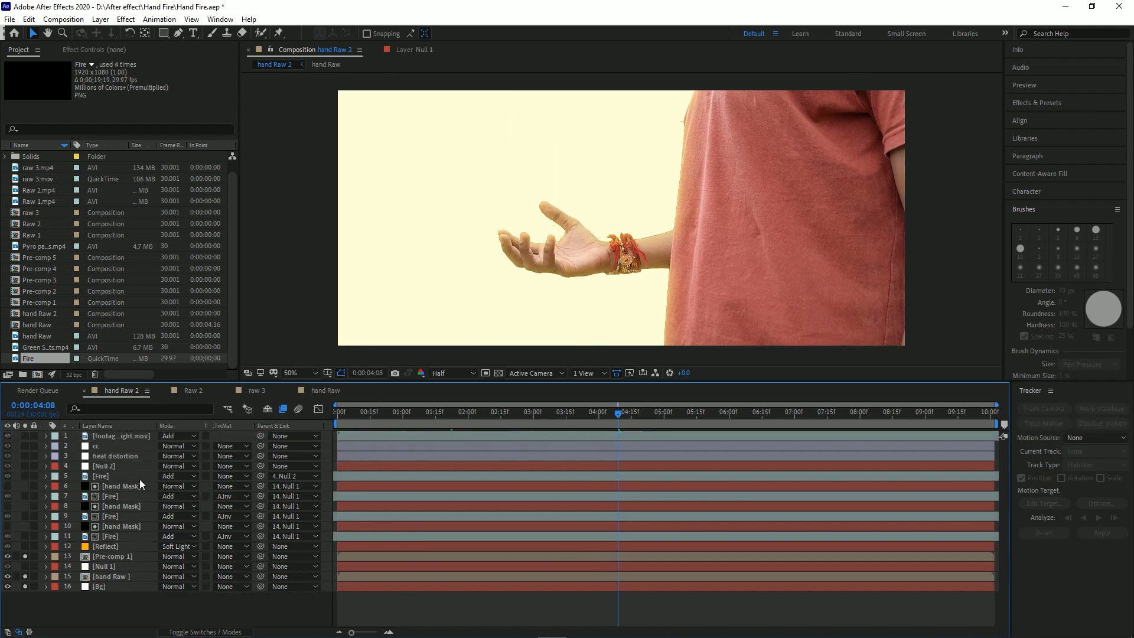
# Solo the three Fire layers parented to Null 1 and preview them up to 0:00:06:16.
pyautogui.click(26, 535)
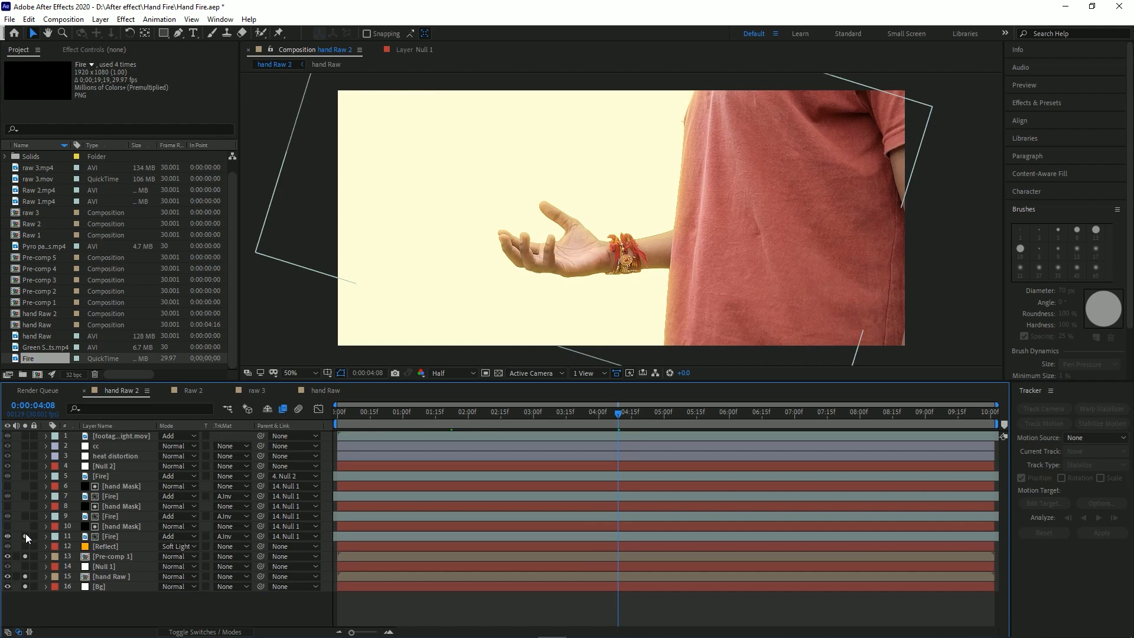
pyautogui.click(25, 517)
pyautogui.click(25, 496)
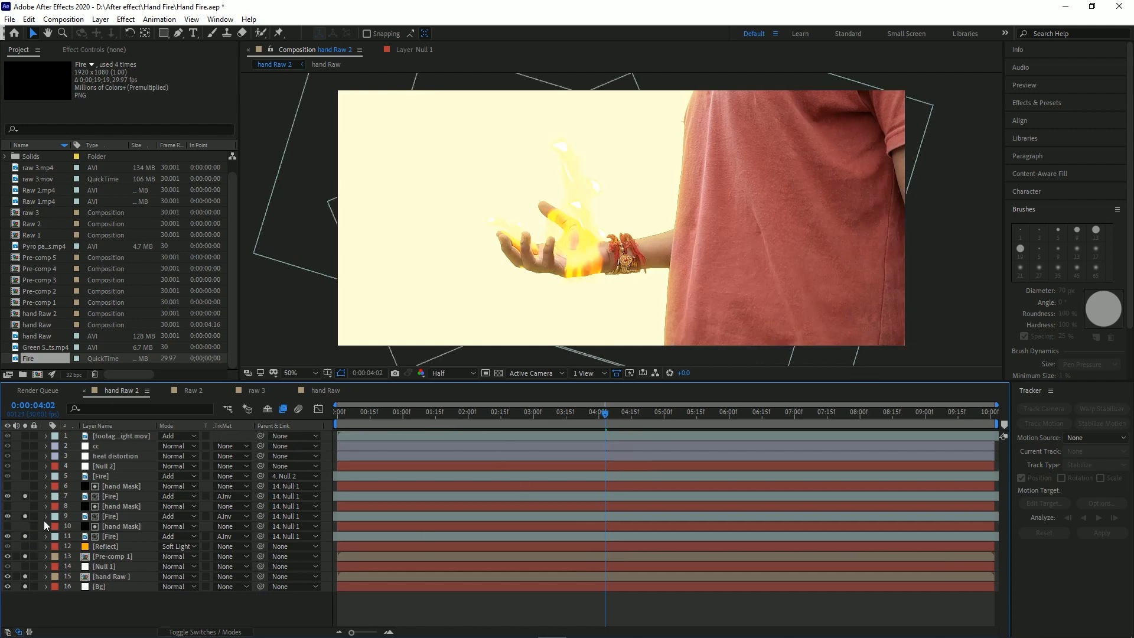
pyautogui.moveTo(591, 413); pyautogui.dragTo(764, 435)
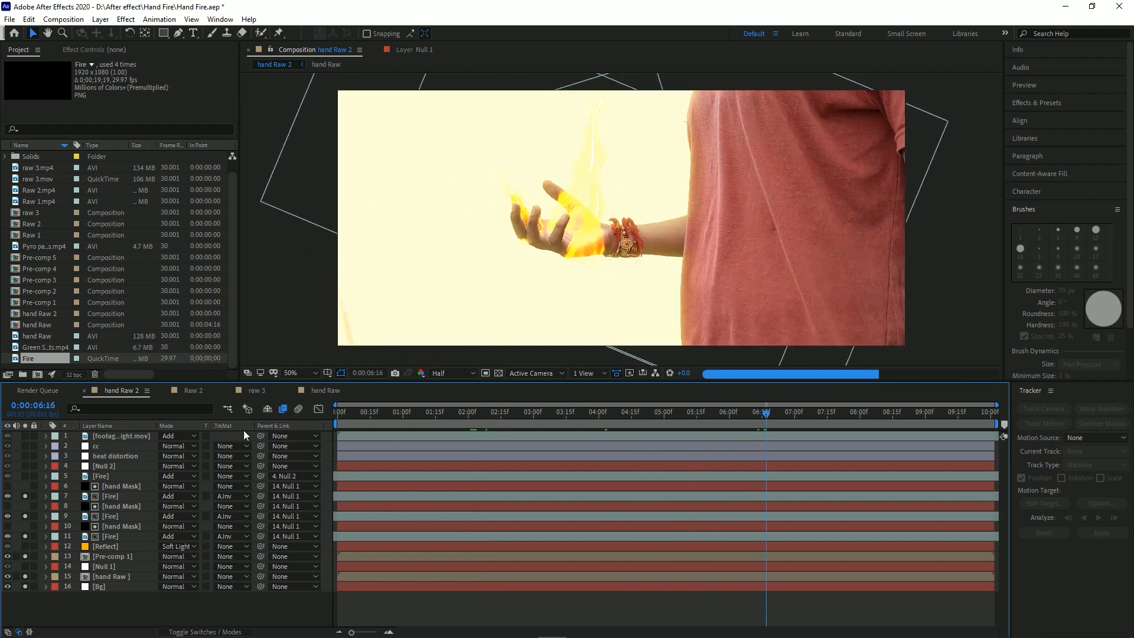
# Solo the Fire layer parented to Null 2 and preview the arm flame, stopping at 0:00:03:19.
pyautogui.click(82, 477)
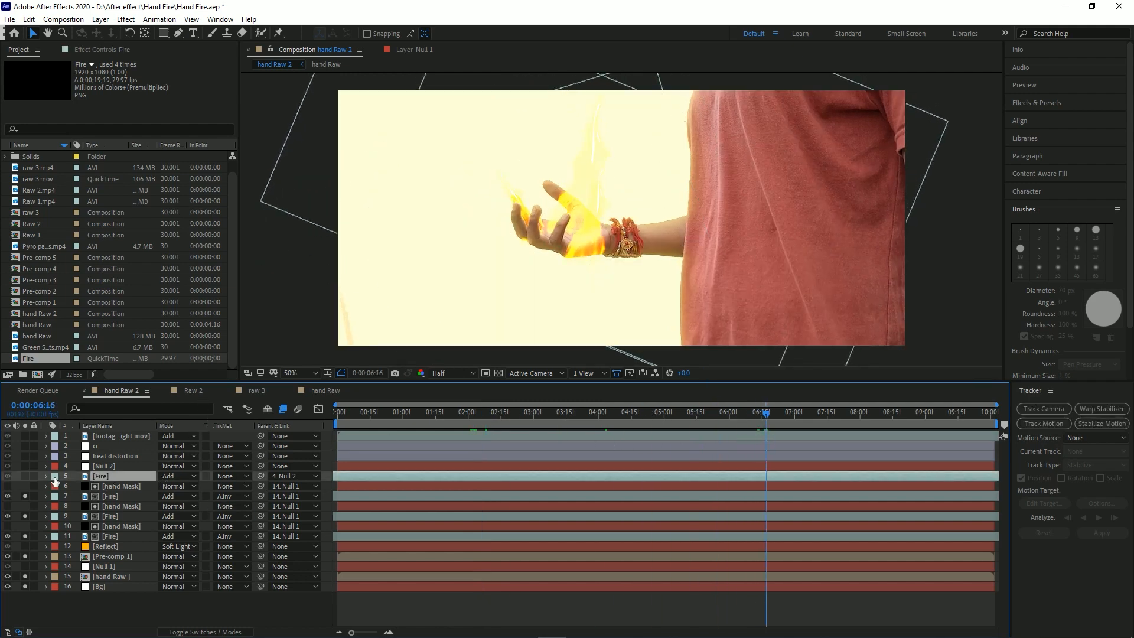
pyautogui.click(25, 476)
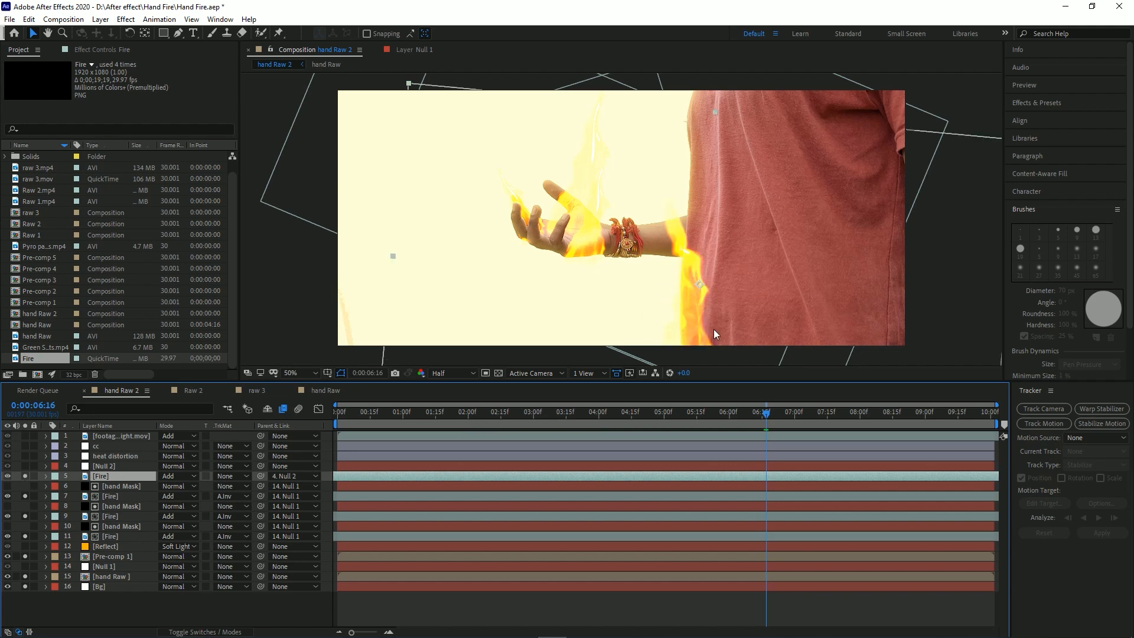
pyautogui.moveTo(571, 412); pyautogui.dragTo(677, 419)
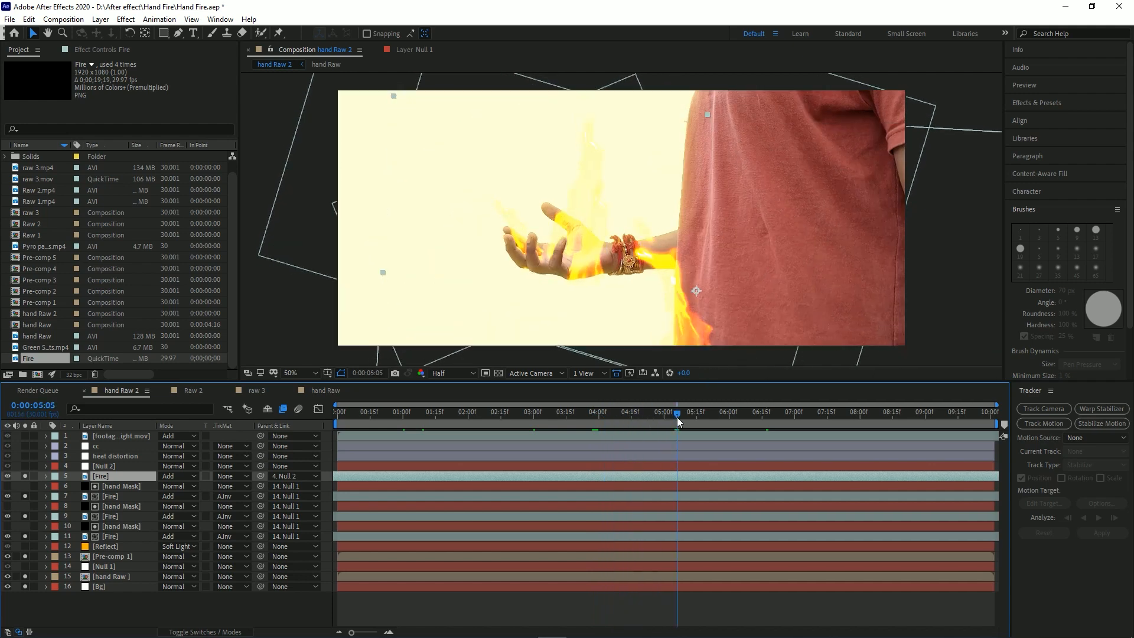
pyautogui.moveTo(678, 418); pyautogui.dragTo(669, 458)
pyautogui.moveTo(561, 421)
pyautogui.mouseDown()
pyautogui.moveTo(397, 417)
pyautogui.moveTo(547, 421)
pyautogui.mouseUp()
pyautogui.press('space')
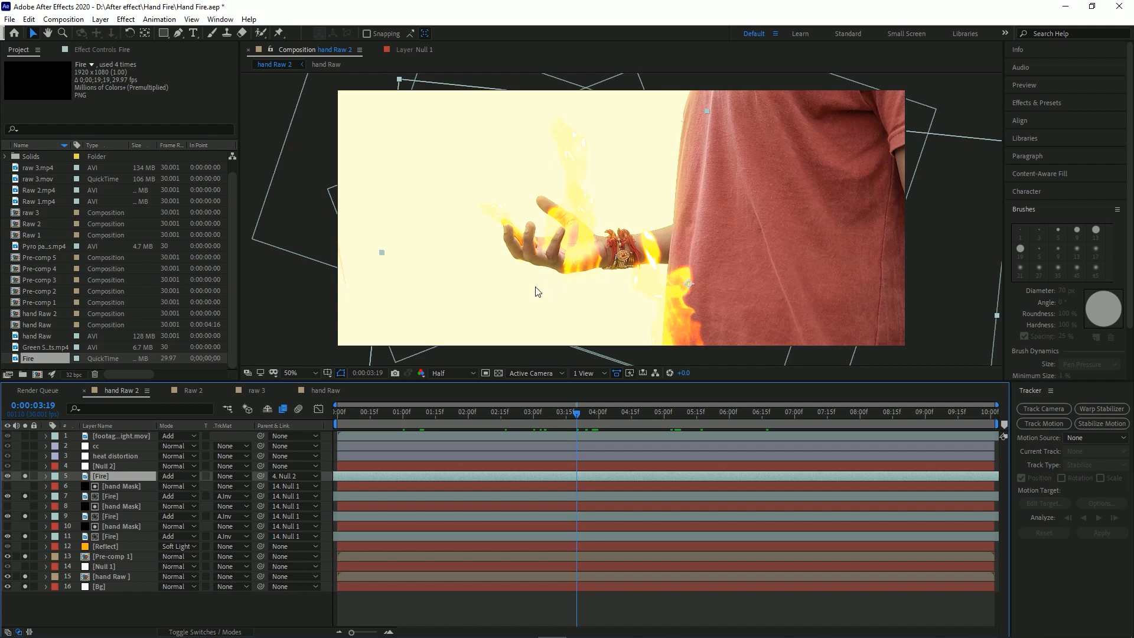
# Solo the heat distortion layer and examine its effect around the hand and bracelet at 100% magnification.
pyautogui.click(104, 458)
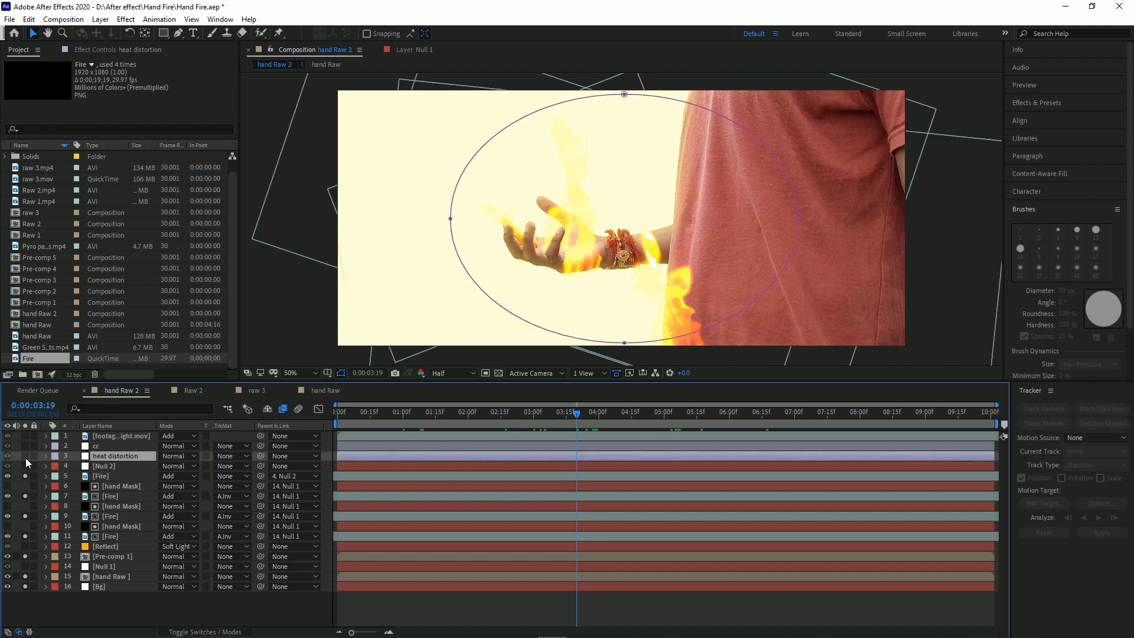
pyautogui.click(24, 457)
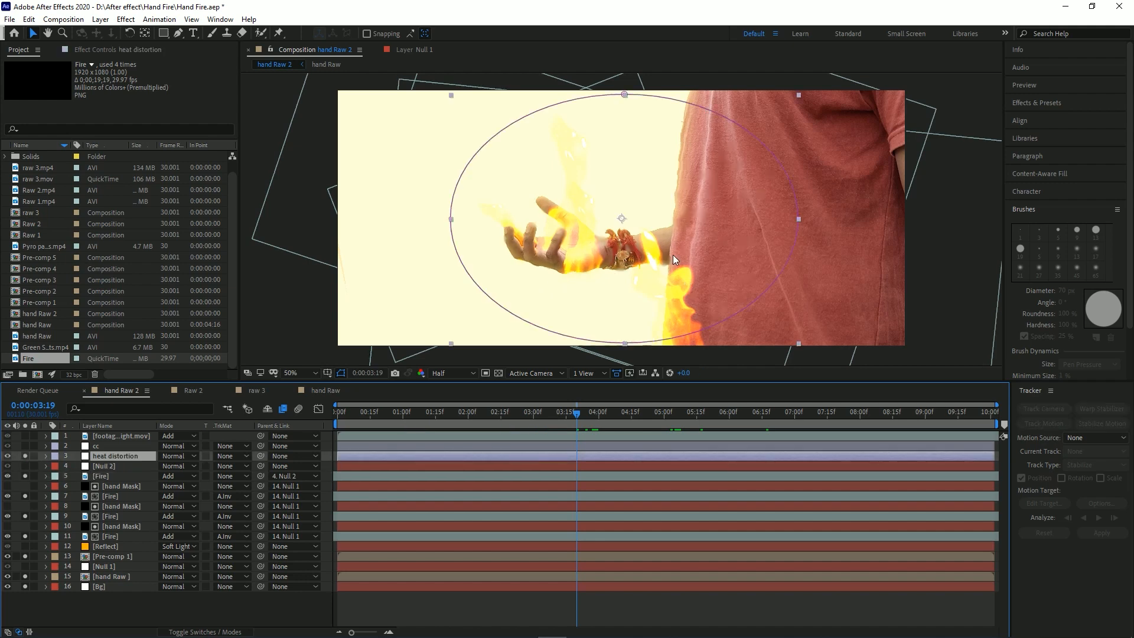
pyautogui.press('.')
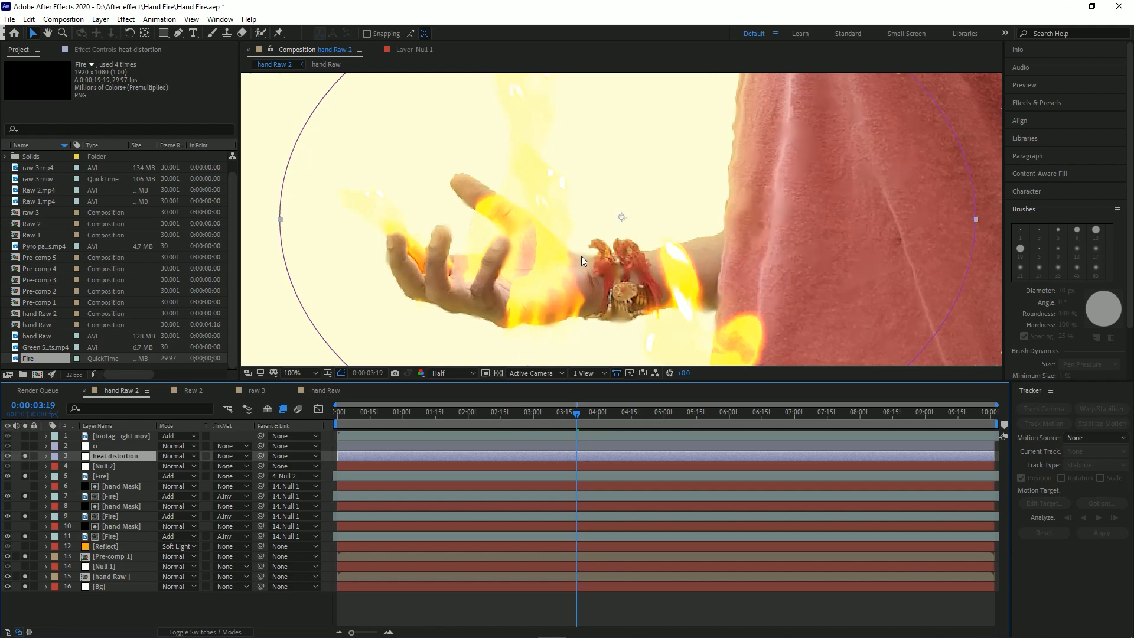
pyautogui.press(',')
pyautogui.press('.')
pyautogui.moveTo(751, 236); pyautogui.dragTo(652, 261)
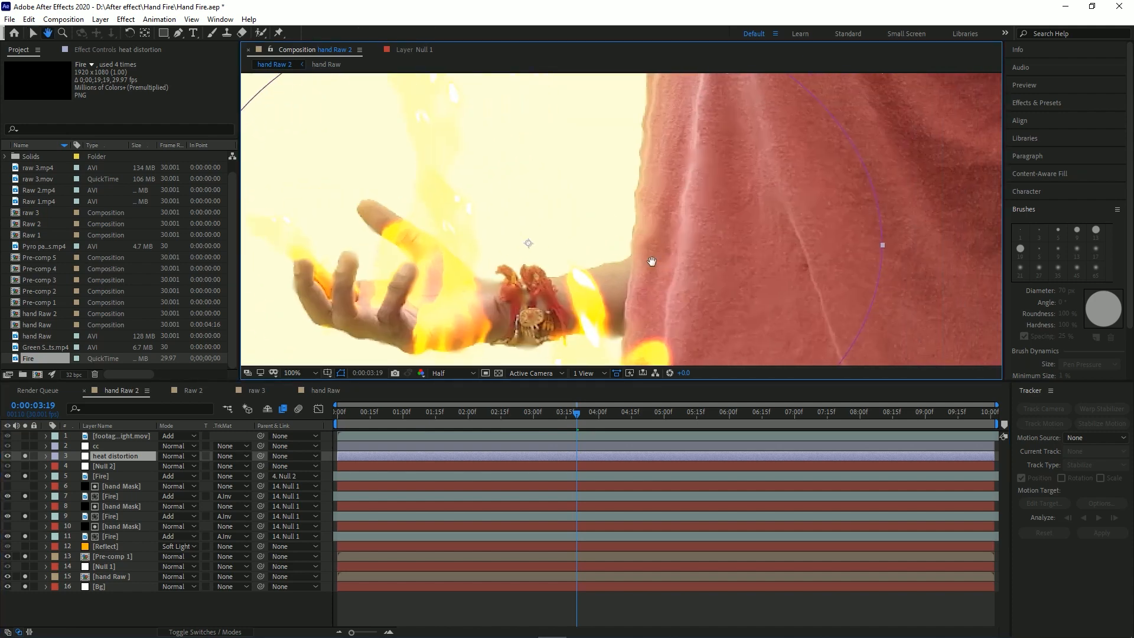
pyautogui.moveTo(599, 230); pyautogui.dragTo(683, 263)
pyautogui.press('v')
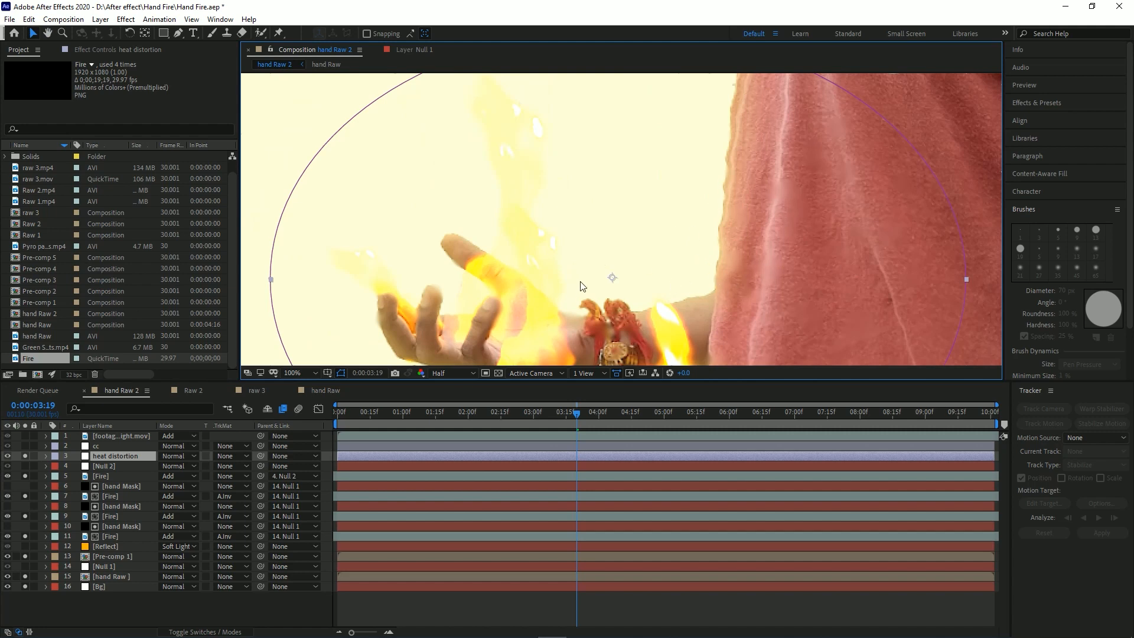
# Compare the composite without and with the heat distortion layer, leaving it soloed and the view at 50%.
pyautogui.click(26, 456)
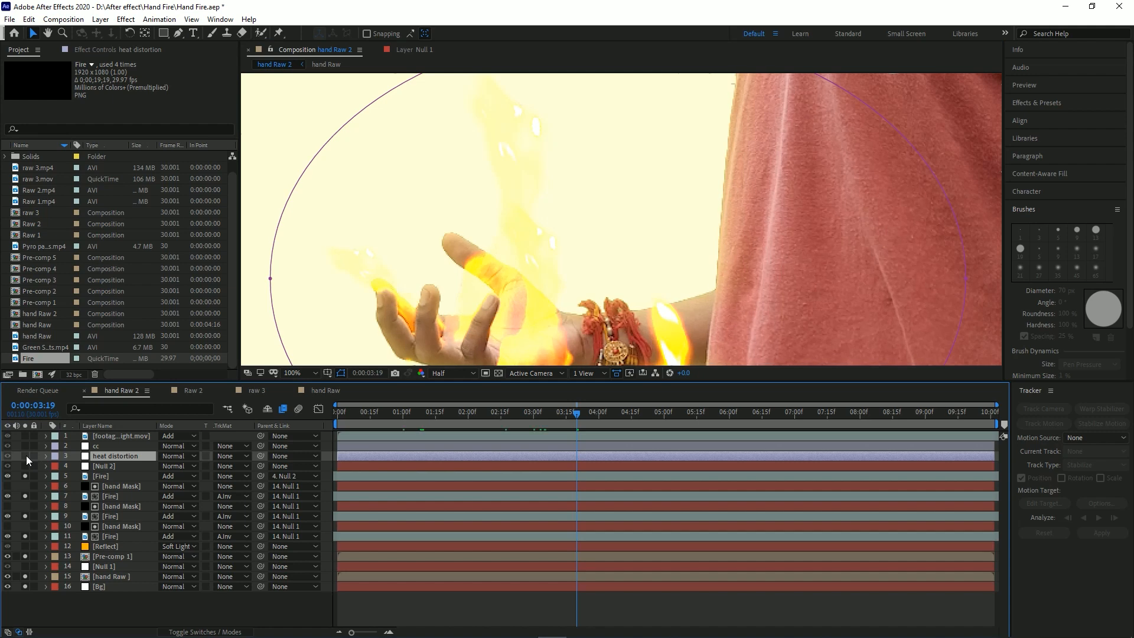
pyautogui.click(25, 455)
pyautogui.scroll(-4, 625, 261)
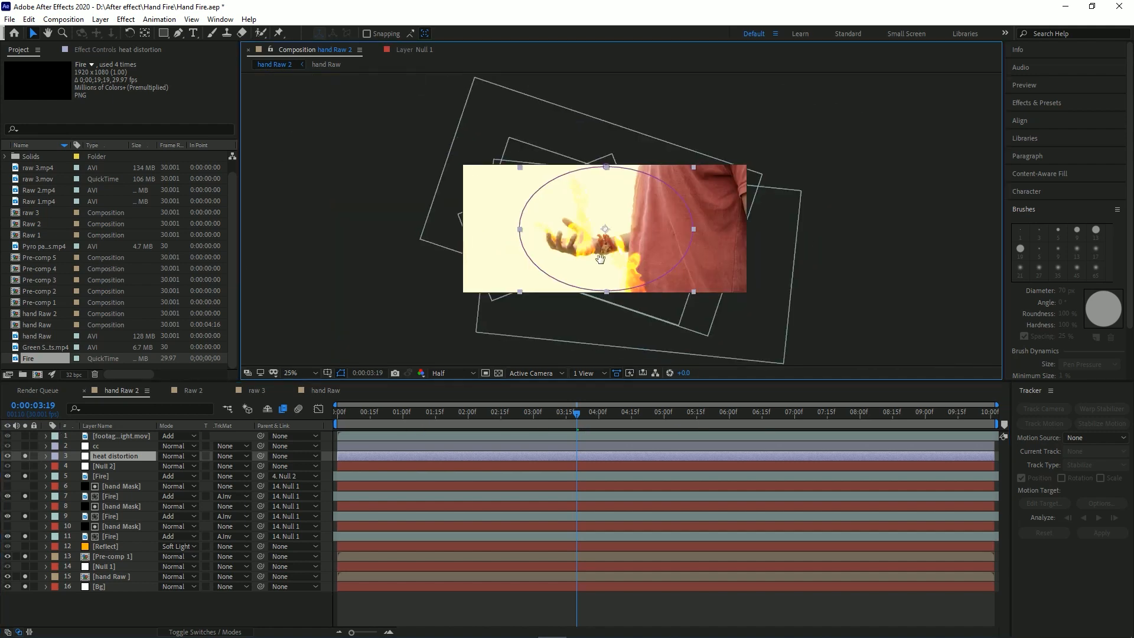
pyautogui.scroll(2, 600, 258)
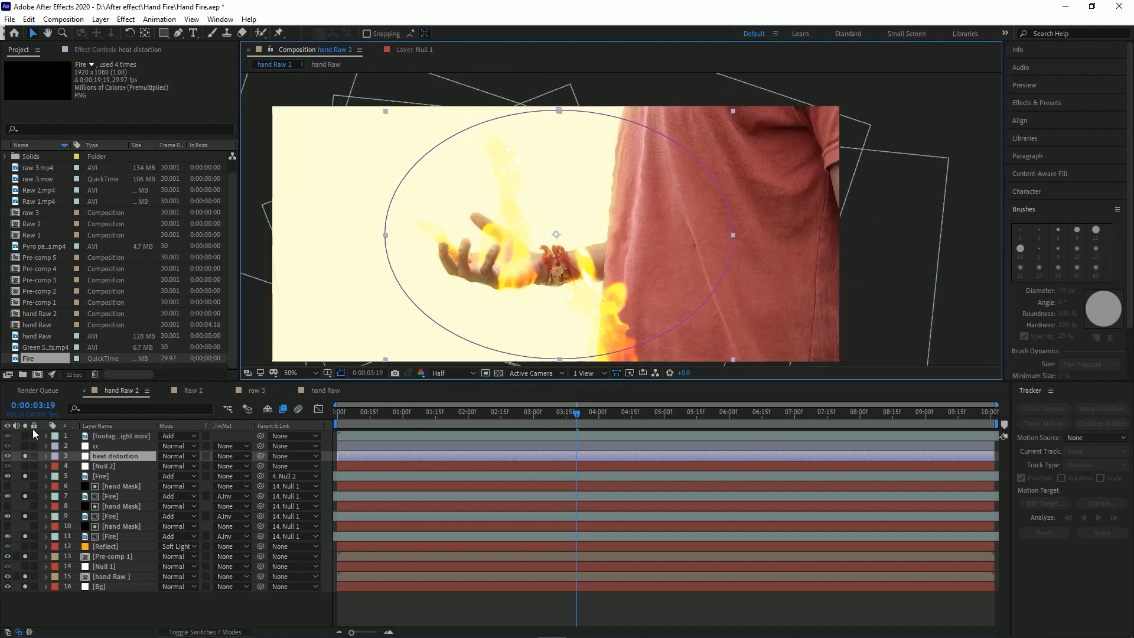
# Solo the cc adjustment layer and the ember footage layer above it.
pyautogui.click(24, 446)
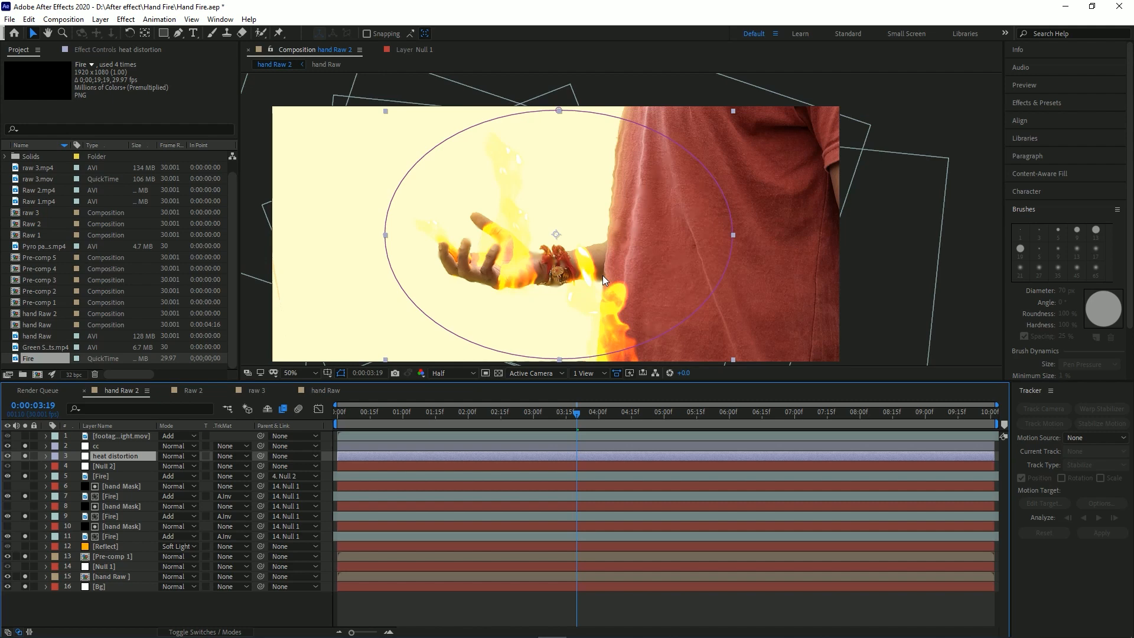
pyautogui.click(129, 436)
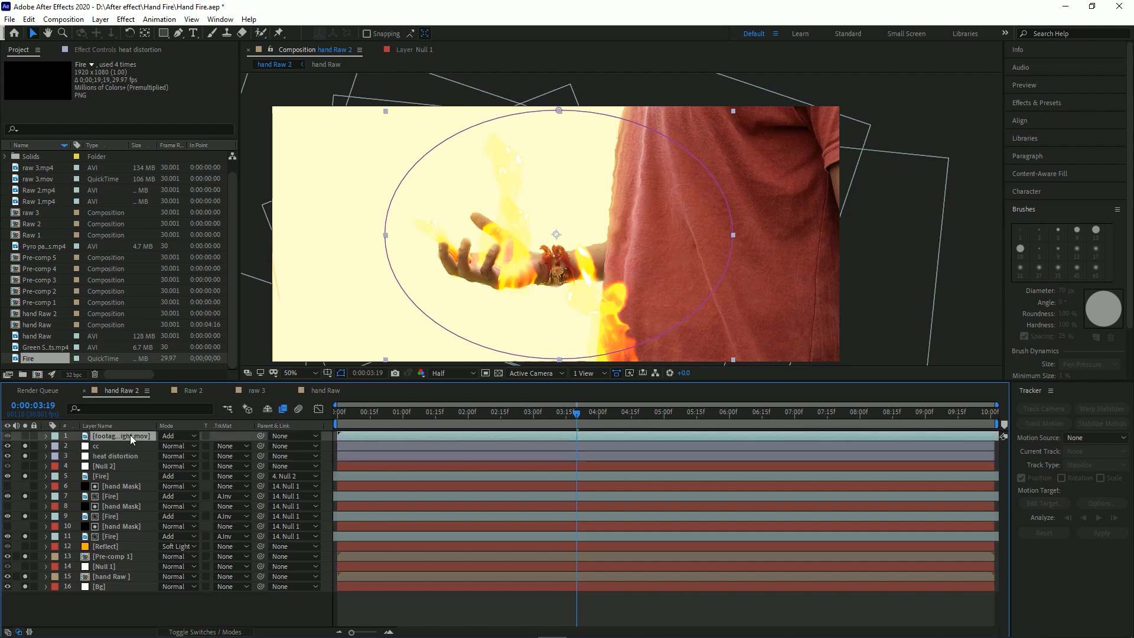
pyautogui.click(25, 435)
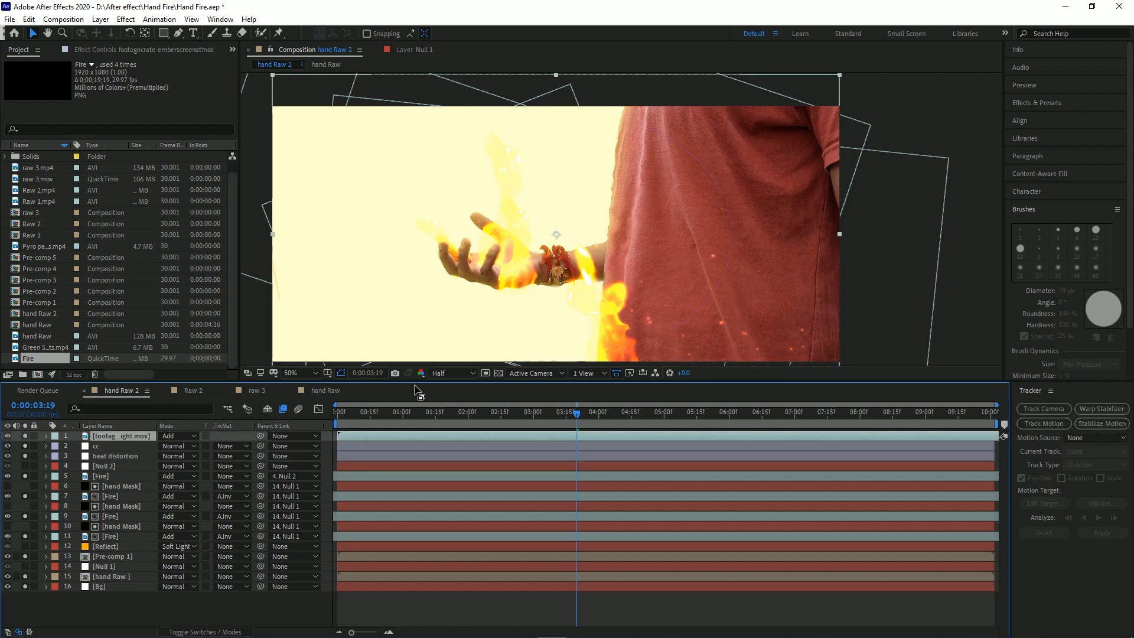
# Compare the shirt up close with the ember footage hidden and shown, and return the whole frame to 50% magnification.
pyautogui.scroll(2, 772, 302)
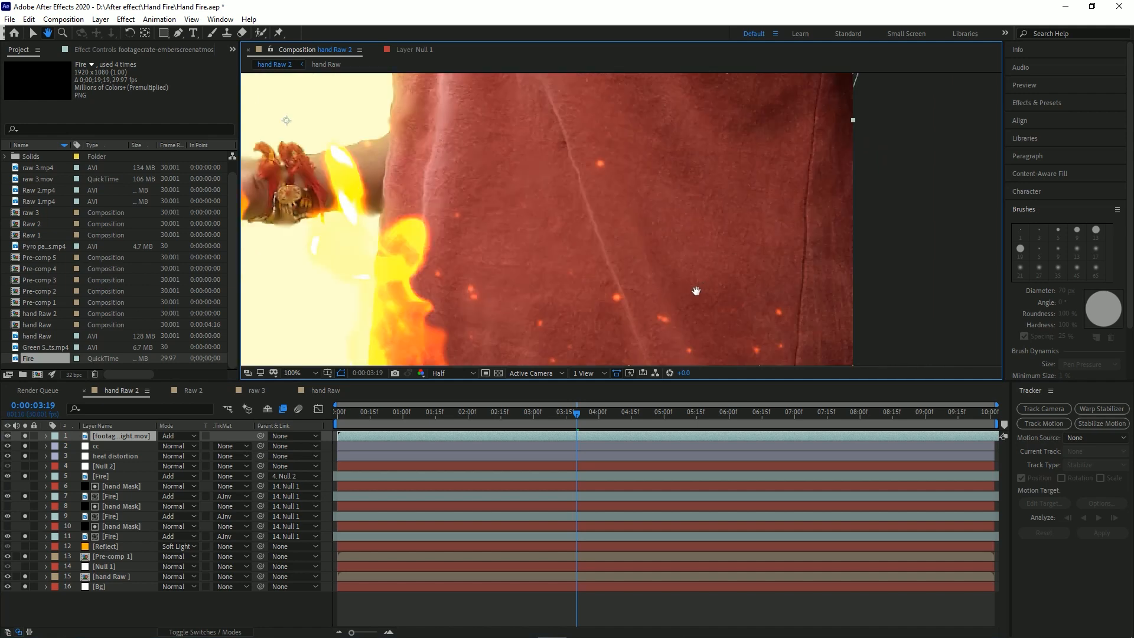
pyautogui.click(7, 435)
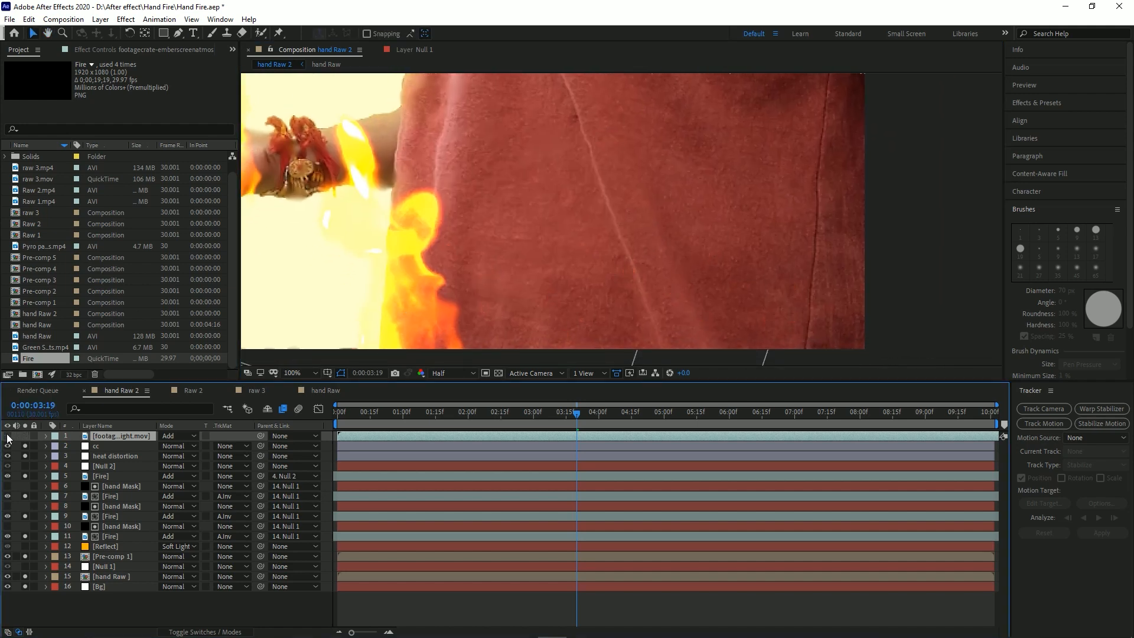
pyautogui.click(24, 436)
pyautogui.click(24, 436)
pyautogui.scroll(-3, 548, 243)
pyautogui.moveTo(549, 241); pyautogui.dragTo(650, 288)
pyautogui.click(301, 373)
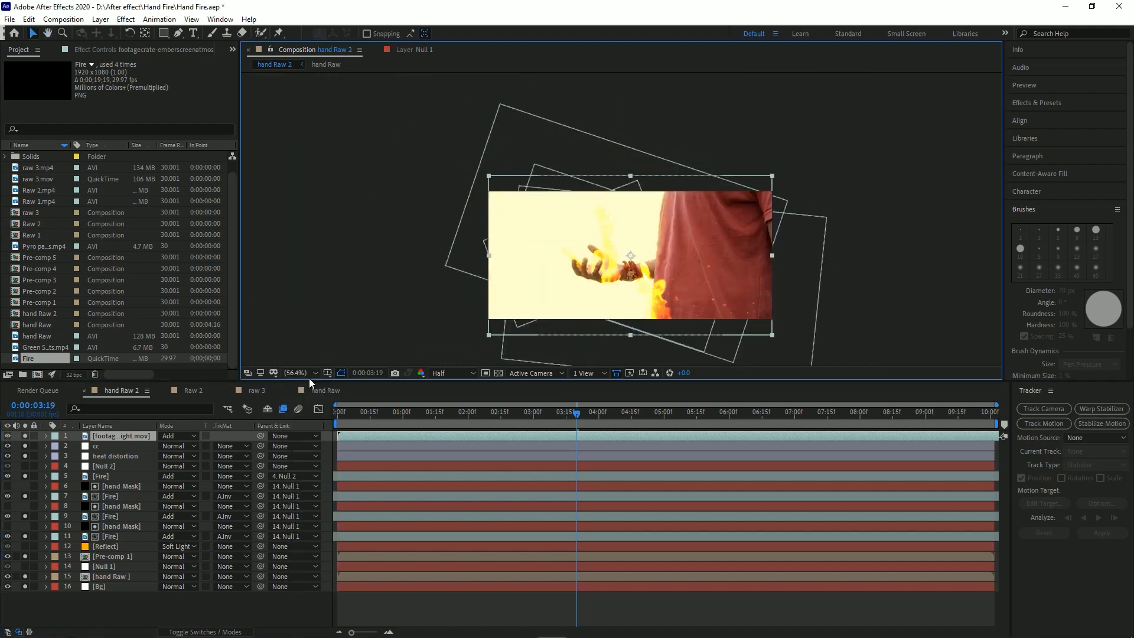
pyautogui.click(306, 384)
pyautogui.press(',')
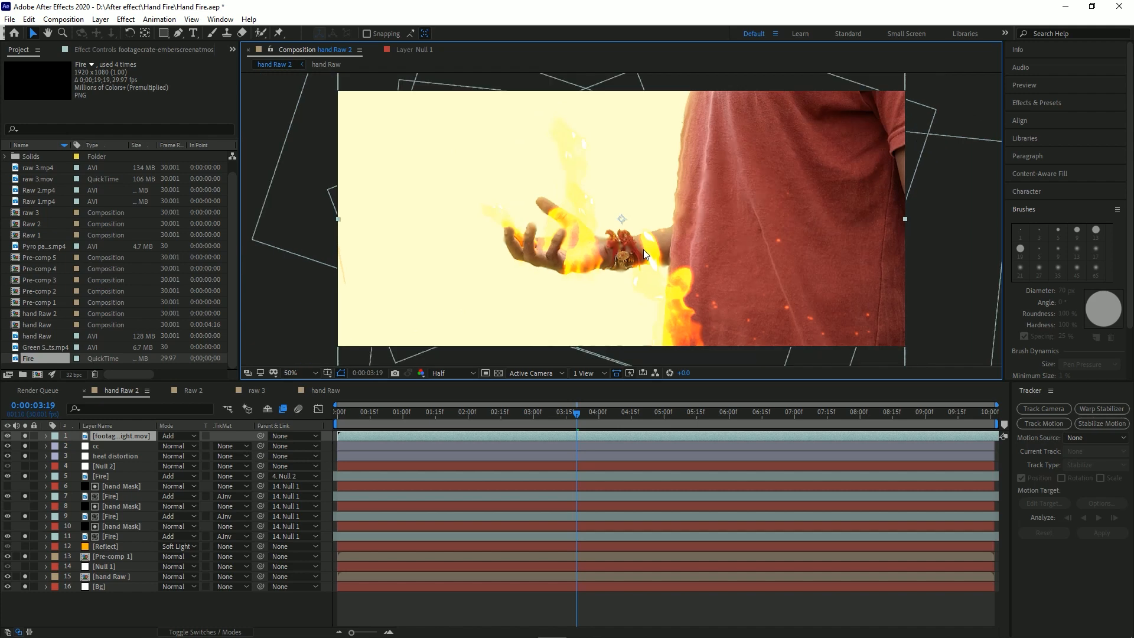
# Open the Raw 2 composition, go to 0:00:00:15, and show the effect settings of Pre-comp 2.
pyautogui.click(193, 390)
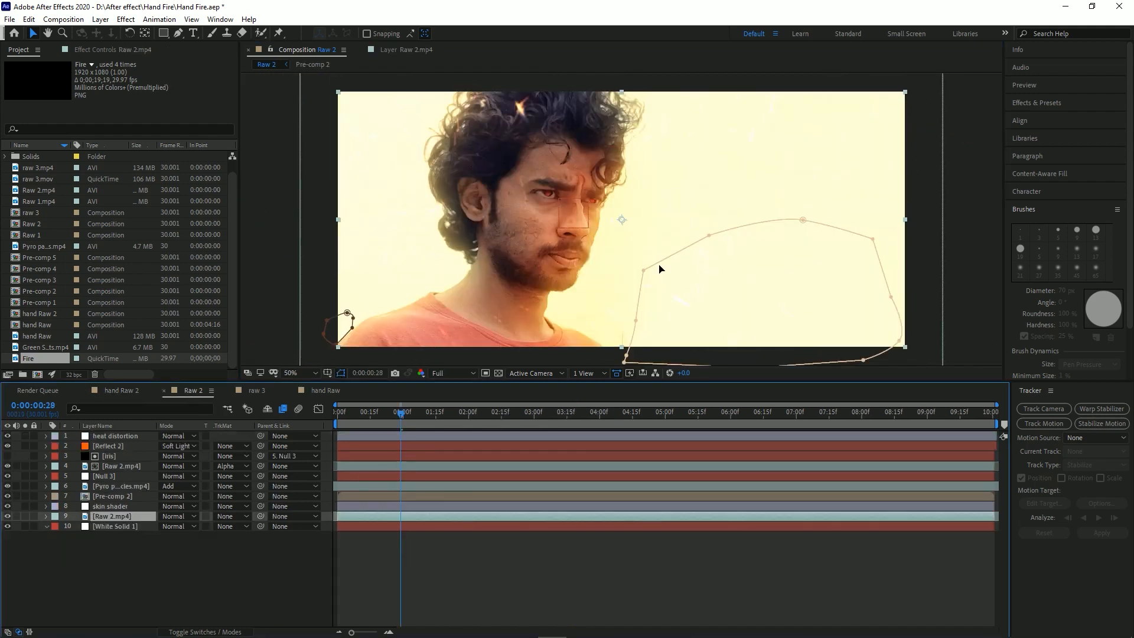
pyautogui.moveTo(368, 425)
pyautogui.mouseDown()
pyautogui.moveTo(314, 413)
pyautogui.moveTo(432, 421)
pyautogui.moveTo(372, 420)
pyautogui.mouseUp()
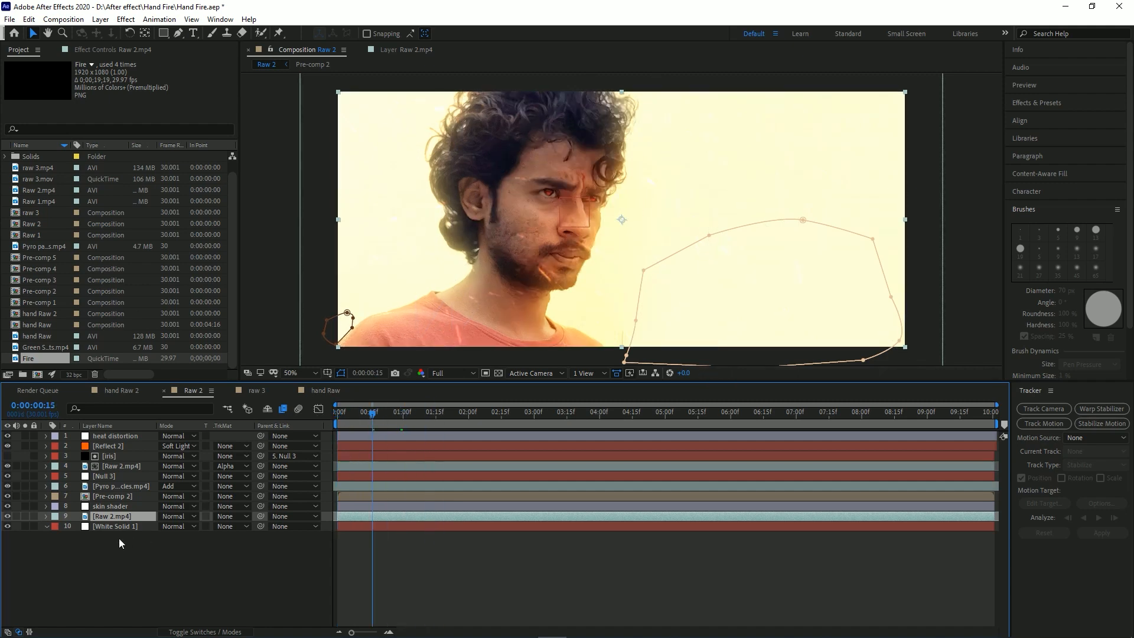
pyautogui.click(128, 497)
pyautogui.click(135, 50)
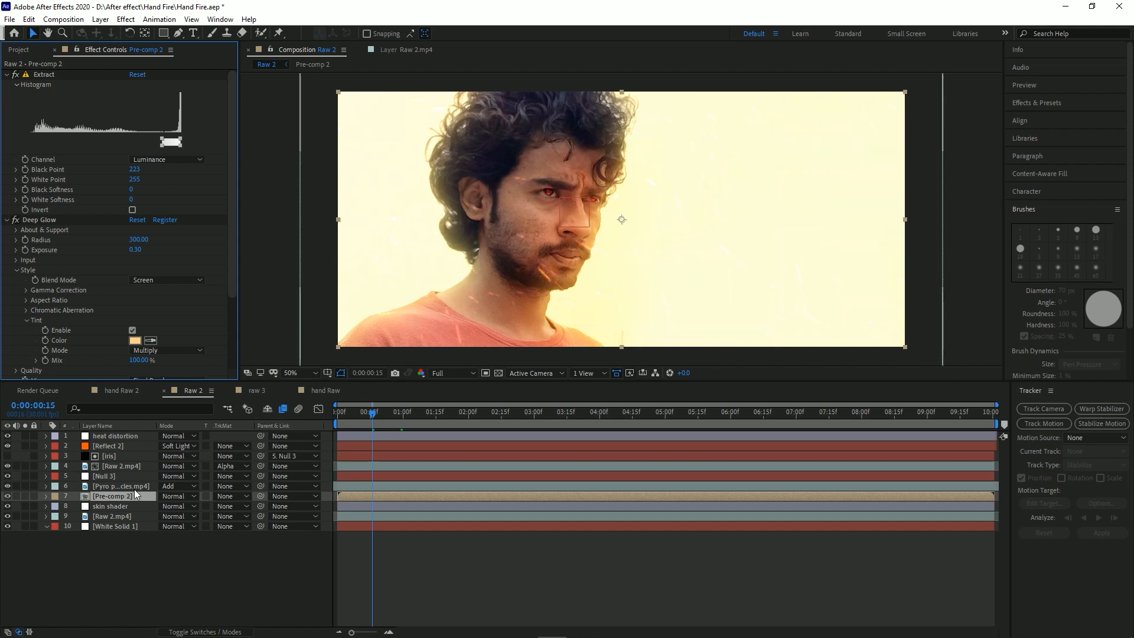
# Compare the shot with the Pyro particles layer hidden and shown, and preview the particles up to 0:00:01:13.
pyautogui.click(124, 487)
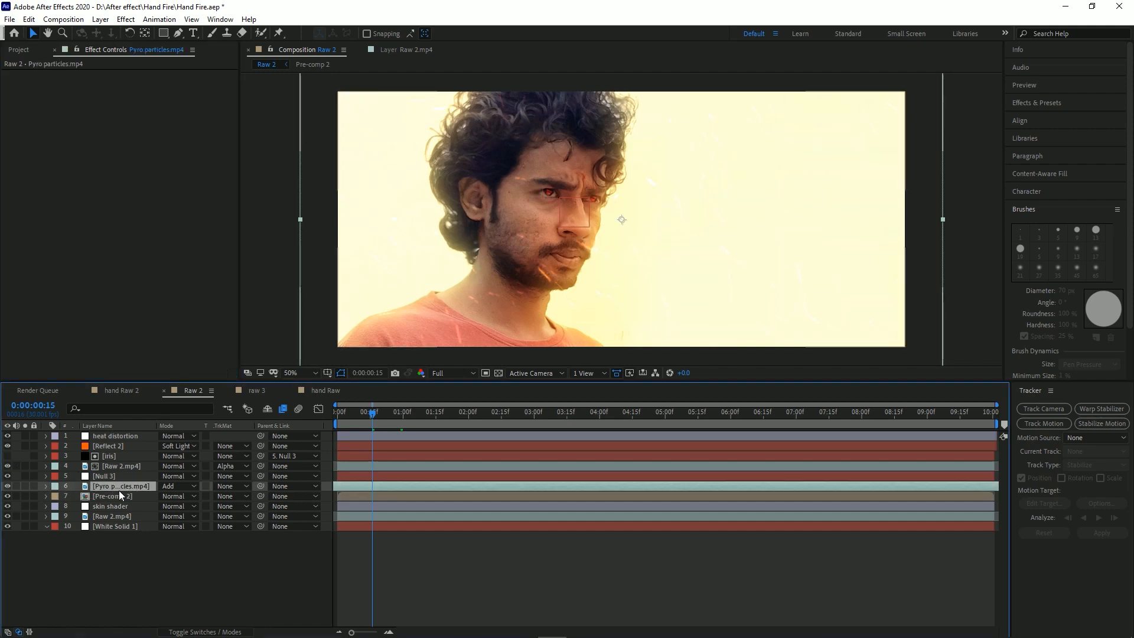
pyautogui.click(7, 487)
pyautogui.click(7, 486)
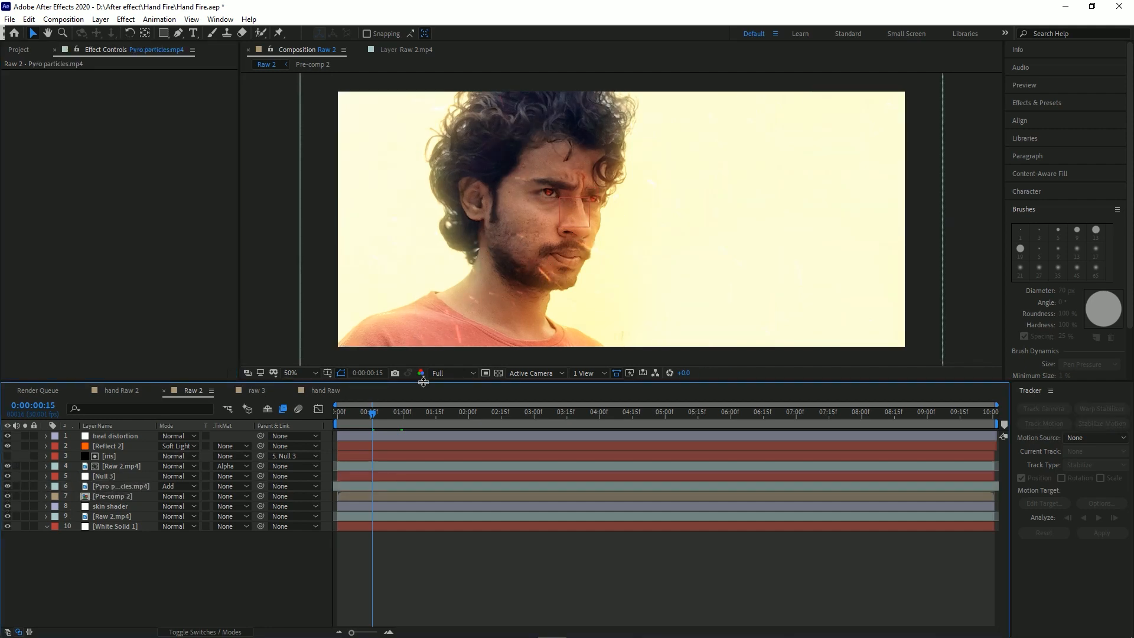
pyautogui.moveTo(402, 411); pyautogui.dragTo(433, 412)
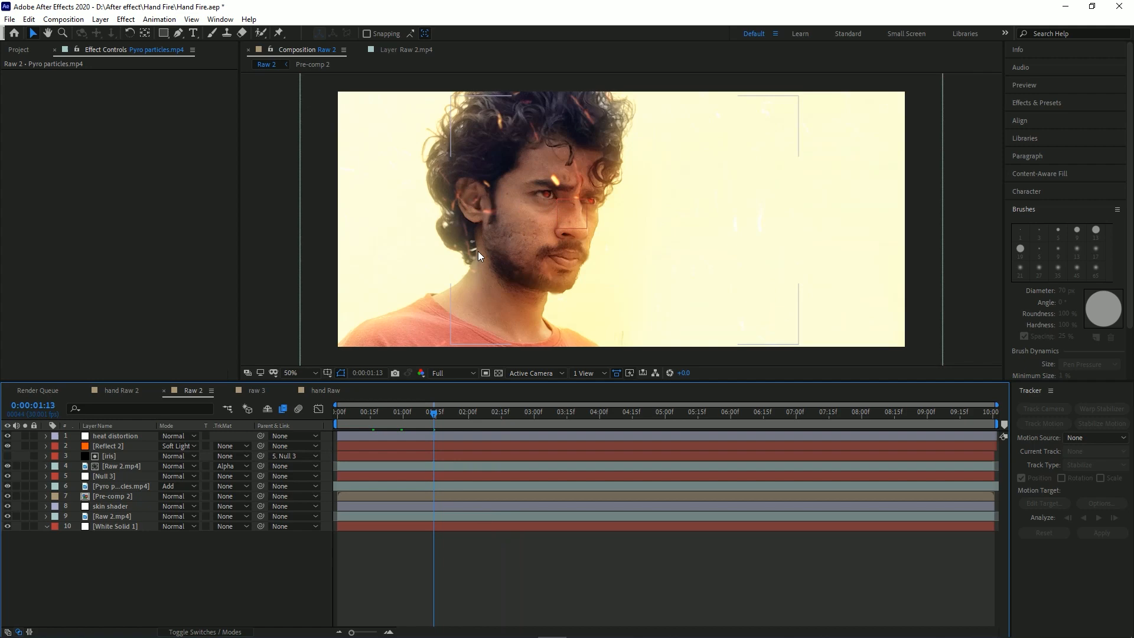
# Show the effect settings of the masked Raw 2.mp4 layer and of Reflect 2, moving to 0:00:02:25.
pyautogui.click(127, 468)
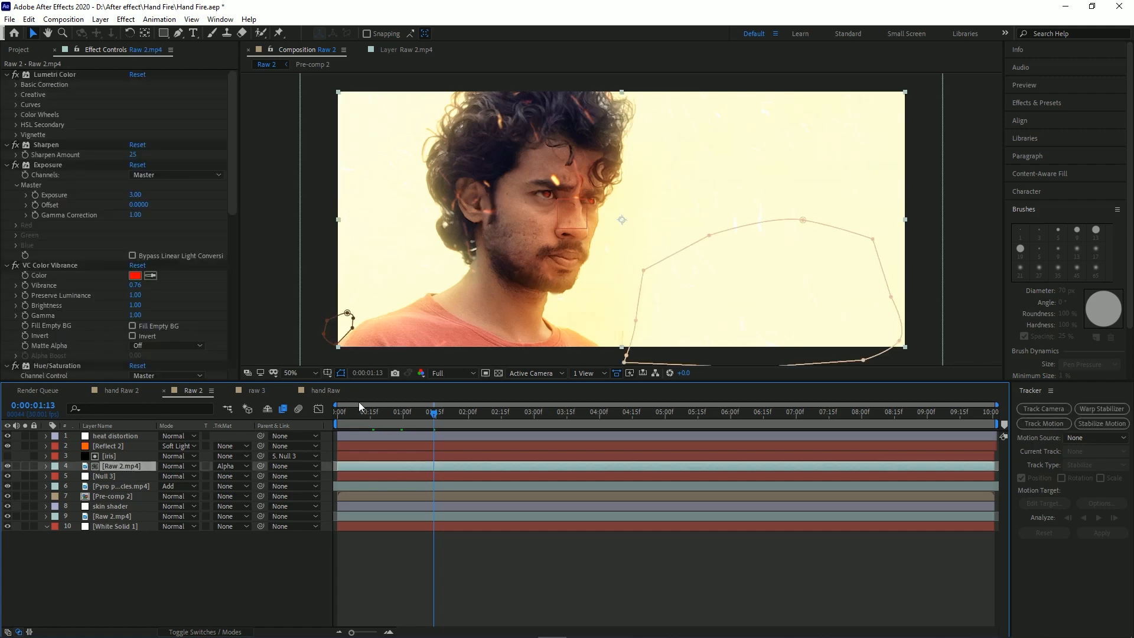
pyautogui.moveTo(423, 421); pyautogui.dragTo(527, 422)
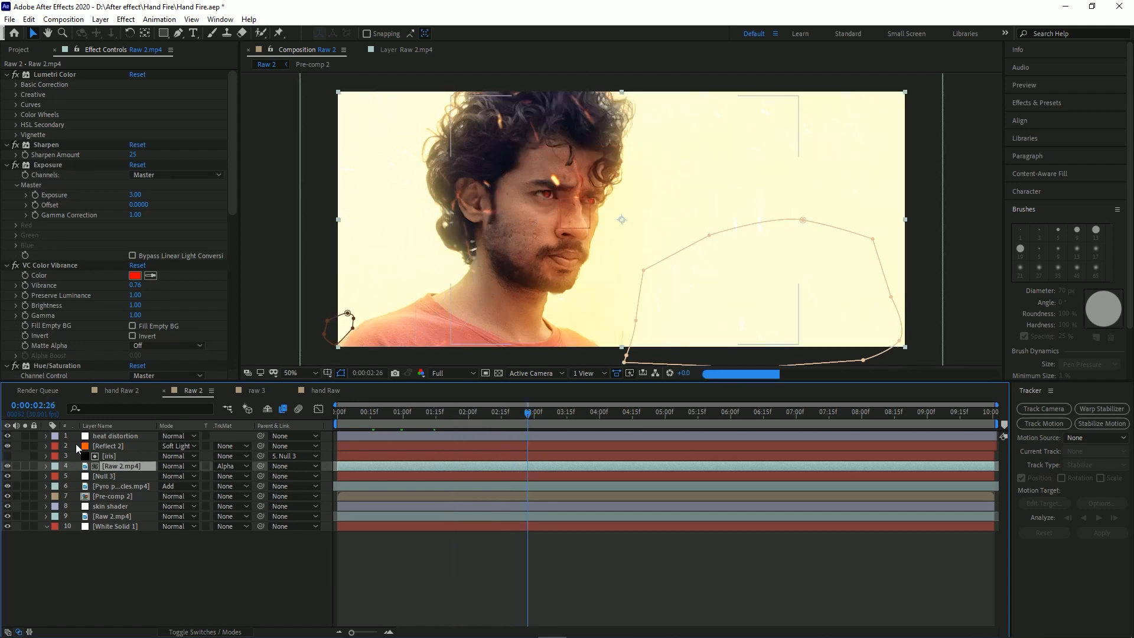
pyautogui.click(124, 447)
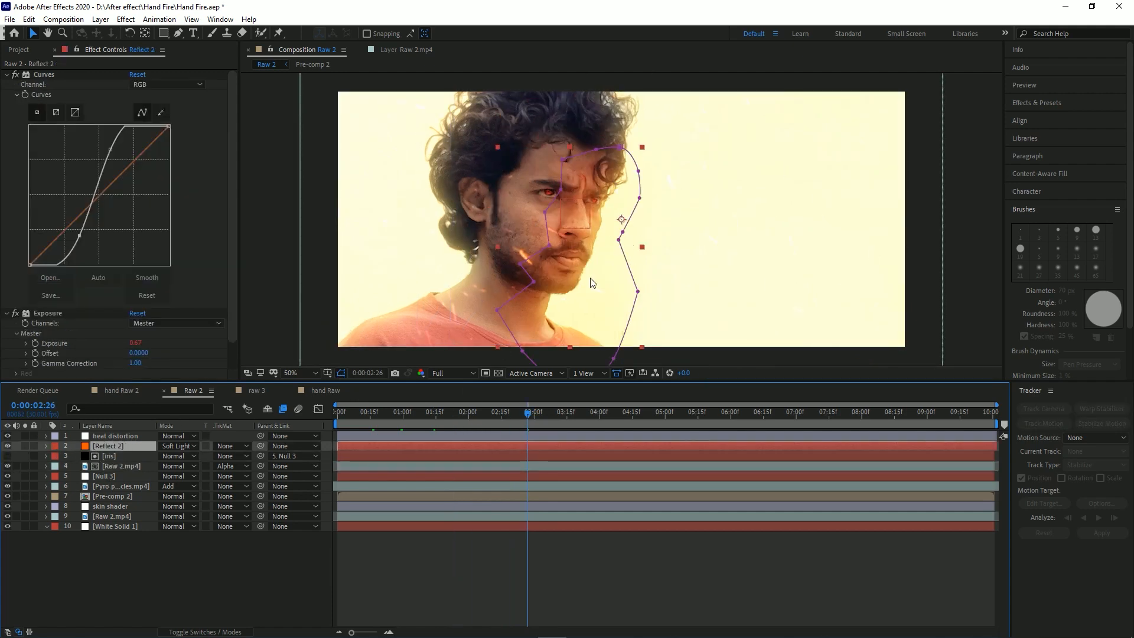
pyautogui.moveTo(532, 417)
pyautogui.mouseDown()
pyautogui.moveTo(583, 419)
pyautogui.moveTo(524, 421)
pyautogui.mouseUp()
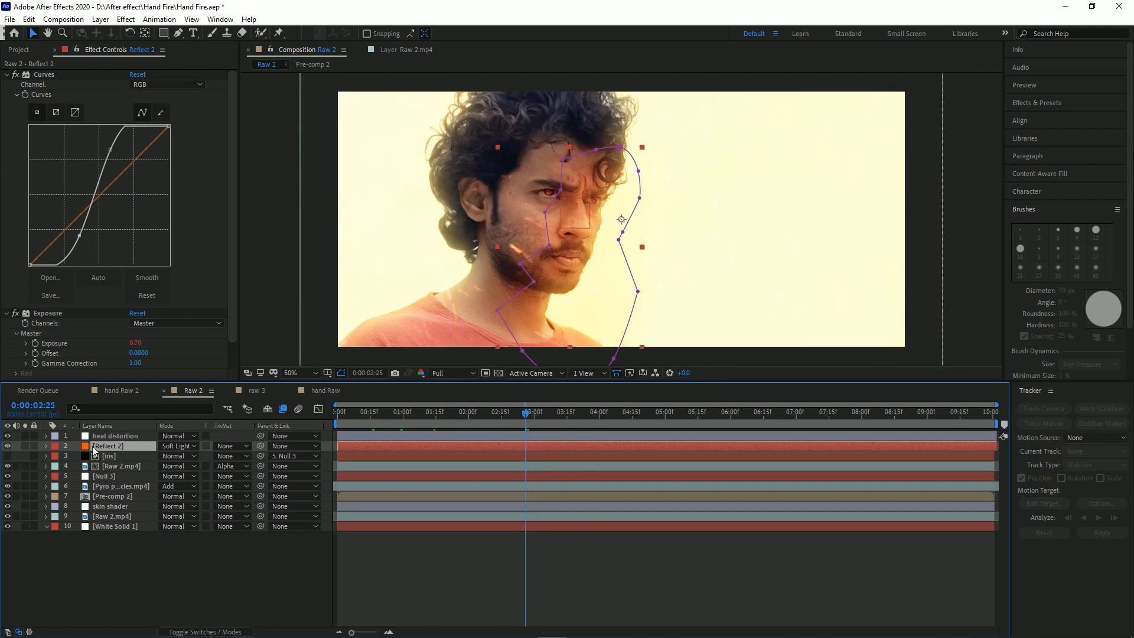
# Try the shot with Mask 1 deleted from the Reflect 2 layer, and undo the deletion.
pyautogui.press('m')
pyautogui.click(109, 458)
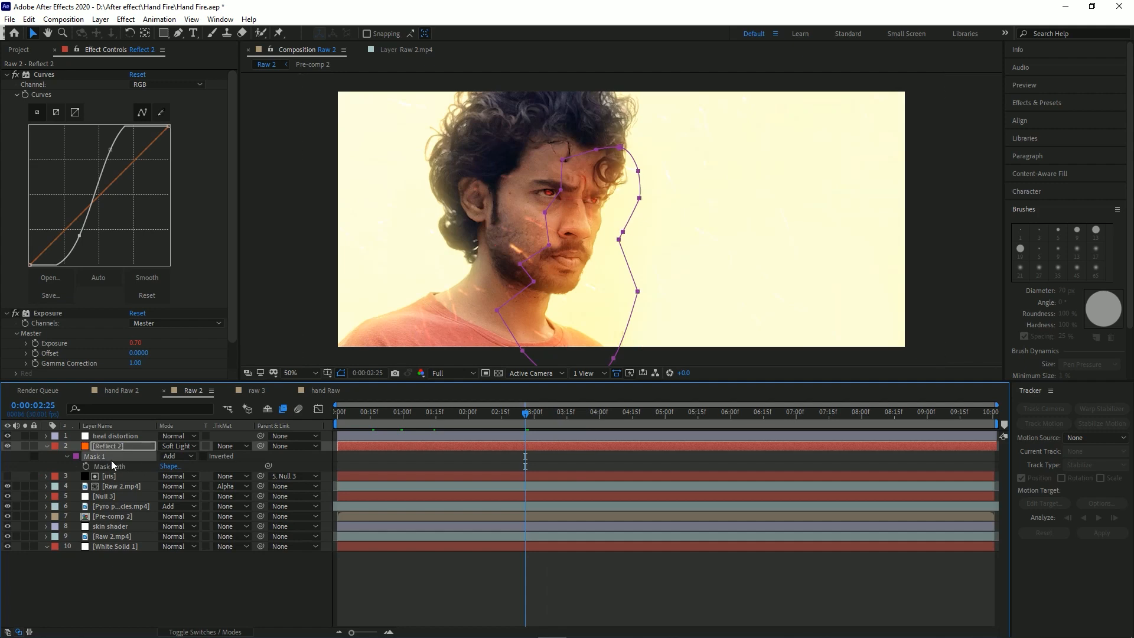
pyautogui.press('Delete')
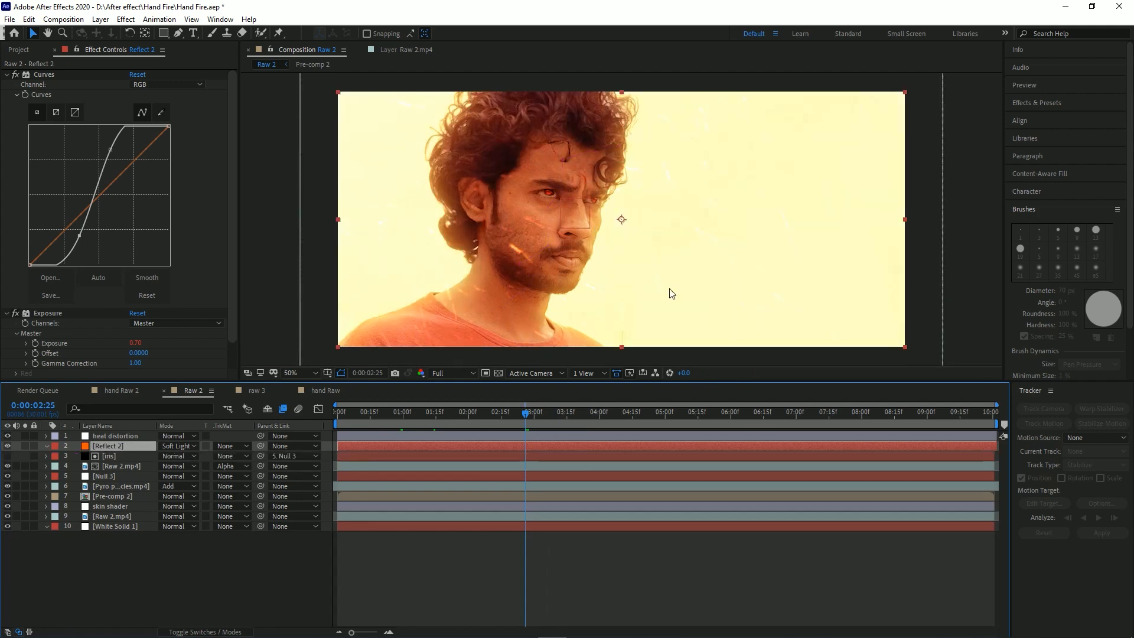
pyautogui.hotkey('ctrl', 'z')
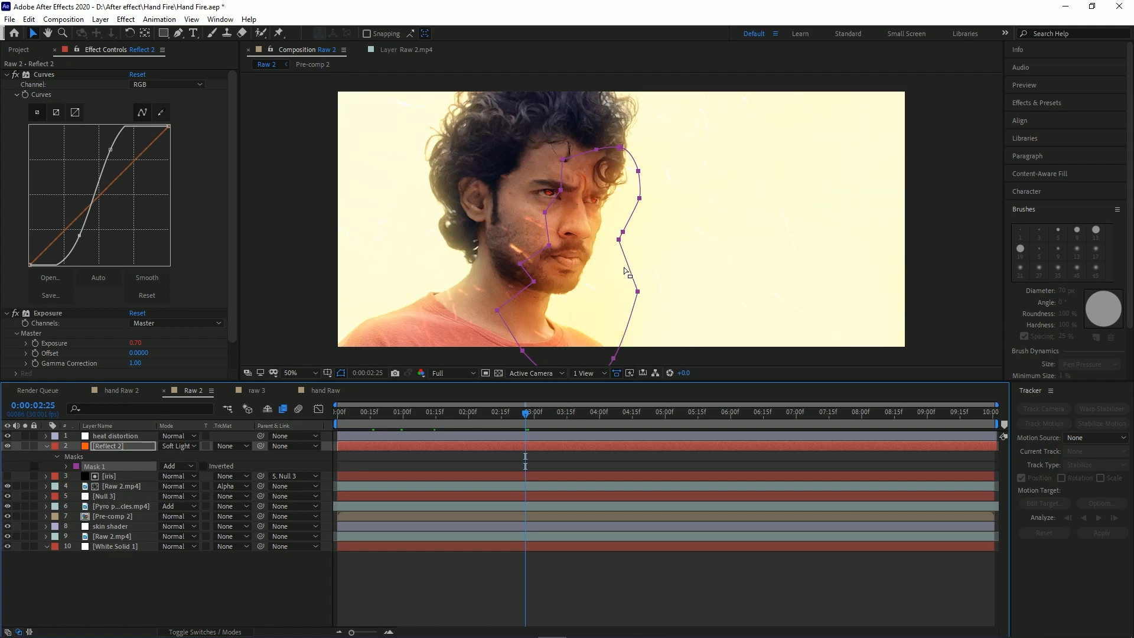
# Open the hand Raw 2 composition, solo the Reflect layer, and compare the shirt with and without it.
pyautogui.click(146, 387)
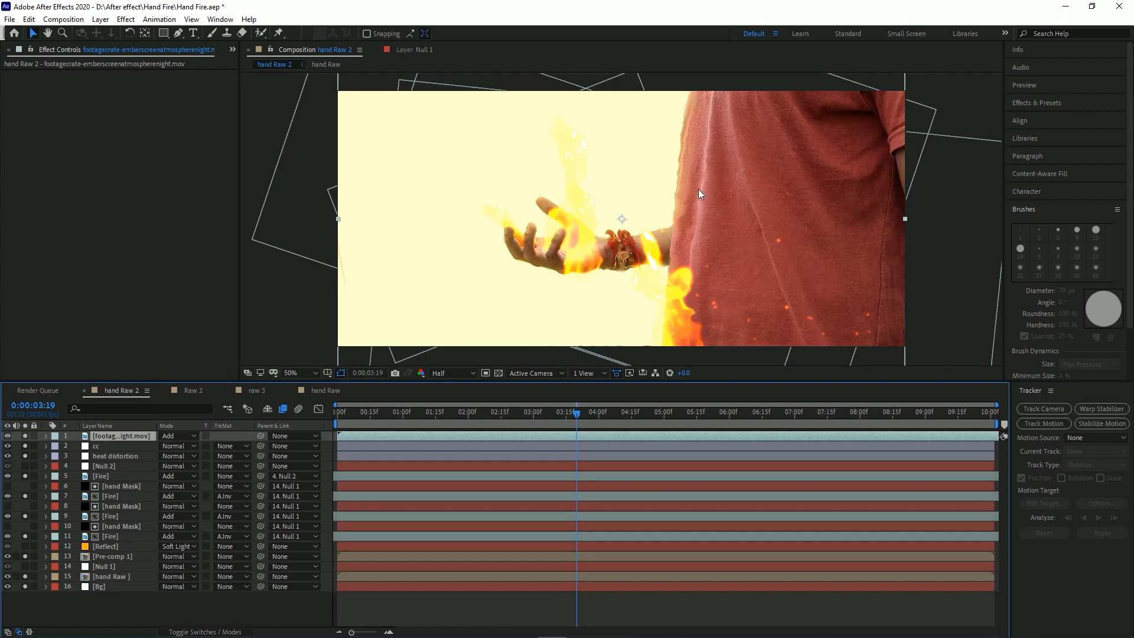
pyautogui.click(26, 547)
pyautogui.click(101, 547)
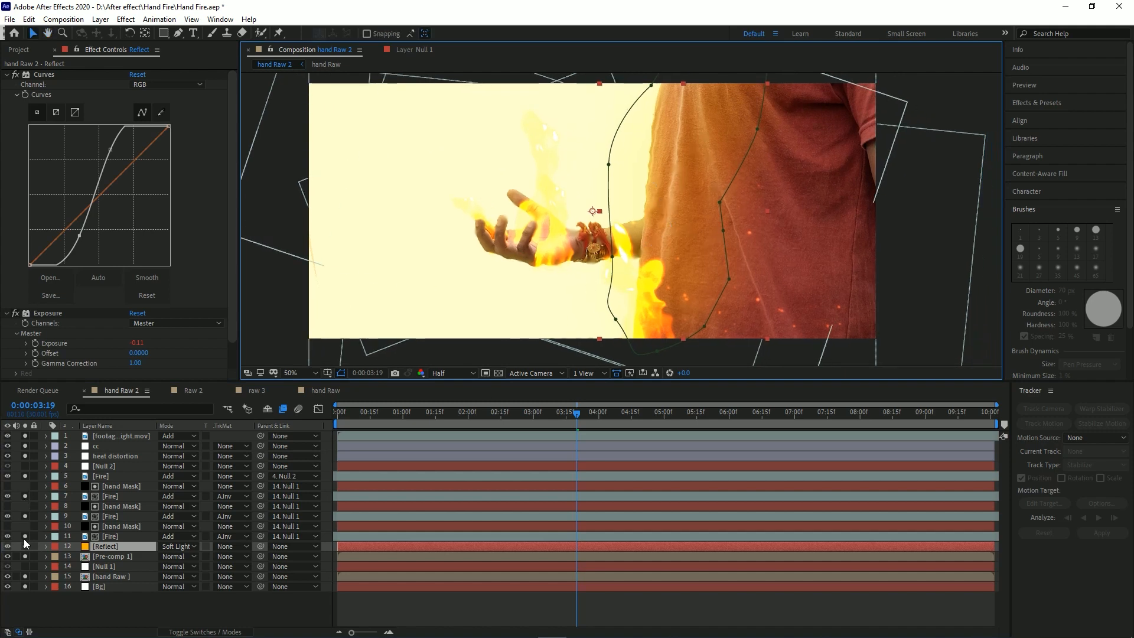
pyautogui.click(25, 546)
pyautogui.click(26, 546)
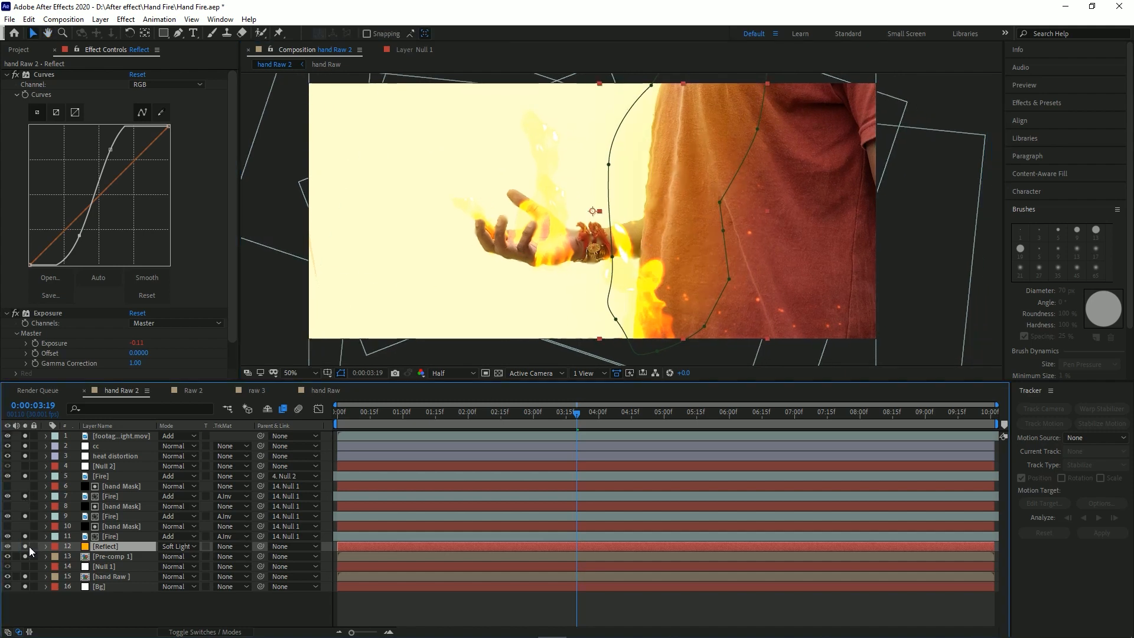
pyautogui.click(24, 547)
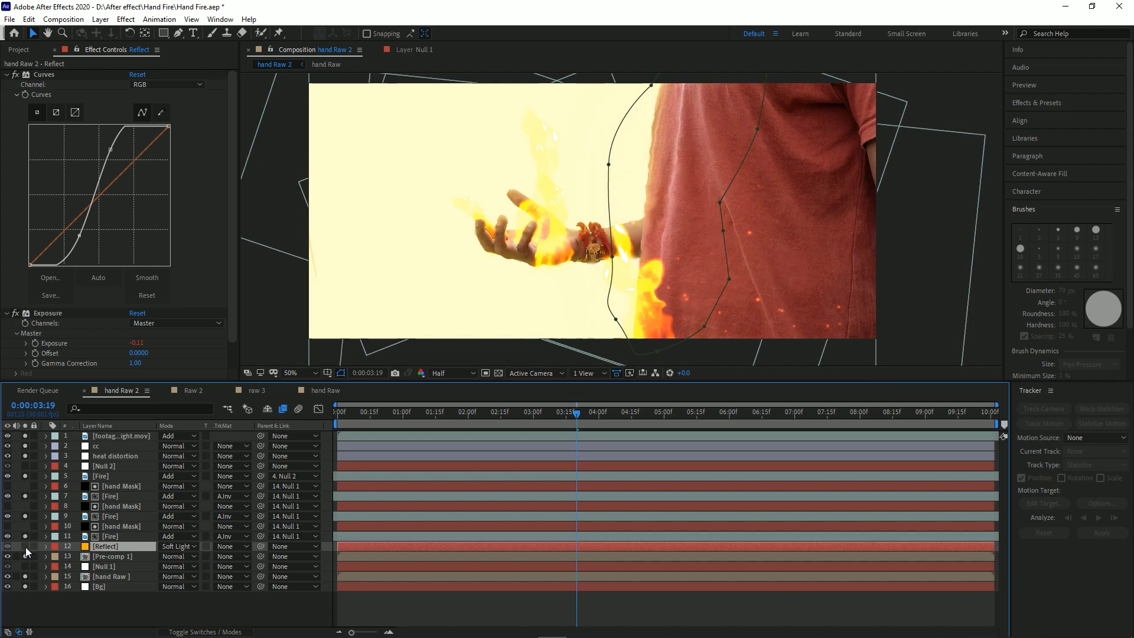
pyautogui.click(26, 547)
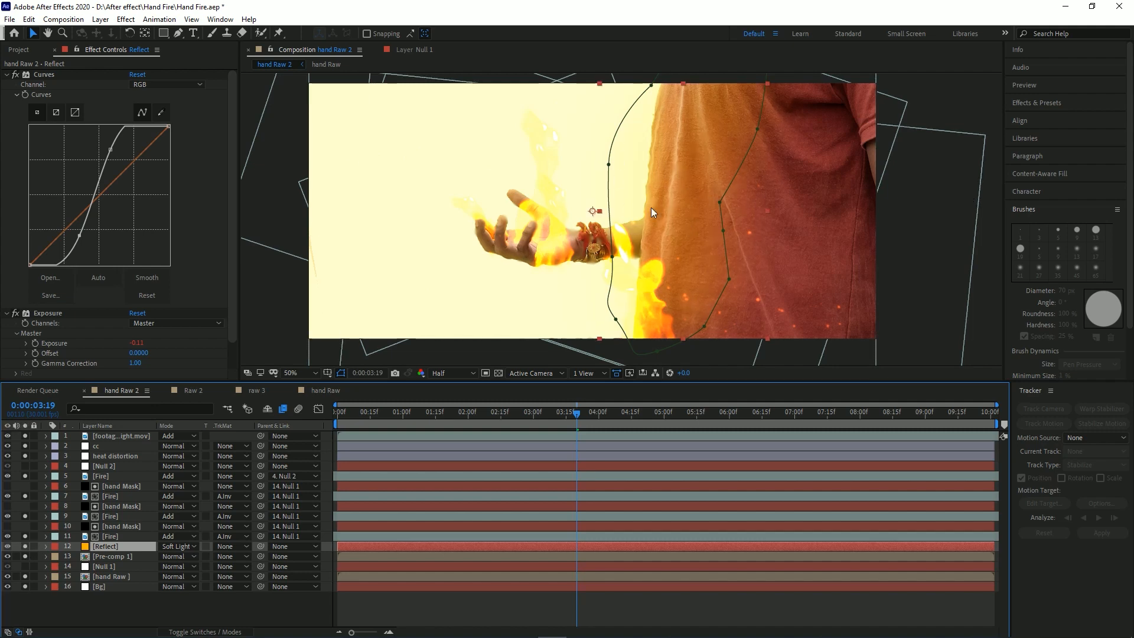
# Collapse the Curves effect on the Reflect layer and reveal the layer's modified properties, including its Exposure expression.
pyautogui.click(8, 75)
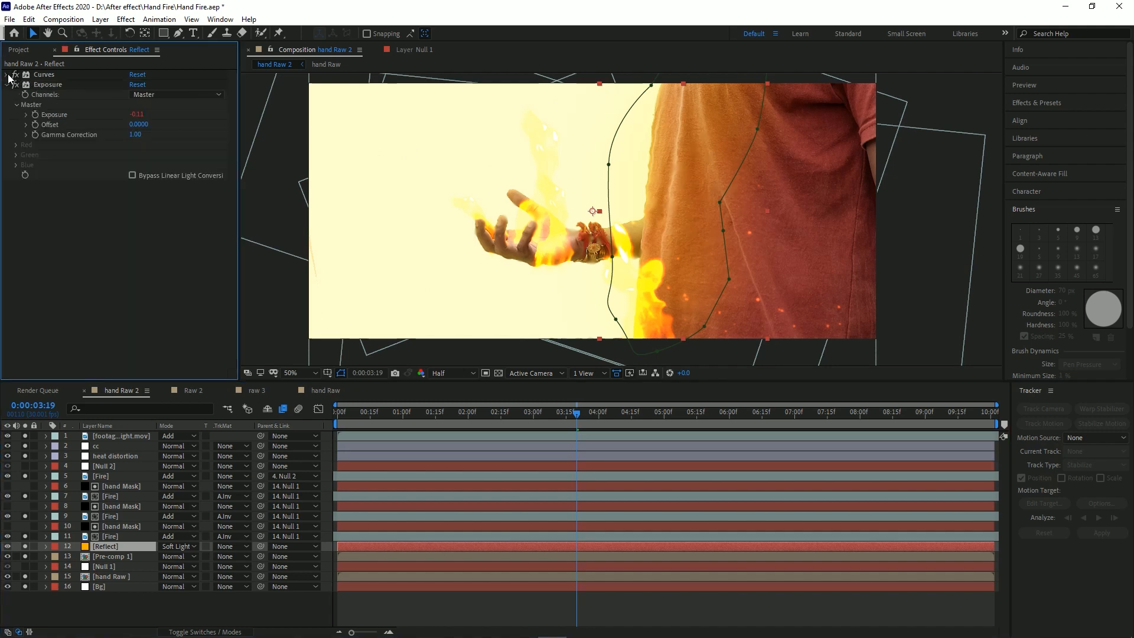
pyautogui.click(16, 75)
pyautogui.click(16, 84)
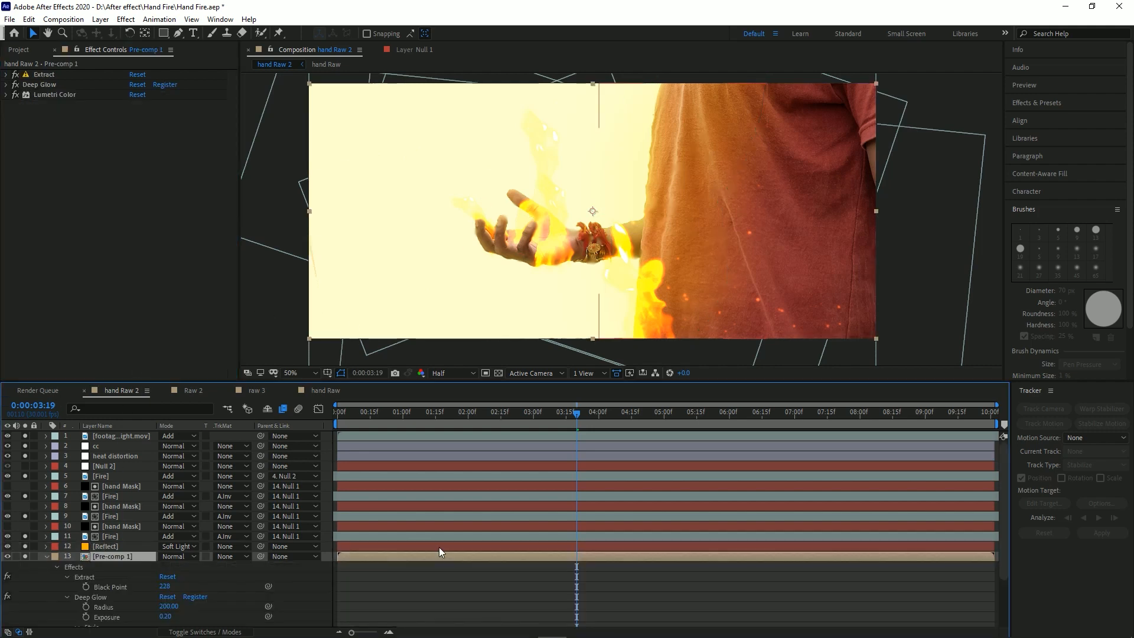
pyautogui.click(439, 547)
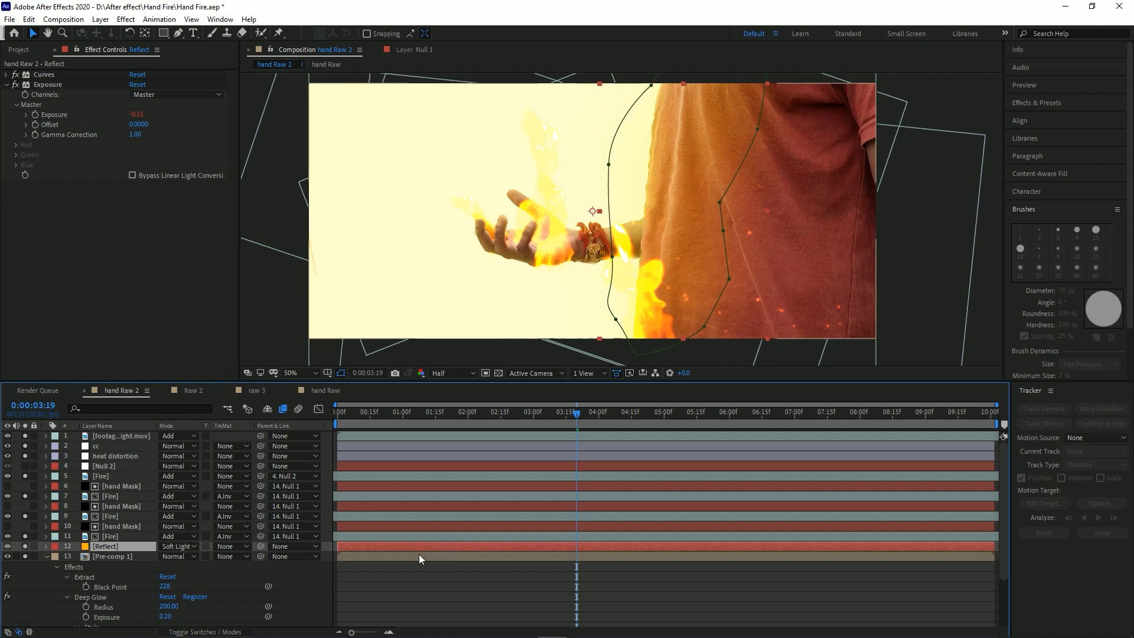
pyautogui.press('u')
pyautogui.press('u')
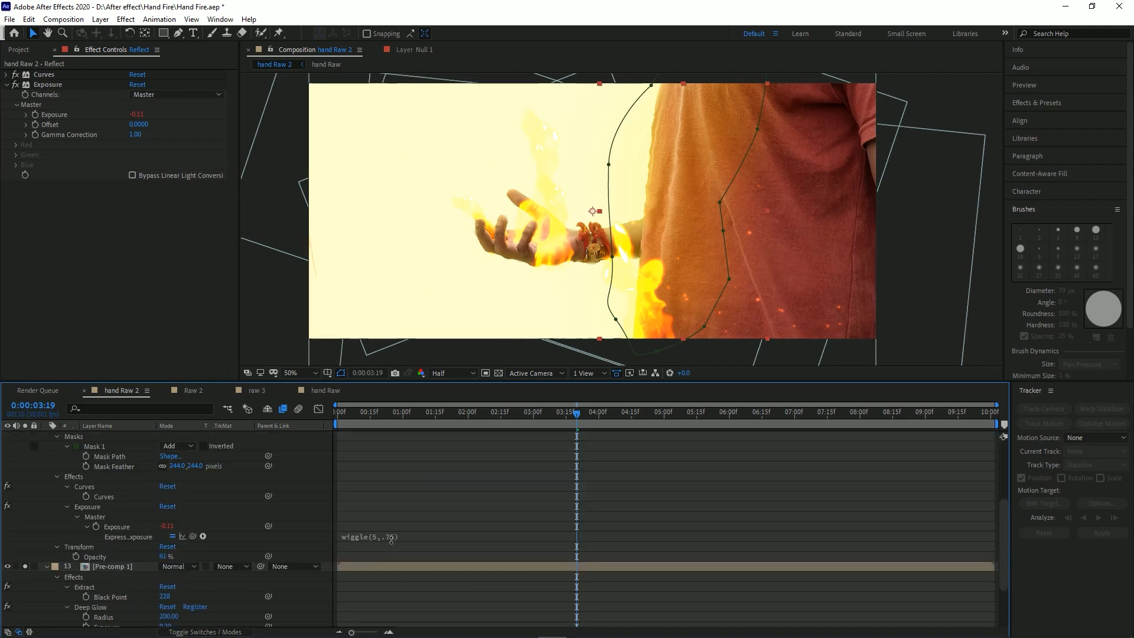
# Check the reflection at 0:00:02:02, collapse the Reflect and Pre-comp 1 properties, and return to the first frame.
pyautogui.moveTo(608, 420); pyautogui.dragTo(475, 413)
pyautogui.scroll(2, 59, 502)
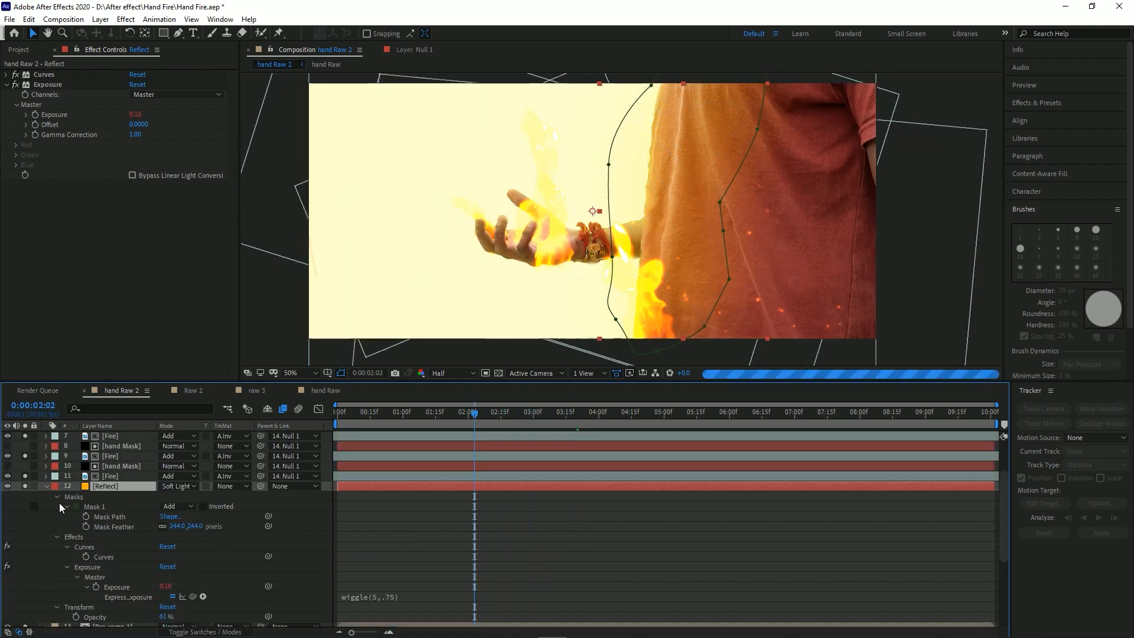
pyautogui.scroll(1, 60, 502)
pyautogui.click(45, 517)
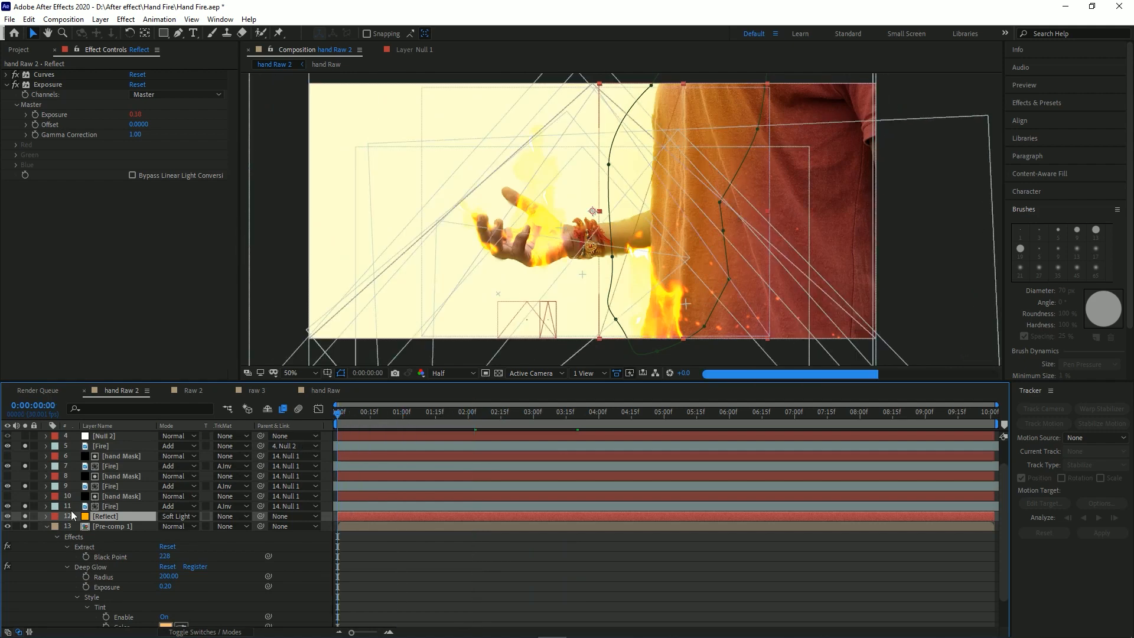
pyautogui.press('Home')
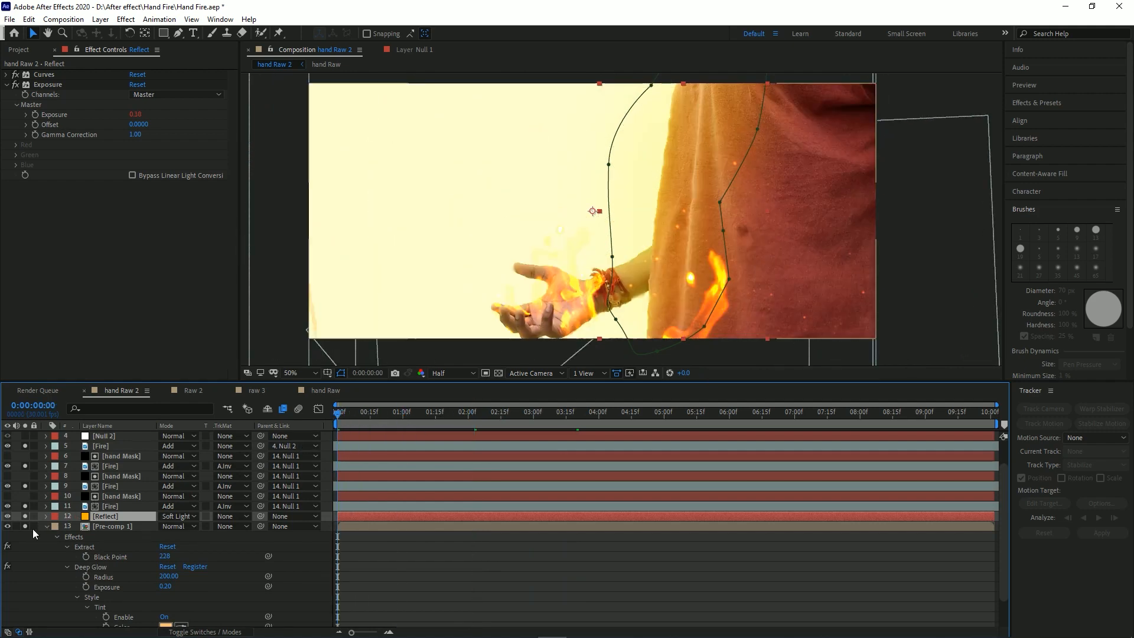
pyautogui.click(45, 527)
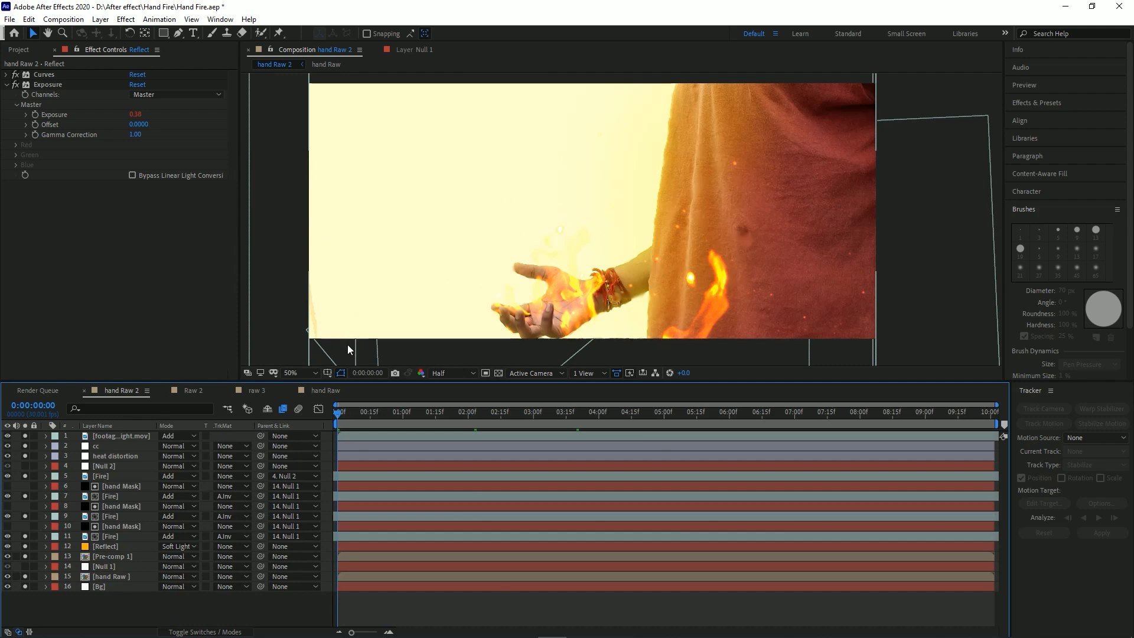
pyautogui.click(302, 373)
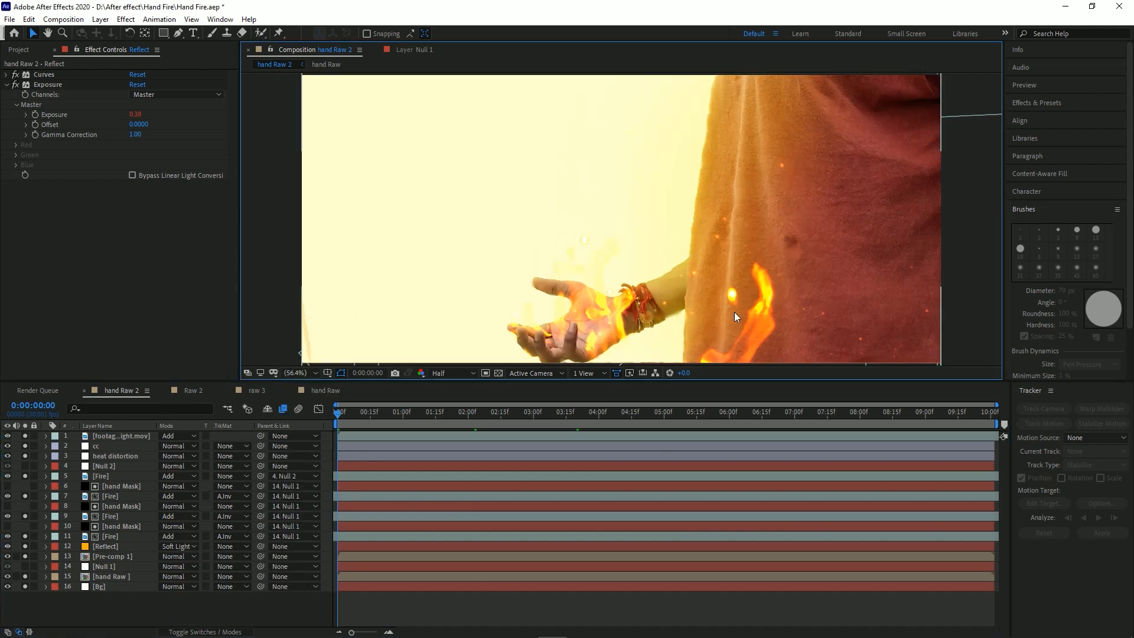
# Open the raw 3 composition, close the hand Raw timeline, and view raw 3 back at 0:00:00:00.
pyautogui.click(305, 390)
pyautogui.click(267, 393)
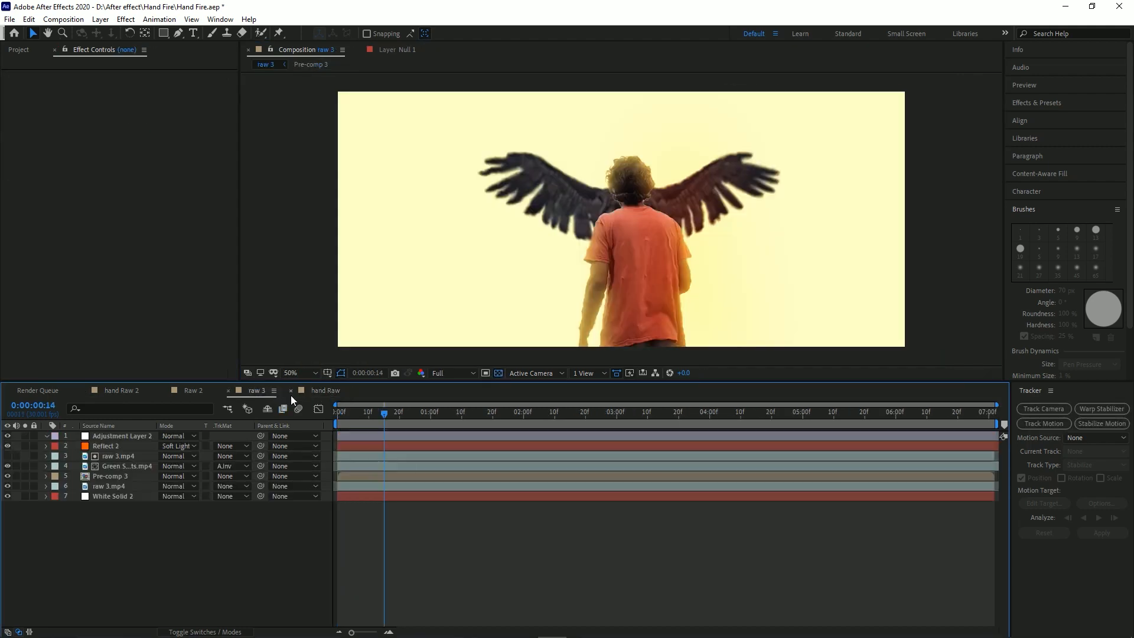
pyautogui.click(292, 393)
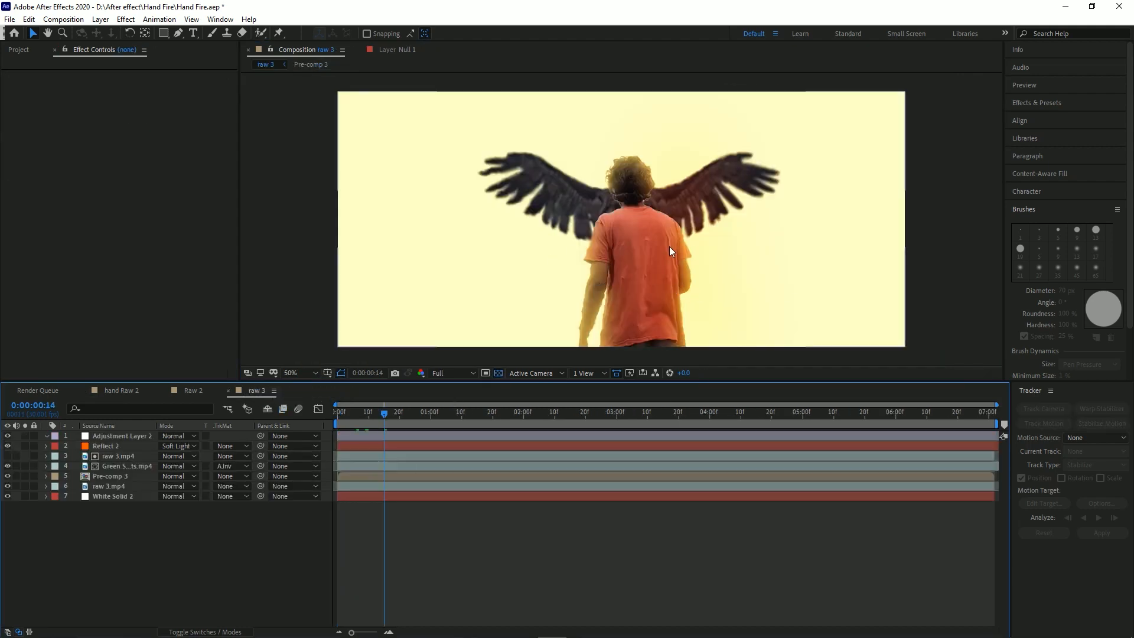
pyautogui.moveTo(354, 412); pyautogui.dragTo(150, 391)
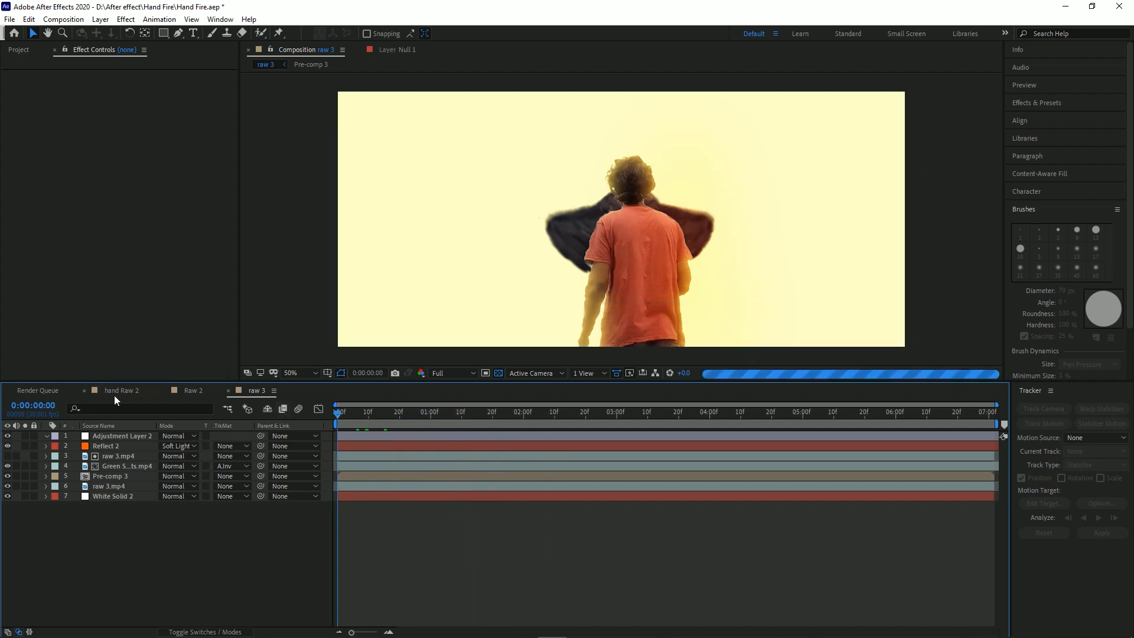
# Reopen hand Raw 2, preview the hand fire up to 0:00:01:06, and go back to the first frame.
pyautogui.click(114, 396)
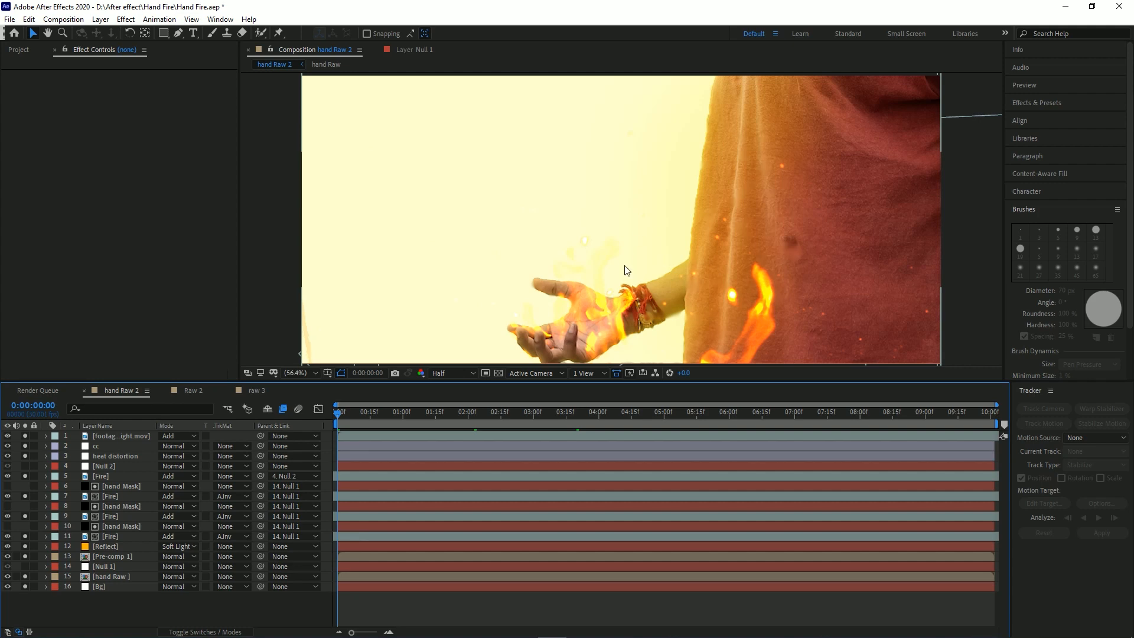
pyautogui.moveTo(348, 411); pyautogui.dragTo(417, 424)
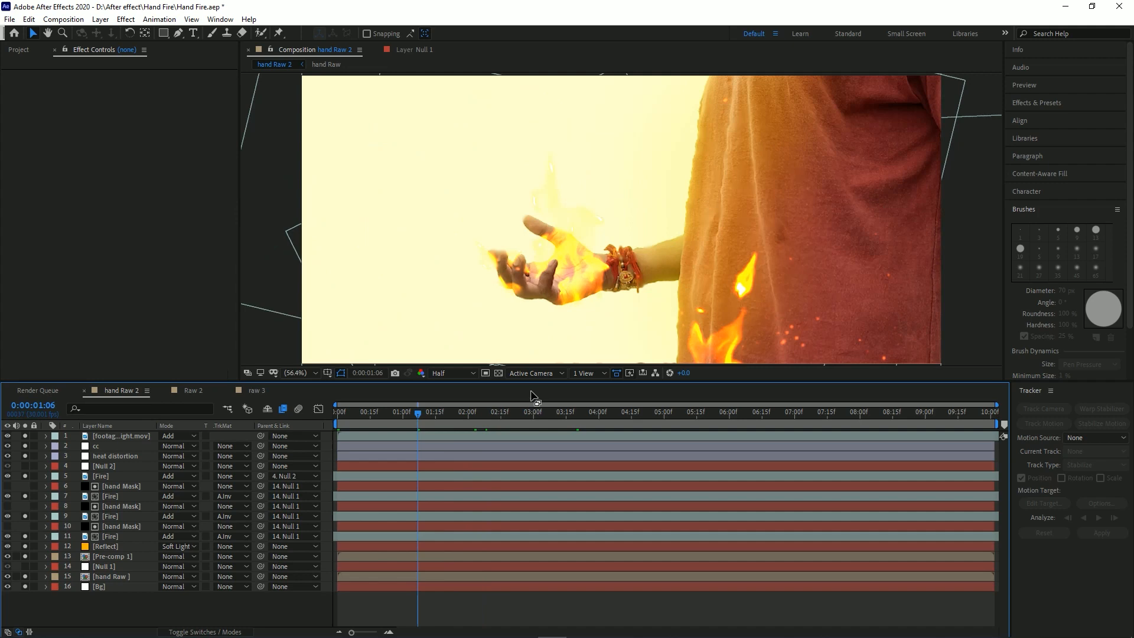
pyautogui.moveTo(420, 416); pyautogui.dragTo(338, 414)
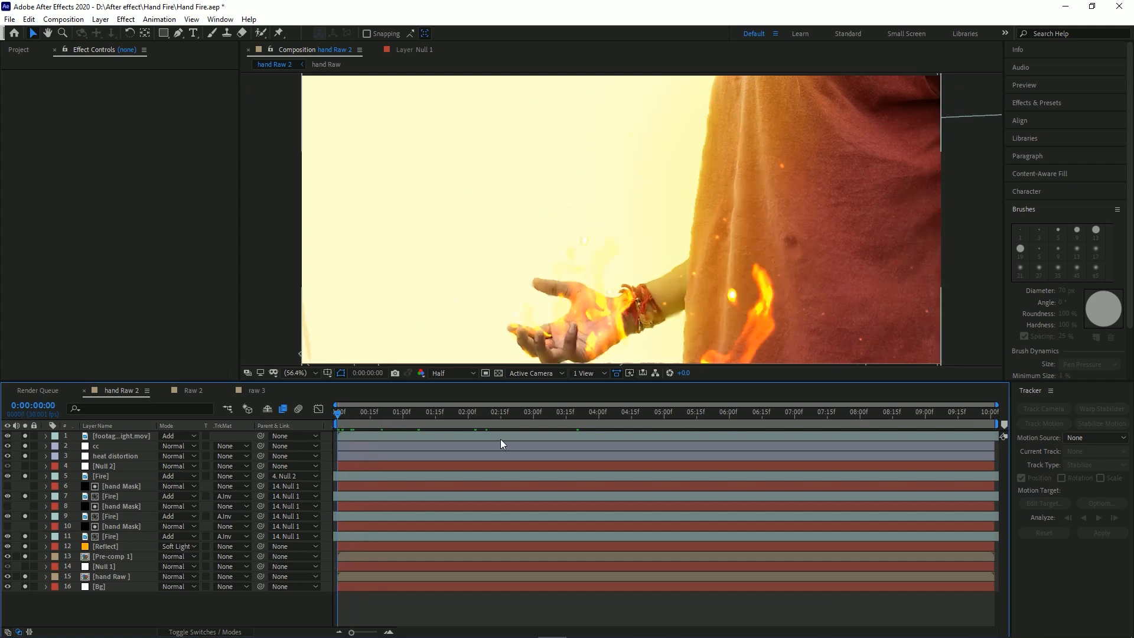
pyautogui.scroll(-1, 597, 264)
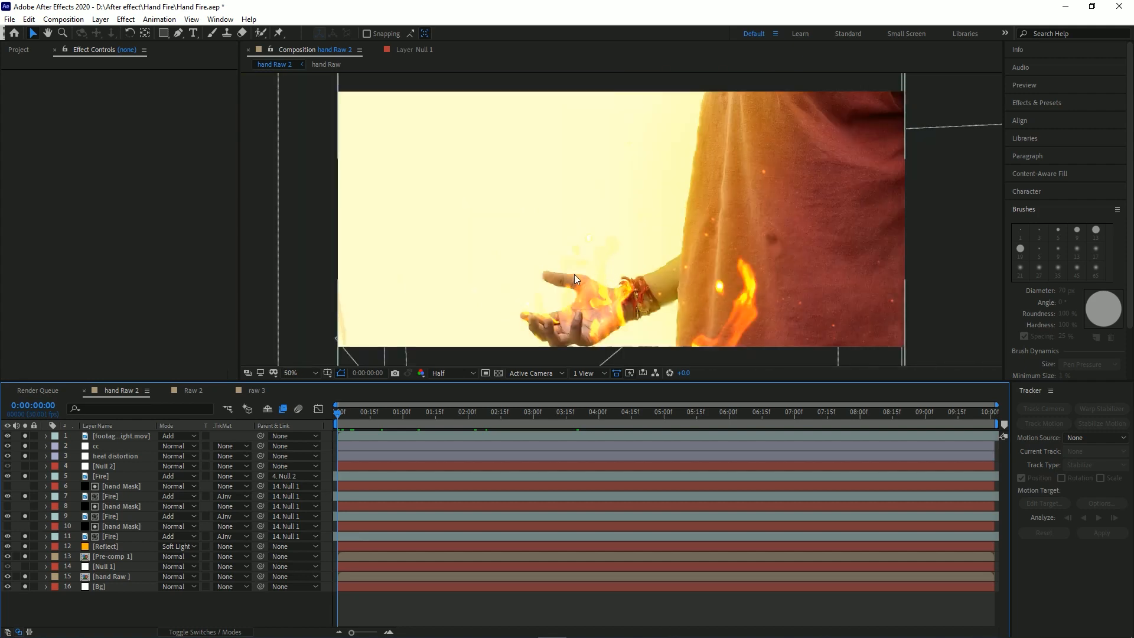
# Create a new composition from the hand Raw footage in the project.
pyautogui.click(23, 51)
pyautogui.click(44, 335)
pyautogui.moveTo(44, 336); pyautogui.dragTo(38, 373)
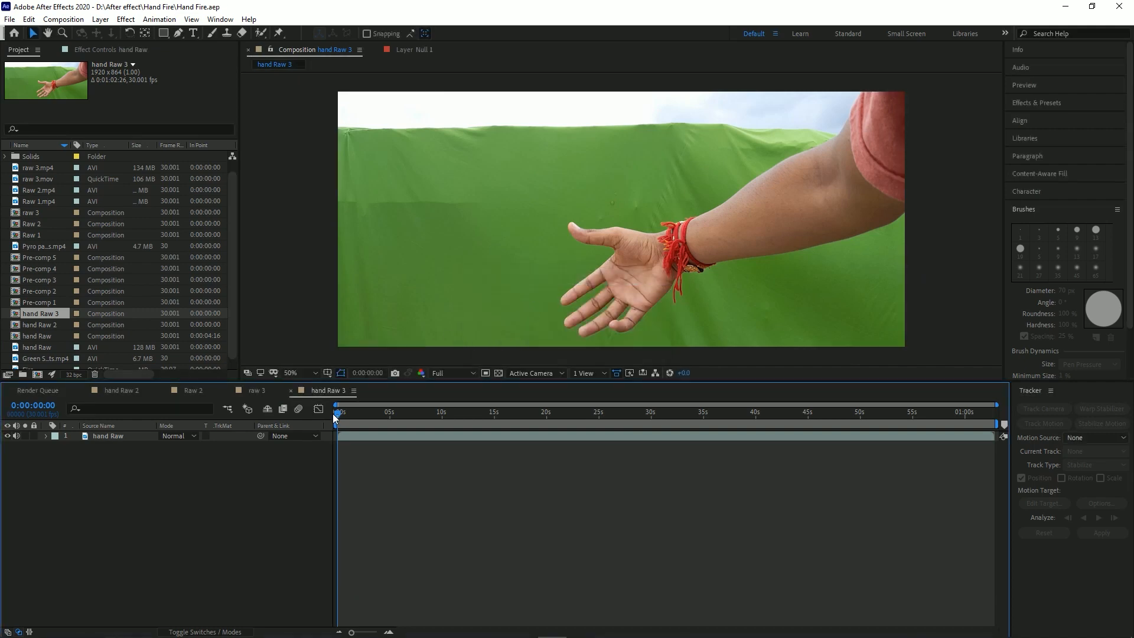
# Trim the start of the hand Raw layer at 0:00:04:13 and slide the clip to begin at 0:00:00:00.
pyautogui.moveTo(343, 420); pyautogui.dragTo(384, 420)
pyautogui.click(388, 435)
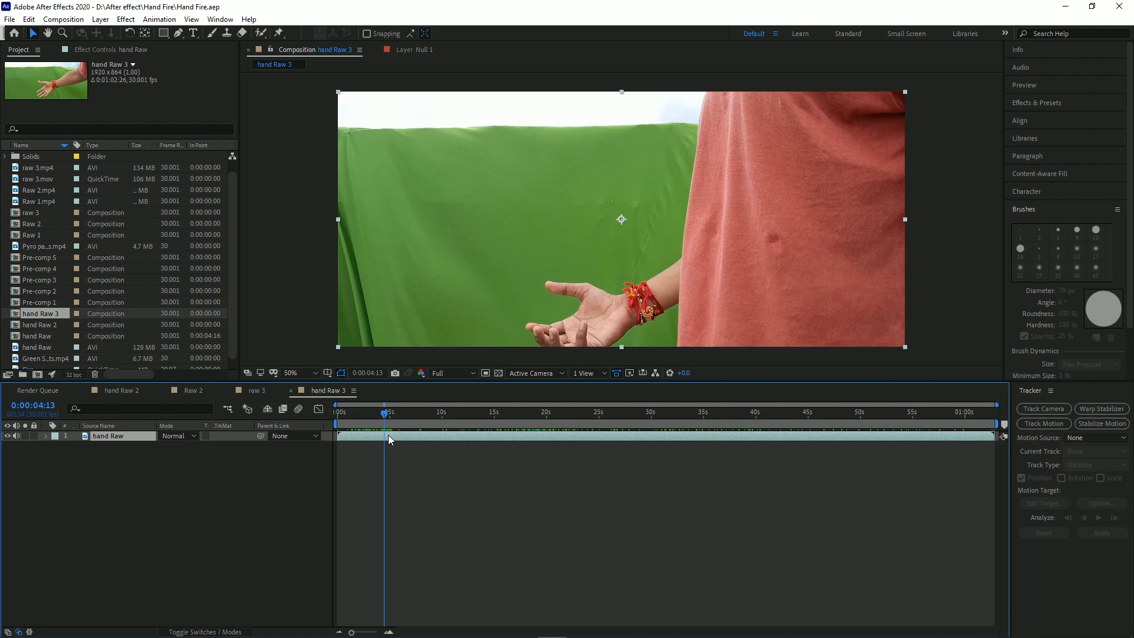
pyautogui.hotkey('alt', '[')
pyautogui.moveTo(415, 436); pyautogui.dragTo(367, 437)
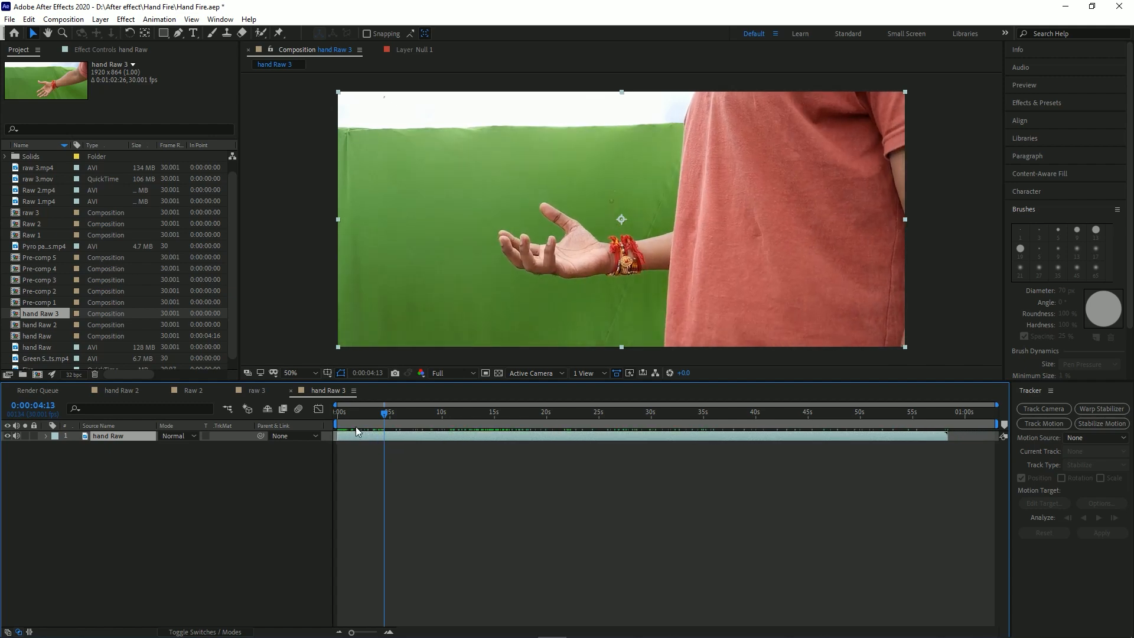
pyautogui.press('Home')
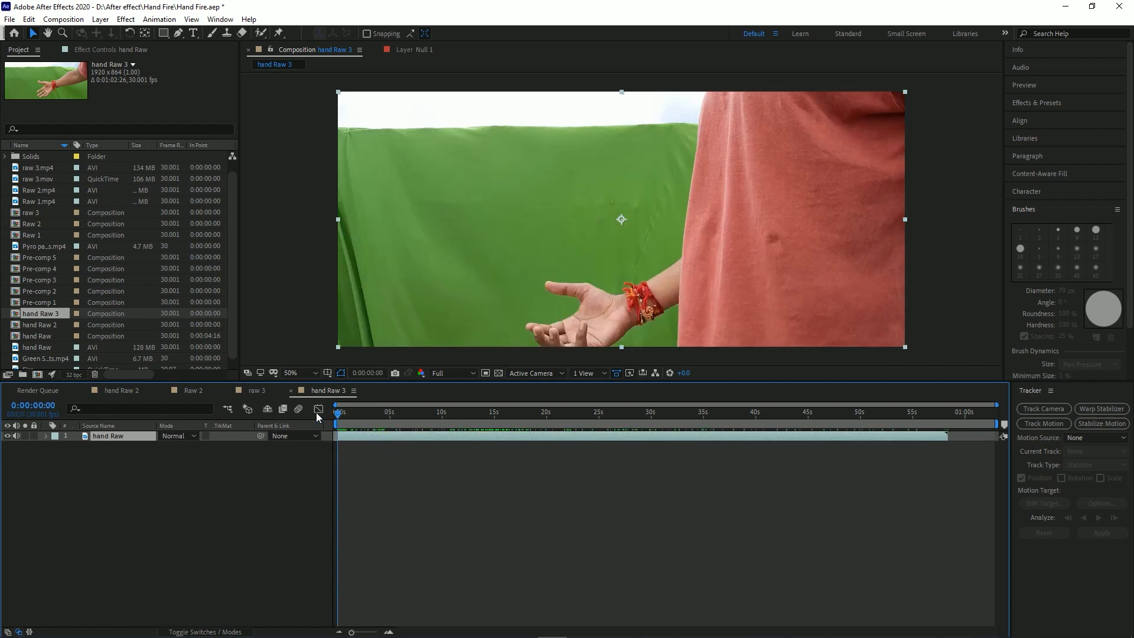
# Trim the end of the hand Raw layer at 0:00:10:00.
pyautogui.moveTo(354, 412); pyautogui.dragTo(443, 417)
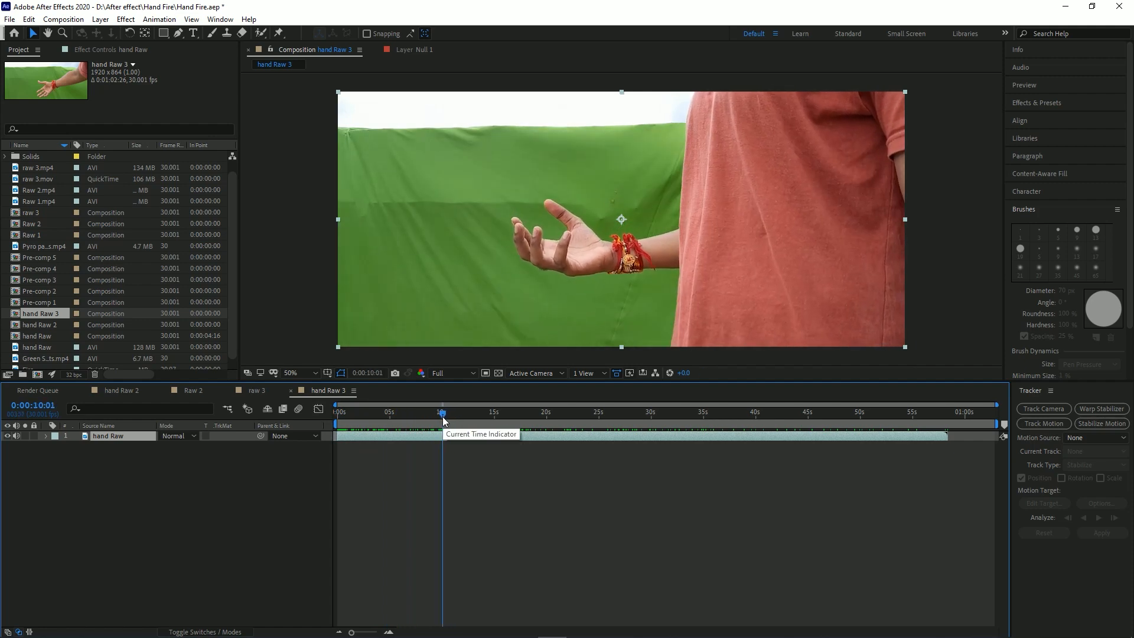
pyautogui.press('pageup')
pyautogui.hotkey('alt', ']')
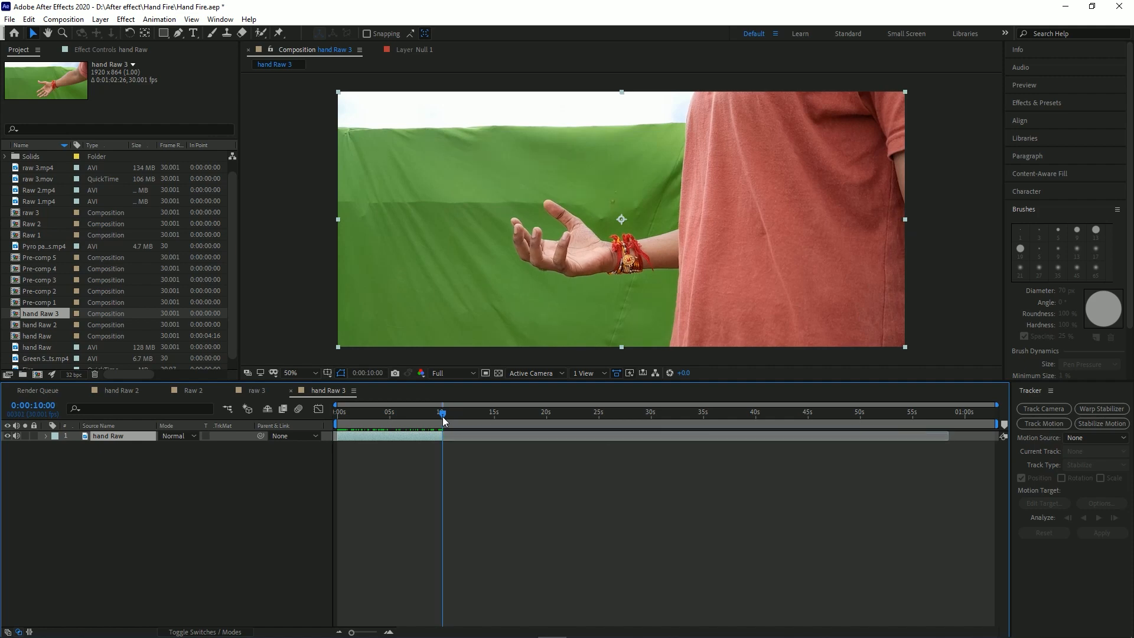
# Move to 0:00:09:22 and set the work area's end near the end of the trimmed hand Raw clip.
pyautogui.moveTo(444, 420)
pyautogui.mouseDown()
pyautogui.moveTo(579, 417)
pyautogui.moveTo(438, 424)
pyautogui.mouseUp()
pyautogui.scroll(4, 426, 440)
pyautogui.click(694, 414)
pyautogui.press('pagedown')
pyautogui.press('pageup')
pyautogui.hscroll(4, 673, 474)
pyautogui.moveTo(597, 413); pyautogui.dragTo(549, 413)
pyautogui.press('pagedown')
pyautogui.press('pagedown')
pyautogui.press('n')
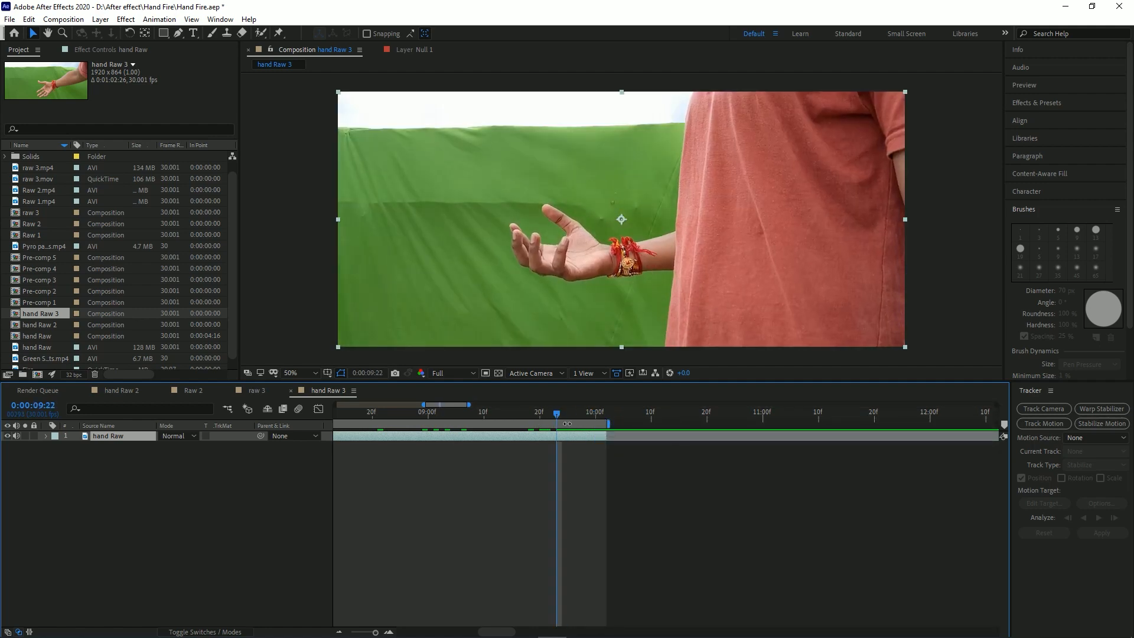
# Trim the composition to the work area, return to 0:00:00:00 and save the project.
pyautogui.press('b')
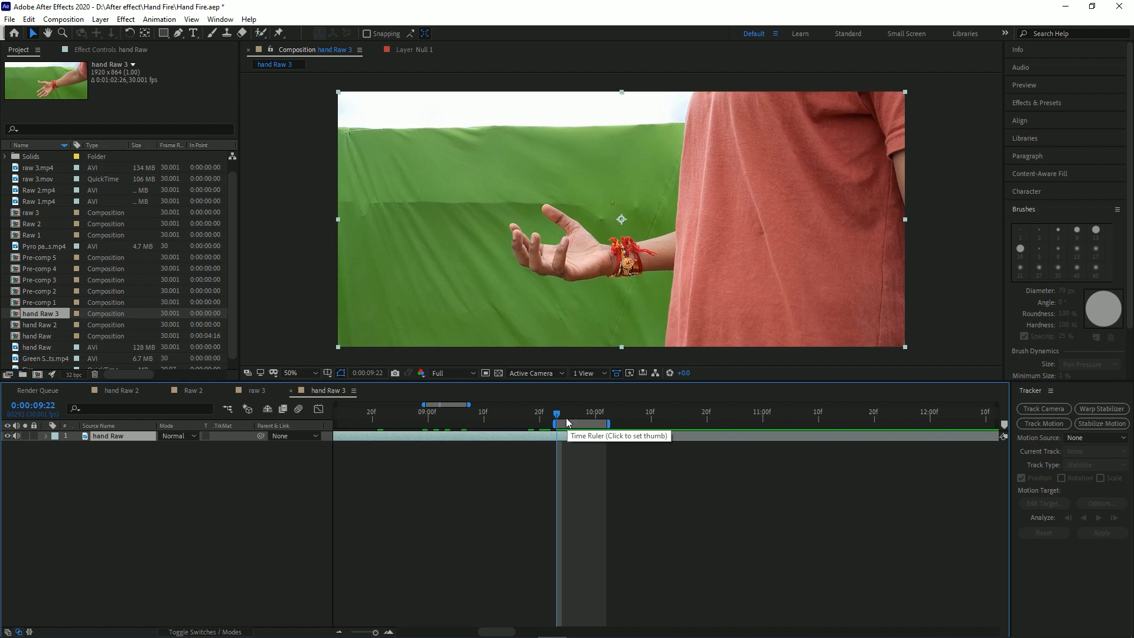
pyautogui.hotkey('ctrl', 'z')
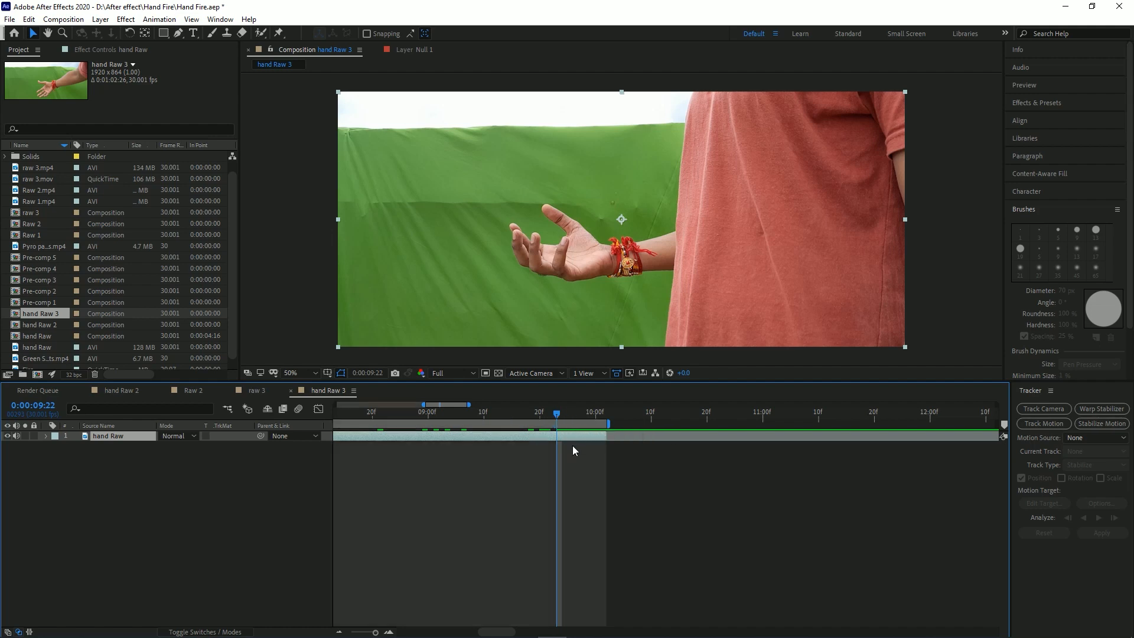
pyautogui.scroll(-2, 572, 447)
pyautogui.scroll(2, 568, 442)
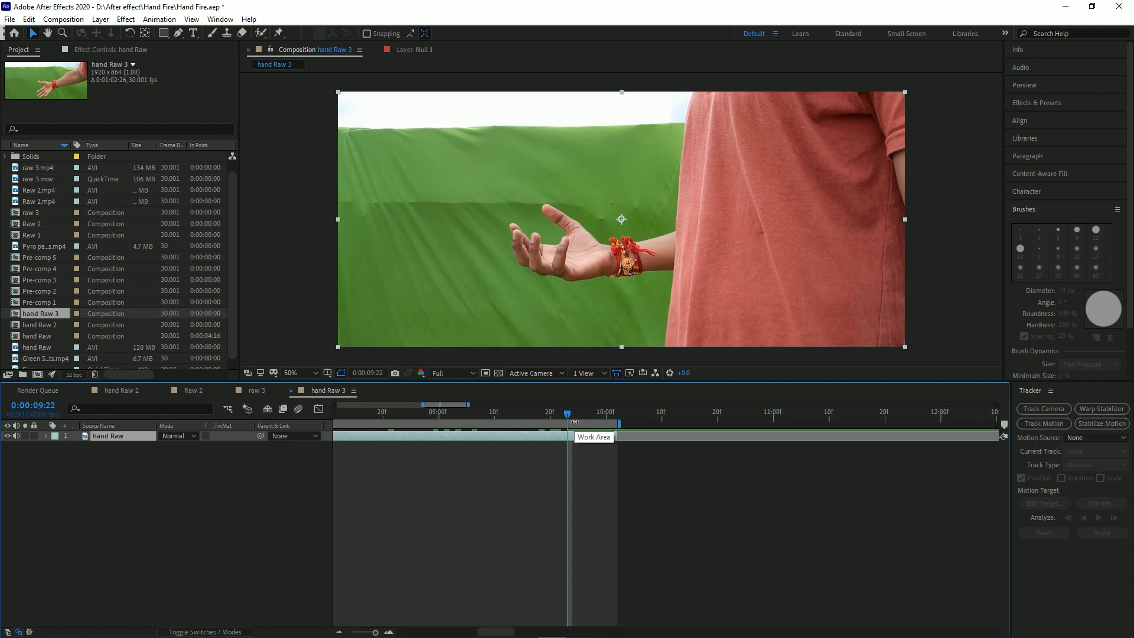
pyautogui.rightClick(575, 423)
pyautogui.click(612, 453)
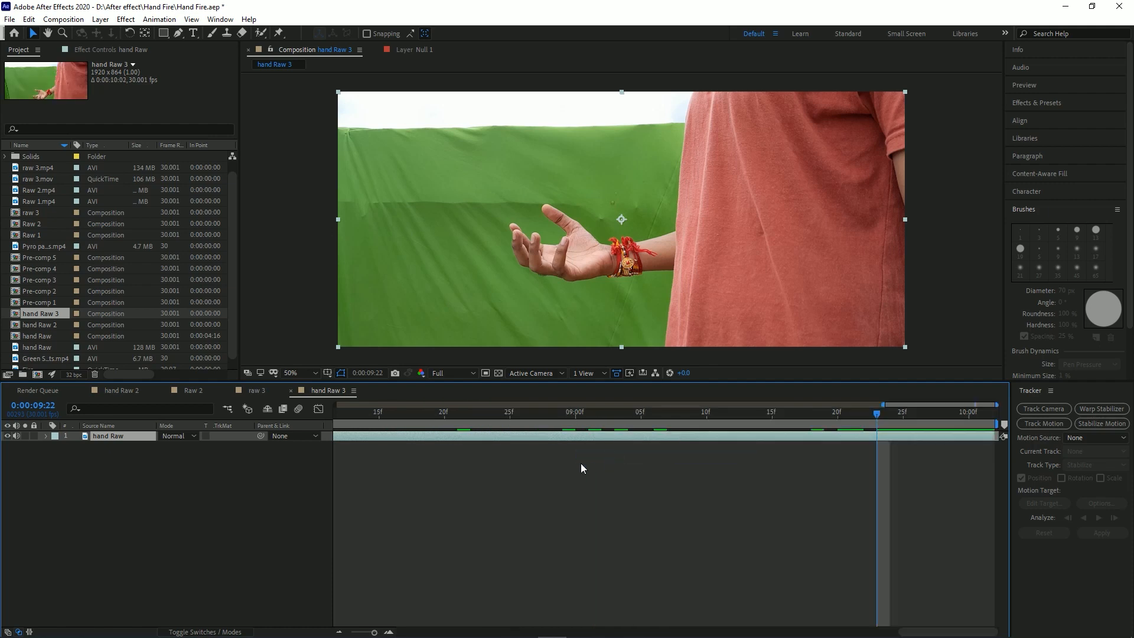
pyautogui.scroll(-5, 591, 483)
pyautogui.moveTo(362, 414); pyautogui.dragTo(271, 442)
pyautogui.hotkey('ctrl', 's')
pyautogui.click(256, 492)
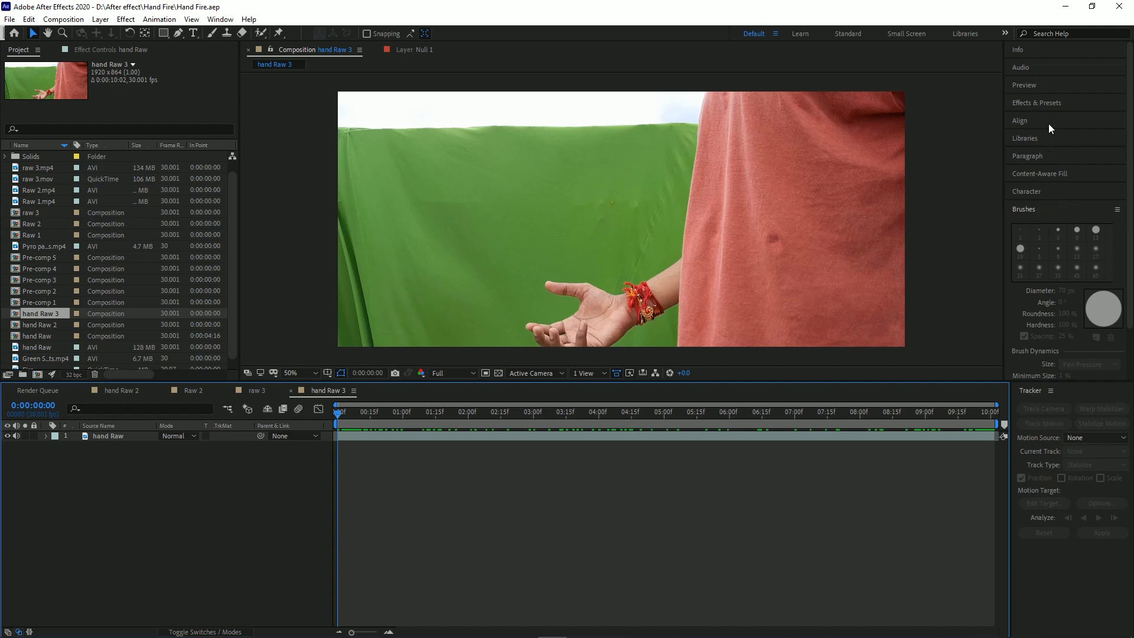
pyautogui.click(1047, 103)
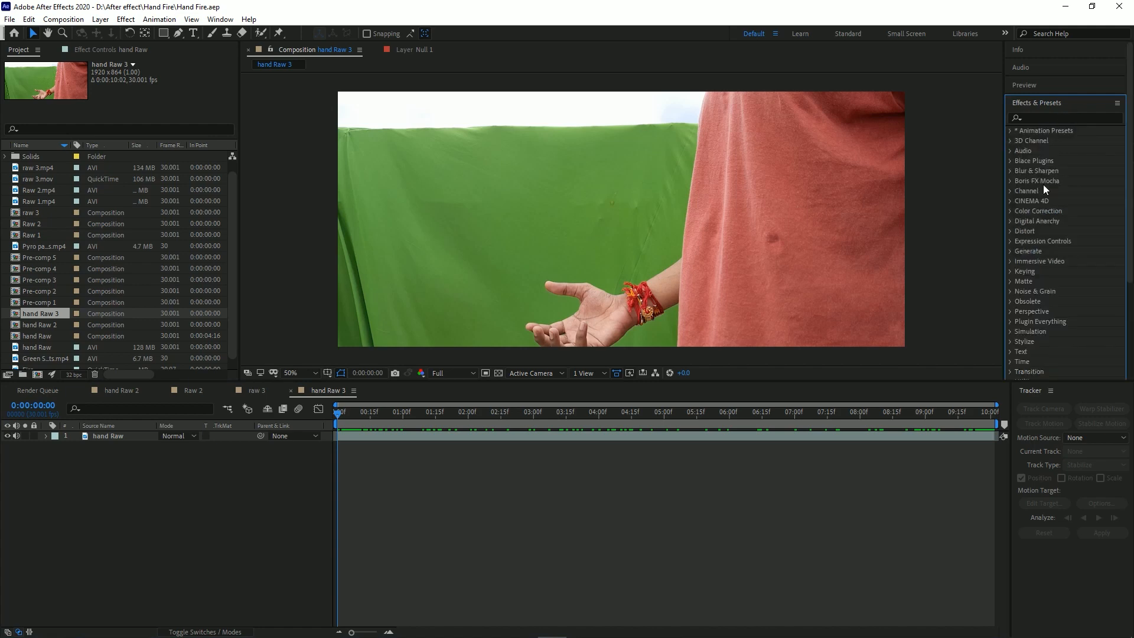
pyautogui.click(1041, 400)
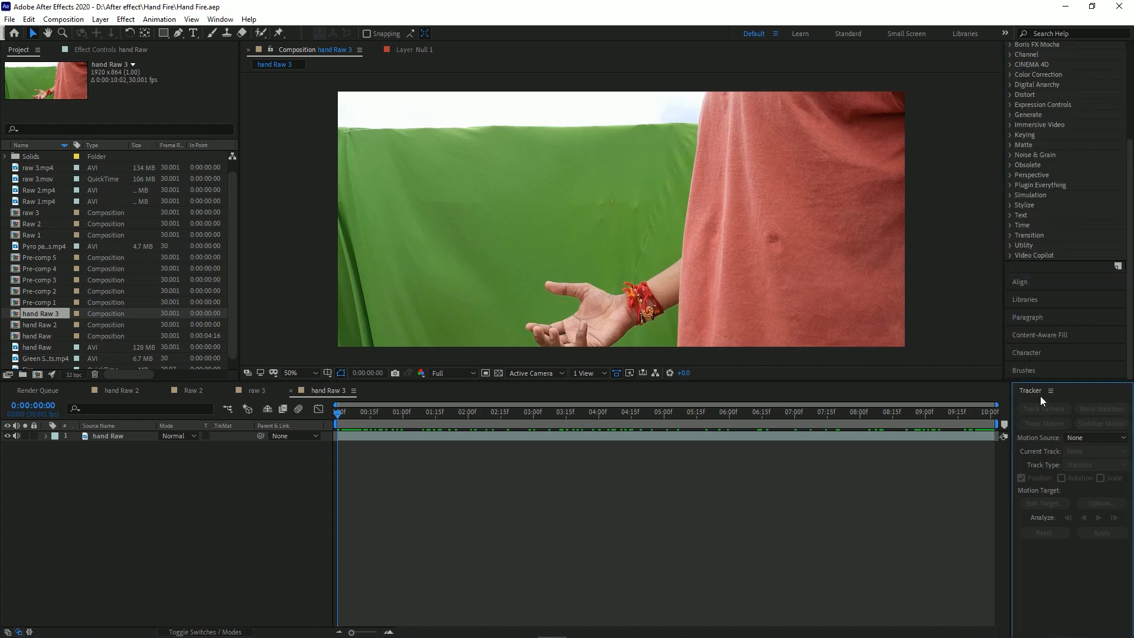
pyautogui.click(1028, 370)
pyautogui.click(1031, 189)
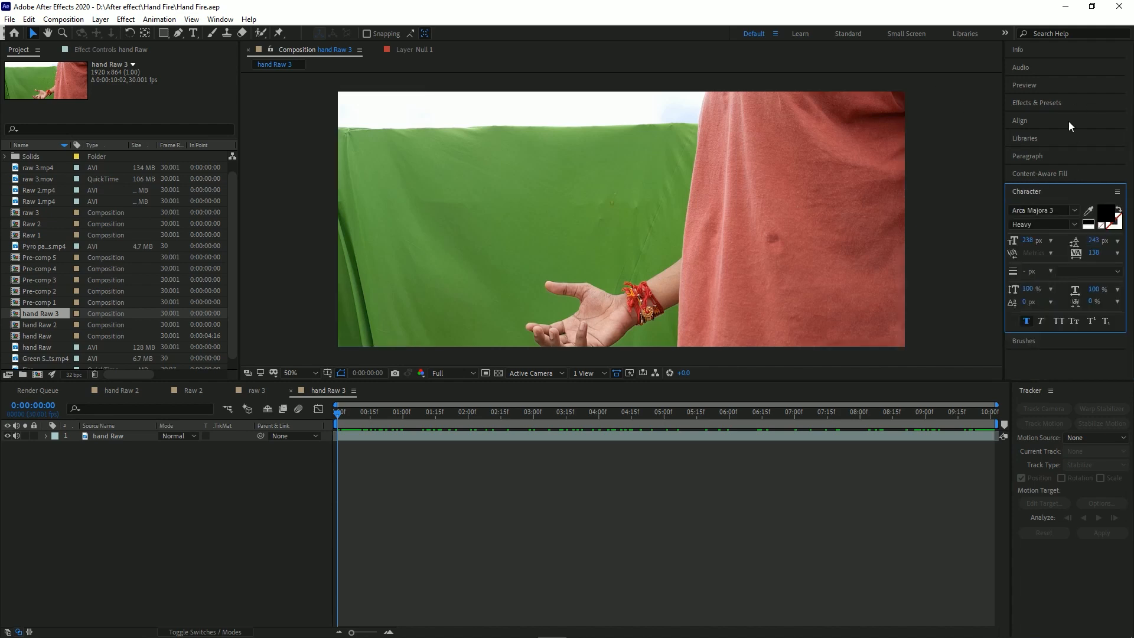
pyautogui.click(181, 474)
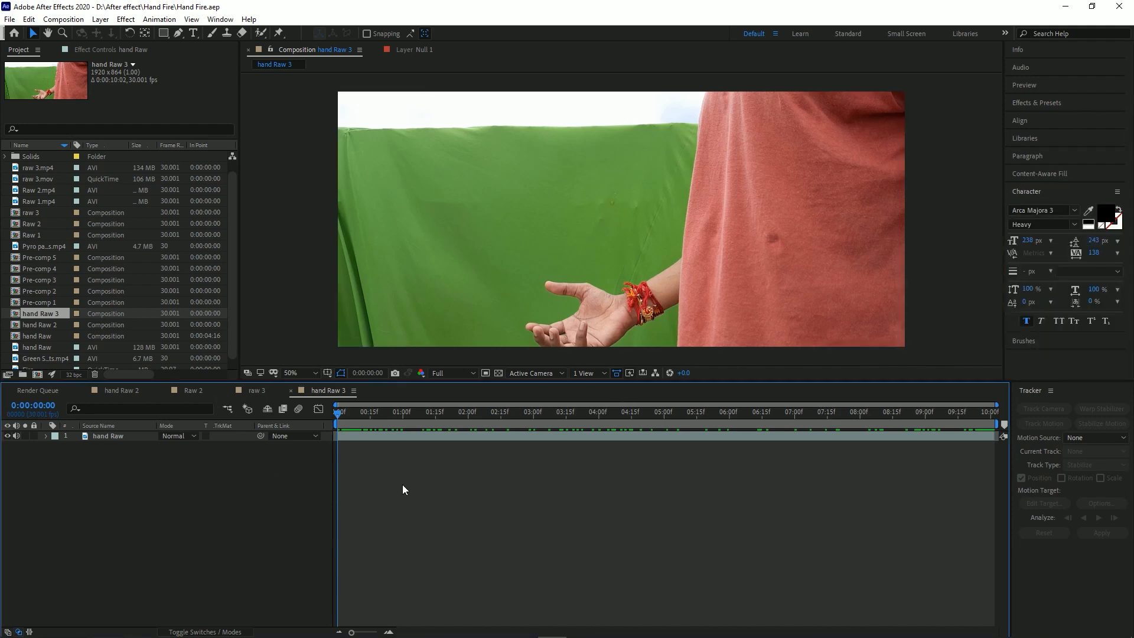
# Set the project's colour depth to 32 bits per channel (float) and accept the project settings.
pyautogui.click(75, 376)
pyautogui.click(465, 222)
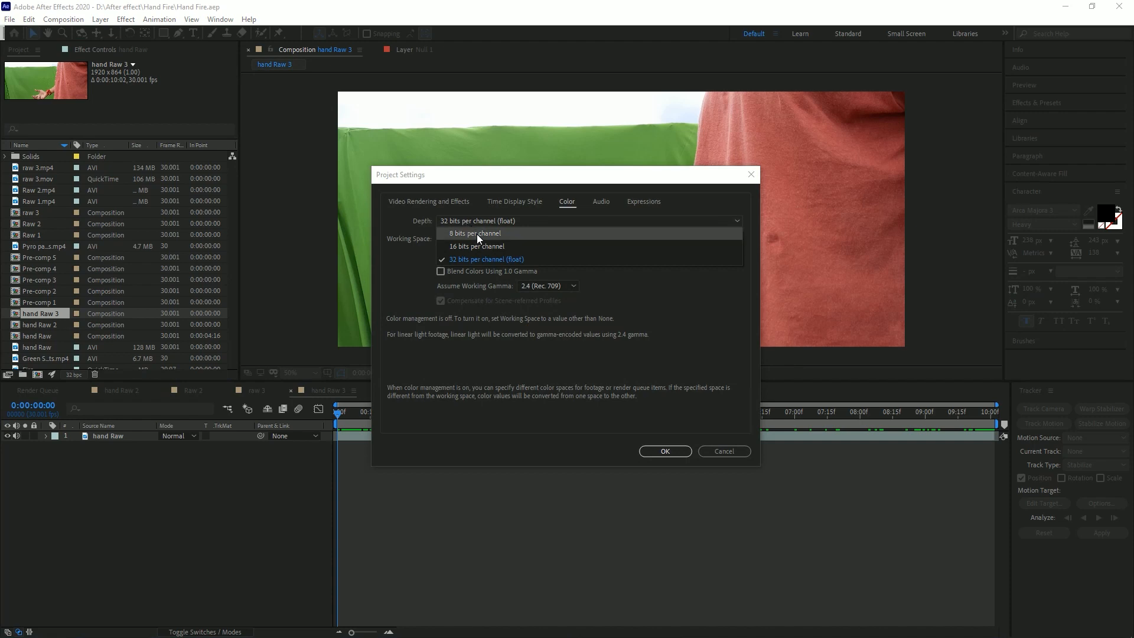
pyautogui.click(477, 234)
pyautogui.click(491, 224)
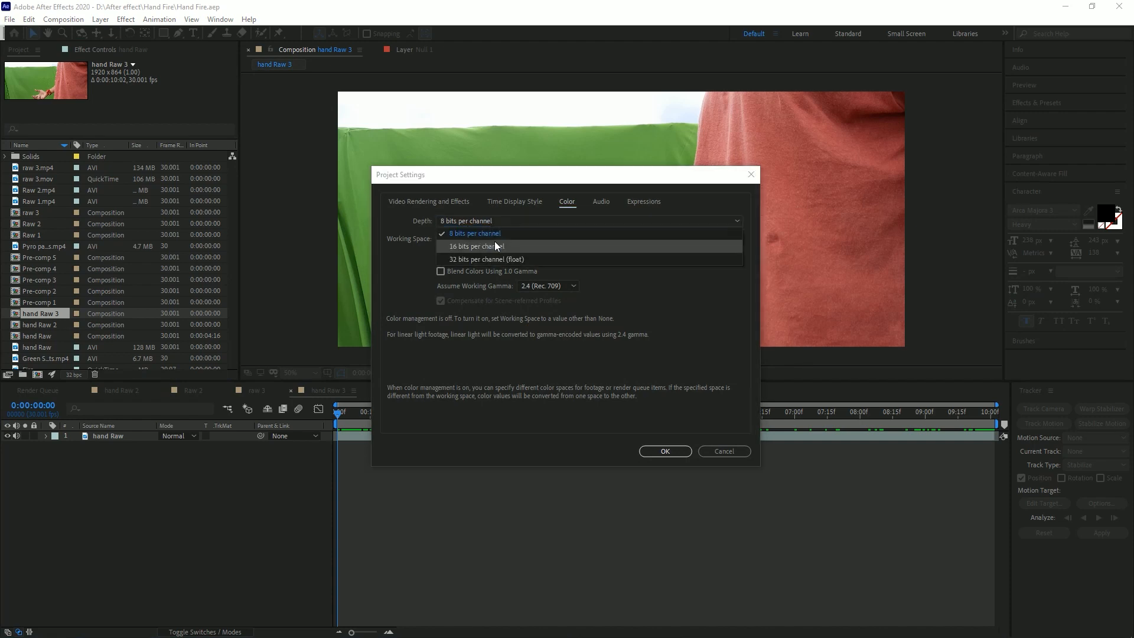
pyautogui.click(498, 259)
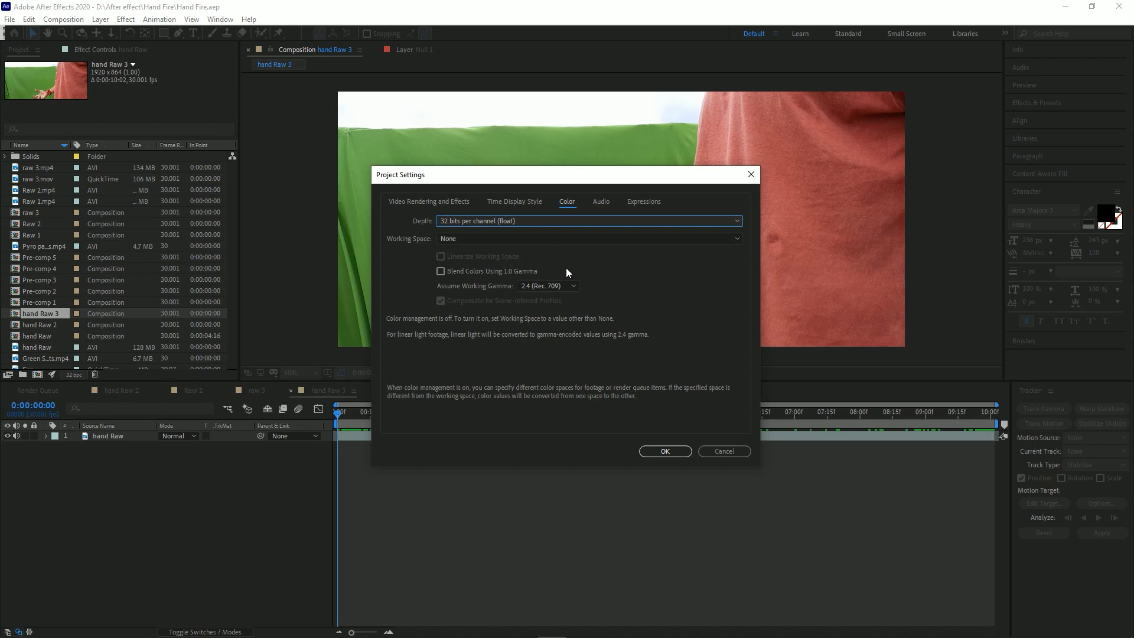
pyautogui.click(515, 223)
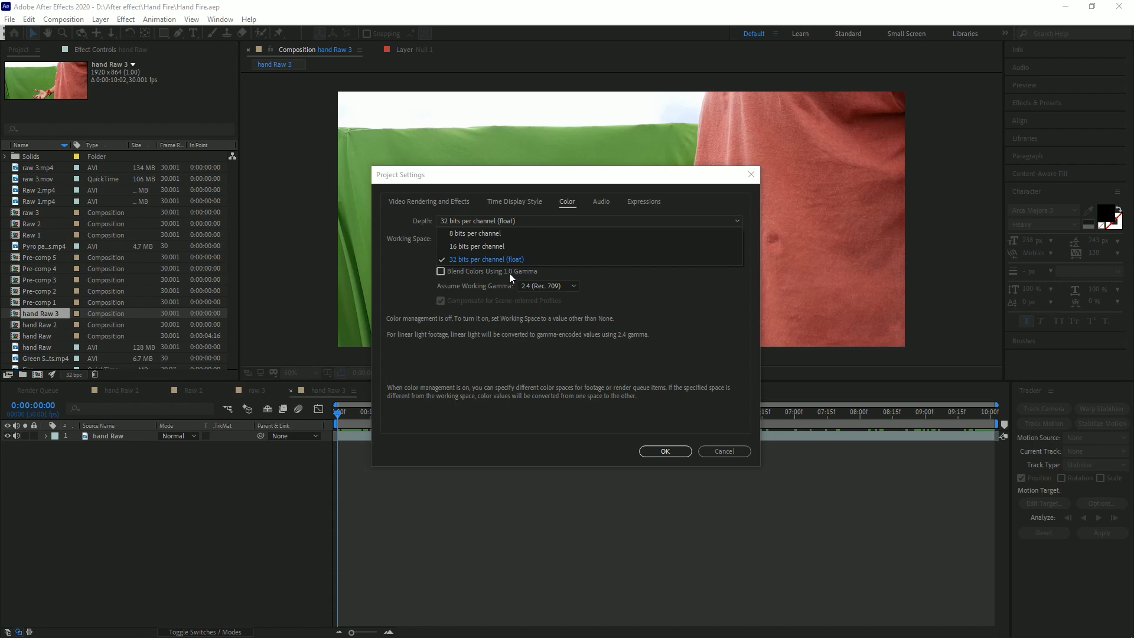
pyautogui.click(474, 263)
pyautogui.click(665, 451)
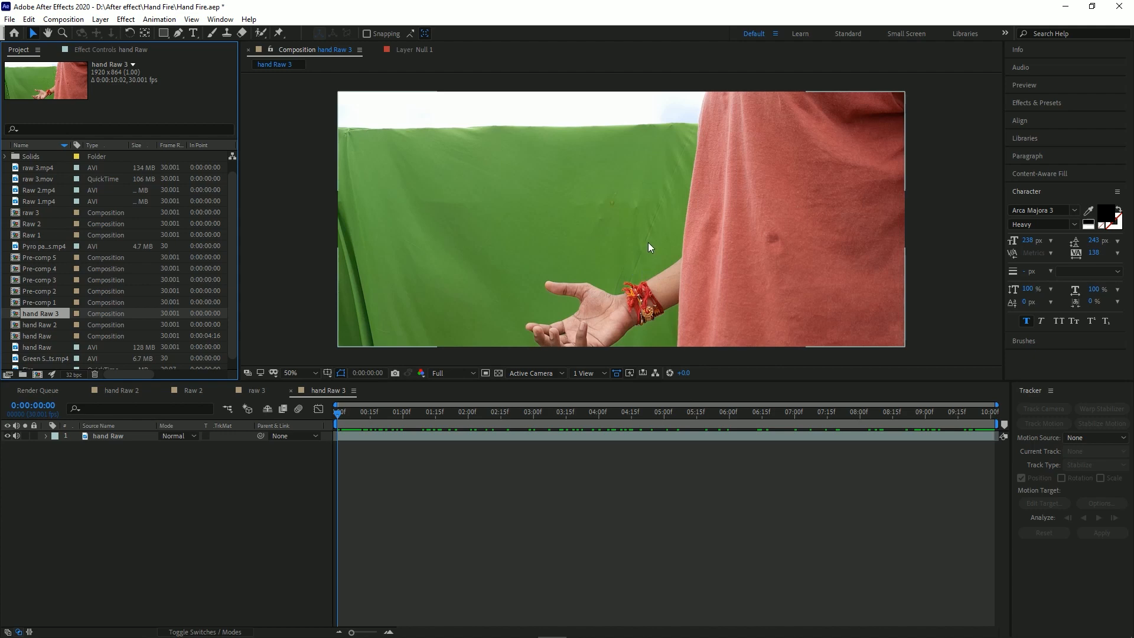
# Mute the hand Raw layer's audio and apply the Lumetri Color effect to the layer.
pyautogui.click(17, 436)
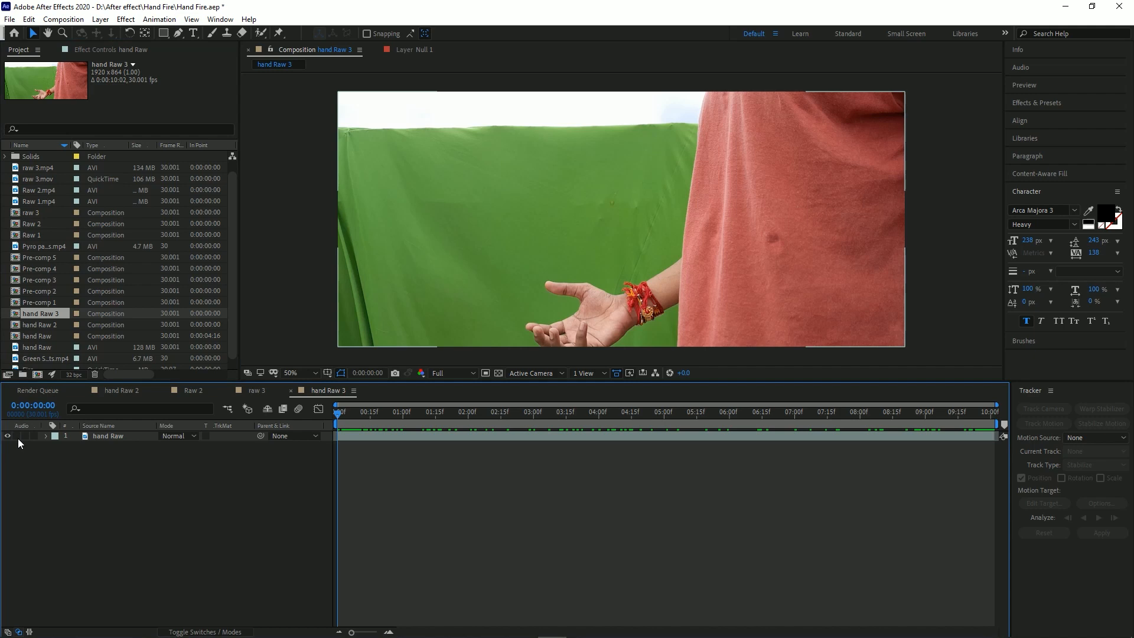
pyautogui.click(113, 438)
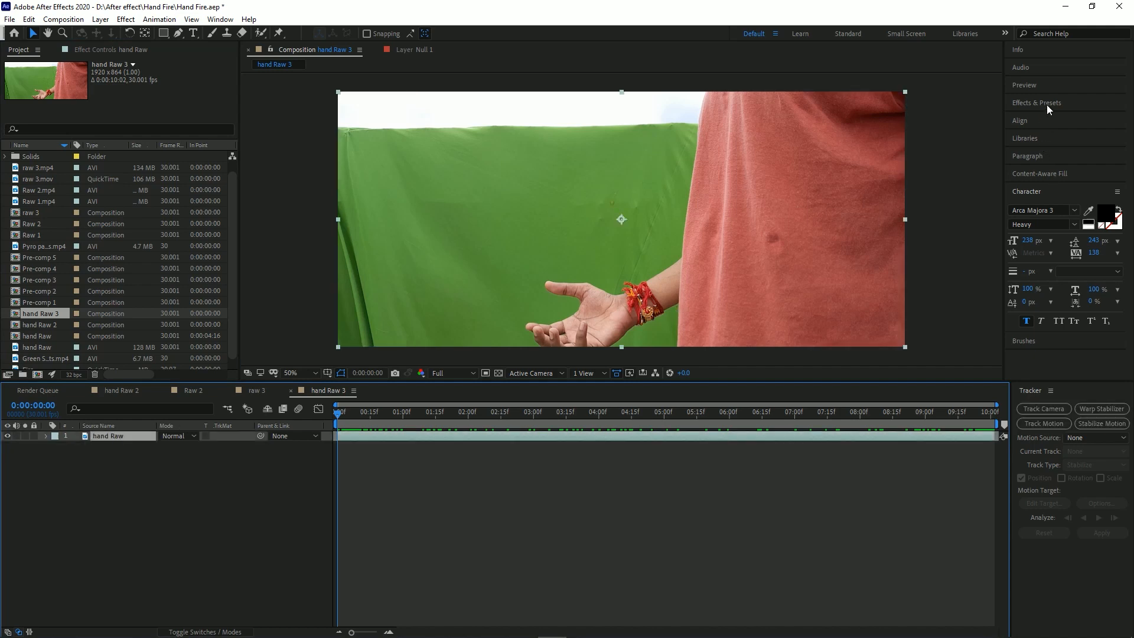
pyautogui.click(126, 18)
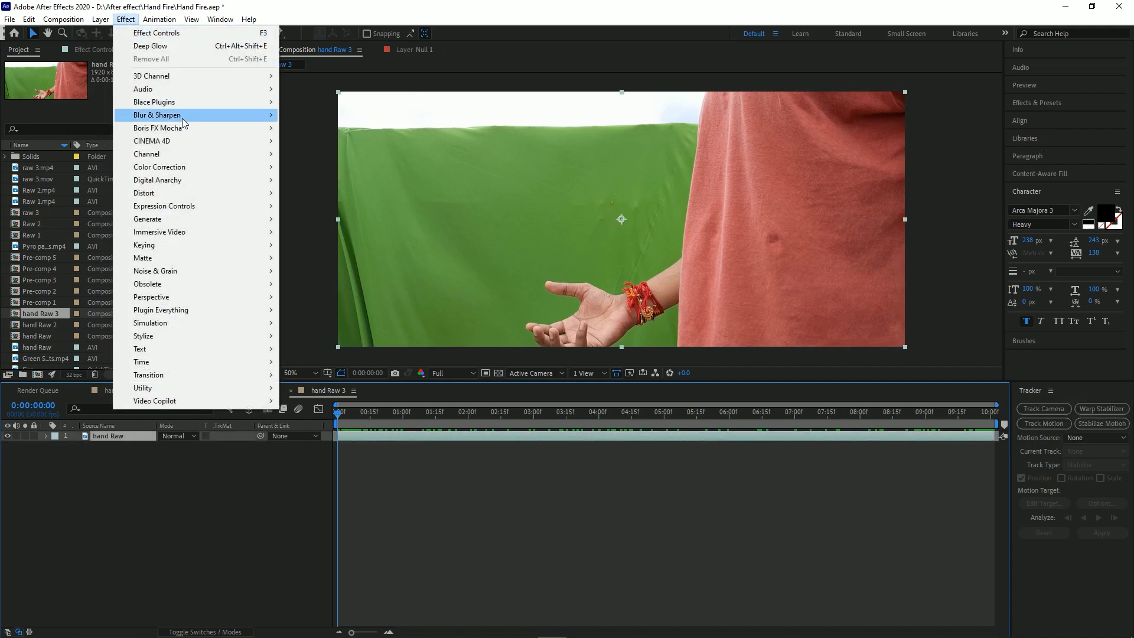
pyautogui.moveTo(194, 164)
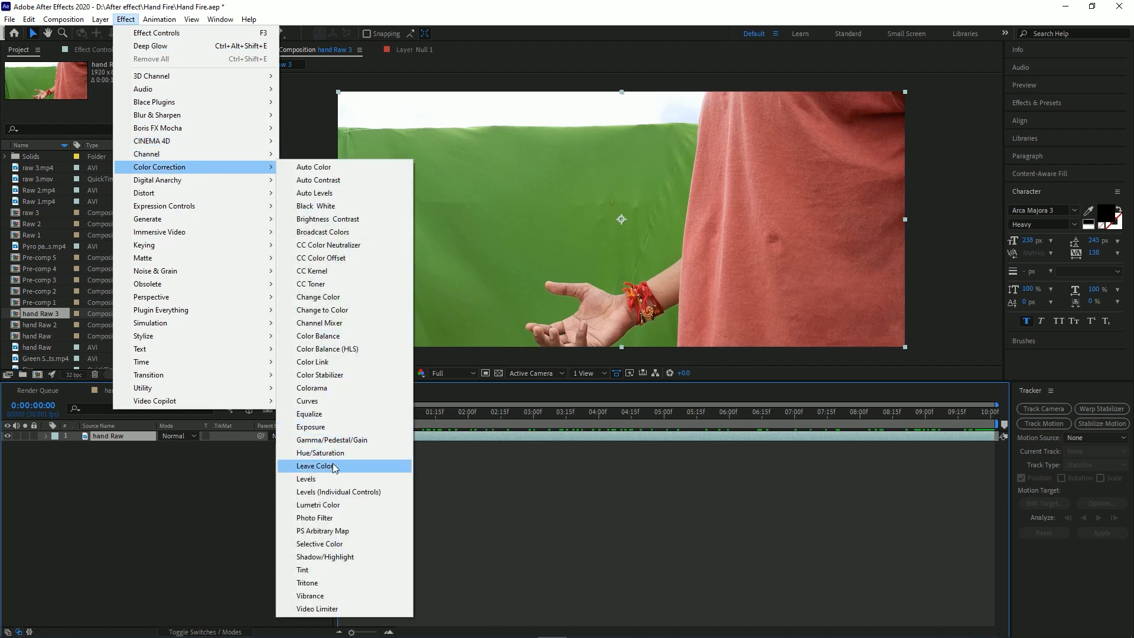
pyautogui.click(331, 505)
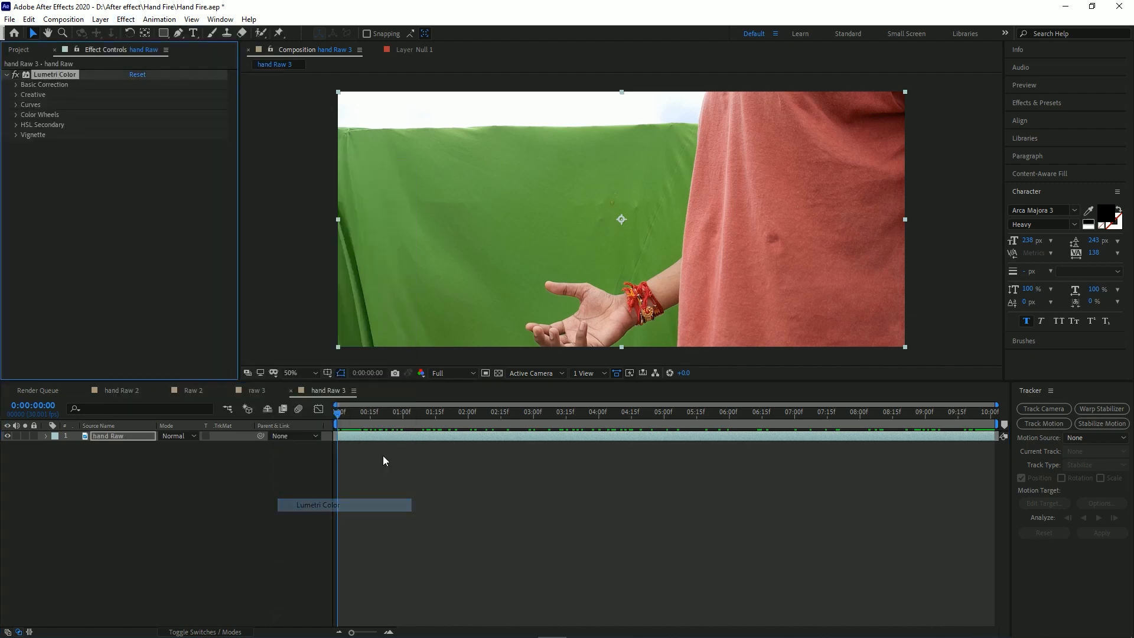
# In Lumetri's Basic Correction, set Contrast to -18, Highlights to -11, Shadows to -13 and Saturation to 120, and save.
pyautogui.click(16, 84)
pyautogui.moveTo(245, 180); pyautogui.dragTo(279, 184)
pyautogui.moveTo(153, 175); pyautogui.dragTo(138, 194)
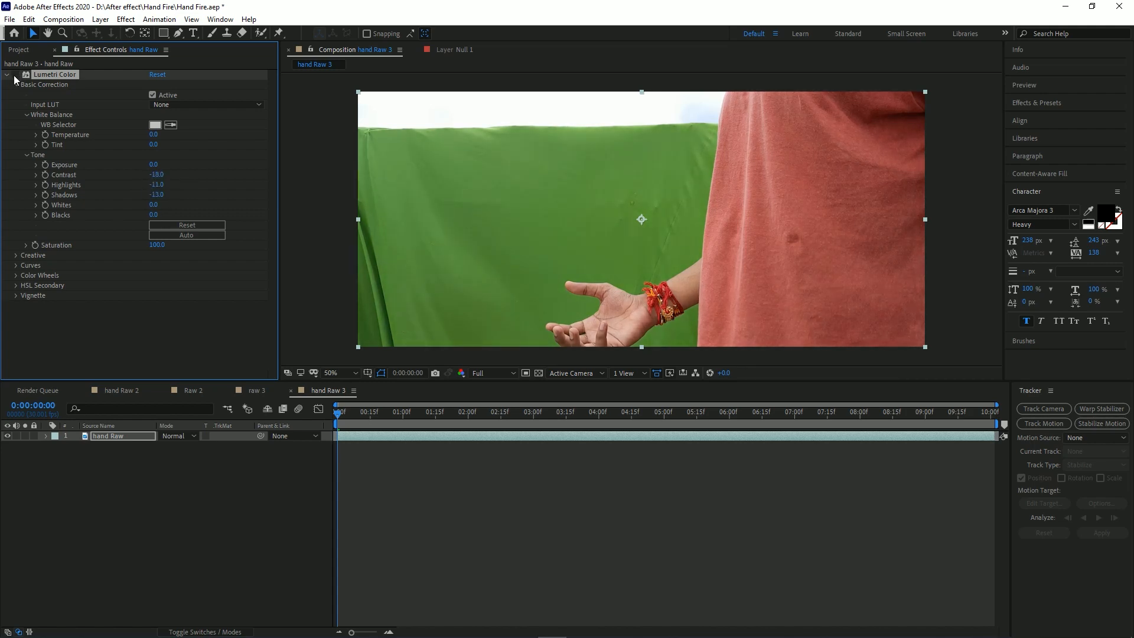
pyautogui.moveTo(152, 246); pyautogui.dragTo(169, 244)
pyautogui.hotkey('ctrl', 's')
# At 0:00:00:08, draw a closed Pen mask loosely around the hand and torso on the hand Raw layer, and save.
pyautogui.scroll(-2, 529, 290)
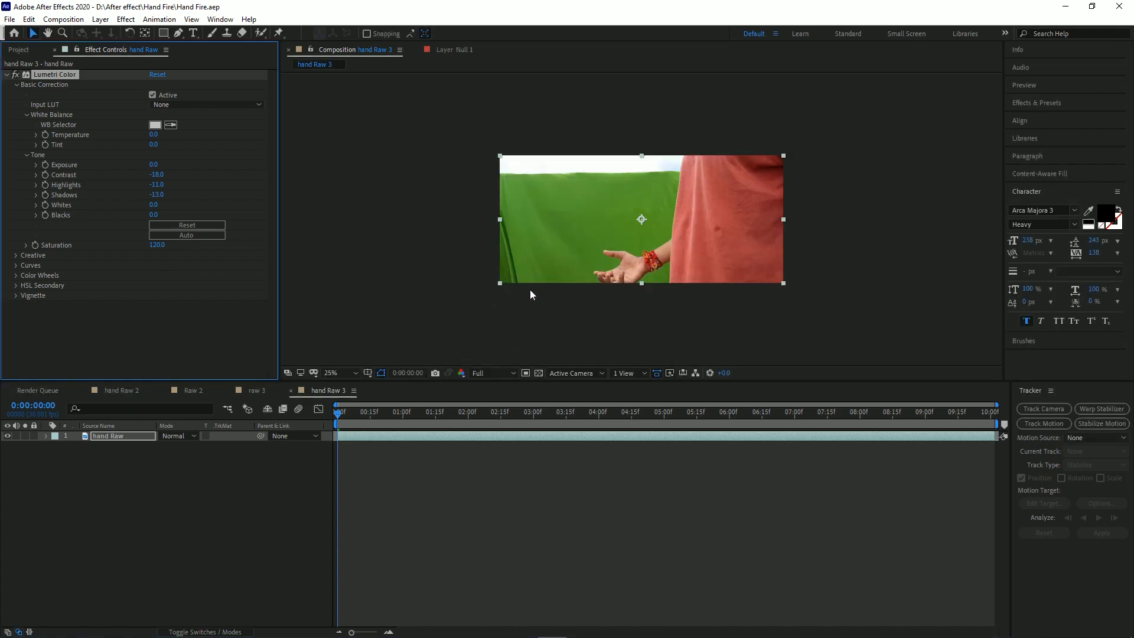
pyautogui.moveTo(353, 423)
pyautogui.mouseDown()
pyautogui.moveTo(488, 420)
pyautogui.moveTo(357, 425)
pyautogui.mouseUp()
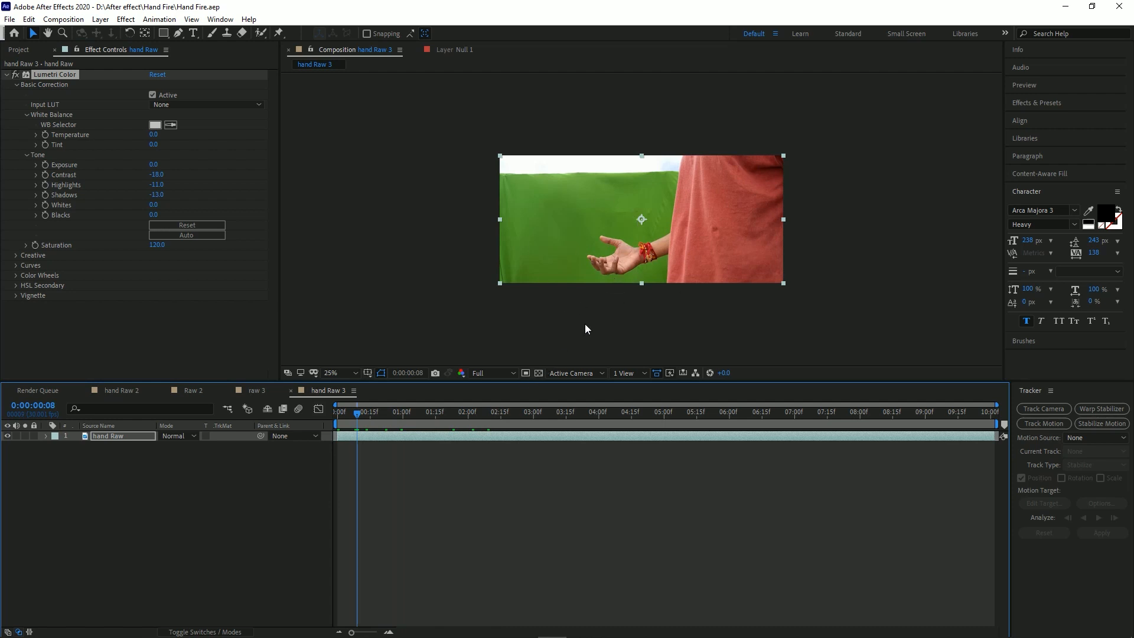
pyautogui.press('g')
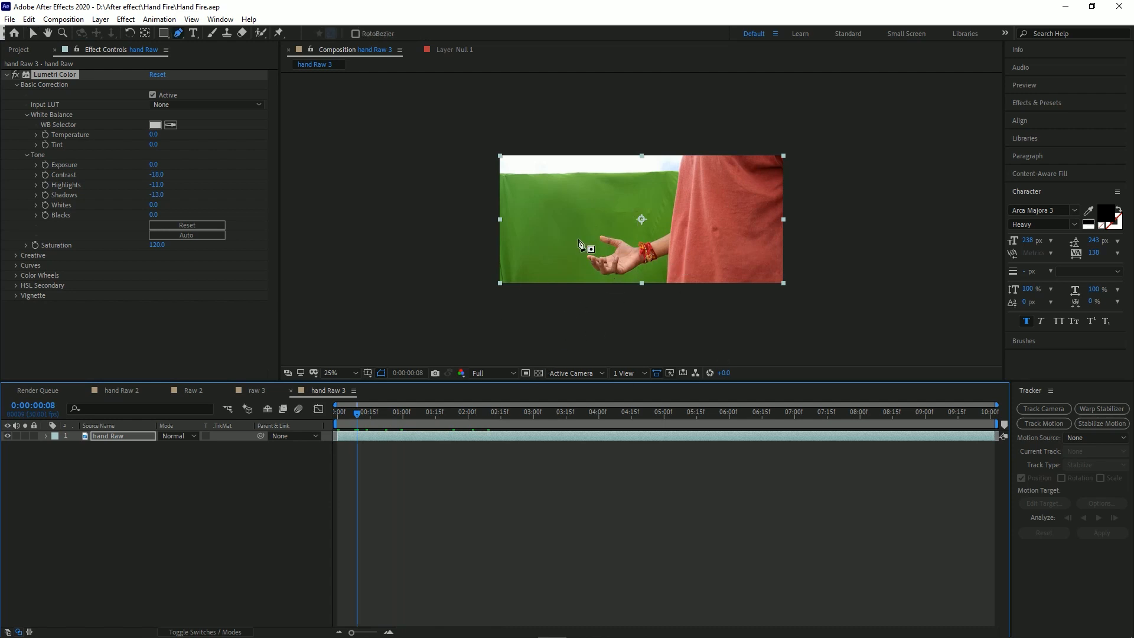
pyautogui.click(578, 321)
pyautogui.click(522, 247)
pyautogui.click(509, 170)
pyautogui.click(529, 135)
pyautogui.click(586, 106)
pyautogui.click(665, 103)
pyautogui.click(773, 111)
pyautogui.click(808, 129)
pyautogui.click(843, 219)
pyautogui.click(836, 291)
pyautogui.click(807, 325)
pyautogui.click(687, 333)
pyautogui.click(578, 320)
pyautogui.hotkey('ctrl', 's')
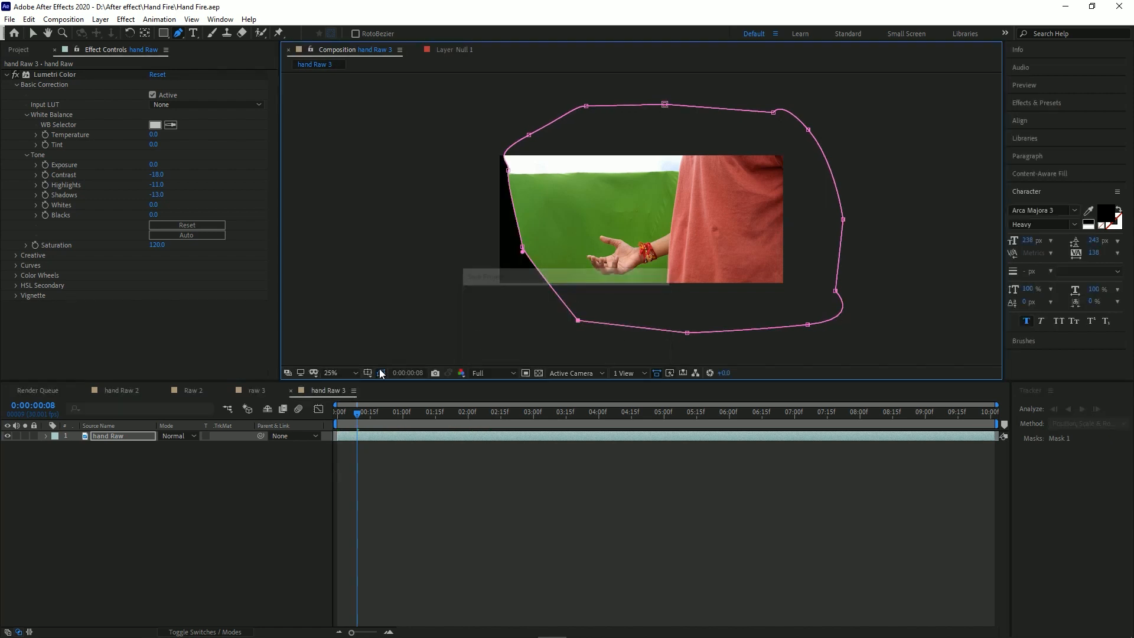
# Find the Keylight (1.2) effect and apply it to the hand Raw layer.
pyautogui.click(354, 373)
pyautogui.click(355, 496)
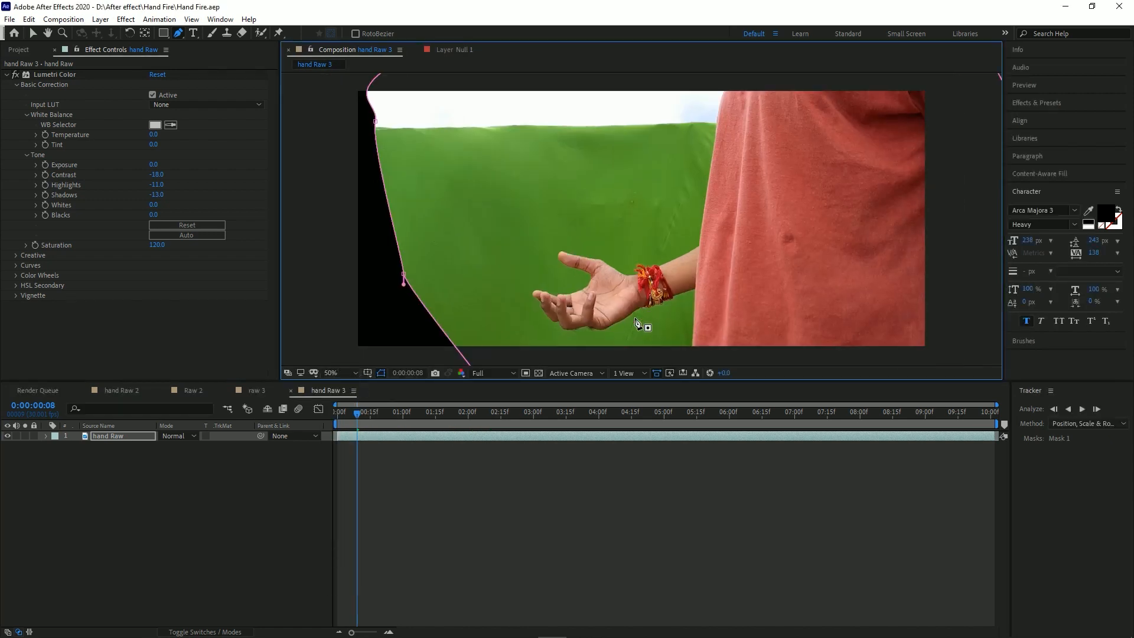
pyautogui.click(148, 339)
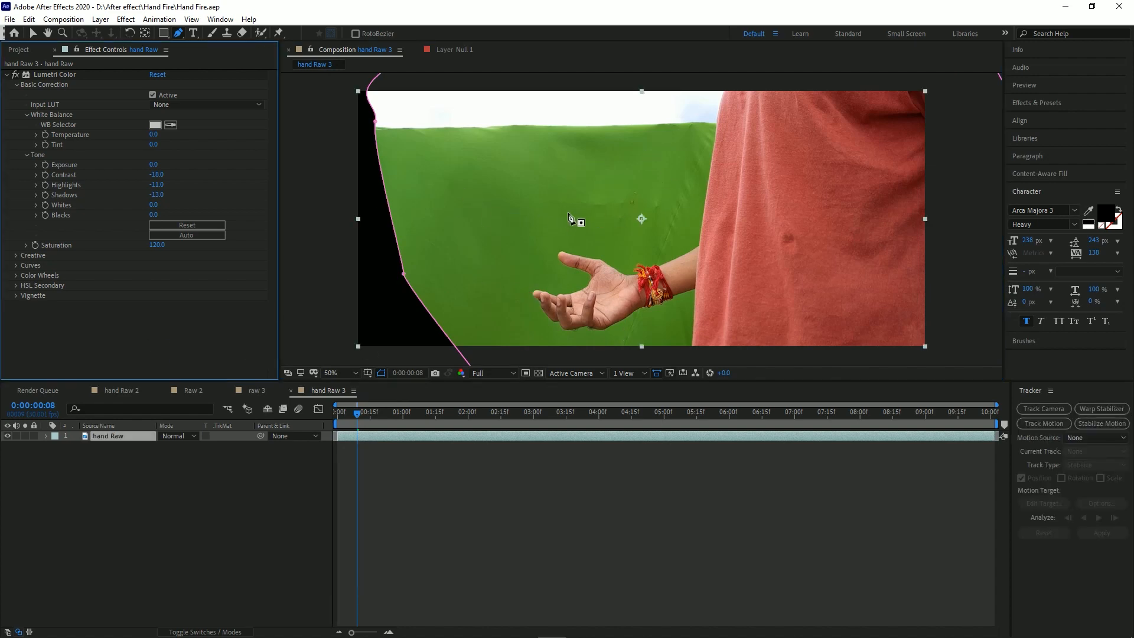
pyautogui.press('v')
pyautogui.click(1031, 99)
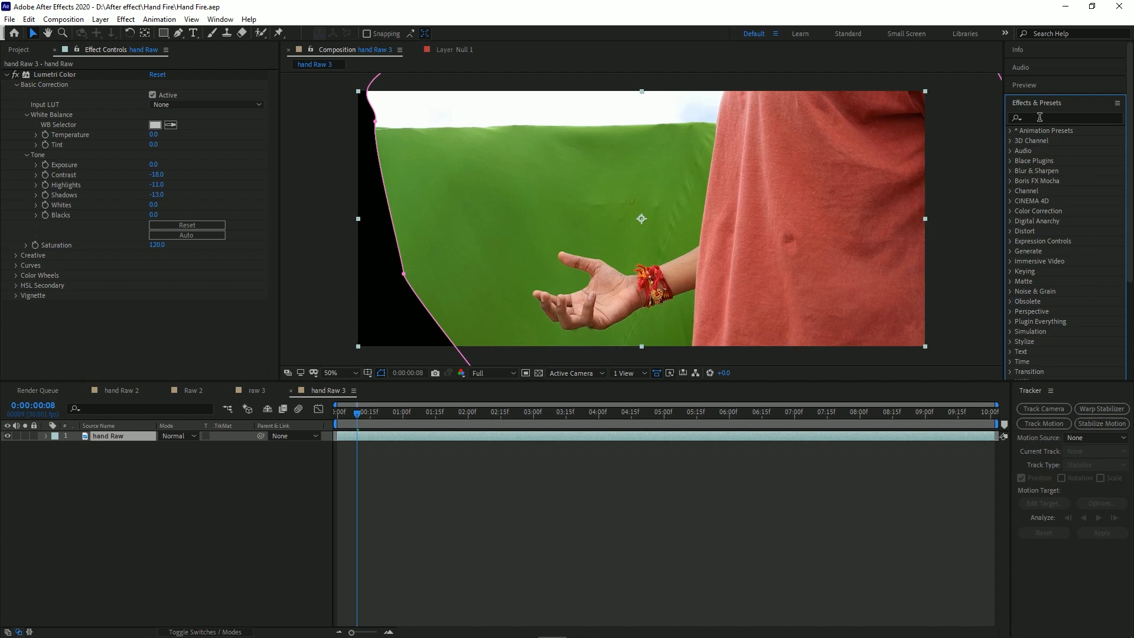
pyautogui.click(1040, 117)
pyautogui.write('key')
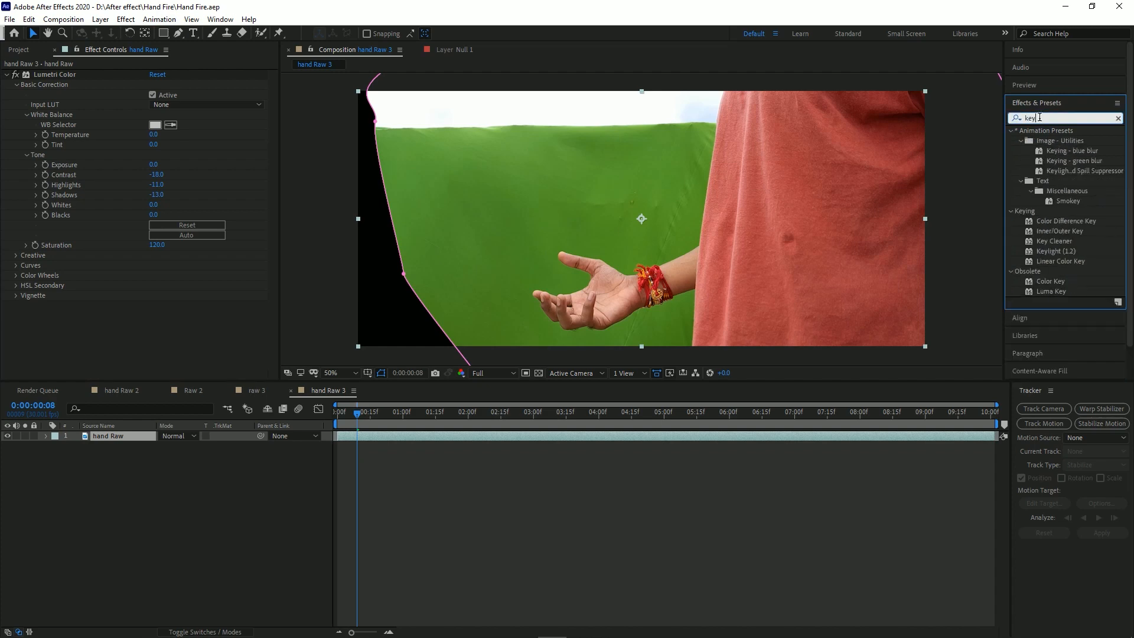
pyautogui.write('lihh')
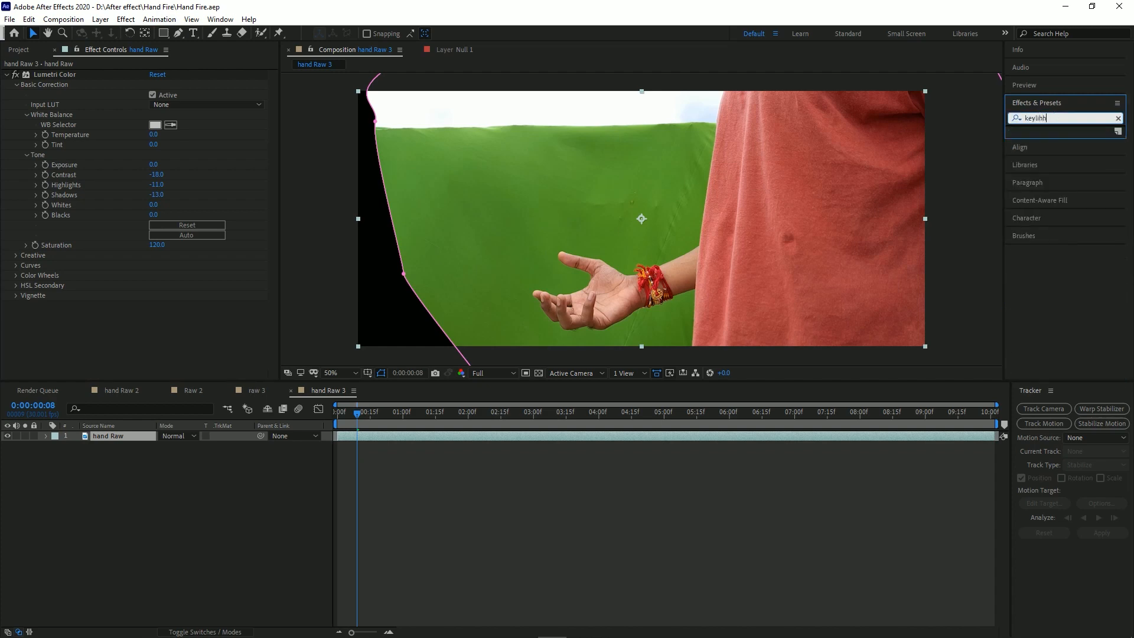
pyautogui.press('BackSpace')
pyautogui.press('BackSpace')
pyautogui.write('gh')
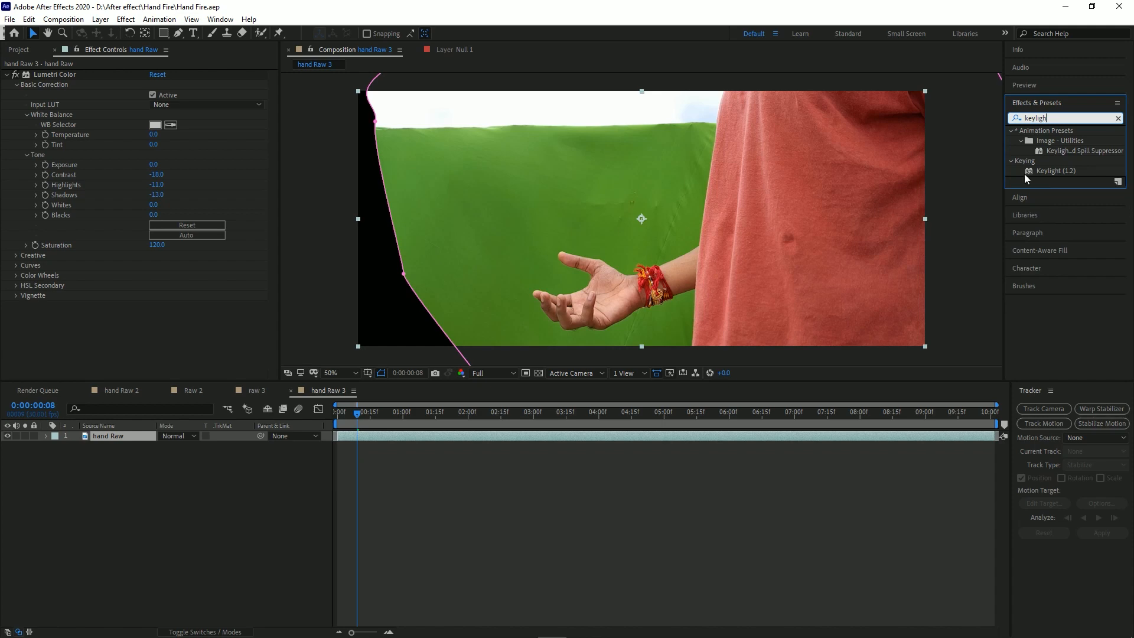
pyautogui.moveTo(1058, 170); pyautogui.dragTo(533, 242)
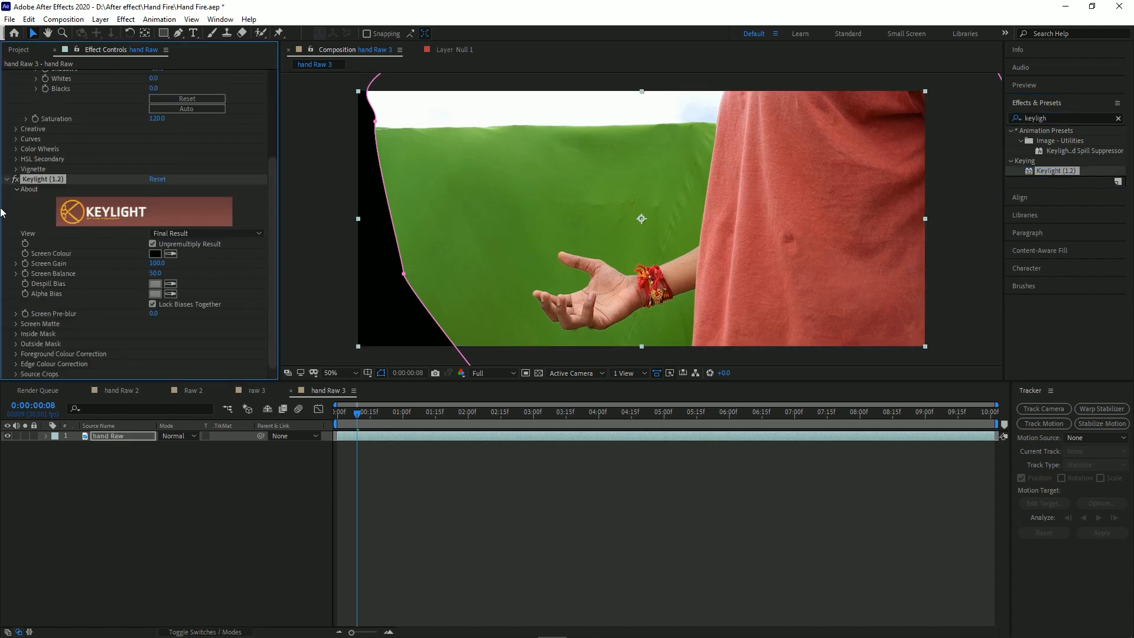
# Sample the green backdrop above the hand as Keylight's Screen Colour and save the project.
pyautogui.click(171, 253)
pyautogui.click(532, 198)
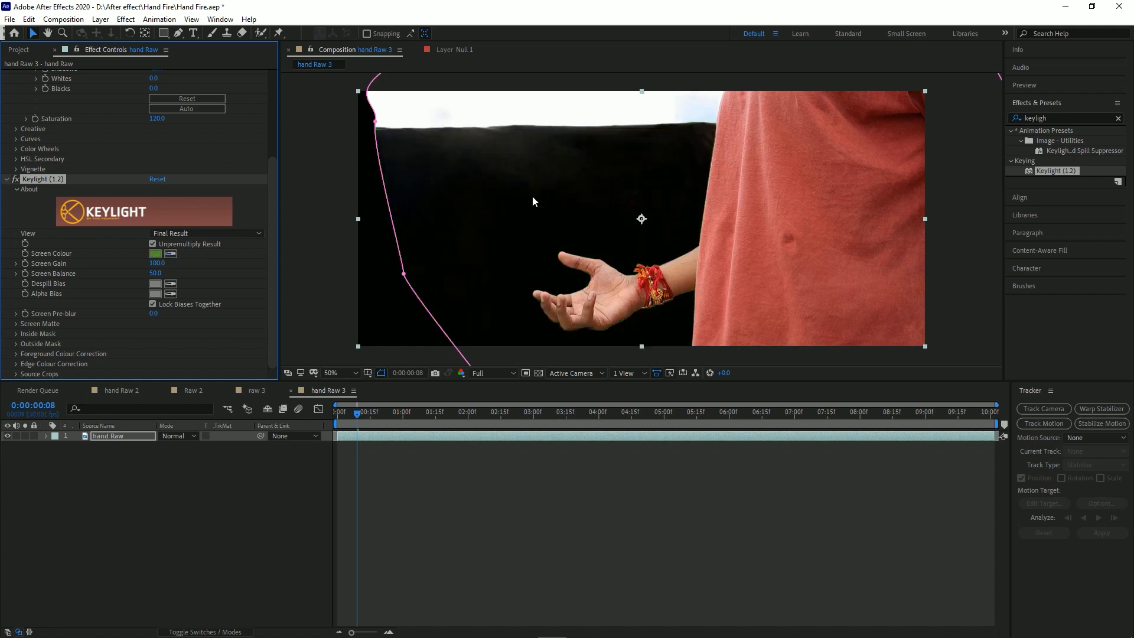
pyautogui.scroll(-1, 549, 206)
pyautogui.scroll(1, 564, 209)
pyautogui.hotkey('ctrl', 's')
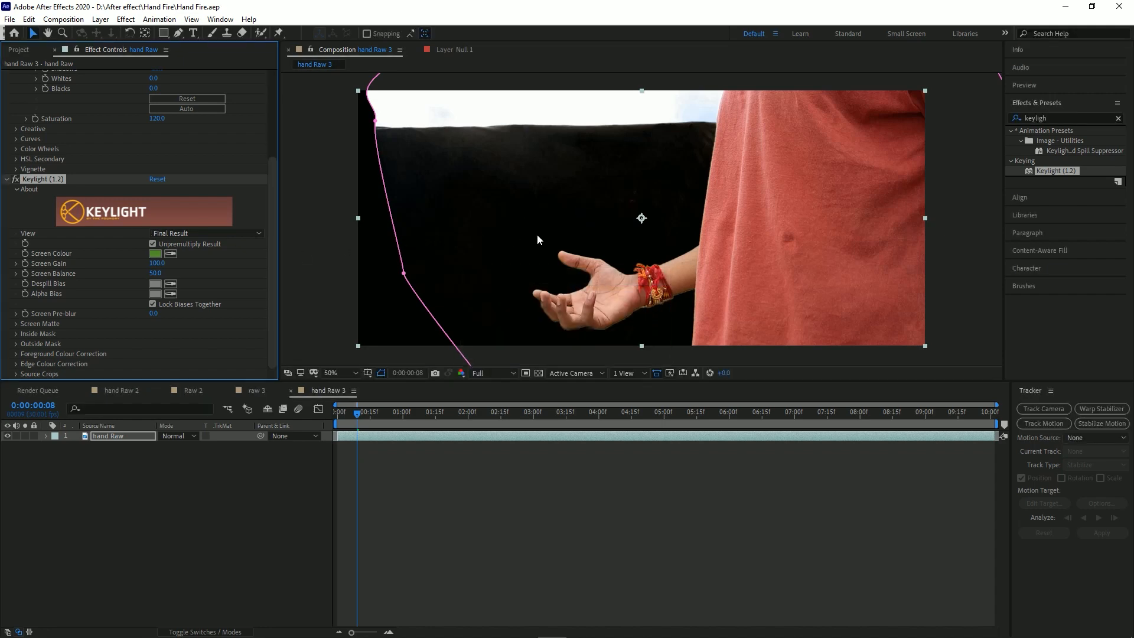
# Switch Keylight's view to Screen Matte and set Screen Gain to 120.
pyautogui.click(213, 233)
pyautogui.click(211, 299)
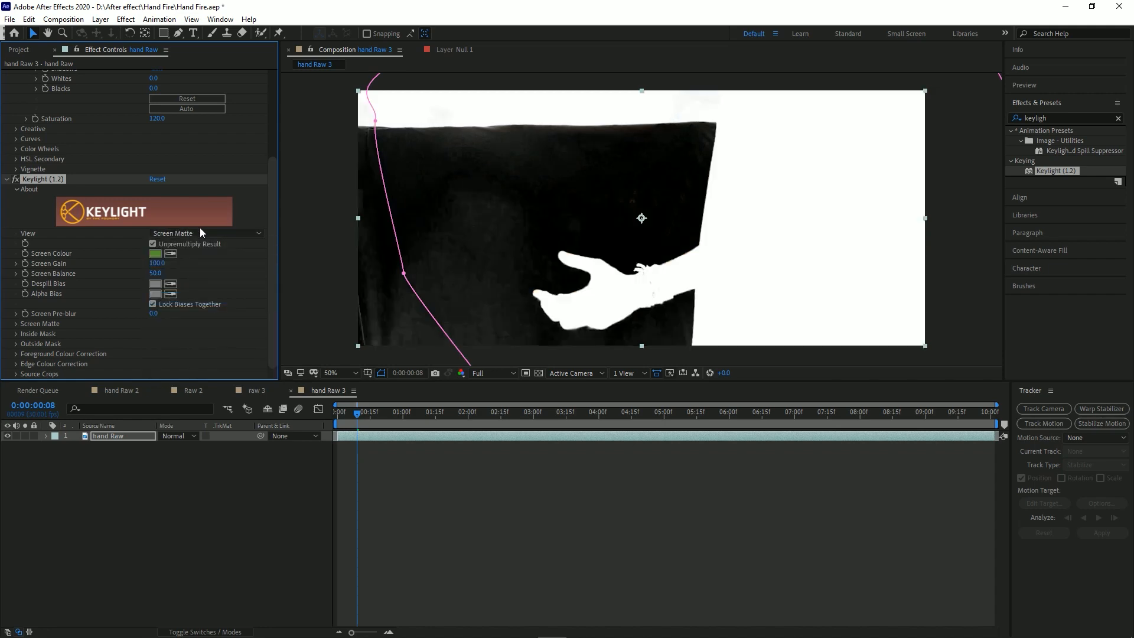
pyautogui.click(200, 233)
pyautogui.click(213, 298)
pyautogui.click(153, 264)
pyautogui.write('120')
pyautogui.press('Return')
pyautogui.moveTo(587, 287); pyautogui.dragTo(590, 278)
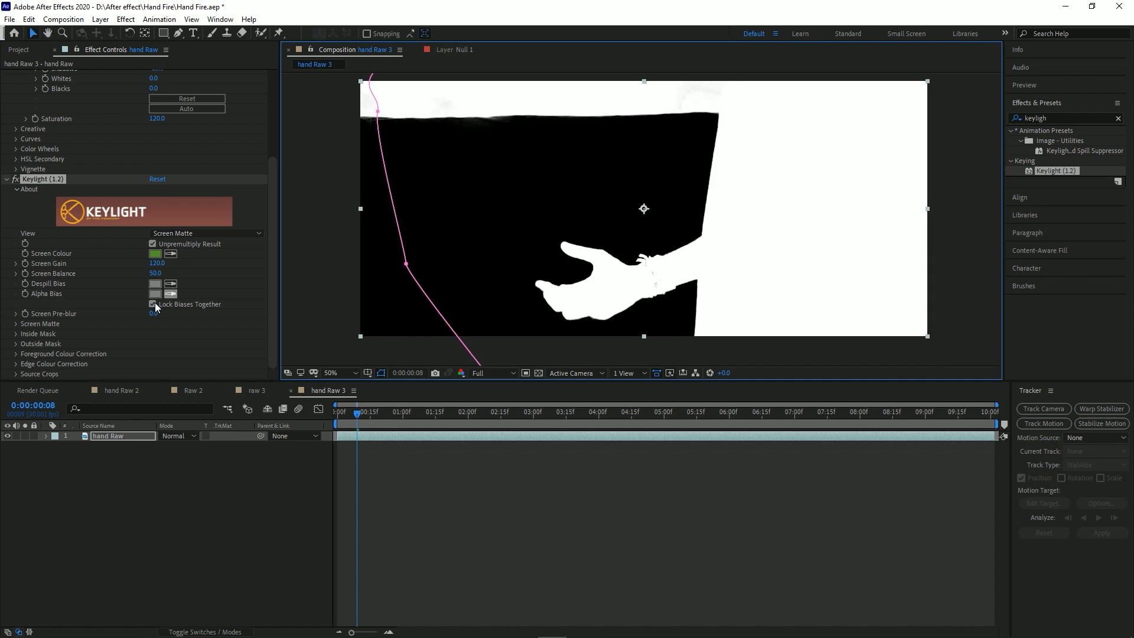
# Refine Keylight's Screen Matte with Clip Black at 25, Clip White at 82 and Screen Softness at 1.1.
pyautogui.click(16, 324)
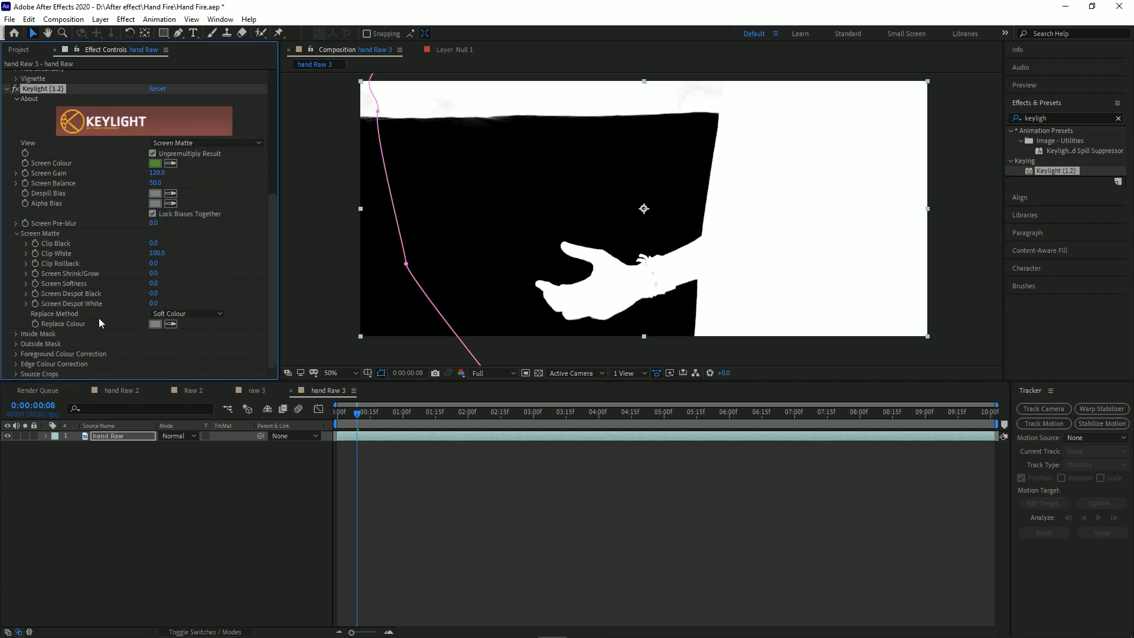
pyautogui.moveTo(158, 259)
pyautogui.mouseDown()
pyautogui.moveTo(147, 255)
pyautogui.moveTo(172, 248)
pyautogui.mouseUp()
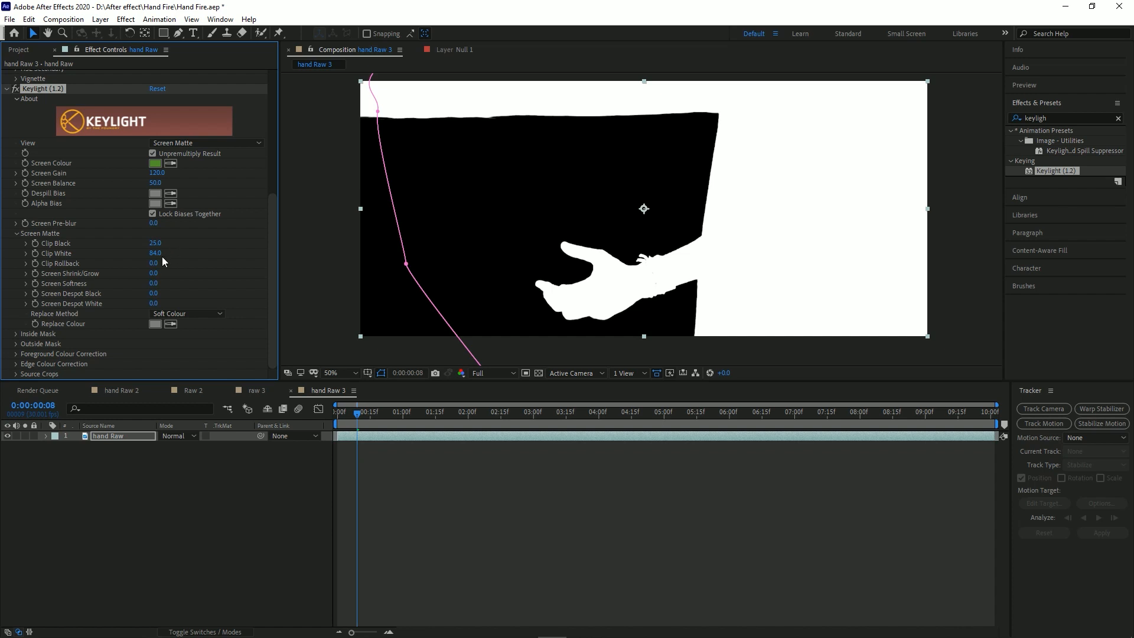
pyautogui.moveTo(155, 255); pyautogui.dragTo(164, 287)
pyautogui.click(734, 596)
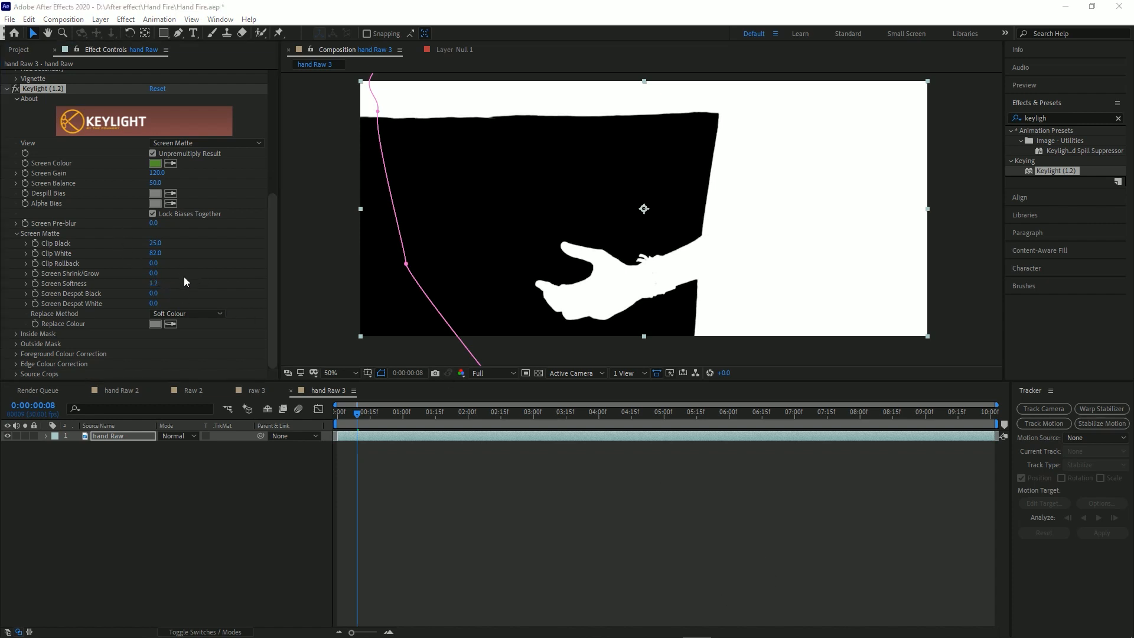
pyautogui.moveTo(155, 288); pyautogui.dragTo(159, 289)
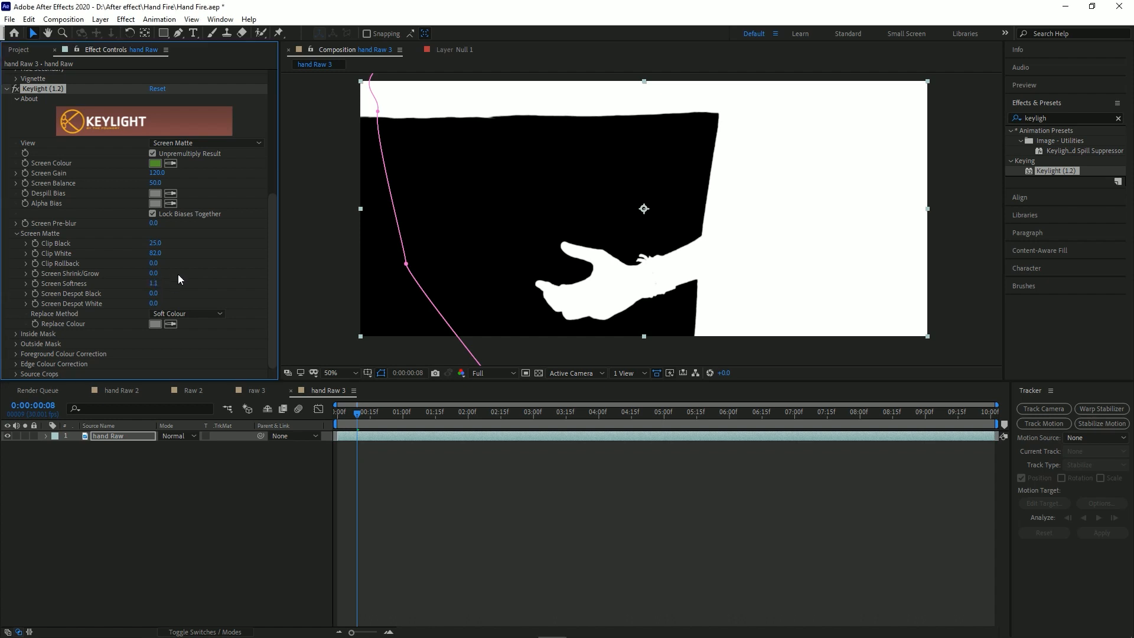
pyautogui.click(179, 281)
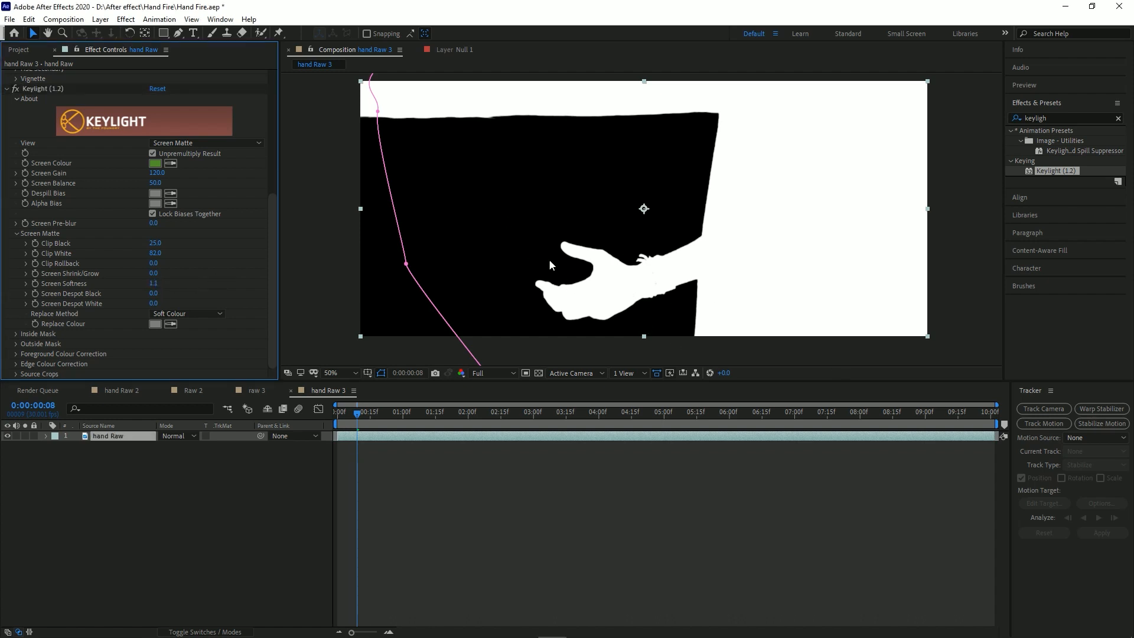
# Switch Keylight's view to Final Result and check the keyed hand at the start of the composition.
pyautogui.click(214, 144)
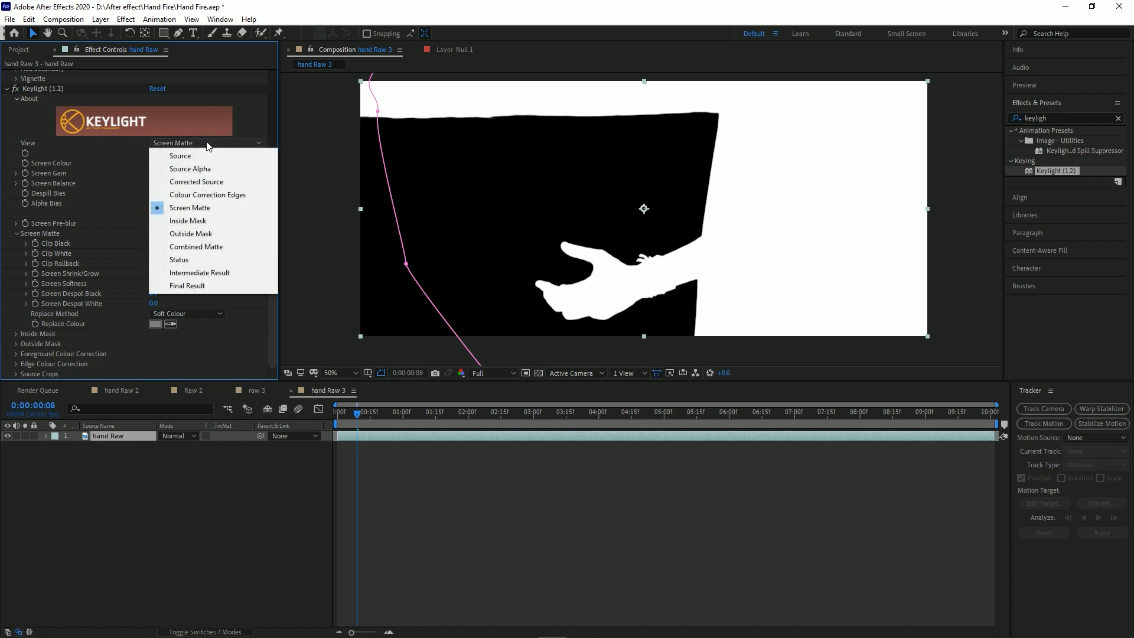
pyautogui.click(206, 284)
pyautogui.moveTo(390, 416); pyautogui.dragTo(338, 436)
pyautogui.press('space')
pyautogui.moveTo(570, 205); pyautogui.dragTo(575, 313)
pyautogui.moveTo(549, 269); pyautogui.dragTo(563, 235)
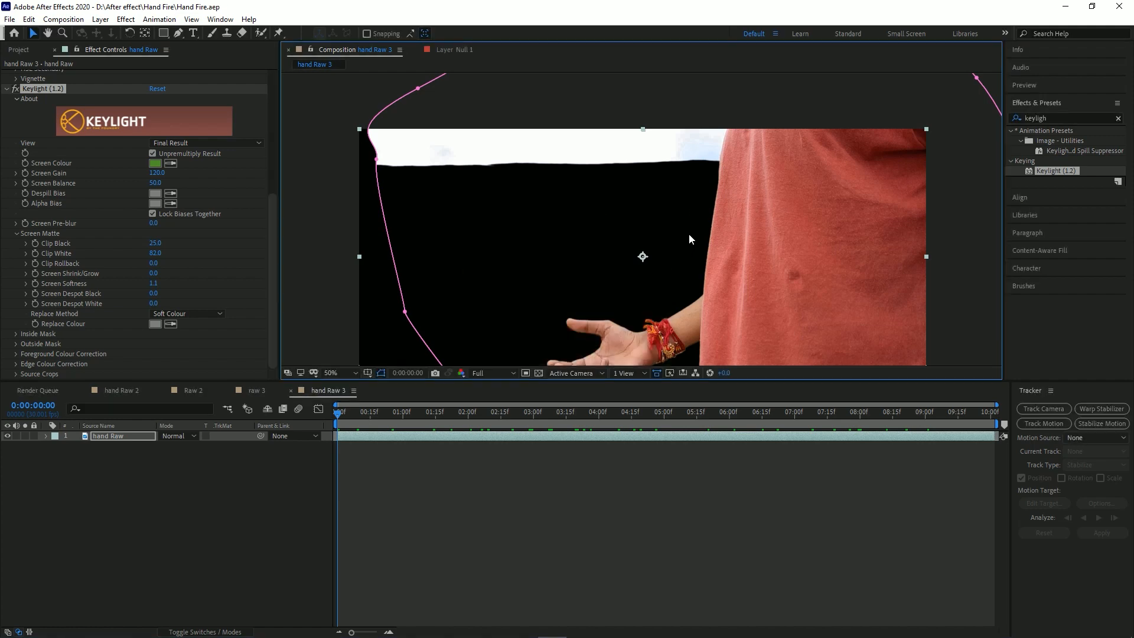
pyautogui.scroll(-2, 688, 233)
pyautogui.click(334, 374)
pyautogui.click(340, 494)
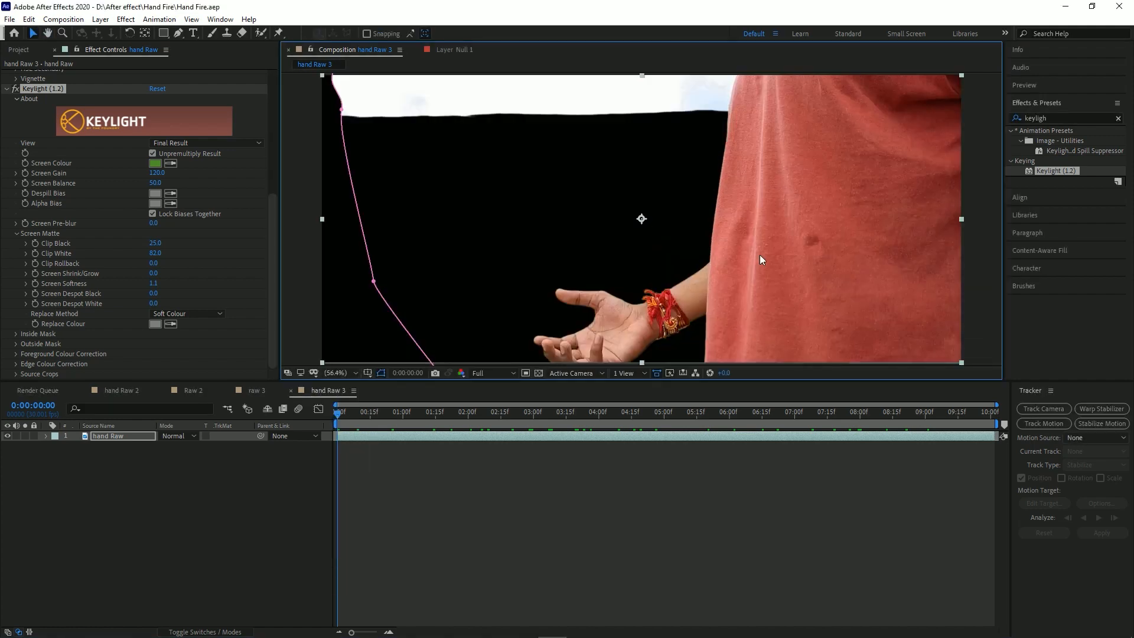
# Apply a Hue/Saturation effect to the hand Raw layer and set its Master Saturation to -20.
pyautogui.click(7, 89)
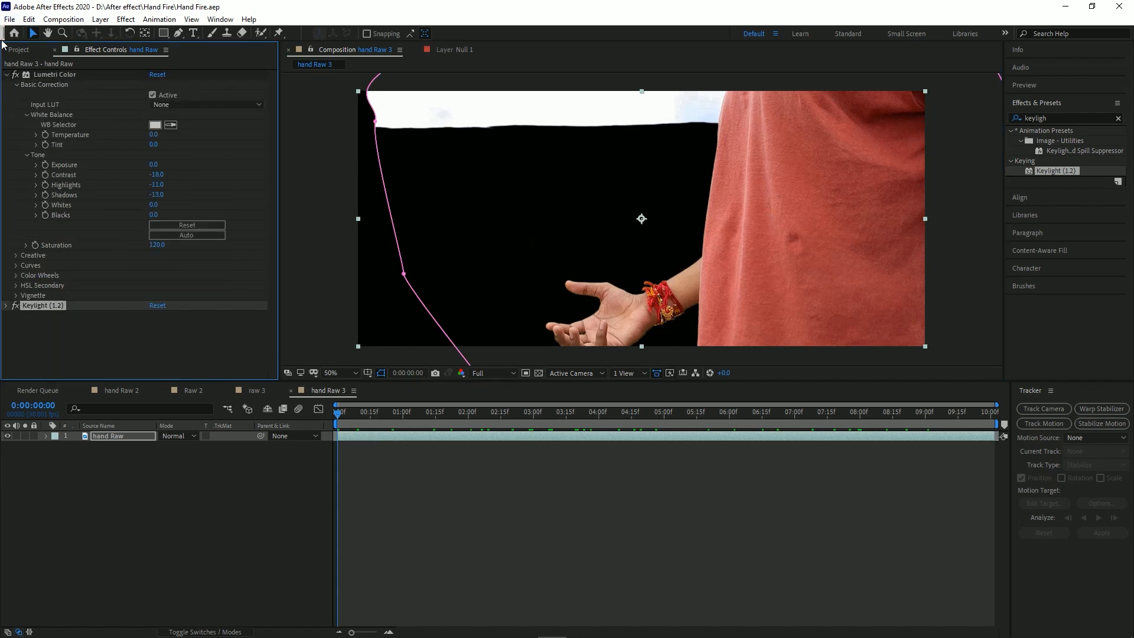
pyautogui.click(7, 74)
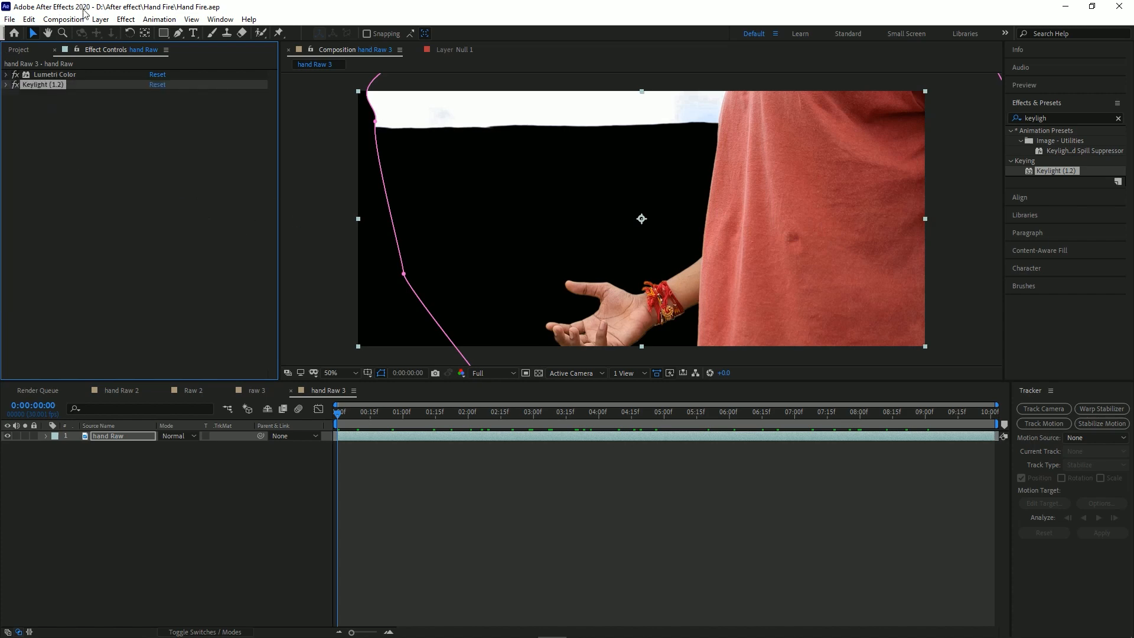
pyautogui.click(126, 19)
pyautogui.moveTo(190, 169)
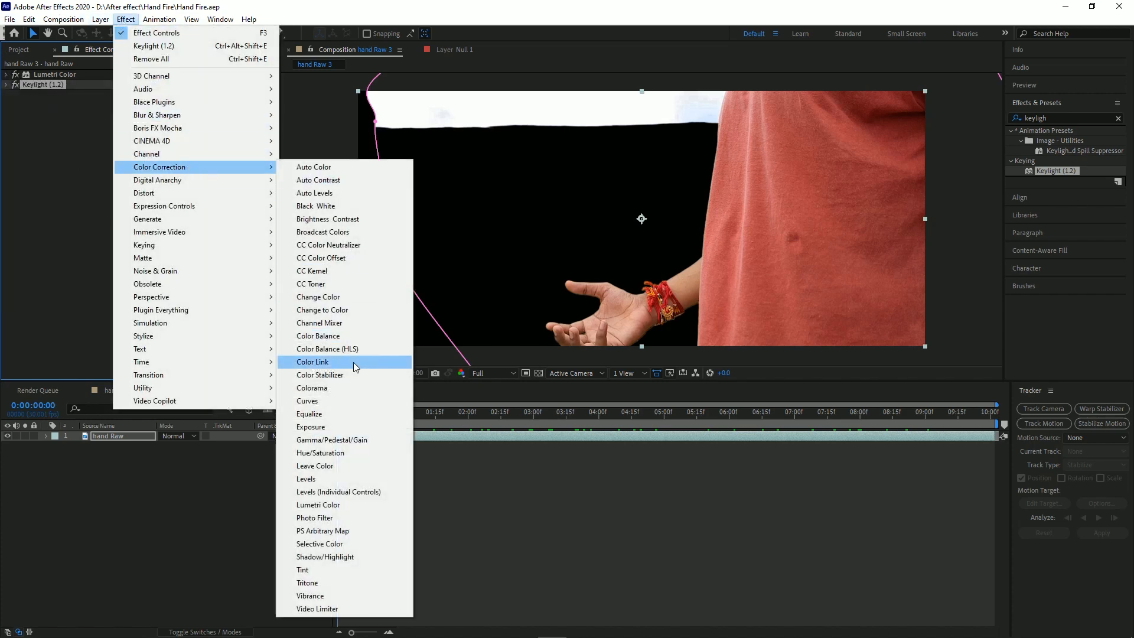
pyautogui.click(350, 447)
pyautogui.click(151, 185)
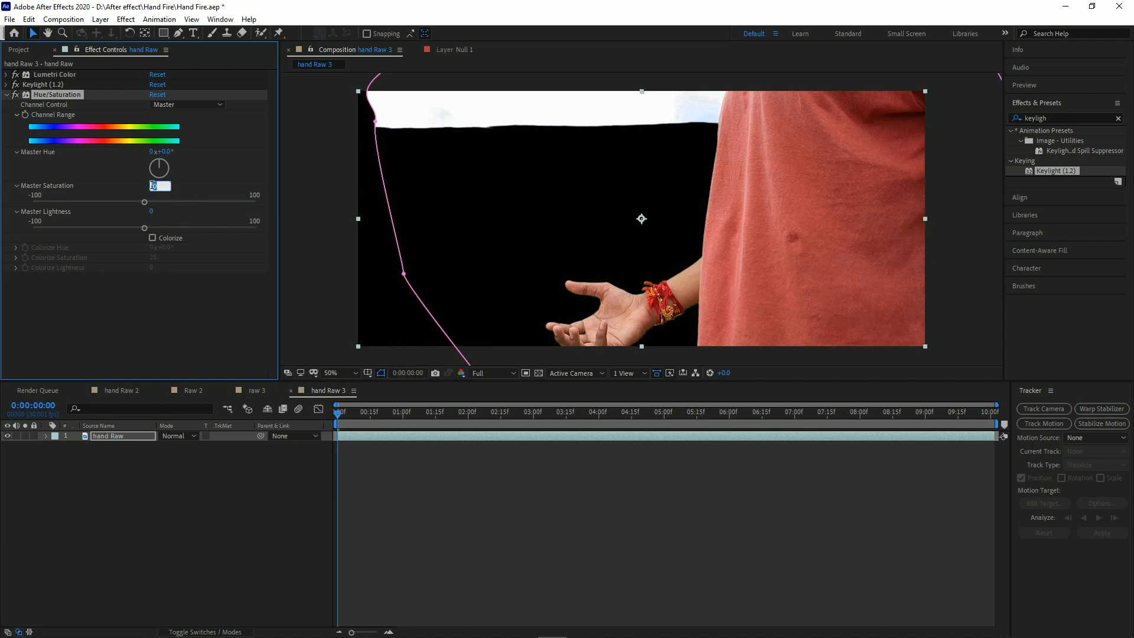
pyautogui.write('-25')
pyautogui.press('Return')
pyautogui.click(152, 186)
pyautogui.write('-20')
pyautogui.press('Return')
# Find the Sharpen effect, apply it to the hand Raw layer, and set Sharpen Amount to 5.
pyautogui.click(151, 315)
pyautogui.hotkey('ctrl', 'space')
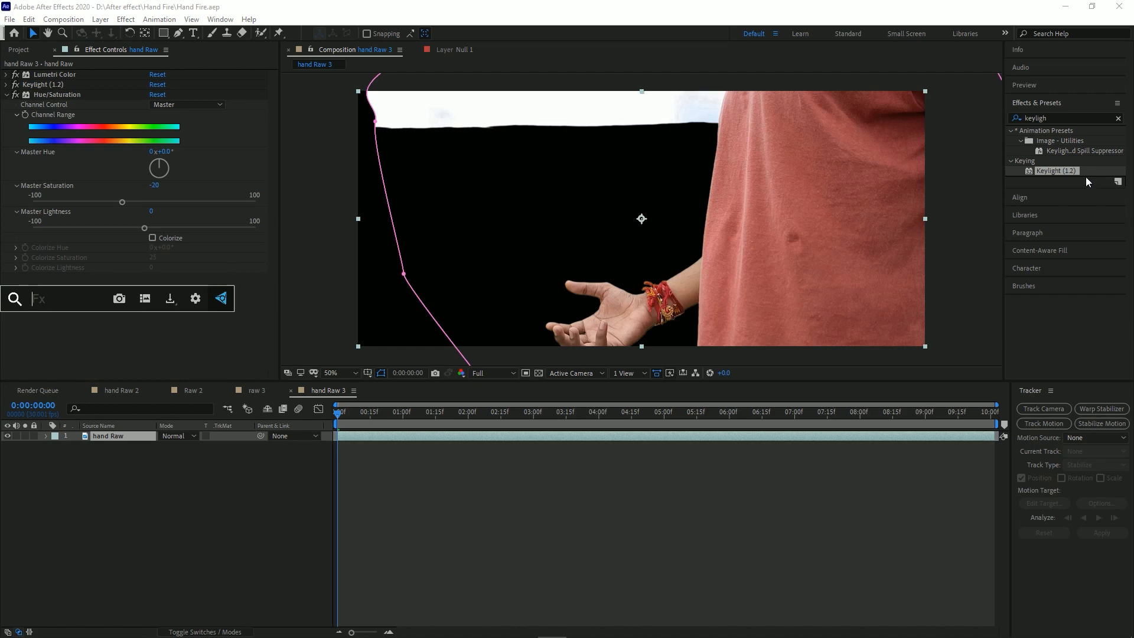
pyautogui.click(1060, 116)
pyautogui.doubleClick(1061, 116)
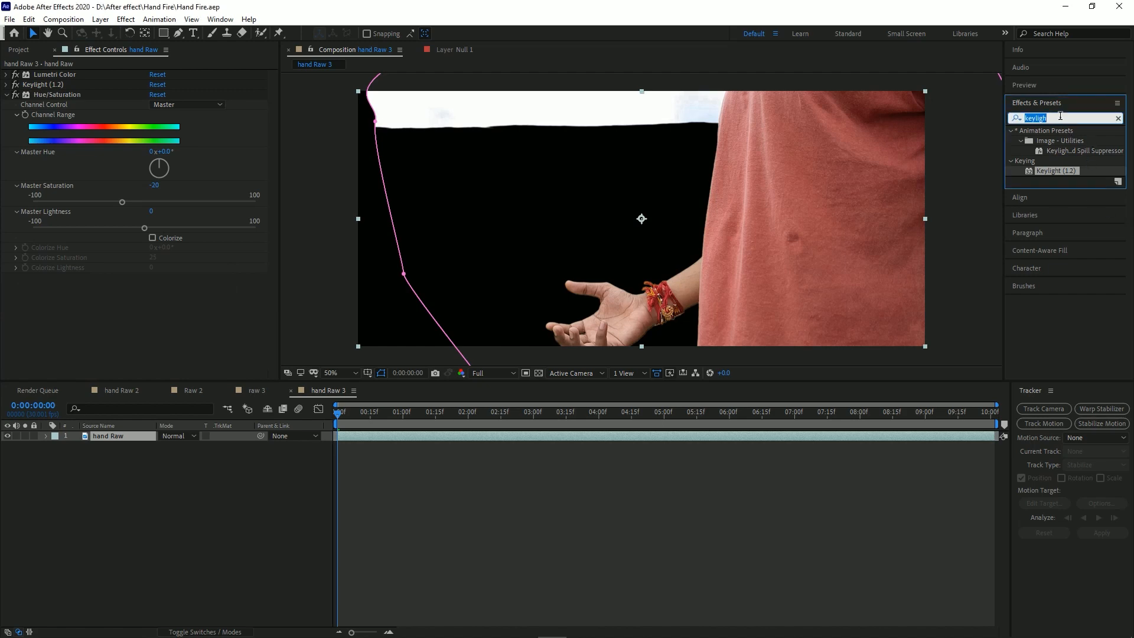
pyautogui.write('sharpen')
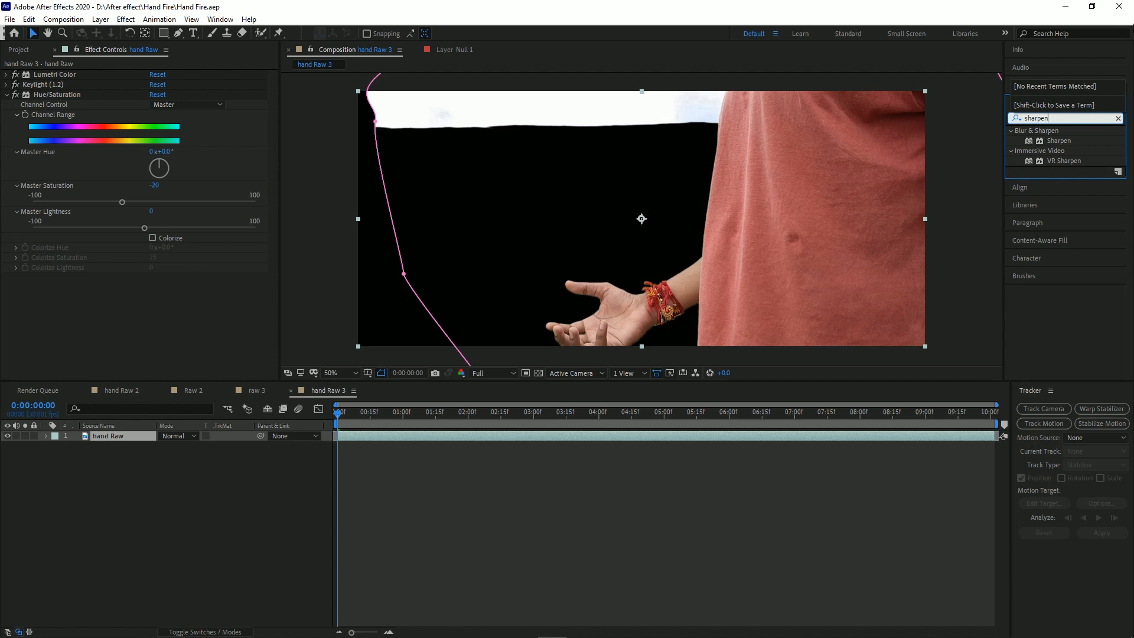
pyautogui.moveTo(1058, 142); pyautogui.dragTo(679, 280)
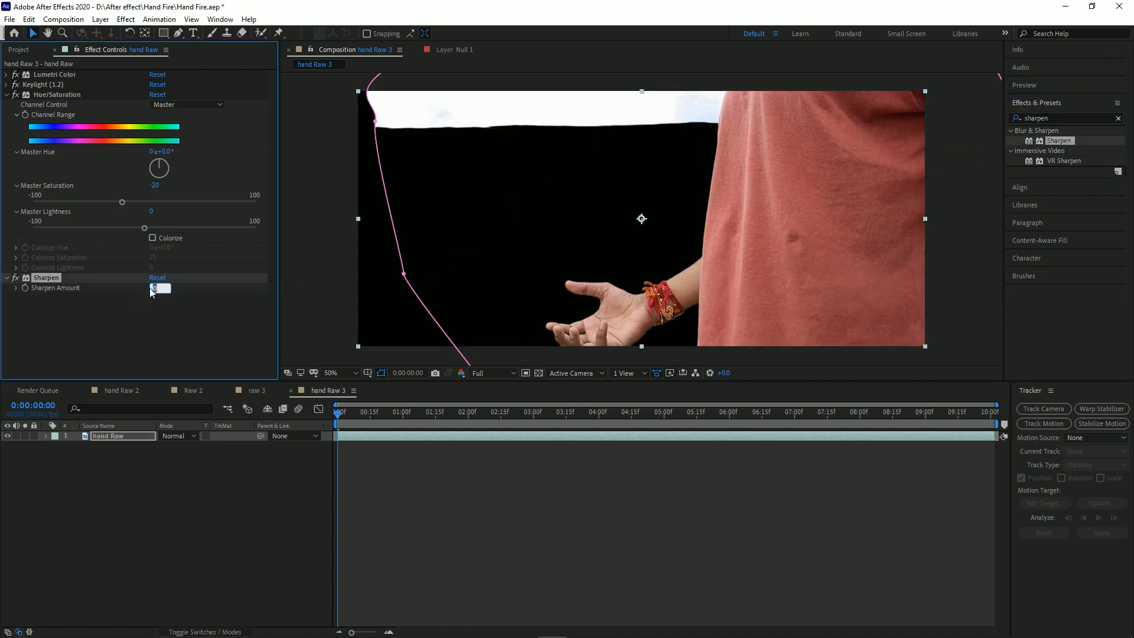
pyautogui.scroll(1, 562, 299)
pyautogui.press('space')
pyautogui.moveTo(668, 232); pyautogui.dragTo(590, 139)
pyautogui.moveTo(632, 232); pyautogui.dragTo(717, 172)
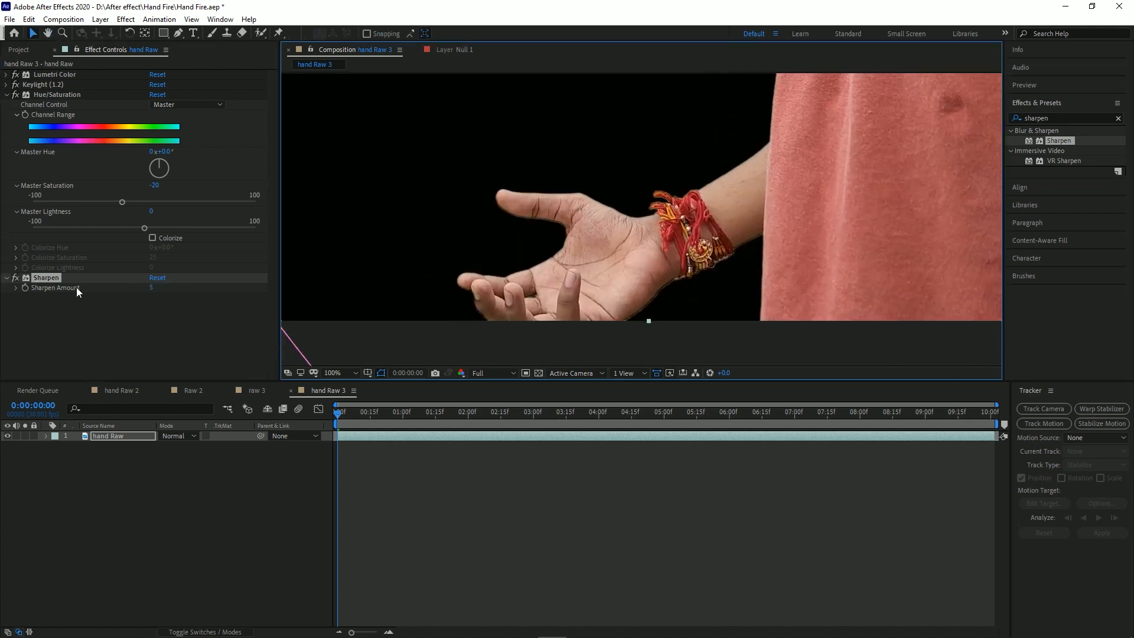
# Try a Sharpen Amount of 10 on the hand Raw layer and undo the change.
pyautogui.click(152, 289)
pyautogui.write('10')
pyautogui.press('Return')
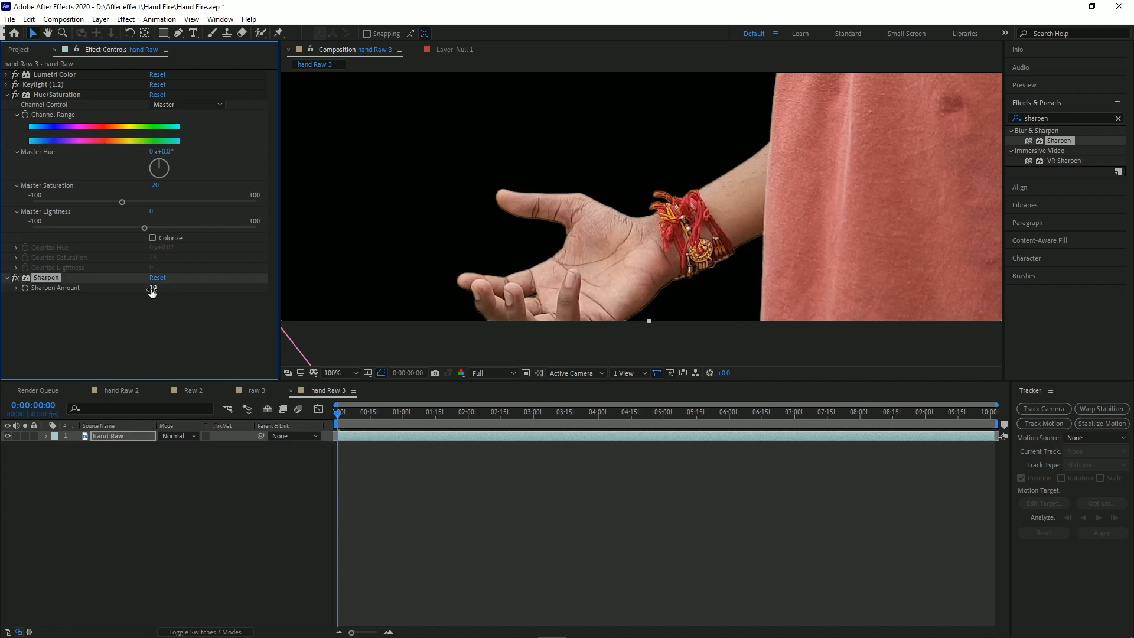
pyautogui.hotkey('ctrl', 'z')
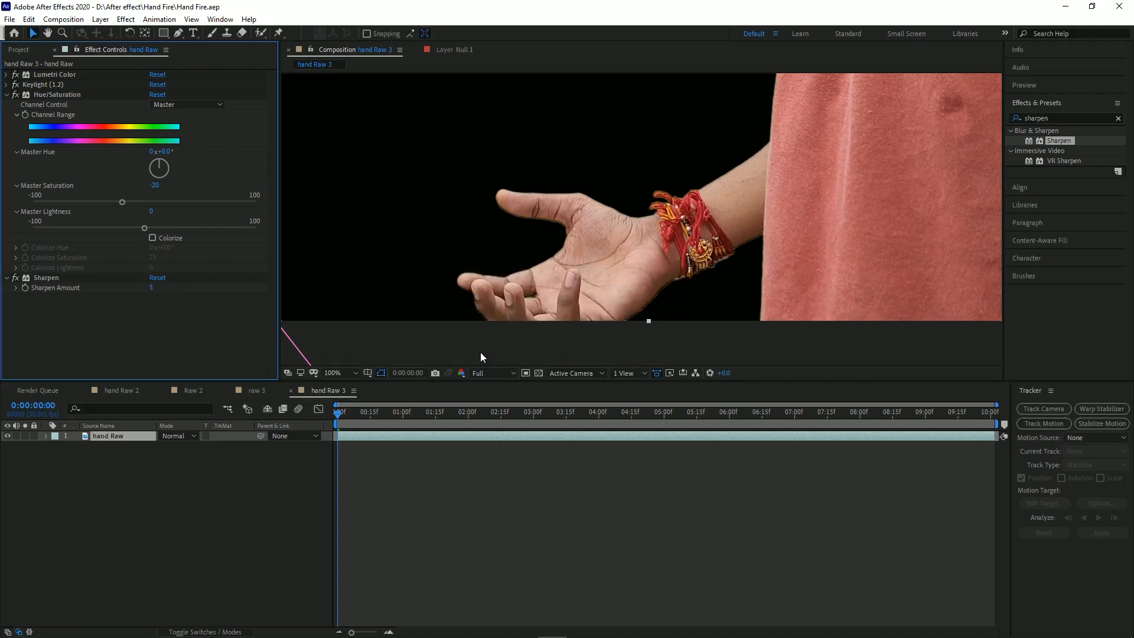
# Review the keyed and sharpened hand footage in the full frame at the start of the composition.
pyautogui.scroll(-4, 611, 281)
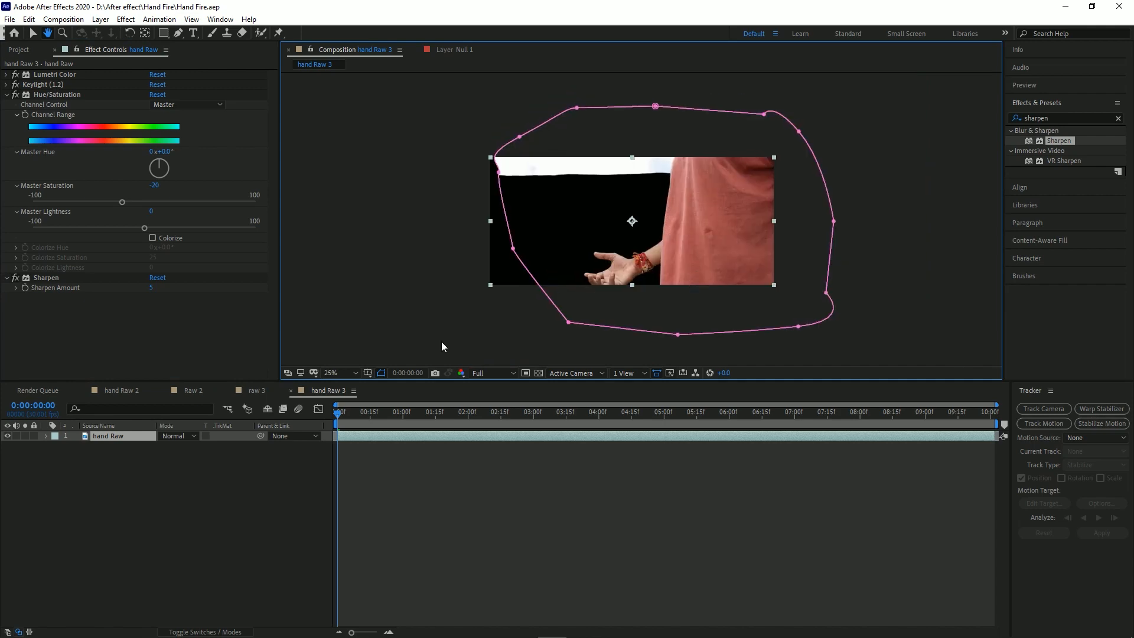
pyautogui.click(336, 373)
pyautogui.click(342, 385)
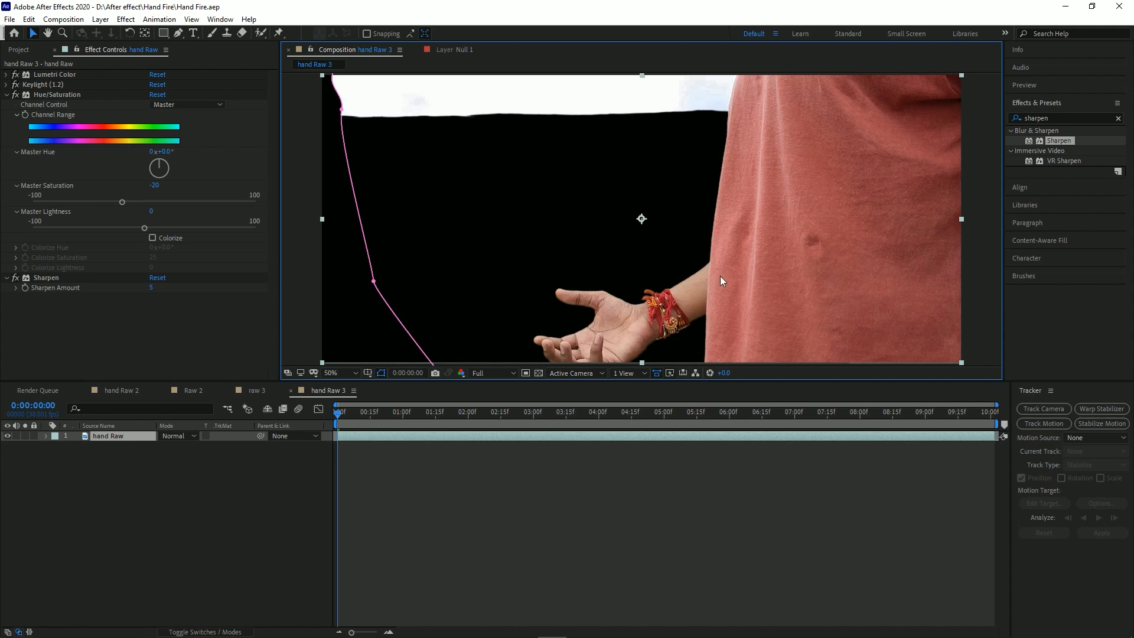
pyautogui.press(',')
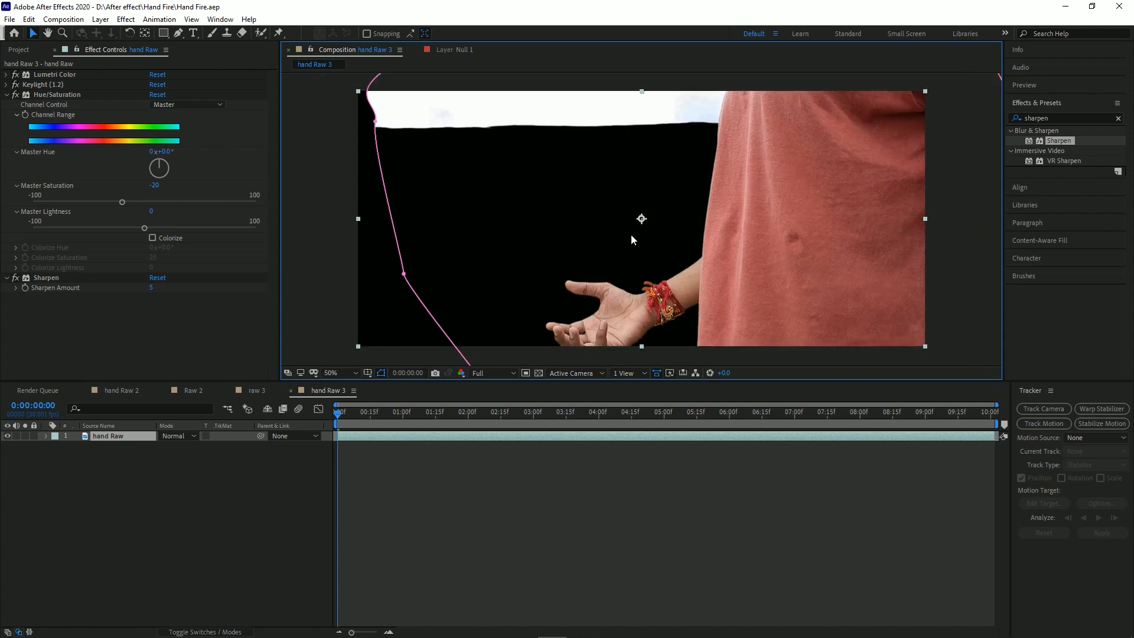
pyautogui.click(170, 487)
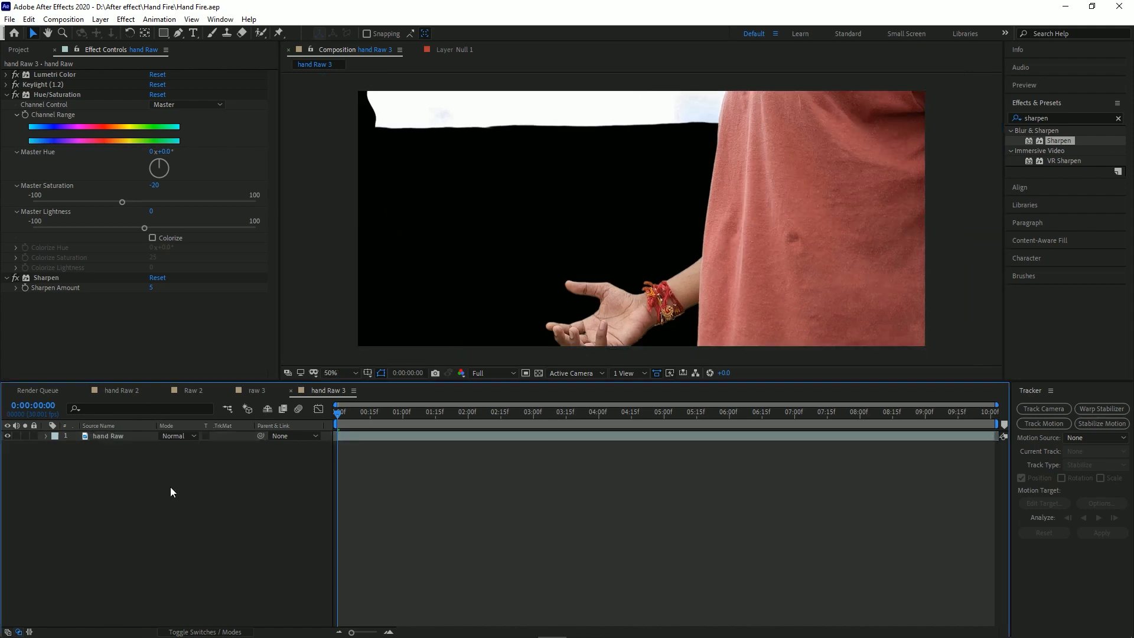
pyautogui.click(109, 440)
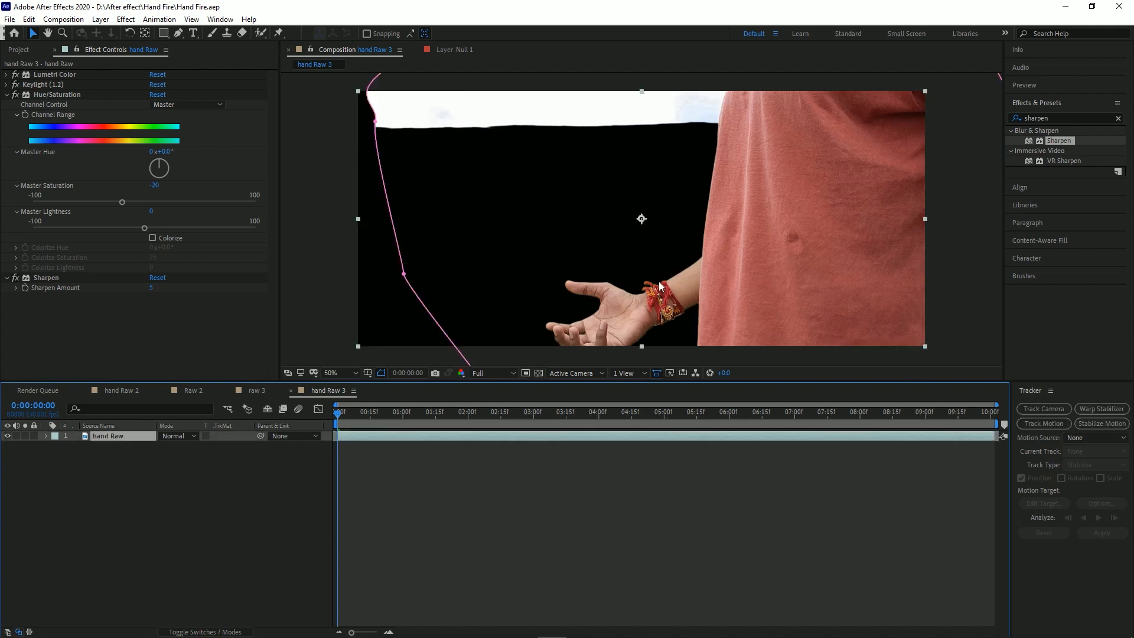
pyautogui.moveTo(340, 415); pyautogui.dragTo(310, 428)
pyautogui.click(197, 483)
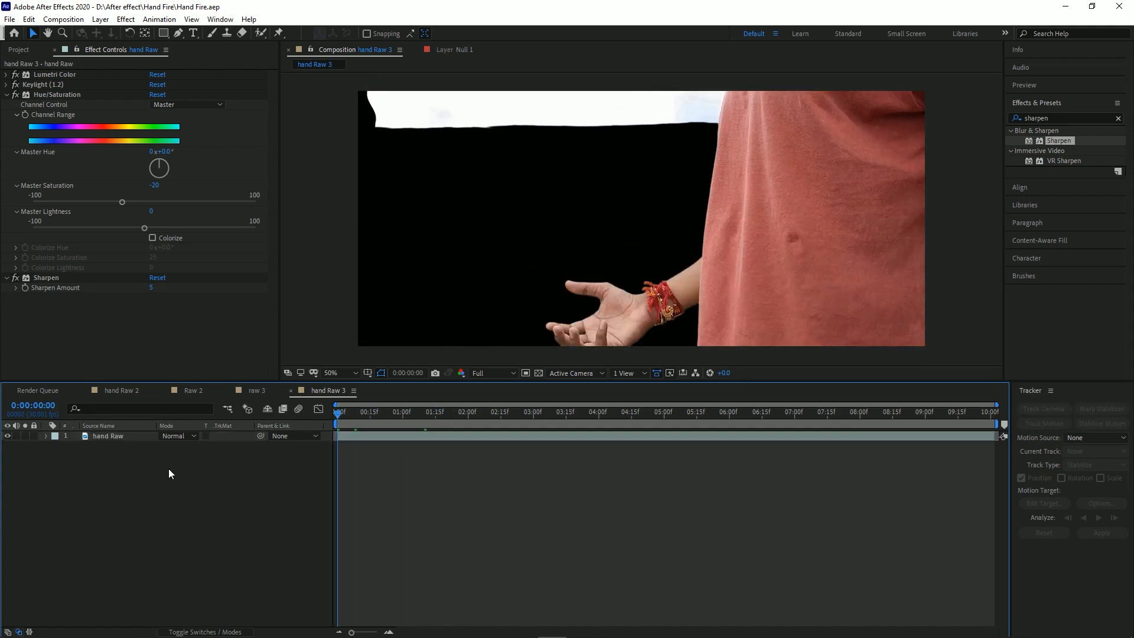
pyautogui.click(104, 21)
pyautogui.moveTo(118, 33)
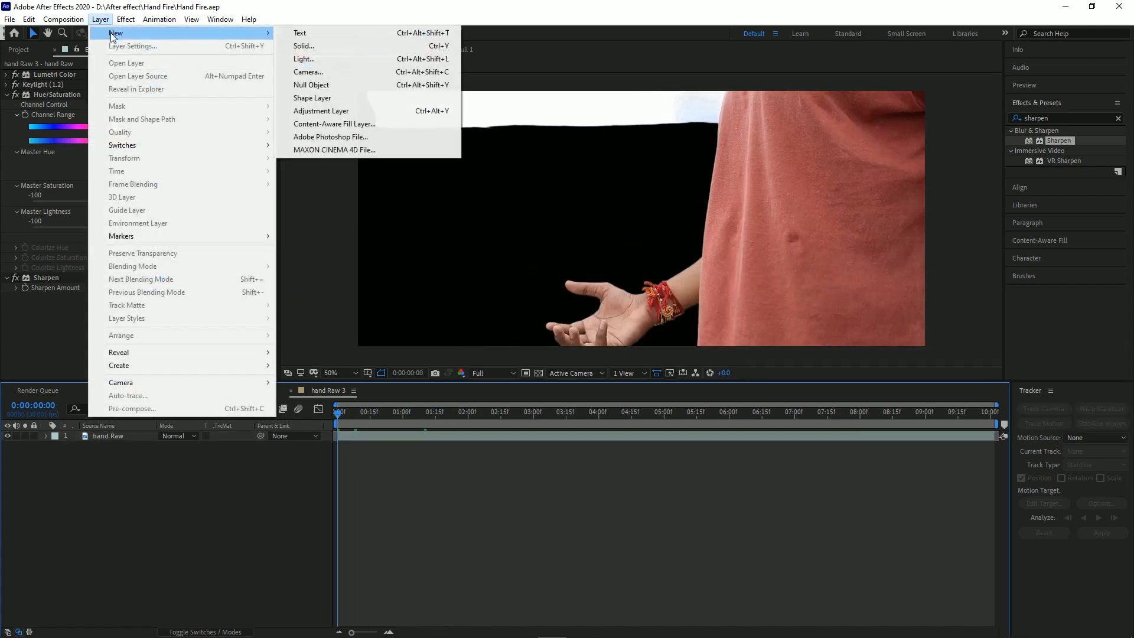
pyautogui.click(318, 52)
pyautogui.moveTo(208, 105); pyautogui.dragTo(307, 108)
pyautogui.click(385, 113)
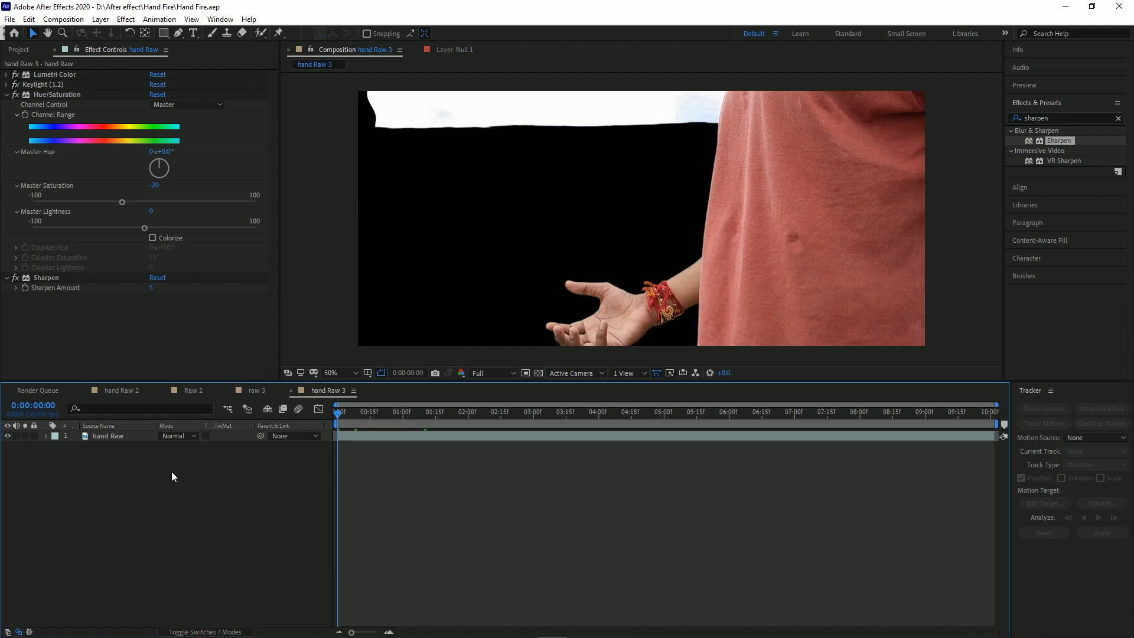
pyautogui.click(106, 25)
pyautogui.moveTo(179, 32)
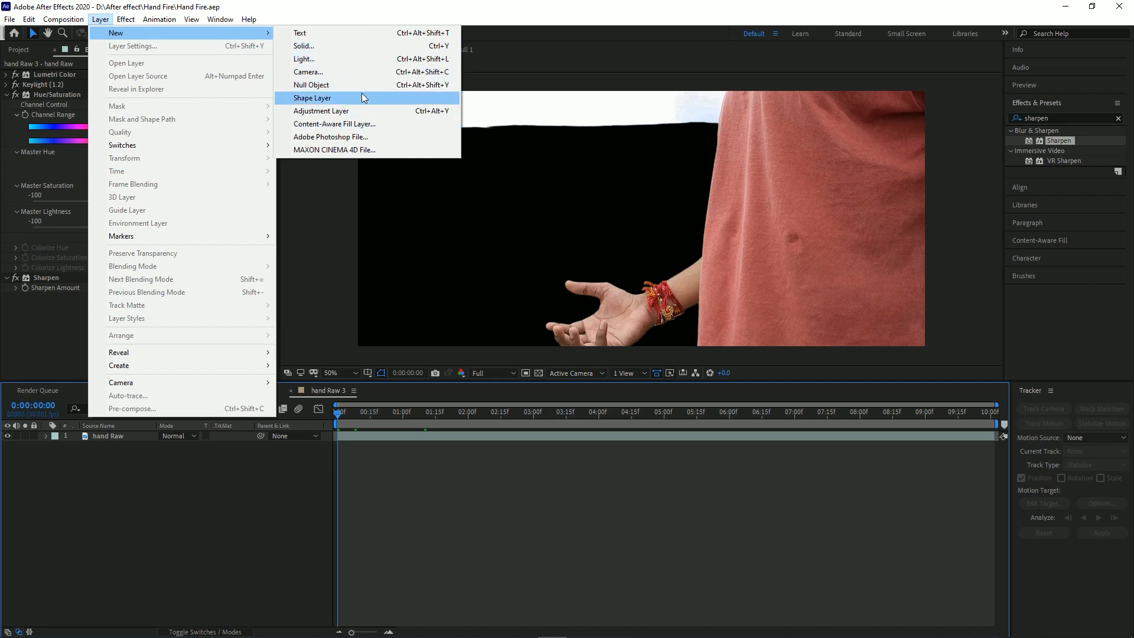
pyautogui.click(128, 472)
pyautogui.rightClick(143, 475)
pyautogui.moveTo(159, 483)
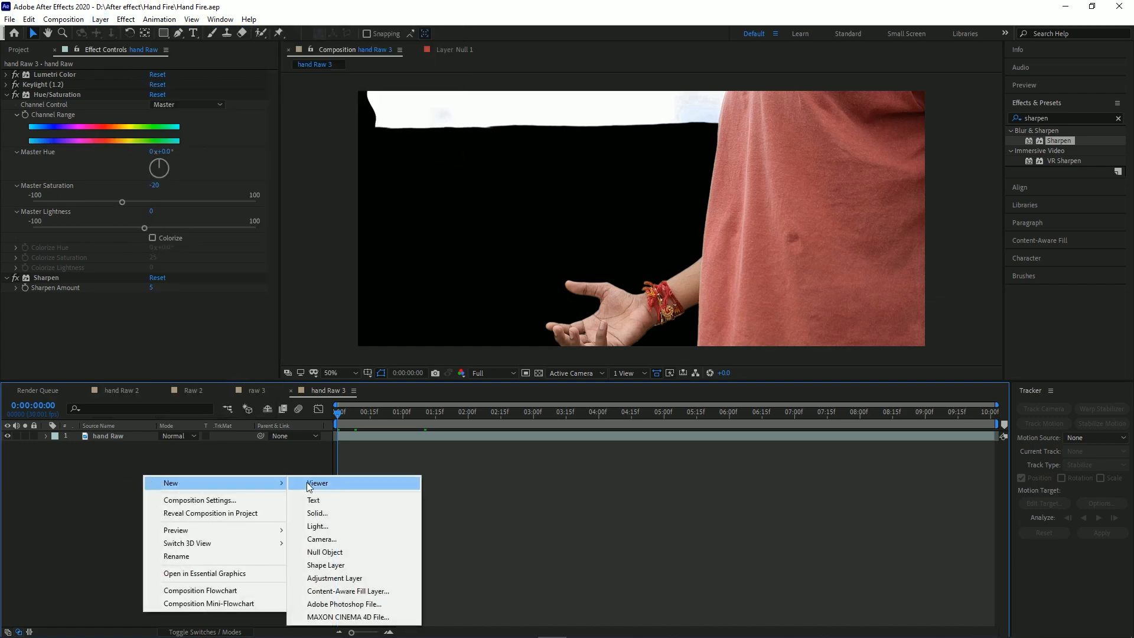
pyautogui.click(118, 457)
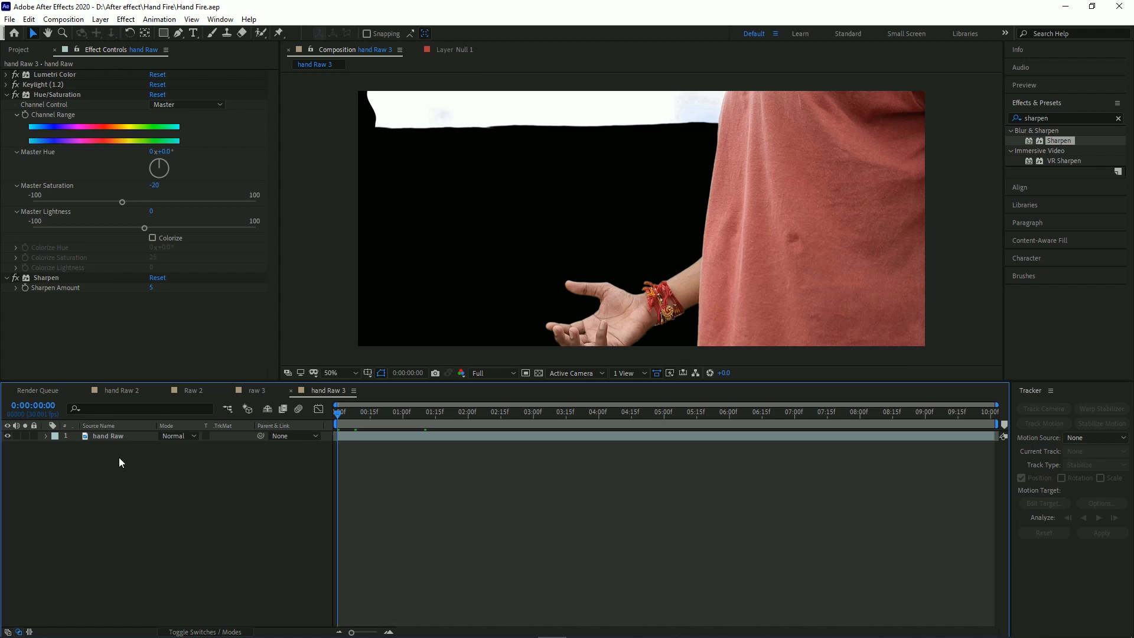
# Create a white 1920 x 864 px solid named Bg and place it beneath the hand Raw layer.
pyautogui.rightClick(119, 458)
pyautogui.moveTo(173, 466)
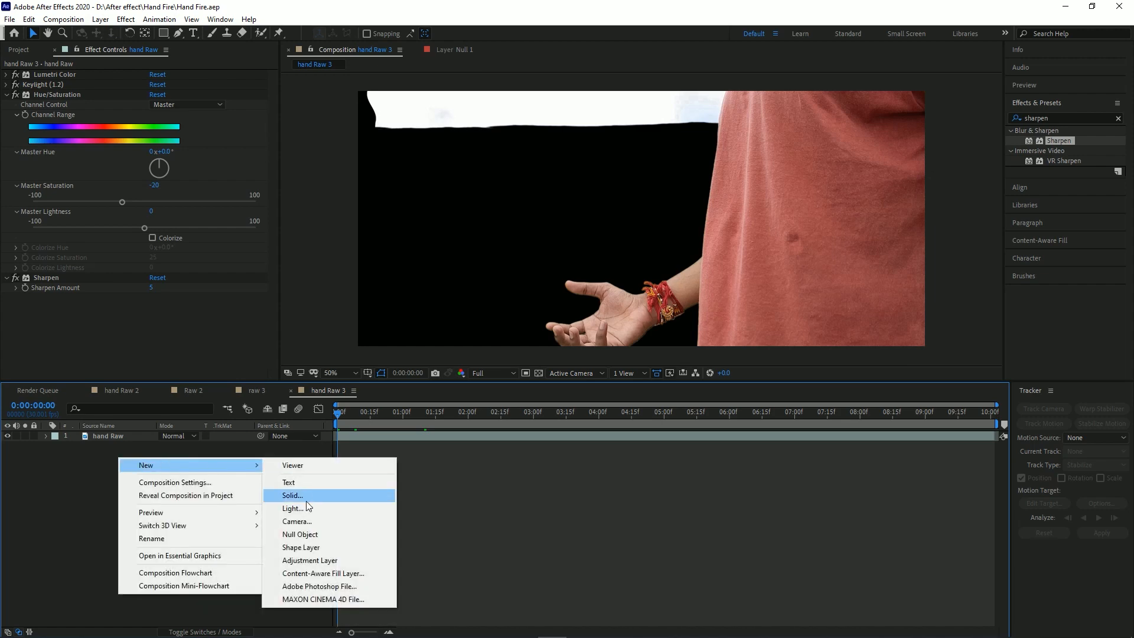
pyautogui.click(305, 497)
pyautogui.click(242, 310)
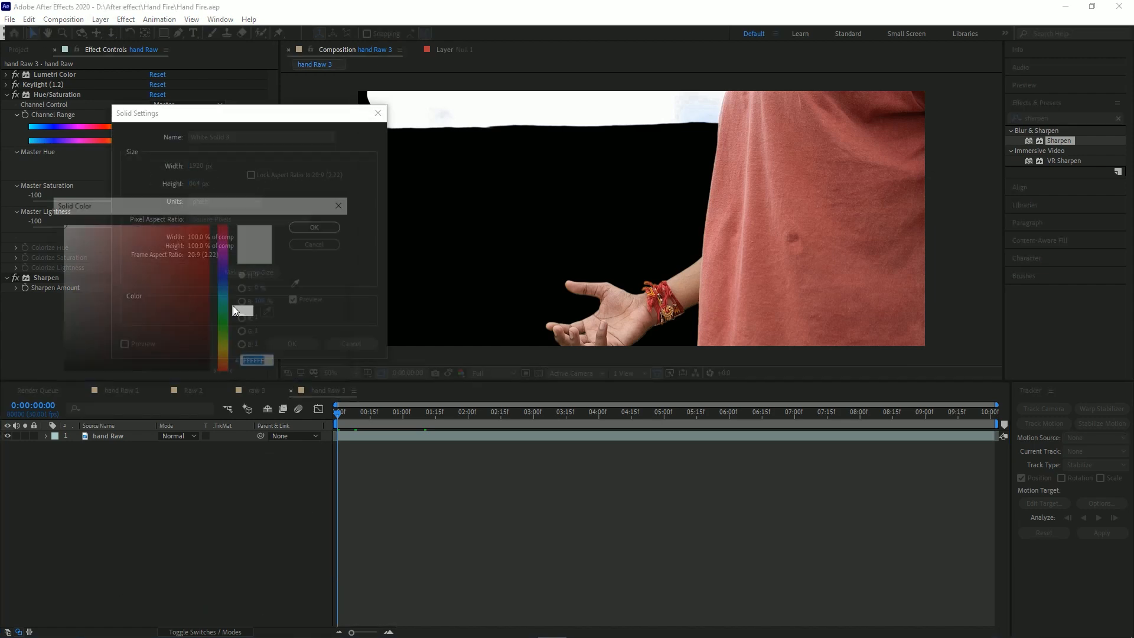
pyautogui.click(319, 225)
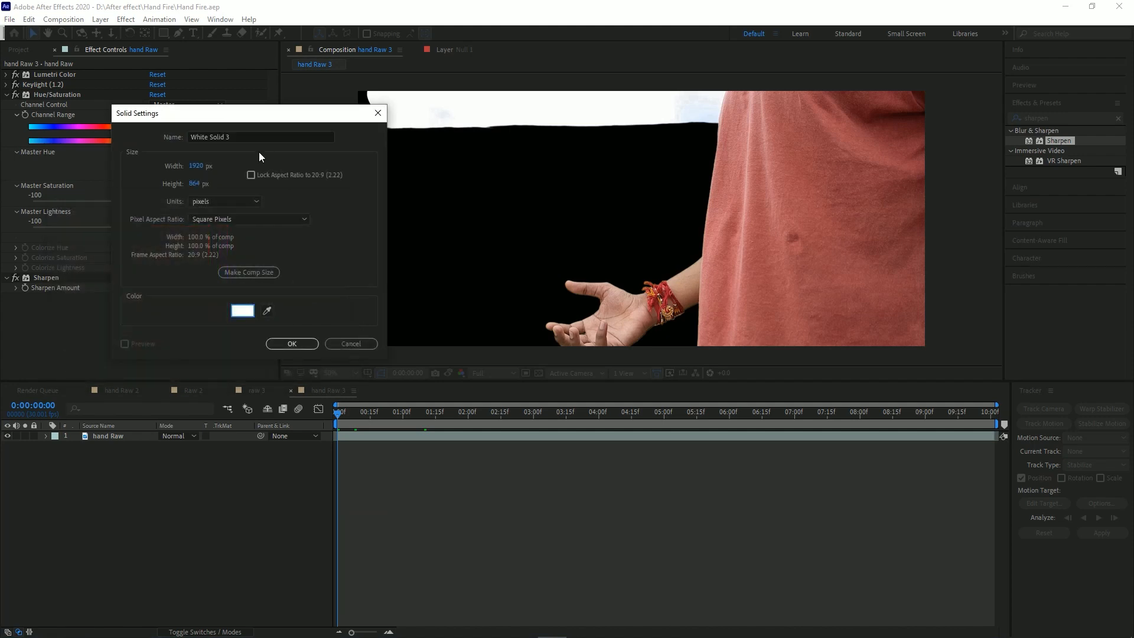
pyautogui.write('B')
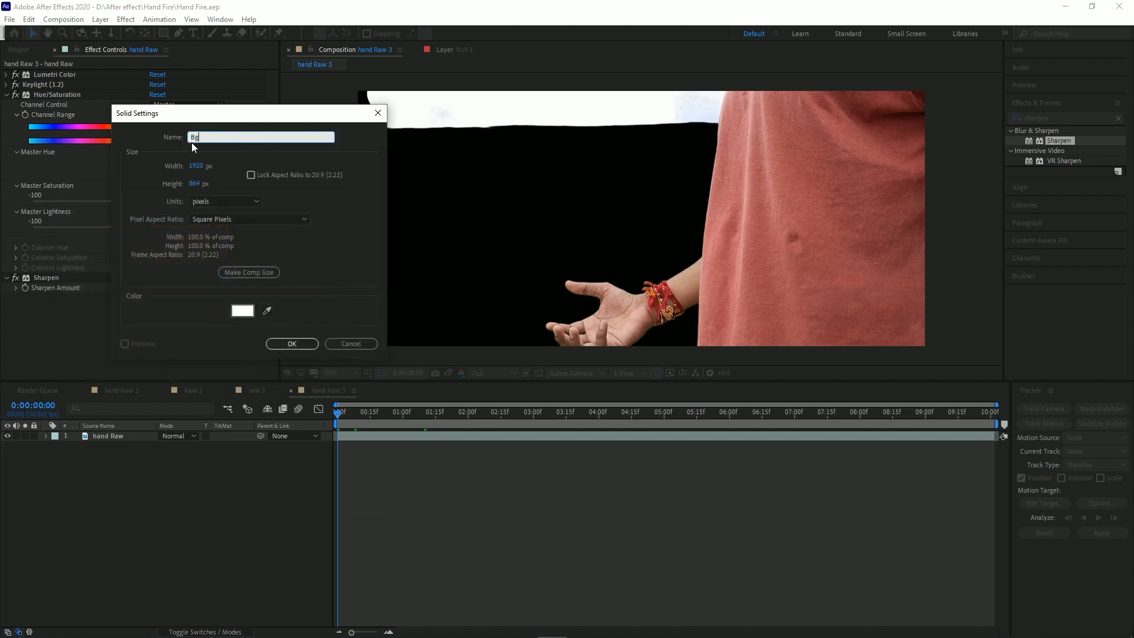
pyautogui.write('g')
pyautogui.click(292, 344)
pyautogui.moveTo(112, 440); pyautogui.dragTo(123, 460)
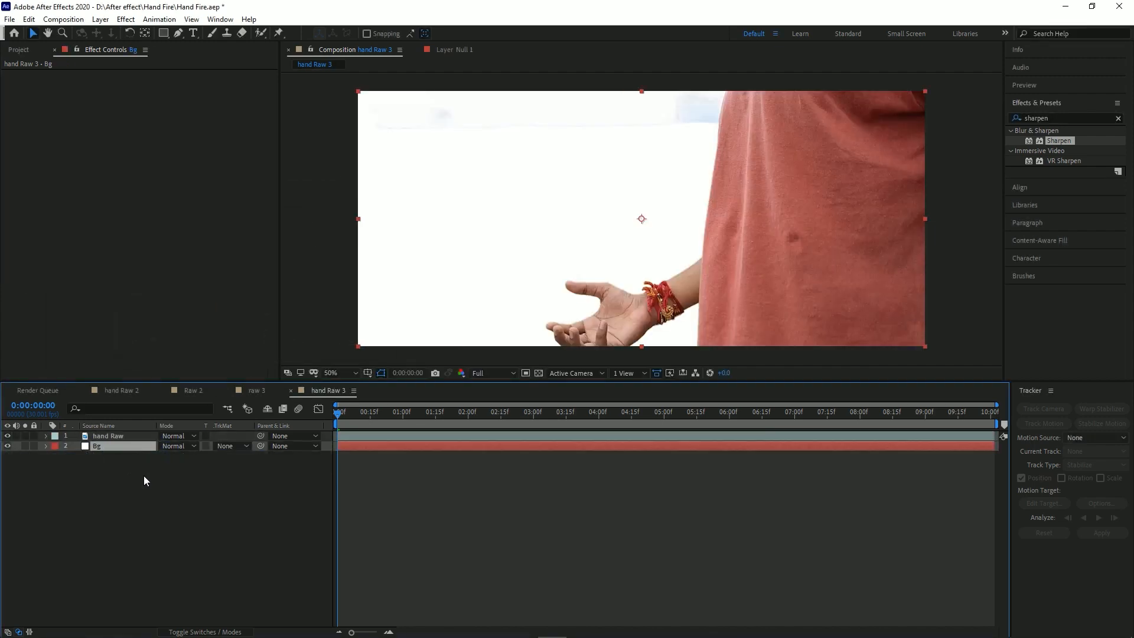
# Preview the hand footage over the white Bg at Half resolution and scrub to about 3 seconds.
pyautogui.click(144, 477)
pyautogui.press('space')
pyautogui.moveTo(426, 418); pyautogui.dragTo(507, 417)
pyautogui.click(495, 374)
pyautogui.click(498, 416)
pyautogui.moveTo(528, 416); pyautogui.dragTo(265, 479)
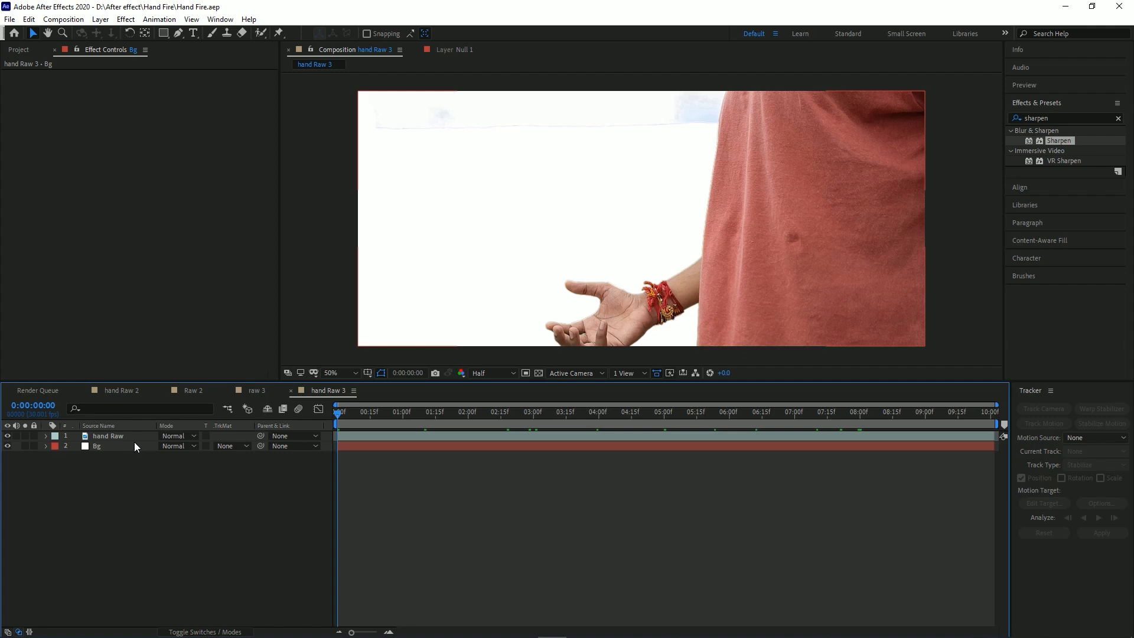
pyautogui.moveTo(376, 413); pyautogui.dragTo(542, 423)
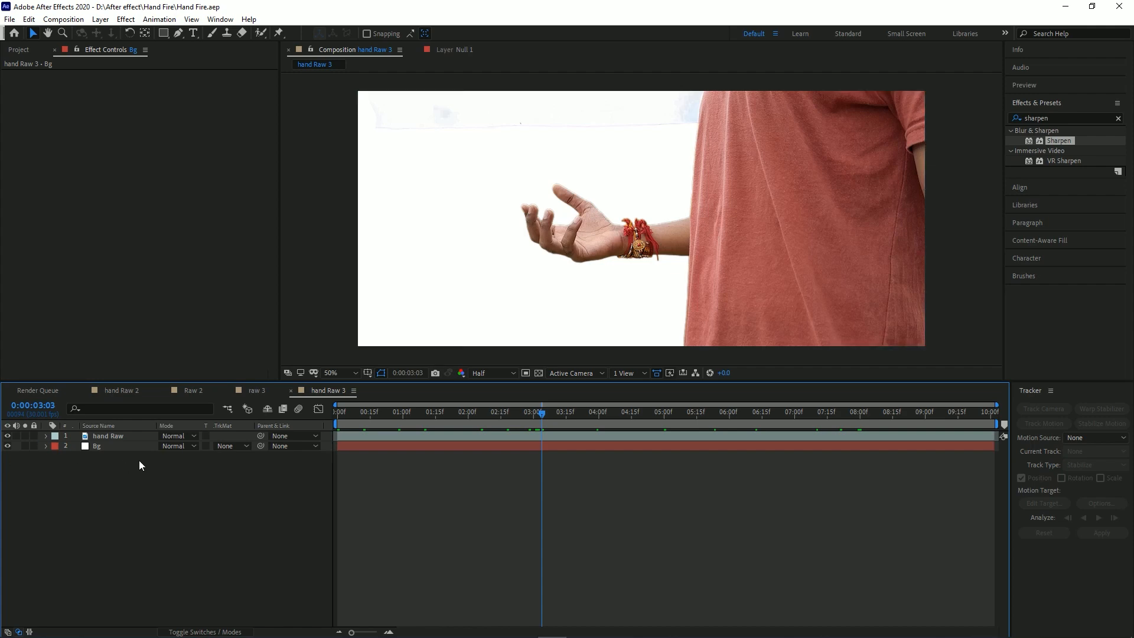
# Create a null object at the top of the hand Raw 3 composition and rename it hand track.
pyautogui.click(123, 436)
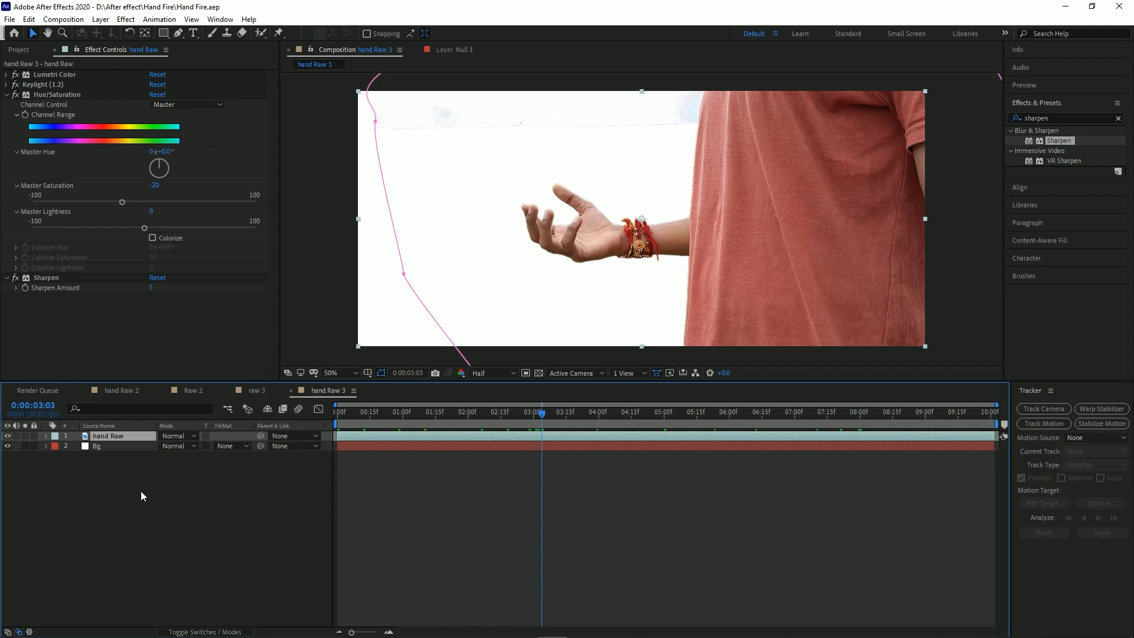
pyautogui.click(165, 491)
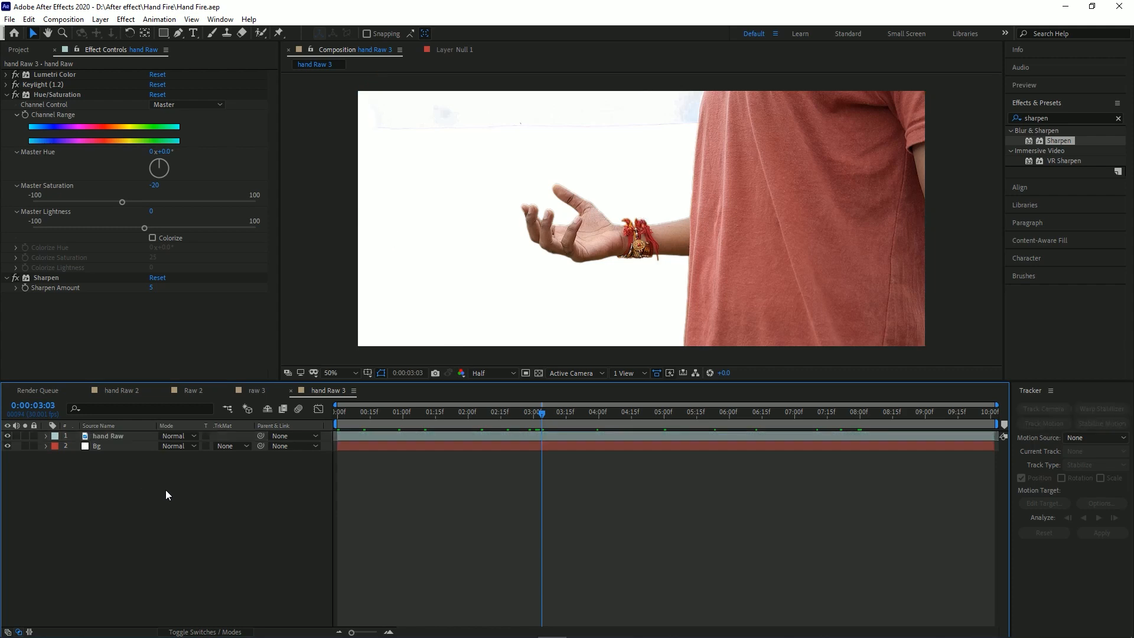
pyautogui.rightClick(108, 474)
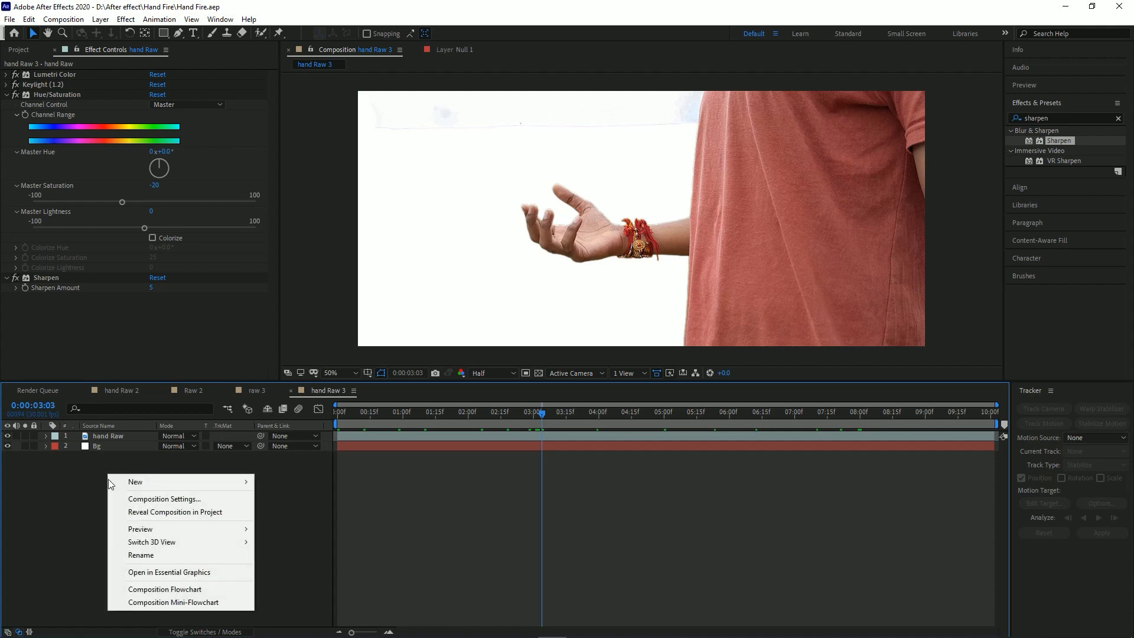
pyautogui.moveTo(139, 482)
pyautogui.click(100, 19)
pyautogui.moveTo(112, 35)
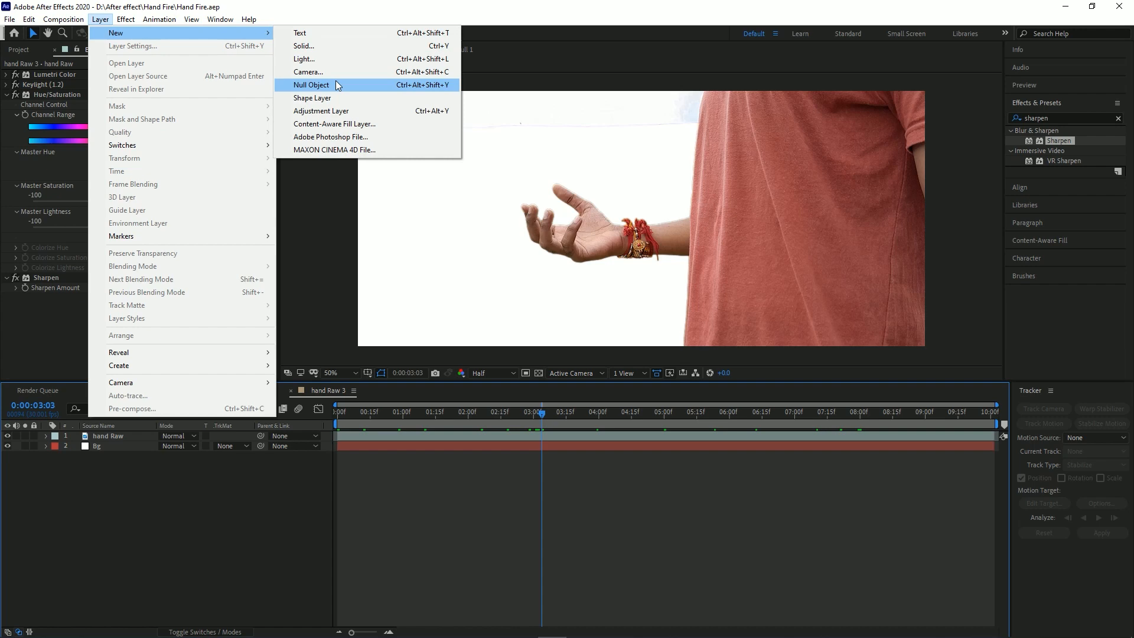
pyautogui.click(335, 83)
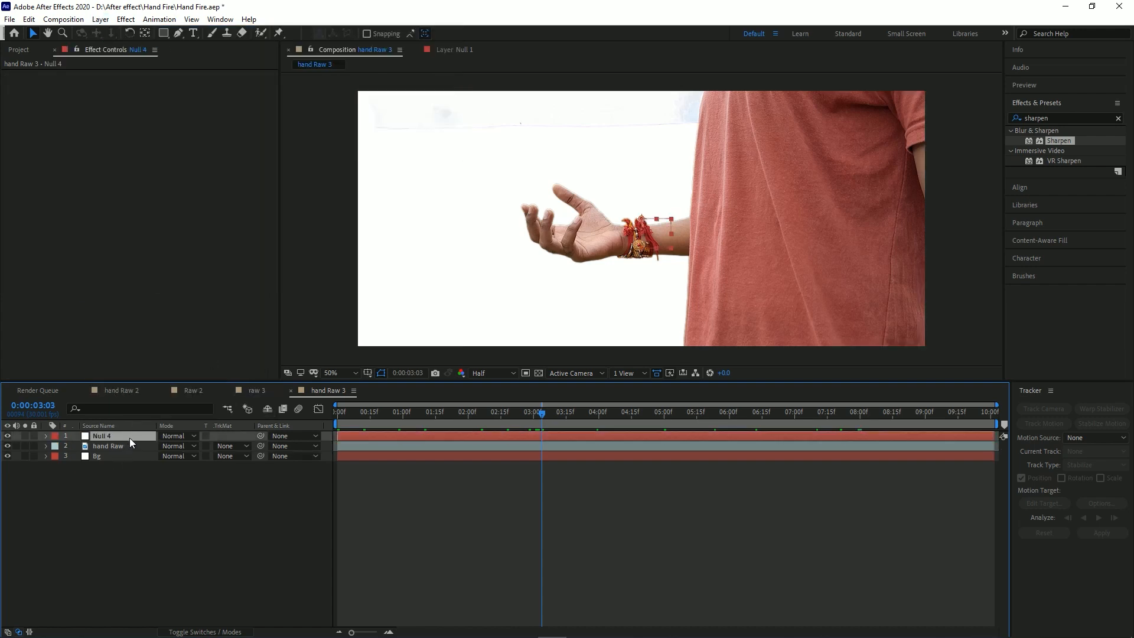
pyautogui.press('Return')
pyautogui.write('hand track')
pyautogui.press('Return')
# Add Boris FX Mocha tracking to the hand Raw layer and try to launch Mocha AE.
pyautogui.click(123, 445)
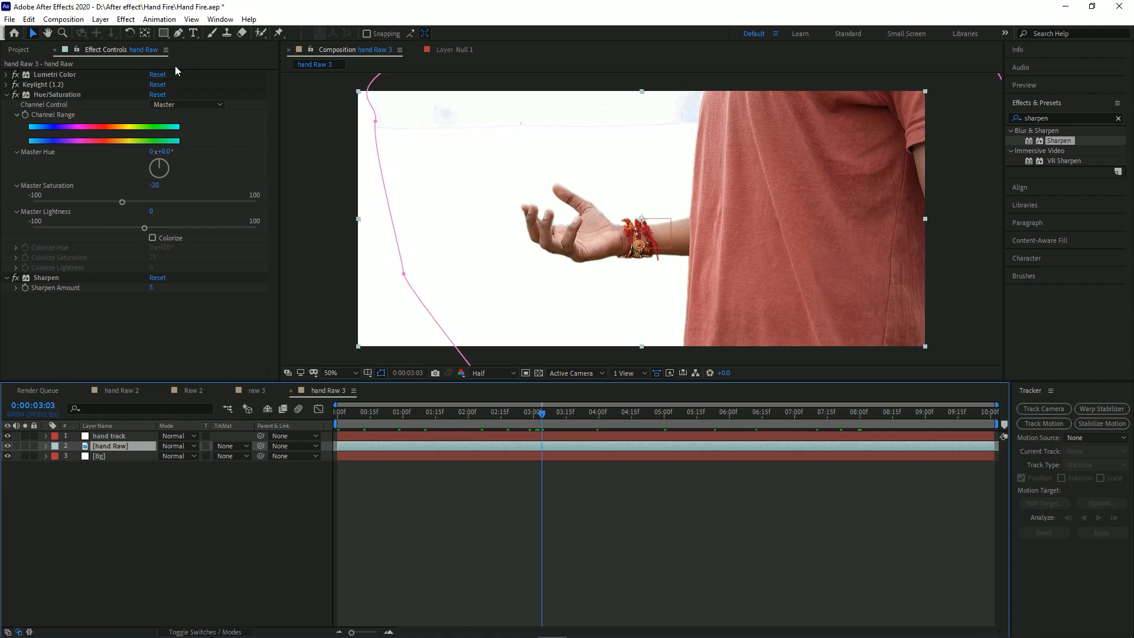
pyautogui.click(160, 20)
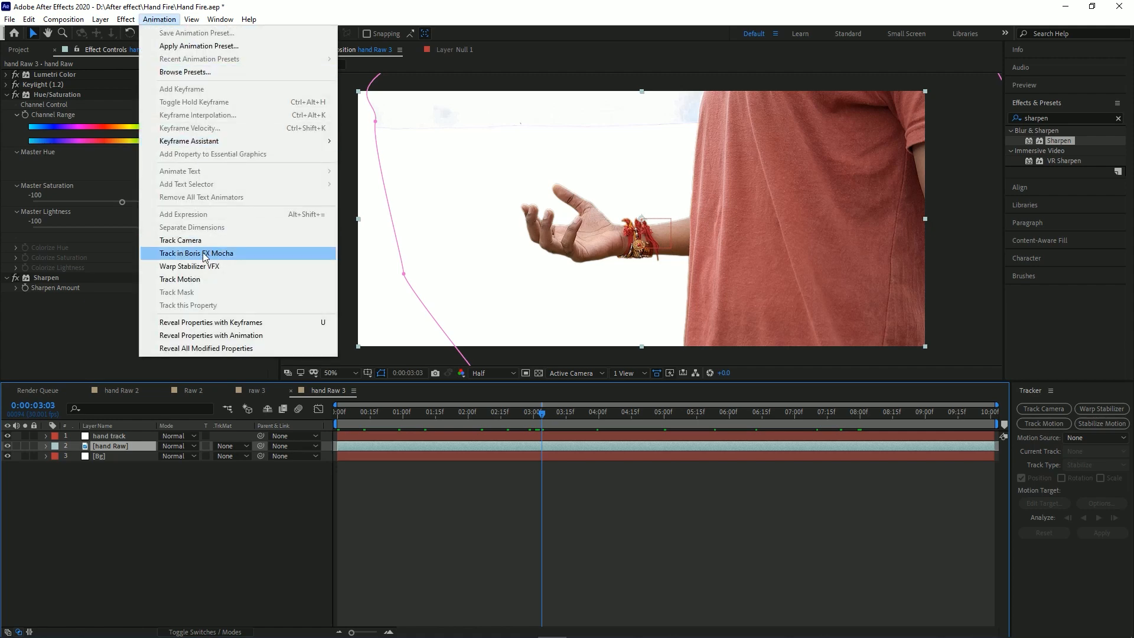
pyautogui.click(231, 257)
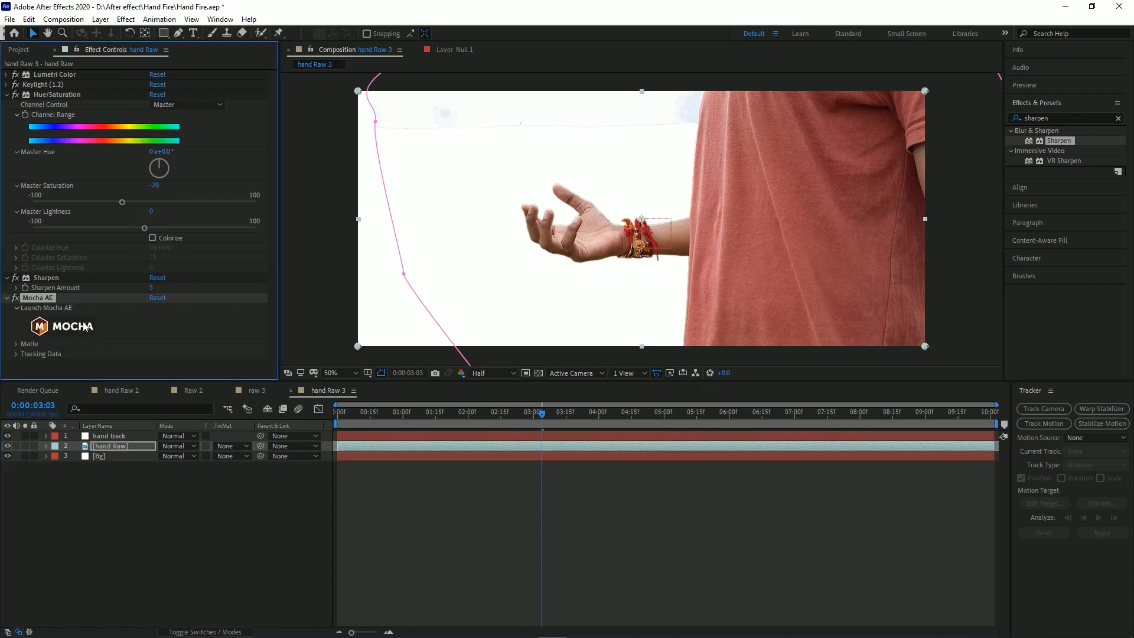
pyautogui.click(86, 326)
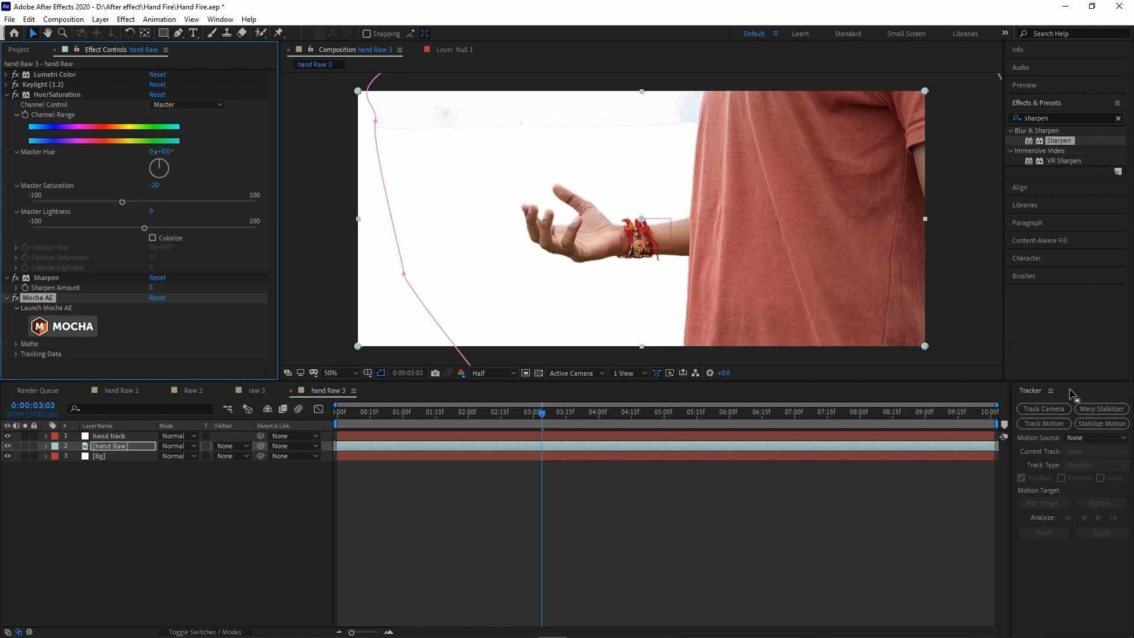
pyautogui.moveTo(1010, 399)
pyautogui.mouseDown()
pyautogui.moveTo(978, 399)
pyautogui.moveTo(1009, 400)
pyautogui.moveTo(999, 401)
pyautogui.mouseUp()
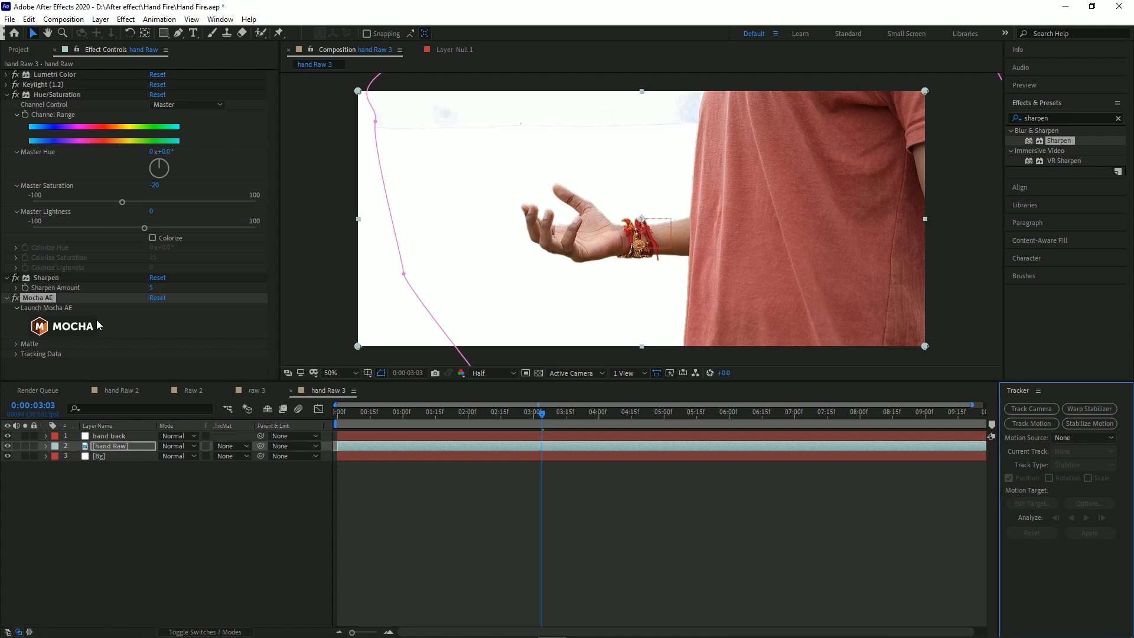
pyautogui.click(66, 328)
pyautogui.click(694, 255)
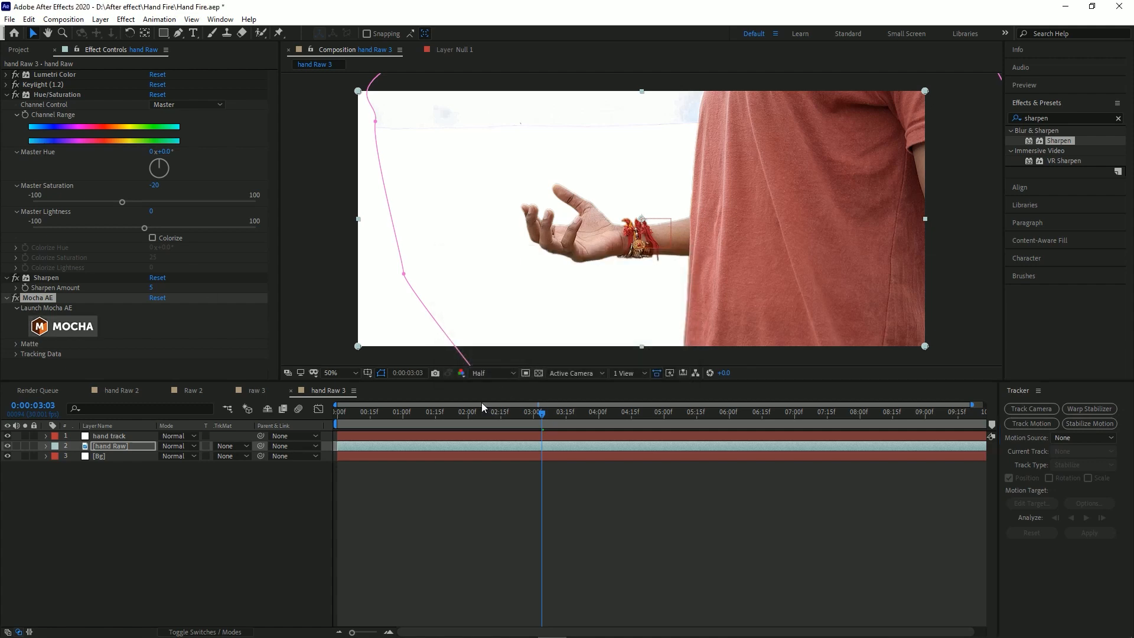
# Set the composition preview resolution to Full and save the project.
pyautogui.click(489, 373)
pyautogui.click(496, 405)
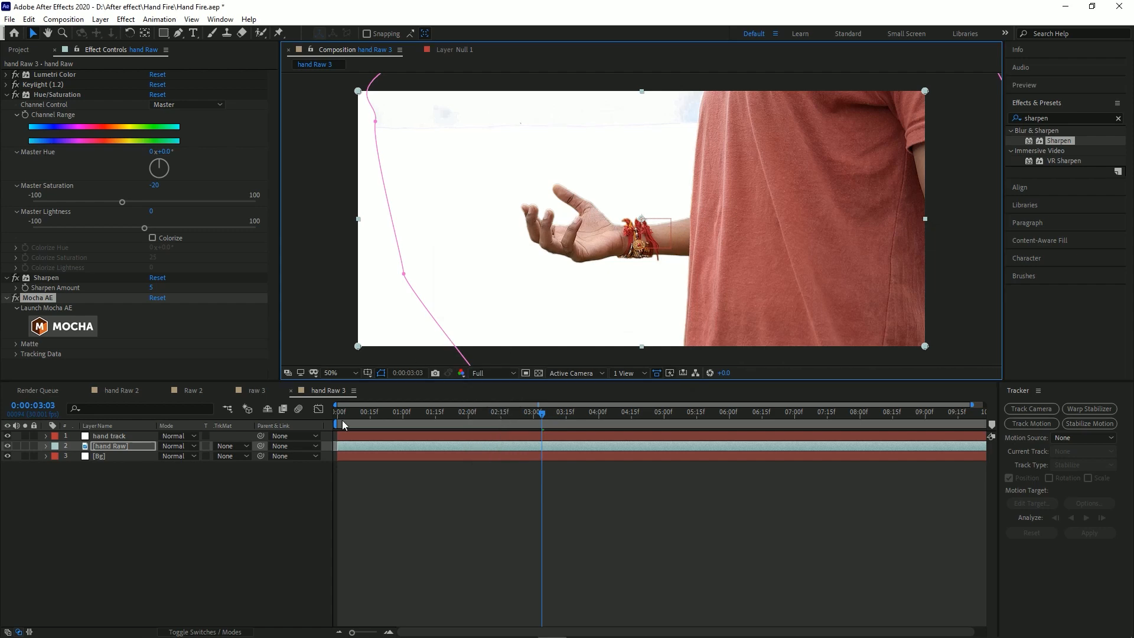
pyautogui.click(36, 507)
pyautogui.hotkey('ctrl', 's')
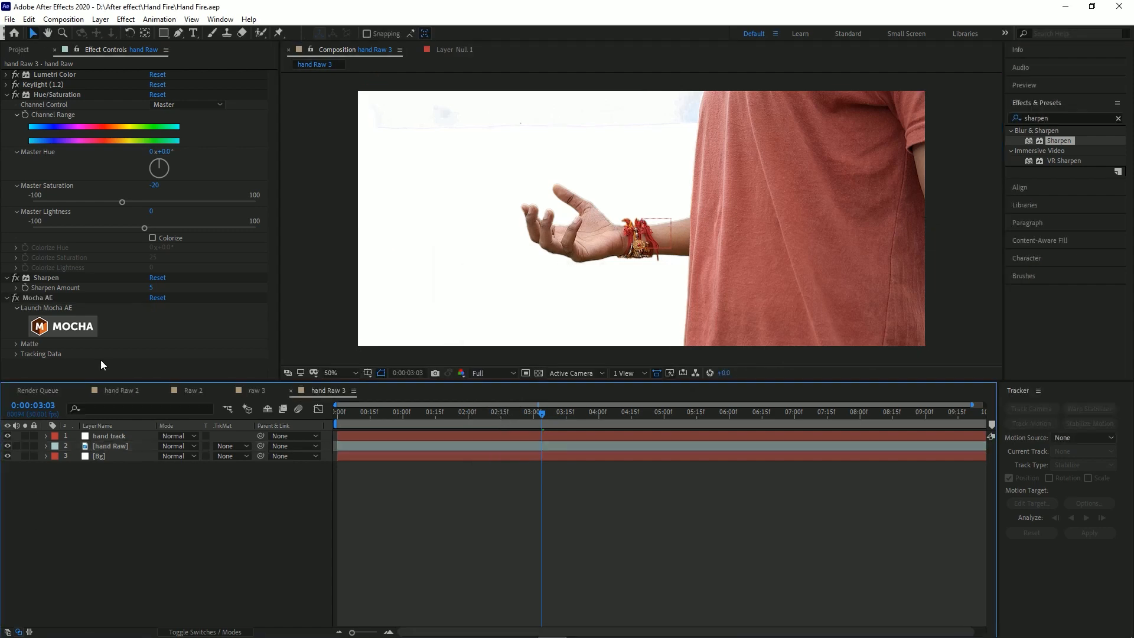
# Launch Mocha AE from the effect on the hand Raw layer.
pyautogui.click(74, 330)
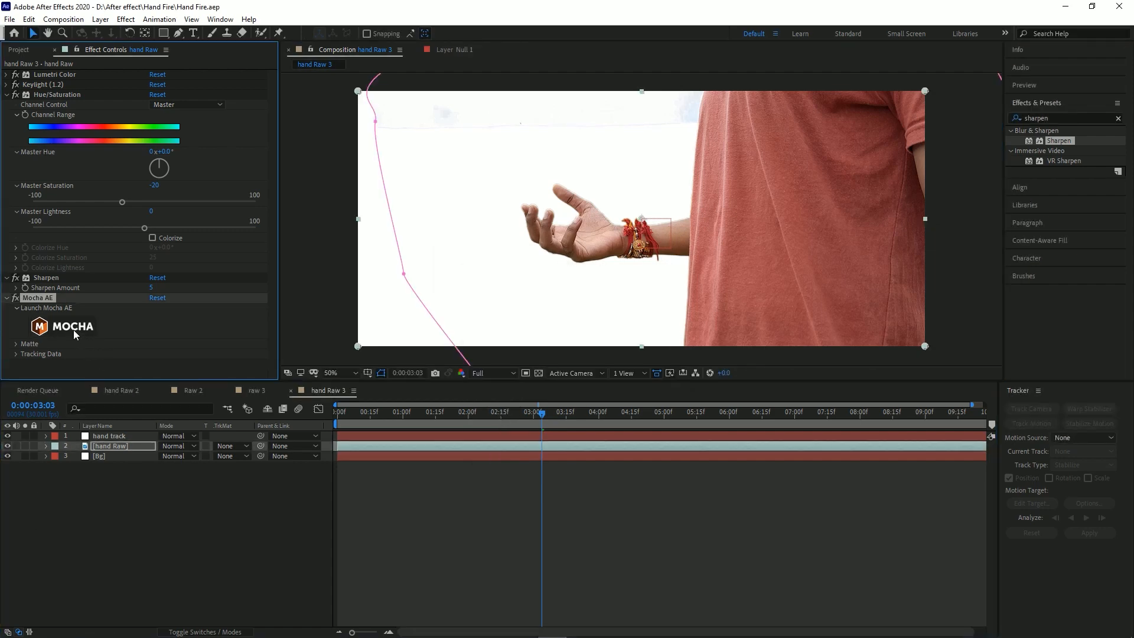
pyautogui.click(73, 328)
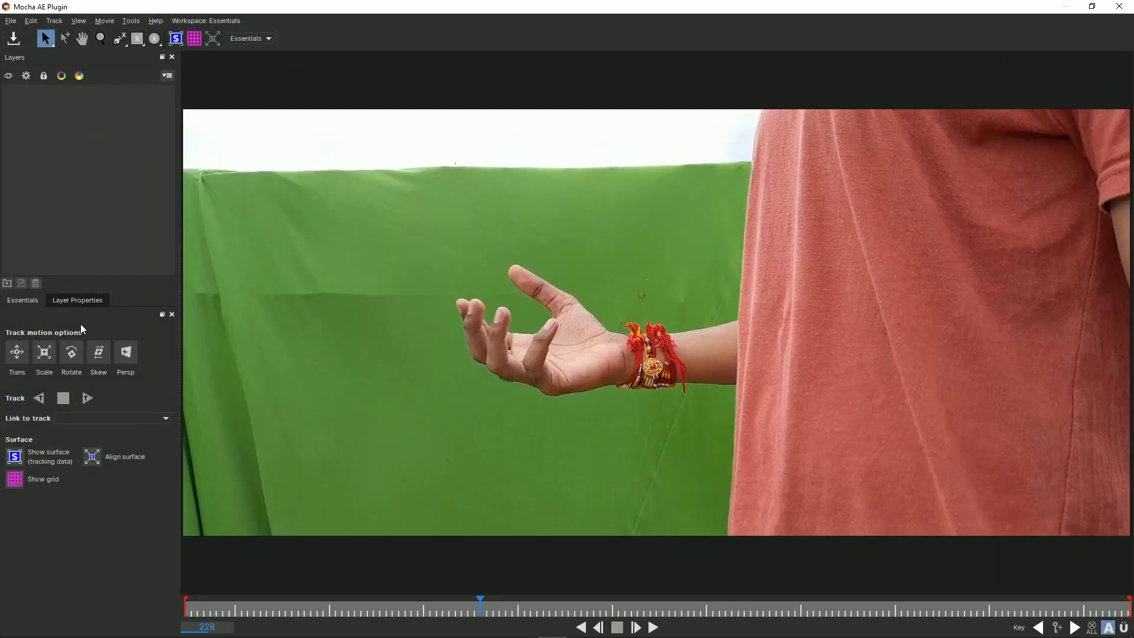
pyautogui.click(120, 39)
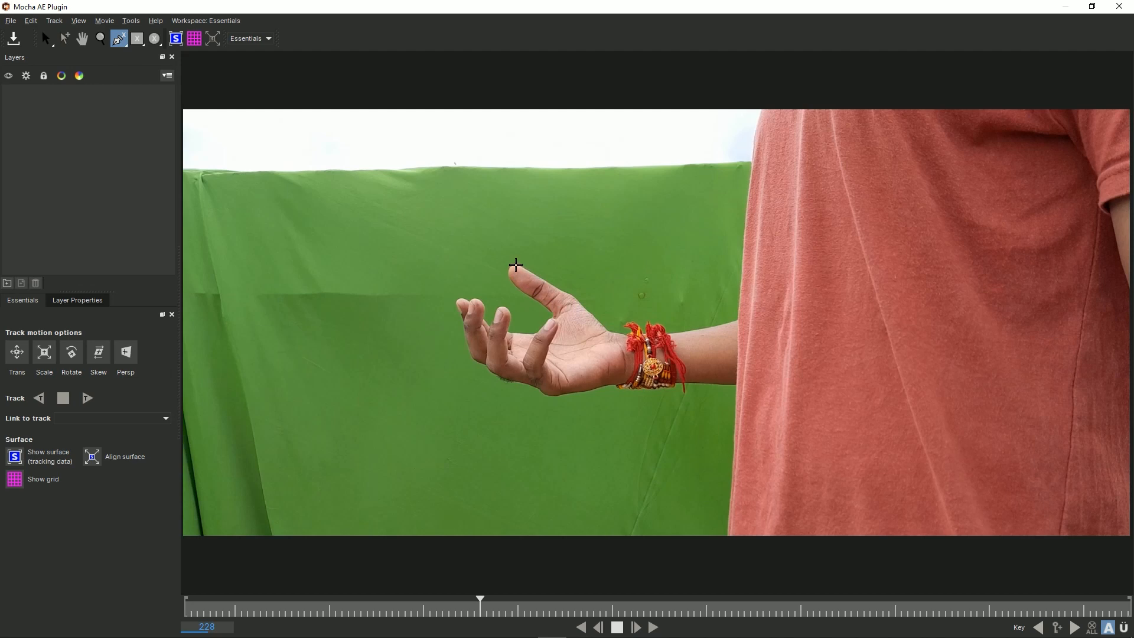
pyautogui.click(515, 264)
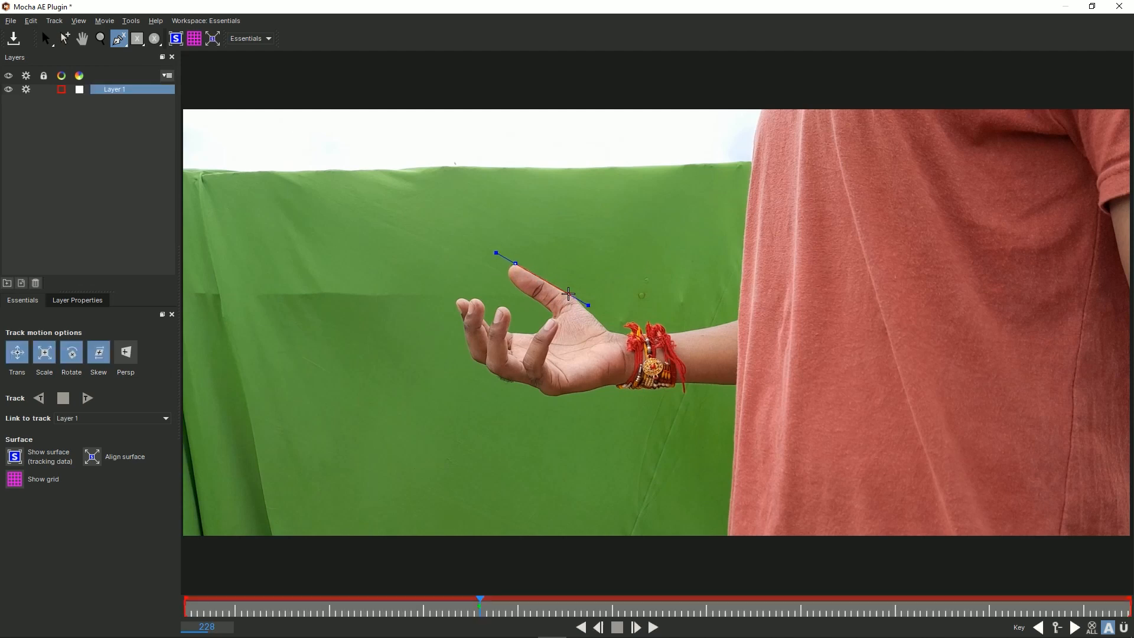
pyautogui.click(604, 325)
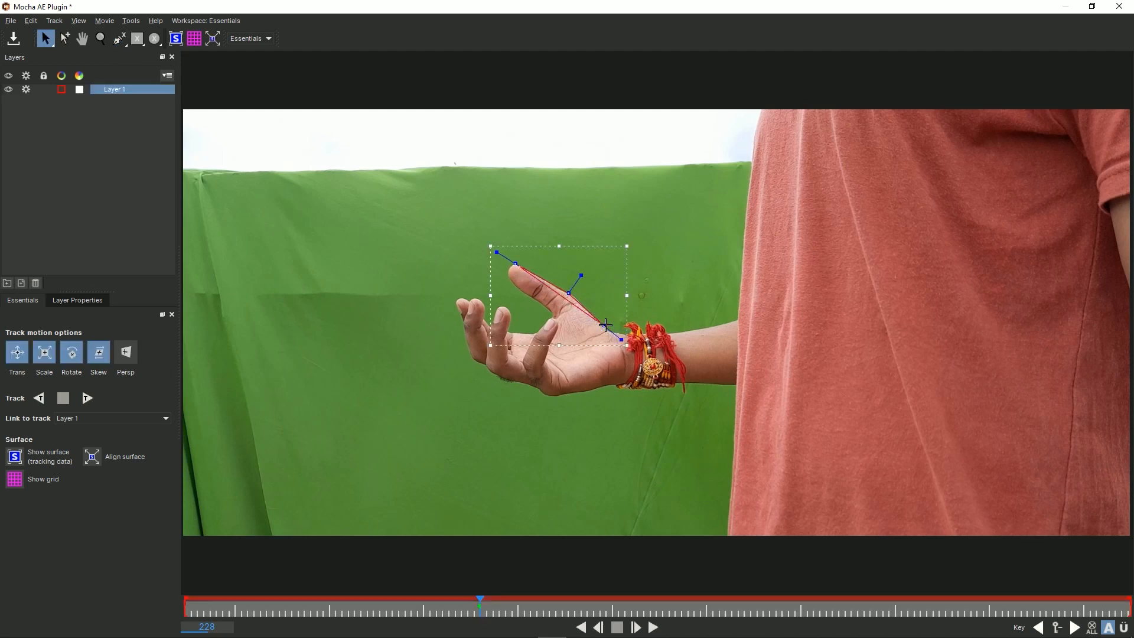
pyautogui.hotkey('ctrl', 'z')
pyautogui.hotkey('ctrl', 'z')
pyautogui.hotkey('ctrl', 'z')
pyautogui.hotkey('ctrl', 'z')
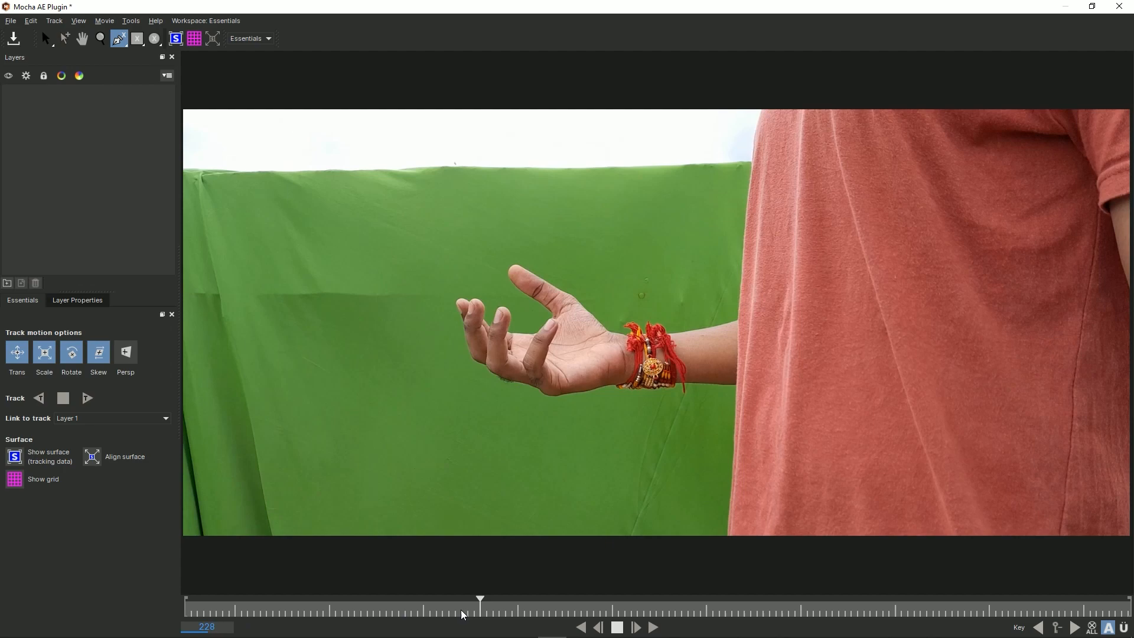
# Go to the first frame of the clip and draw a closed X-Spline around the palm, fingers and wrist bracelet.
pyautogui.click(46, 39)
pyautogui.moveTo(477, 610); pyautogui.dragTo(392, 611)
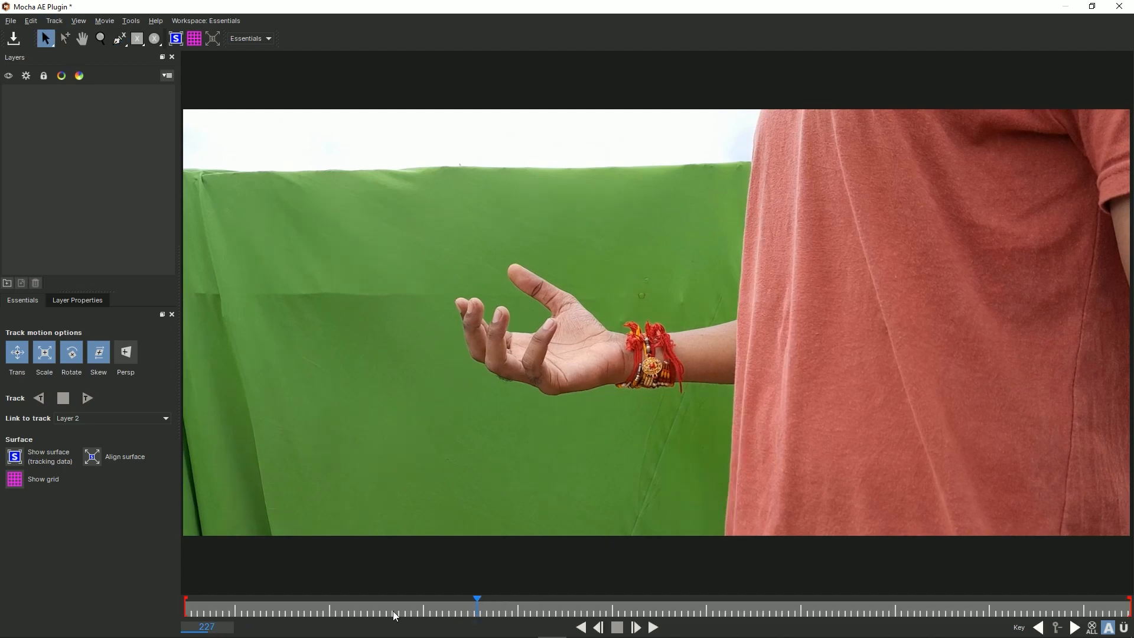
pyautogui.moveTo(281, 612); pyautogui.dragTo(184, 612)
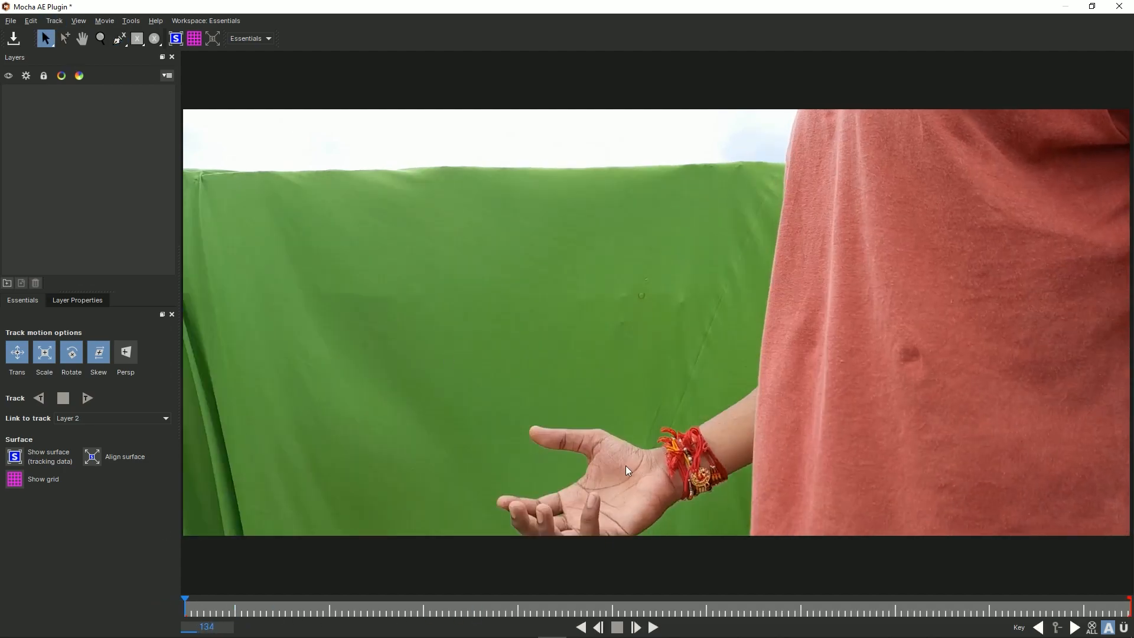
pyautogui.click(118, 40)
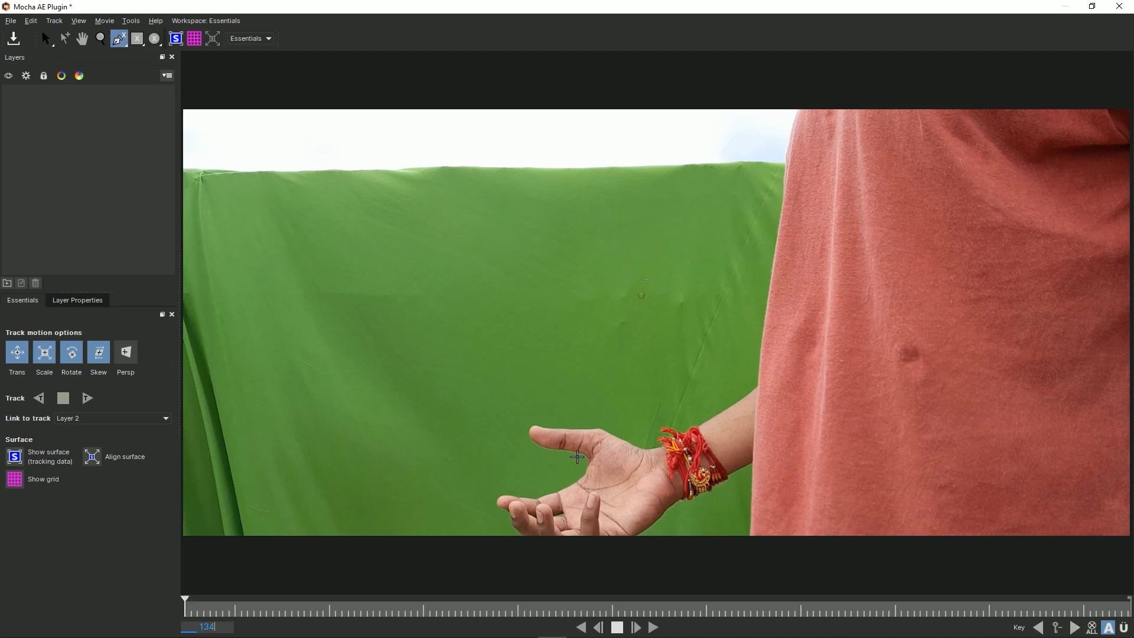
pyautogui.click(536, 426)
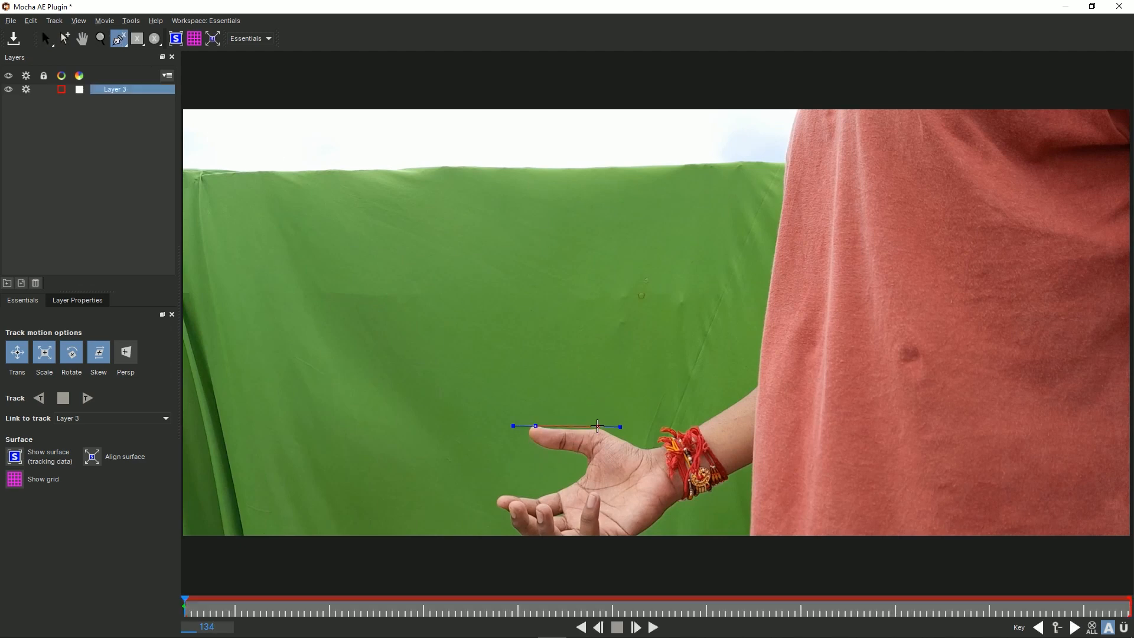
pyautogui.click(599, 429)
pyautogui.click(648, 459)
pyautogui.click(699, 425)
pyautogui.click(732, 481)
pyautogui.click(668, 510)
pyautogui.click(519, 534)
pyautogui.click(502, 503)
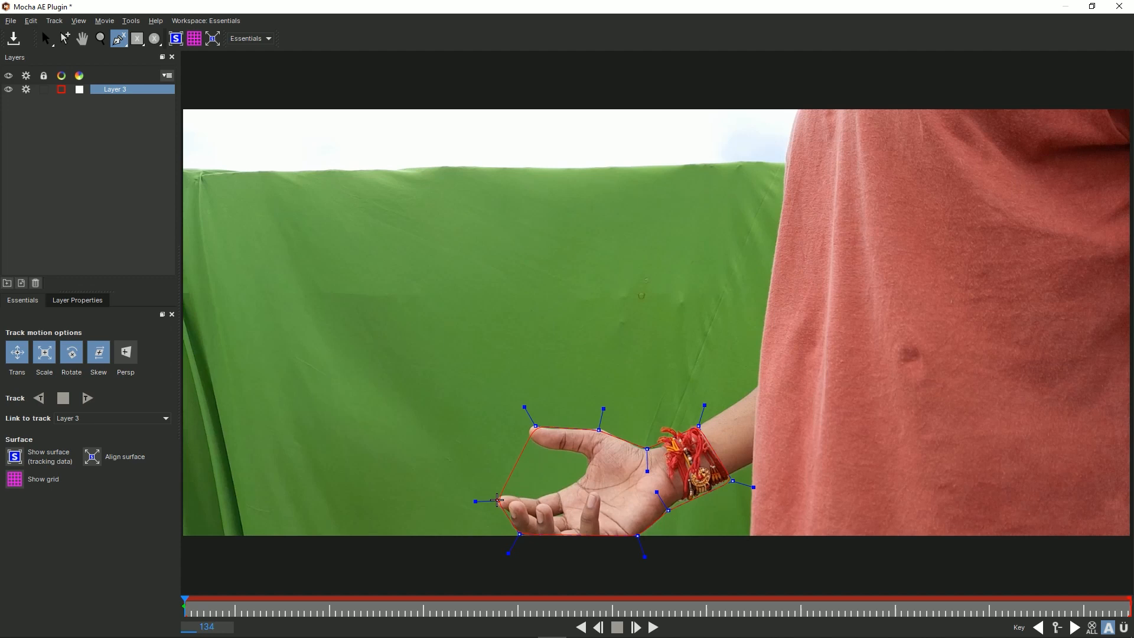
pyautogui.click(591, 463)
pyautogui.rightClick(592, 463)
pyautogui.press('s')
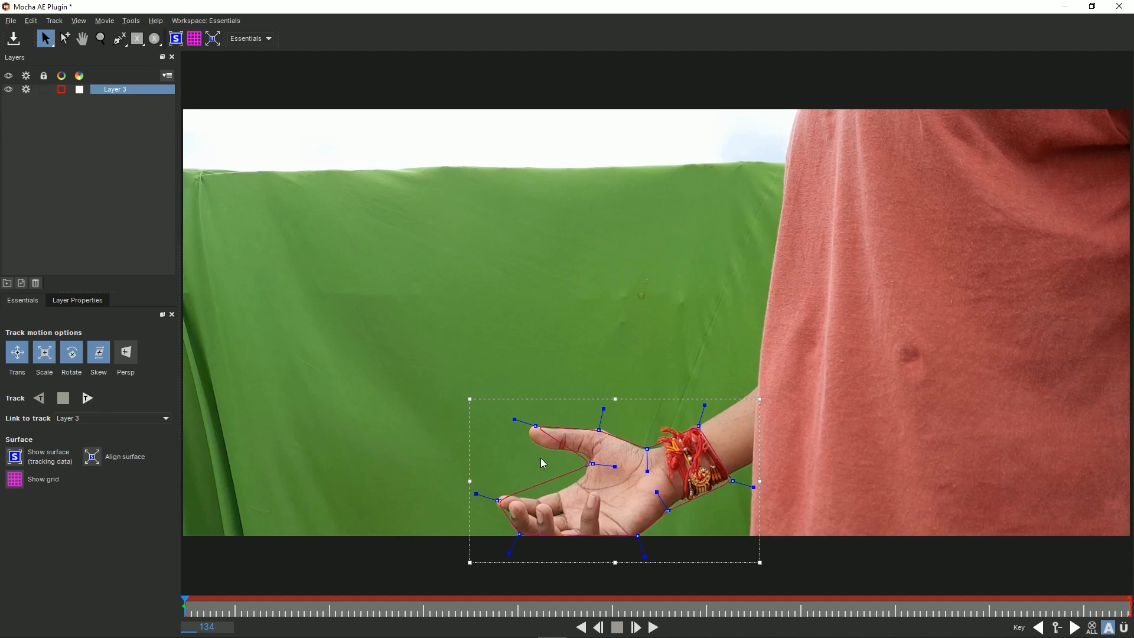
# Shift the spline point at the thumb tip slightly outward and track Layer 3 forward to the end of the clip.
pyautogui.moveTo(535, 426); pyautogui.dragTo(528, 426)
pyautogui.click(592, 464)
pyautogui.click(86, 397)
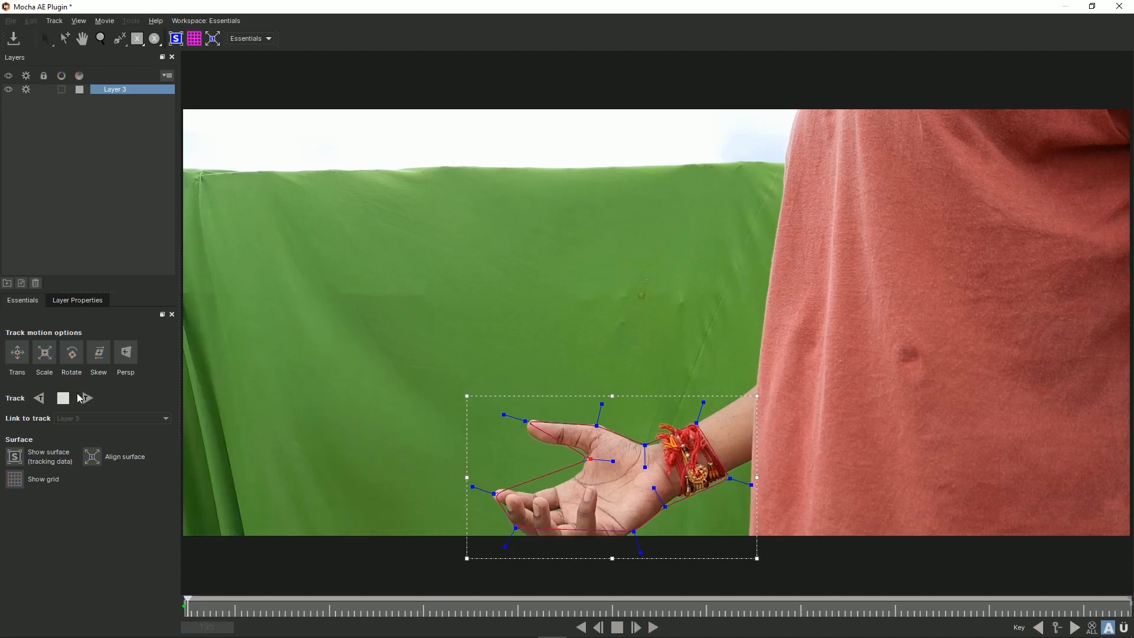
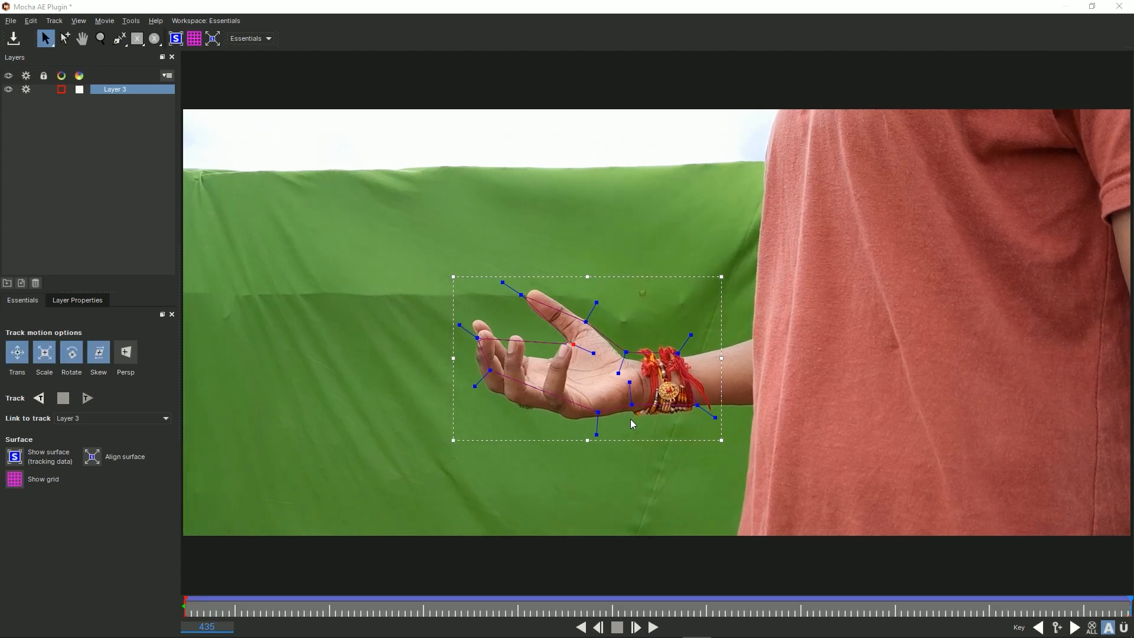
# Scrub through the tracked hand shape, save the Mocha project and return to After Effects.
pyautogui.moveTo(214, 615); pyautogui.dragTo(557, 614)
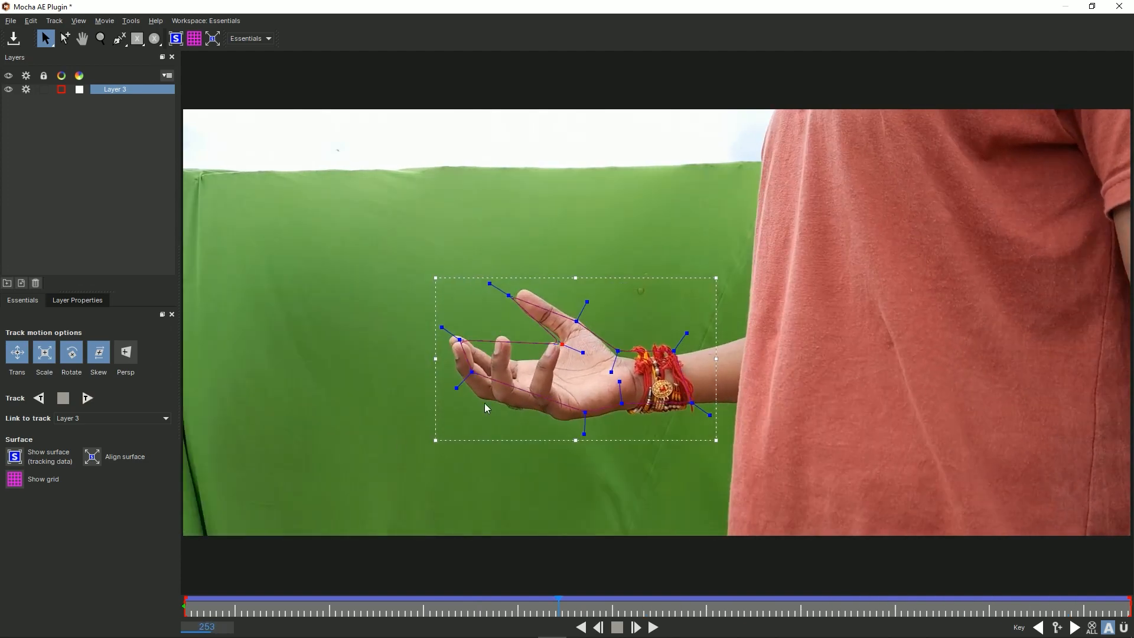
pyautogui.click(13, 39)
pyautogui.click(1120, 7)
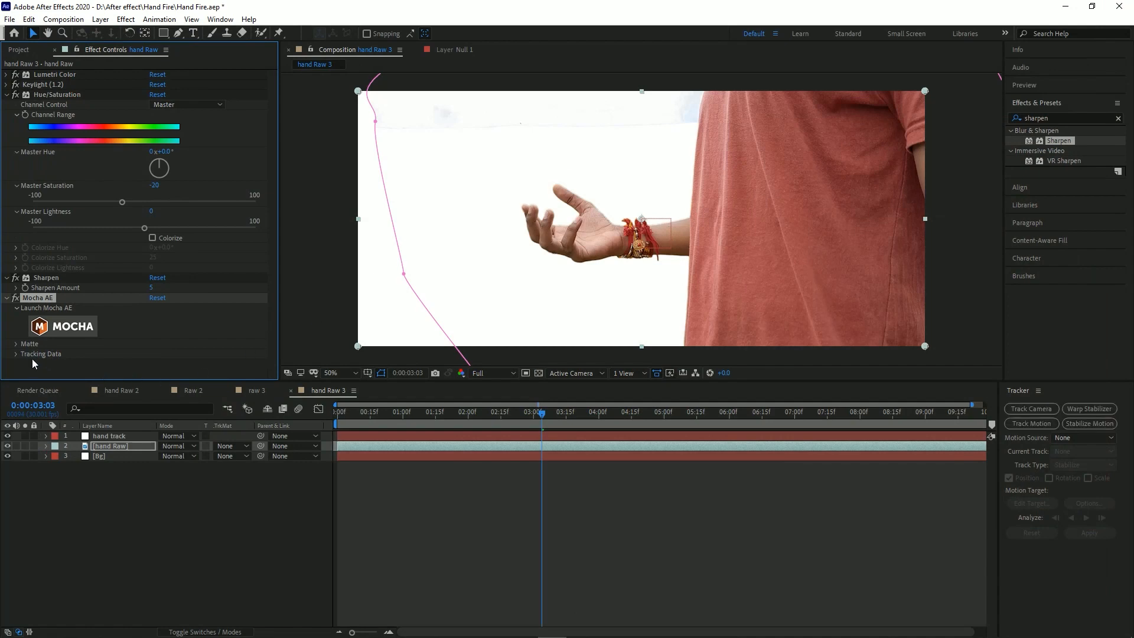
# Create track data for the Mocha AE effect on hand Raw from Layer 3.
pyautogui.click(18, 353)
pyautogui.scroll(-3, 65, 333)
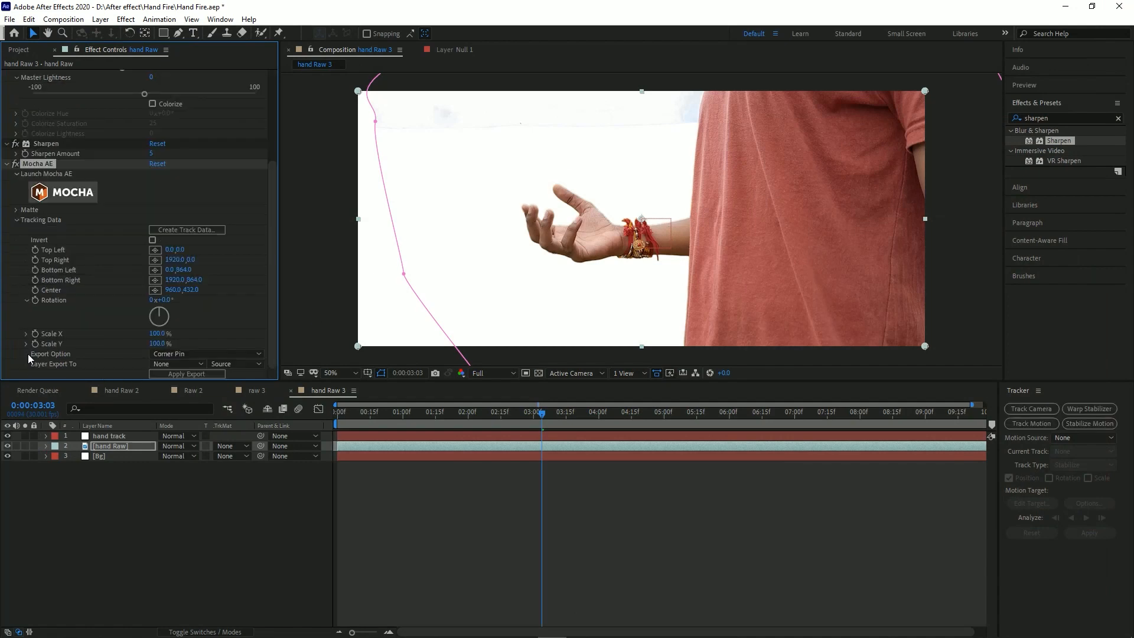
pyautogui.click(201, 230)
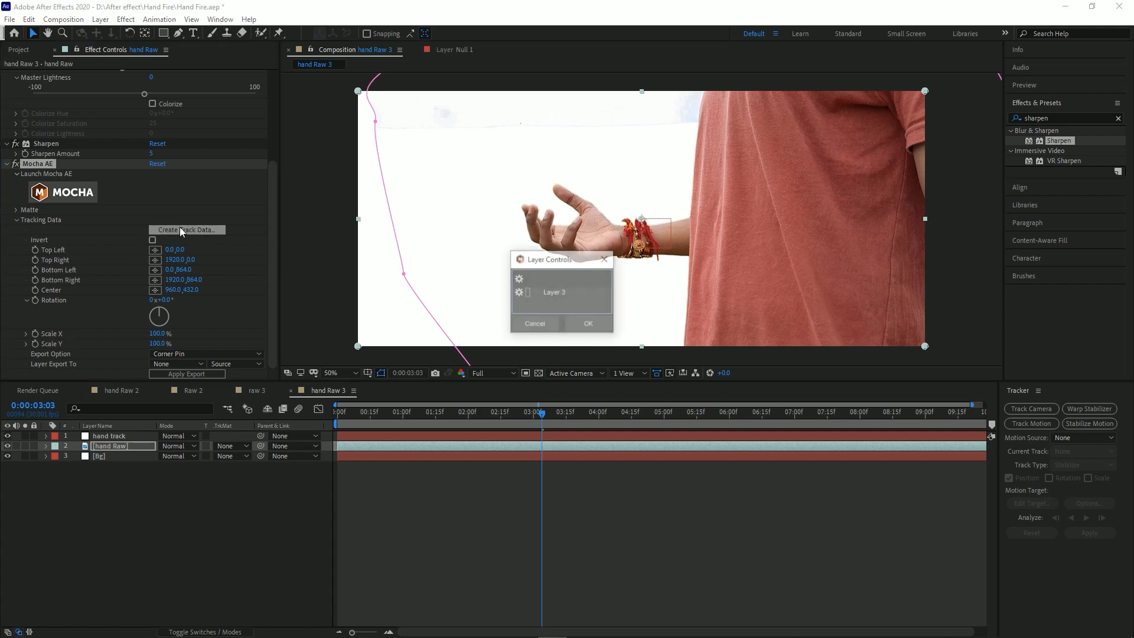
pyautogui.click(553, 296)
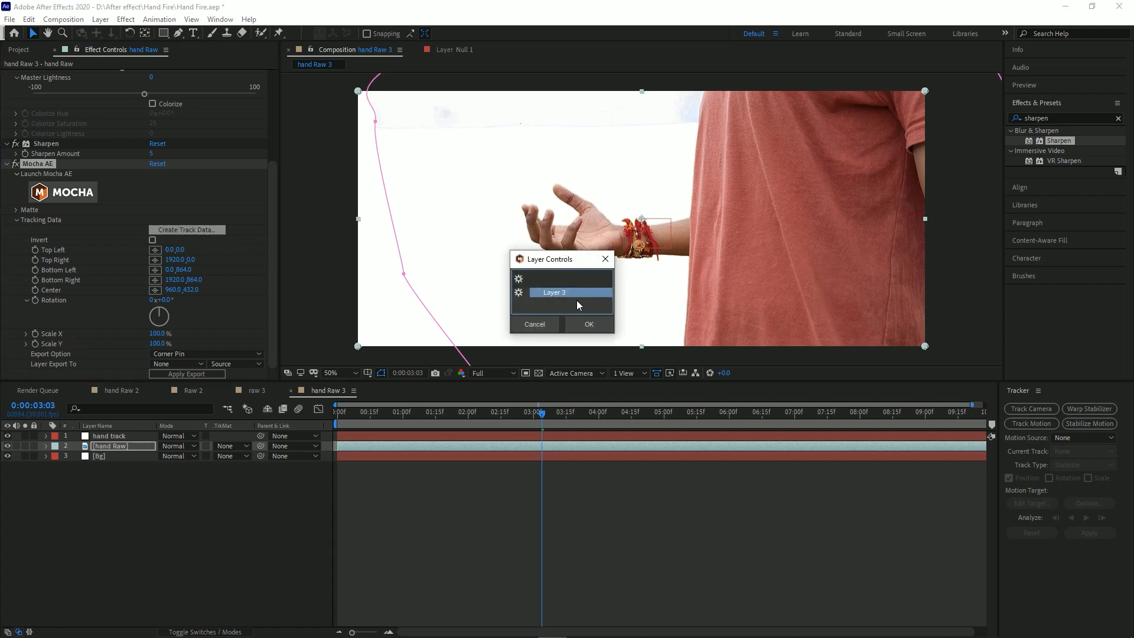
pyautogui.click(589, 325)
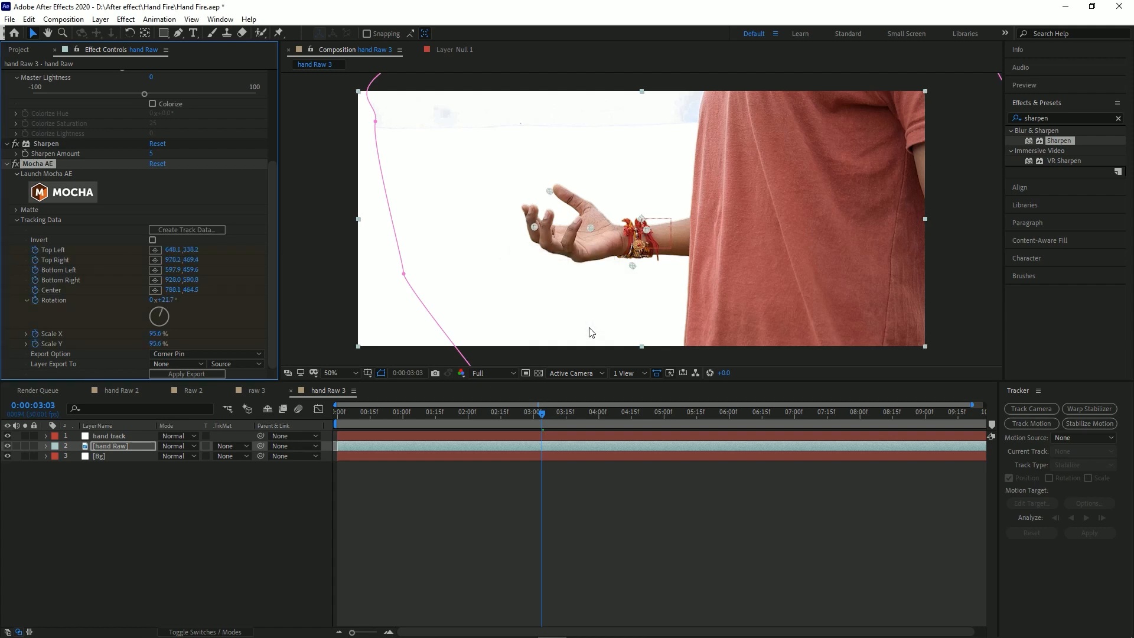
# Save the project and set the export option of Mocha AE on hand Raw to Transform.
pyautogui.hotkey('ctrl', 's')
pyautogui.press(',')
pyautogui.press('.')
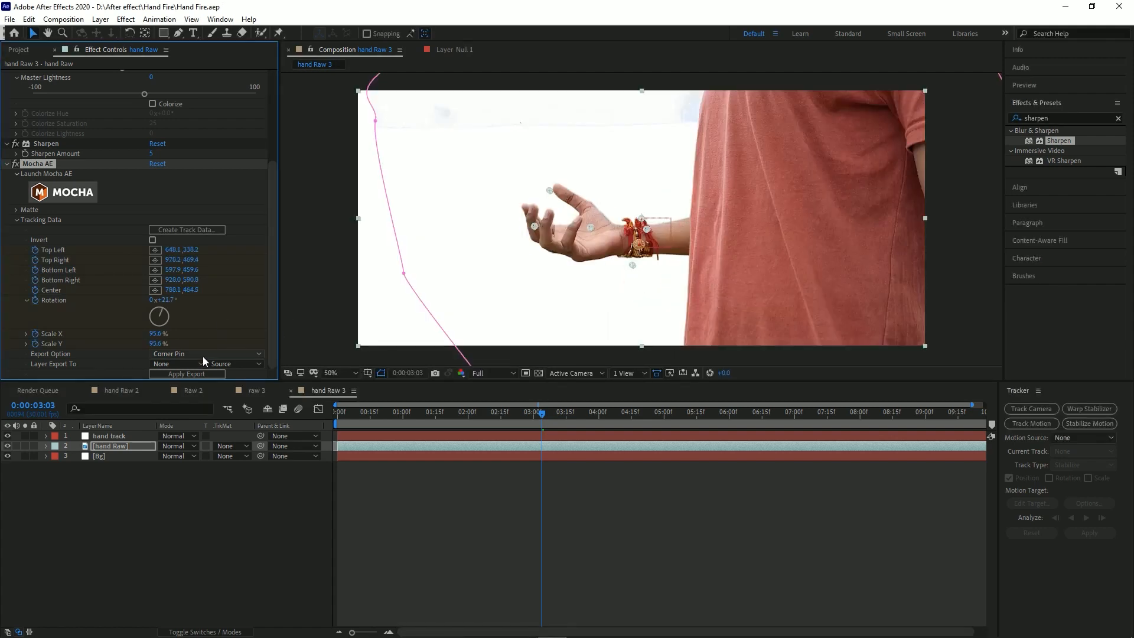
pyautogui.click(161, 353)
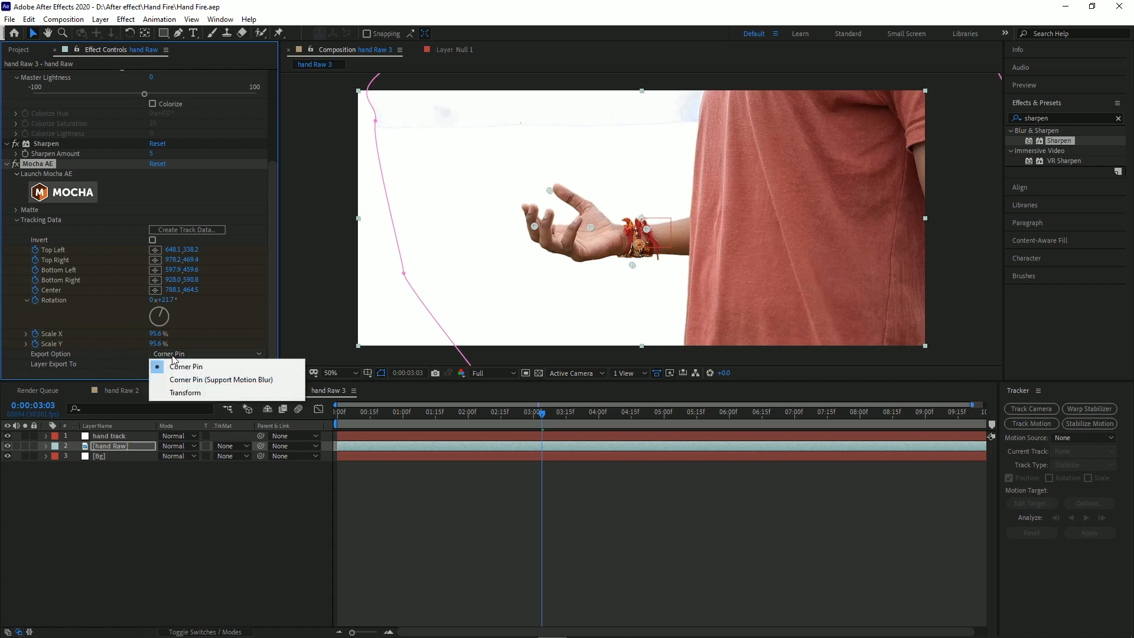
pyautogui.click(190, 388)
pyautogui.click(191, 356)
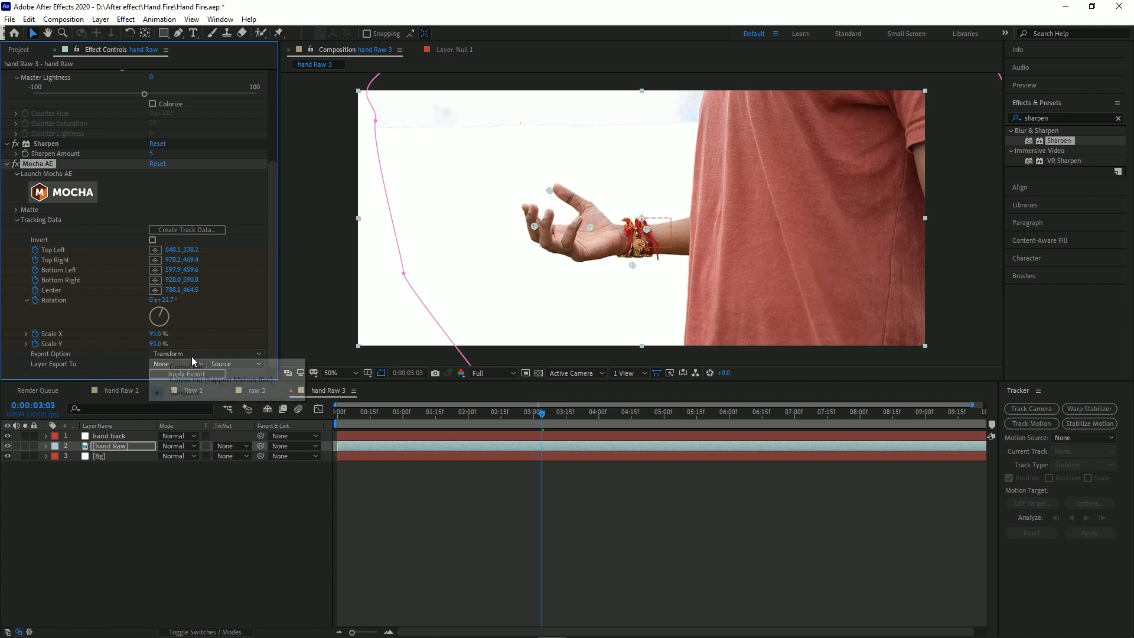
pyautogui.click(186, 353)
pyautogui.click(186, 352)
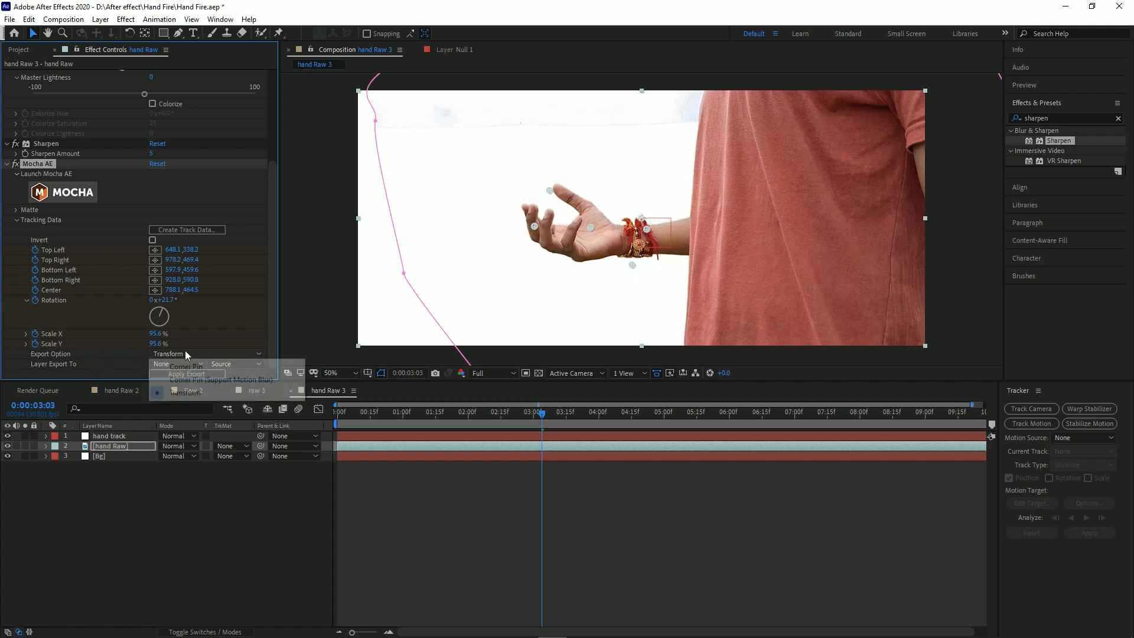
pyautogui.click(197, 393)
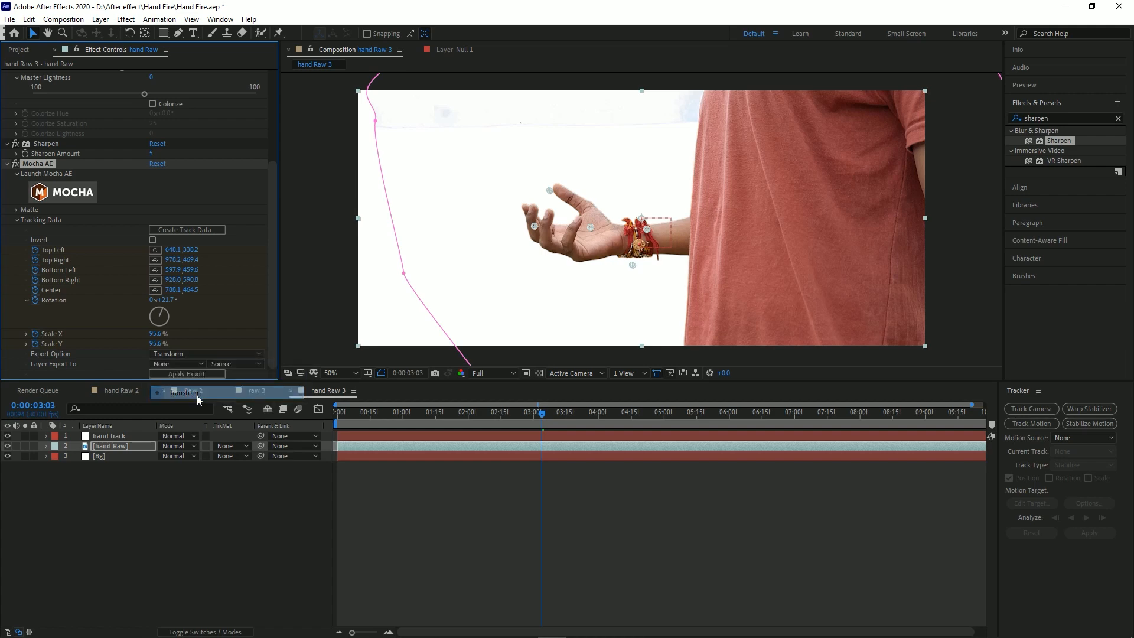
# Export the Mocha AE tracking data to the hand track null layer.
pyautogui.click(171, 363)
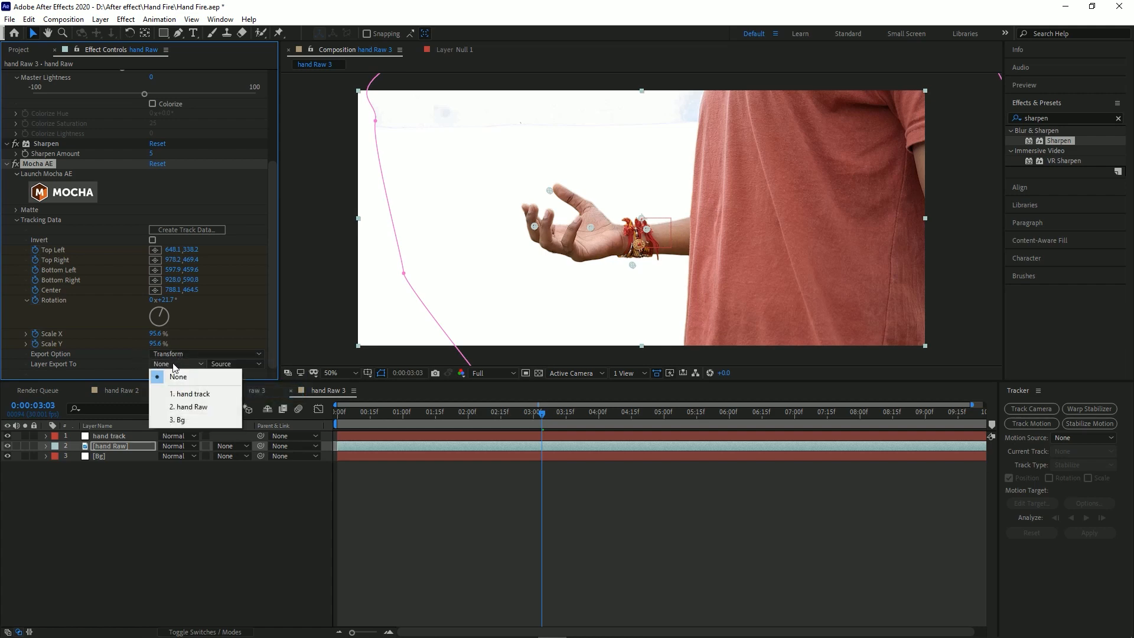
pyautogui.click(186, 395)
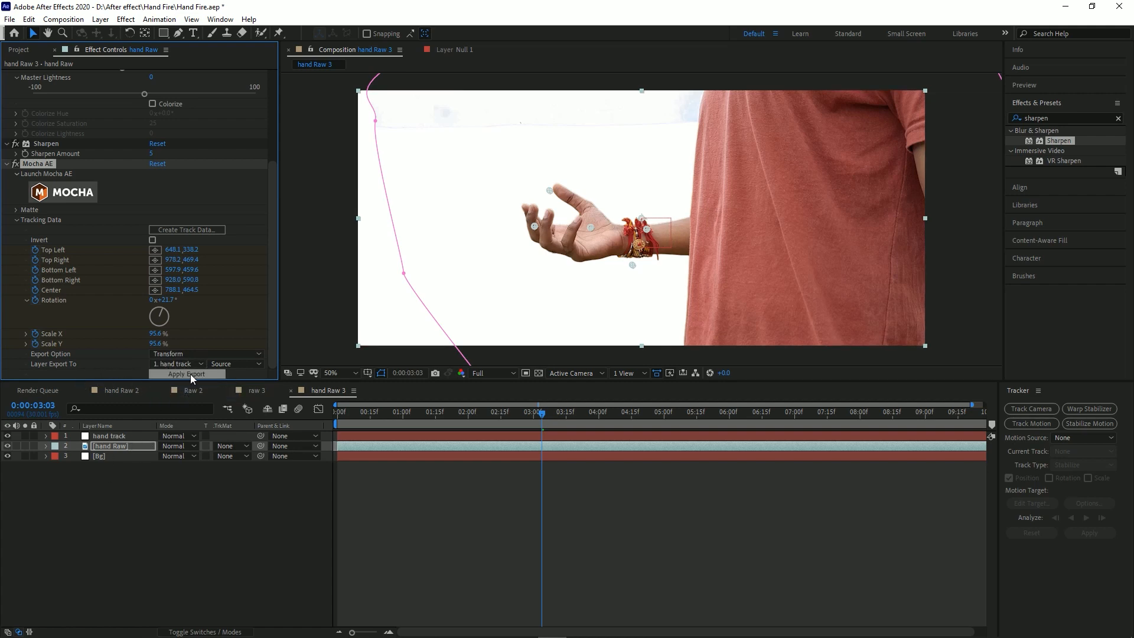
pyautogui.click(191, 374)
pyautogui.click(595, 438)
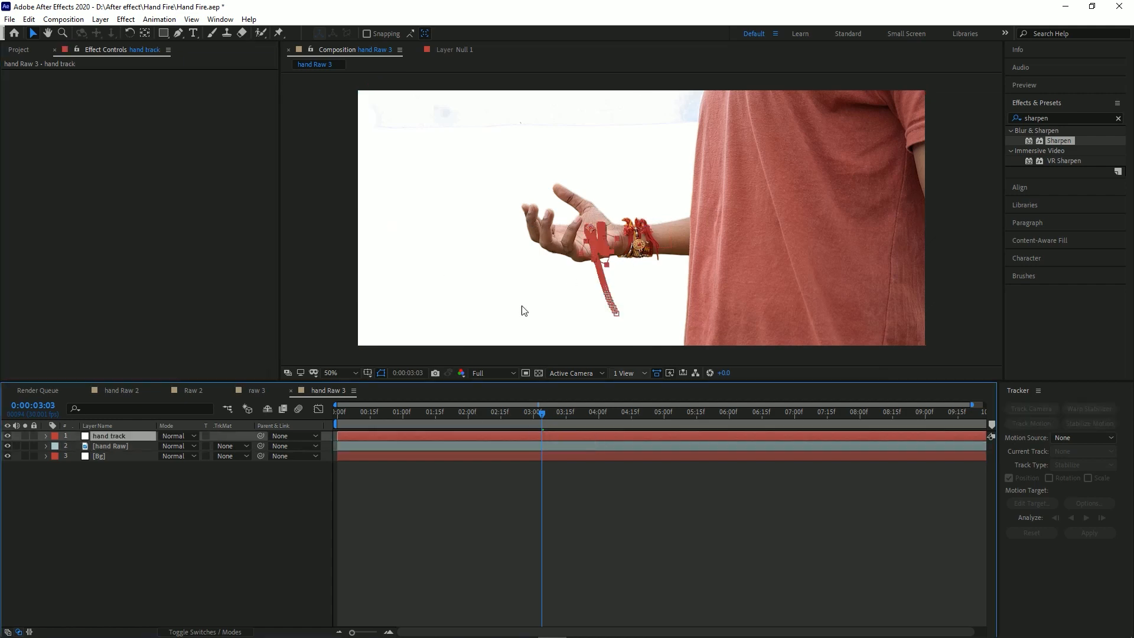
# Scrub through the clip to check the hand track null's motion against the palm, and save the project.
pyautogui.moveTo(471, 416); pyautogui.dragTo(334, 421)
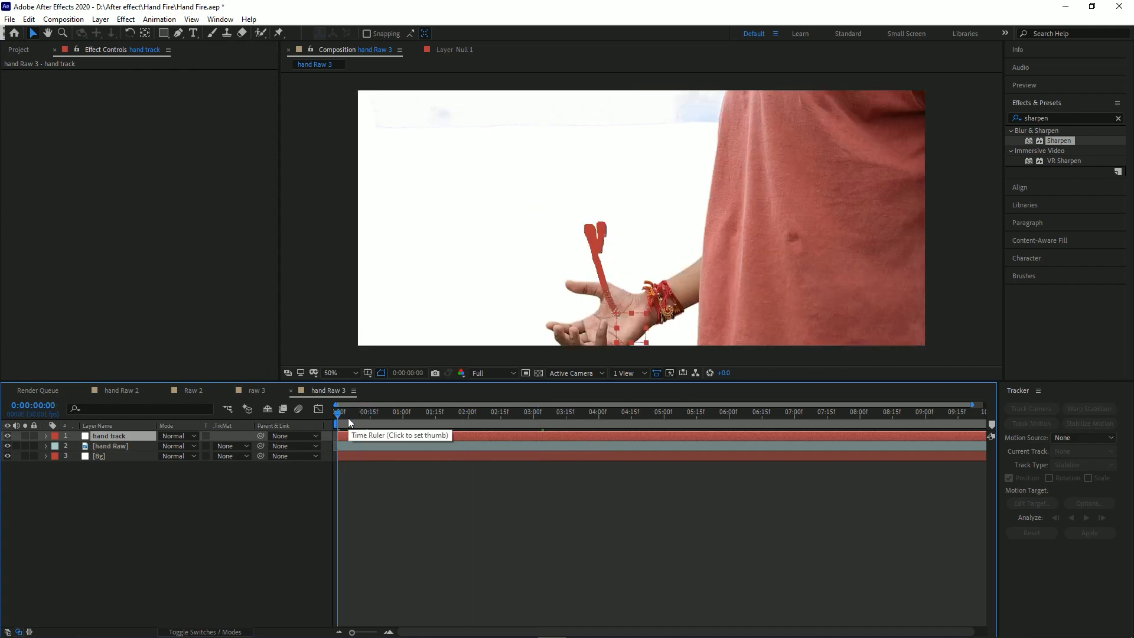
pyautogui.moveTo(339, 414); pyautogui.dragTo(724, 441)
pyautogui.hotkey('ctrl', 's')
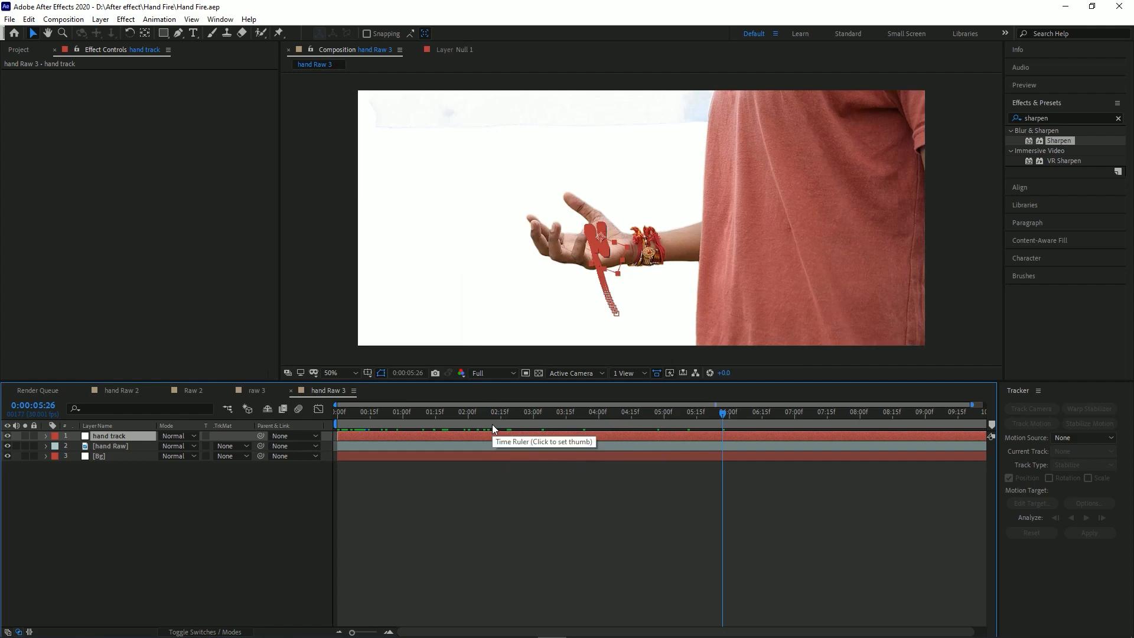
pyautogui.moveTo(469, 420); pyautogui.dragTo(357, 420)
pyautogui.press('Home')
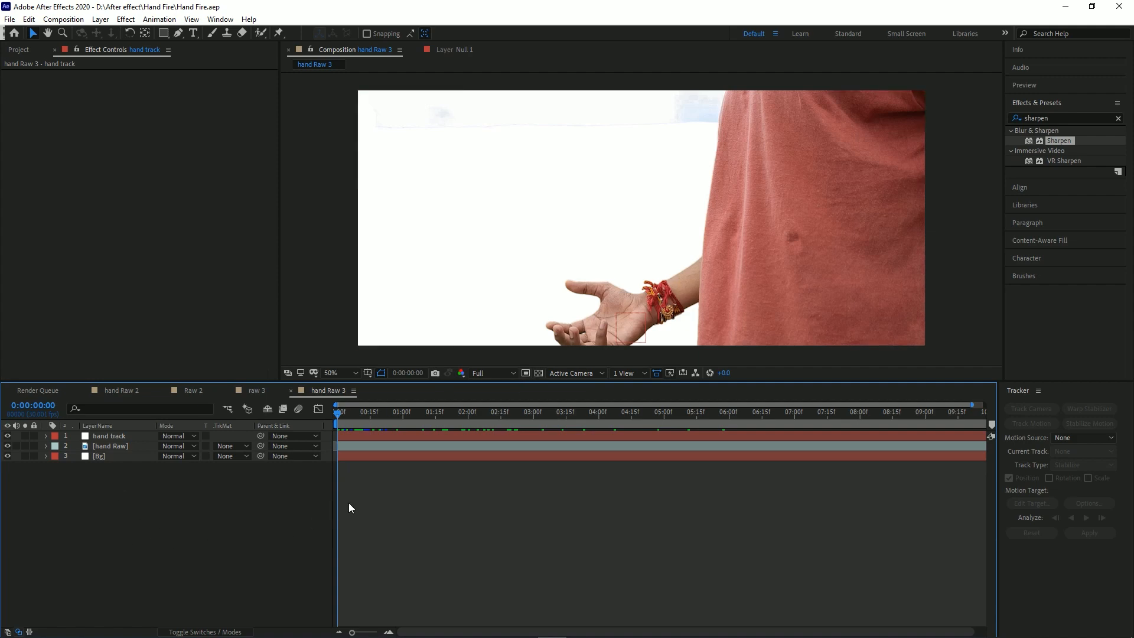
pyautogui.moveTo(356, 410); pyautogui.dragTo(250, 422)
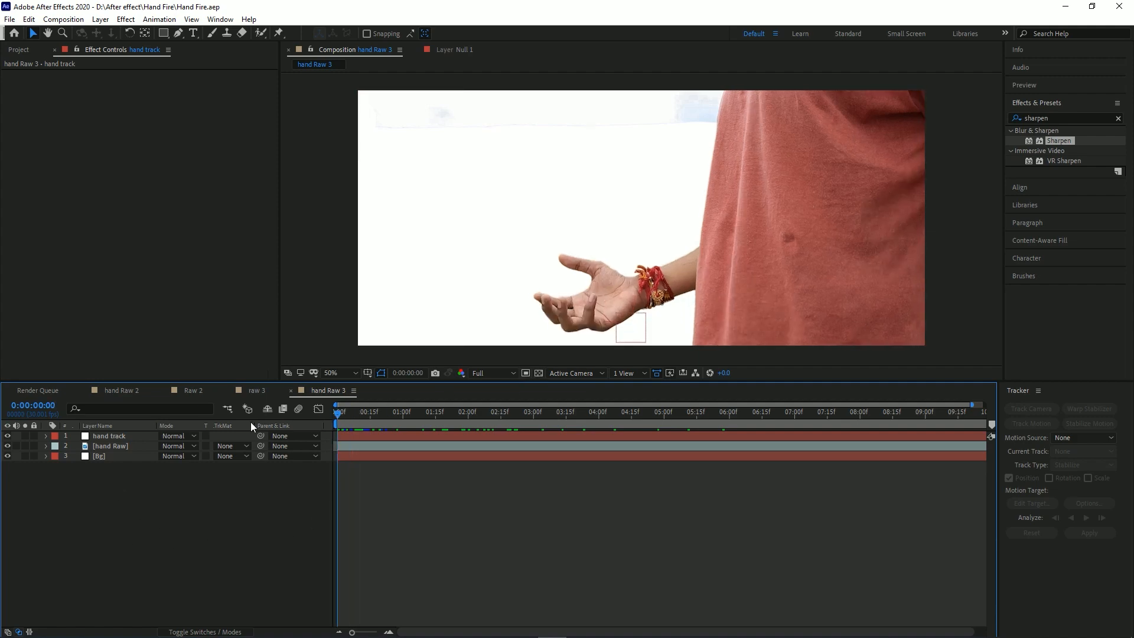
# Duplicate the hand Raw and Bg layers together and move both copies above the hand track null.
pyautogui.click(115, 459)
pyautogui.keyDown('shift'); pyautogui.click(125, 447); pyautogui.keyUp('shift')
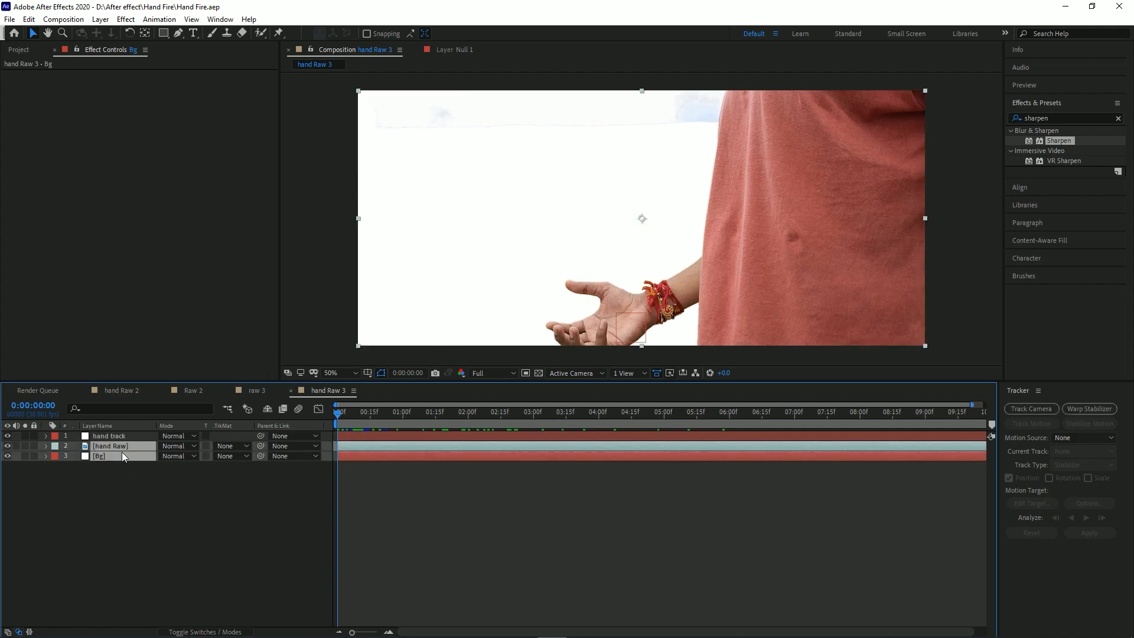
pyautogui.hotkey('ctrl', 'd')
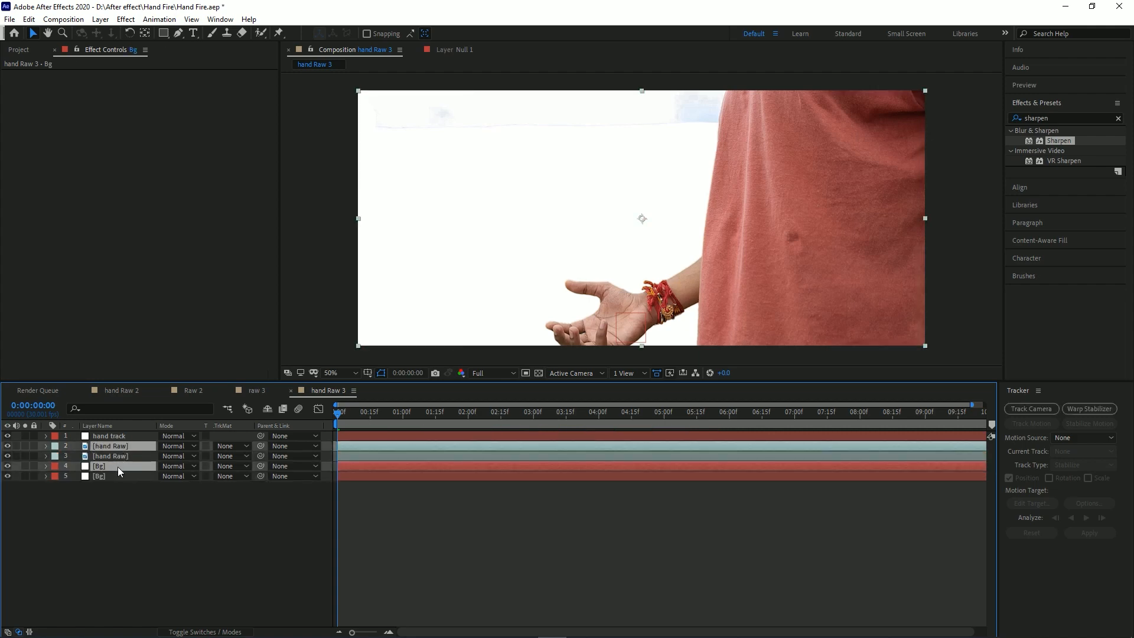
pyautogui.moveTo(118, 467); pyautogui.dragTo(130, 437)
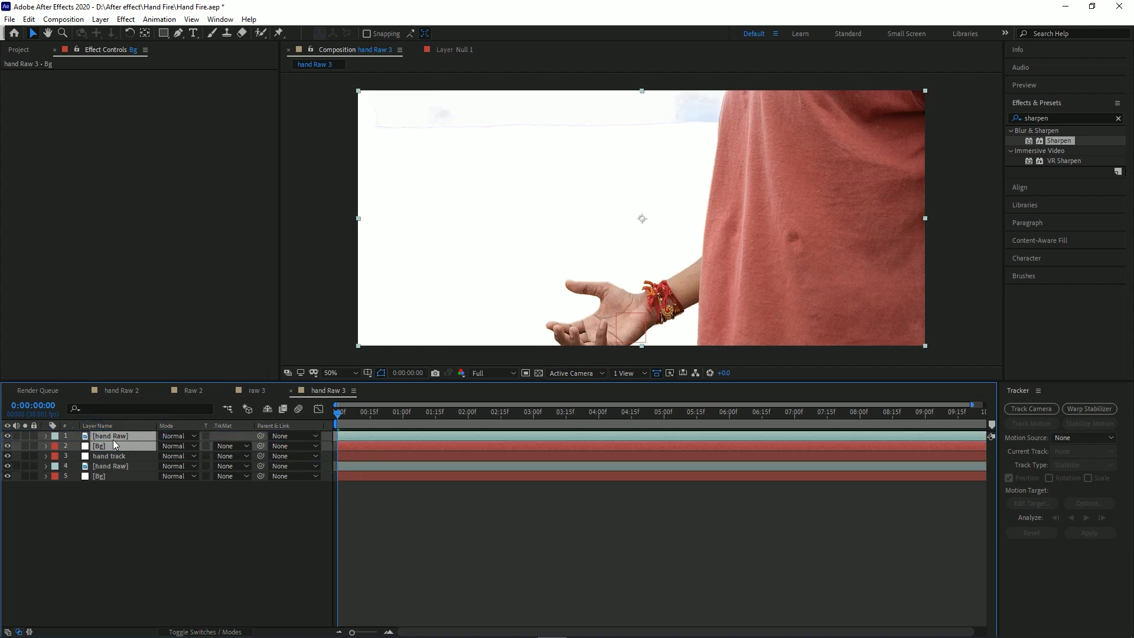
# Pre-compose the duplicated hand Raw and Bg layers as "Deep glow", moving all attributes into the new composition.
pyautogui.rightClick(114, 441)
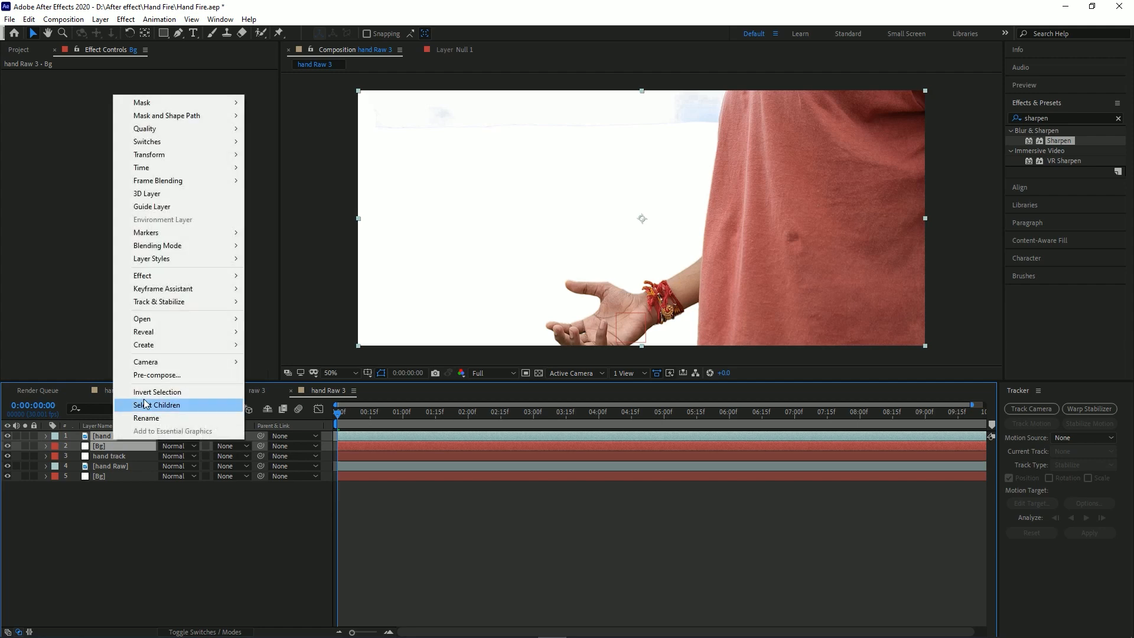
pyautogui.click(168, 374)
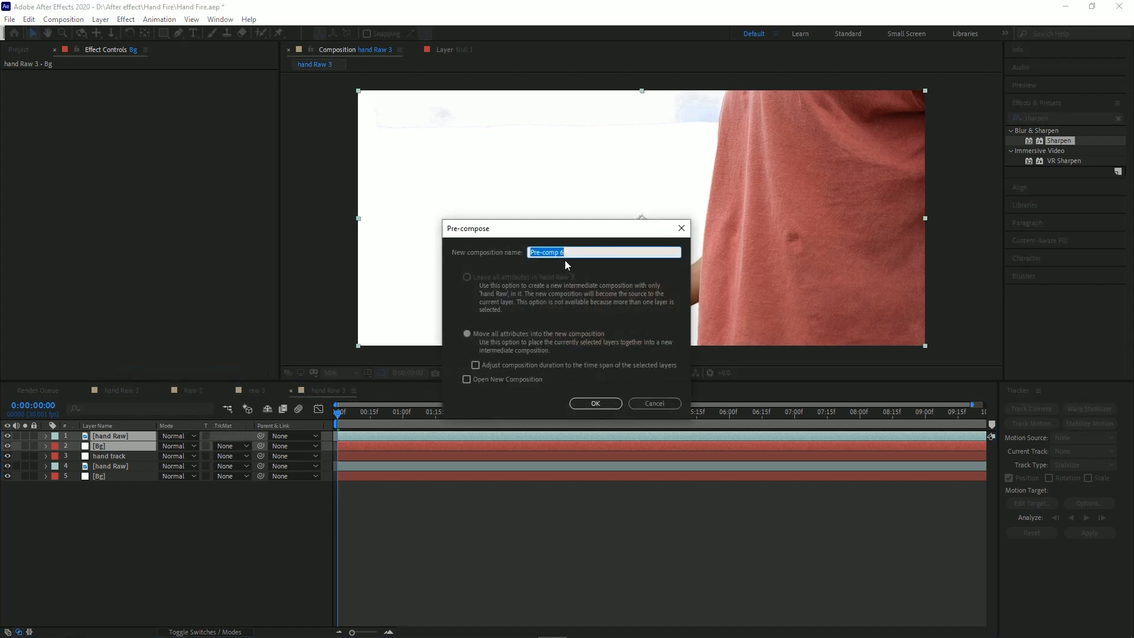
pyautogui.write('Deep glow')
pyautogui.click(595, 403)
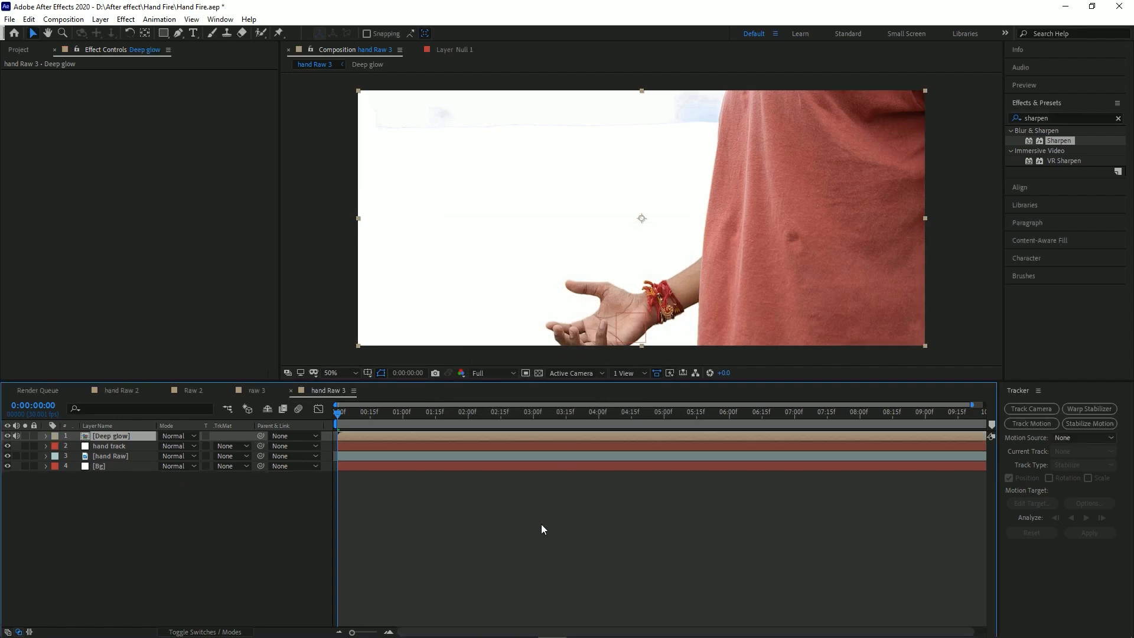
# Mute the audio of the Deep glow layer and open its composition.
pyautogui.click(17, 435)
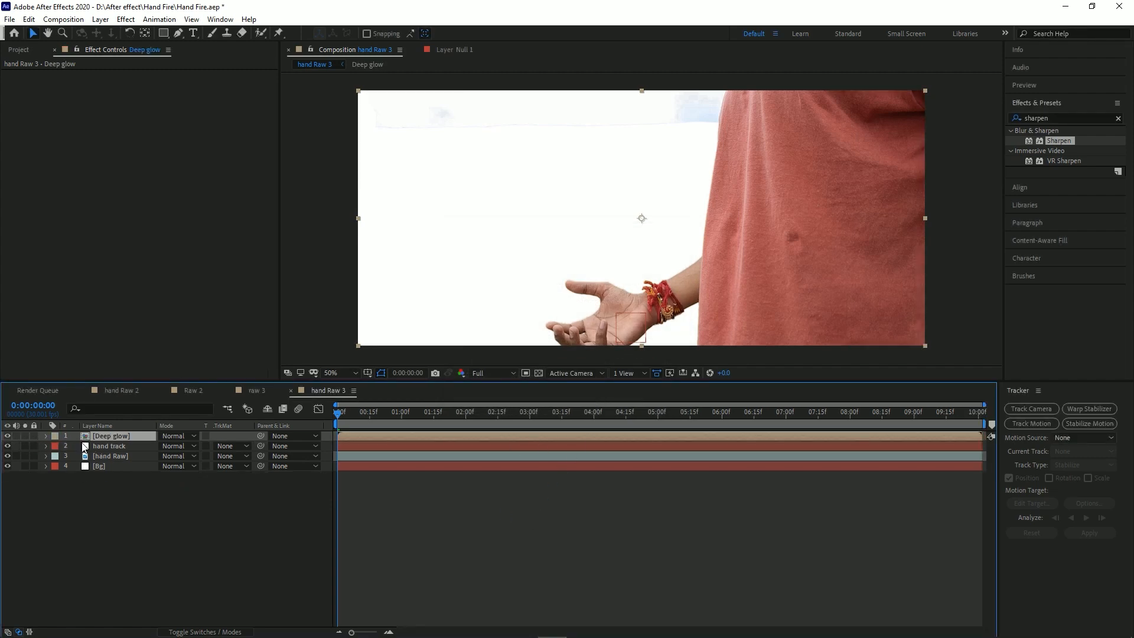
pyautogui.doubleClick(122, 436)
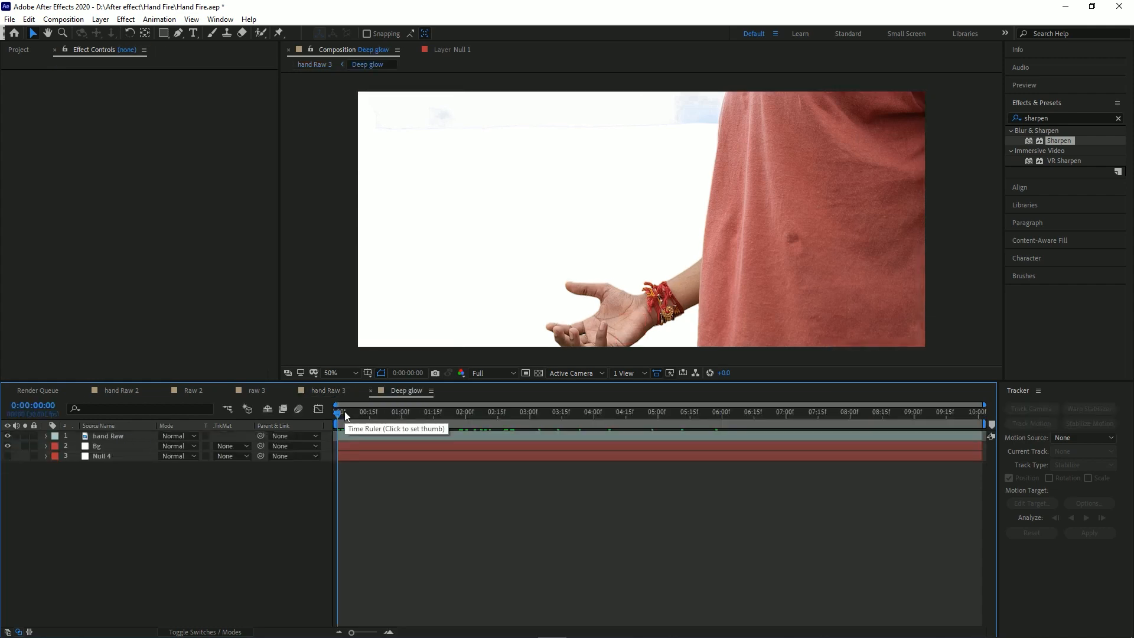
# Return to the hand Raw 3 composition and close the open Deep glow composition.
pyautogui.click(329, 390)
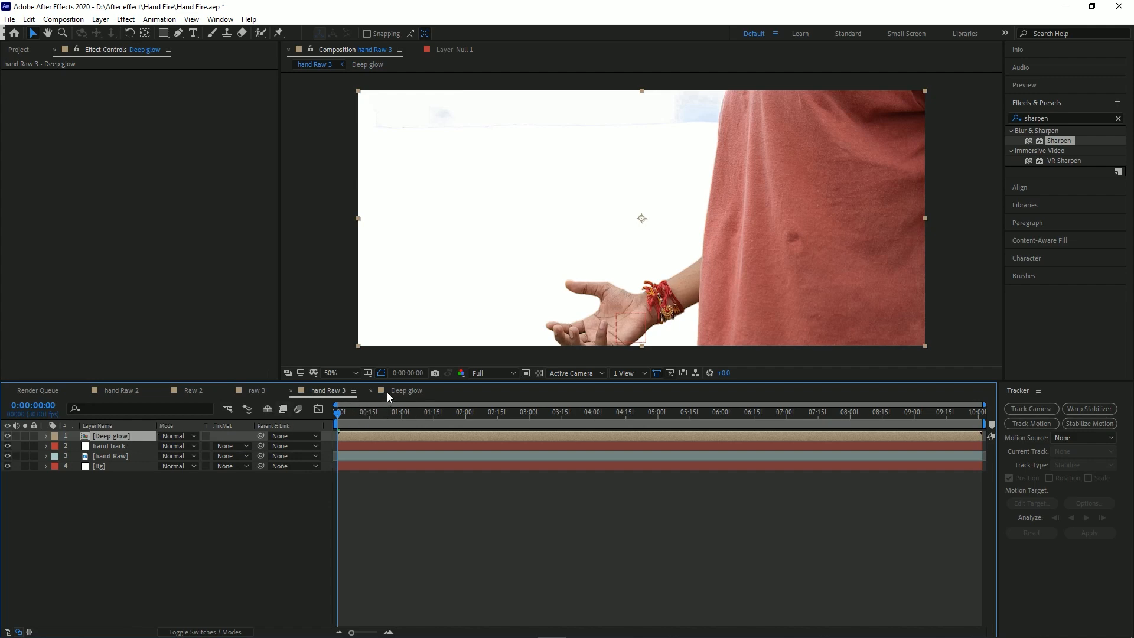
pyautogui.click(371, 391)
pyautogui.click(108, 456)
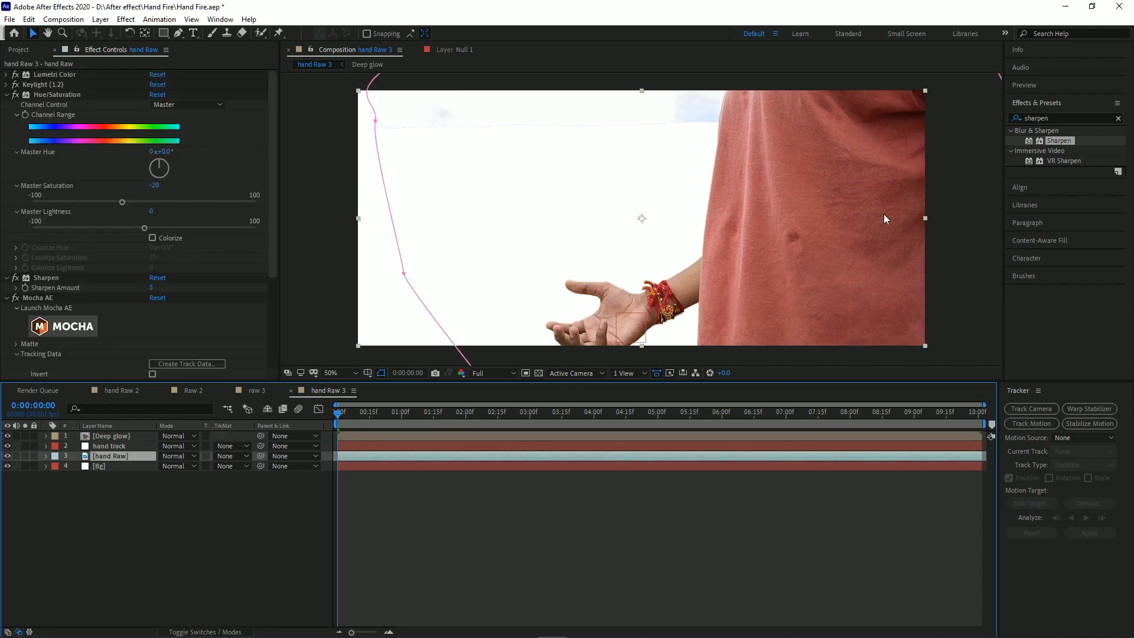
# Apply the Extract keying effect to the Deep glow layer and save the project.
pyautogui.click(118, 436)
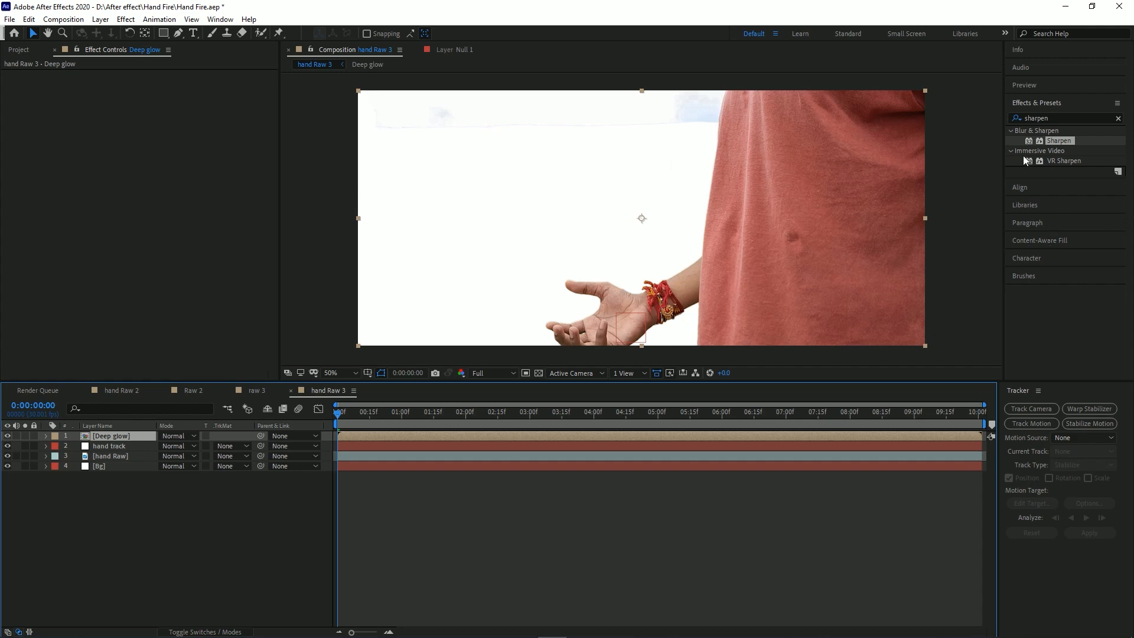
pyautogui.click(1066, 118)
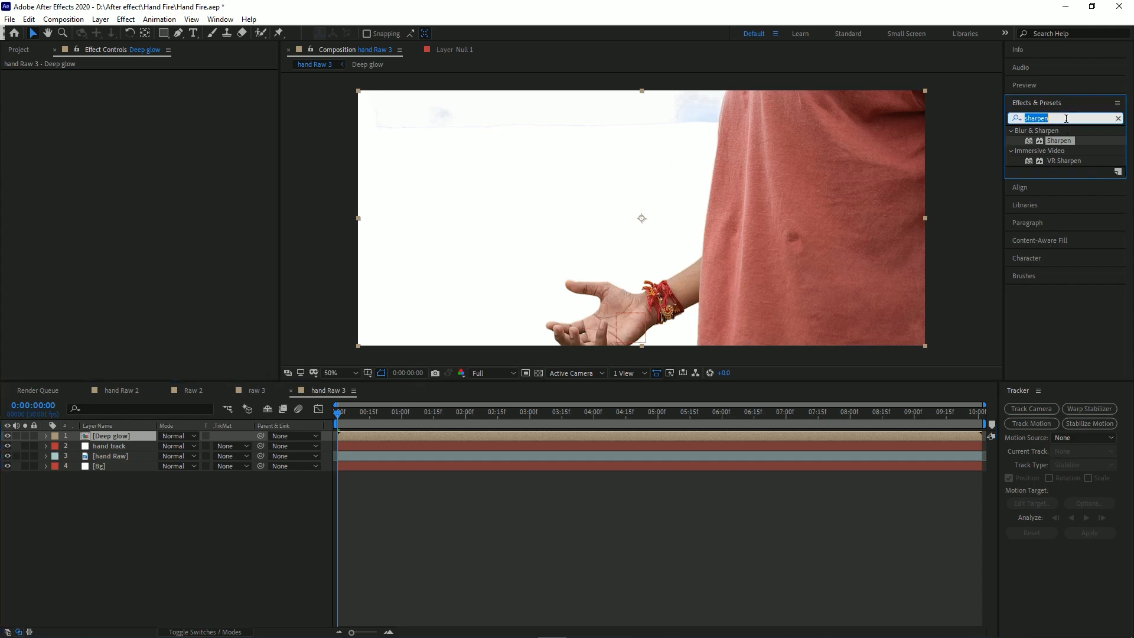
pyautogui.write('ex')
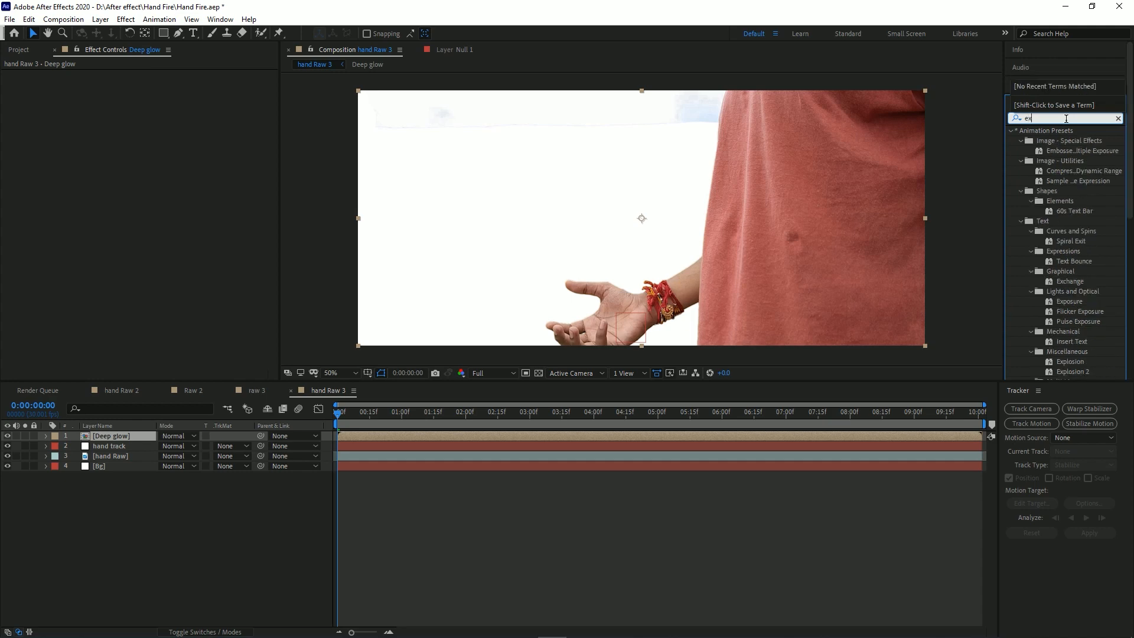
pyautogui.write('tra')
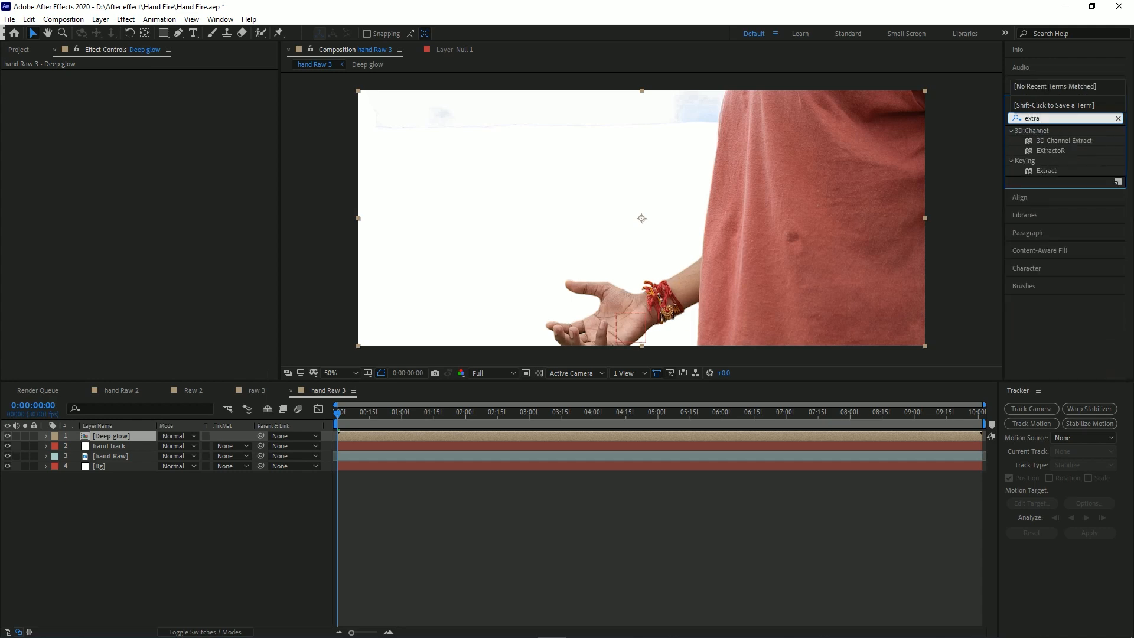
pyautogui.click(1044, 172)
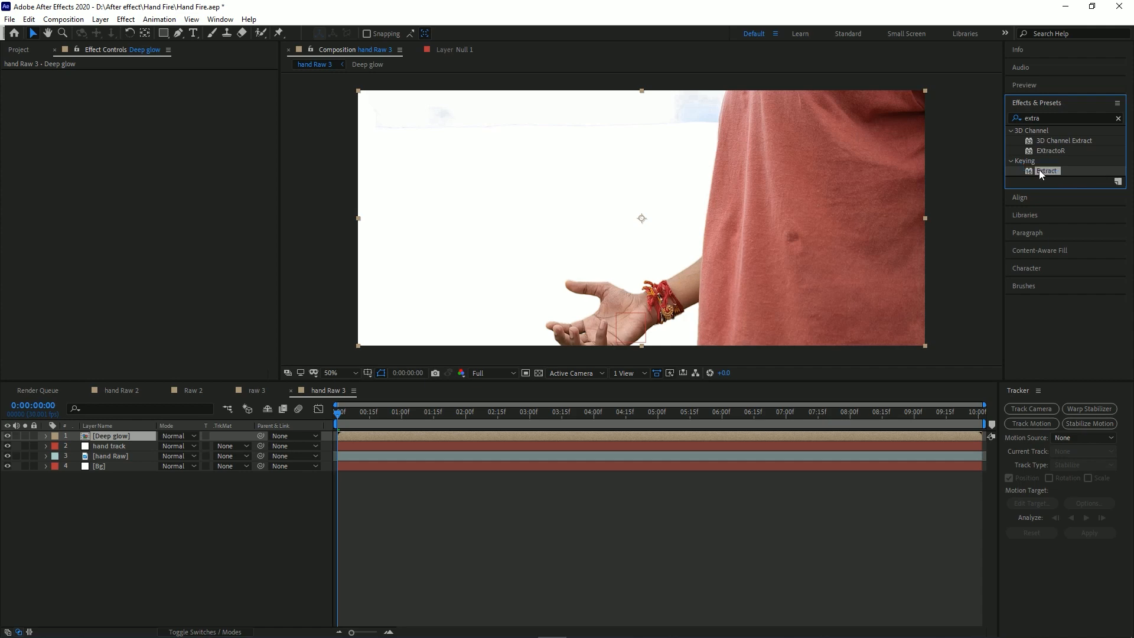
pyautogui.moveTo(1042, 169); pyautogui.dragTo(123, 435)
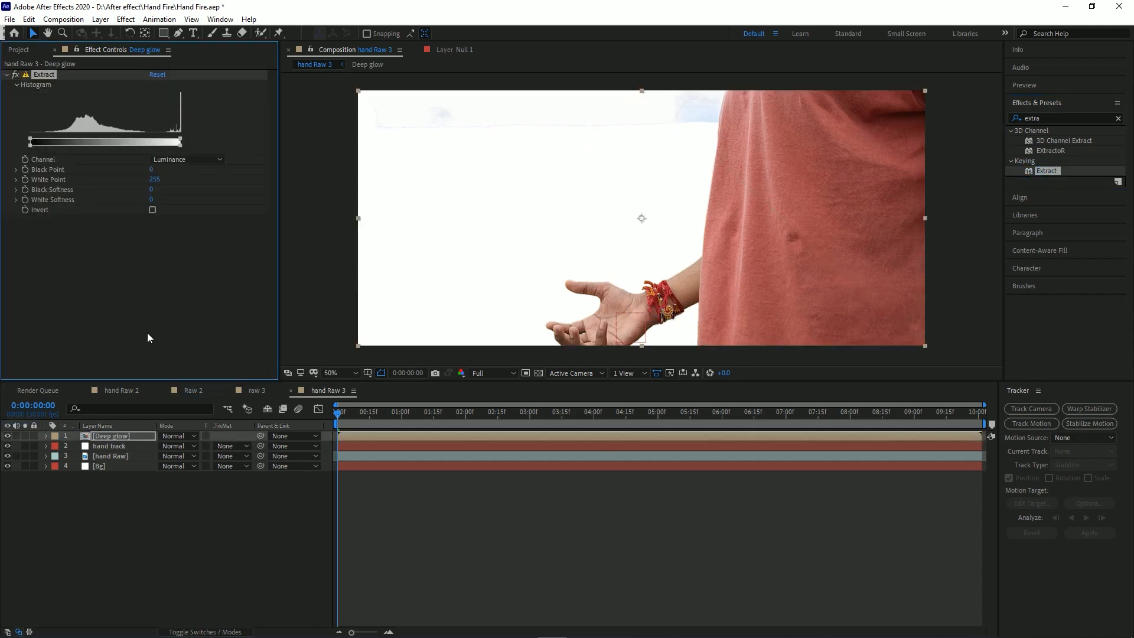
pyautogui.hotkey('ctrl', 's')
# Solo the Deep glow layer and set Extract's Black Point to 219 to key out the hand and shirt.
pyautogui.click(26, 436)
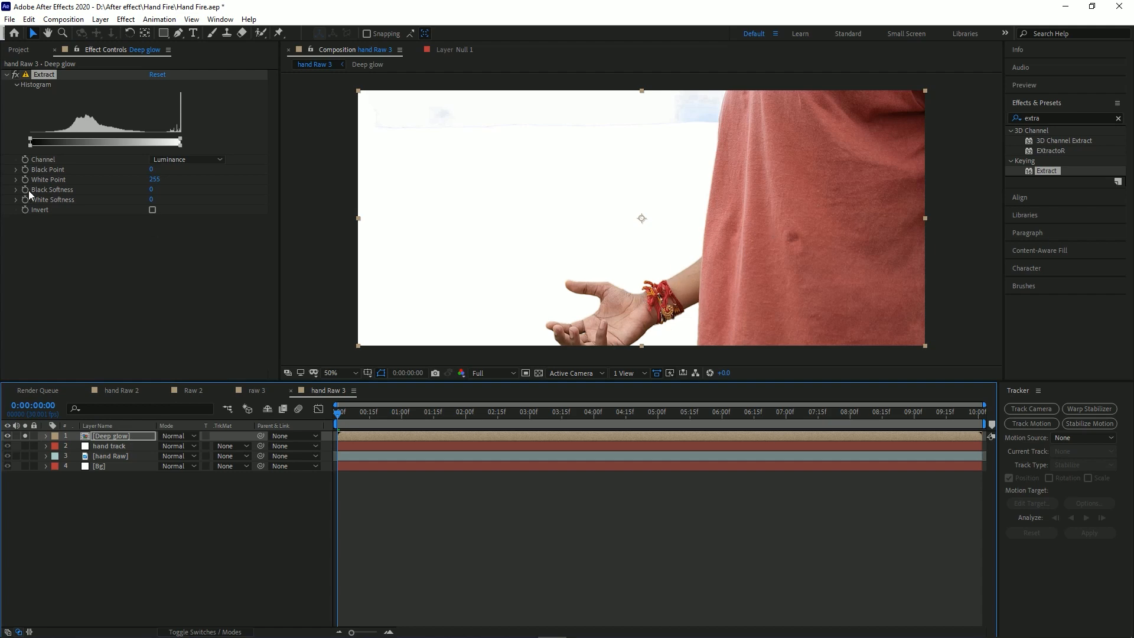
pyautogui.click(31, 140)
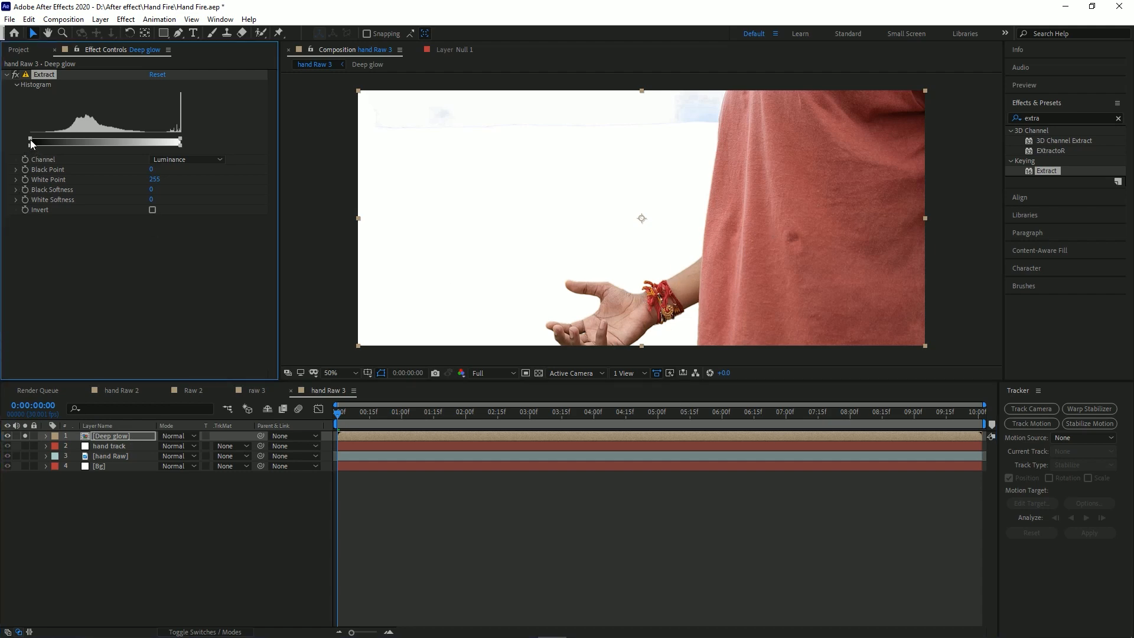
pyautogui.moveTo(41, 139); pyautogui.dragTo(175, 161)
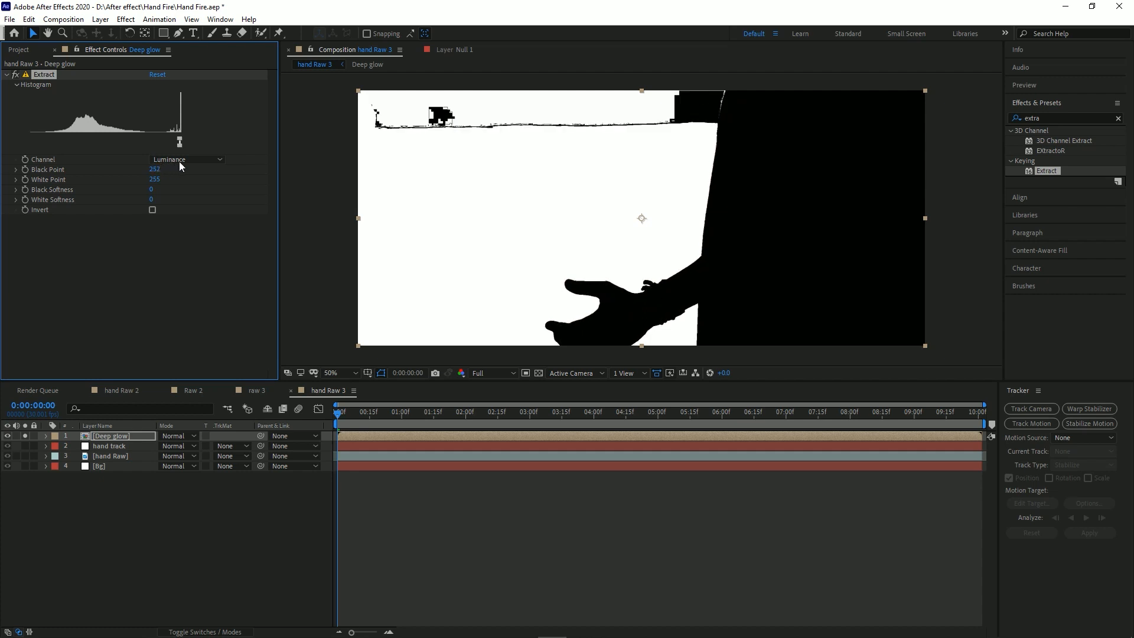
pyautogui.moveTo(176, 168); pyautogui.dragTo(156, 169)
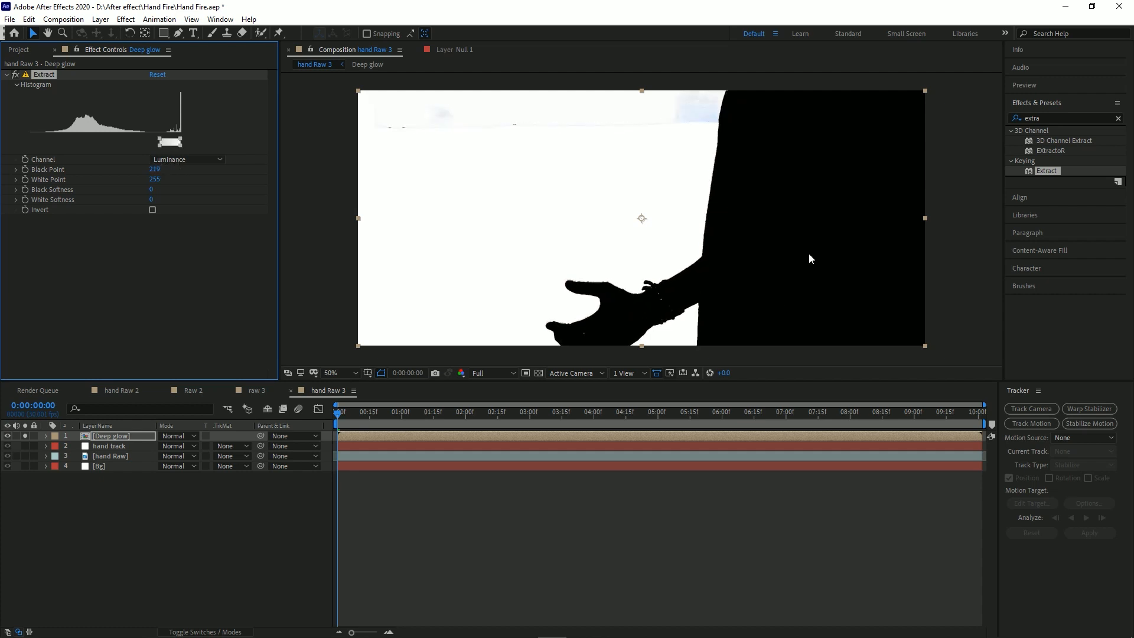
# Check the keyed area against the transparency grid, unsolo the Deep glow layer and save the project.
pyautogui.click(539, 372)
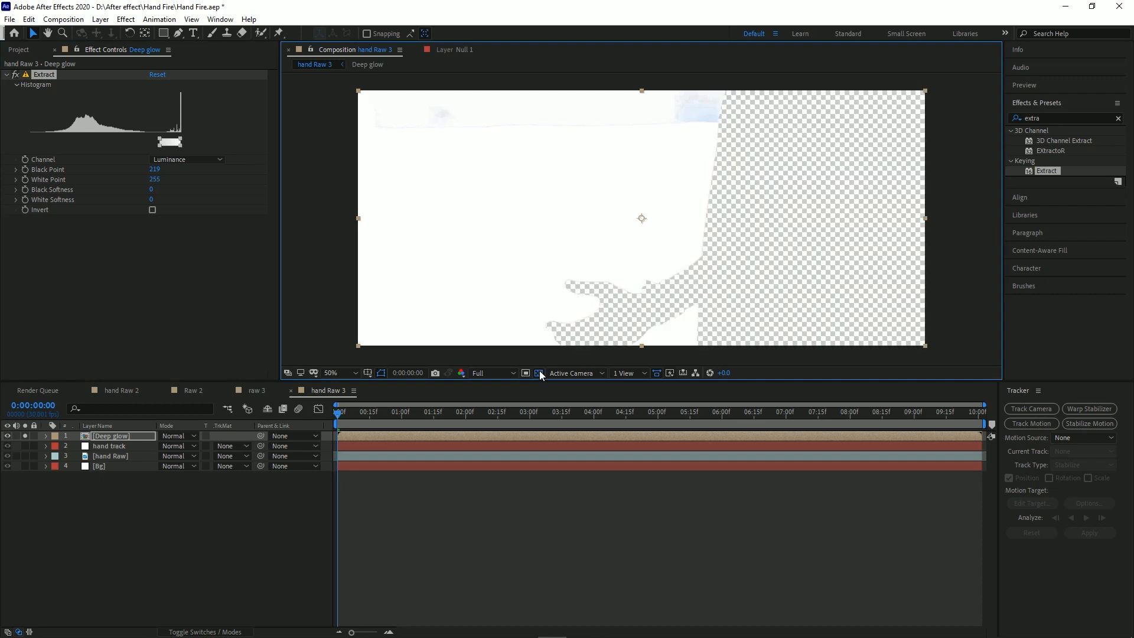
pyautogui.click(540, 372)
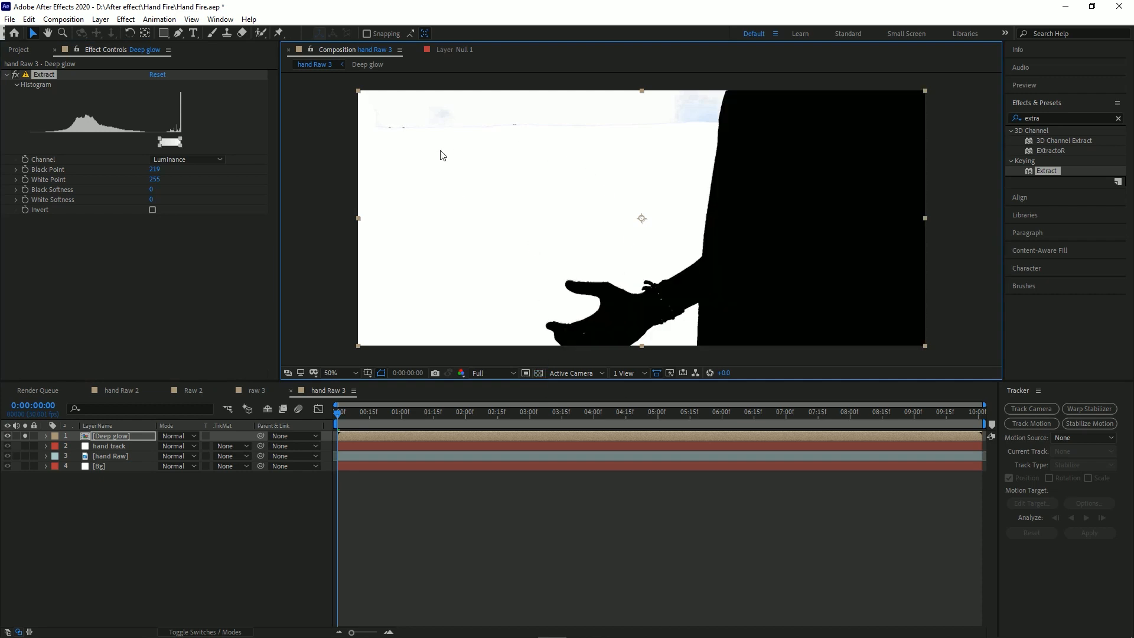
pyautogui.click(24, 437)
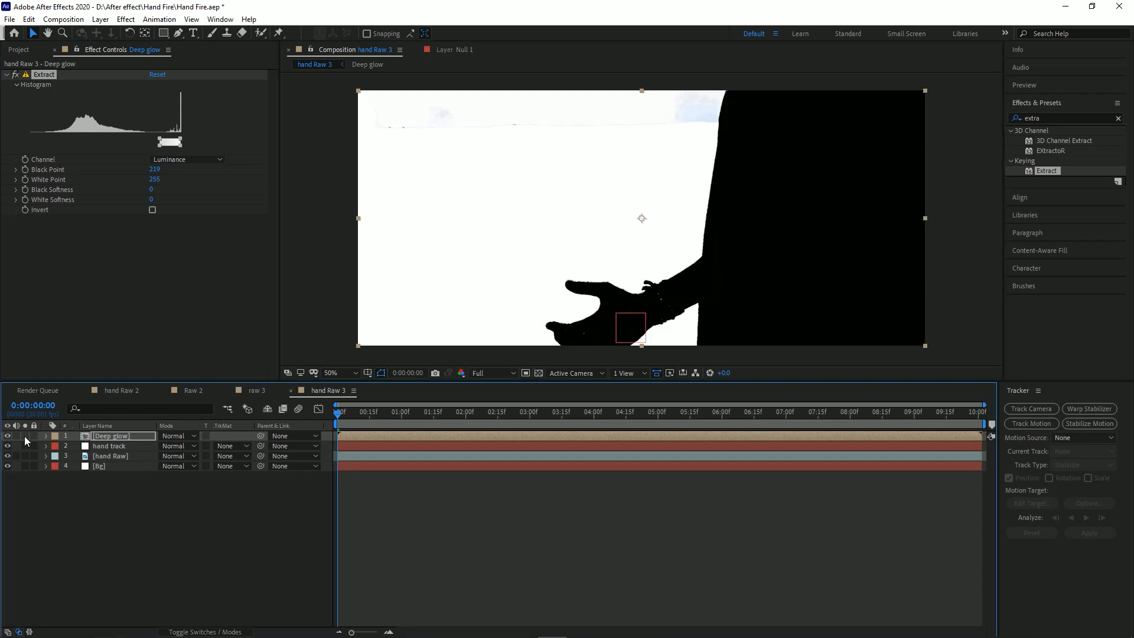
pyautogui.hotkey('ctrl', 's')
# Apply the Deep Glow effect to the Deep glow layer and compare the image with and without it.
pyautogui.click(147, 436)
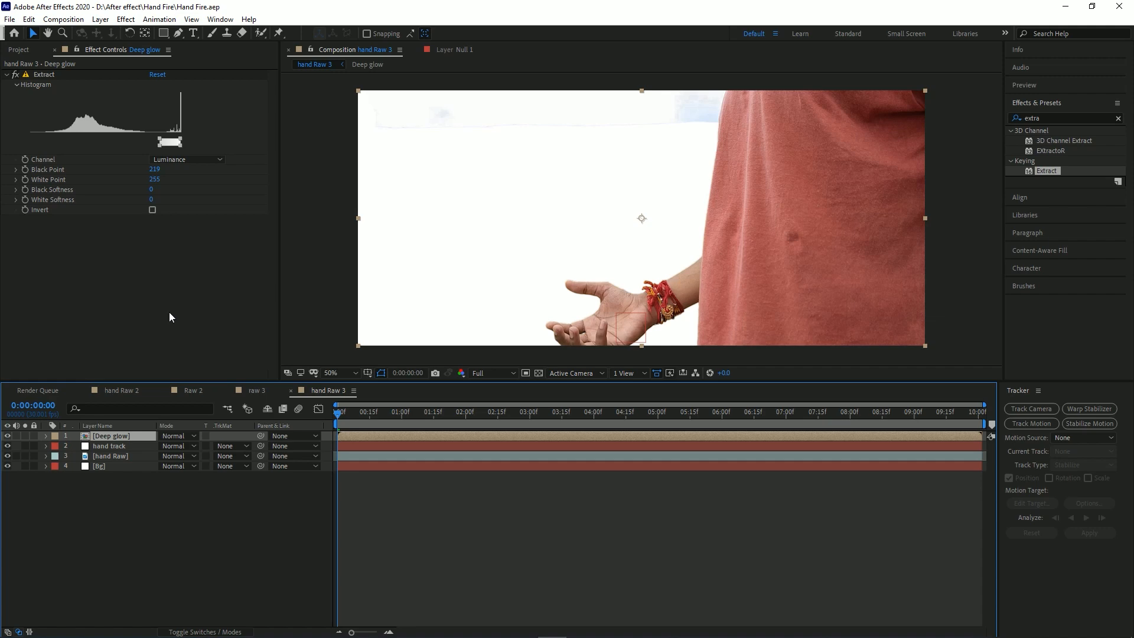
pyautogui.click(1044, 117)
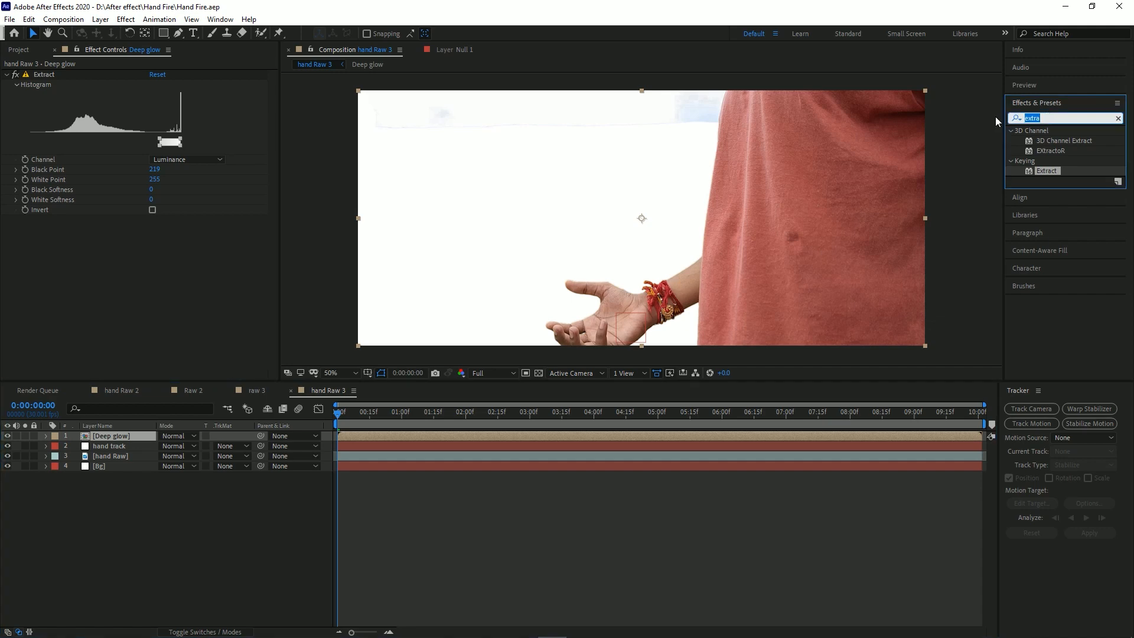
pyautogui.write('deep')
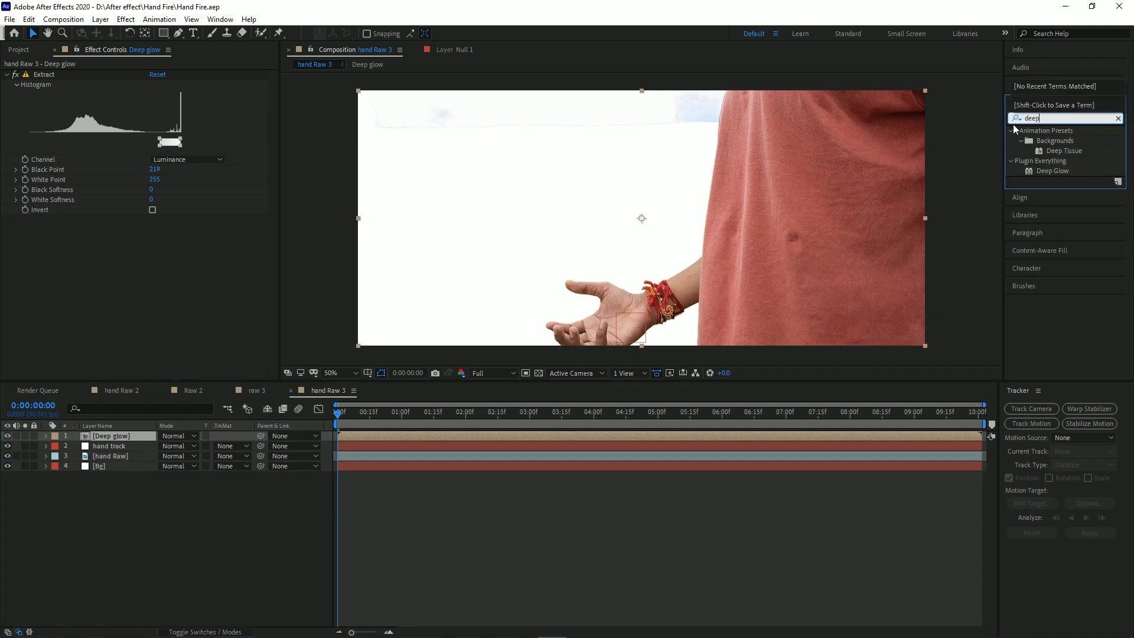
pyautogui.moveTo(1054, 169); pyautogui.dragTo(112, 437)
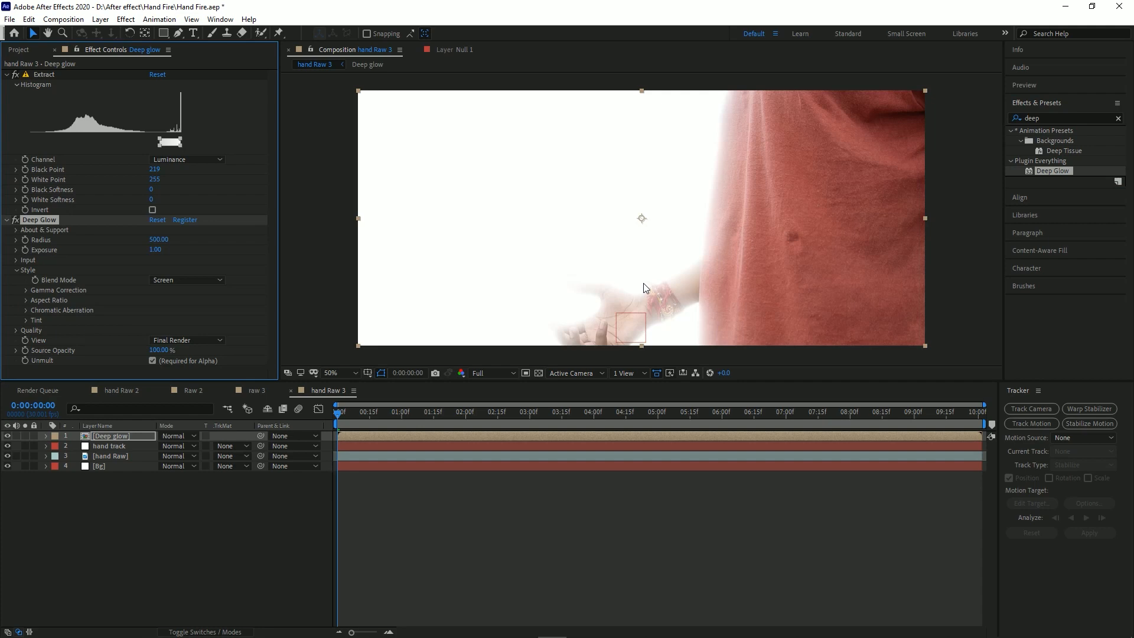
pyautogui.click(16, 220)
pyautogui.click(16, 221)
pyautogui.click(16, 221)
pyautogui.click(15, 221)
# Set Deep Glow's Exposure to 0.3 and Radius to 300, compare the glow on and off, and save the project.
pyautogui.click(156, 250)
pyautogui.write('0.3')
pyautogui.press('Return')
pyautogui.click(159, 240)
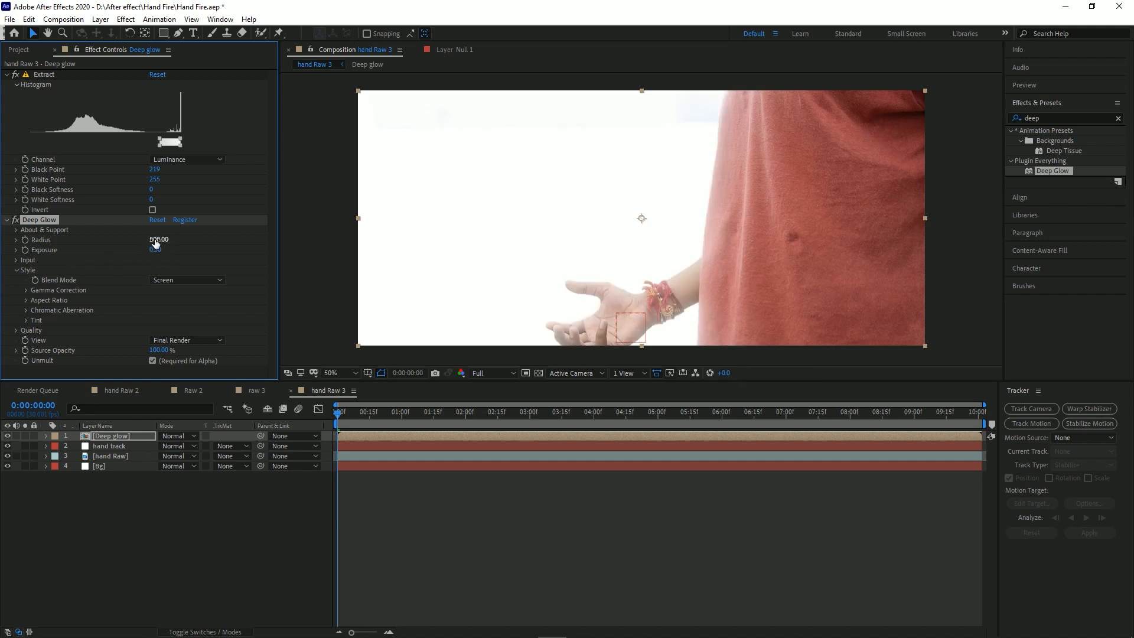
pyautogui.write('300')
pyautogui.press('Return')
pyautogui.hotkey('ctrl', 's')
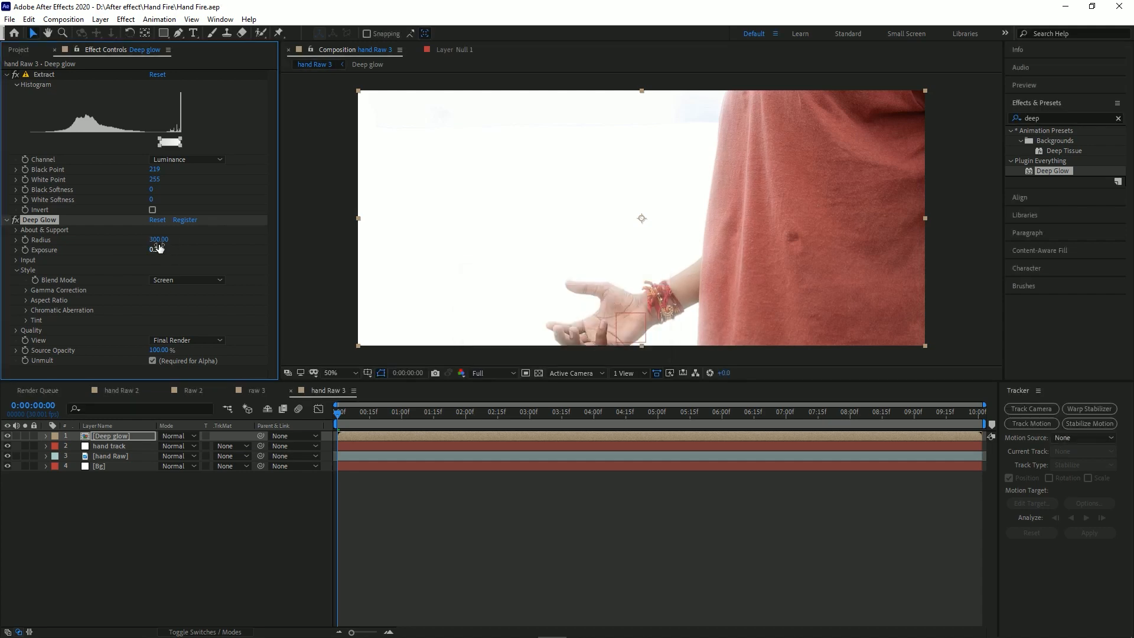
pyautogui.click(16, 221)
pyautogui.click(16, 221)
pyautogui.hotkey('ctrl', 's')
# Enable Deep Glow's tint with a light orange color, keeping its mode at Multiply.
pyautogui.click(26, 320)
pyautogui.scroll(-1, 71, 311)
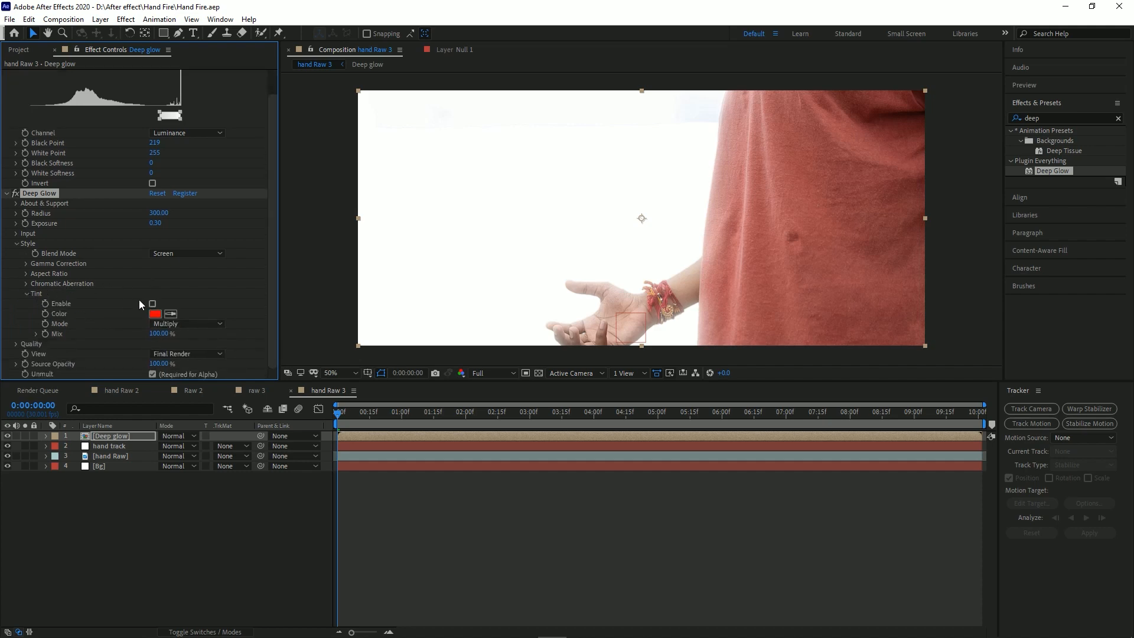
pyautogui.click(153, 304)
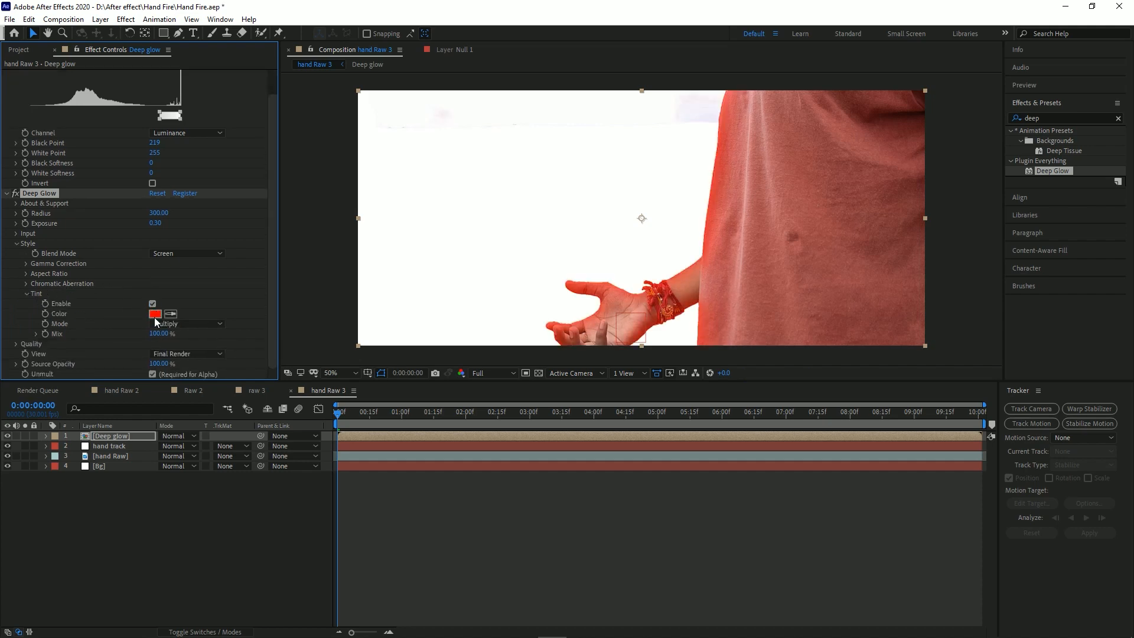
pyautogui.click(155, 314)
pyautogui.click(228, 361)
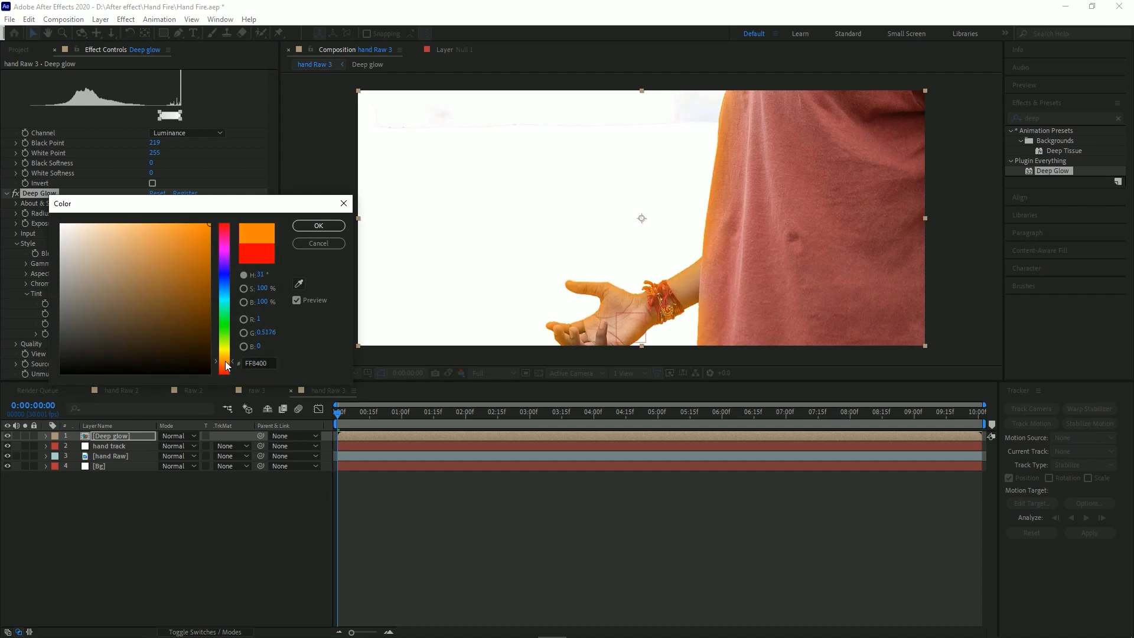
pyautogui.click(157, 223)
pyautogui.click(228, 361)
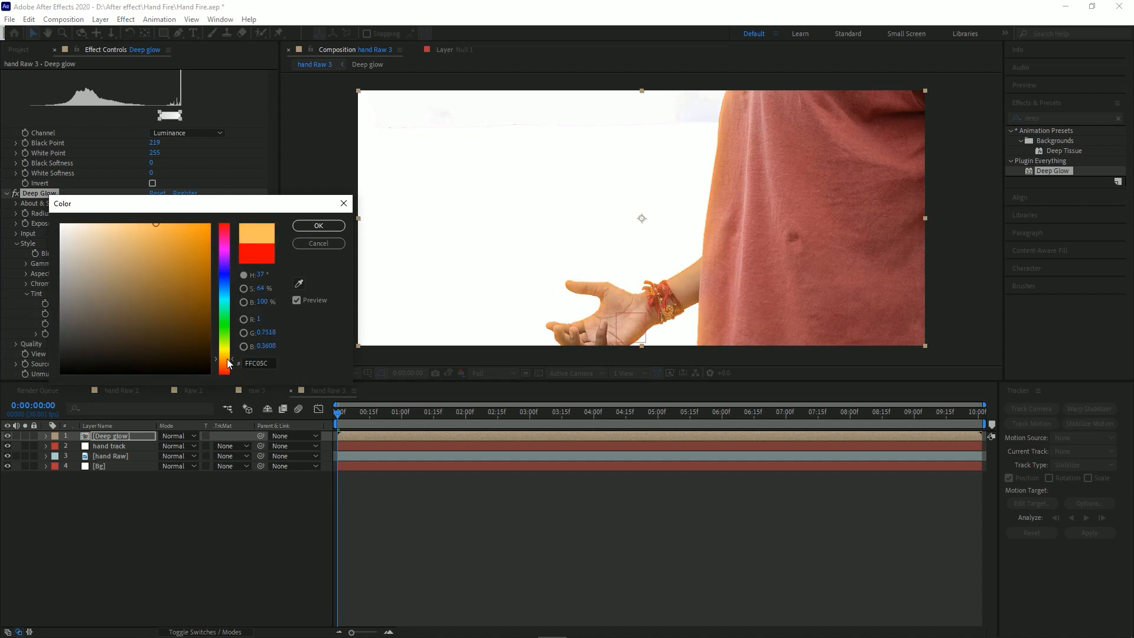
pyautogui.moveTo(194, 230); pyautogui.dragTo(149, 226)
pyautogui.click(319, 227)
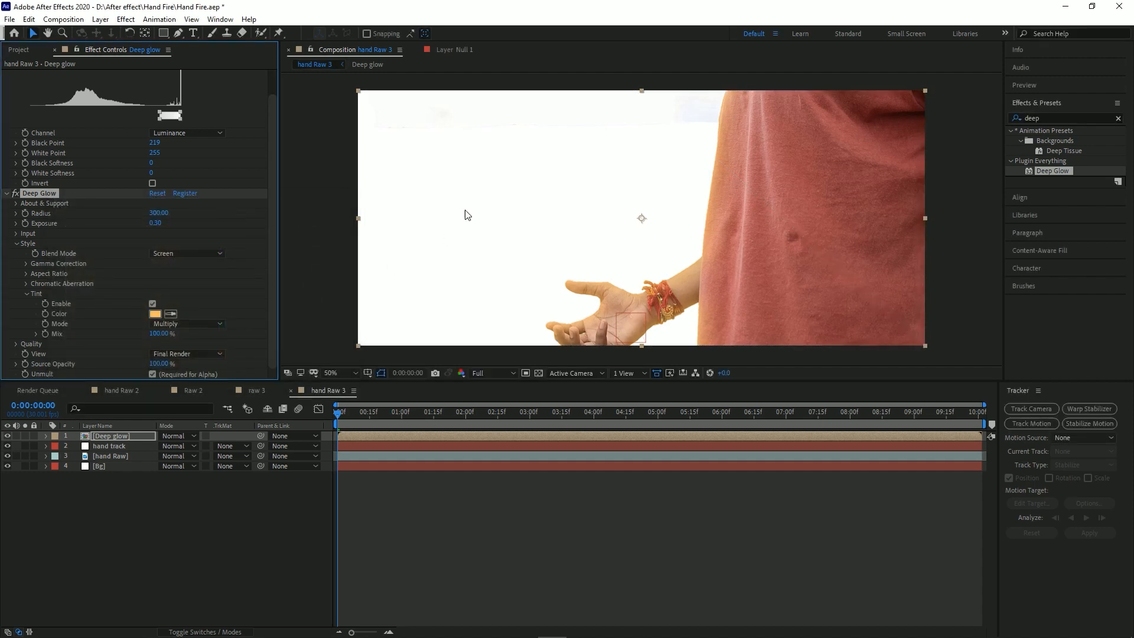
pyautogui.click(185, 324)
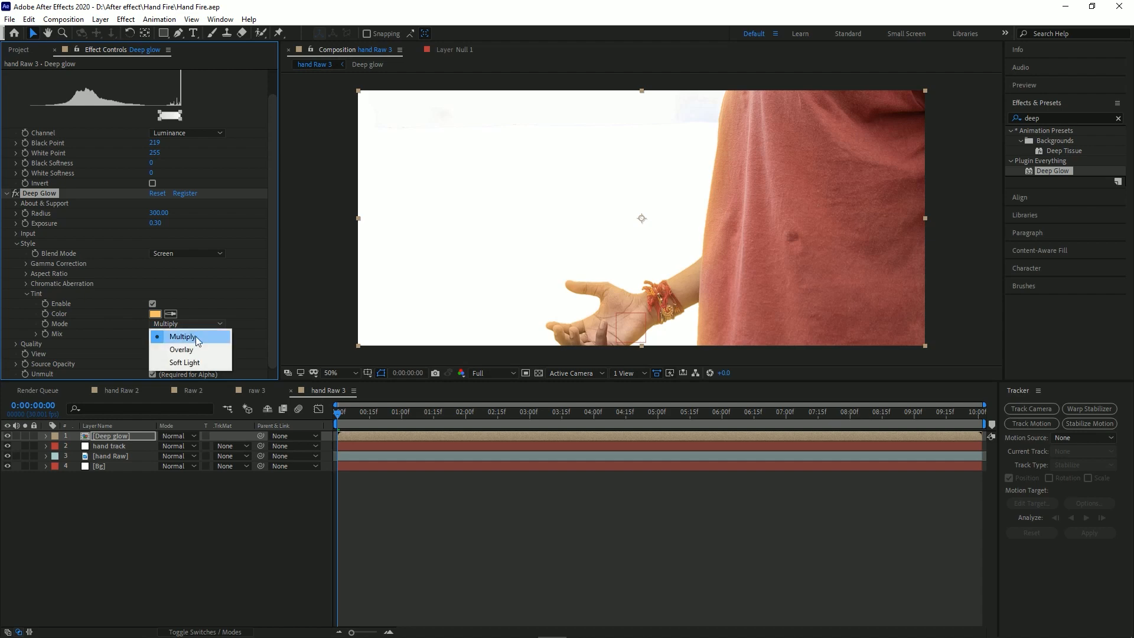
pyautogui.click(86, 318)
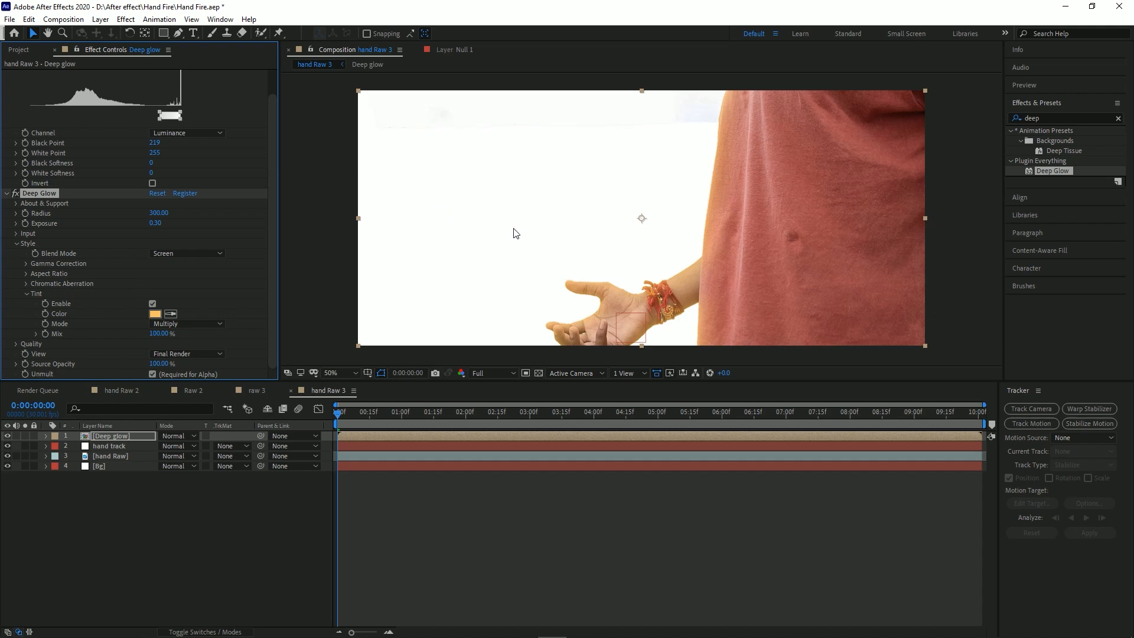
# Add the Lumetri Color effect below Deep Glow on the Deep glow layer.
pyautogui.click(1051, 120)
pyautogui.write('lumetr')
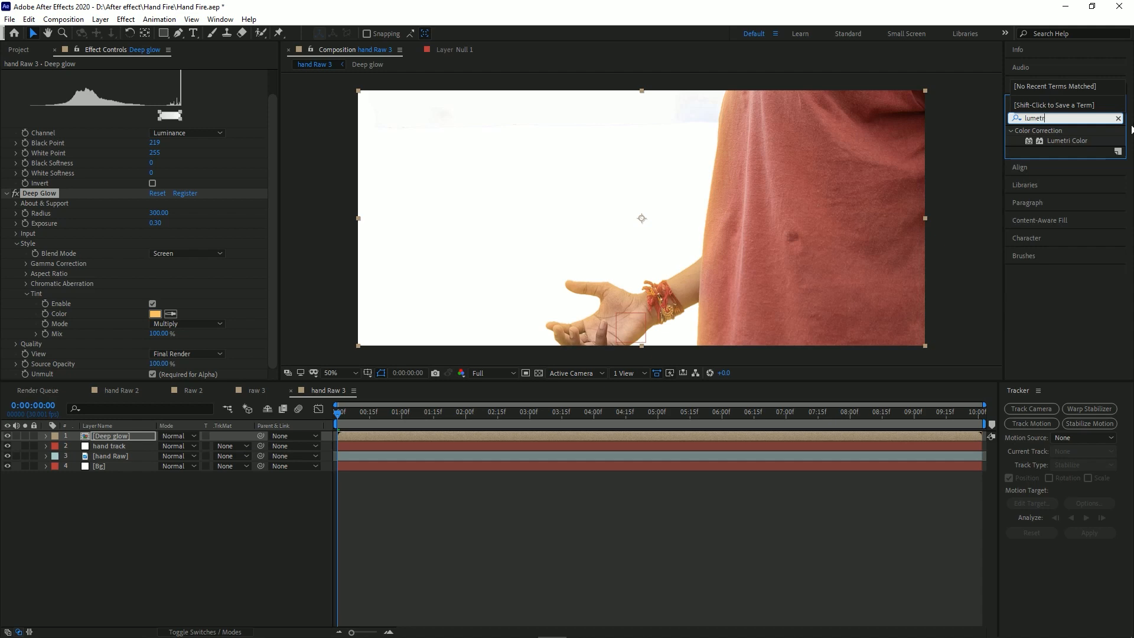
pyautogui.moveTo(1072, 142); pyautogui.dragTo(66, 204)
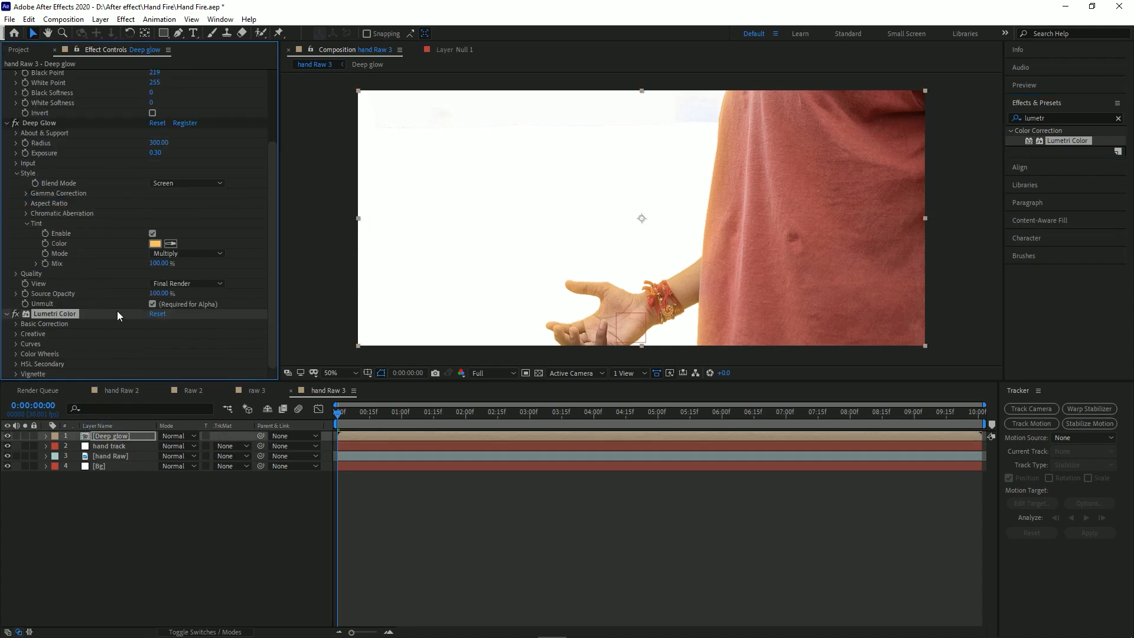
# Shift the Highlights color wheel of Lumetri Color toward yellow-orange.
pyautogui.click(17, 355)
pyautogui.scroll(-5, 59, 331)
pyautogui.moveTo(278, 285); pyautogui.dragTo(589, 318)
pyautogui.moveTo(485, 273); pyautogui.dragTo(471, 257)
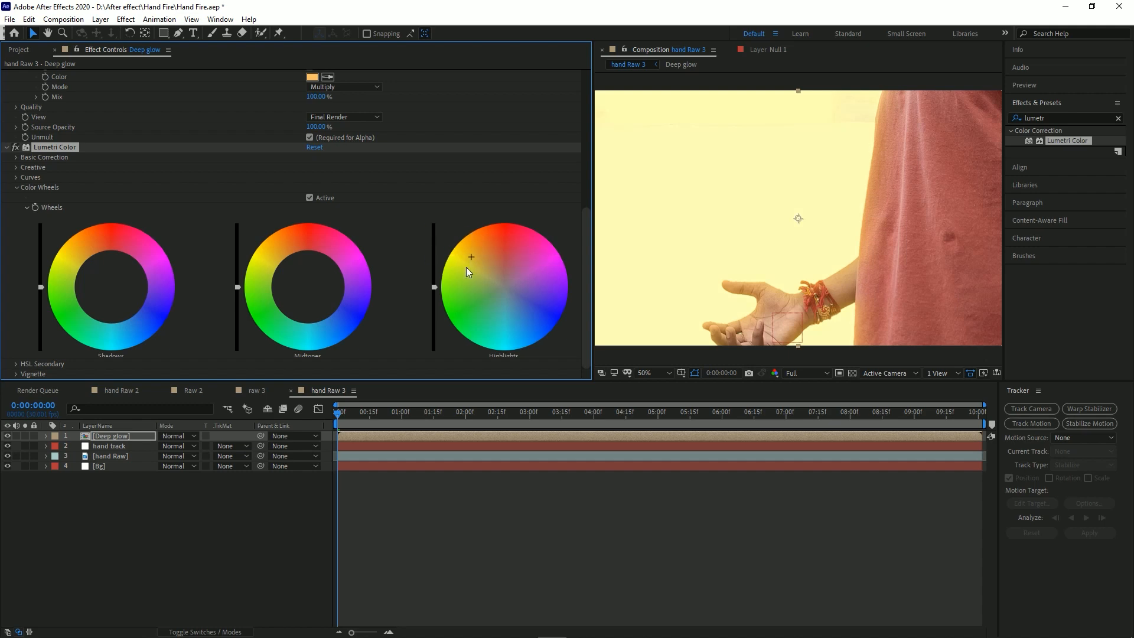
pyautogui.moveTo(472, 257); pyautogui.dragTo(473, 255)
pyautogui.moveTo(594, 255); pyautogui.dragTo(360, 260)
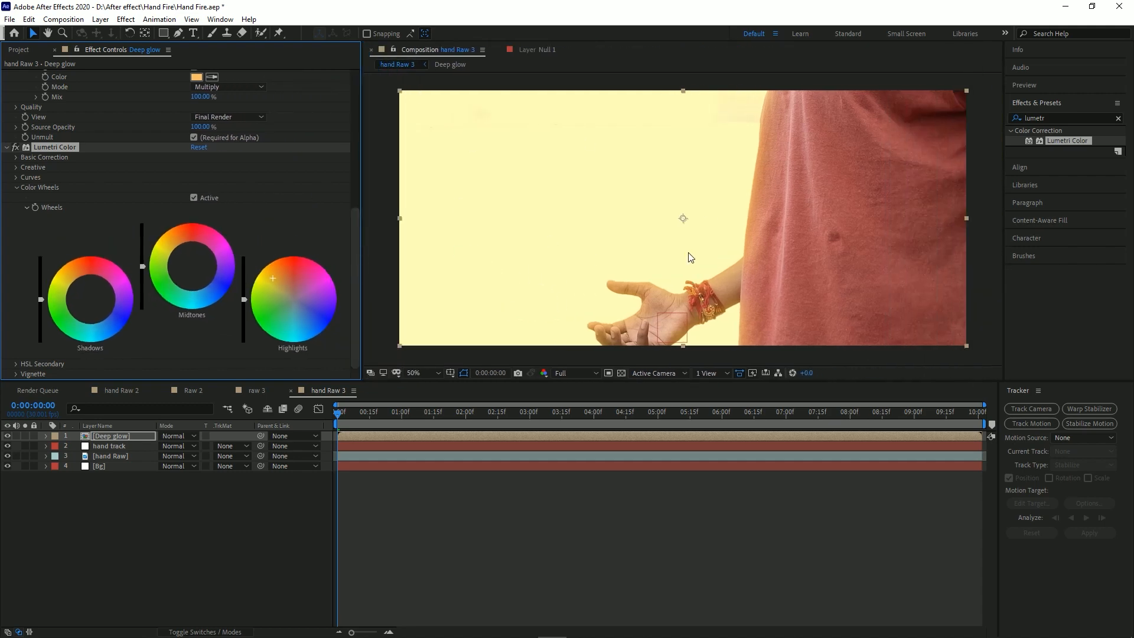
# Shift and brighten the Lumetri Color midtones toward yellow-orange and fine-tune the Highlights wheel to a softer yellow.
pyautogui.moveTo(278, 289); pyautogui.dragTo(272, 276)
pyautogui.moveTo(187, 263); pyautogui.dragTo(174, 249)
pyautogui.moveTo(281, 273); pyautogui.dragTo(277, 283)
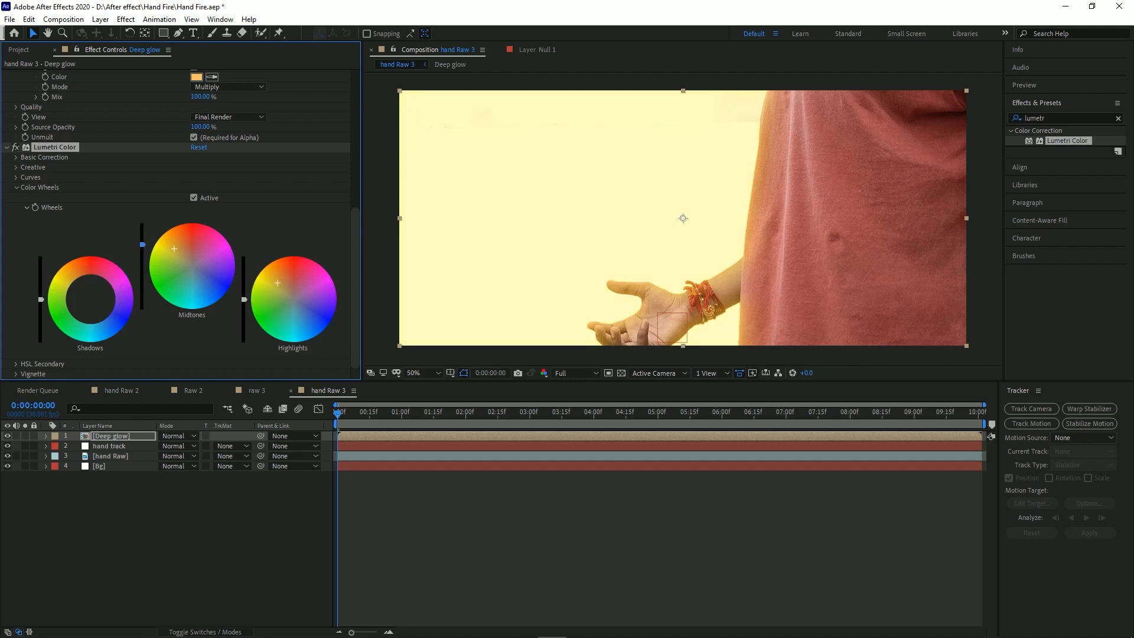
pyautogui.moveTo(244, 288)
pyautogui.mouseDown()
pyautogui.moveTo(244, 303)
pyautogui.moveTo(244, 290)
pyautogui.mouseUp()
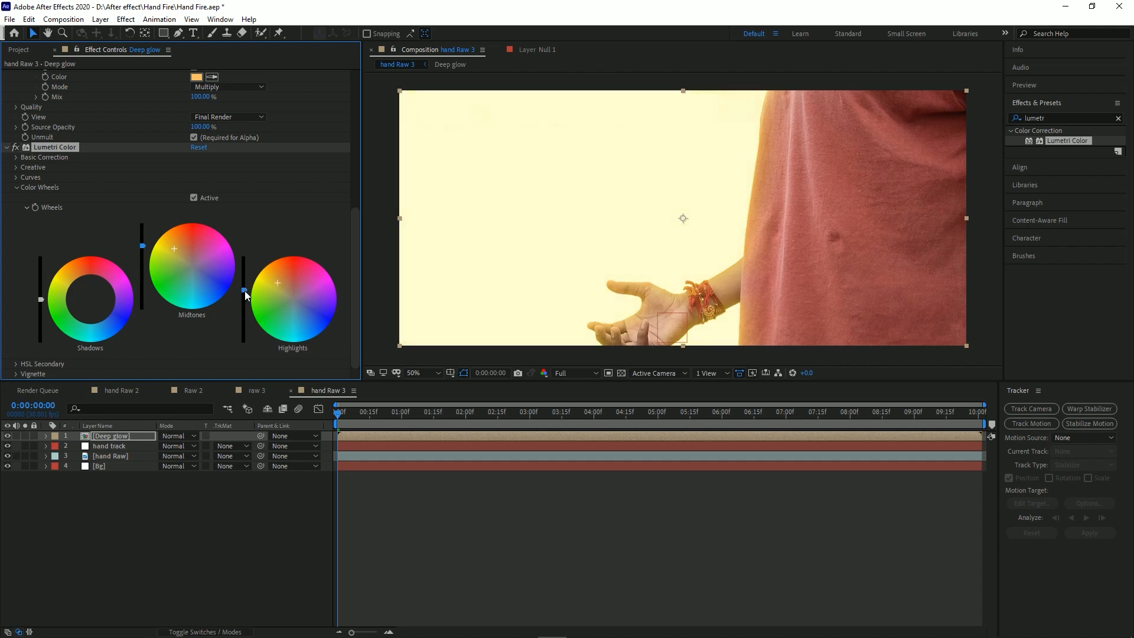
pyautogui.moveTo(244, 290); pyautogui.dragTo(280, 272)
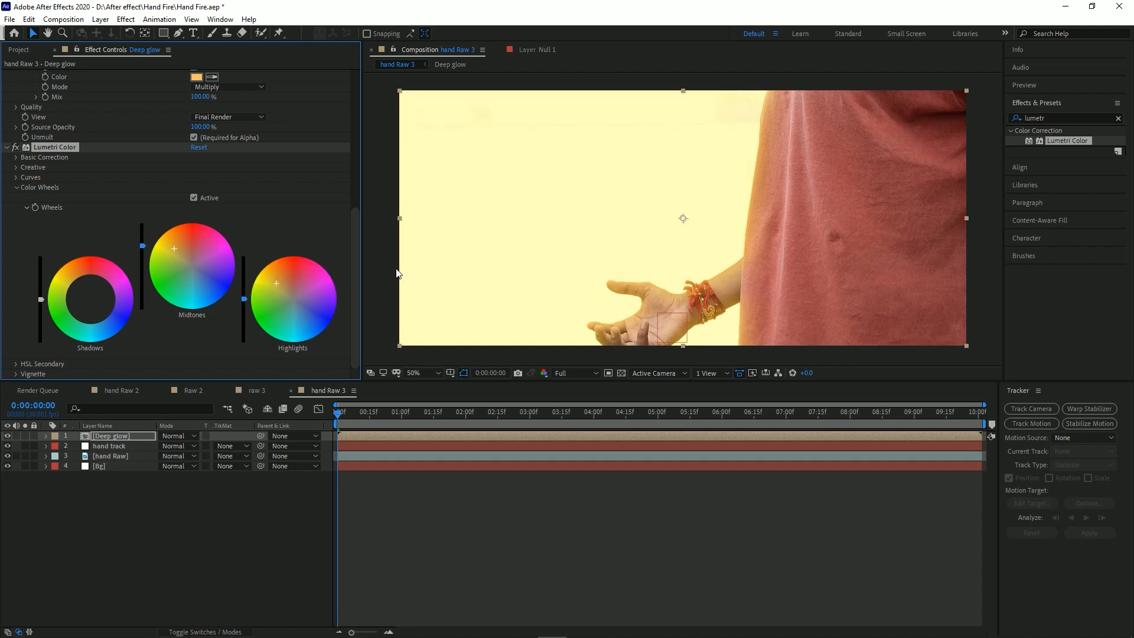
# Compare the glow without Lumetri Color and try a Deep Glow exposure of 0.5.
pyautogui.click(18, 147)
pyautogui.click(16, 147)
pyautogui.scroll(6, 136, 201)
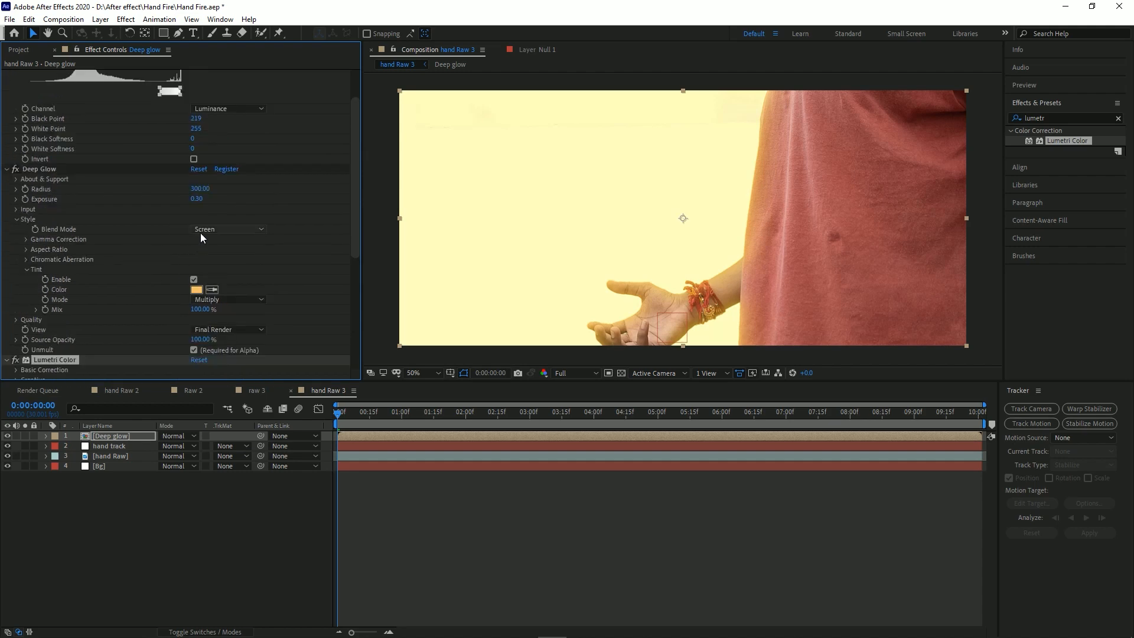
pyautogui.click(198, 199)
pyautogui.write('0.5')
pyautogui.press('Return')
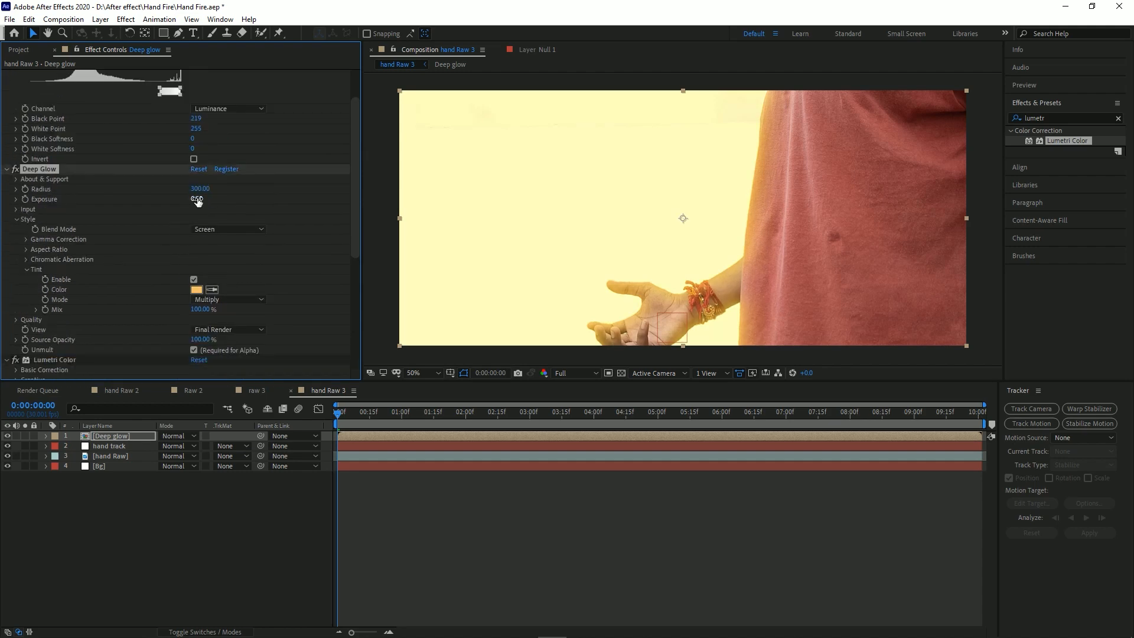
pyautogui.hotkey('ctrl', 'z')
# Save the project, set the composition preview resolution to Half and check the glow at 0:00:01:24 and 0:00:03:17.
pyautogui.hotkey('ctrl', 's')
pyautogui.moveTo(344, 426); pyautogui.dragTo(455, 419)
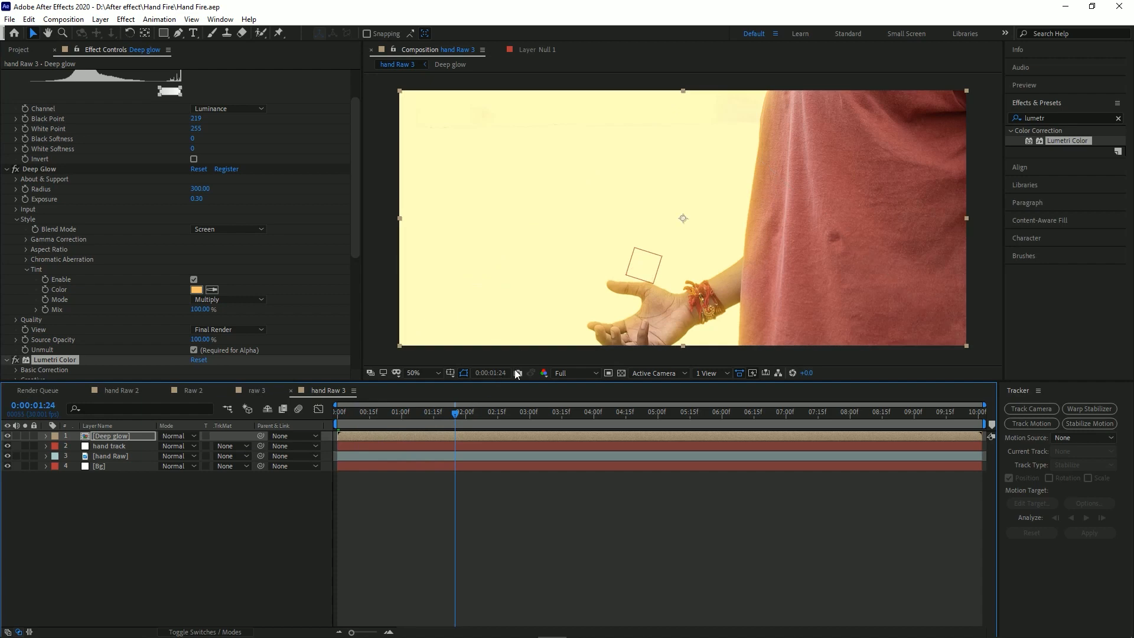
pyautogui.click(564, 372)
pyautogui.click(570, 411)
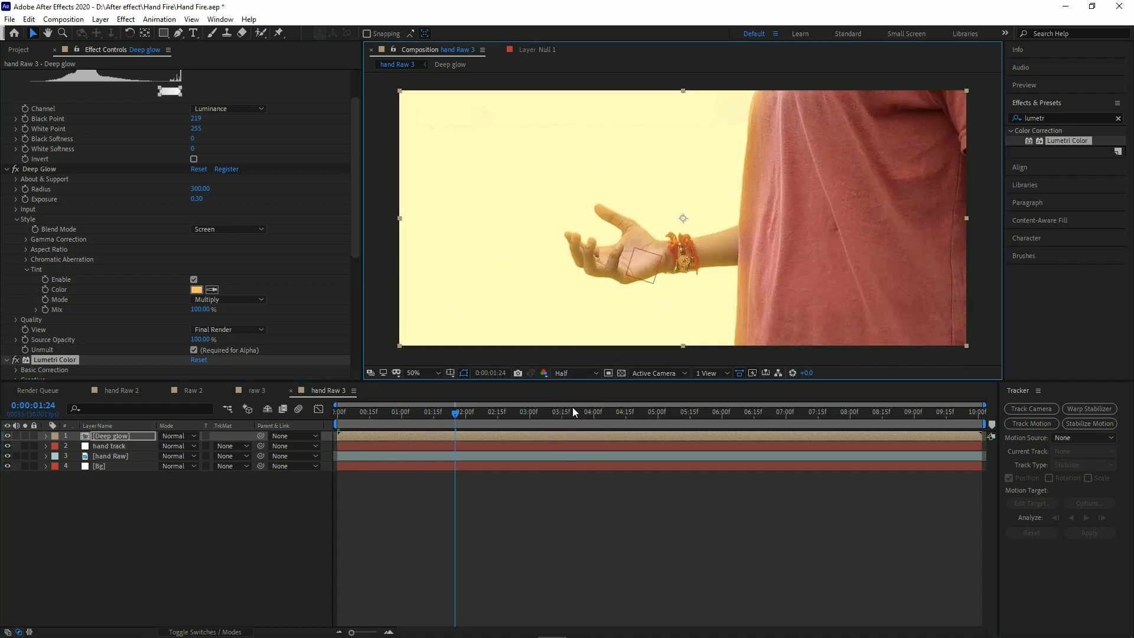
pyautogui.moveTo(466, 413); pyautogui.dragTo(575, 408)
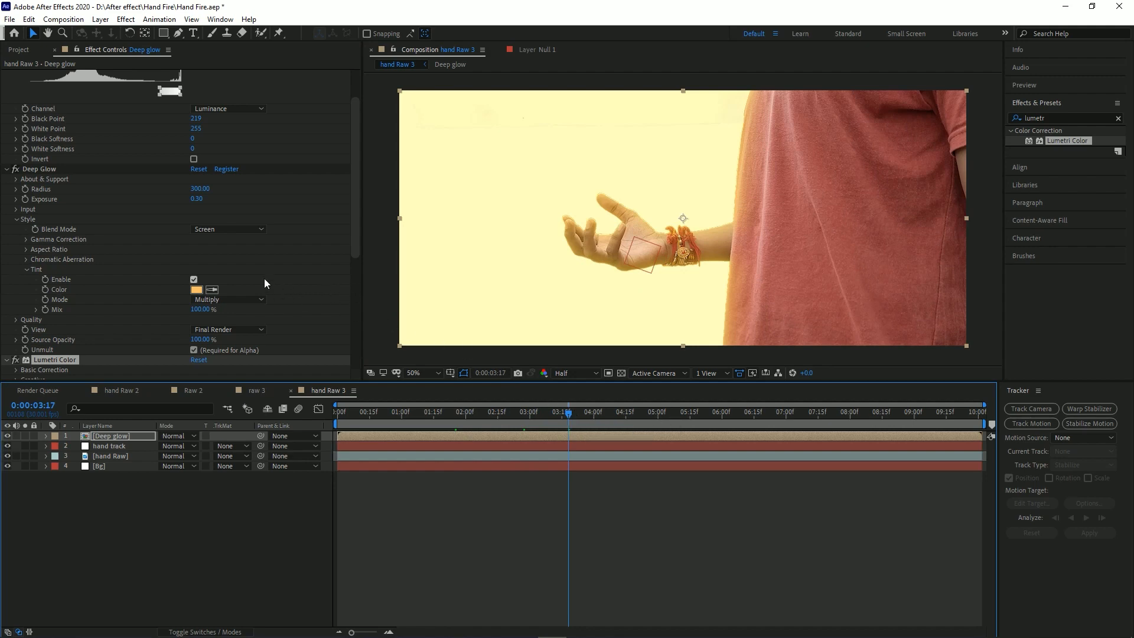
# Fine-tune Lumetri Color's Midtones wheel in yellow-orange, shift its Highlights wheel closer to neutral, and save the project.
pyautogui.scroll(-6, 177, 260)
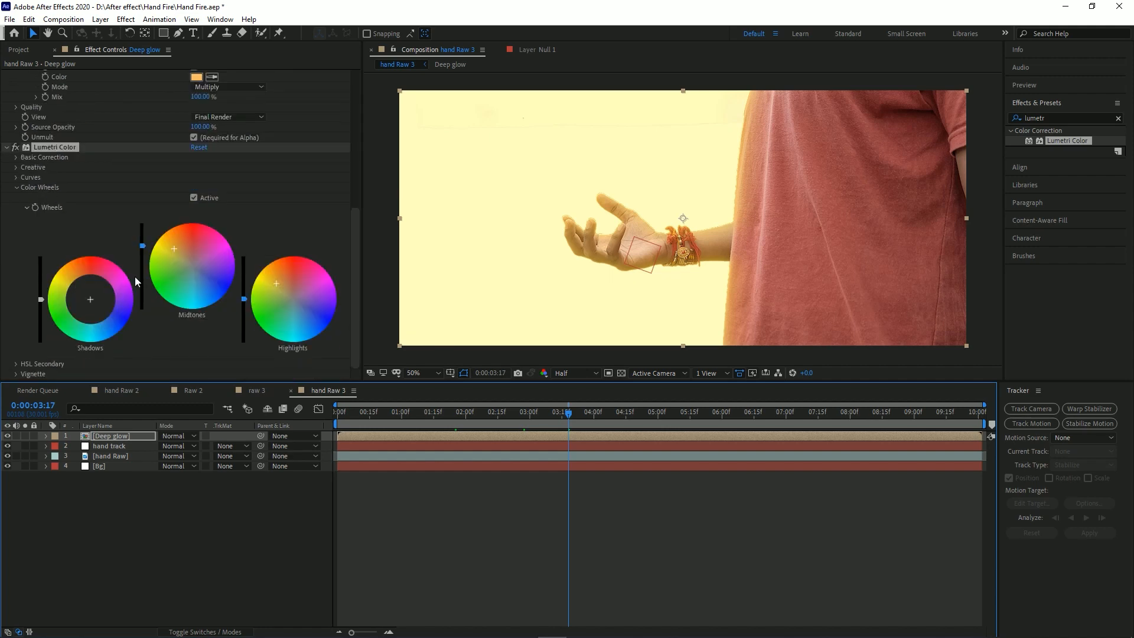
pyautogui.click(167, 239)
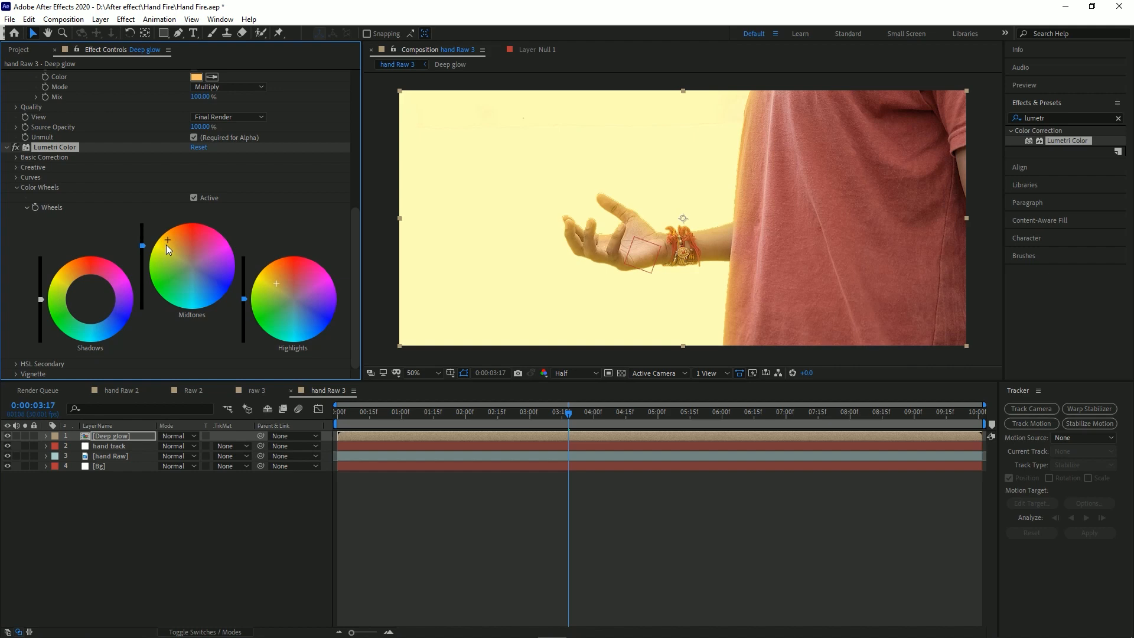
pyautogui.click(173, 246)
pyautogui.moveTo(280, 293); pyautogui.dragTo(285, 295)
pyautogui.hotkey('ctrl', 's')
# Collapse the Lumetri Color, Deep Glow and Extract effects and narrow the effect controls area to enlarge the composition view.
pyautogui.click(8, 147)
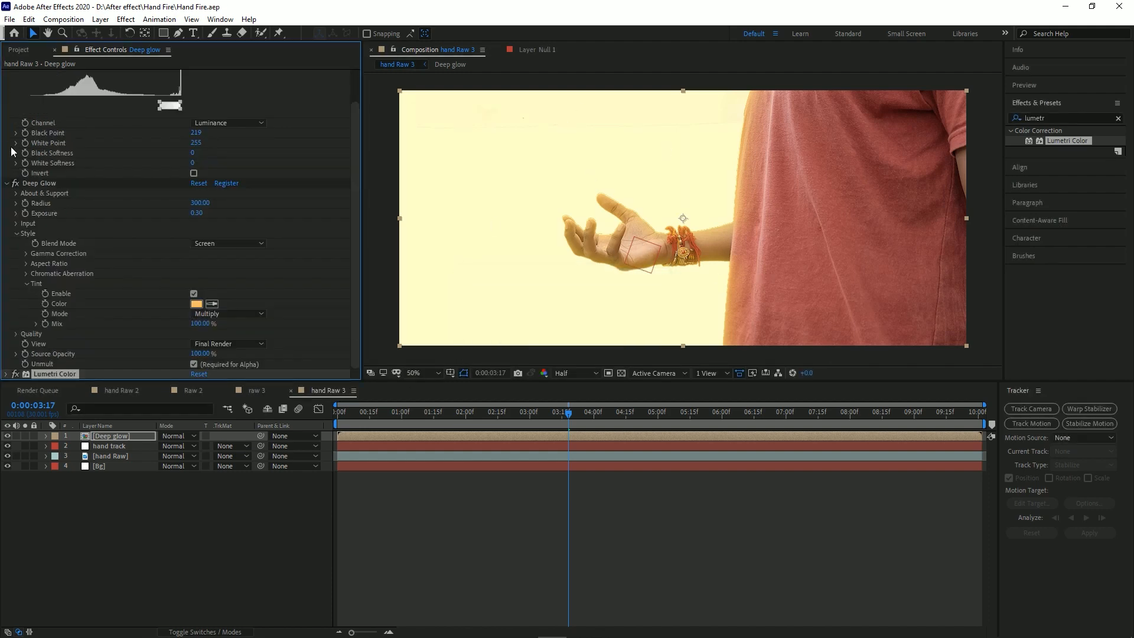
pyautogui.click(7, 183)
pyautogui.click(7, 75)
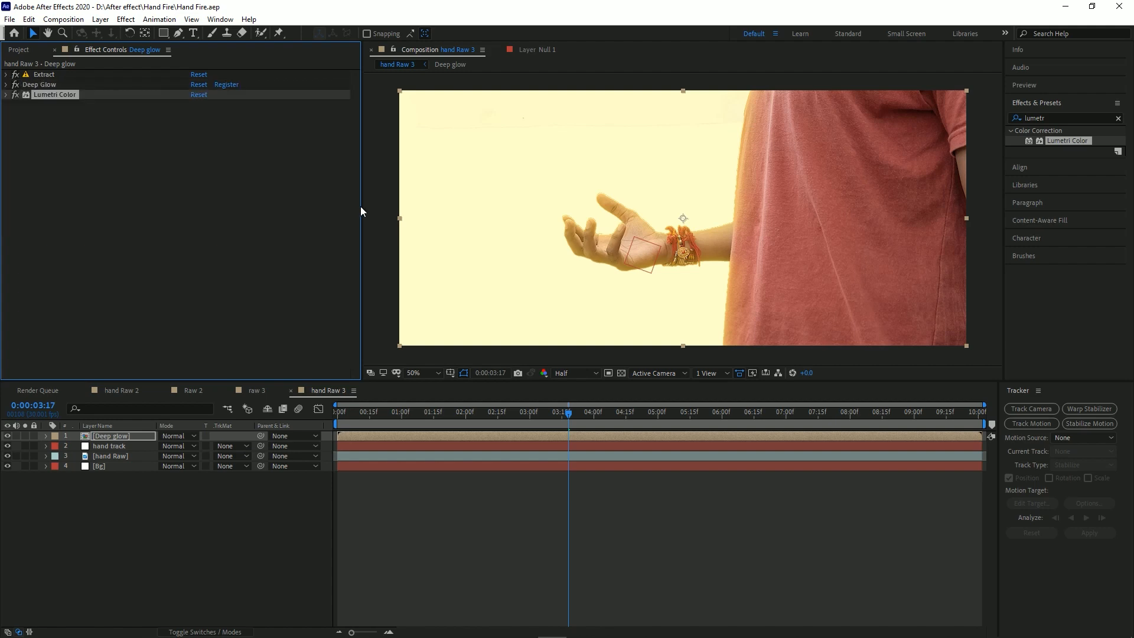
pyautogui.moveTo(365, 211); pyautogui.dragTo(205, 215)
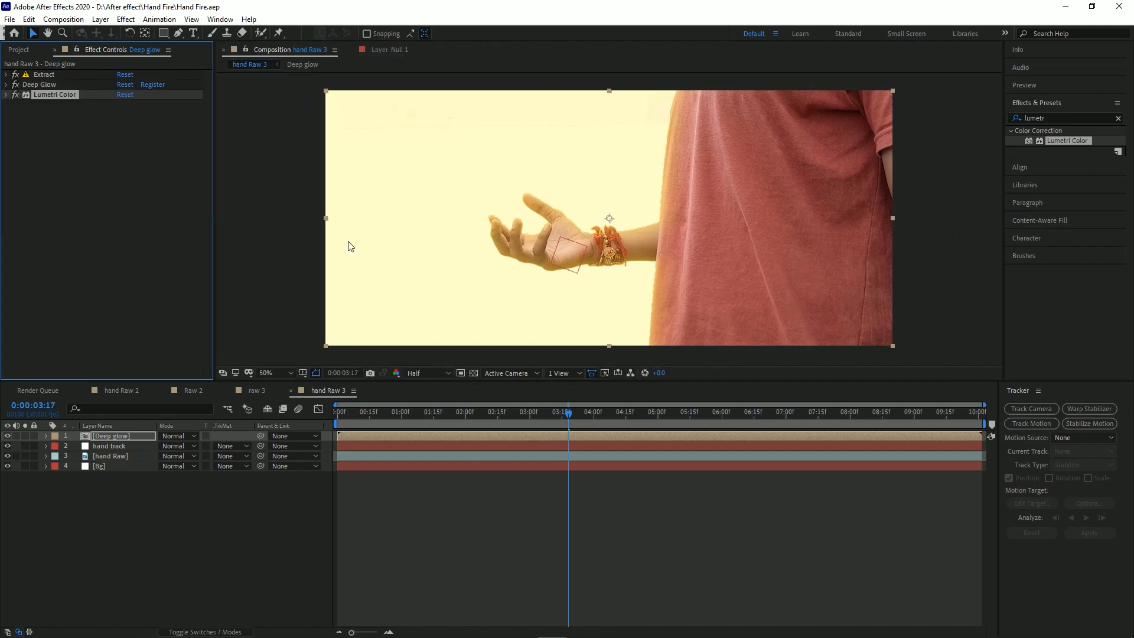
pyautogui.click(240, 533)
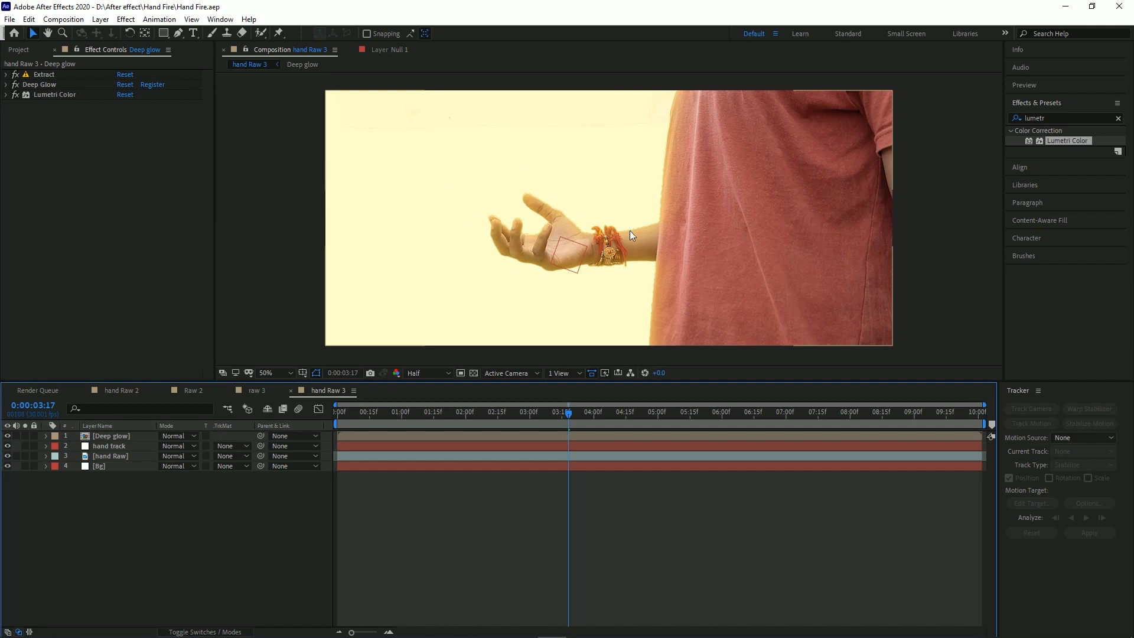
pyautogui.click(126, 458)
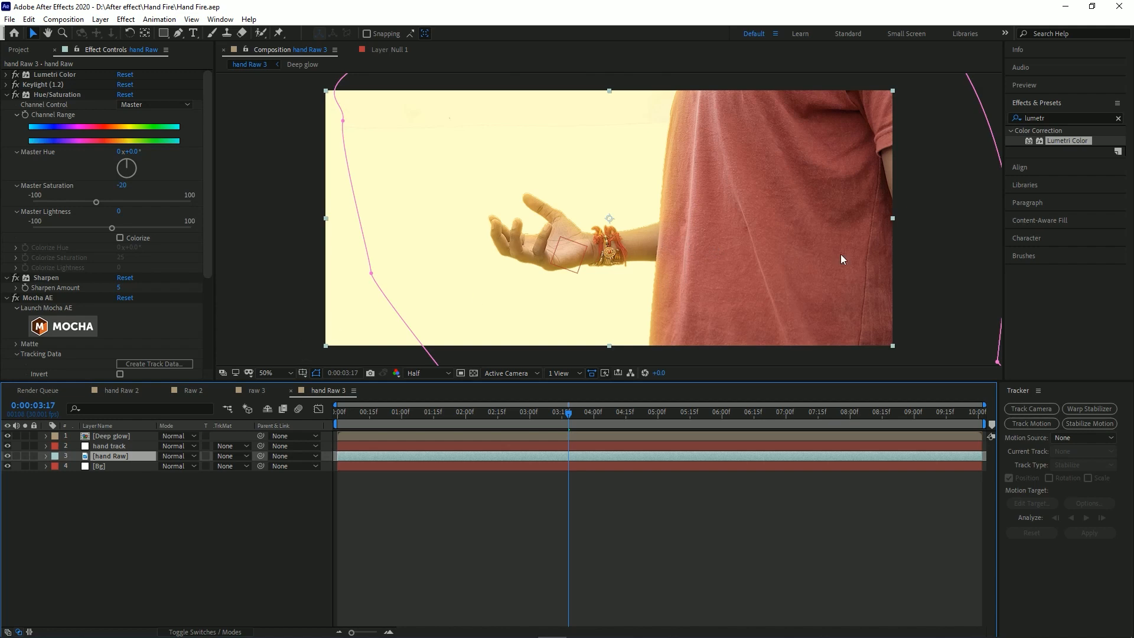
pyautogui.click(123, 574)
pyautogui.click(136, 461)
pyautogui.click(134, 437)
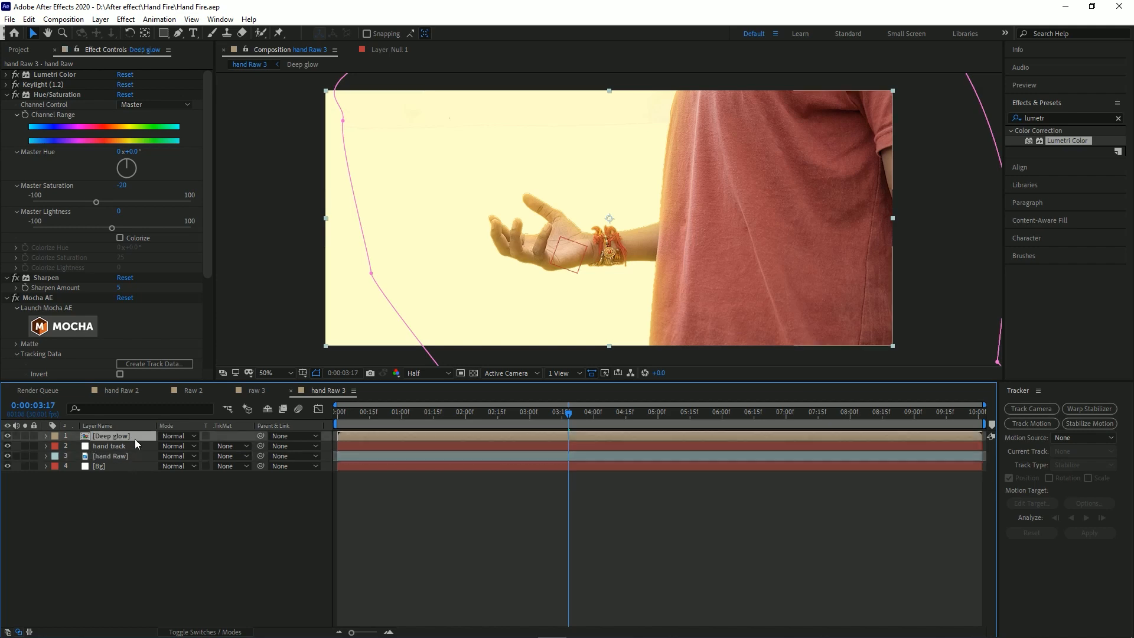
pyautogui.click(118, 469)
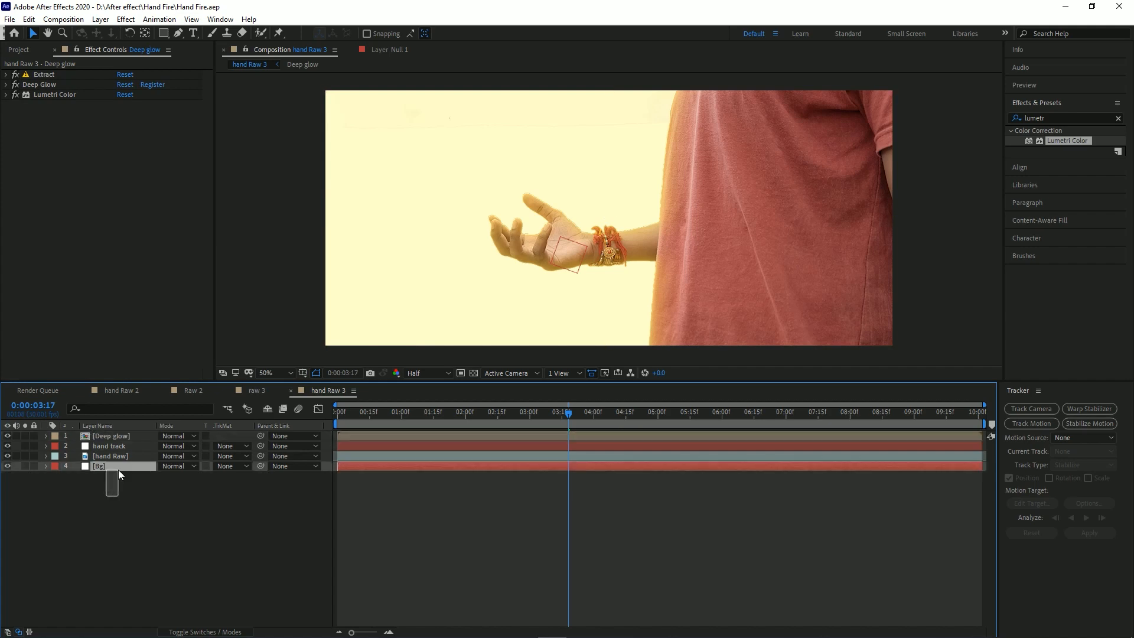
pyautogui.keyDown('shift'); pyautogui.click(126, 460); pyautogui.keyUp('shift')
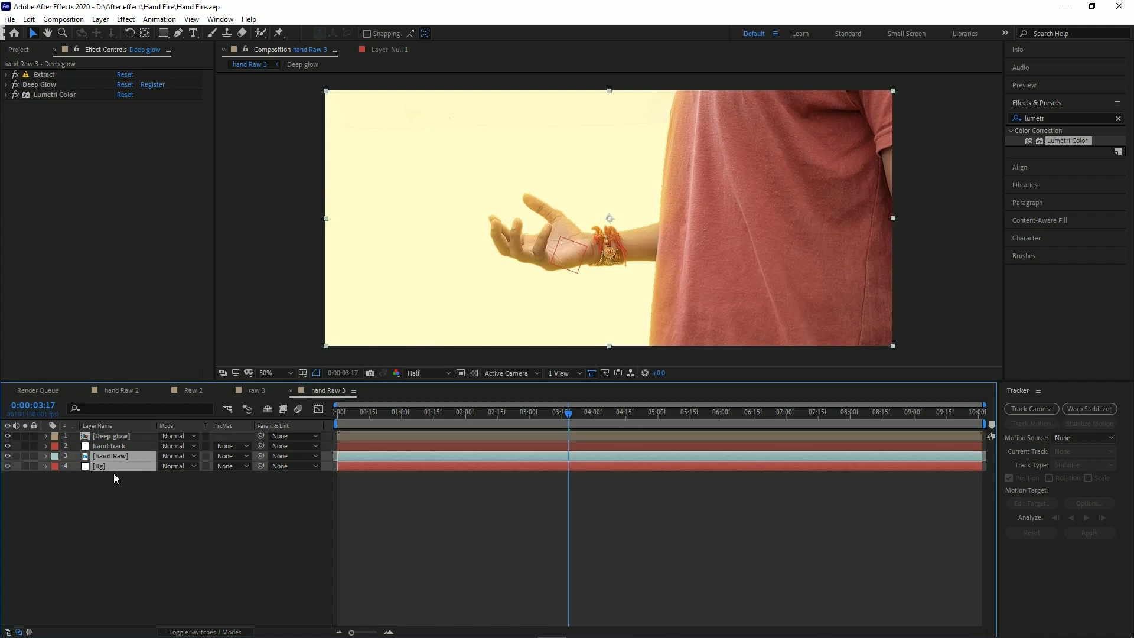
pyautogui.click(133, 489)
pyautogui.click(133, 437)
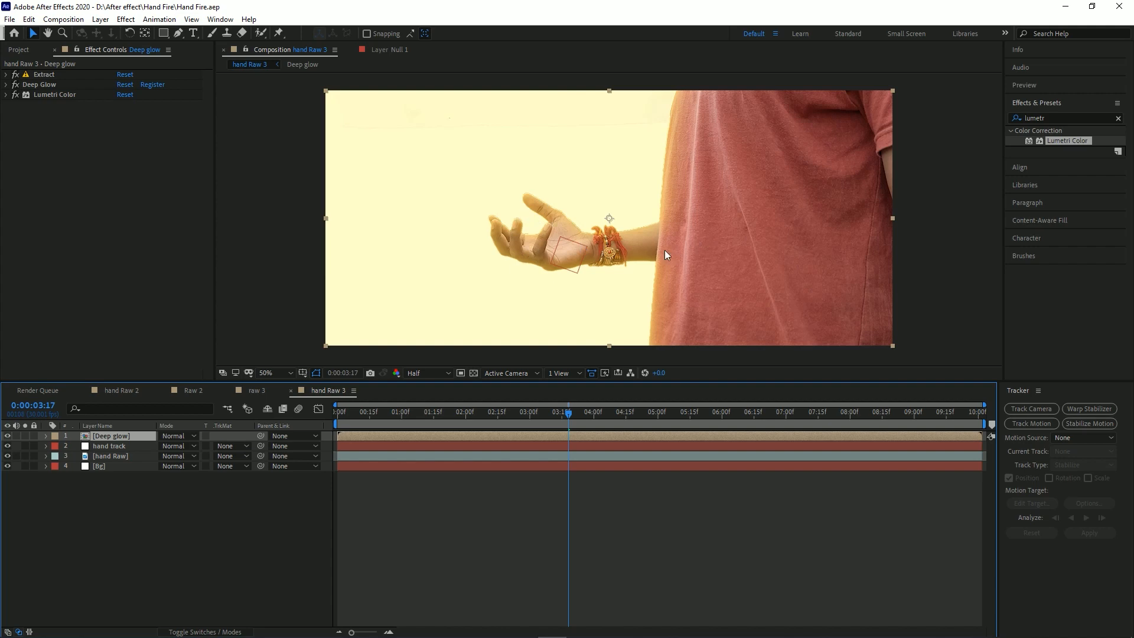
pyautogui.click(231, 520)
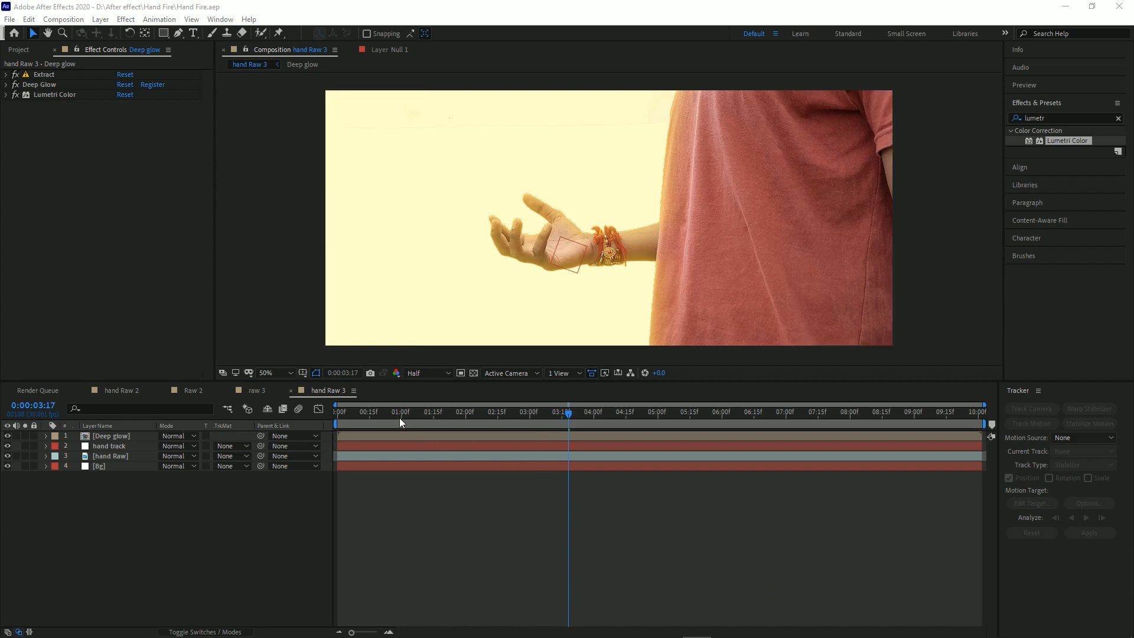
# Return to the first frame and add the Fire clip as the top layer of the hand Raw 3 composition.
pyautogui.moveTo(399, 417); pyautogui.dragTo(314, 424)
pyautogui.click(19, 50)
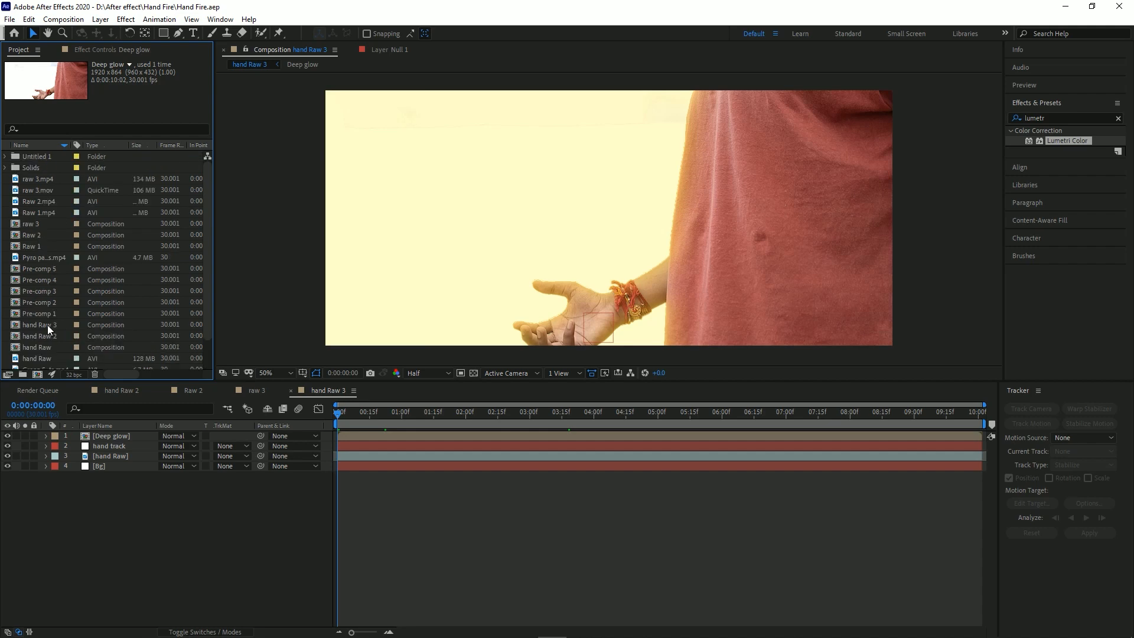
pyautogui.keyDown('ctrl'); pyautogui.click(30, 348); pyautogui.keyUp('ctrl')
pyautogui.moveTo(31, 348); pyautogui.dragTo(149, 431)
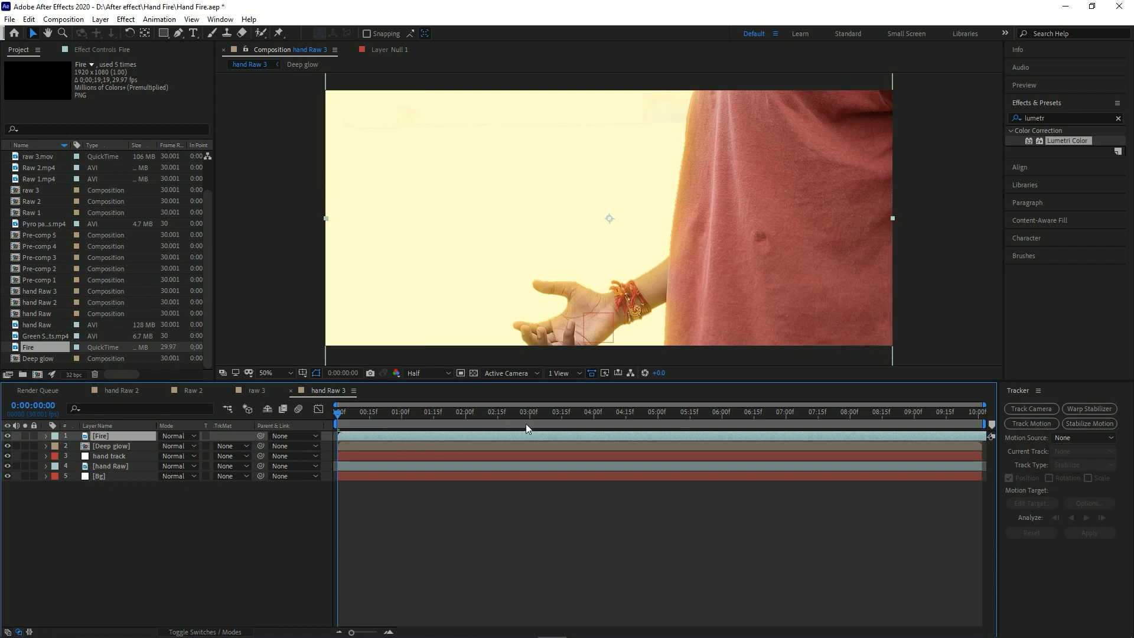
# At 0:00:05:22, set the Fire layer's blending mode to Add and move the flame over the red shirt.
pyautogui.moveTo(665, 436); pyautogui.dragTo(707, 448)
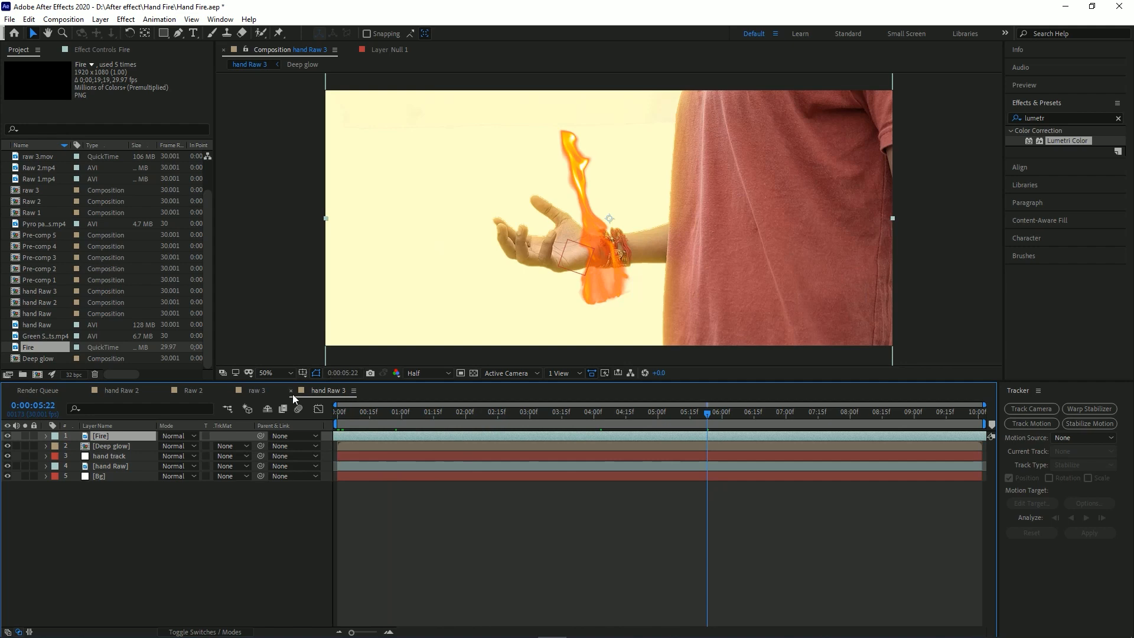
pyautogui.click(193, 436)
pyautogui.click(233, 244)
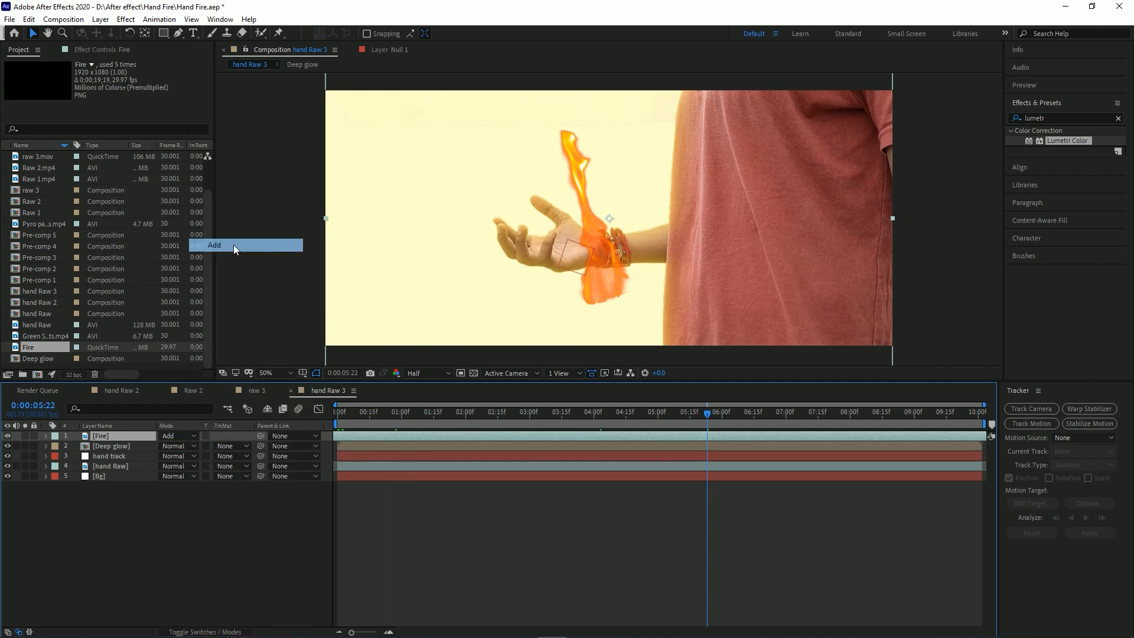
pyautogui.moveTo(654, 277); pyautogui.dragTo(808, 278)
# Apply the Curves effect to the Fire layer and shape a contrast S-curve with raised highlights and lowered shadows.
pyautogui.click(108, 50)
pyautogui.hotkey('ctrl', 'space')
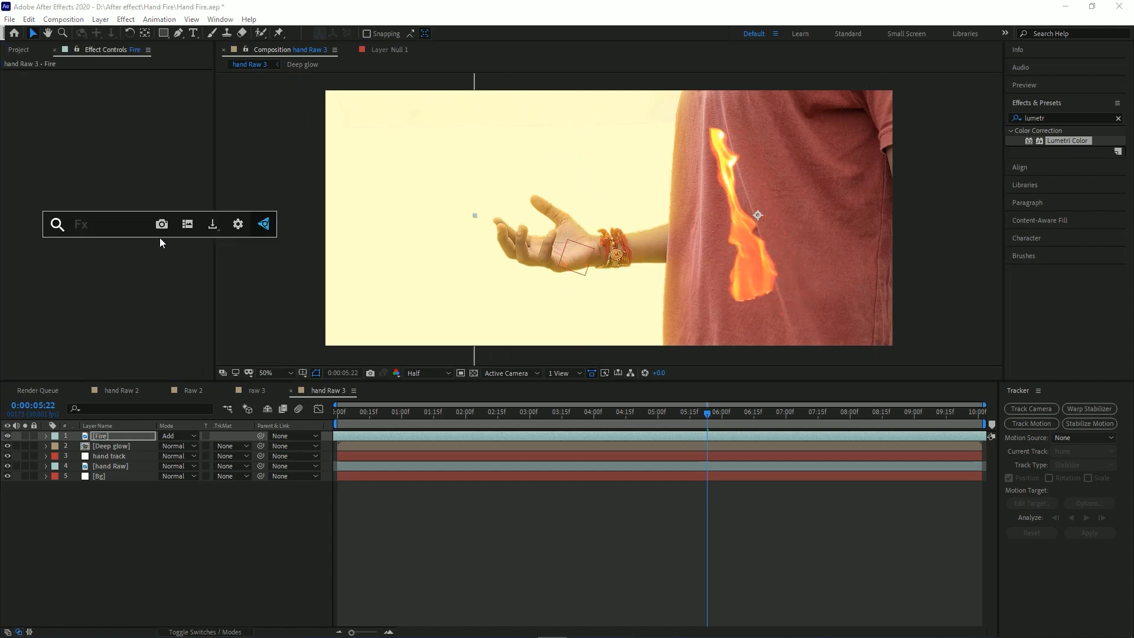
pyautogui.write('cur')
pyautogui.press('Return')
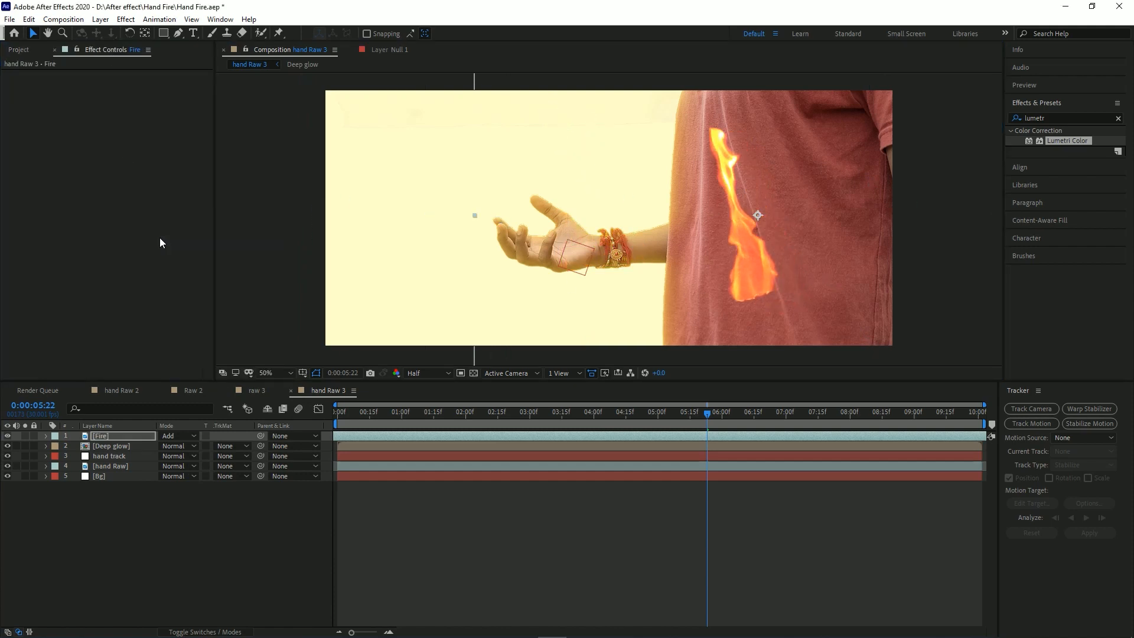
pyautogui.moveTo(114, 177)
pyautogui.mouseDown()
pyautogui.moveTo(129, 186)
pyautogui.moveTo(116, 160)
pyautogui.mouseUp()
pyautogui.moveTo(73, 205); pyautogui.dragTo(78, 221)
pyautogui.click(121, 321)
# Add Hue/Saturation to the Fire layer, set Master Hue to +16°, and show the layer switches in the timeline.
pyautogui.hotkey('ctrl', 'space')
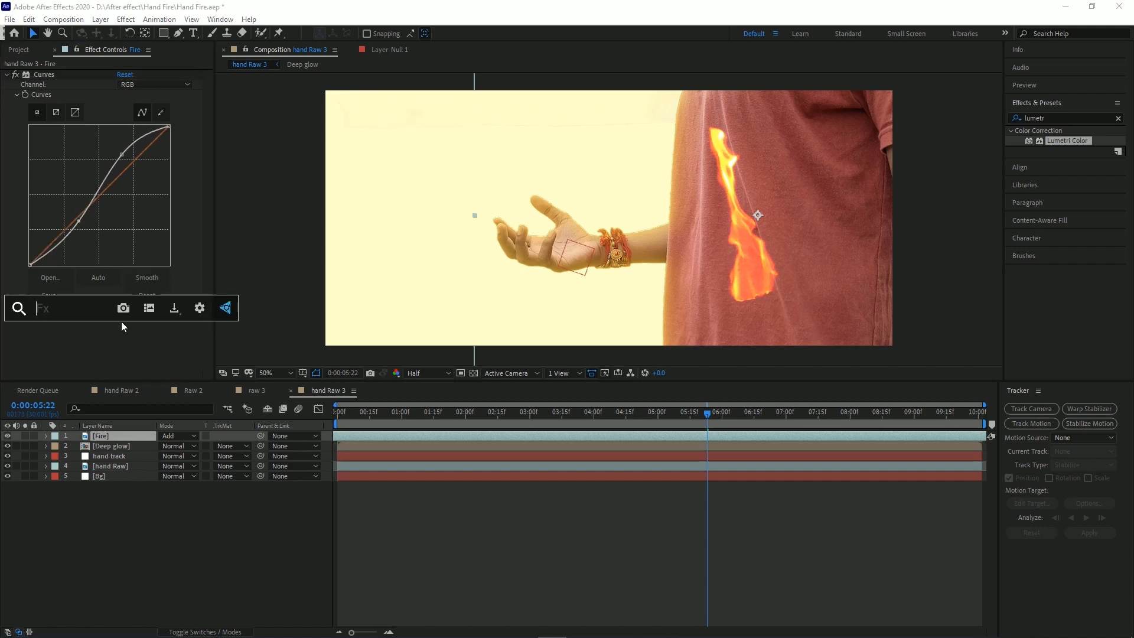
pyautogui.write('hue')
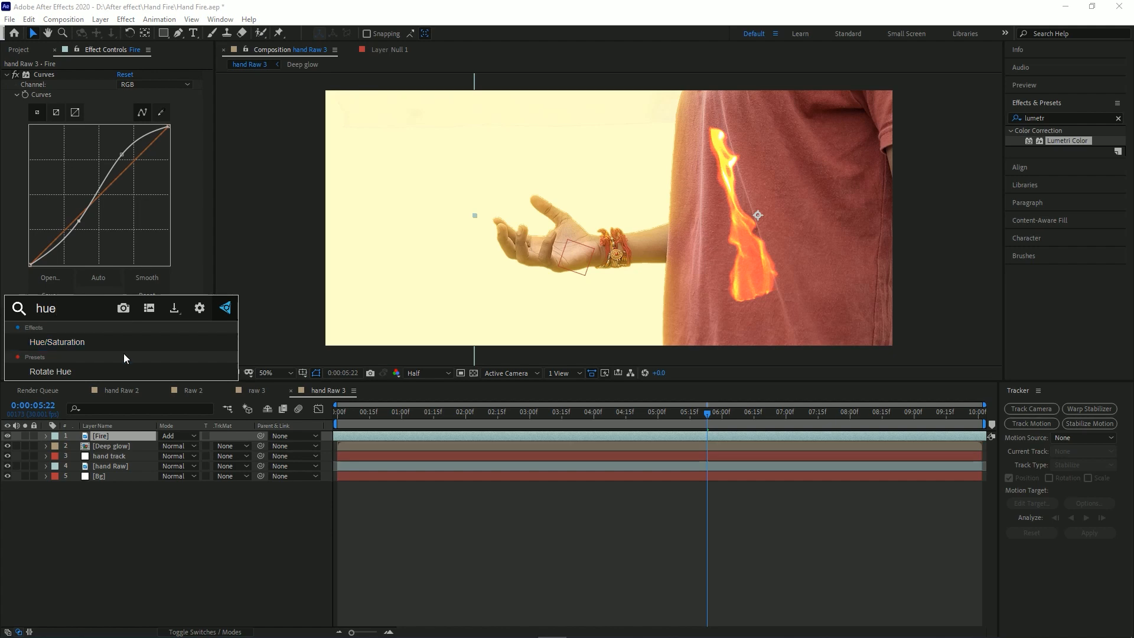
pyautogui.click(123, 344)
pyautogui.moveTo(216, 311); pyautogui.dragTo(316, 320)
pyautogui.moveTo(193, 290)
pyautogui.mouseDown()
pyautogui.moveTo(221, 288)
pyautogui.moveTo(173, 290)
pyautogui.moveTo(207, 290)
pyautogui.moveTo(196, 292)
pyautogui.mouseUp()
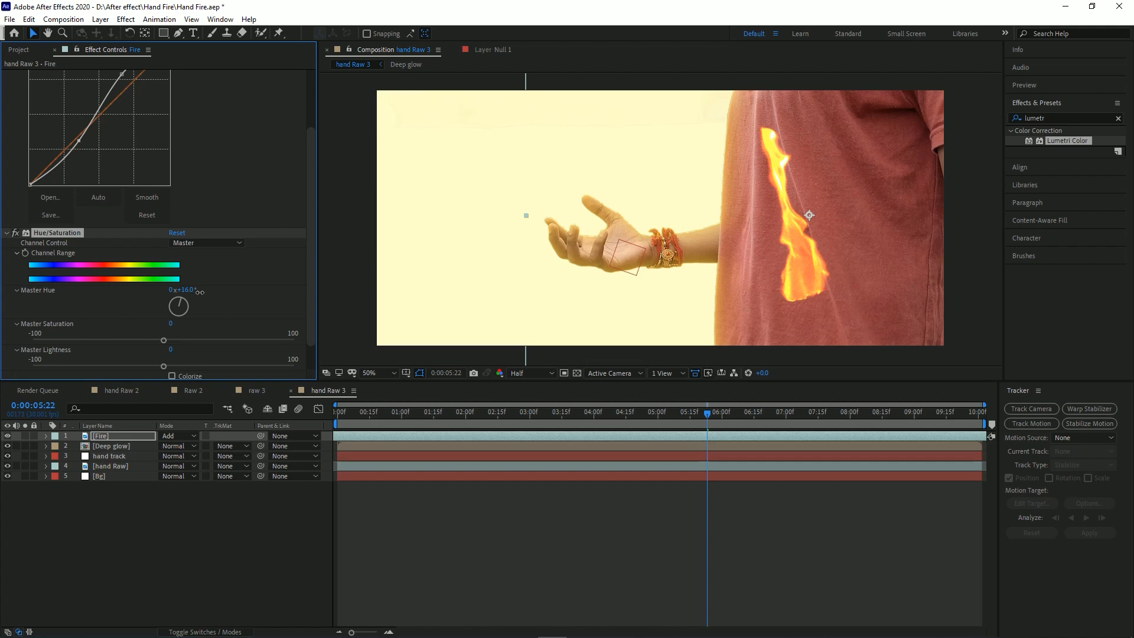
pyautogui.click(224, 305)
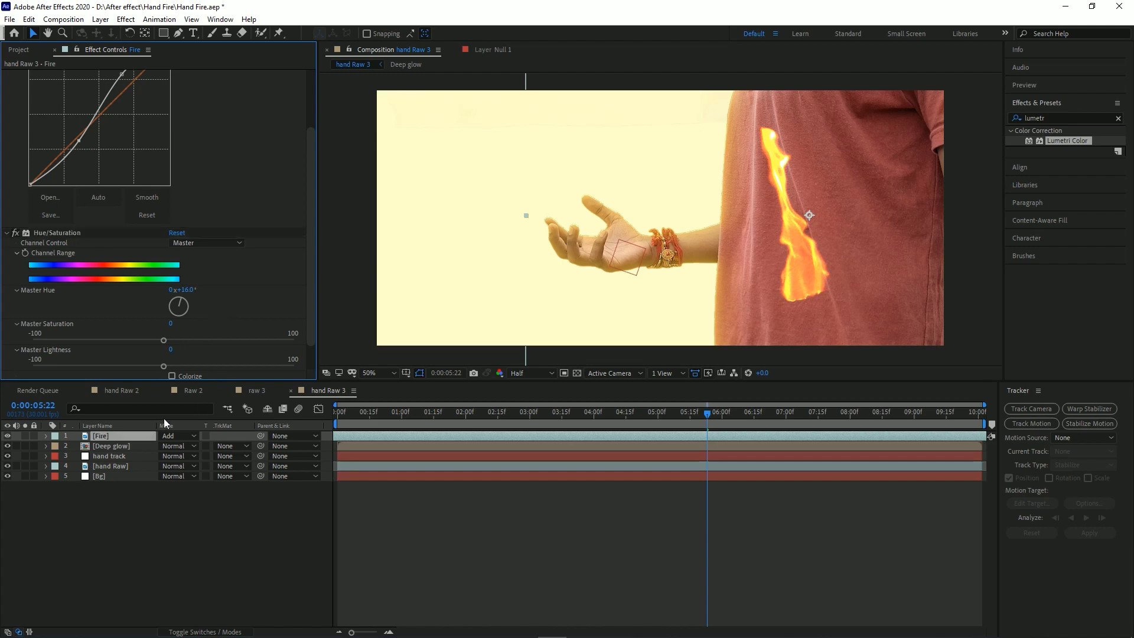
pyautogui.press('F4')
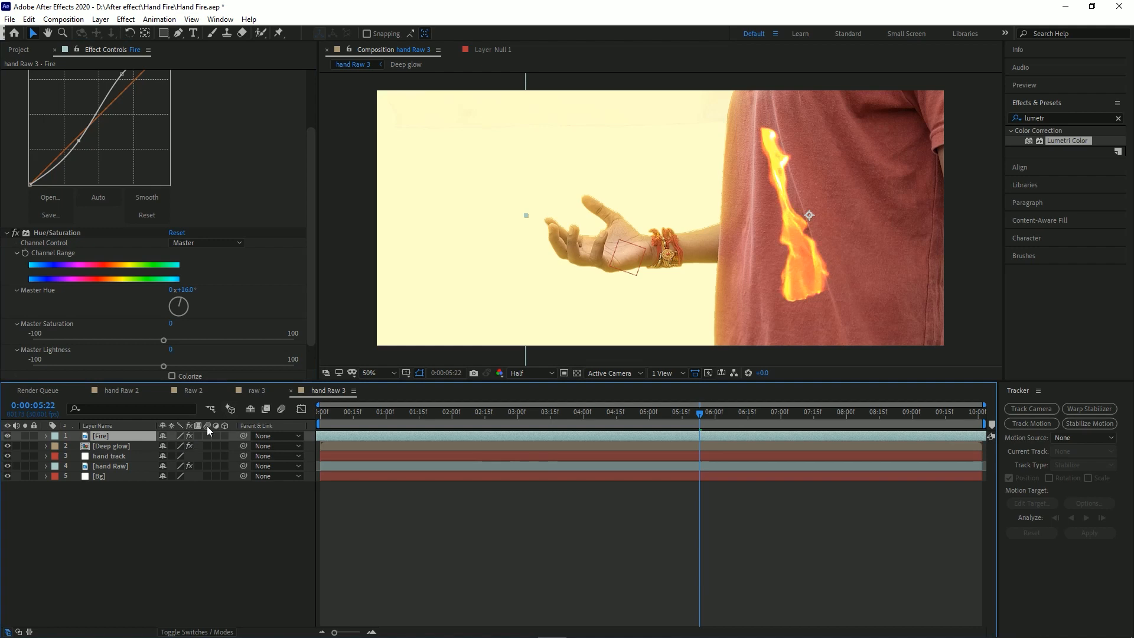
pyautogui.click(200, 526)
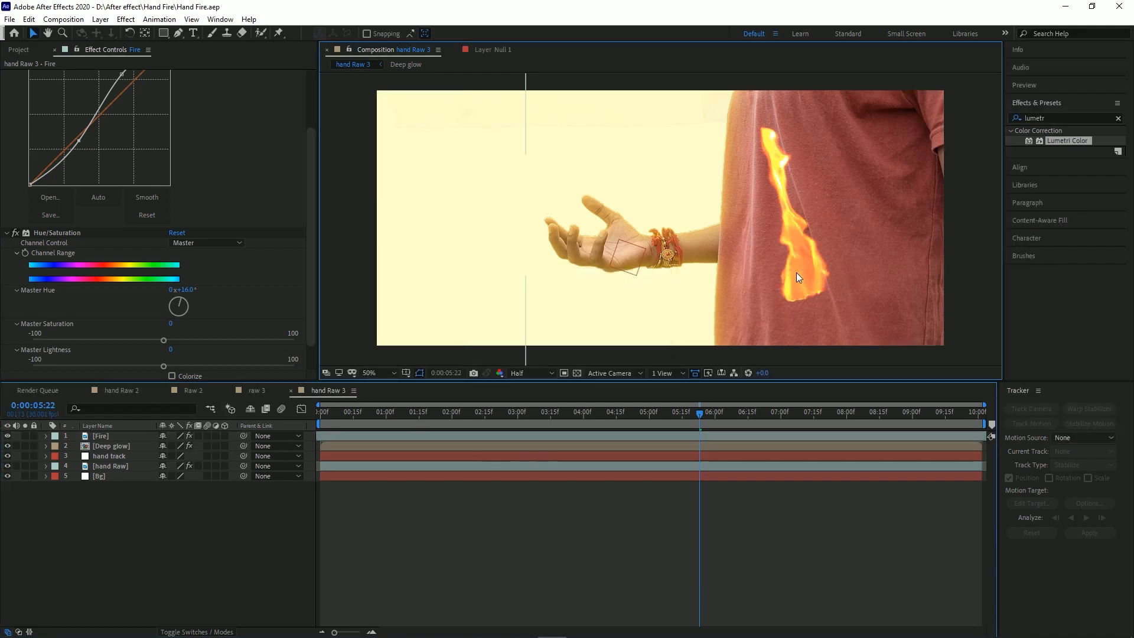
# Move the flame from the shirt onto the hand at the first frame and scale the Fire layer down slightly.
pyautogui.moveTo(796, 272)
pyautogui.mouseDown()
pyautogui.moveTo(693, 247)
pyautogui.moveTo(813, 261)
pyautogui.mouseUp()
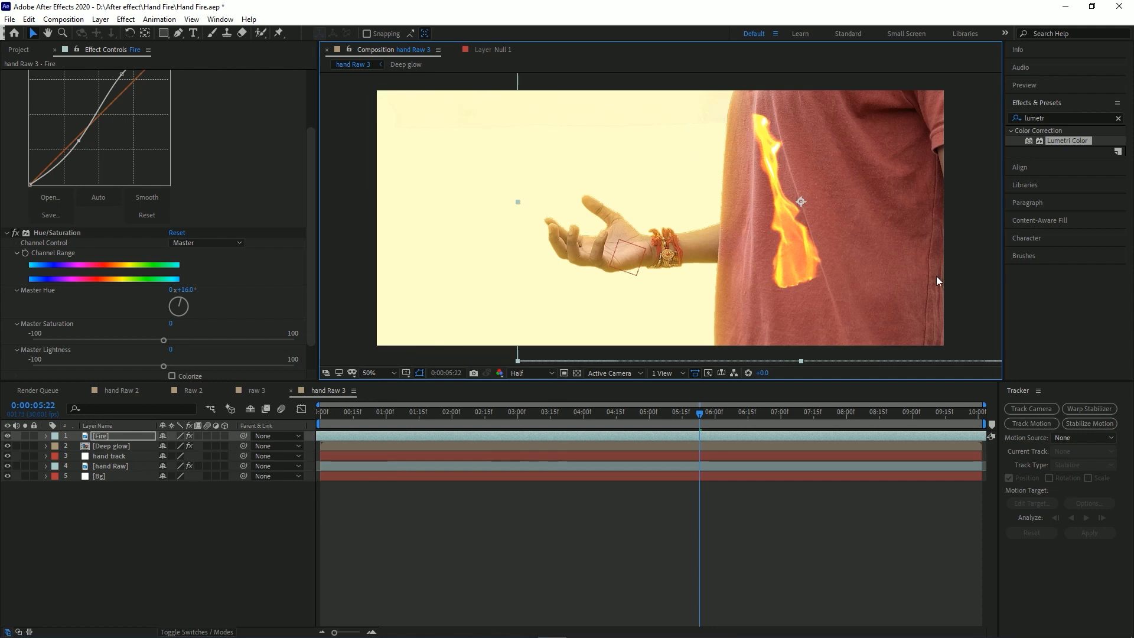
pyautogui.moveTo(835, 268); pyautogui.dragTo(662, 248)
pyautogui.moveTo(377, 414); pyautogui.dragTo(226, 420)
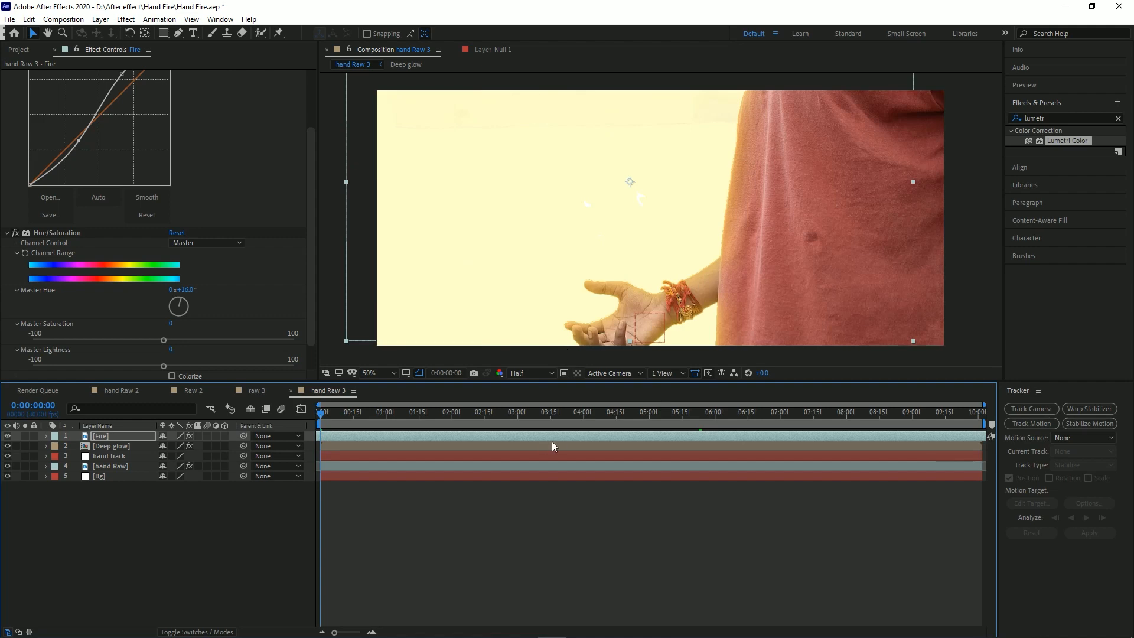
pyautogui.moveTo(762, 195); pyautogui.dragTo(784, 268)
pyautogui.hotkey('ctrl', 'alt', 'shift', '-')
pyautogui.hotkey('ctrl', 'alt', 'shift', '-')
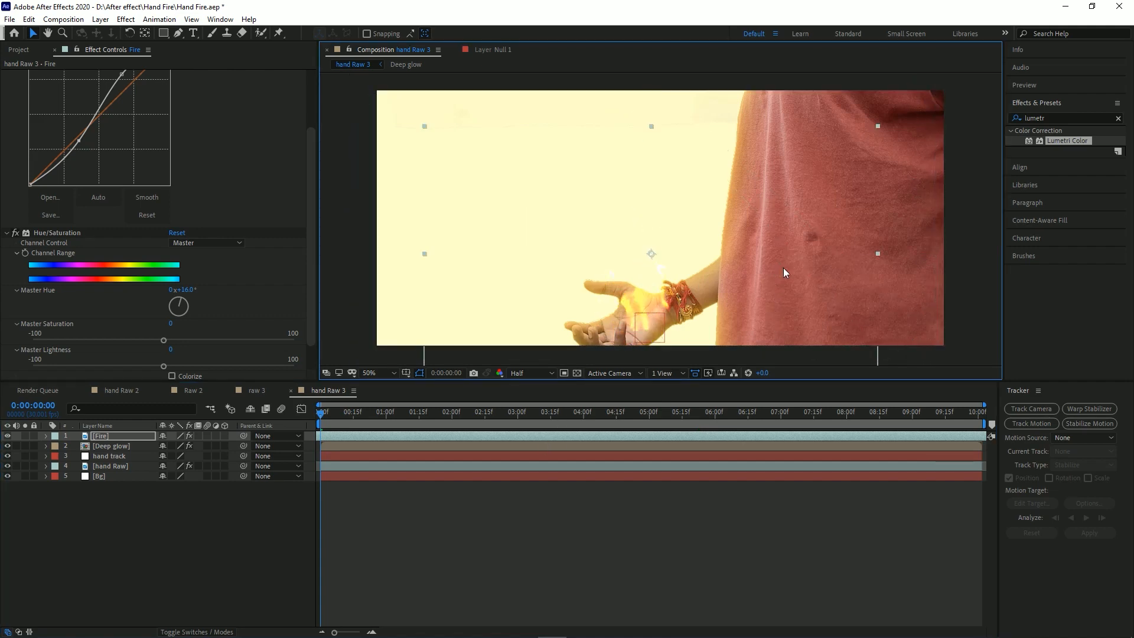
# Nudge the flame down and right onto the palm, then parent the Fire layer to the hand track null.
pyautogui.hotkey('shift', 'Down')
pyautogui.hotkey('shift', 'Down')
pyautogui.hotkey('shift', 'Down')
pyautogui.hotkey('shift', 'Down')
pyautogui.hotkey('shift', 'Down')
pyautogui.hotkey('shift', 'Down')
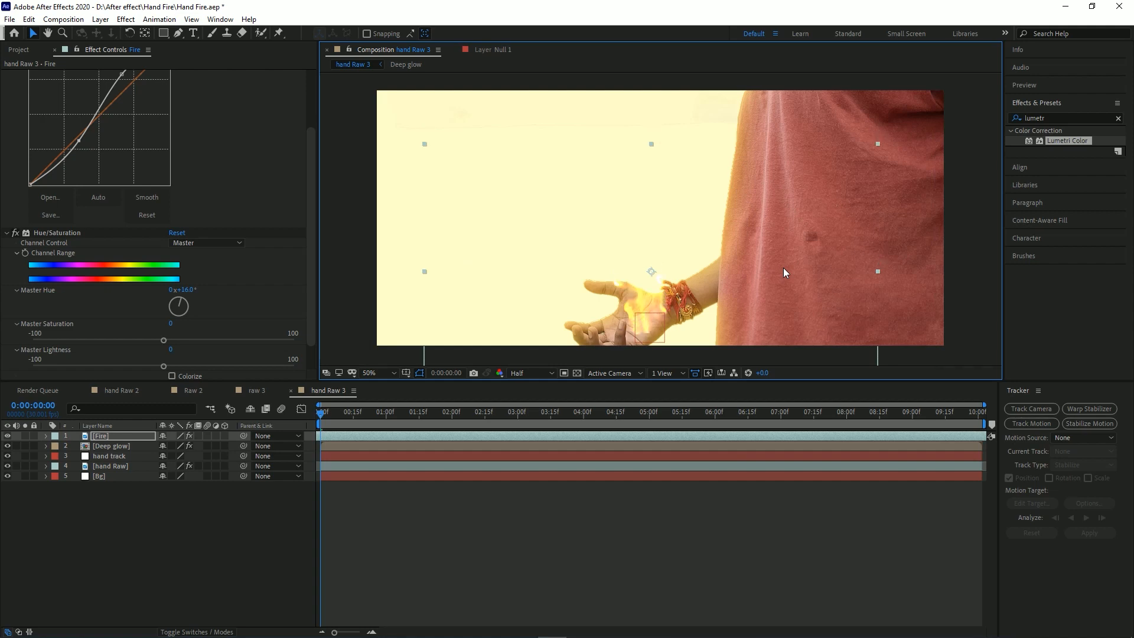
pyautogui.hotkey('shift', 'Right')
pyautogui.hotkey('shift', 'Right')
pyautogui.hotkey('shift', 'Down')
pyautogui.hotkey('shift', 'Down')
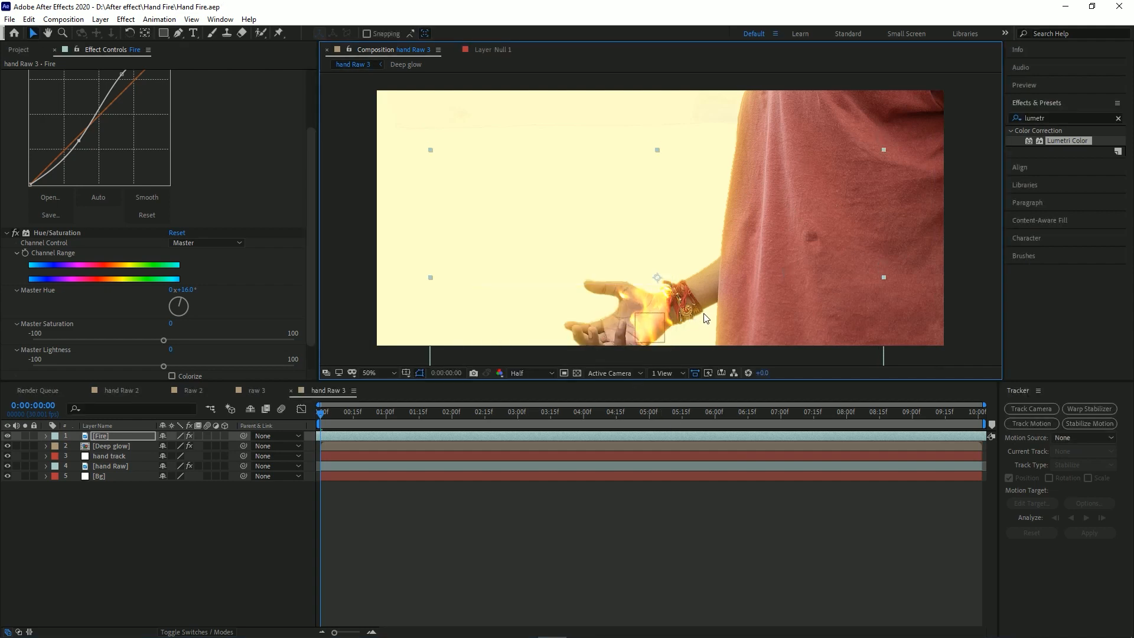
pyautogui.moveTo(244, 436); pyautogui.dragTo(123, 459)
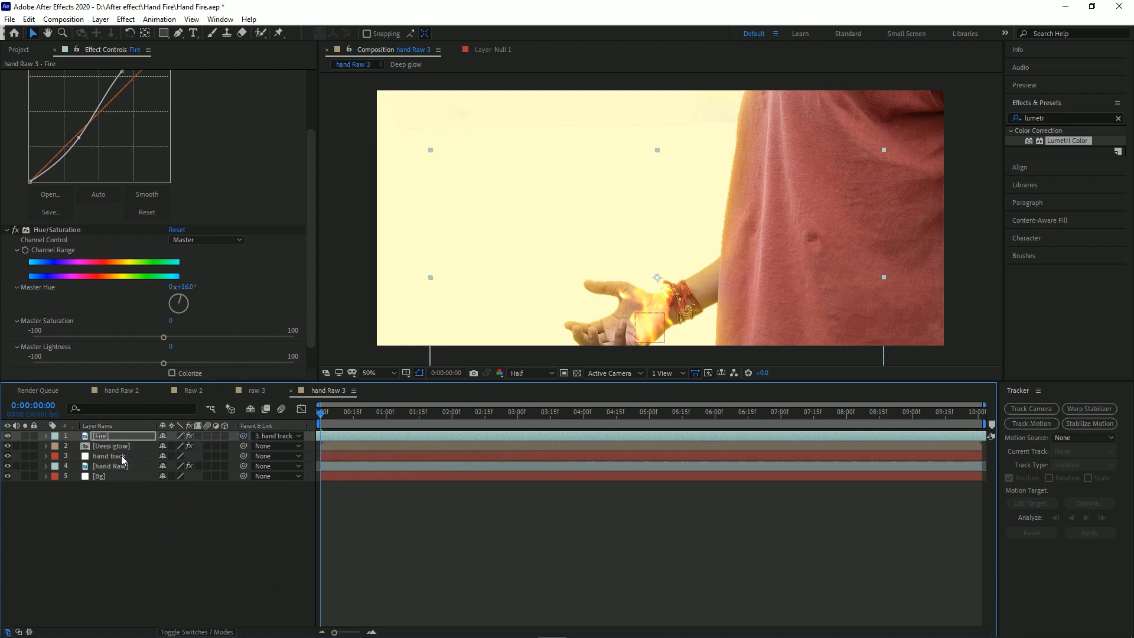
# Fit the composition in the viewer and play it from the first frame to check how the flame follows the hand.
pyautogui.click(379, 373)
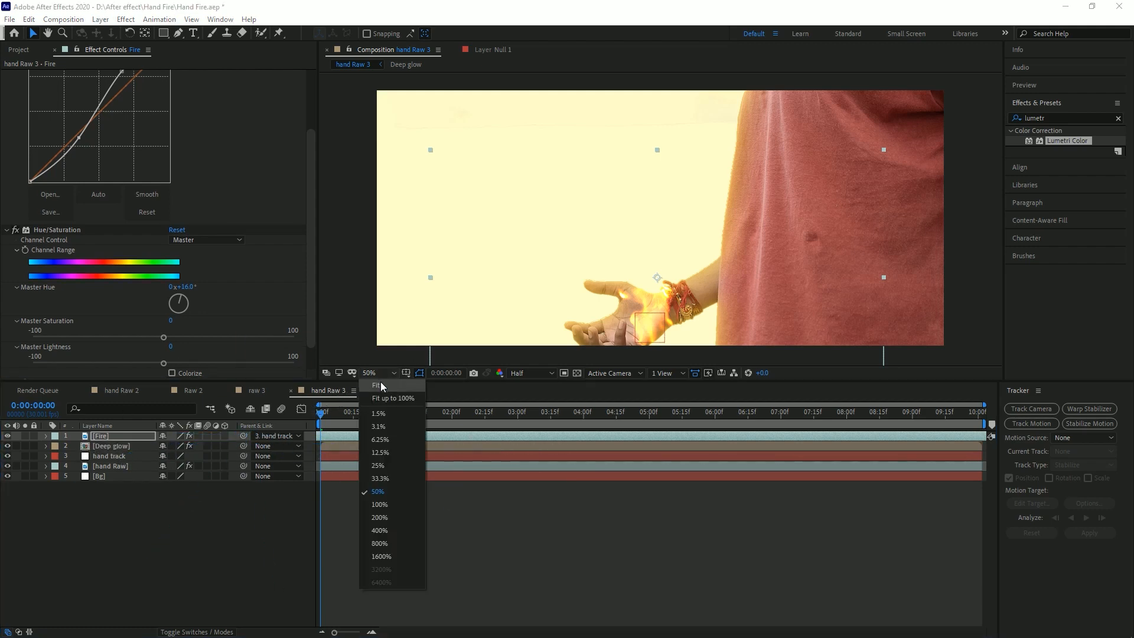
pyautogui.click(378, 402)
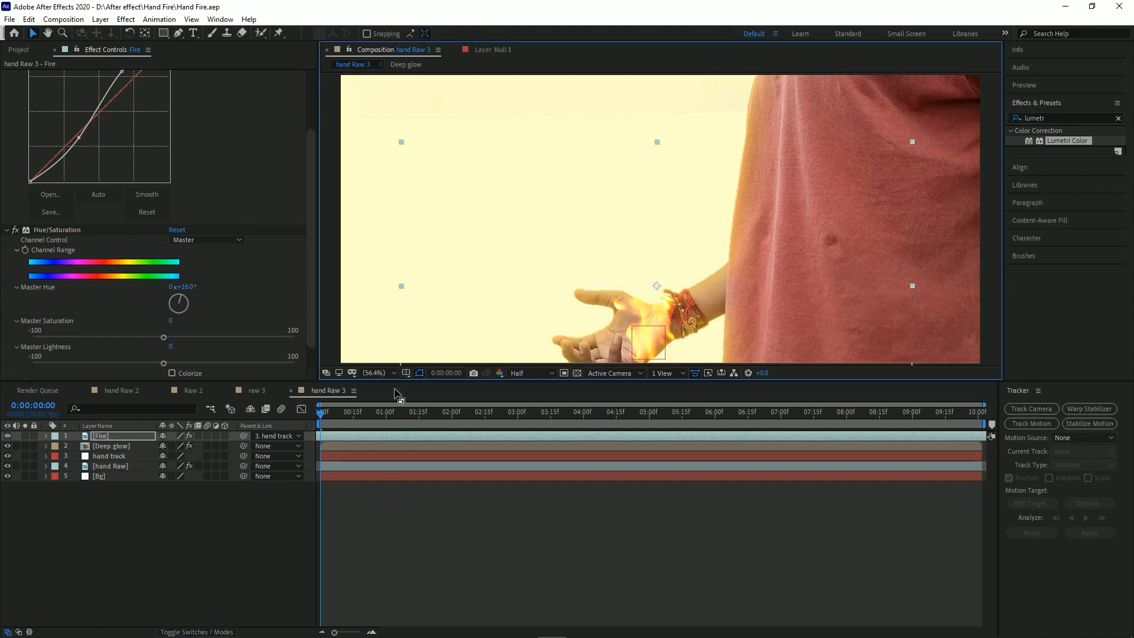
pyautogui.moveTo(332, 416); pyautogui.dragTo(295, 417)
pyautogui.press('space')
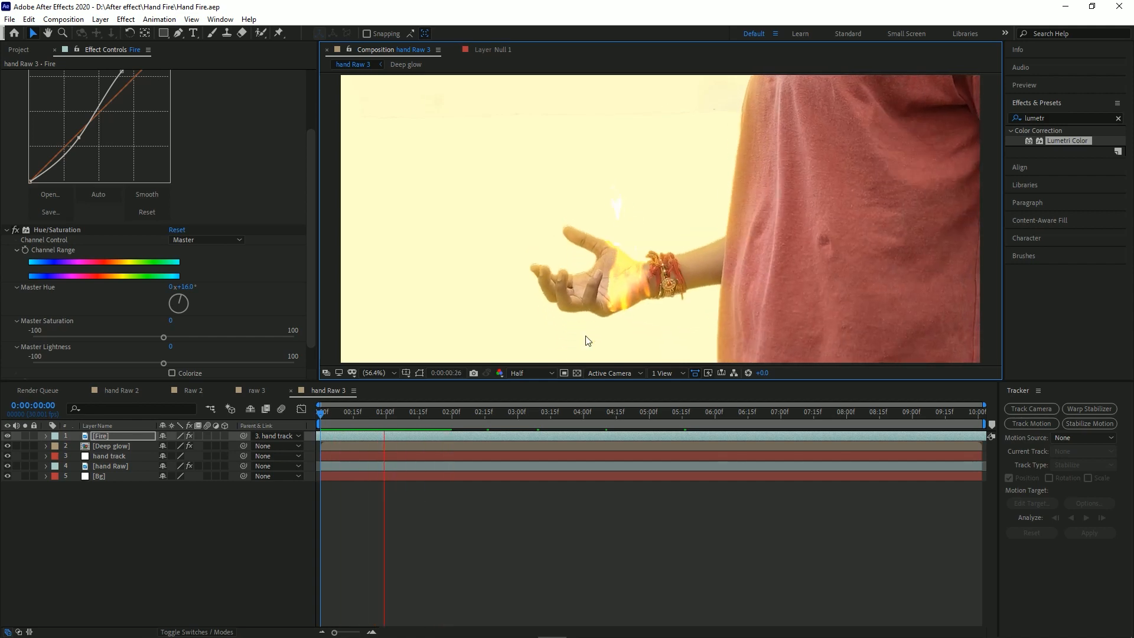
pyautogui.press('space')
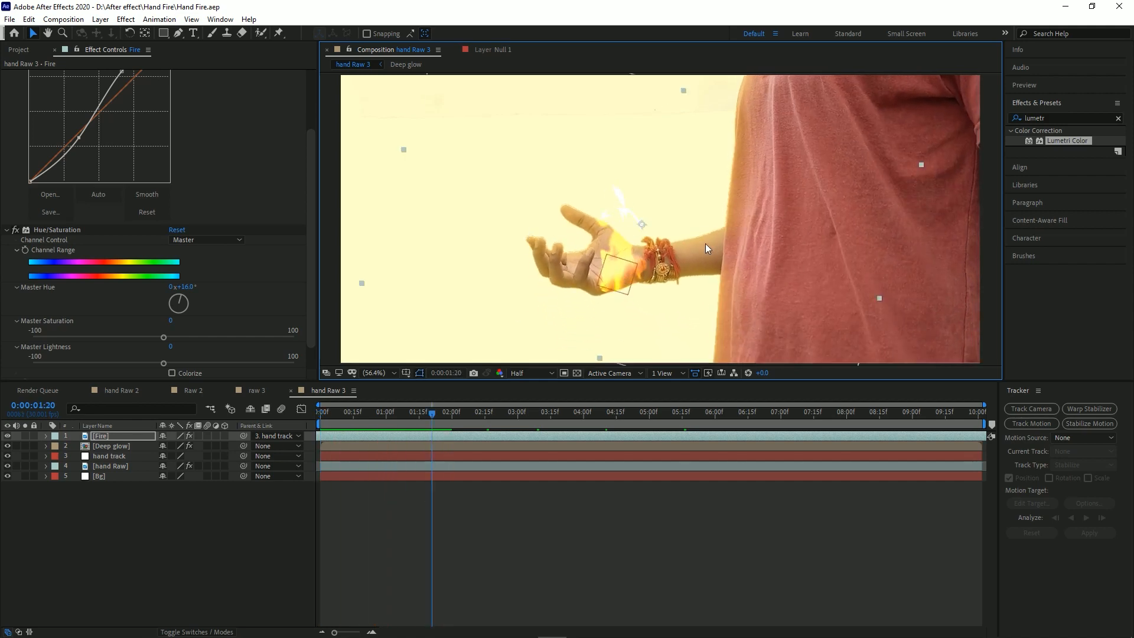
# Duplicate the Fire layer, move the copy up and left above the palm, and scale it down.
pyautogui.click(140, 438)
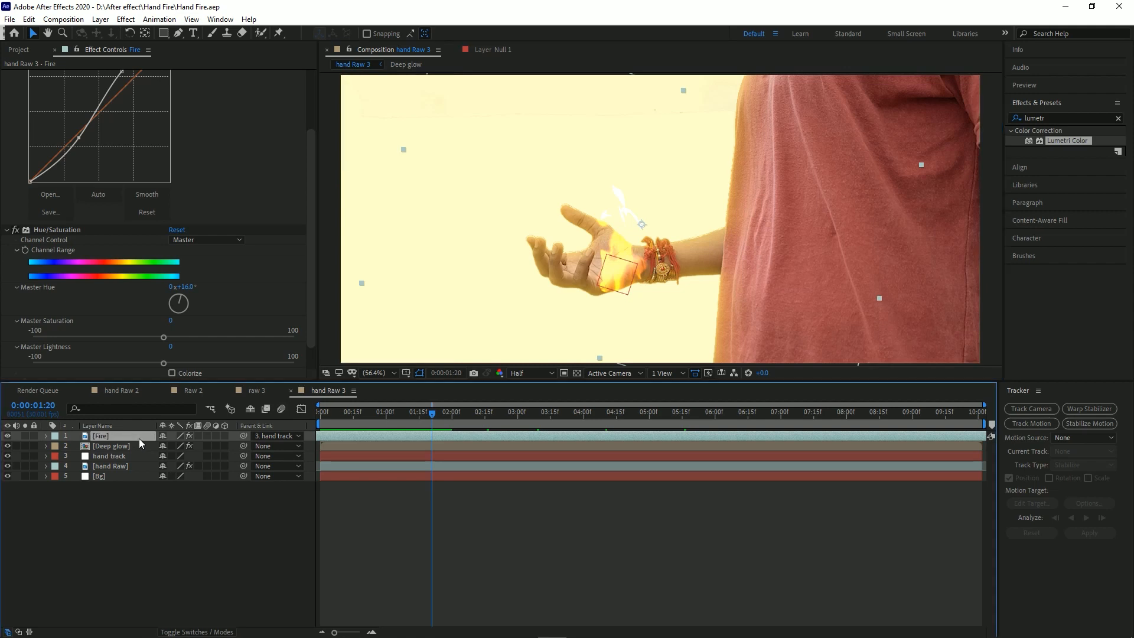
pyautogui.hotkey('ctrl', 'd')
pyautogui.moveTo(665, 272); pyautogui.dragTo(638, 213)
pyautogui.press('ctrl+shift+KP_Subtract')
pyautogui.press('ctrl+shift+KP_Subtract')
pyautogui.press('ctrl+shift+KP_Subtract')
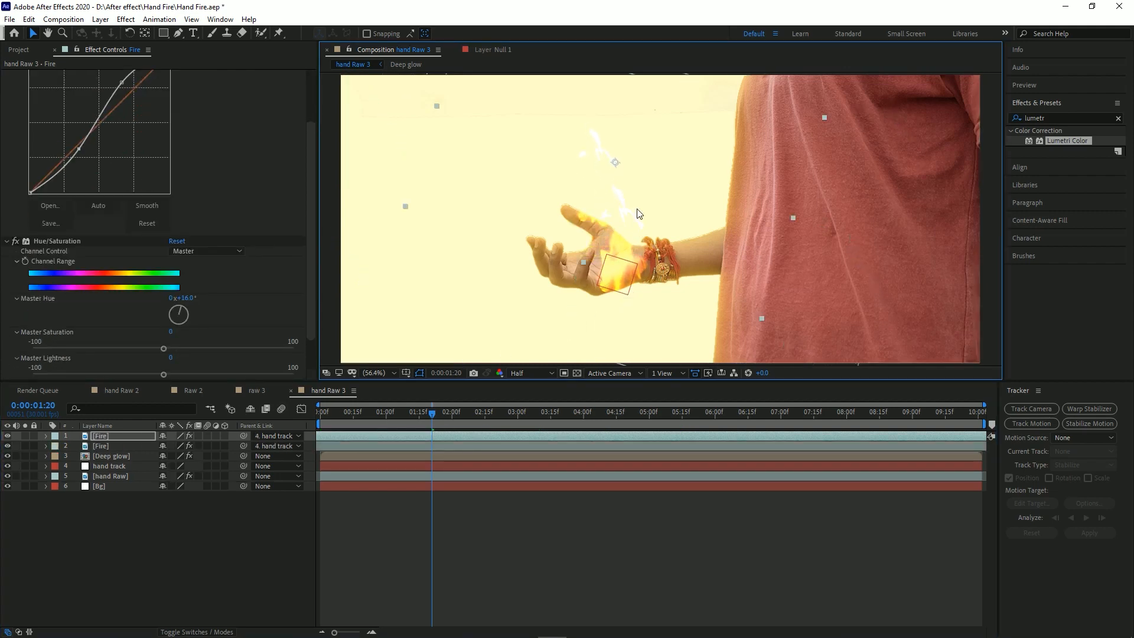
# Nudge the duplicated flame down onto the base of the thumb so it overlaps the original, and save the project.
pyautogui.hotkey('shift', 'Down')
pyautogui.hotkey('shift', 'Down')
pyautogui.hotkey('shift', 'Down')
pyautogui.hotkey('shift', 'Down')
pyautogui.hotkey('shift', 'Down')
pyautogui.hotkey('shift', 'Down')
pyautogui.hotkey('shift', 'Down')
pyautogui.hotkey('shift', 'Down')
pyautogui.hotkey('shift', 'Down')
pyautogui.hotkey('shift', 'Down')
pyautogui.hotkey('shift', 'Down')
pyautogui.hotkey('shift', 'Down')
pyautogui.hotkey('shift', 'Down')
pyautogui.hotkey('shift', 'Down')
pyautogui.hotkey('shift', 'Up')
pyautogui.hotkey('shift', 'Left')
pyautogui.hotkey('shift', 'Up')
pyautogui.hotkey('shift', 'Left')
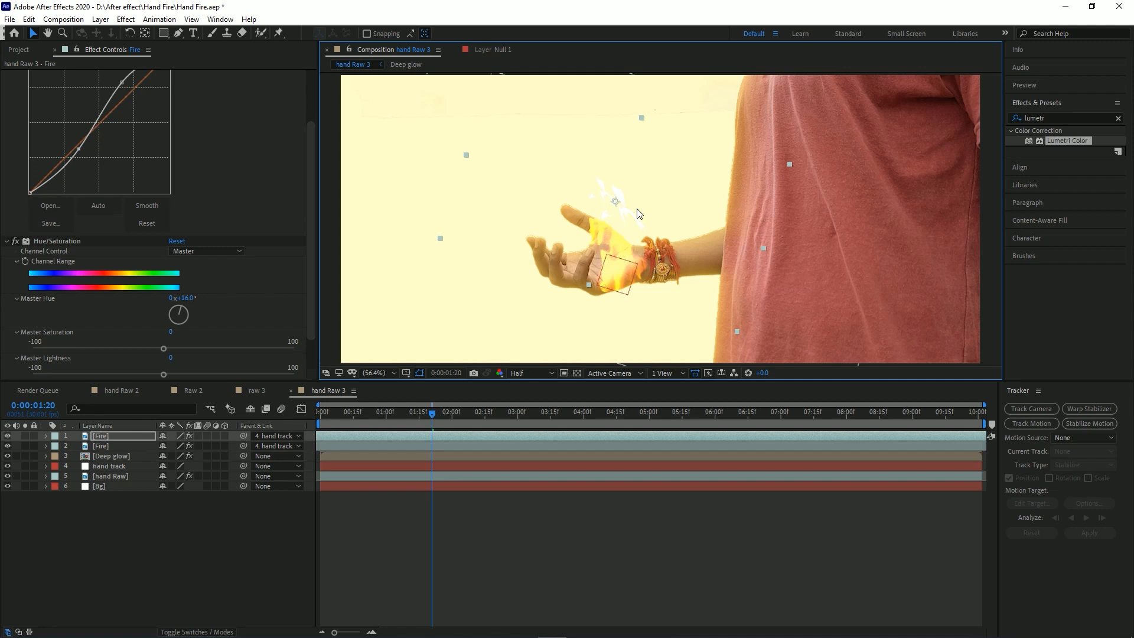
pyautogui.hotkey('ctrl', 's')
# At full preview resolution, draw a closed Pen mask on the duplicated Fire layer around its lower flames across the upper palm.
pyautogui.press('h')
pyautogui.scroll(5, 638, 214)
pyautogui.click(544, 370)
pyautogui.click(530, 410)
pyautogui.moveTo(644, 228); pyautogui.dragTo(592, 265)
pyautogui.press('g')
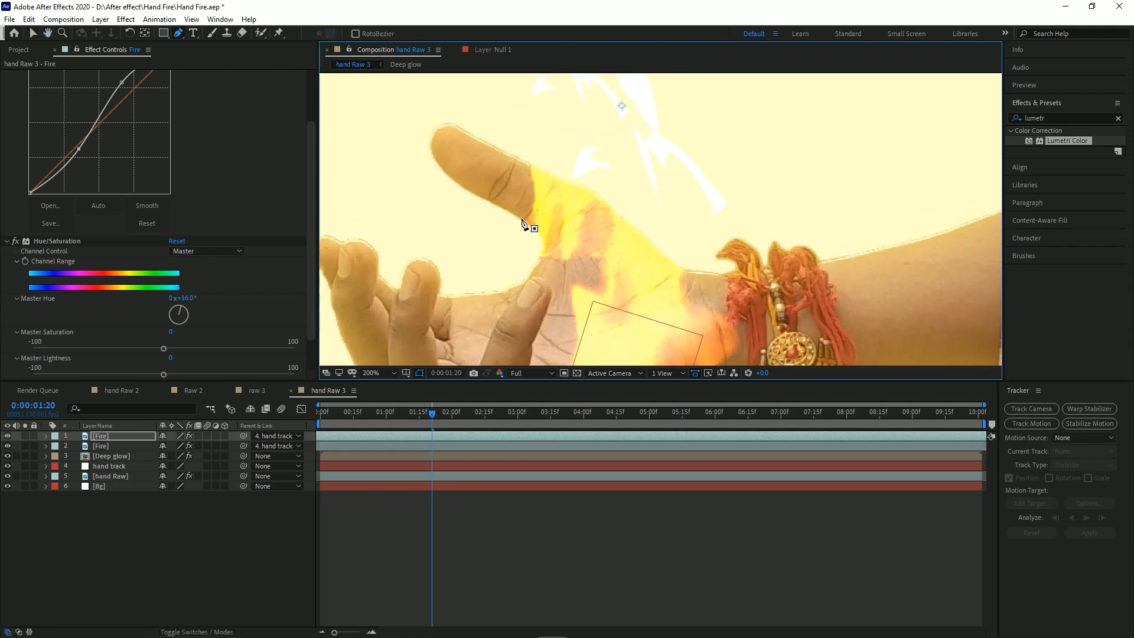
pyautogui.click(532, 275)
pyautogui.click(532, 250)
pyautogui.click(544, 241)
pyautogui.click(567, 231)
pyautogui.click(585, 230)
pyautogui.click(603, 228)
pyautogui.click(645, 235)
pyautogui.click(665, 265)
pyautogui.click(663, 280)
pyautogui.click(606, 305)
pyautogui.click(532, 275)
# Invert Mask 1 on the top Fire layer and set its Mask Feather to 43 pixels.
pyautogui.click(136, 444)
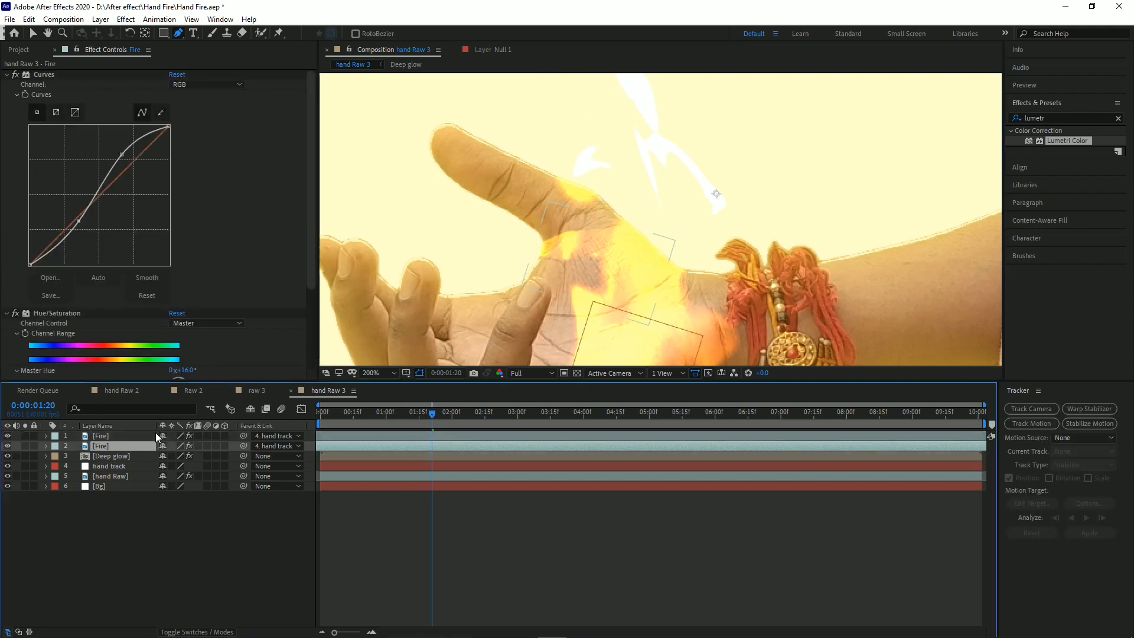
pyautogui.click(143, 437)
pyautogui.press('m')
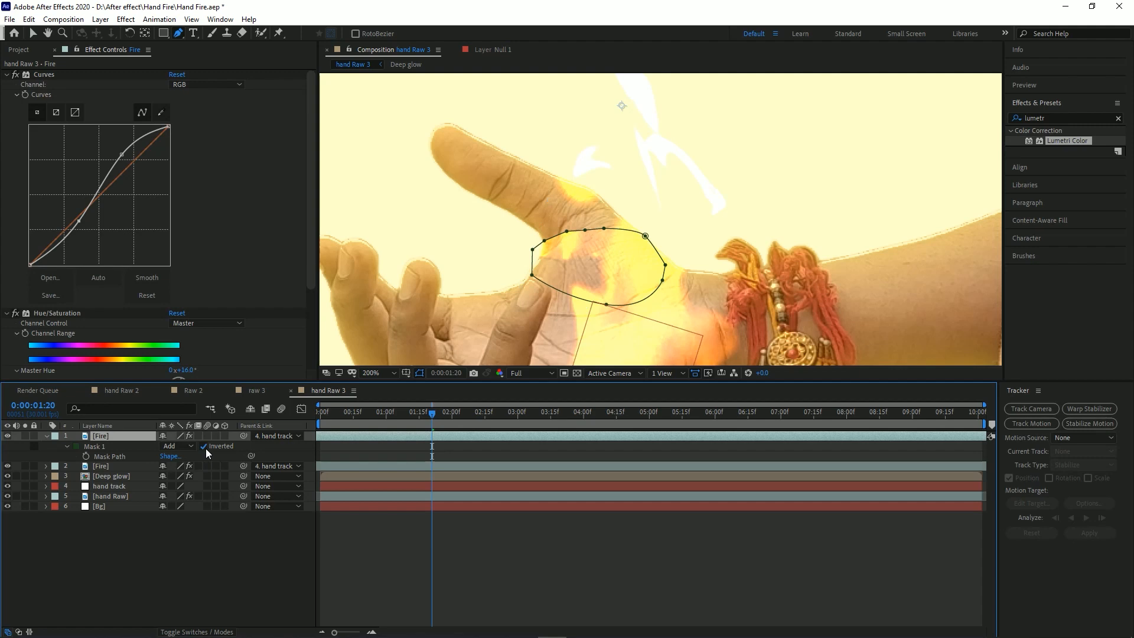
pyautogui.click(67, 446)
pyautogui.moveTo(174, 466); pyautogui.dragTo(208, 466)
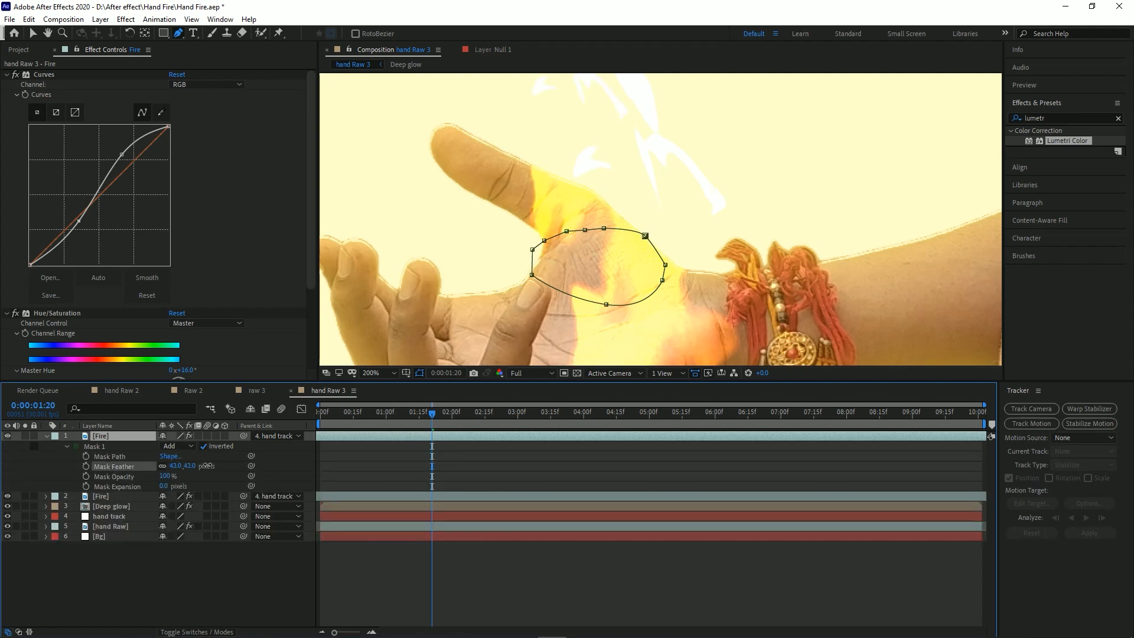
pyautogui.click(95, 447)
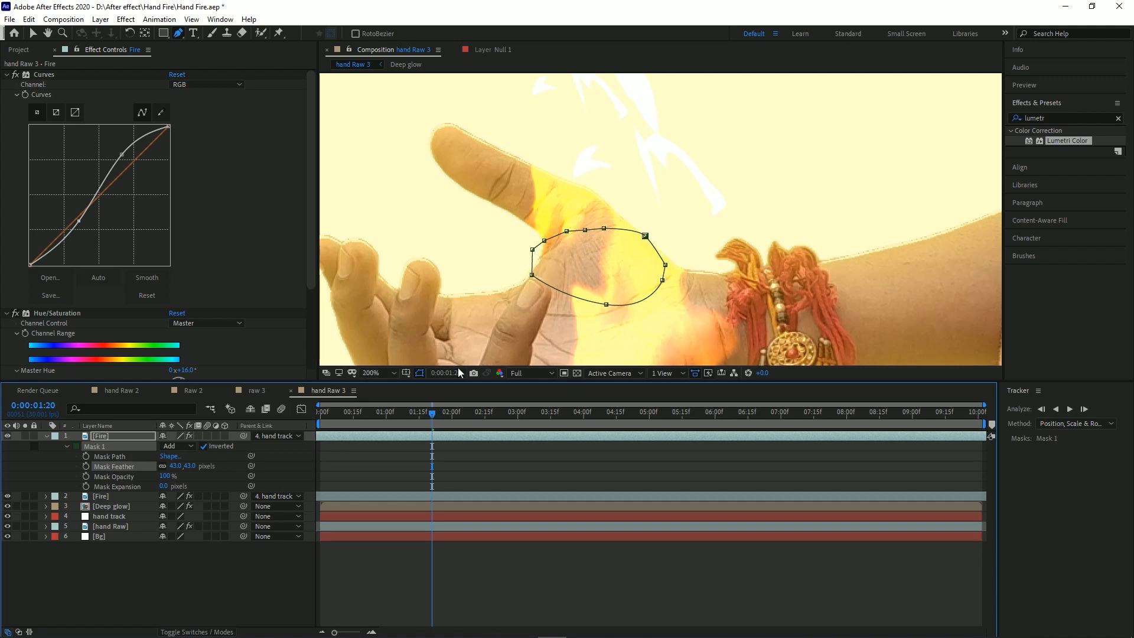
# Fit the whole frame in view, collapse the top Fire layer, and preview the blended flames from the first frame.
pyautogui.click(399, 377)
pyautogui.click(378, 374)
pyautogui.click(353, 395)
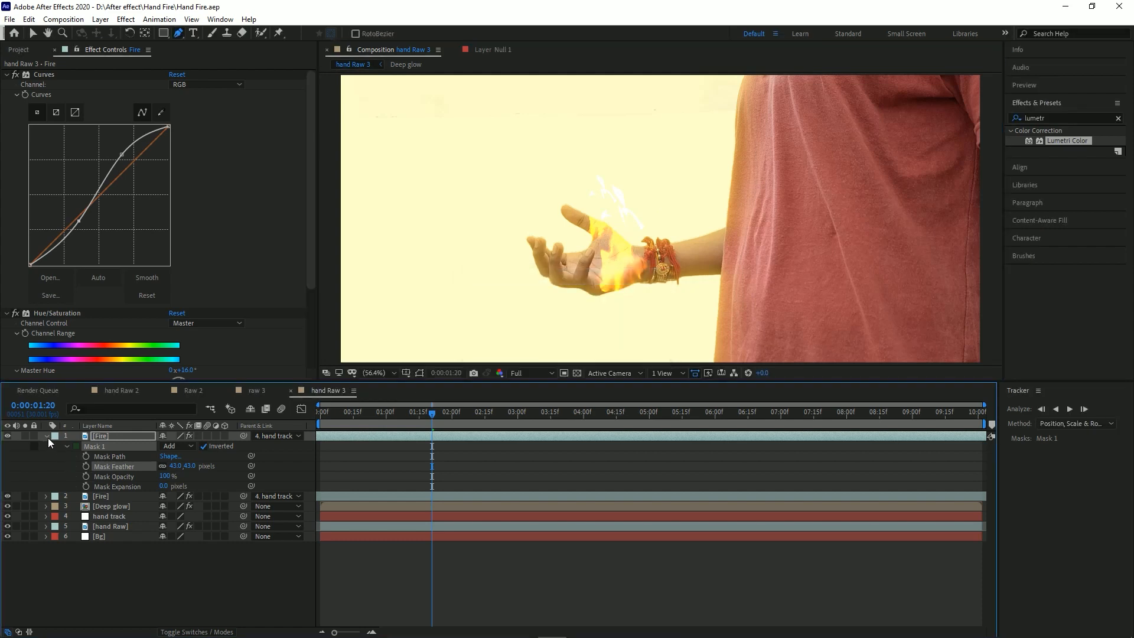
pyautogui.click(47, 436)
pyautogui.click(204, 544)
pyautogui.press('Home')
pyautogui.press('space')
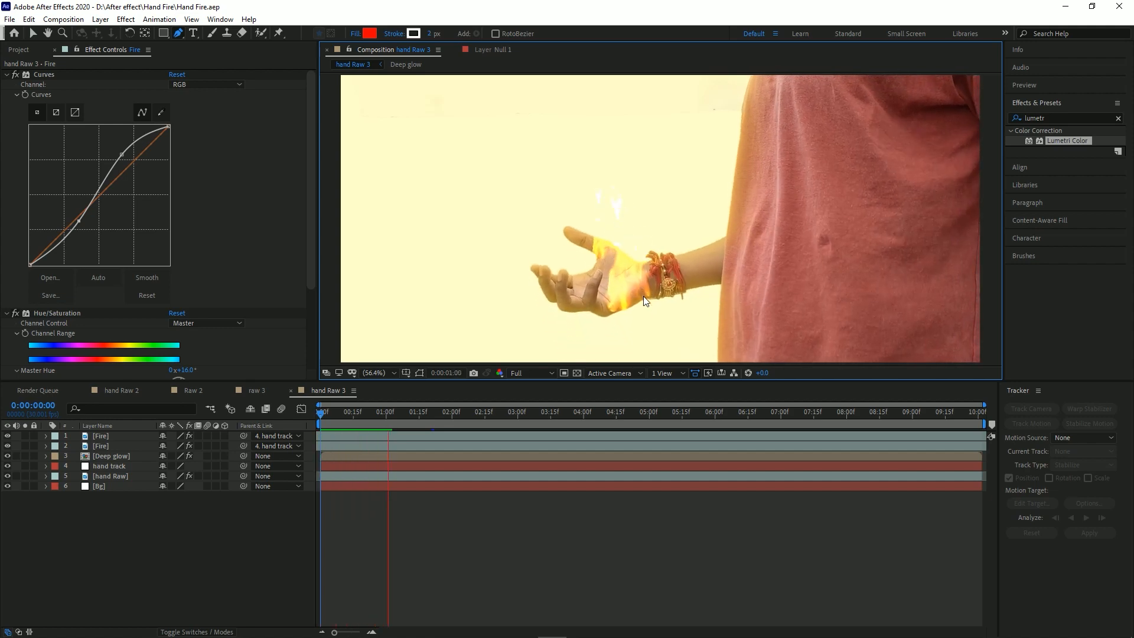
pyautogui.press('space')
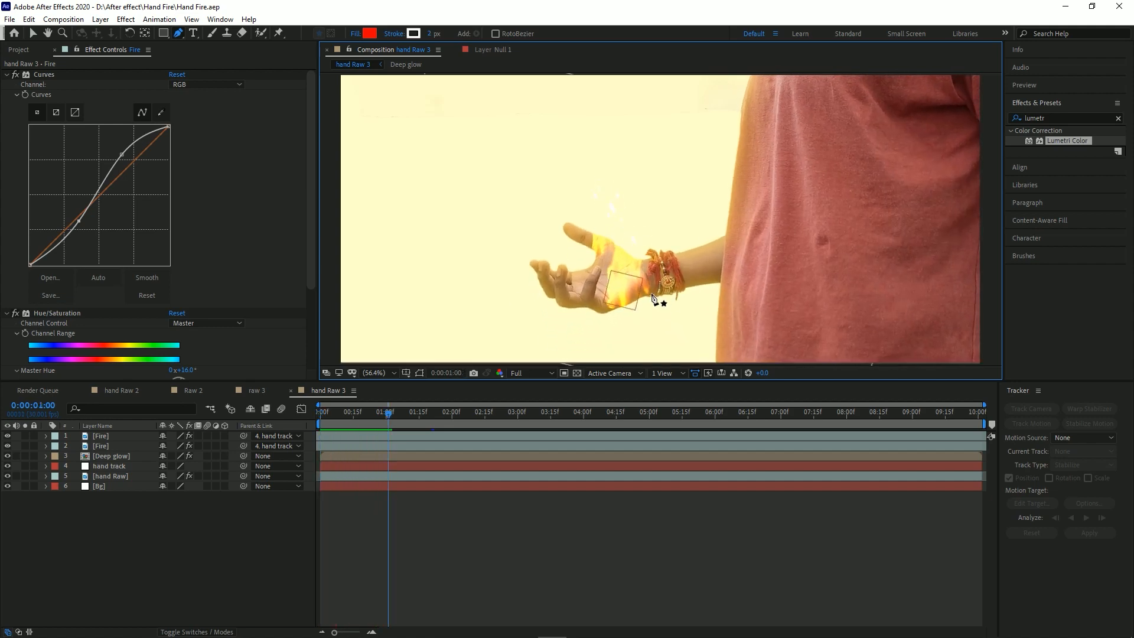
# Look at the fire composite in the hand Raw 2 composition for reference and return to hand Raw 3.
pyautogui.press('v')
pyautogui.press(',')
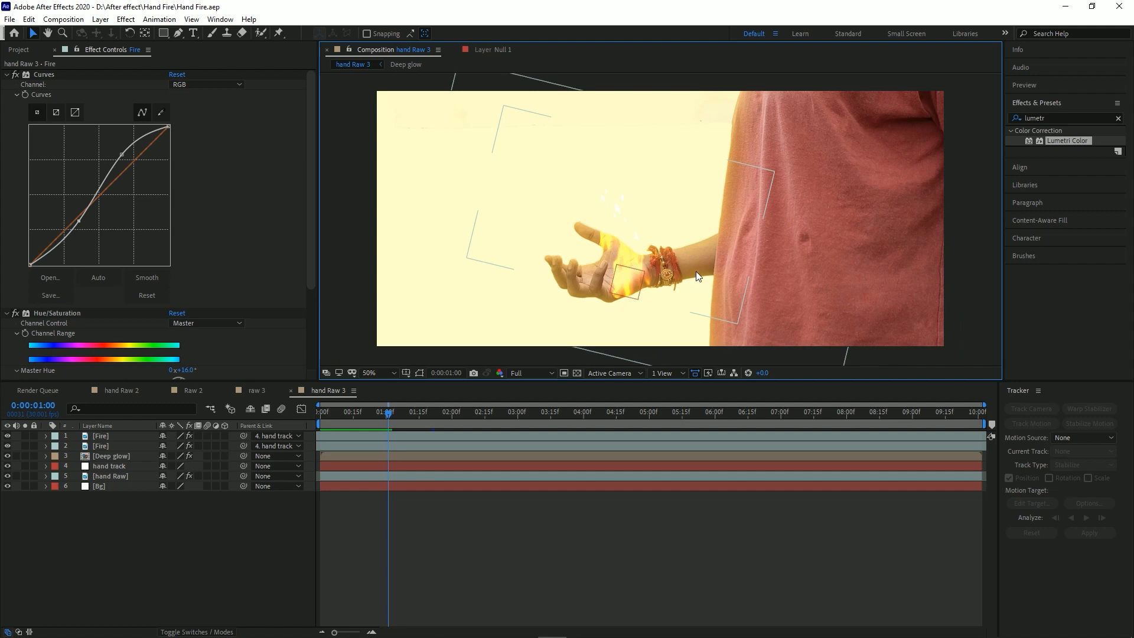
pyautogui.click(352, 373)
pyautogui.click(375, 374)
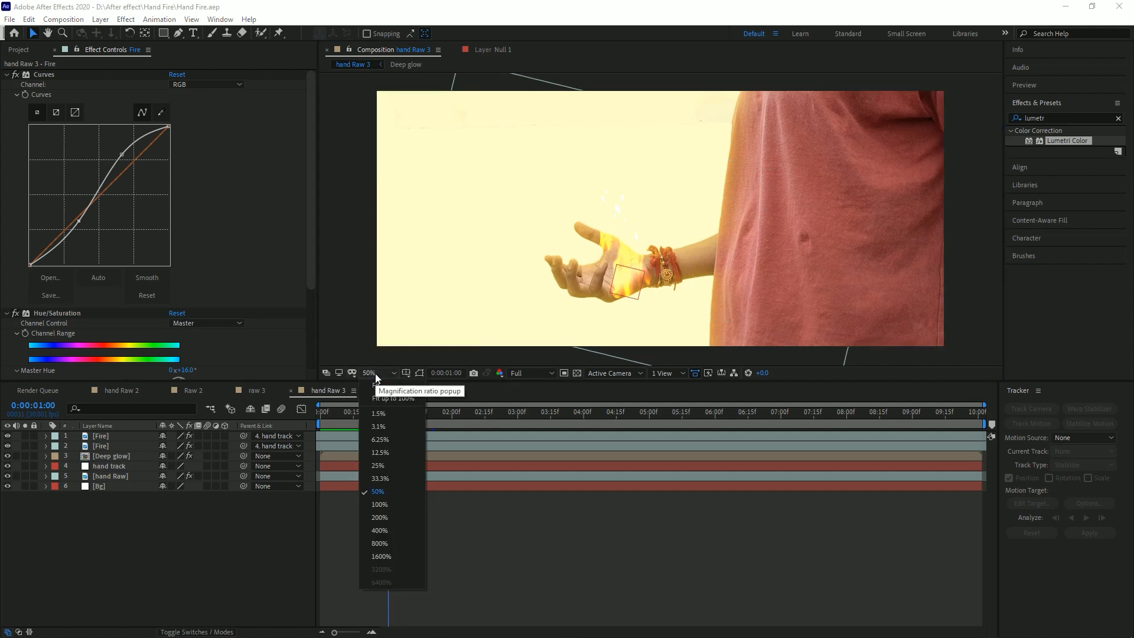
pyautogui.click(384, 387)
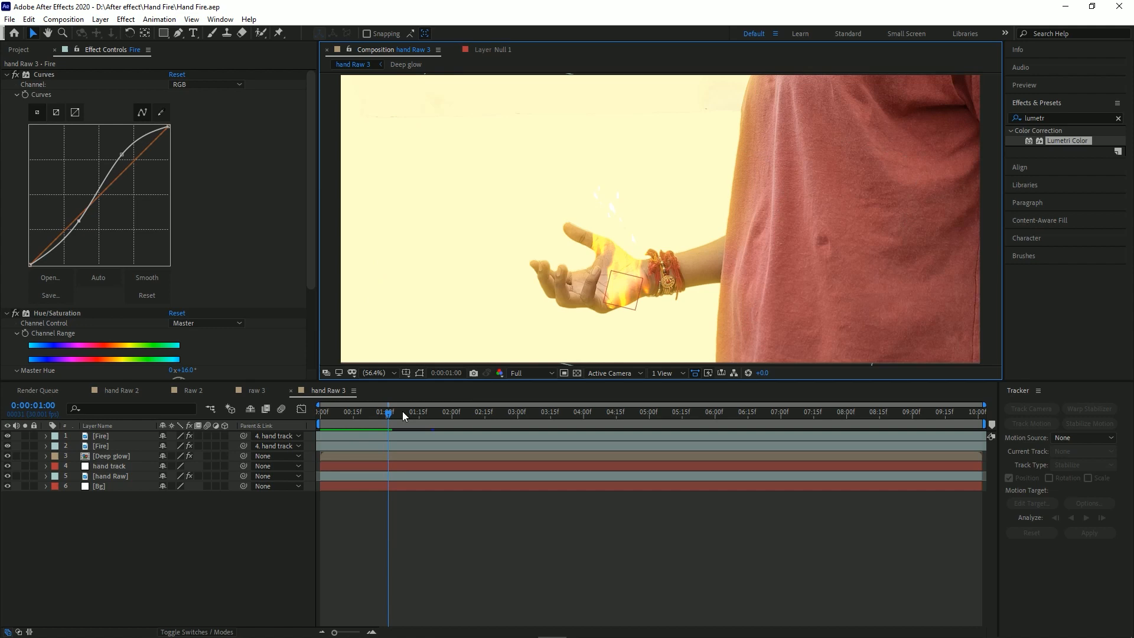
pyautogui.press(',')
pyautogui.press(',')
pyautogui.press('.')
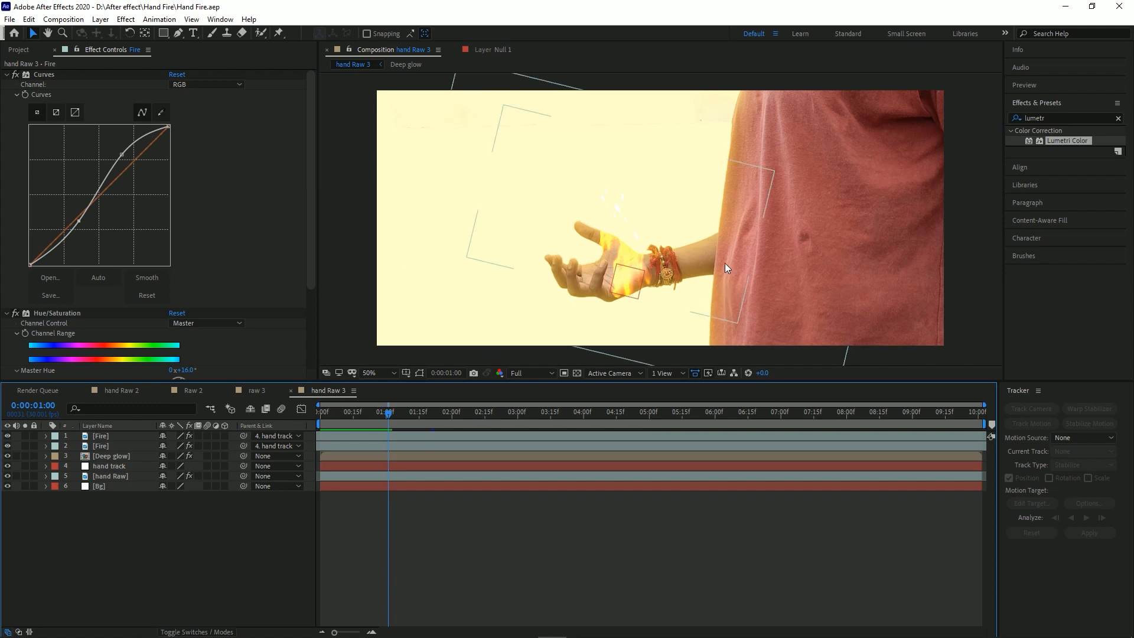
pyautogui.click(121, 390)
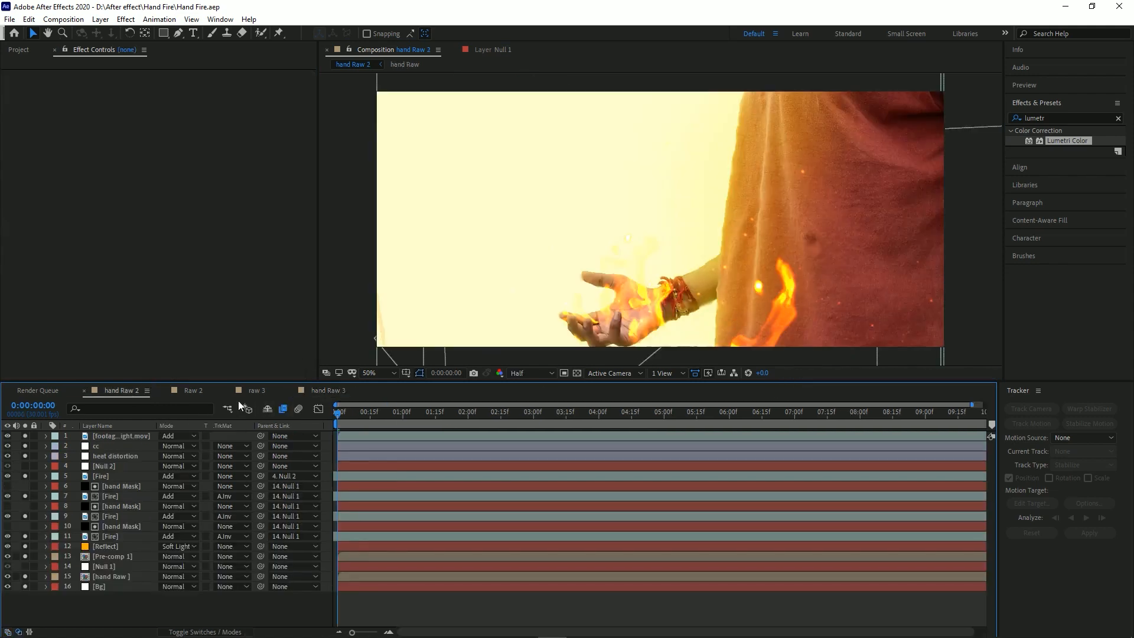
pyautogui.click(325, 391)
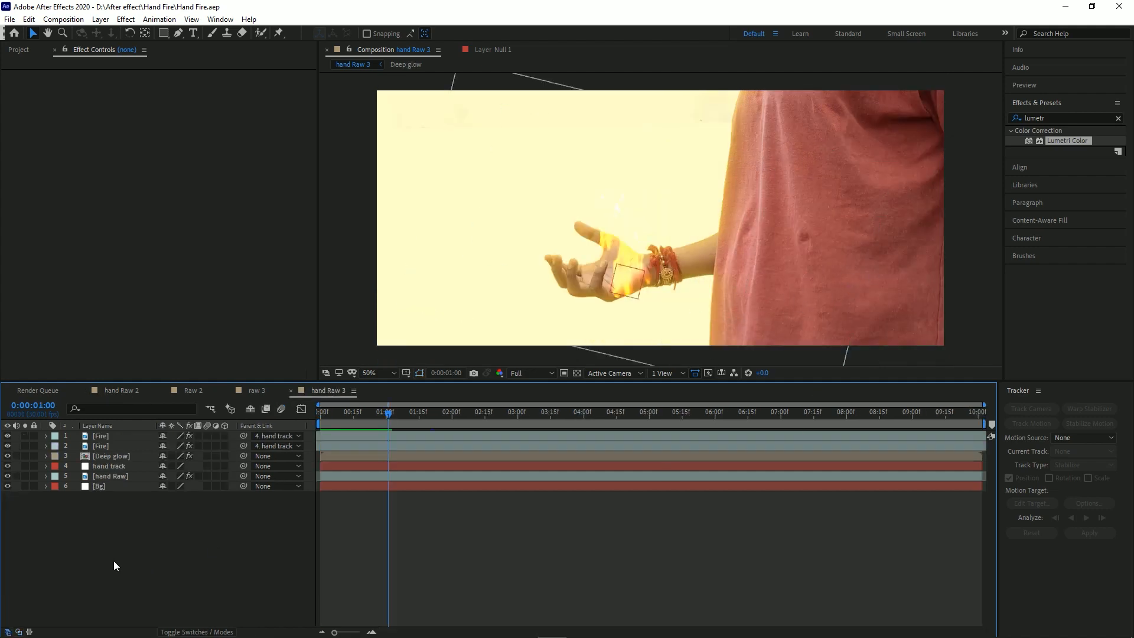
# Collapse the effects on the hand Raw layer and toggle its visibility off and on to check its contribution.
pyautogui.click(131, 477)
pyautogui.click(7, 95)
pyautogui.click(7, 97)
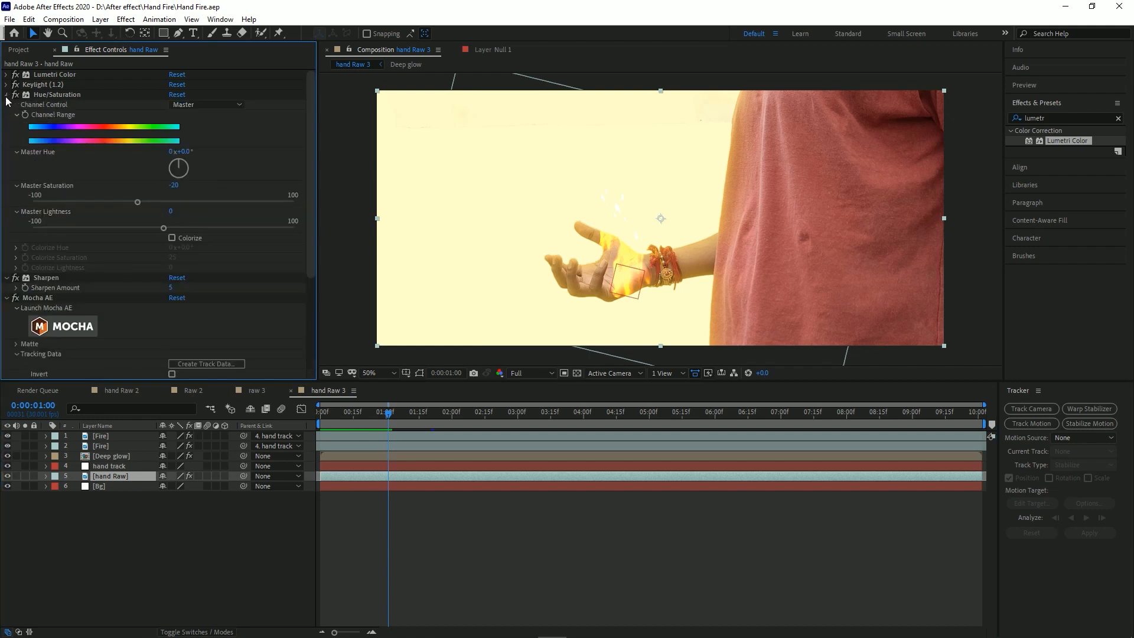
pyautogui.click(7, 95)
pyautogui.click(7, 105)
pyautogui.click(6, 115)
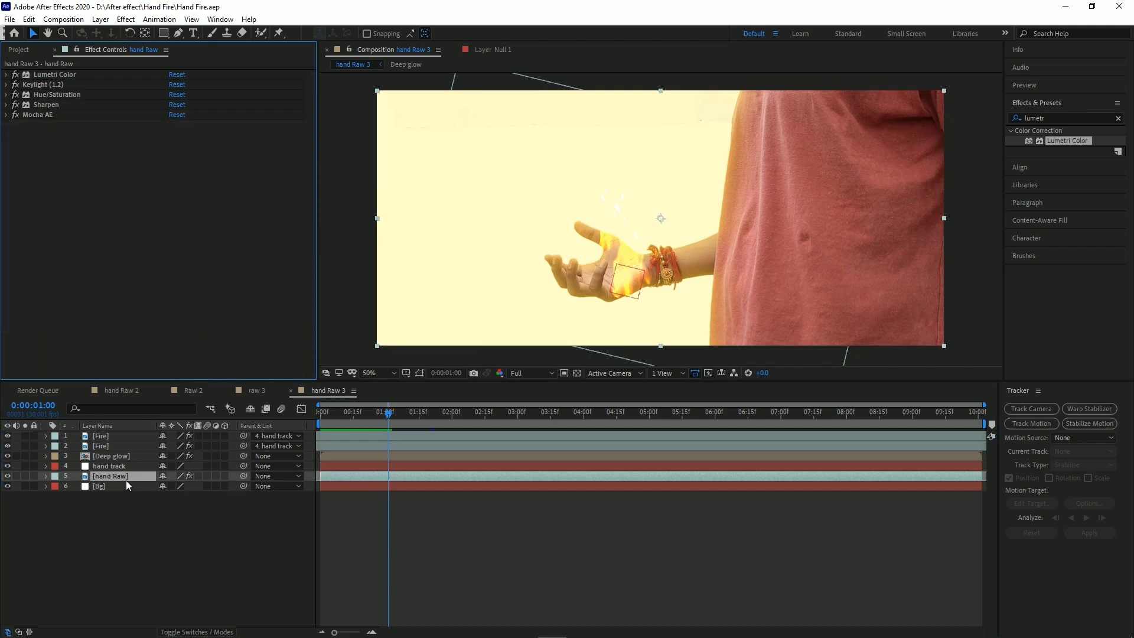
pyautogui.click(7, 476)
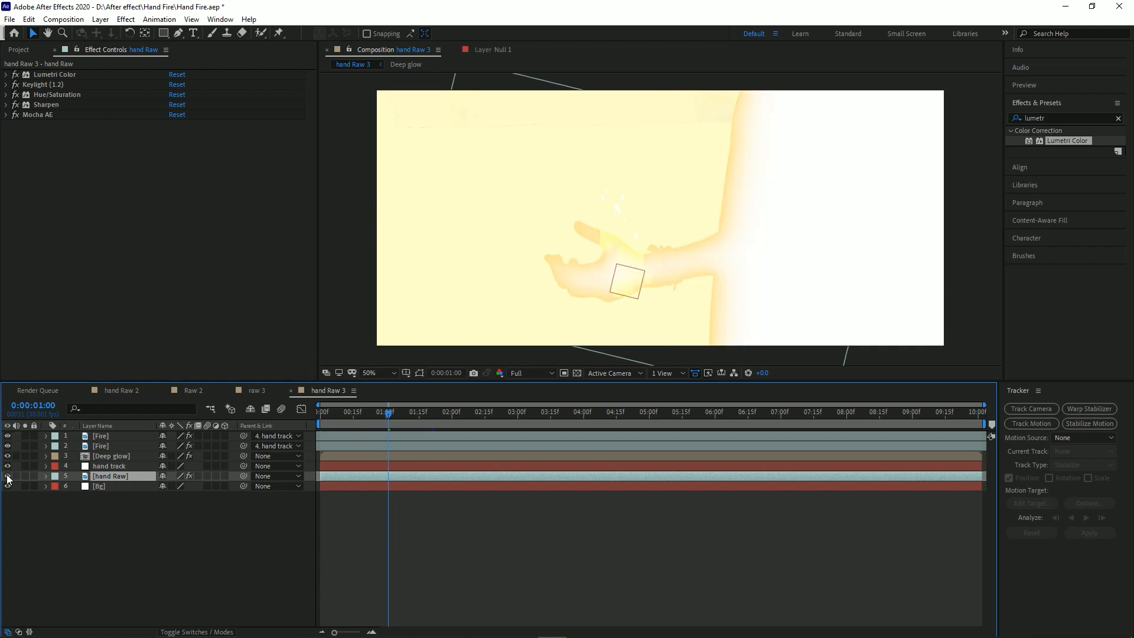
pyautogui.click(7, 476)
# Pre-compose the hand Raw layer as "hand Raw" with all attributes moved into the new composition.
pyautogui.rightClick(113, 478)
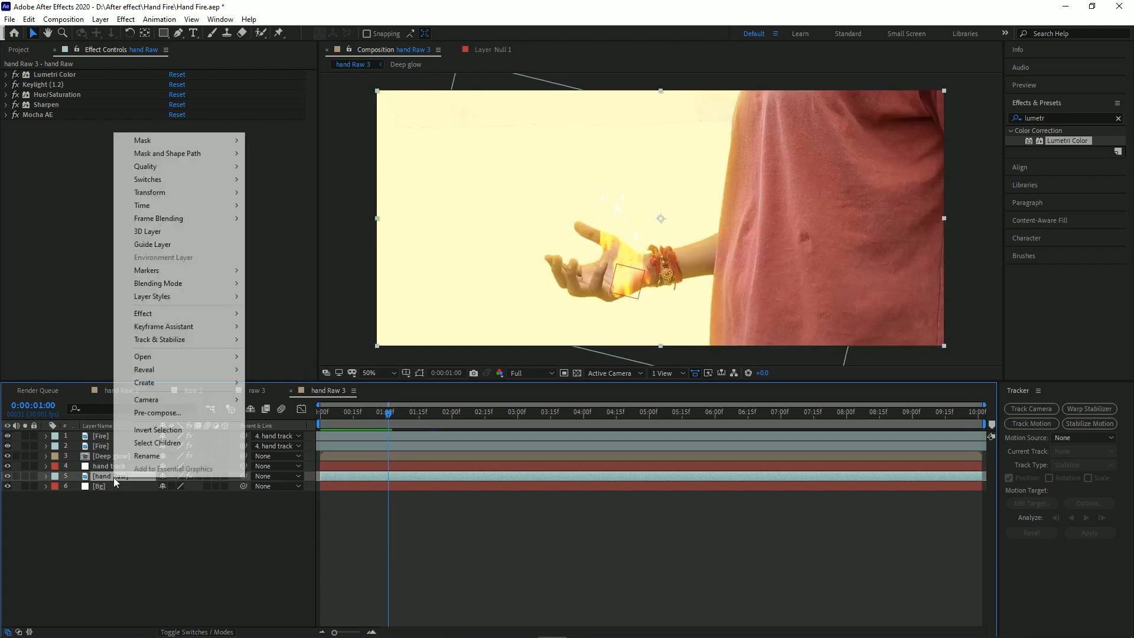
pyautogui.click(182, 417)
pyautogui.click(467, 335)
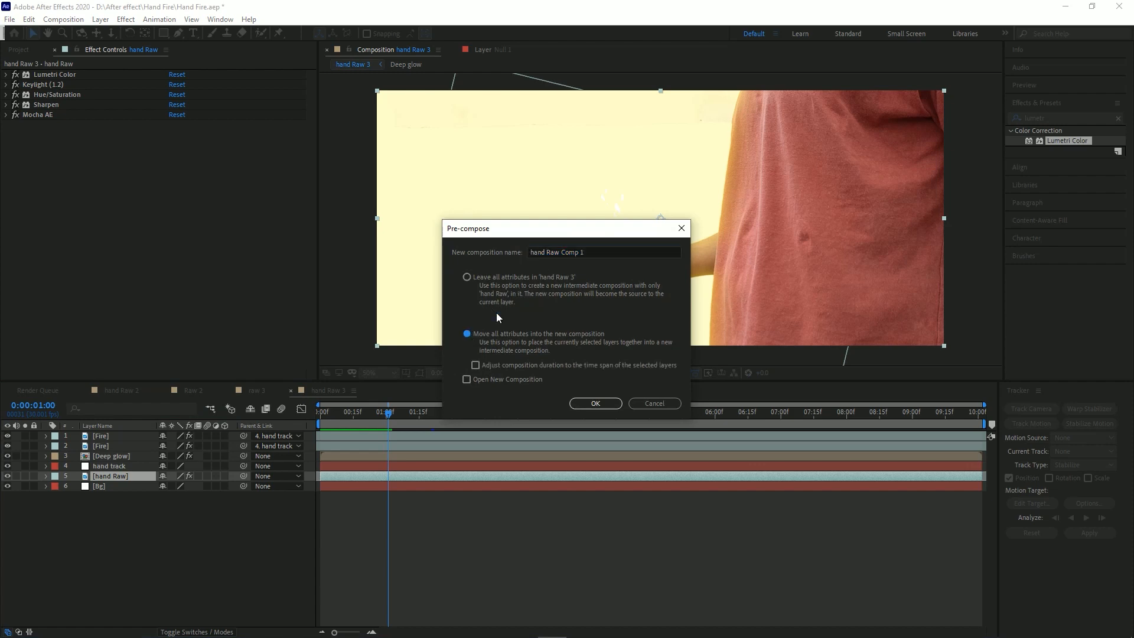
pyautogui.moveTo(595, 254); pyautogui.dragTo(564, 255)
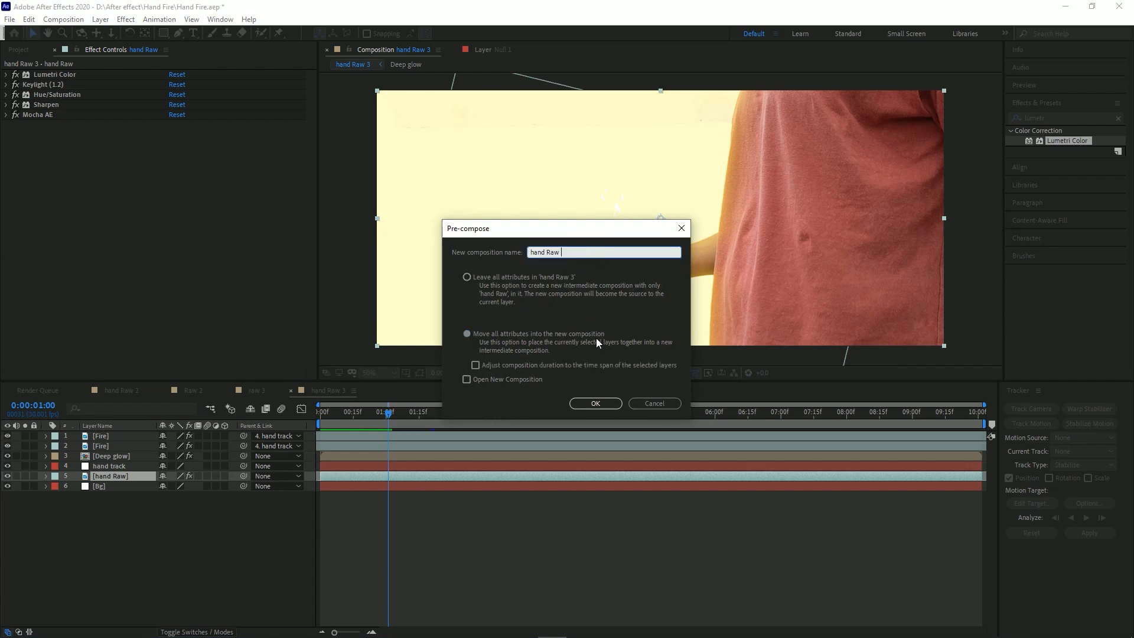
pyautogui.click(583, 399)
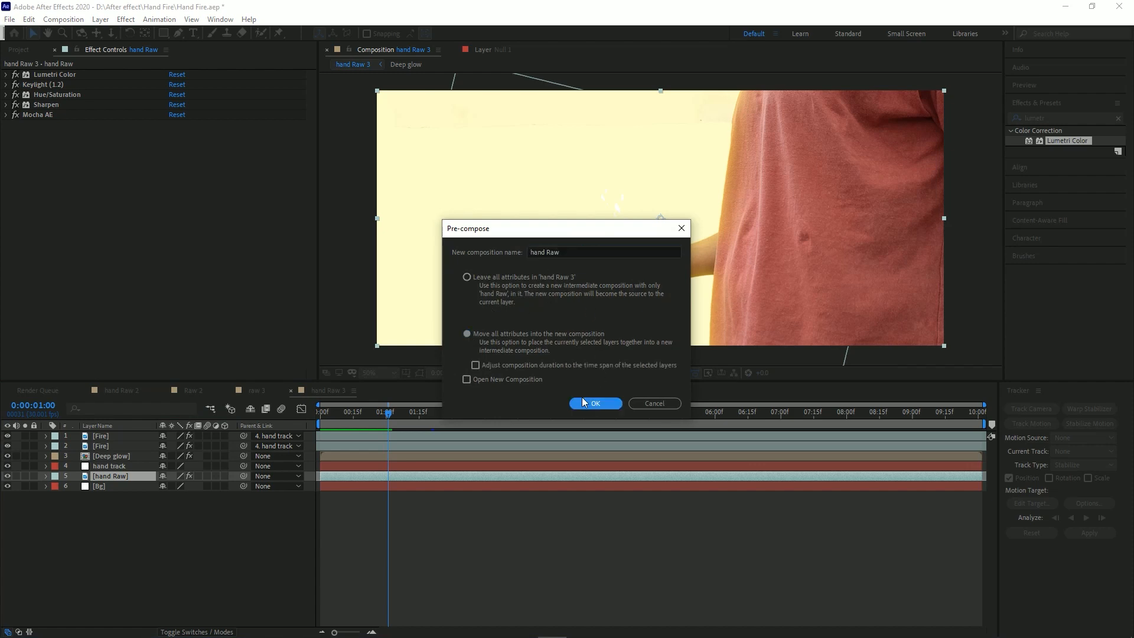
pyautogui.click(188, 530)
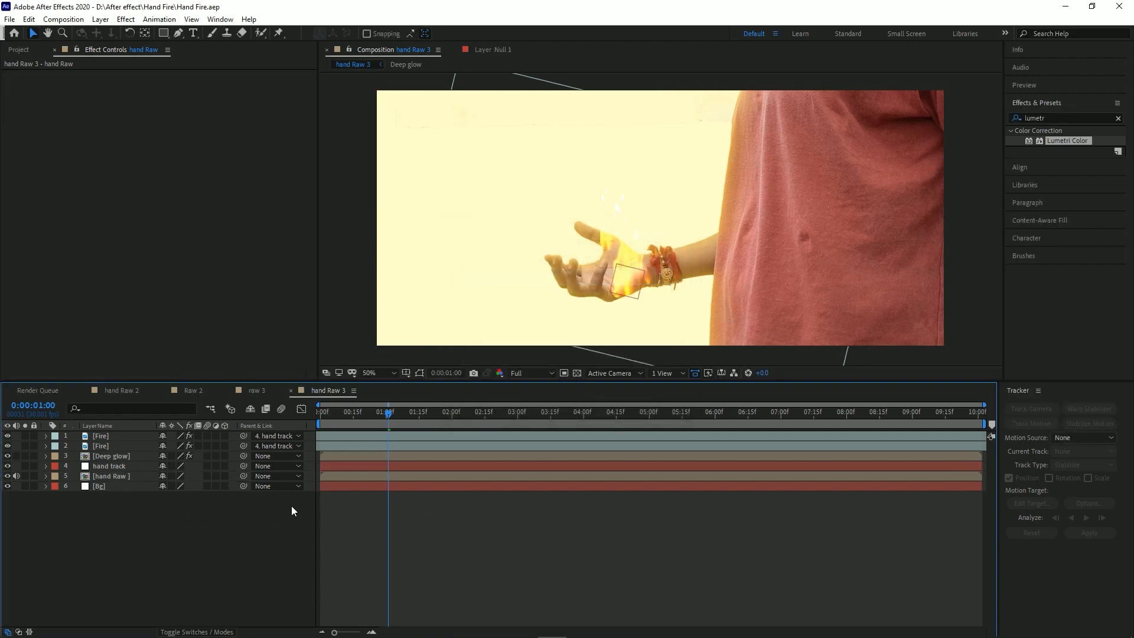
# Add a new null object to hand Raw 3 and rename it "tshirt track".
pyautogui.click(127, 476)
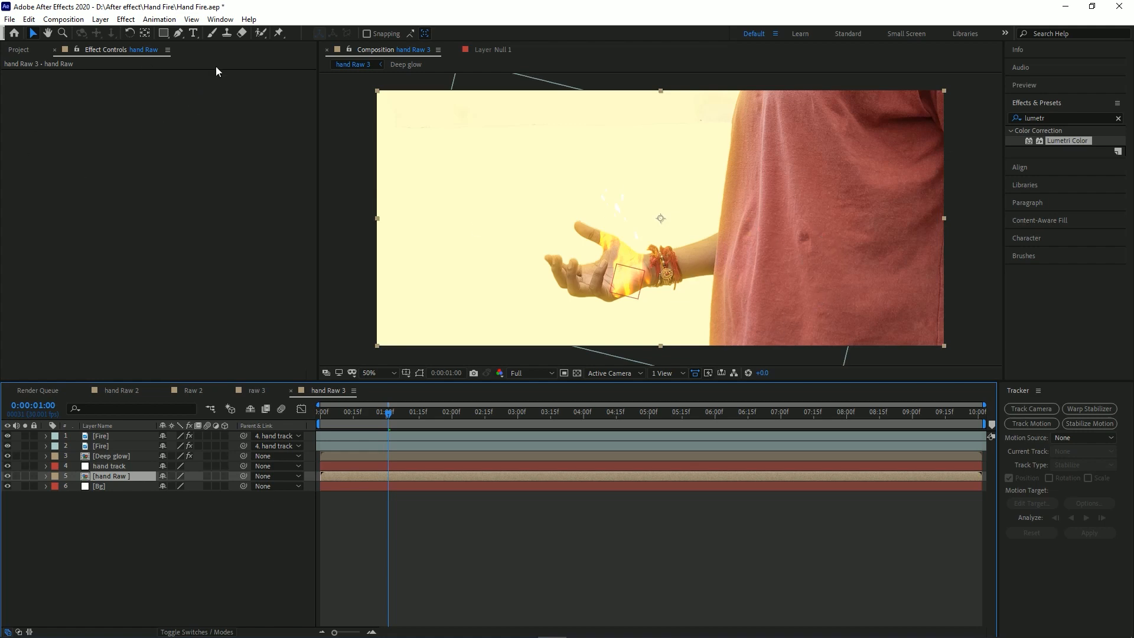
pyautogui.rightClick(69, 529)
pyautogui.moveTo(171, 397)
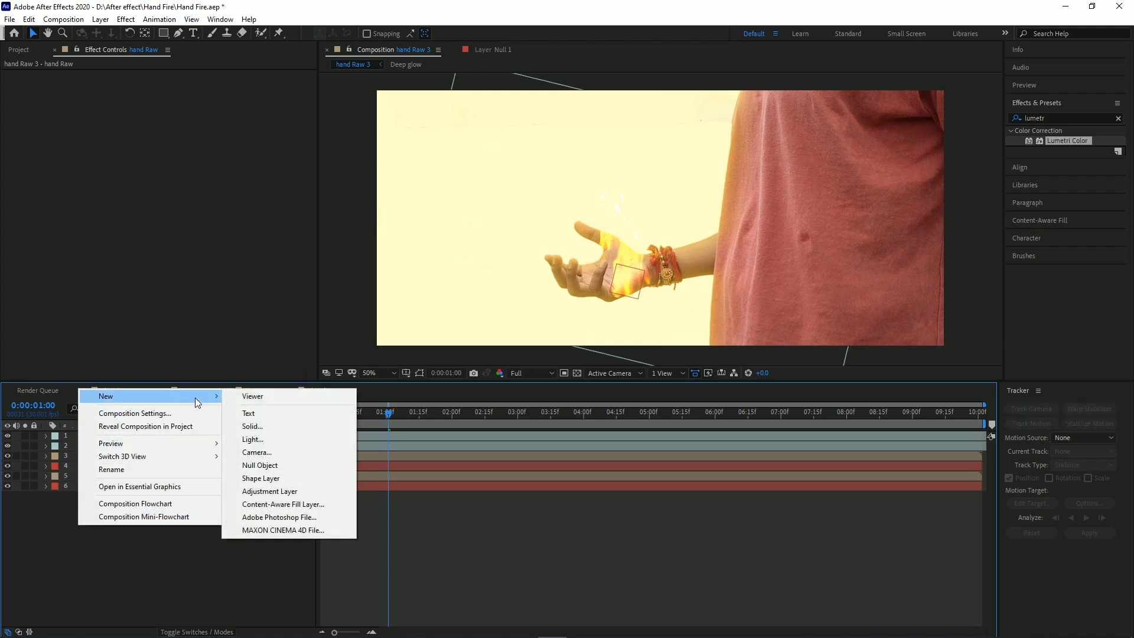
pyautogui.rightClick(123, 503)
pyautogui.moveTo(187, 371)
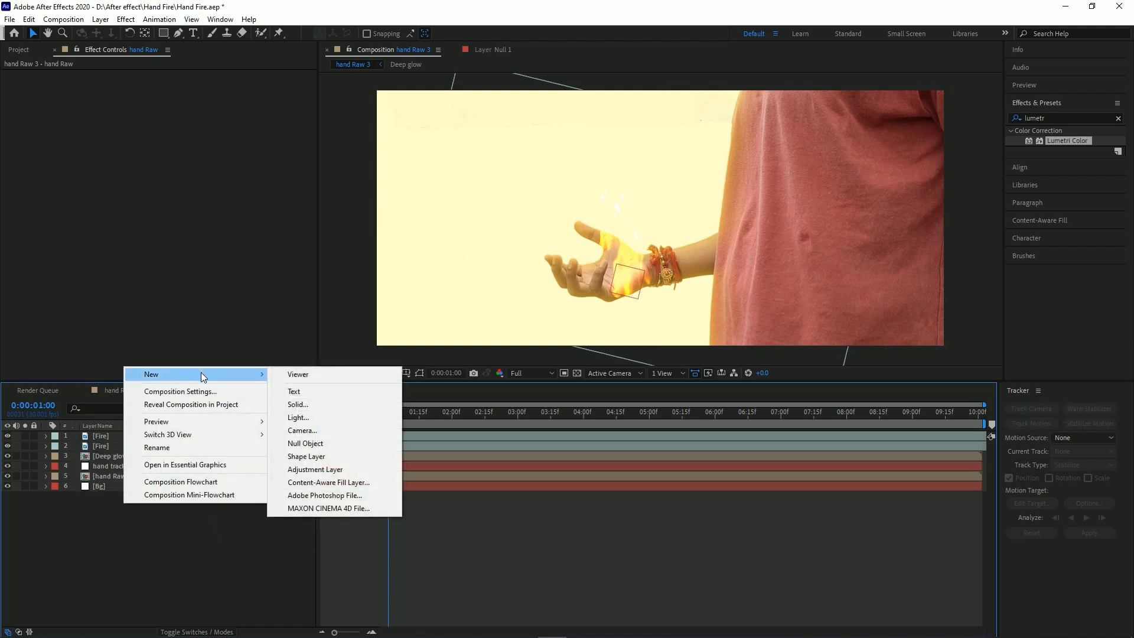
pyautogui.click(309, 437)
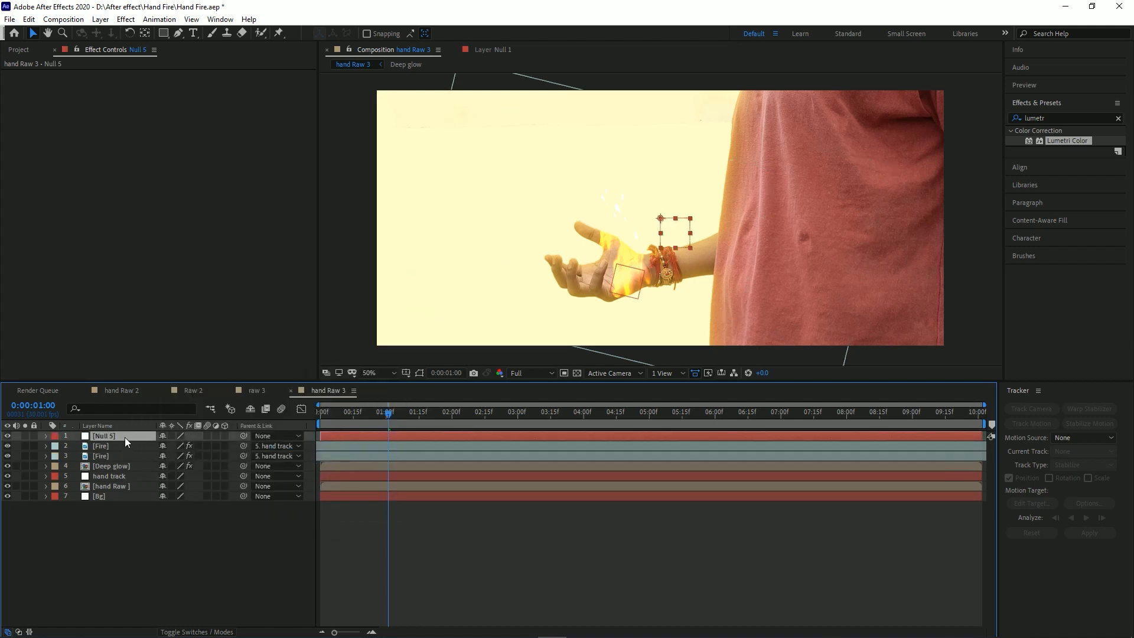
pyautogui.press('Return')
pyautogui.write('tsshirt track')
# Apply Mocha AE to the hand Raw pre-comp and launch the Mocha tracker.
pyautogui.click(132, 487)
pyautogui.click(159, 19)
pyautogui.click(197, 253)
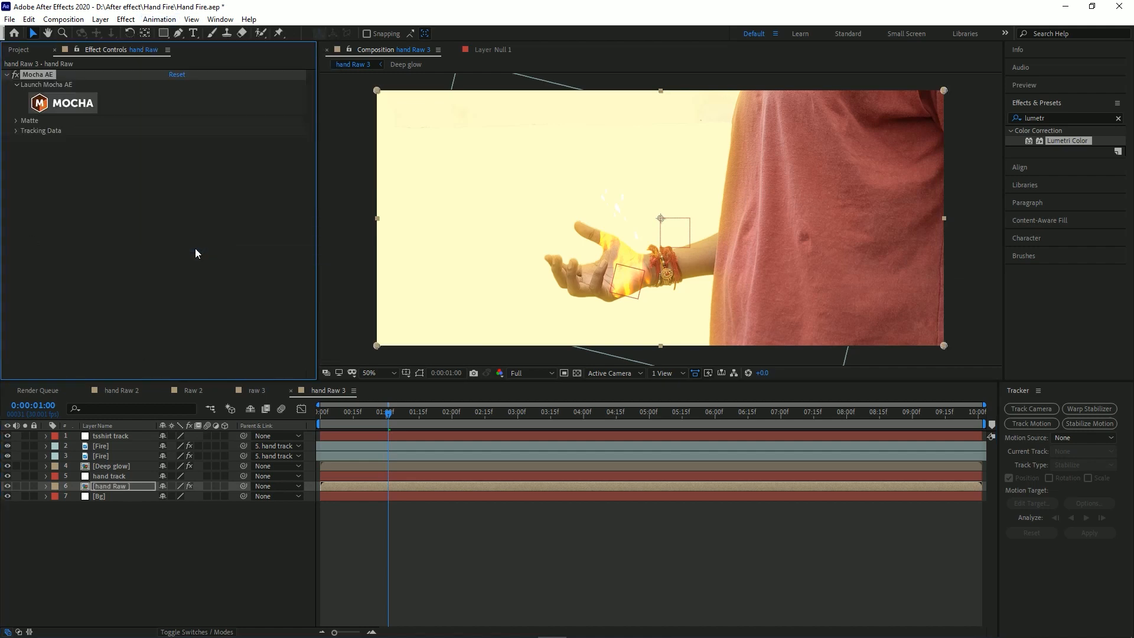
pyautogui.click(83, 107)
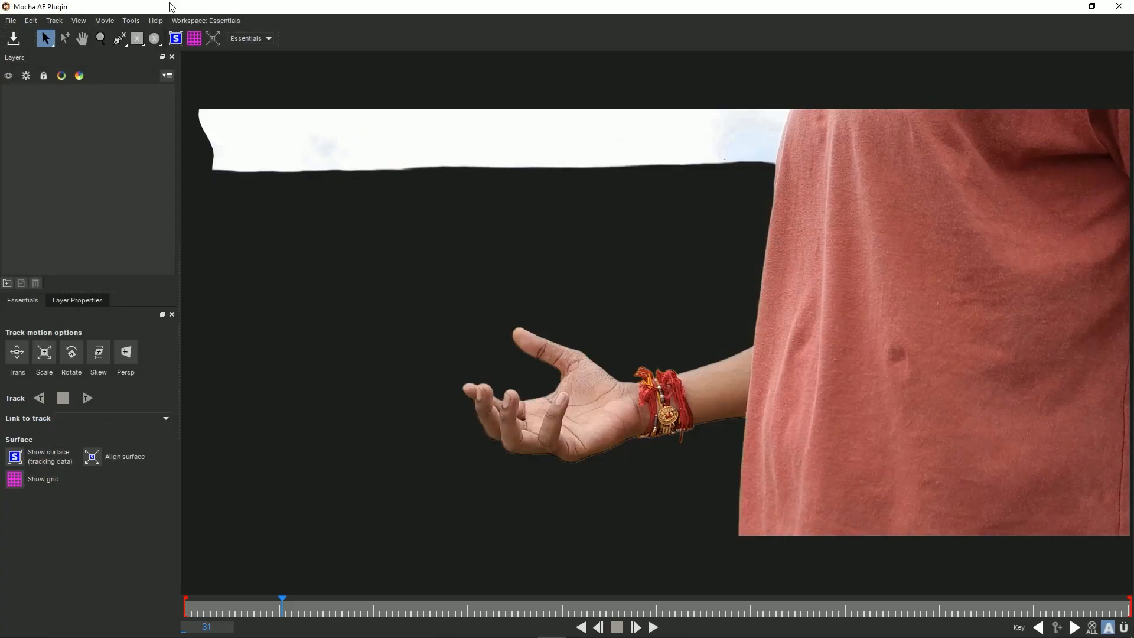
# Draw a closed X-Spline shape around the T-shirt's lower front, passing through the mark on the fabric.
pyautogui.click(119, 38)
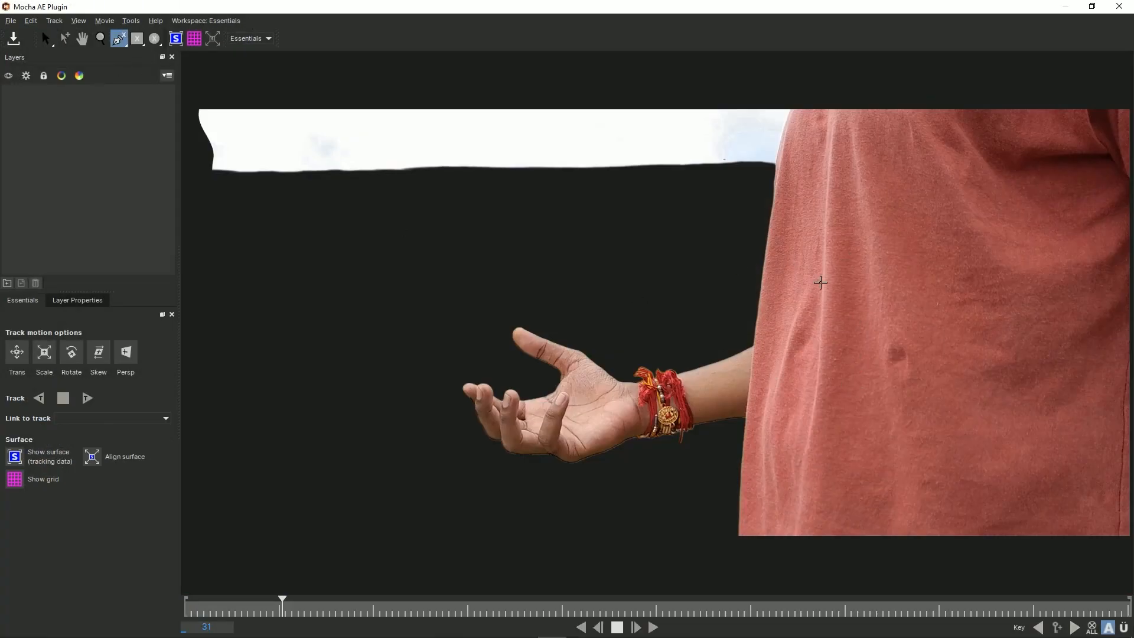
pyautogui.click(993, 251)
pyautogui.click(885, 211)
pyautogui.click(832, 234)
pyautogui.click(760, 329)
pyautogui.click(748, 453)
pyautogui.click(744, 527)
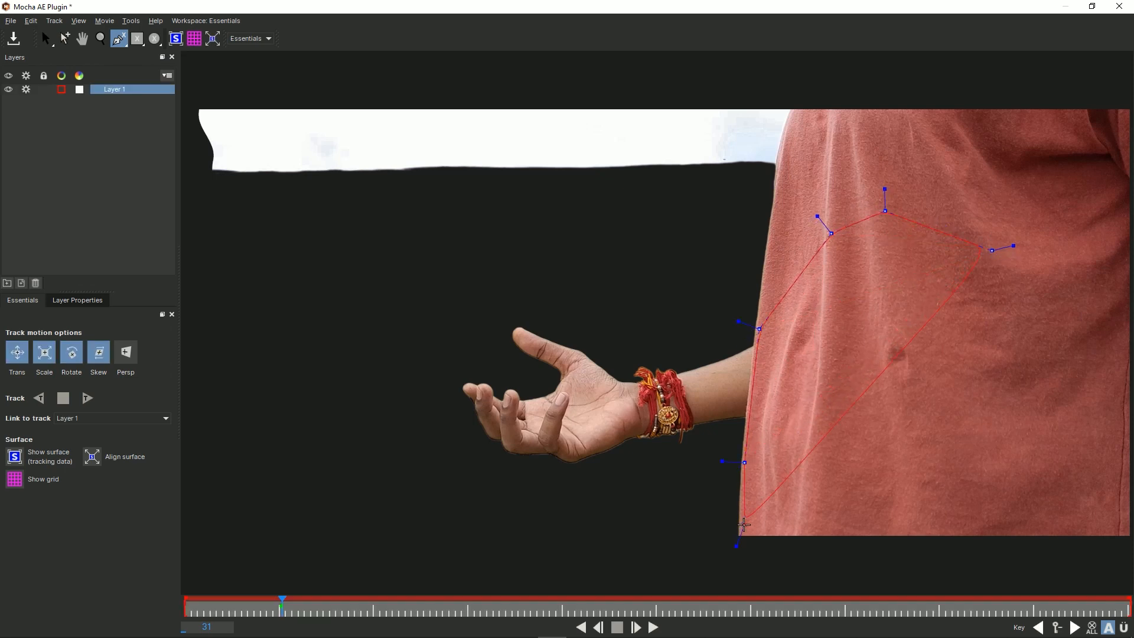
pyautogui.click(953, 516)
pyautogui.click(899, 357)
pyautogui.rightClick(1005, 270)
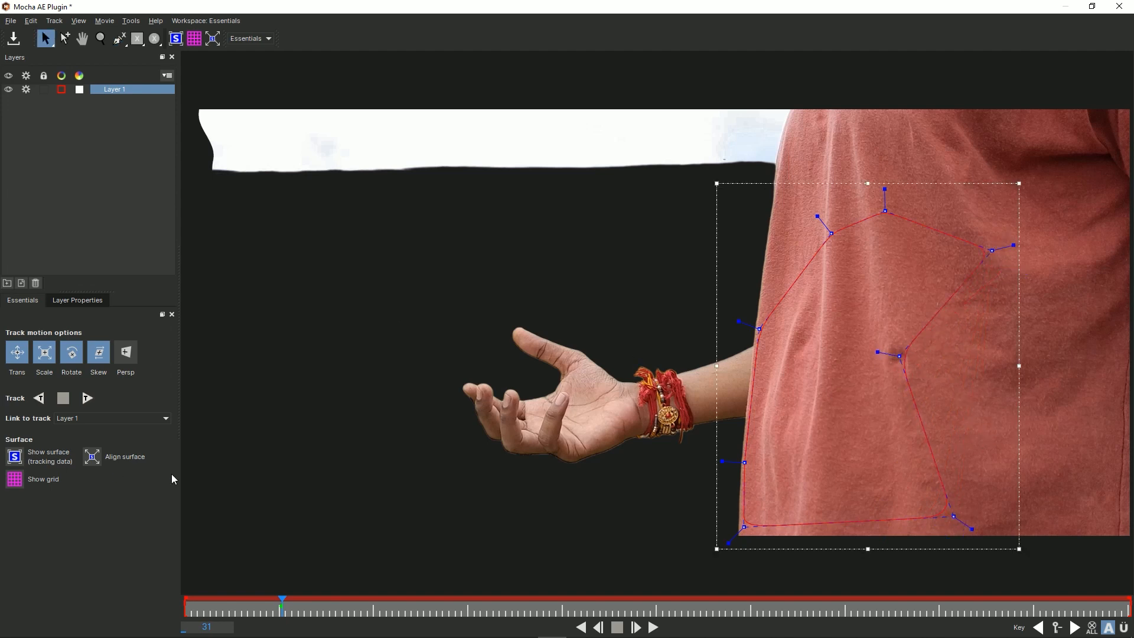
# Track the T-shirt shape through the clip, save the Mocha project and return to After Effects.
pyautogui.click(92, 404)
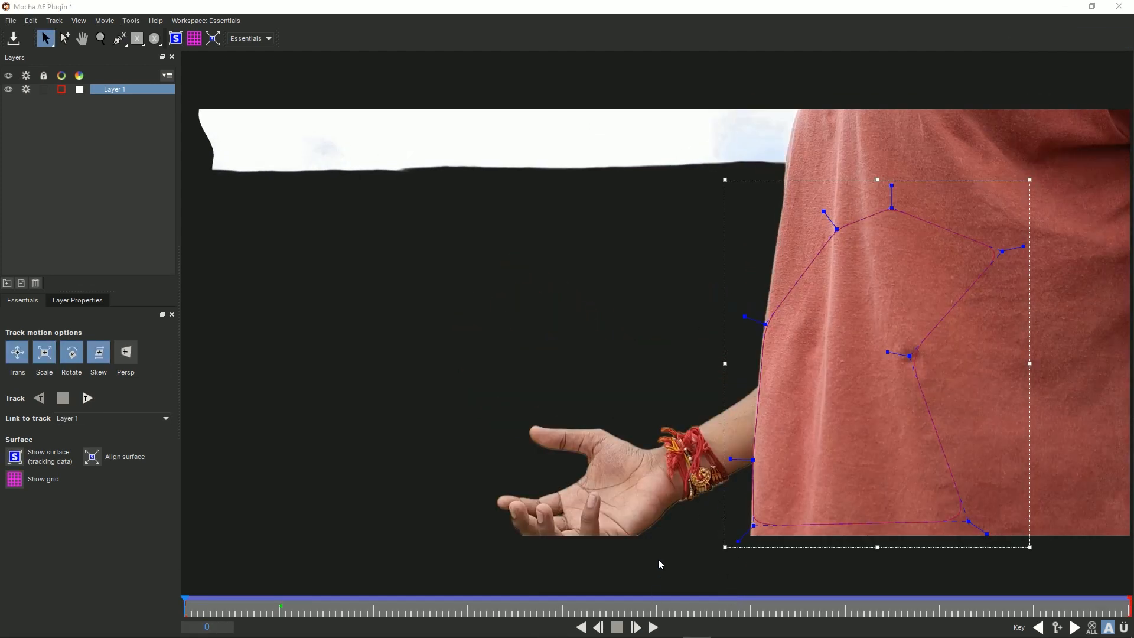
pyautogui.click(15, 39)
pyautogui.click(1122, 6)
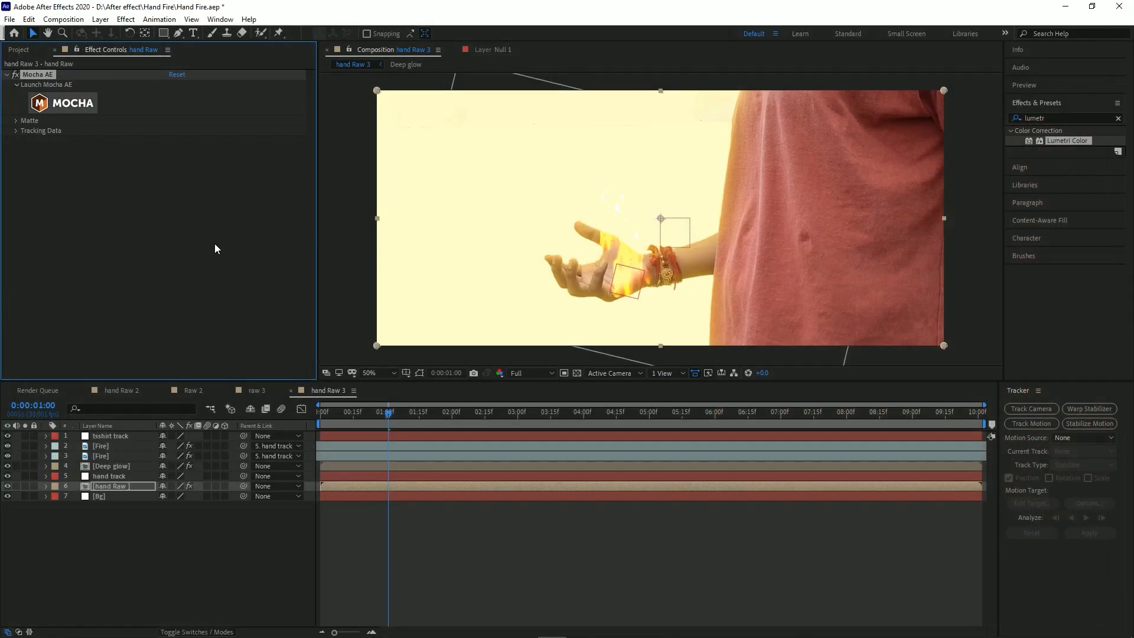
# Create track data in the Mocha AE effect from the tracked Layer 1.
pyautogui.click(17, 132)
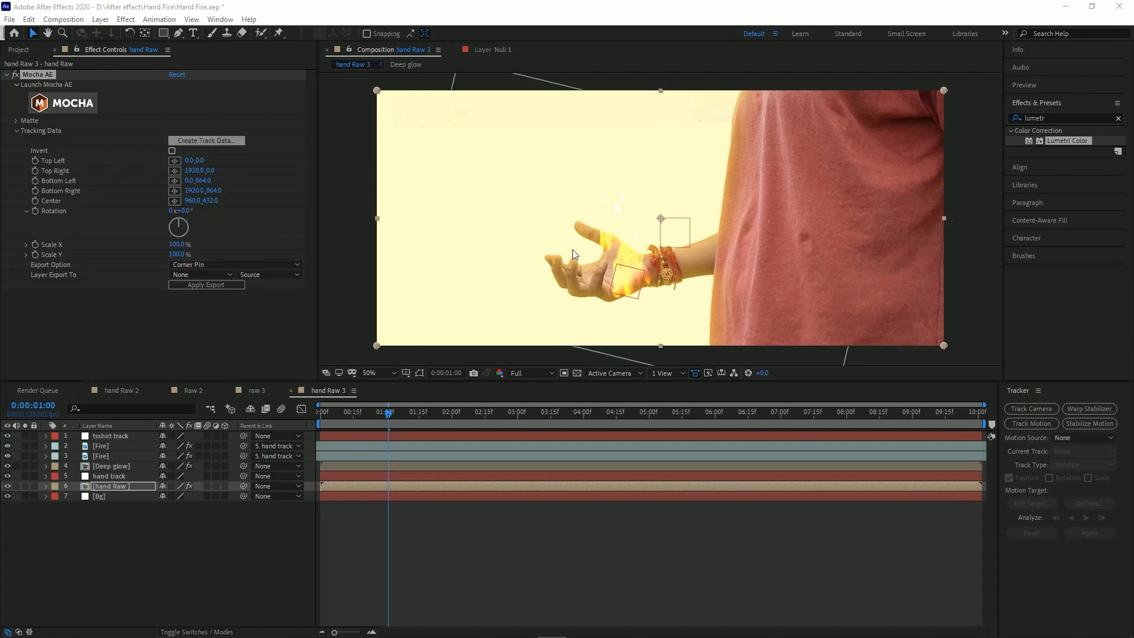
pyautogui.click(561, 293)
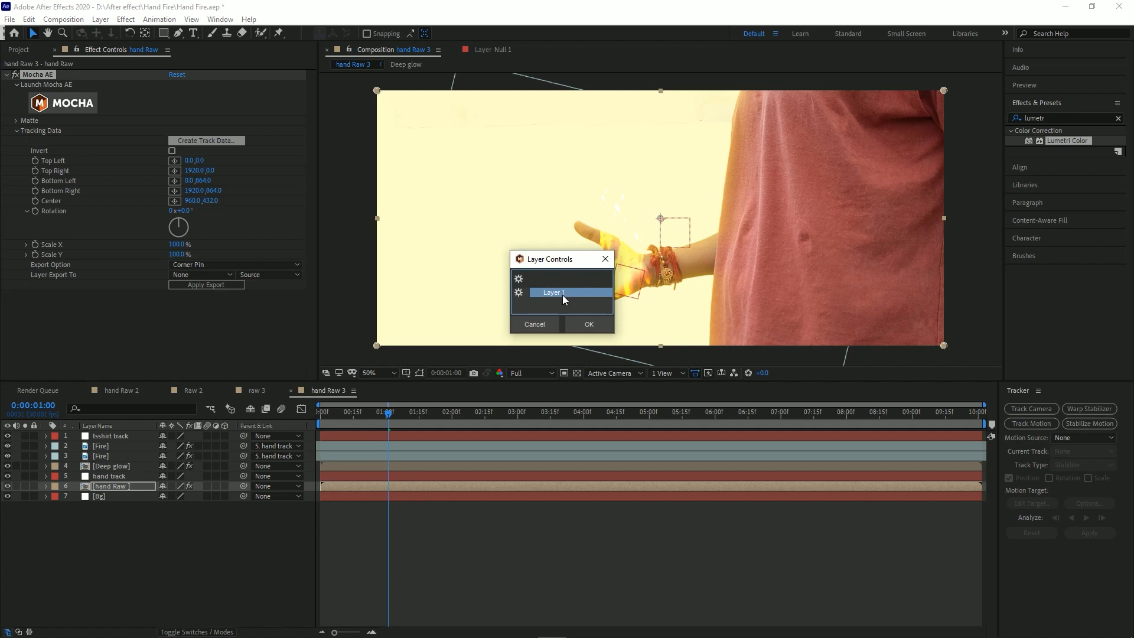
pyautogui.click(585, 323)
# Export the tracking data as Transform to the tsshirt track null.
pyautogui.click(211, 263)
pyautogui.click(219, 304)
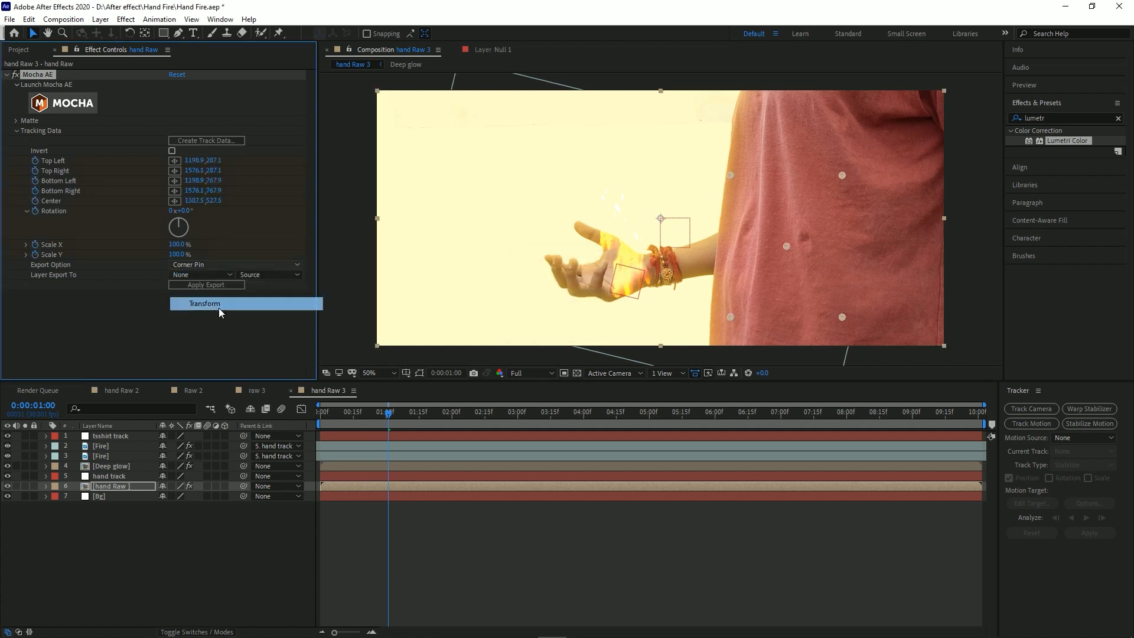
pyautogui.click(204, 273)
pyautogui.click(215, 304)
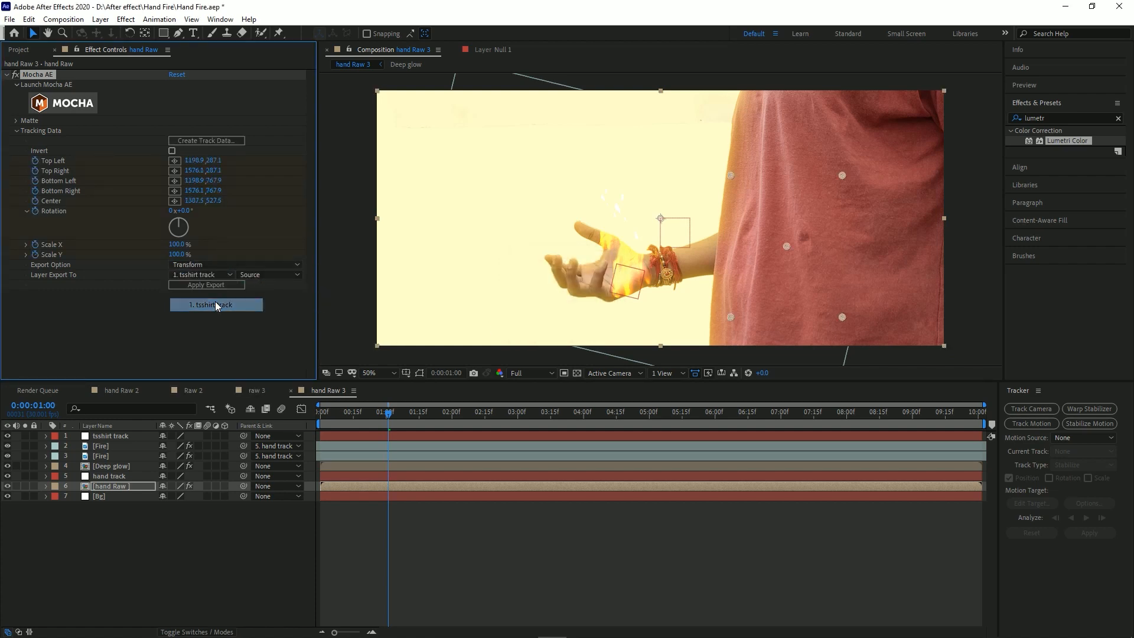
pyautogui.click(225, 285)
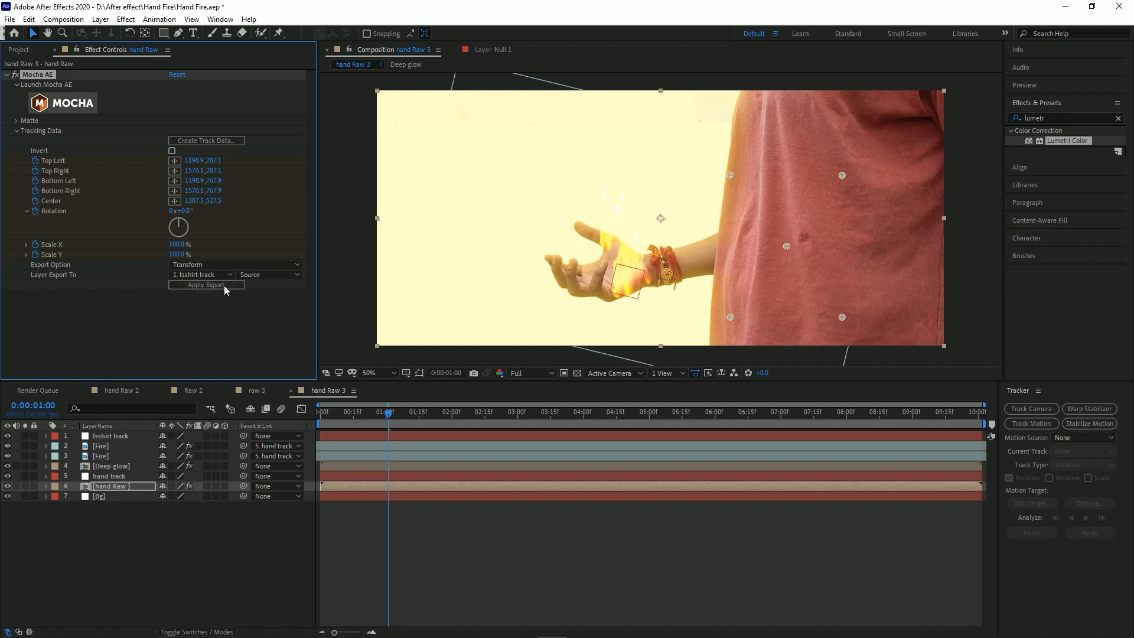
# Scrub the opening frames with the tsshirt track null selected to check its motion, and save the project.
pyautogui.moveTo(362, 409)
pyautogui.mouseDown()
pyautogui.moveTo(320, 414)
pyautogui.moveTo(364, 417)
pyautogui.mouseUp()
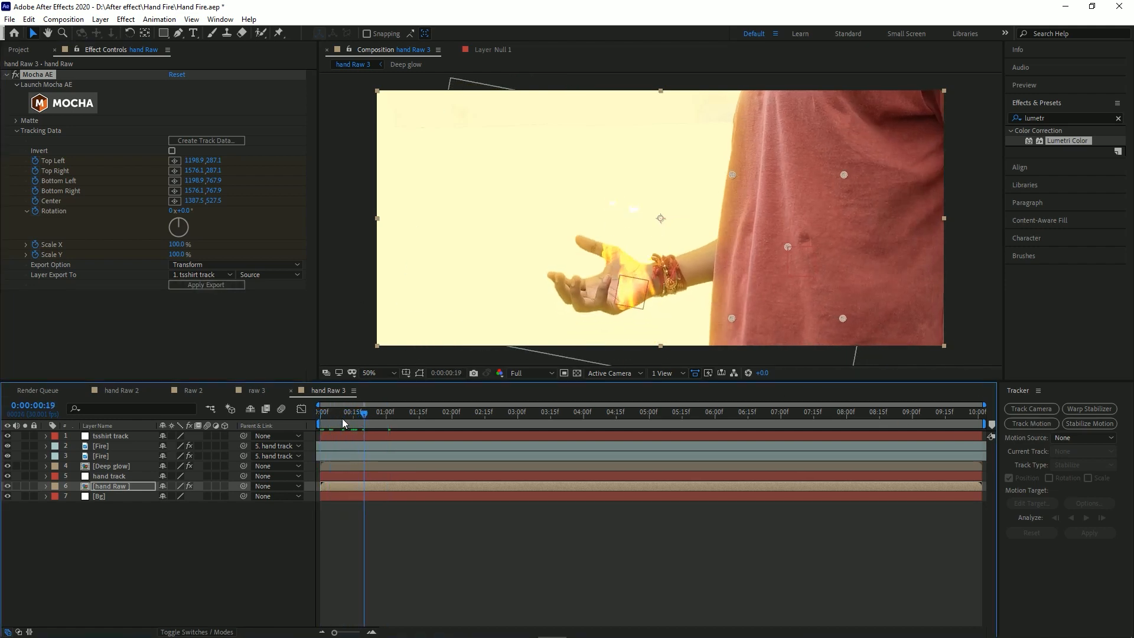
pyautogui.click(138, 436)
pyautogui.moveTo(364, 414); pyautogui.dragTo(193, 513)
pyautogui.hotkey('ctrl', 's')
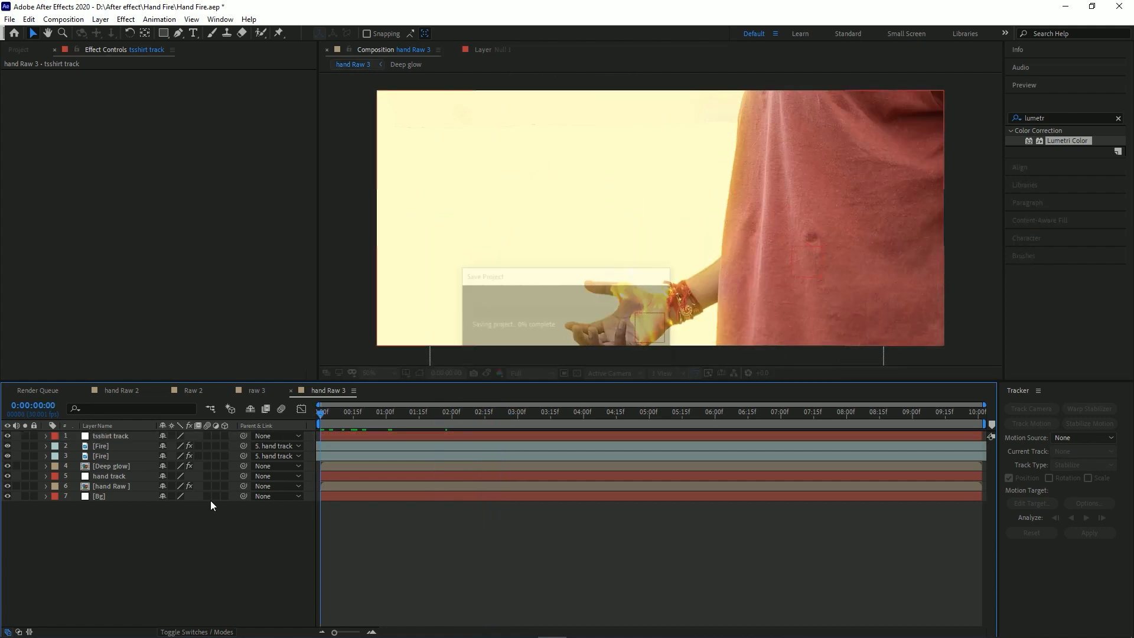
pyautogui.click(9, 48)
pyautogui.scroll(-2, 43, 342)
pyautogui.moveTo(35, 348); pyautogui.dragTo(806, 241)
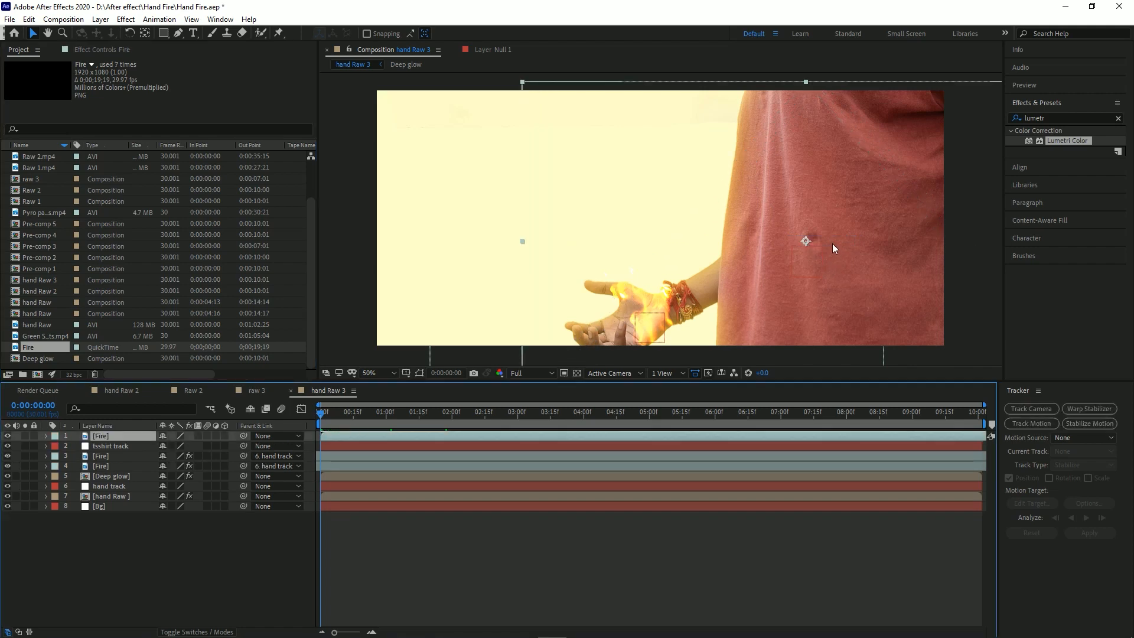
pyautogui.press('Delete')
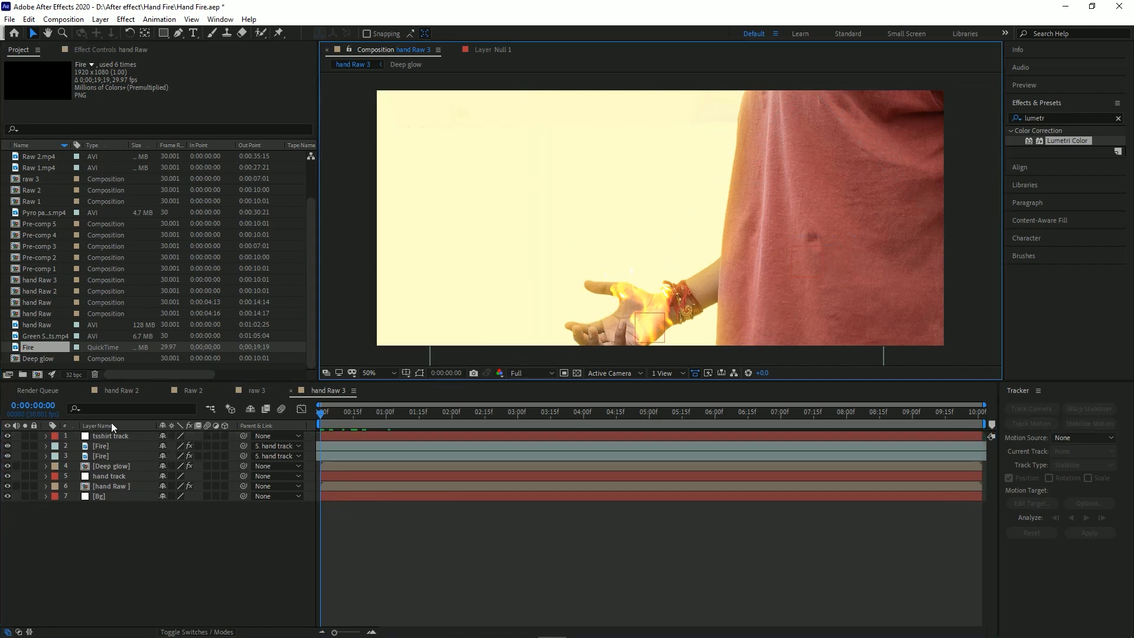
# Duplicate a hand Fire layer, move the copy to the top of the stack and parent it to tsshirt track.
pyautogui.click(109, 453)
pyautogui.hotkey('ctrl', 'd')
pyautogui.moveTo(115, 458); pyautogui.dragTo(135, 425)
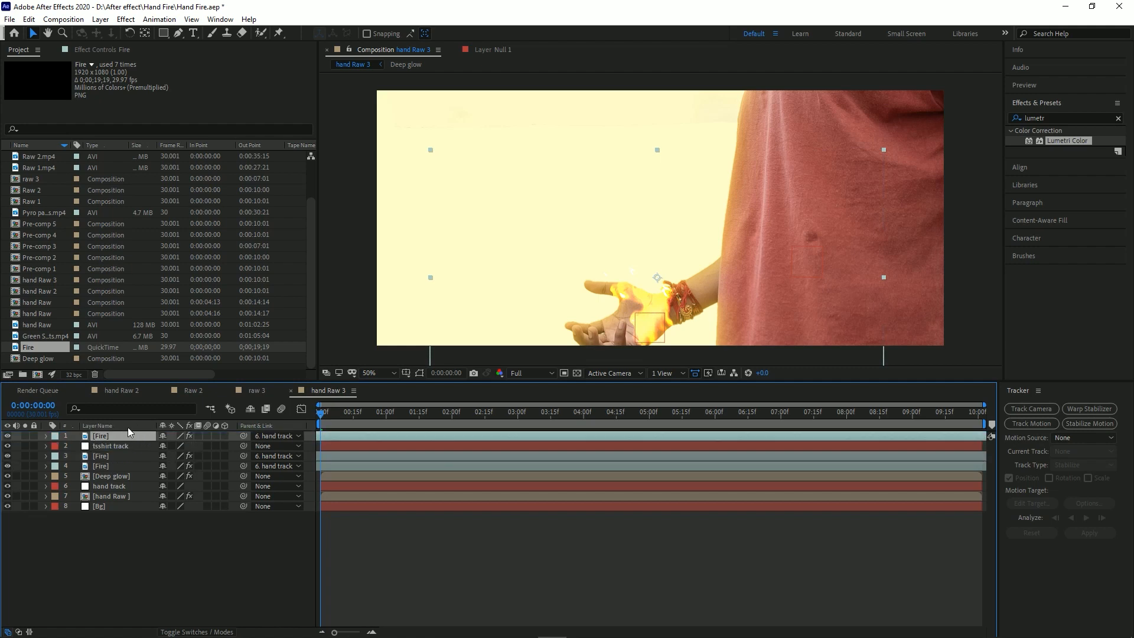
pyautogui.moveTo(243, 436); pyautogui.dragTo(129, 445)
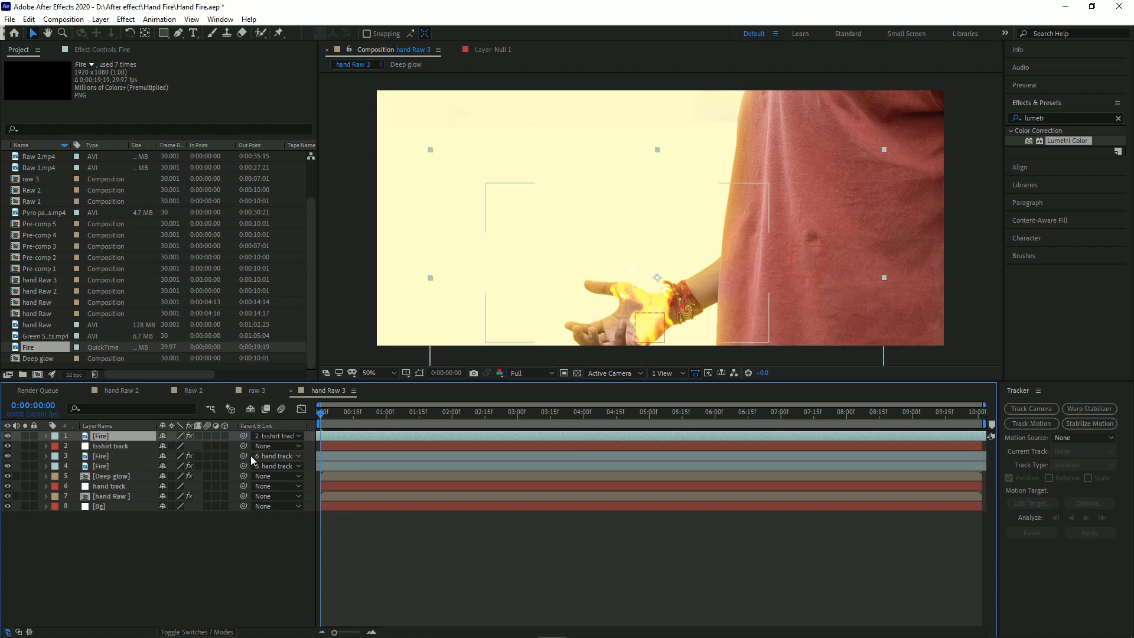
# Position the duplicated fire over the T-shirt's lower edge beside the arm and return to the first frame.
pyautogui.moveTo(740, 306); pyautogui.dragTo(772, 302)
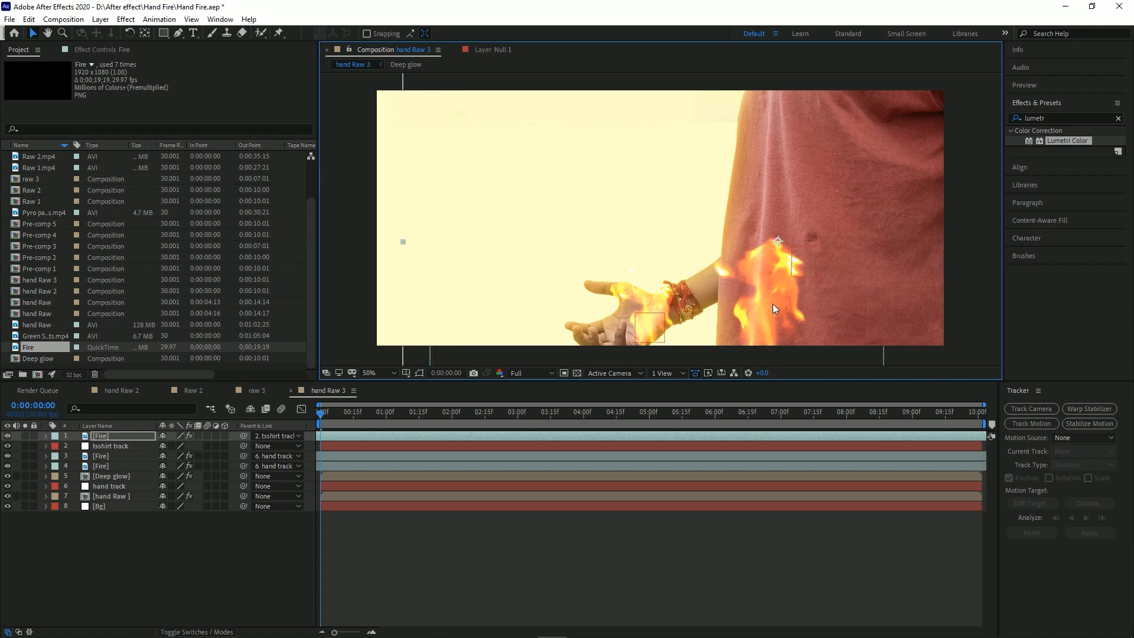
pyautogui.moveTo(416, 412); pyautogui.dragTo(732, 417)
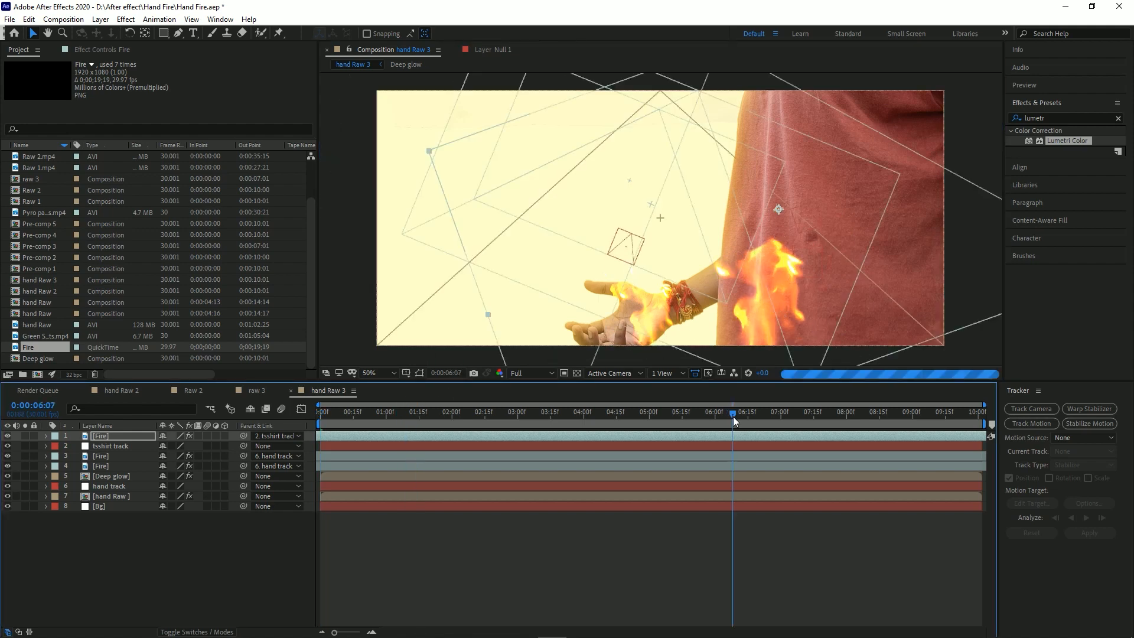
pyautogui.moveTo(810, 296); pyautogui.dragTo(753, 359)
pyautogui.press('Home')
# Set the preview resolution to Third and play the composition to check how the fire follows the T-shirt.
pyautogui.click(534, 372)
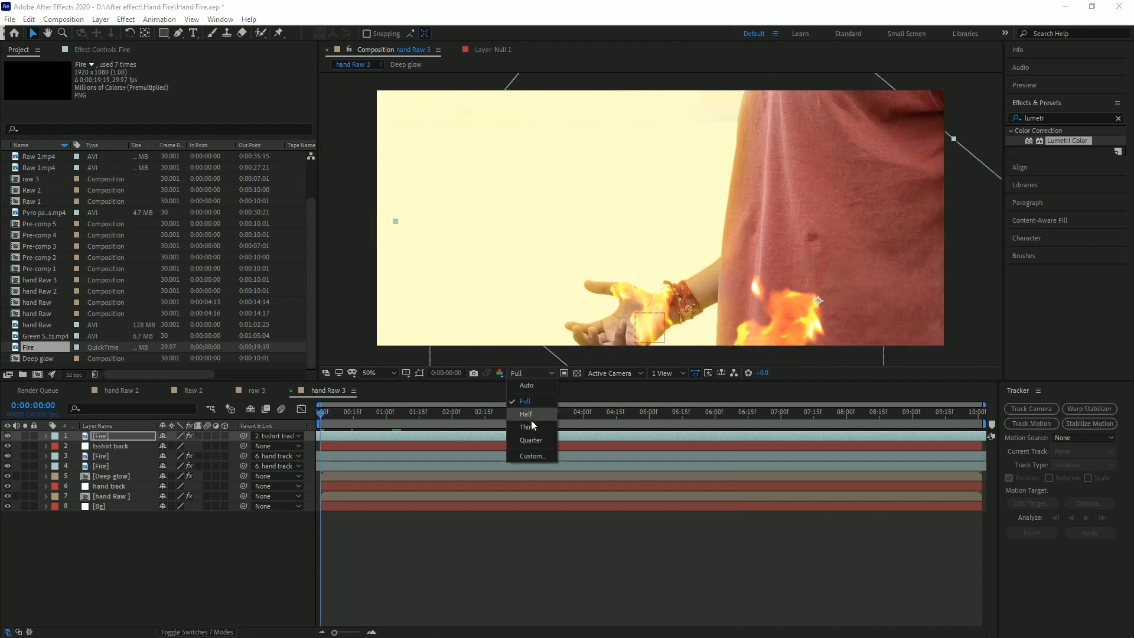
pyautogui.click(528, 426)
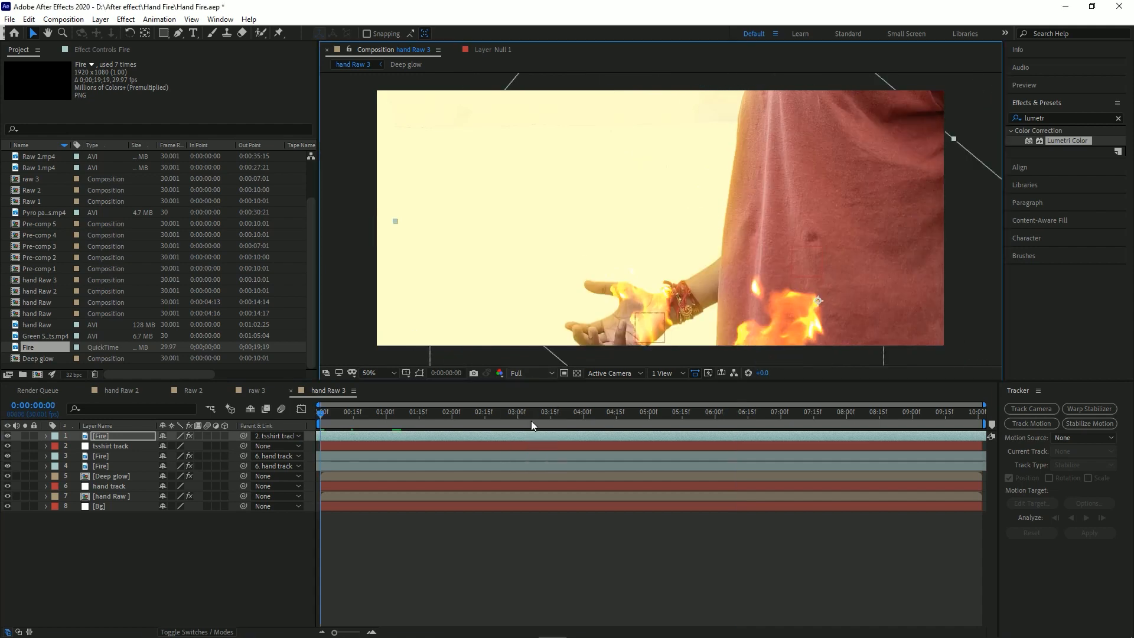
pyautogui.moveTo(330, 417); pyautogui.dragTo(410, 413)
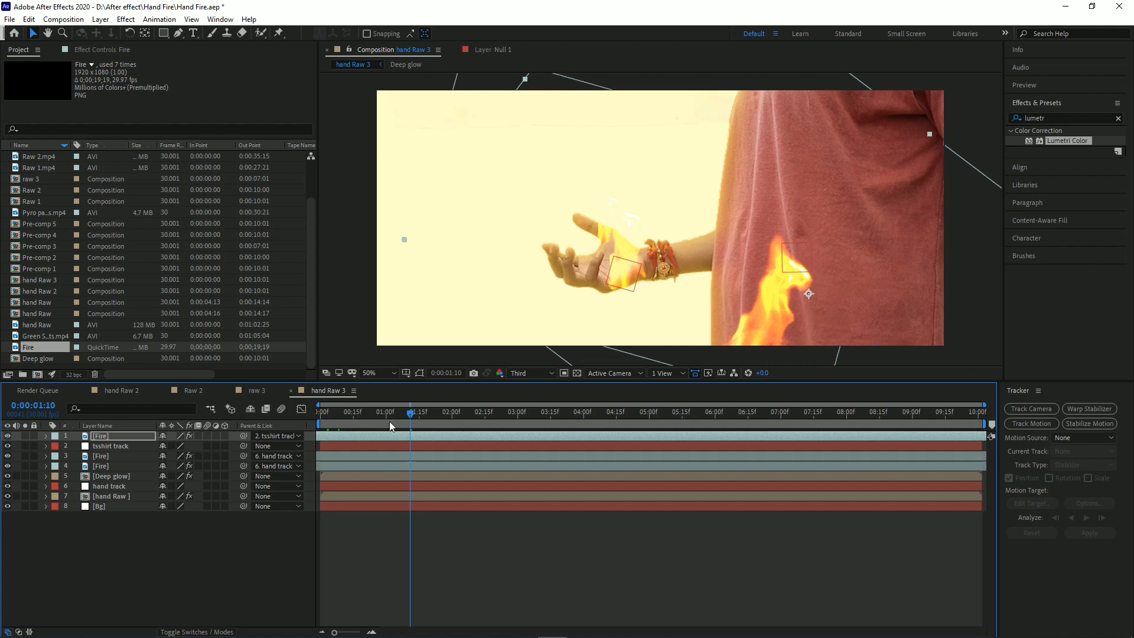
pyautogui.moveTo(413, 415); pyautogui.dragTo(321, 415)
pyautogui.press('space')
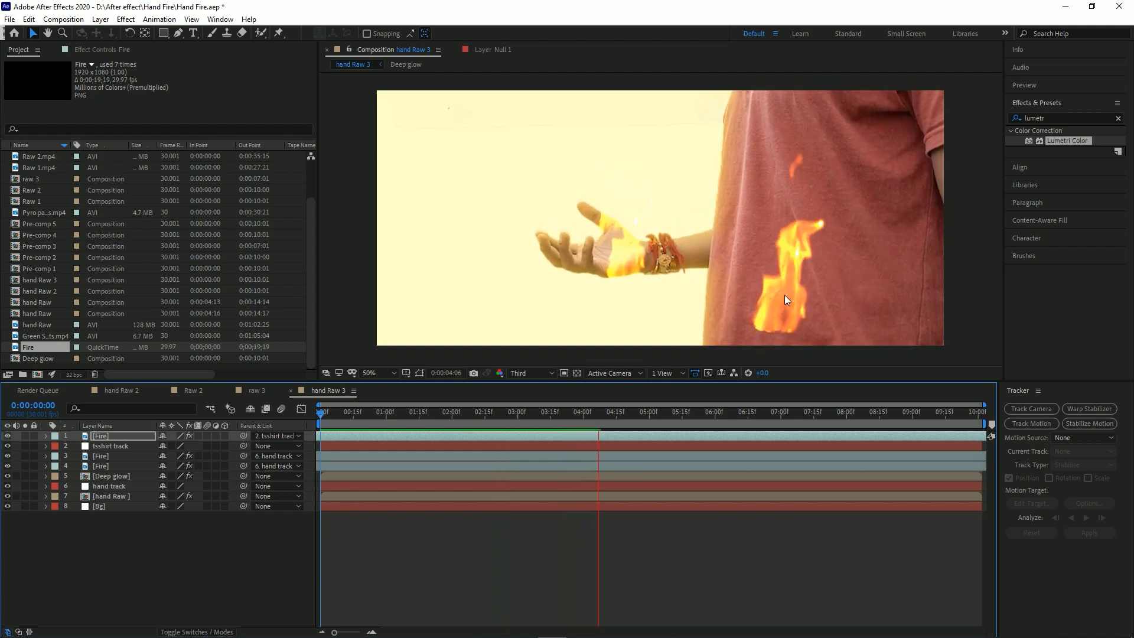
pyautogui.press('space')
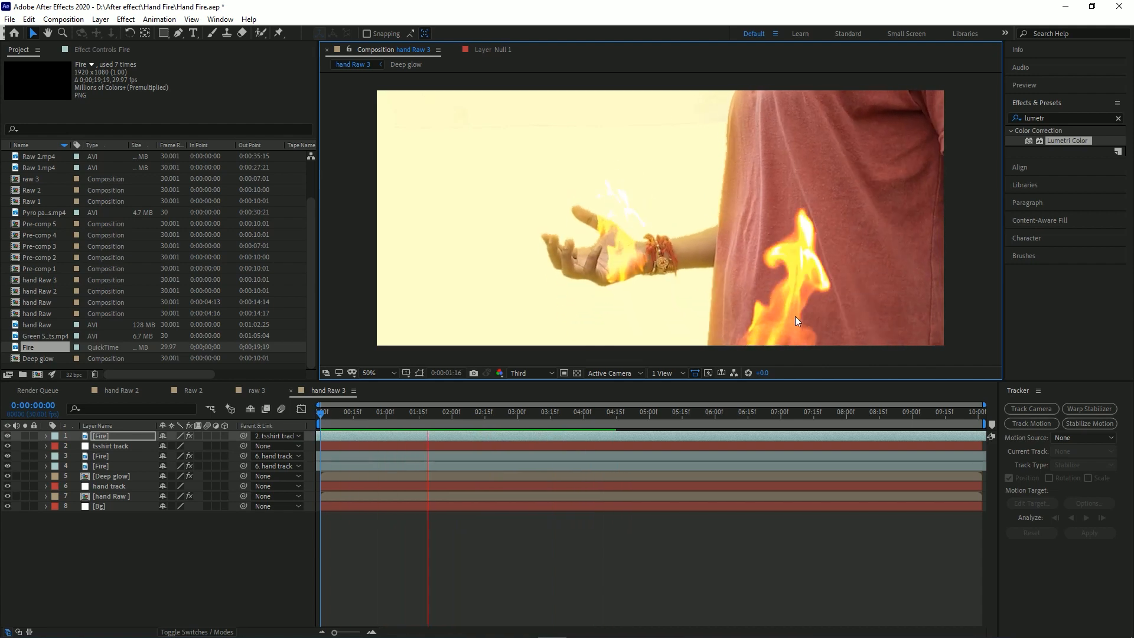
pyautogui.moveTo(520, 413); pyautogui.dragTo(495, 414)
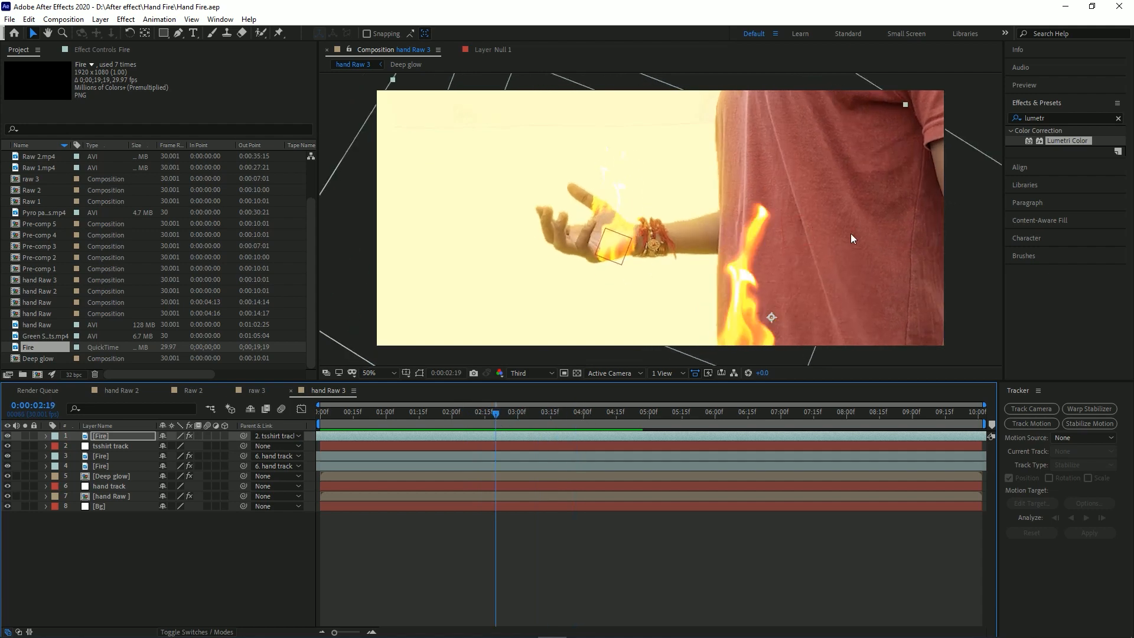
# Start a new solid for hand Raw 3 and set its colour to orange FFA200.
pyautogui.click(243, 542)
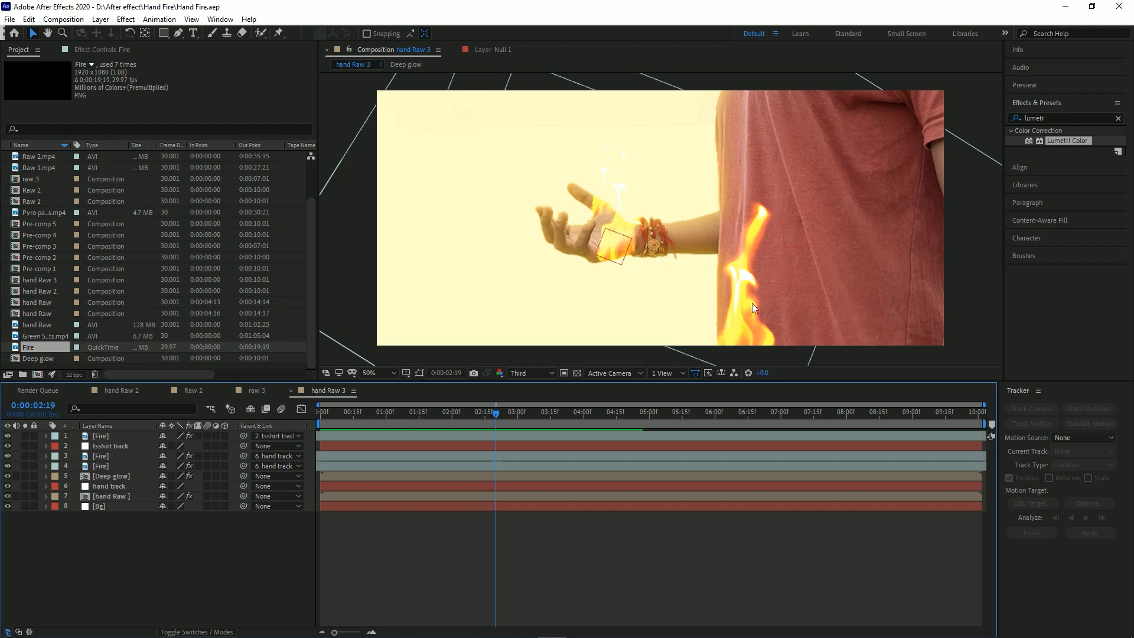
pyautogui.click(101, 19)
pyautogui.moveTo(109, 34)
pyautogui.click(356, 47)
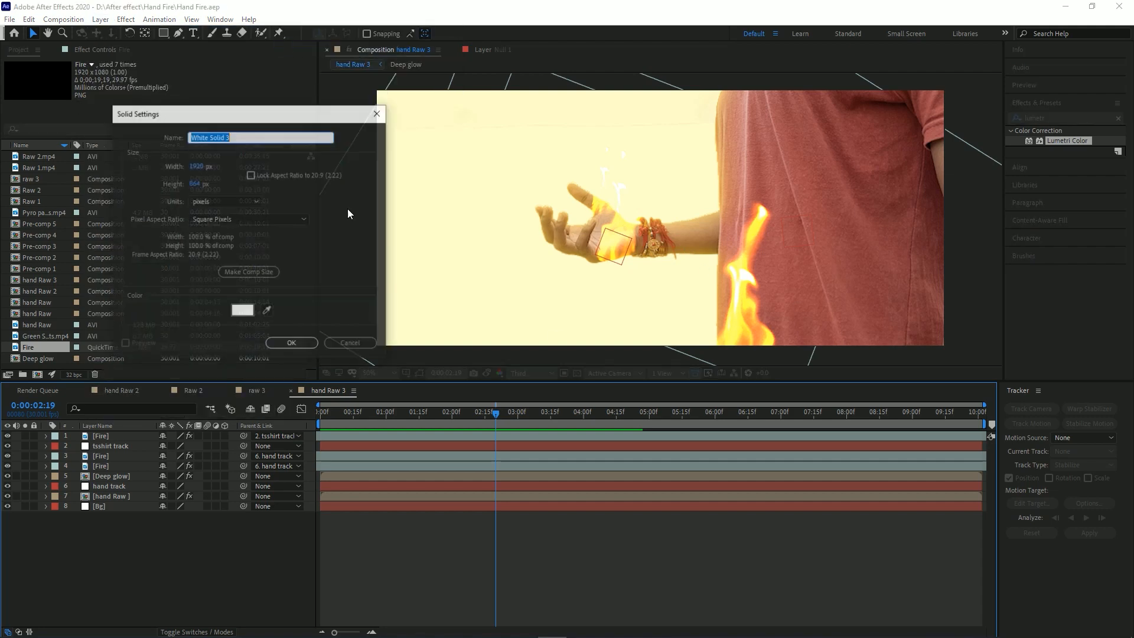
pyautogui.click(238, 315)
pyautogui.moveTo(225, 341); pyautogui.dragTo(224, 360)
pyautogui.click(183, 252)
pyautogui.moveTo(182, 253); pyautogui.dragTo(210, 224)
pyautogui.moveTo(226, 351); pyautogui.dragTo(227, 358)
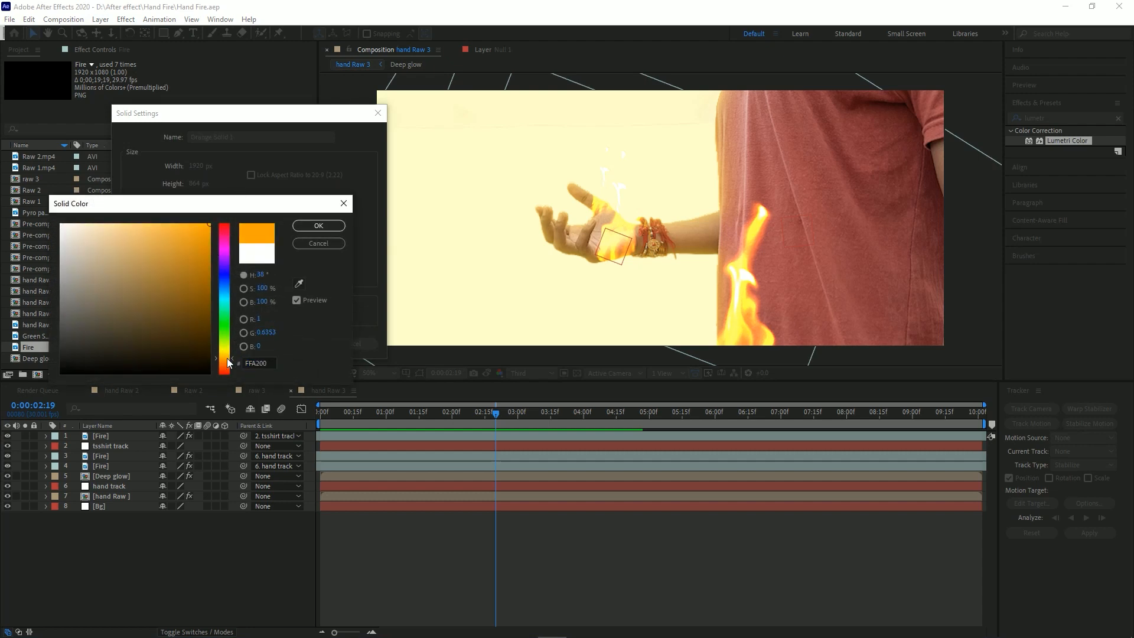
pyautogui.click(319, 227)
# Name the orange solid "Reflect" and create it.
pyautogui.click(248, 138)
pyautogui.write('Refle')
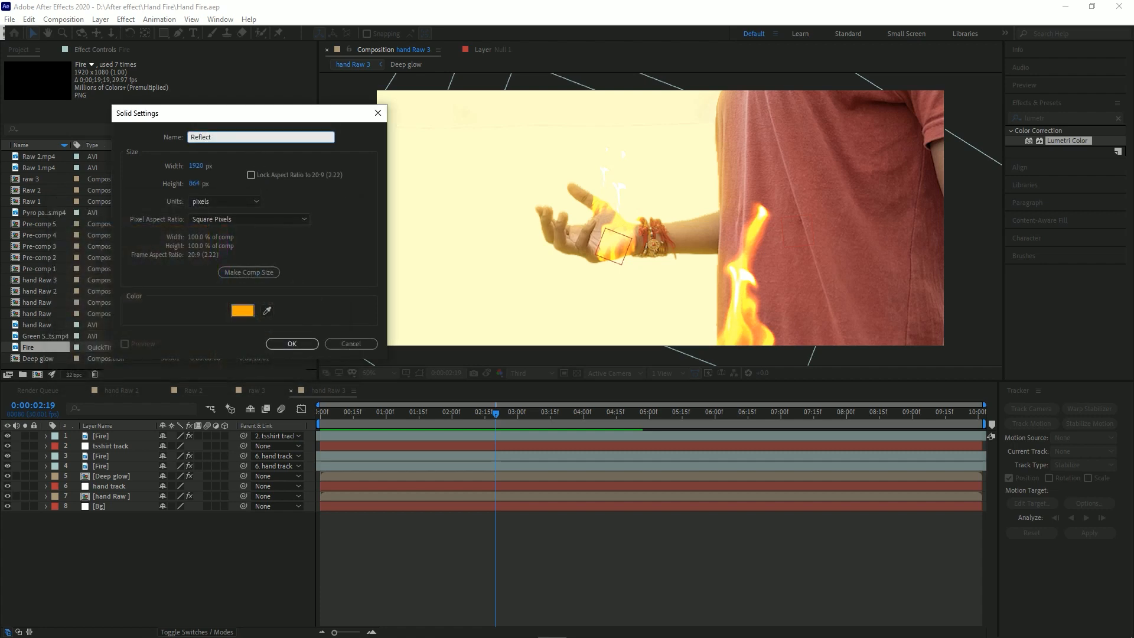
pyautogui.write('ct')
pyautogui.press('Return')
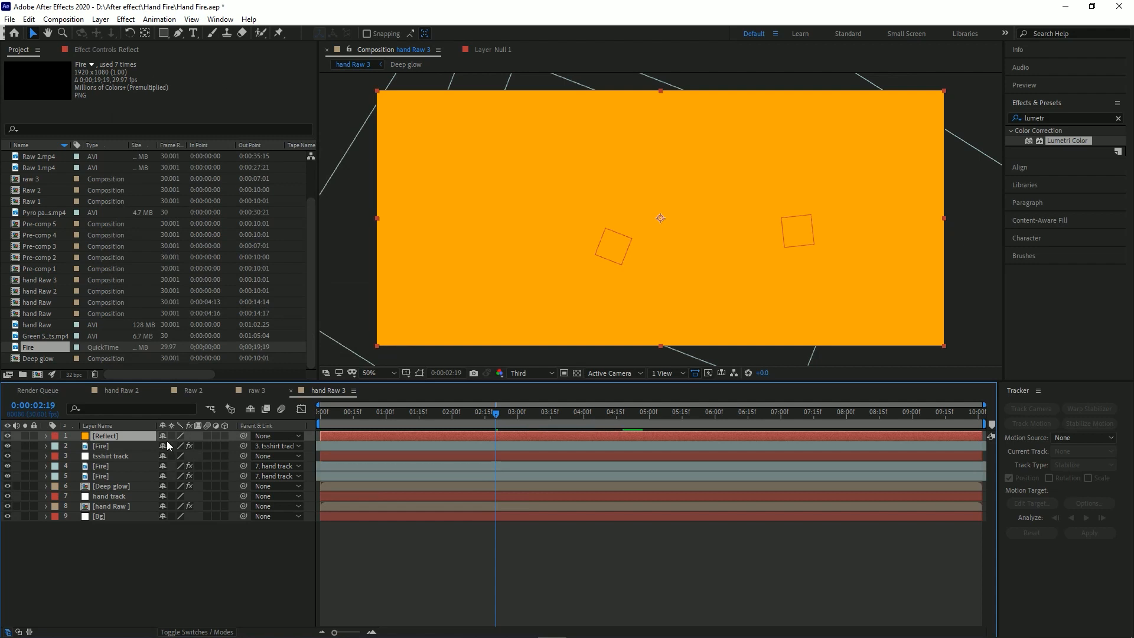
# Set the Reflect layer to Soft Light blending, move it directly above Deep glow and save the project.
pyautogui.press('F4')
pyautogui.click(170, 436)
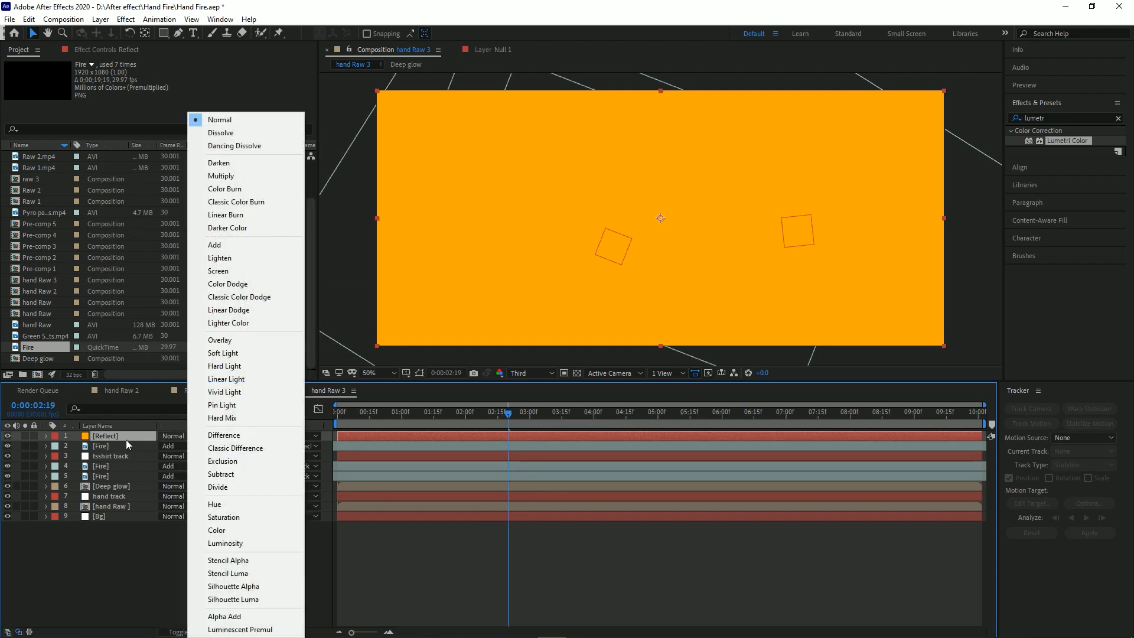
pyautogui.click(245, 353)
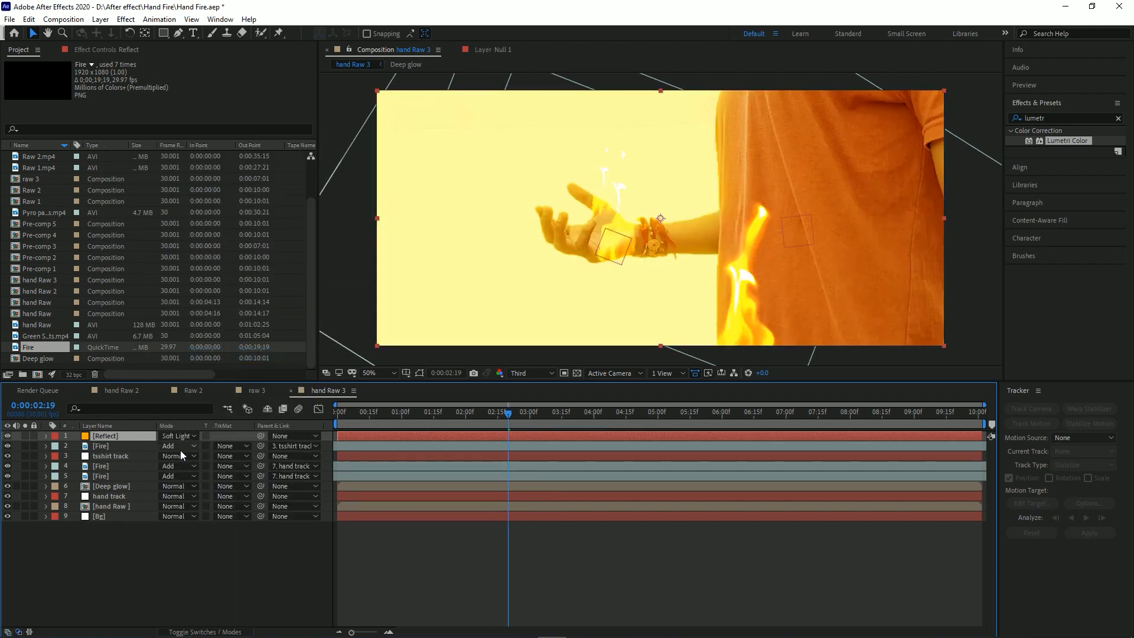
pyautogui.moveTo(140, 437); pyautogui.dragTo(133, 485)
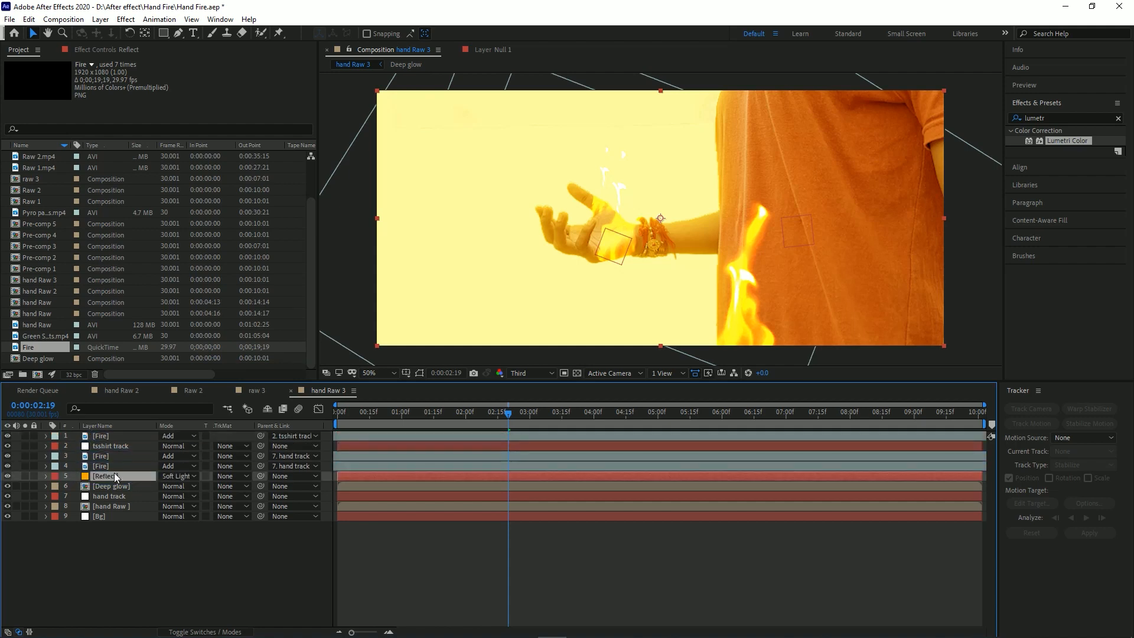
pyautogui.hotkey('ctrl', 's')
# Draw a closed Pen mask on the Reflect solid around the T-shirt's arm-side edge and its fire, over the full frame height.
pyautogui.press('g')
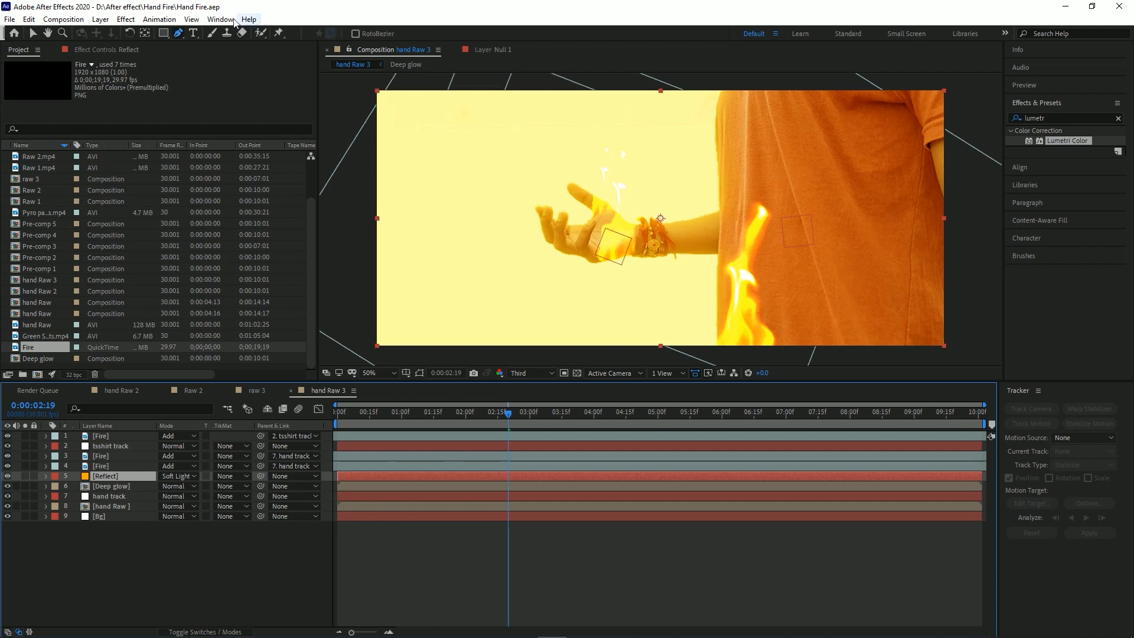
pyautogui.click(700, 111)
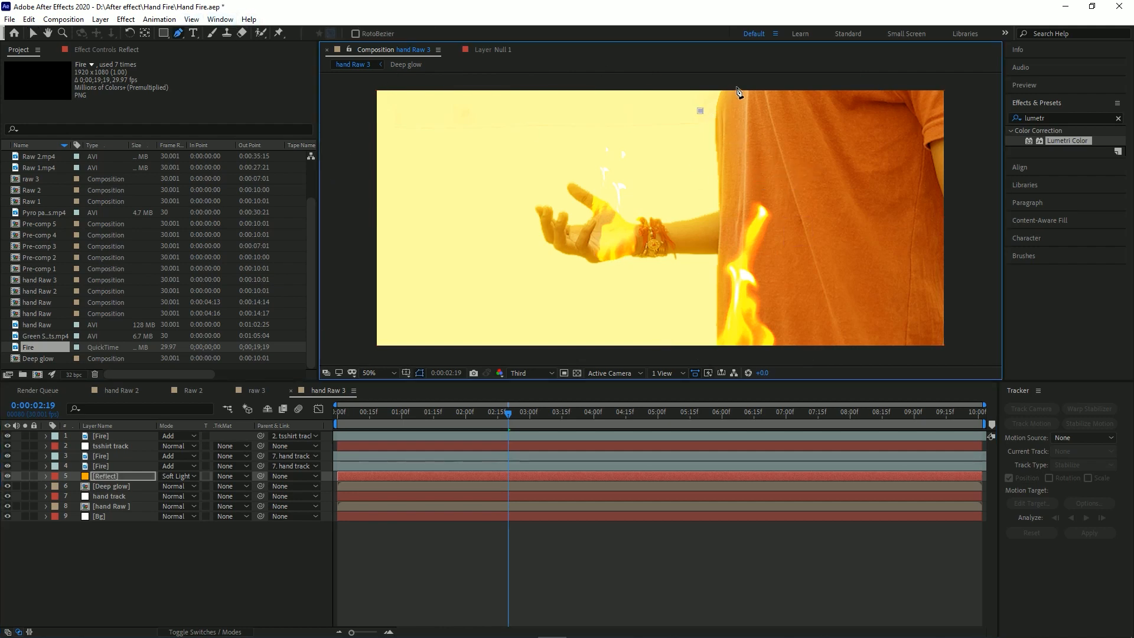
pyautogui.click(735, 84)
pyautogui.click(750, 89)
pyautogui.click(761, 143)
pyautogui.click(779, 209)
pyautogui.click(783, 270)
pyautogui.click(776, 303)
pyautogui.click(775, 347)
pyautogui.click(765, 360)
pyautogui.click(715, 362)
pyautogui.click(705, 354)
pyautogui.click(689, 324)
pyautogui.click(685, 306)
pyautogui.click(669, 268)
pyautogui.click(659, 227)
pyautogui.click(669, 189)
pyautogui.click(684, 142)
pyautogui.click(700, 111)
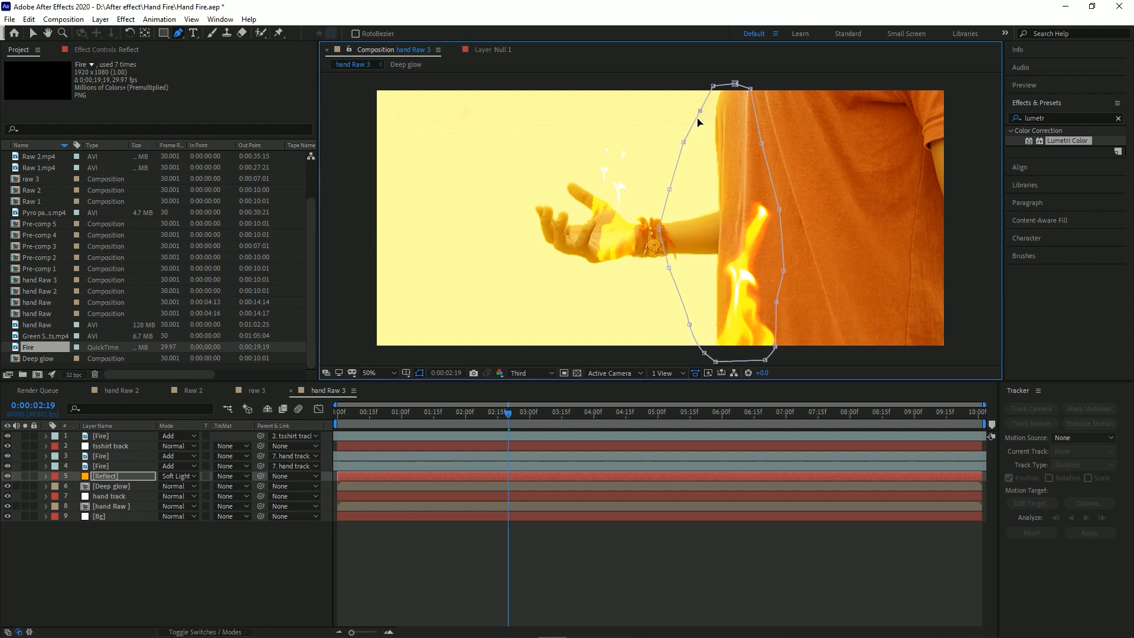
# Set the feather of the Reflect layer's mask to 250 pixels and save the project.
pyautogui.click(129, 475)
pyautogui.press('m')
pyautogui.press('m')
pyautogui.moveTo(180, 507); pyautogui.dragTo(323, 507)
pyautogui.hotkey('ctrl', 's')
# Widen the Reflect mask by moving its points outward across the T-shirt and around the forearm and hand, and save the project.
pyautogui.moveTo(782, 267); pyautogui.dragTo(876, 267)
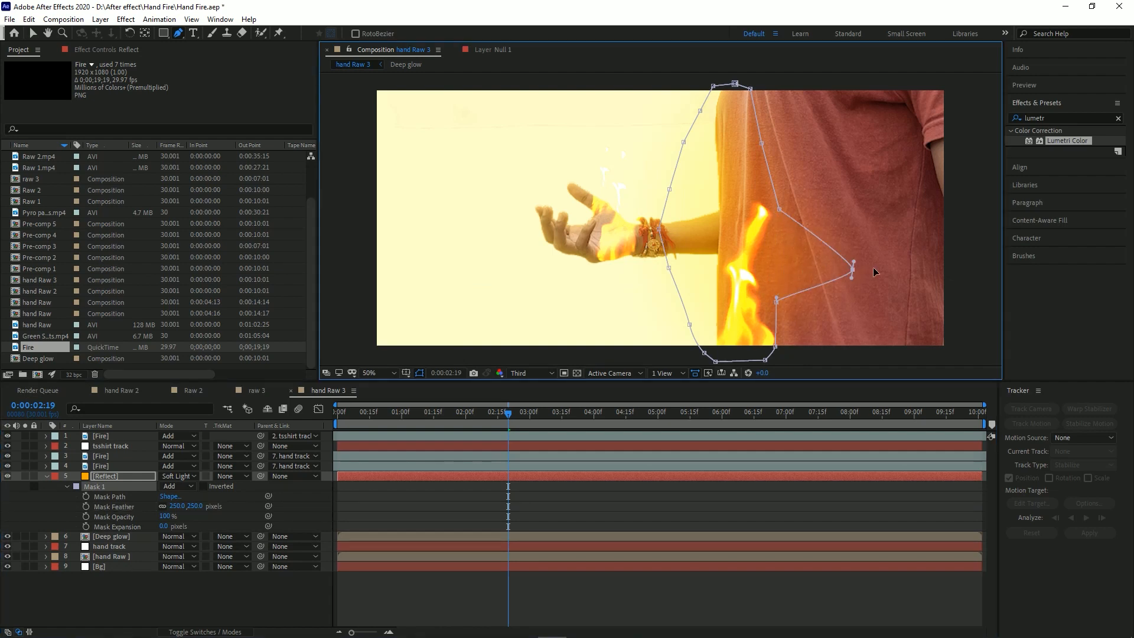
pyautogui.moveTo(781, 207); pyautogui.dragTo(822, 162)
pyautogui.moveTo(776, 303); pyautogui.dragTo(830, 358)
pyautogui.moveTo(877, 269); pyautogui.dragTo(859, 267)
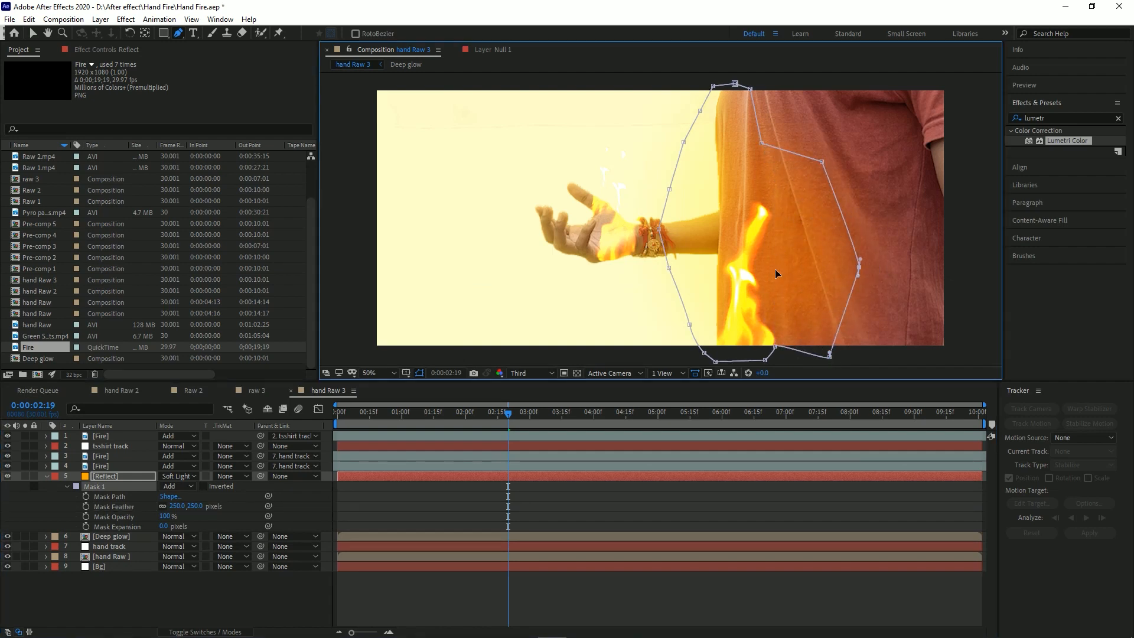
pyautogui.moveTo(660, 229); pyautogui.dragTo(551, 234)
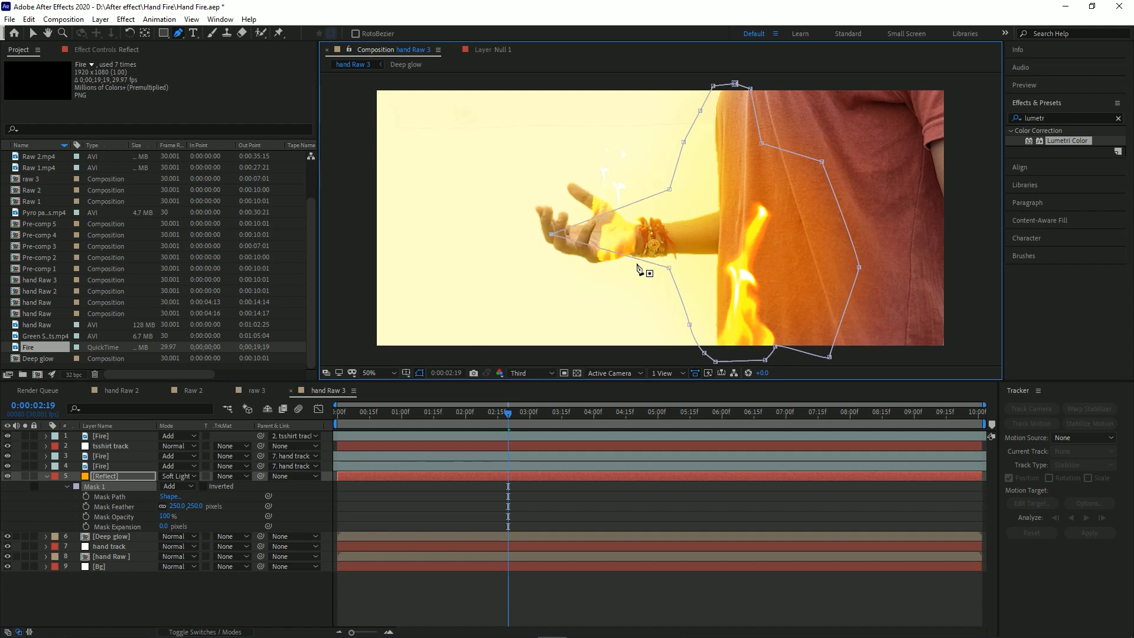
pyautogui.moveTo(670, 268); pyautogui.dragTo(583, 283)
pyautogui.moveTo(669, 189); pyautogui.dragTo(577, 168)
pyautogui.hotkey('ctrl', 's')
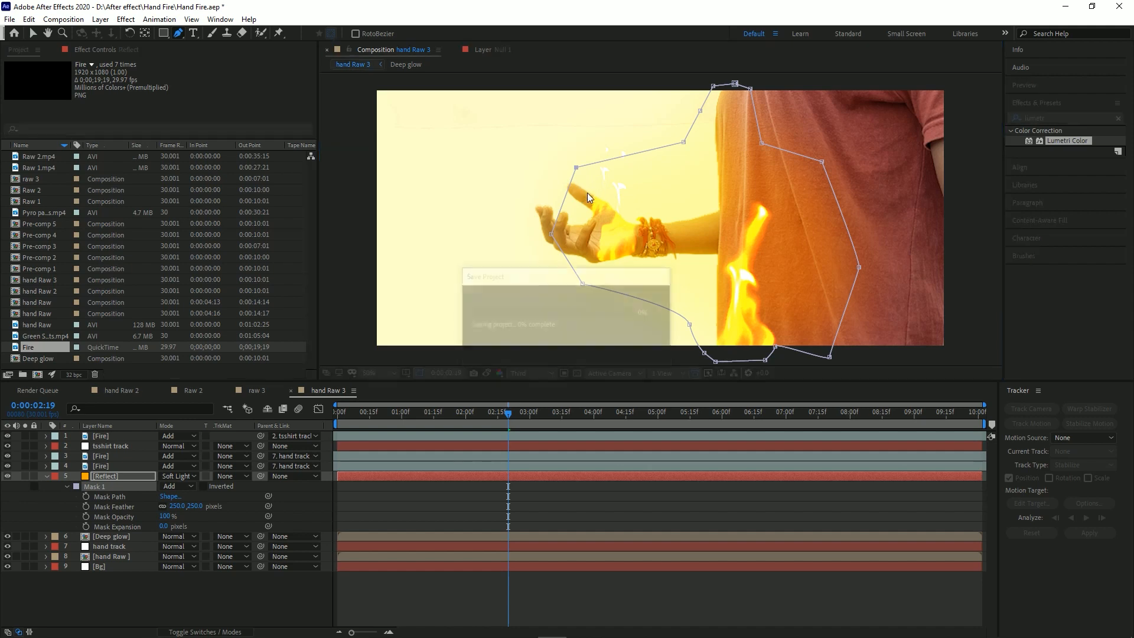
# Lower the Reflect layer's opacity to 72% and save the project.
pyautogui.click(138, 486)
pyautogui.press('t')
pyautogui.moveTo(163, 487); pyautogui.dragTo(142, 486)
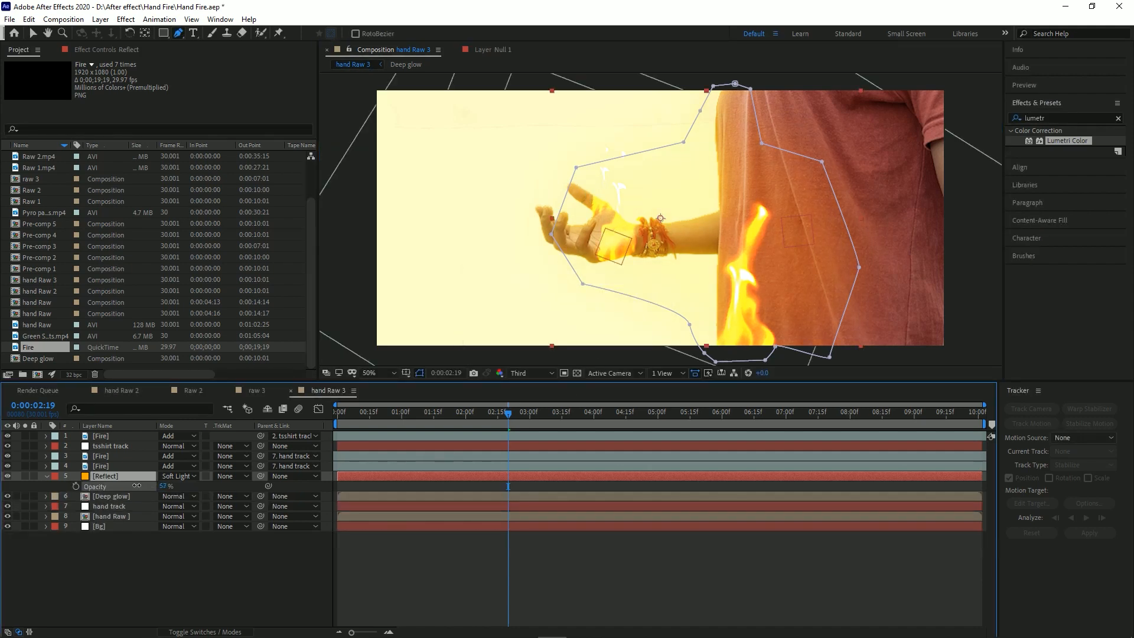
pyautogui.hotkey('ctrl', 's')
# Apply the Exposure color correction effect to the Reflect layer and save the project.
pyautogui.click(98, 51)
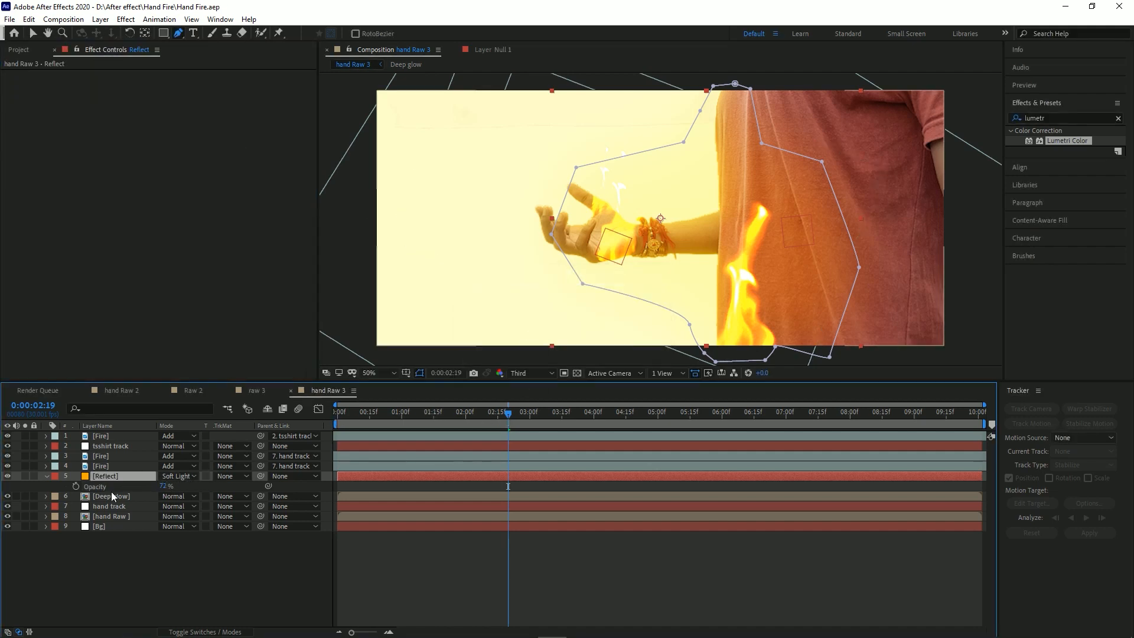
pyautogui.click(126, 506)
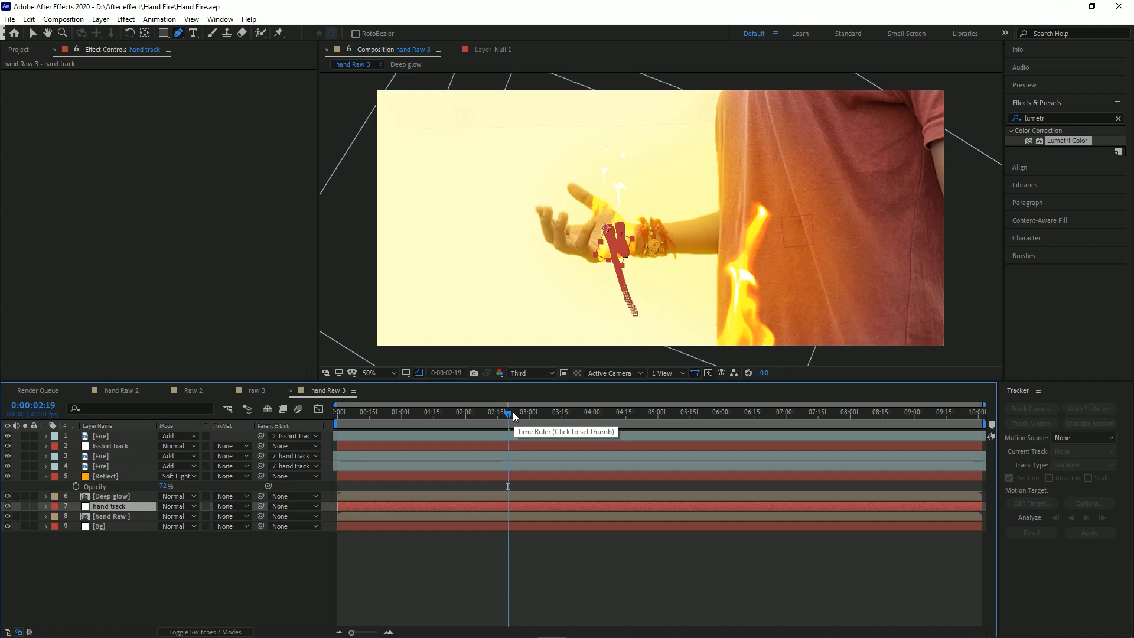
pyautogui.moveTo(513, 413); pyautogui.dragTo(484, 419)
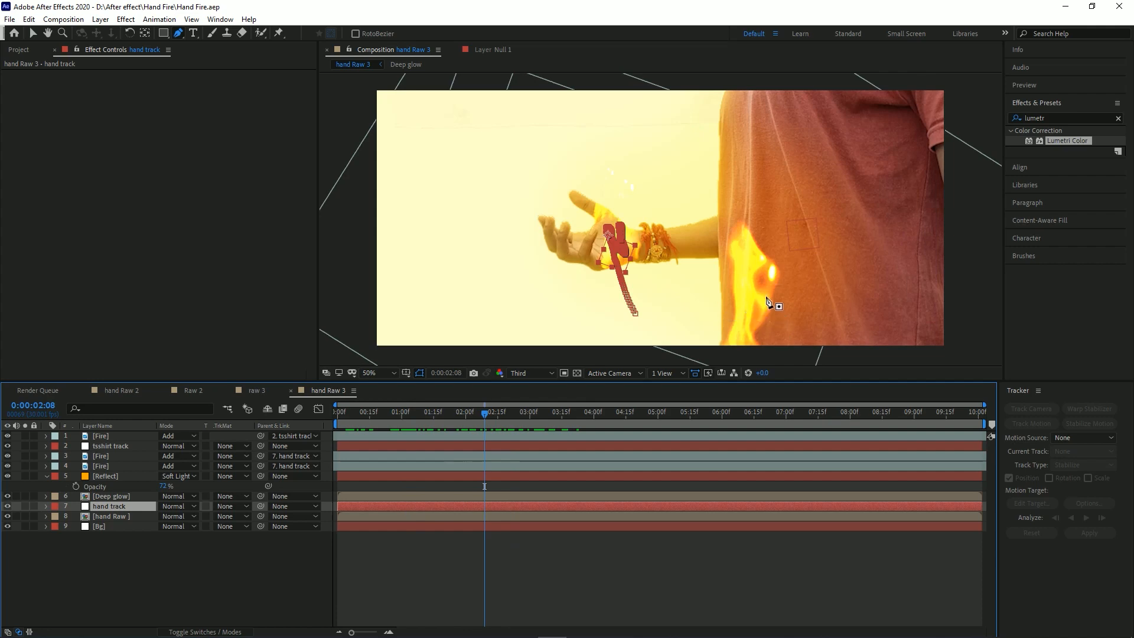
pyautogui.press('v')
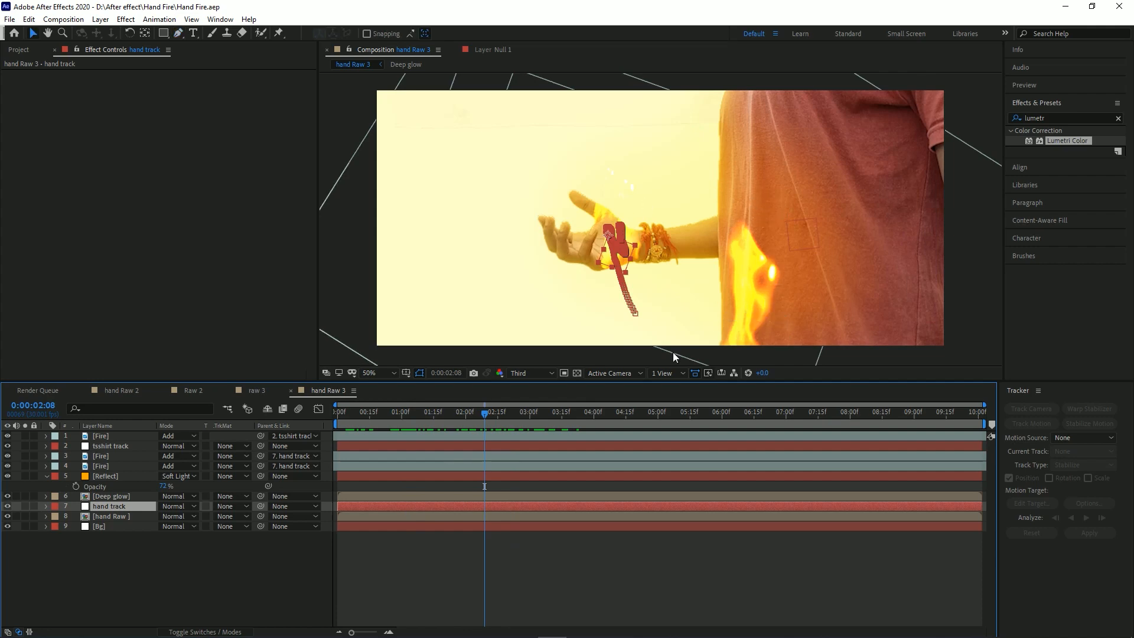
pyautogui.moveTo(487, 416); pyautogui.dragTo(491, 416)
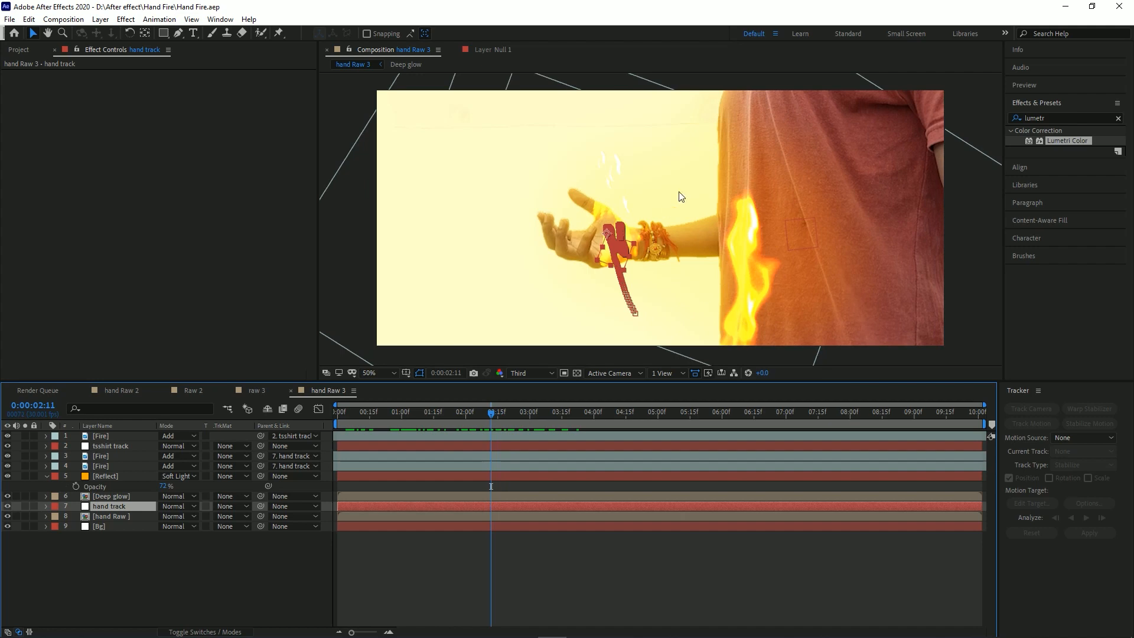
pyautogui.click(118, 476)
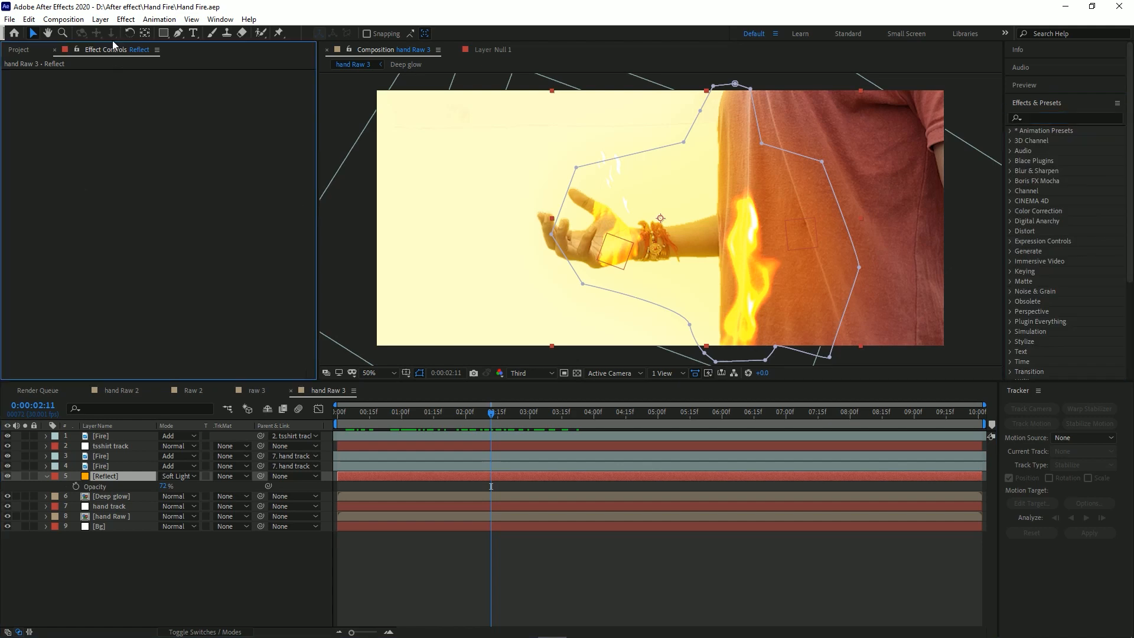
pyautogui.click(101, 19)
pyautogui.click(126, 19)
pyautogui.moveTo(208, 167)
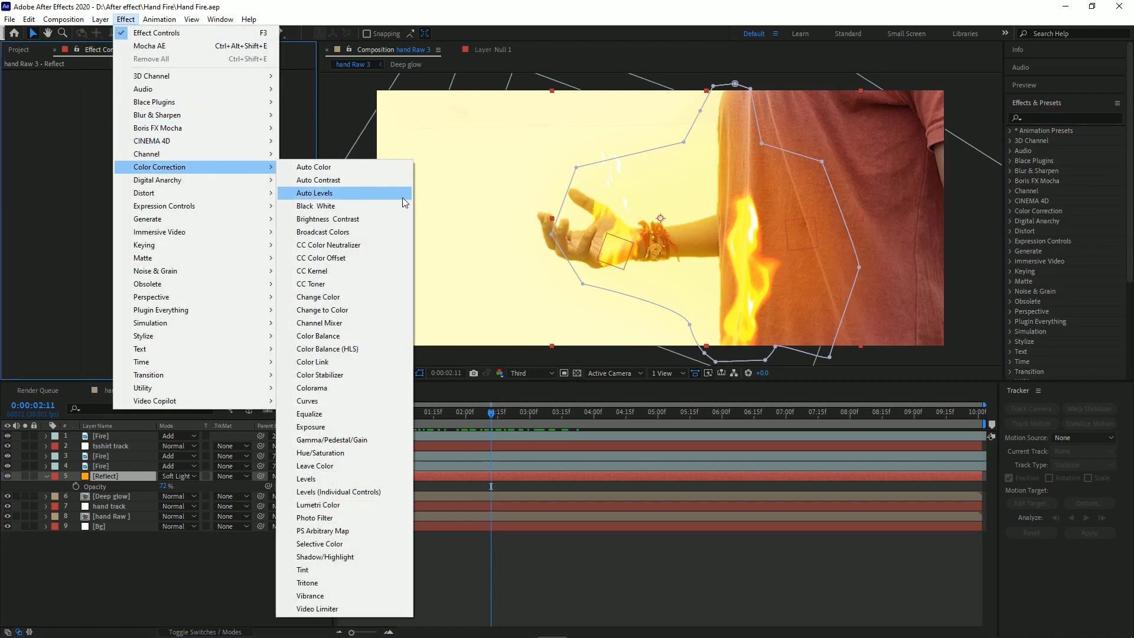
pyautogui.click(339, 428)
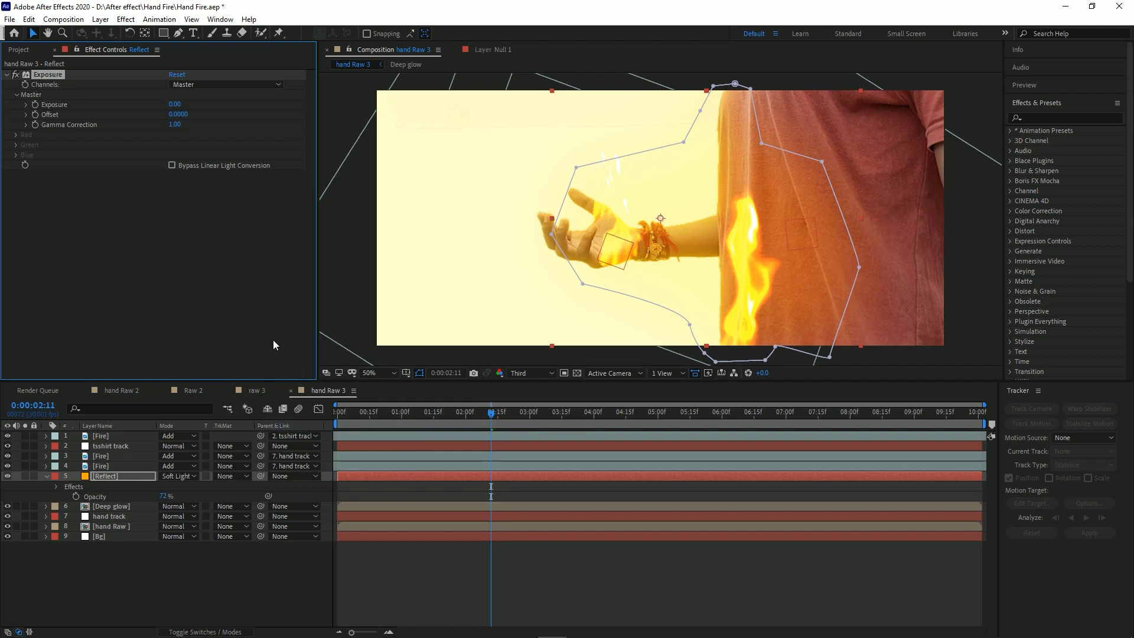
pyautogui.click(107, 255)
pyautogui.hotkey('ctrl', 's')
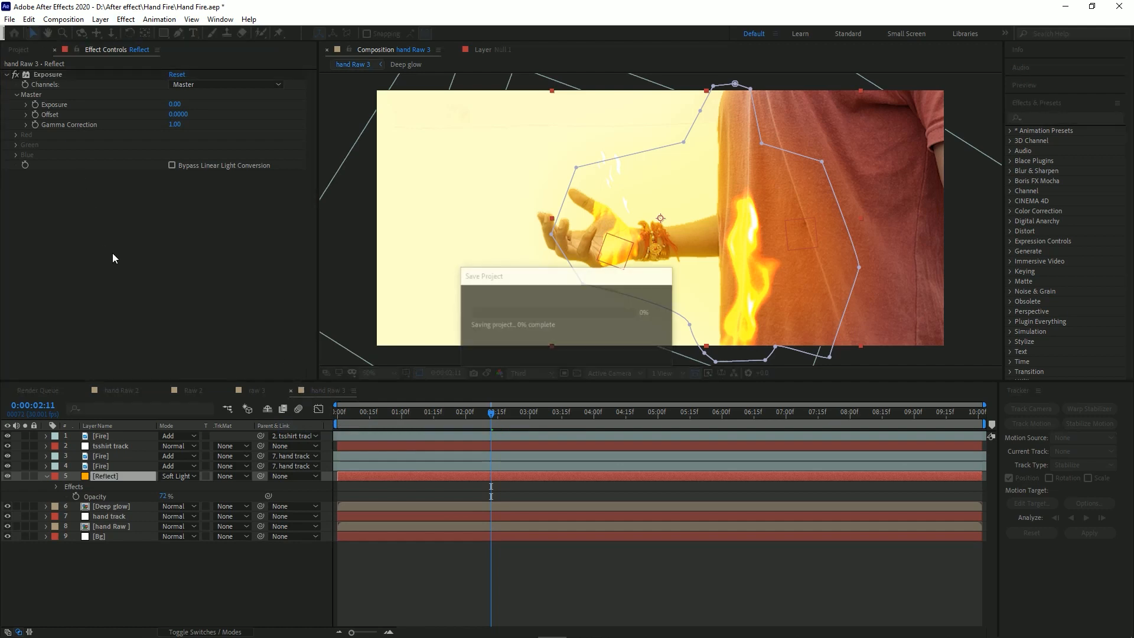
# Add the expression wiggle(5,.75) to the master Exposure value of the Reflect layer's Exposure effect.
pyautogui.click(44, 478)
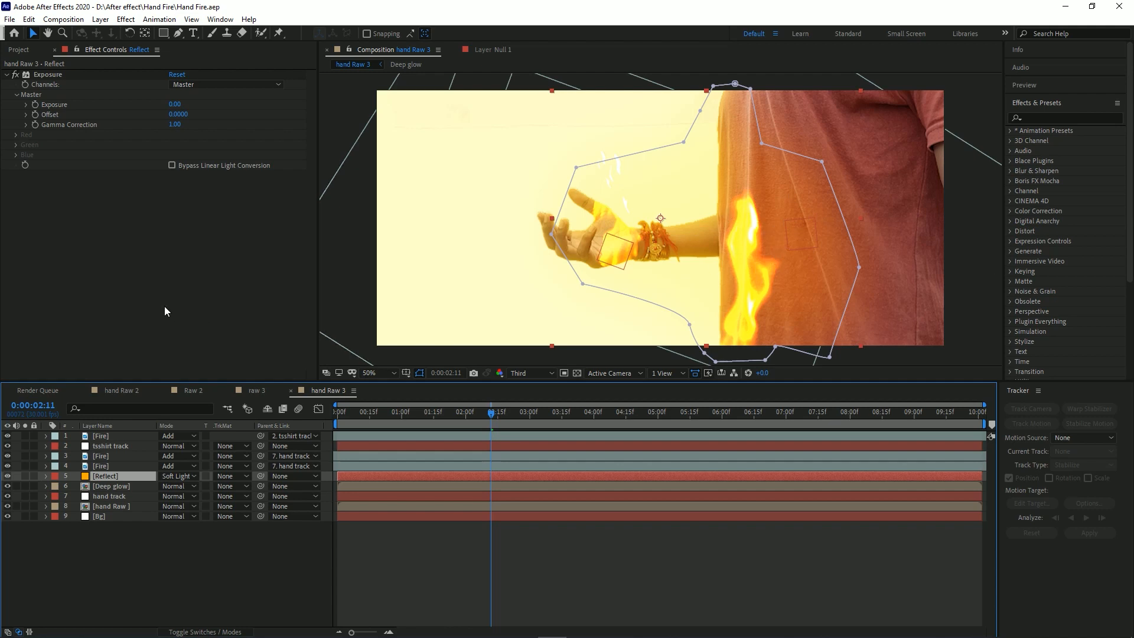
pyautogui.click(52, 105)
pyautogui.click(35, 106)
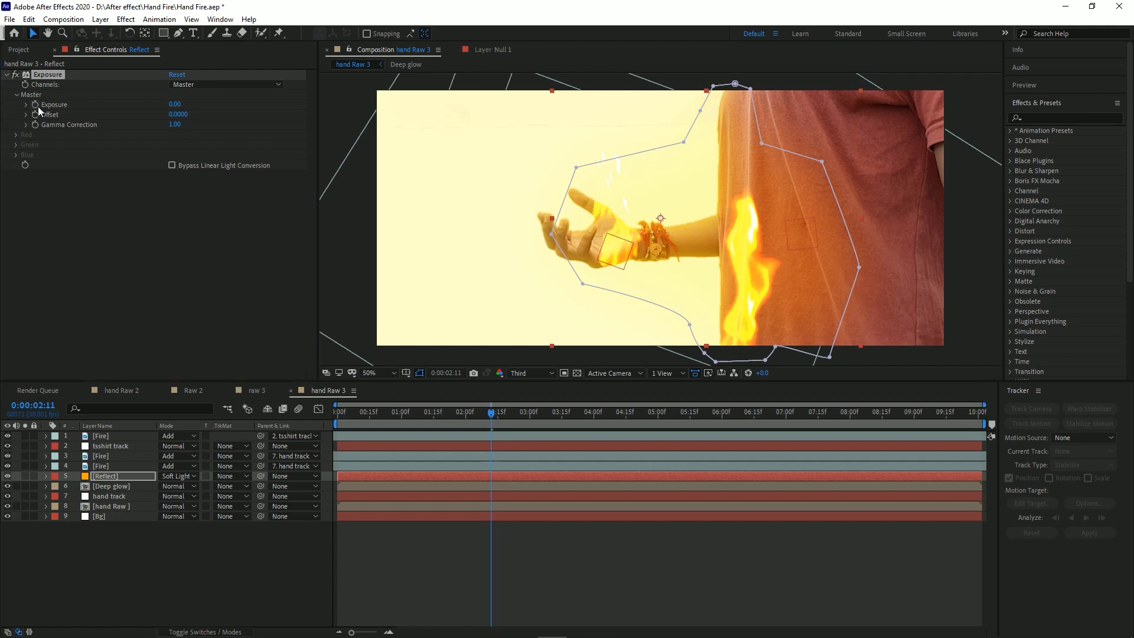
pyautogui.keyDown('alt'); pyautogui.click(35, 105); pyautogui.keyUp('alt')
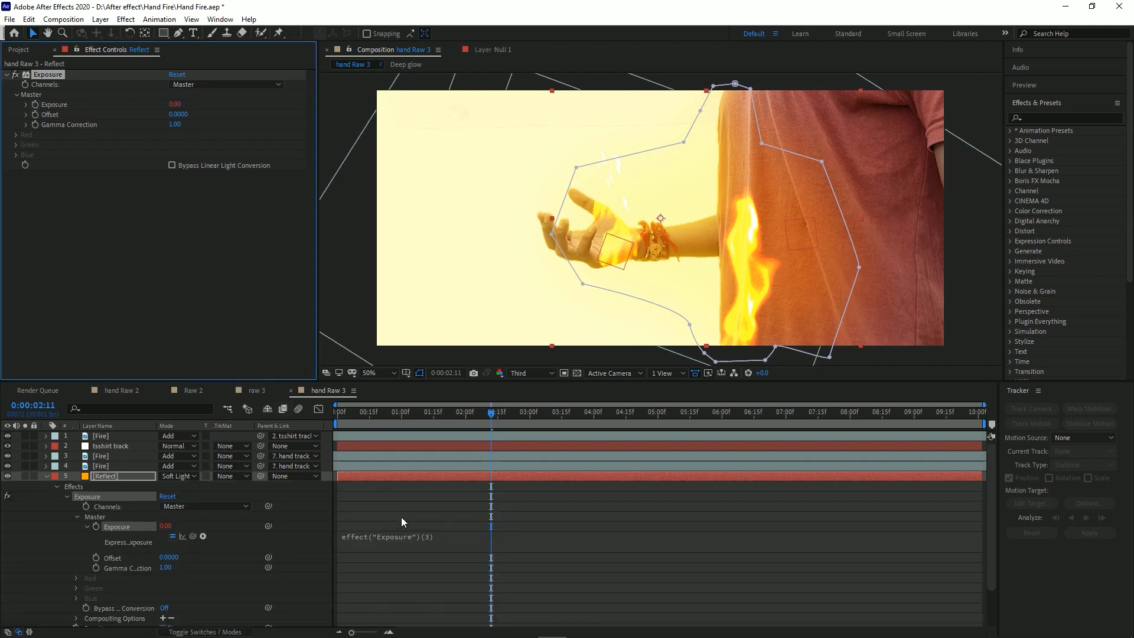
pyautogui.scroll(-1, 392, 520)
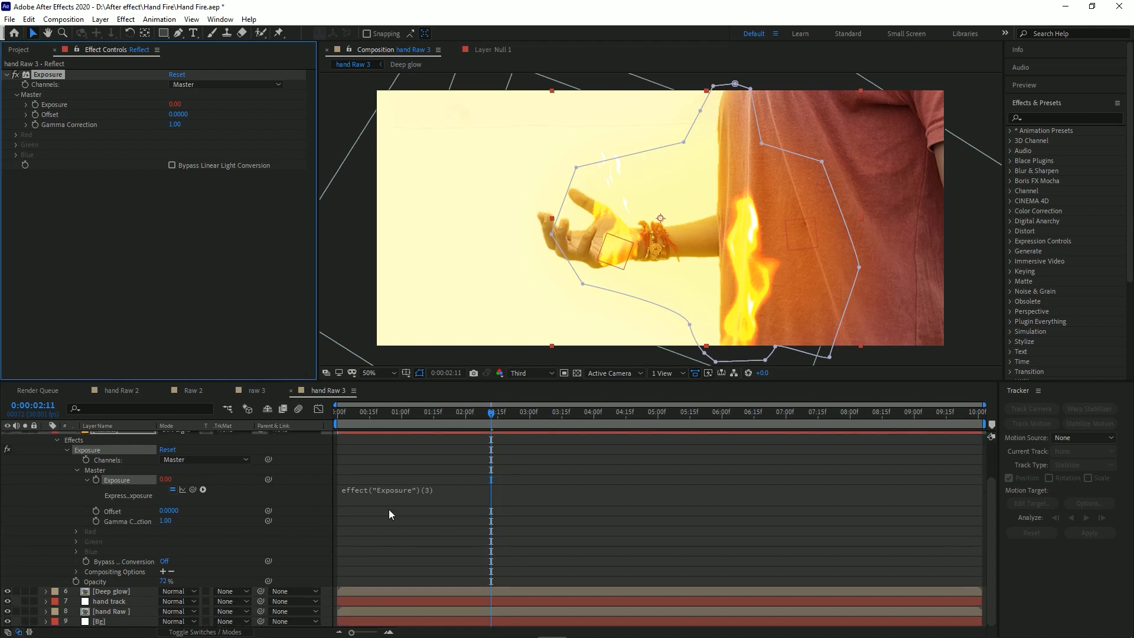
pyautogui.keyDown('alt'); pyautogui.click(34, 107); pyautogui.keyUp('alt')
pyautogui.keyDown('alt'); pyautogui.click(35, 108); pyautogui.keyUp('alt')
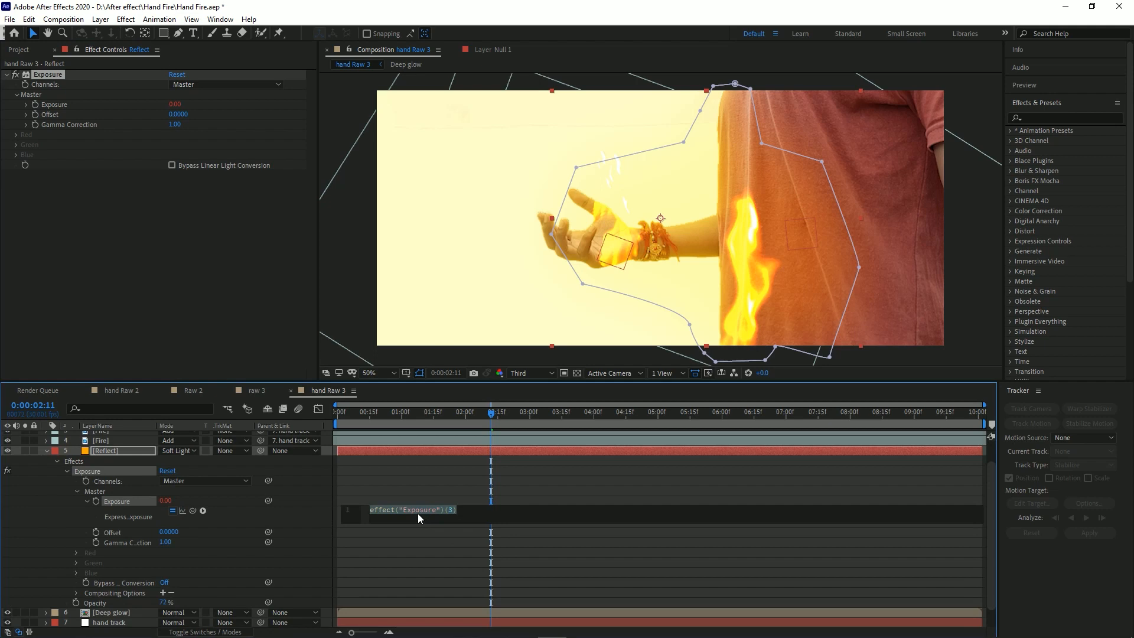
pyautogui.write('wig')
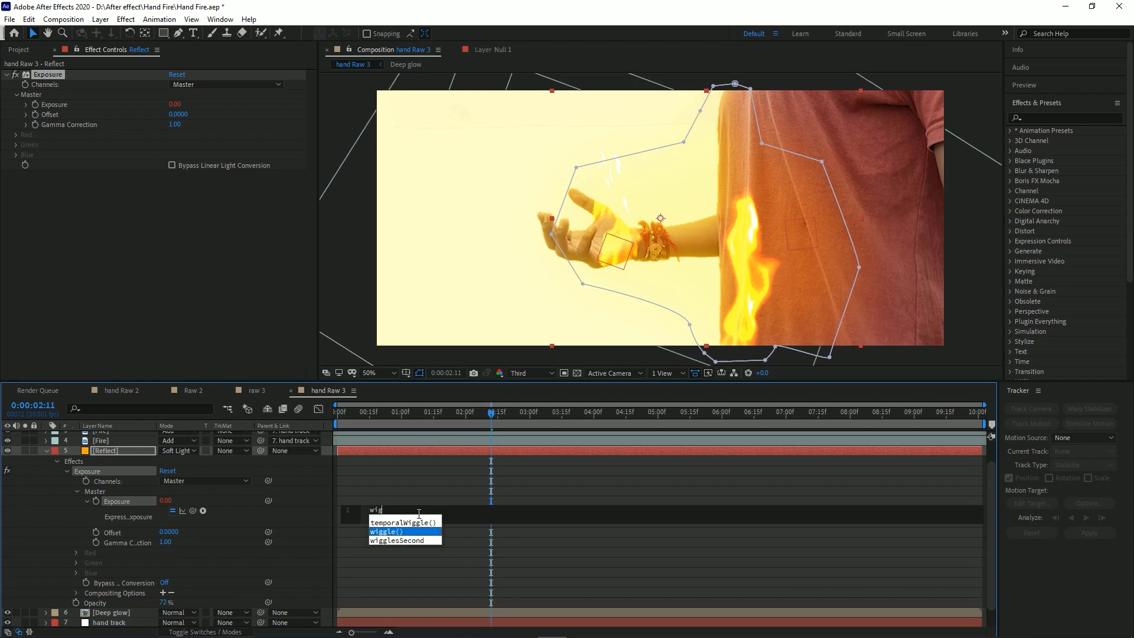
pyautogui.press('Return')
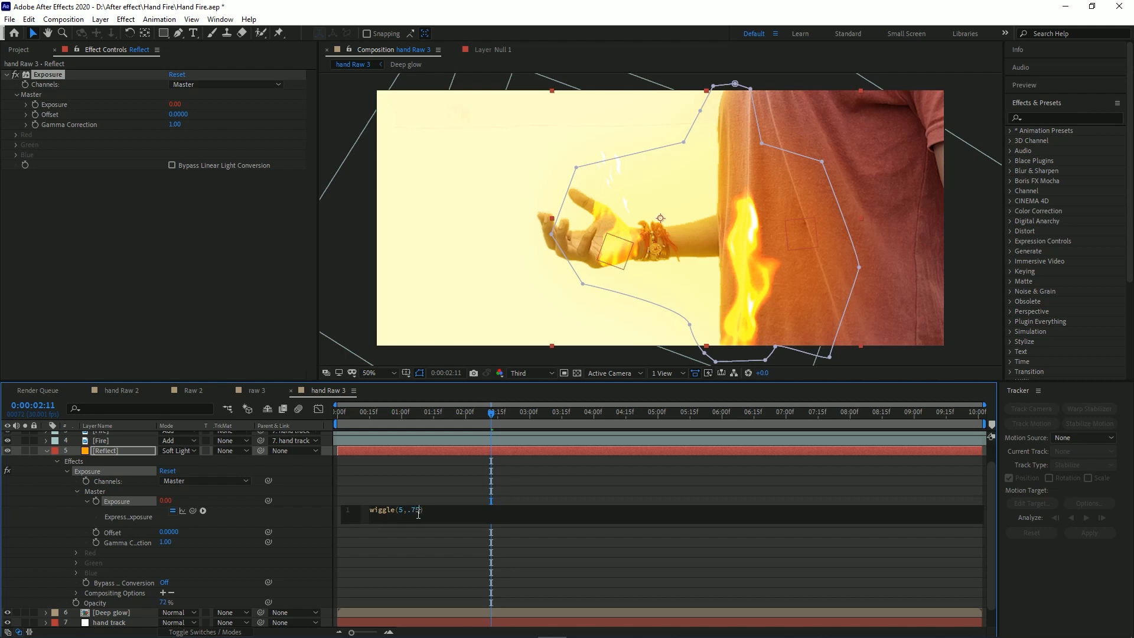
pyautogui.click(396, 412)
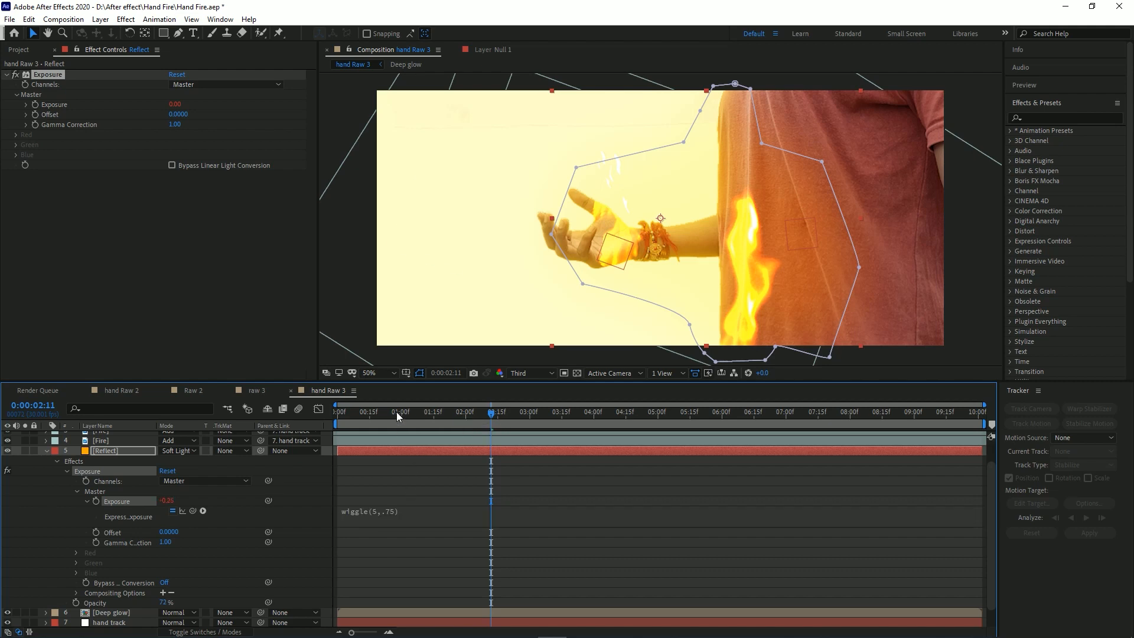
# Preview hand Raw 3 from the first frame and scrub its opening second to examine the flicker of the Reflect exposure.
pyautogui.click(391, 414)
pyautogui.moveTo(391, 414); pyautogui.dragTo(364, 416)
pyautogui.moveTo(364, 416); pyautogui.dragTo(153, 487)
pyautogui.click(45, 450)
pyautogui.press('space')
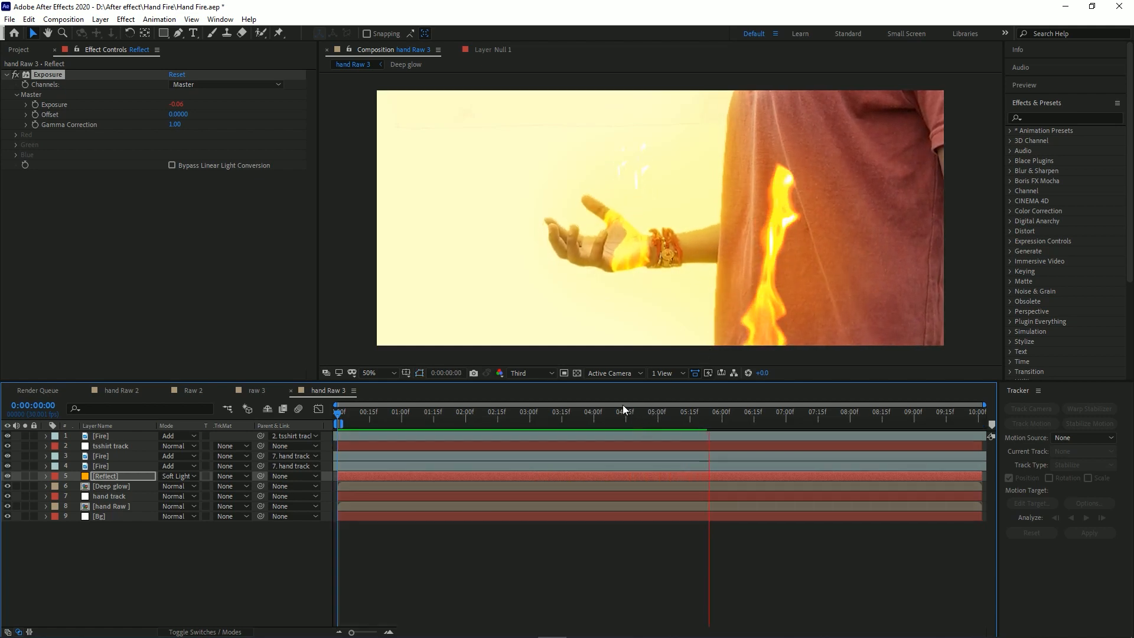
pyautogui.click(344, 414)
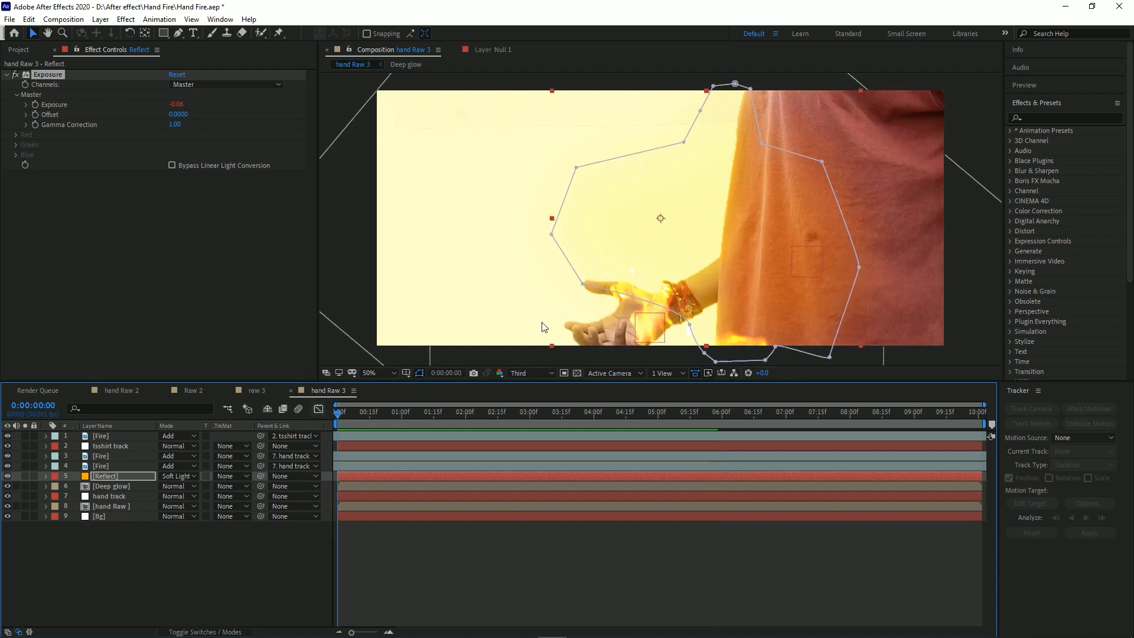
pyautogui.press('space')
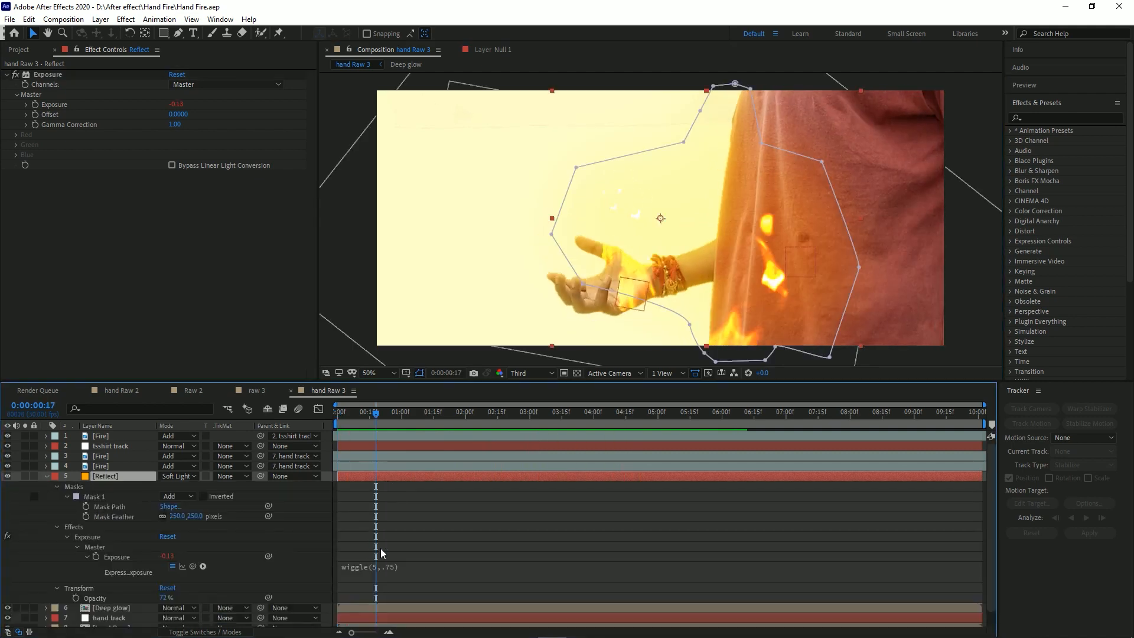
pyautogui.scroll(-1, 380, 549)
pyautogui.click(364, 412)
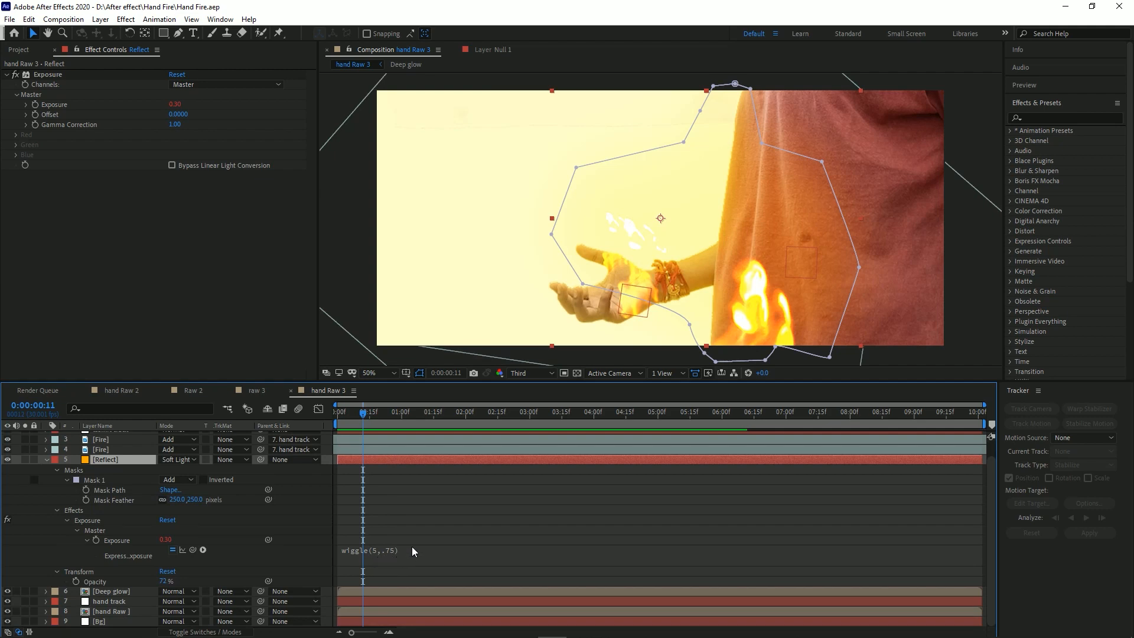
pyautogui.moveTo(370, 418); pyautogui.dragTo(406, 454)
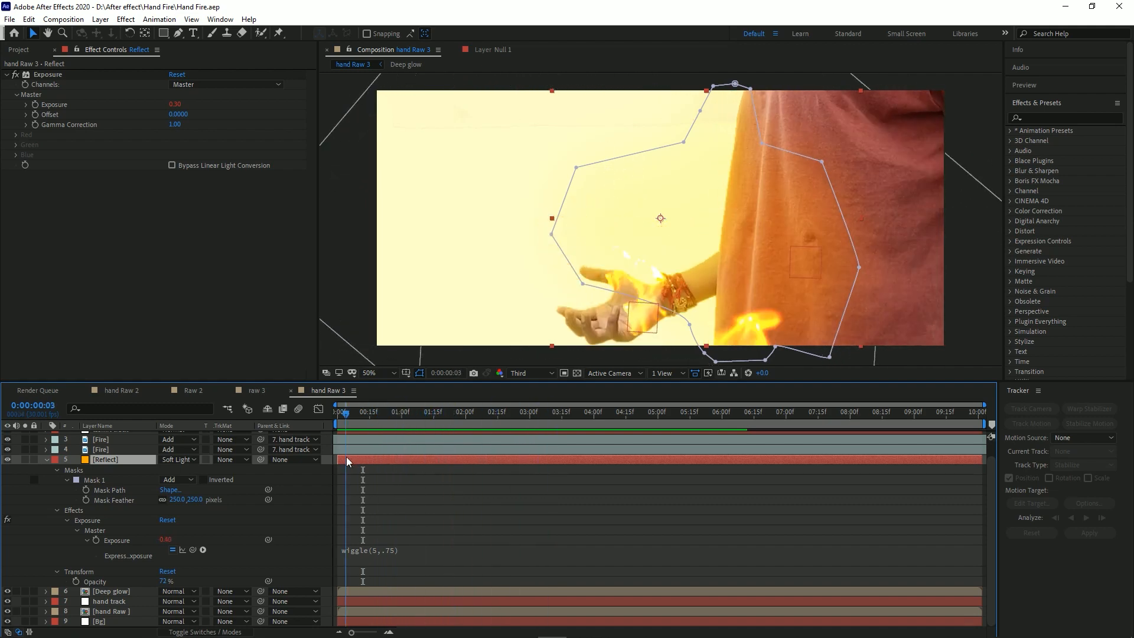
pyautogui.click(46, 460)
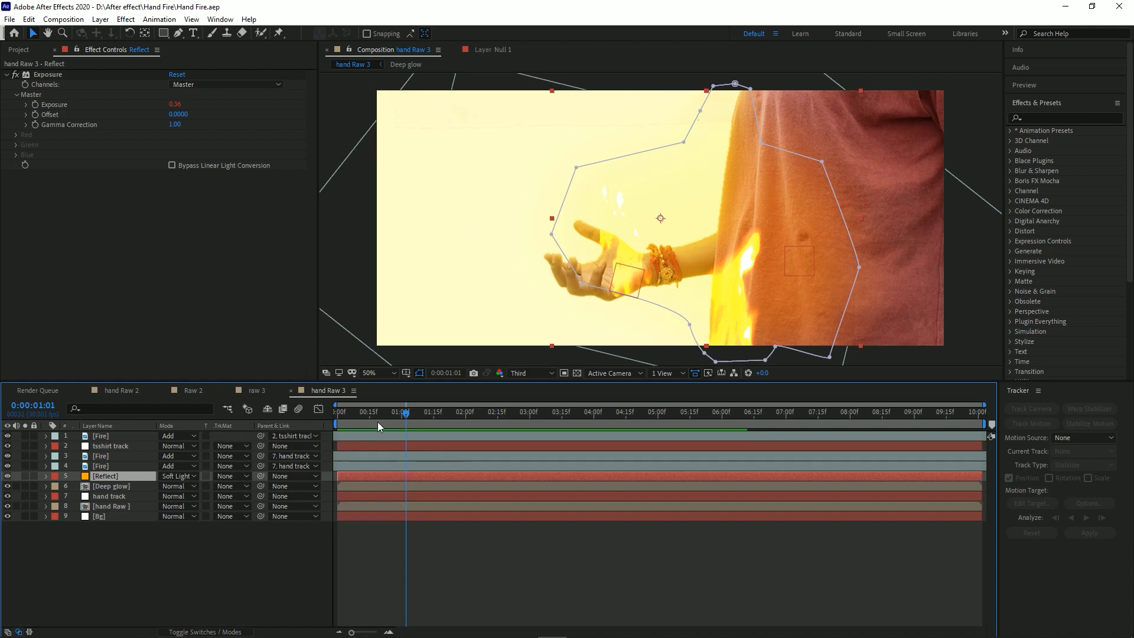
pyautogui.press('Home')
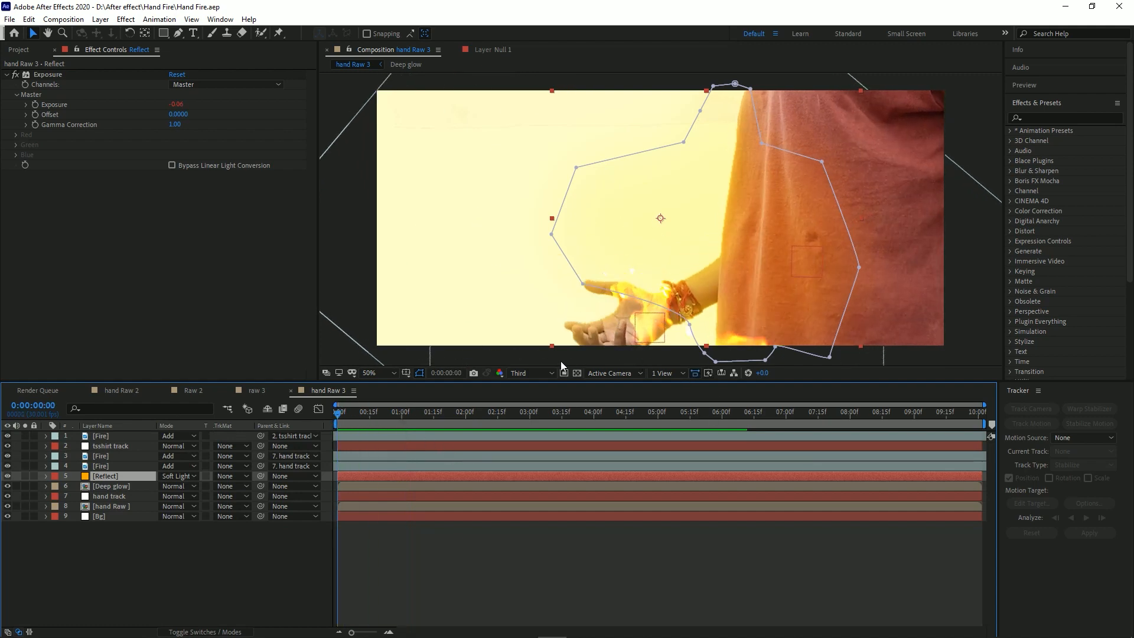
# Set the Reflect layer's opacity to 57% while viewing the frame at 0:00:04:10, and save the project.
pyautogui.moveTo(387, 407); pyautogui.dragTo(615, 417)
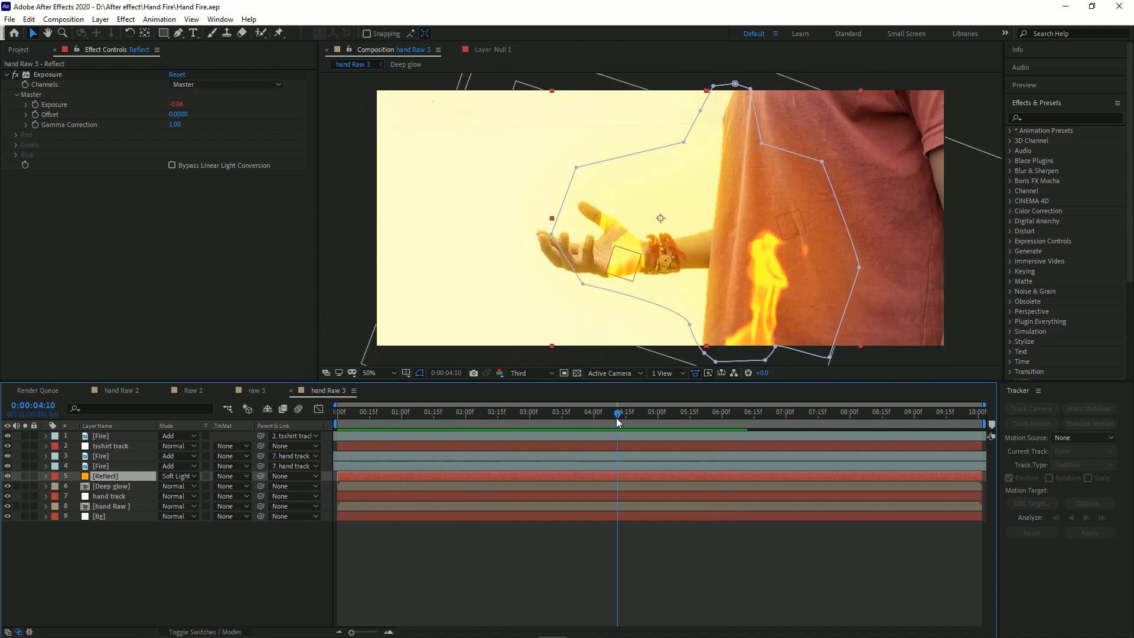
pyautogui.click(129, 486)
pyautogui.press('t')
pyautogui.click(133, 477)
pyautogui.press('t')
pyautogui.moveTo(164, 486); pyautogui.dragTo(149, 488)
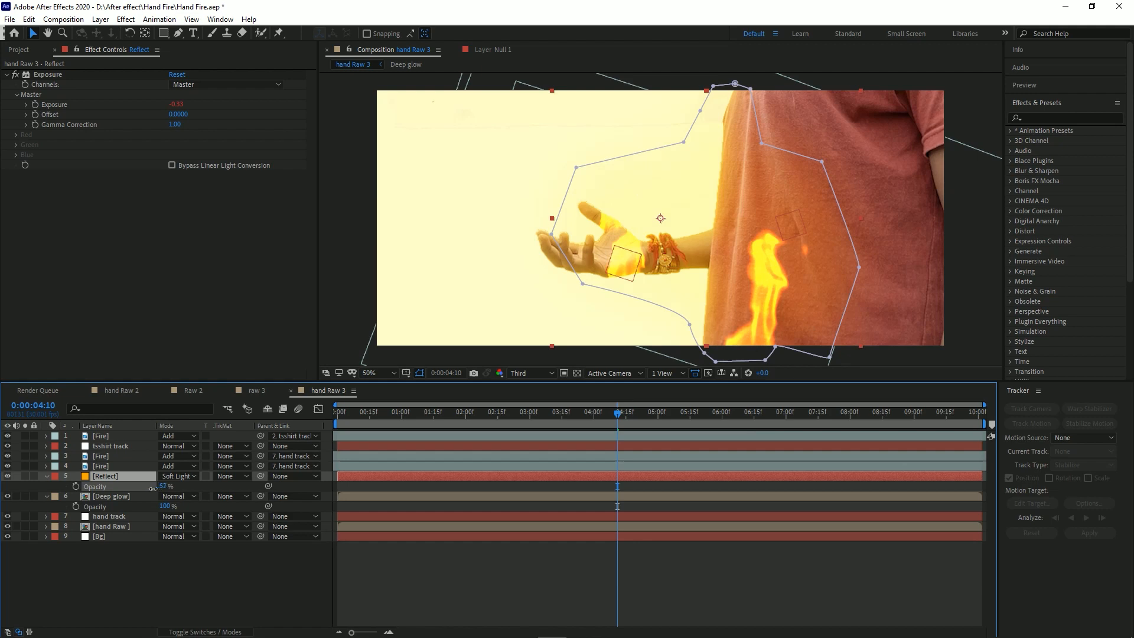
pyautogui.press('t')
pyautogui.click(46, 486)
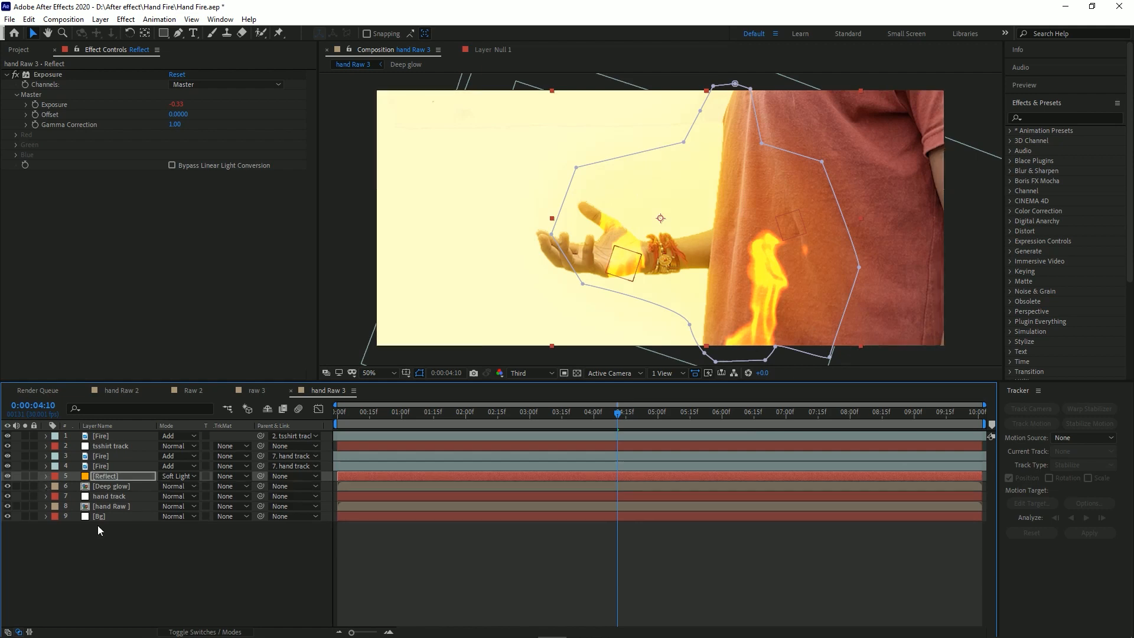
pyautogui.hotkey('ctrl', 's')
# Add a new adjustment layer at the top of the hand Raw 3 composition.
pyautogui.click(225, 552)
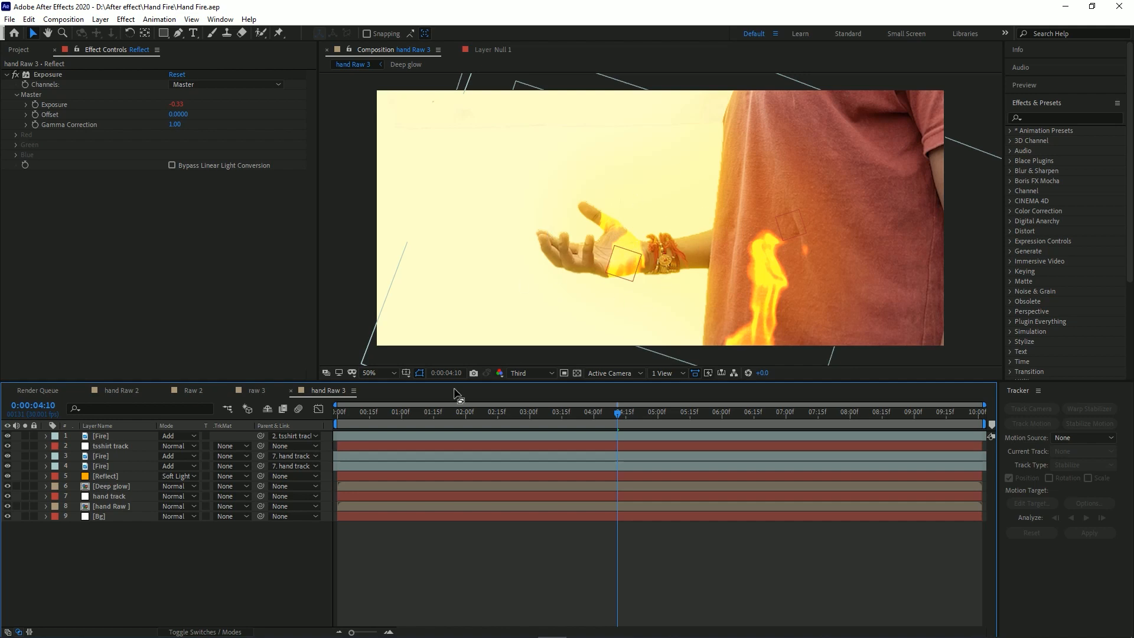
pyautogui.rightClick(137, 555)
pyautogui.moveTo(255, 420)
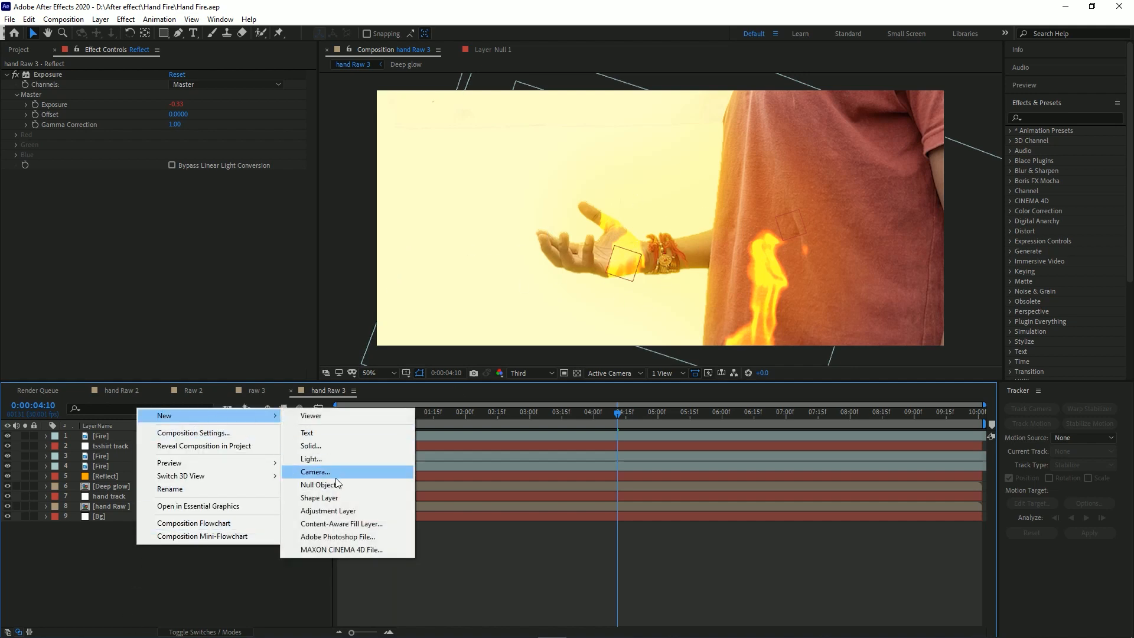
pyautogui.click(341, 508)
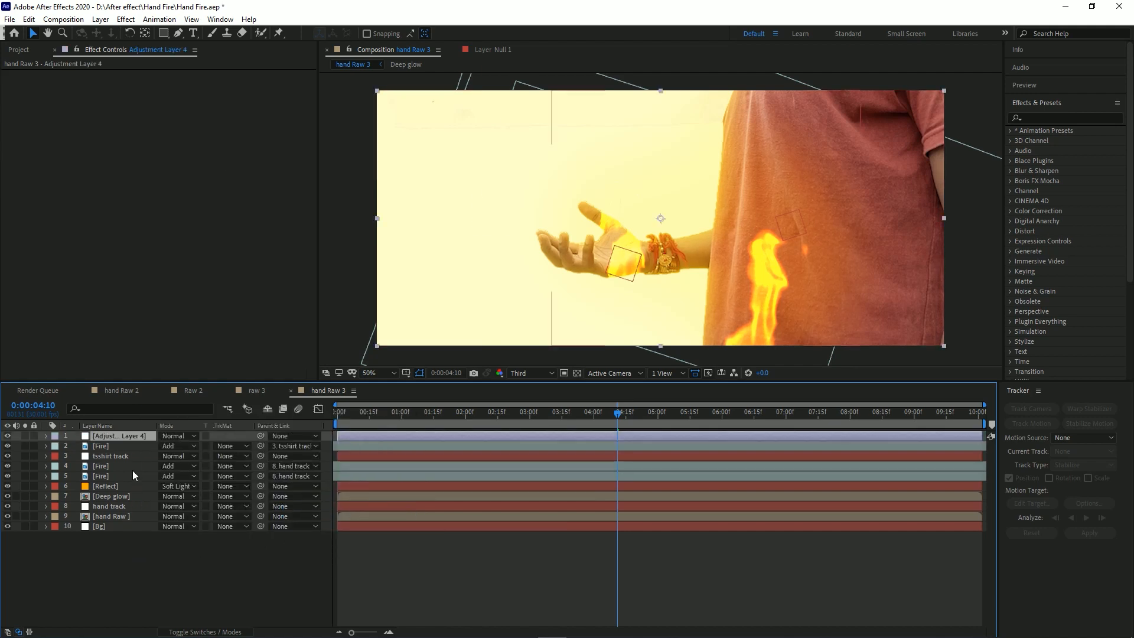
# Rename the new adjustment layer as heat distortion.
pyautogui.press('Return')
pyautogui.write('heat distortio')
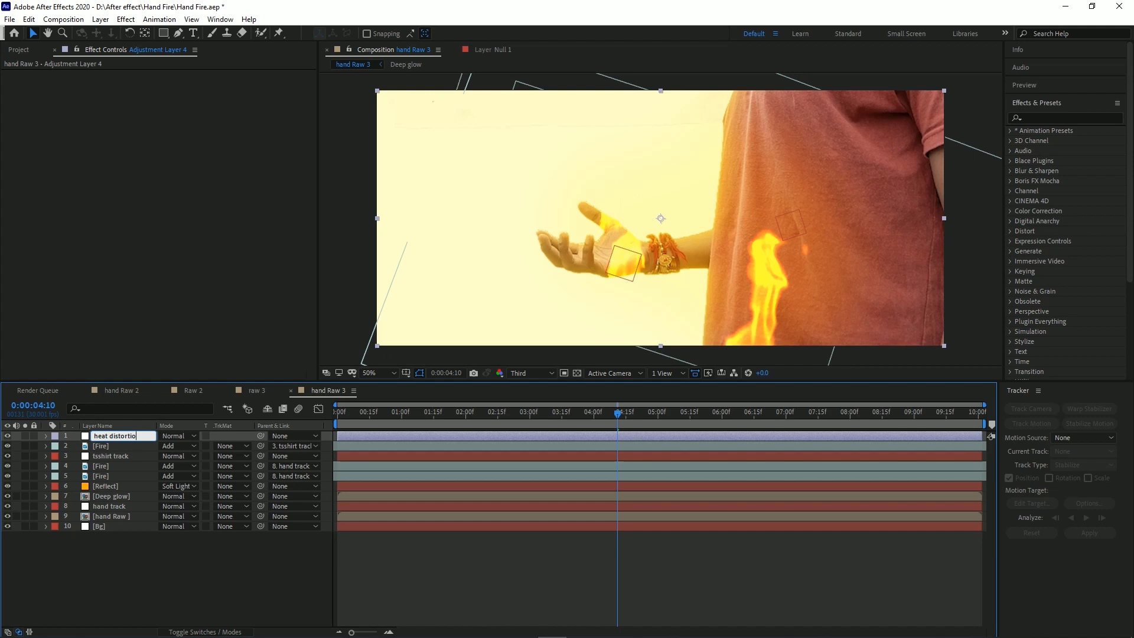
pyautogui.write('n')
pyautogui.press('Return')
# Apply Video Copilot's Heat Distortion effect to the heat distortion layer and compare the hand with the layer hidden and shown.
pyautogui.moveTo(319, 275); pyautogui.dragTo(240, 270)
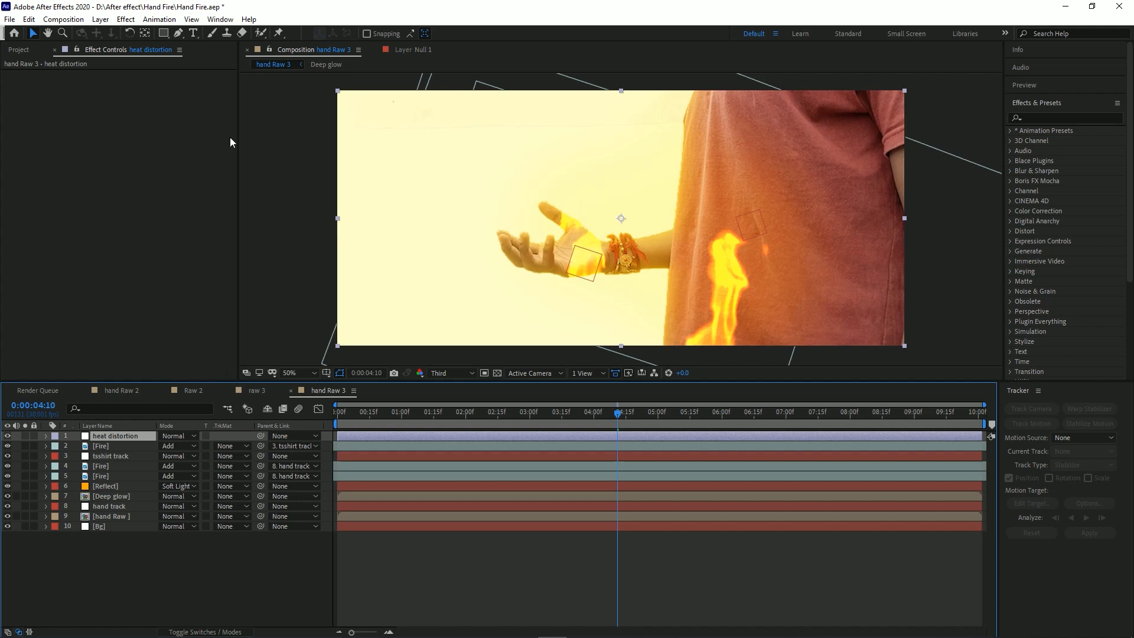
pyautogui.click(126, 19)
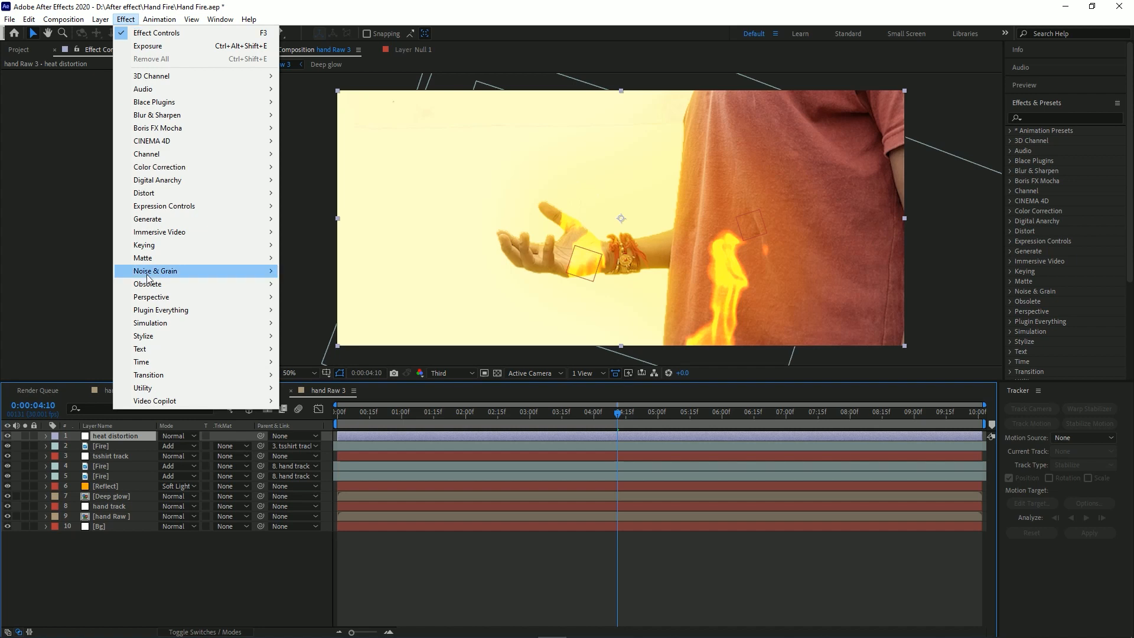
pyautogui.moveTo(183, 401)
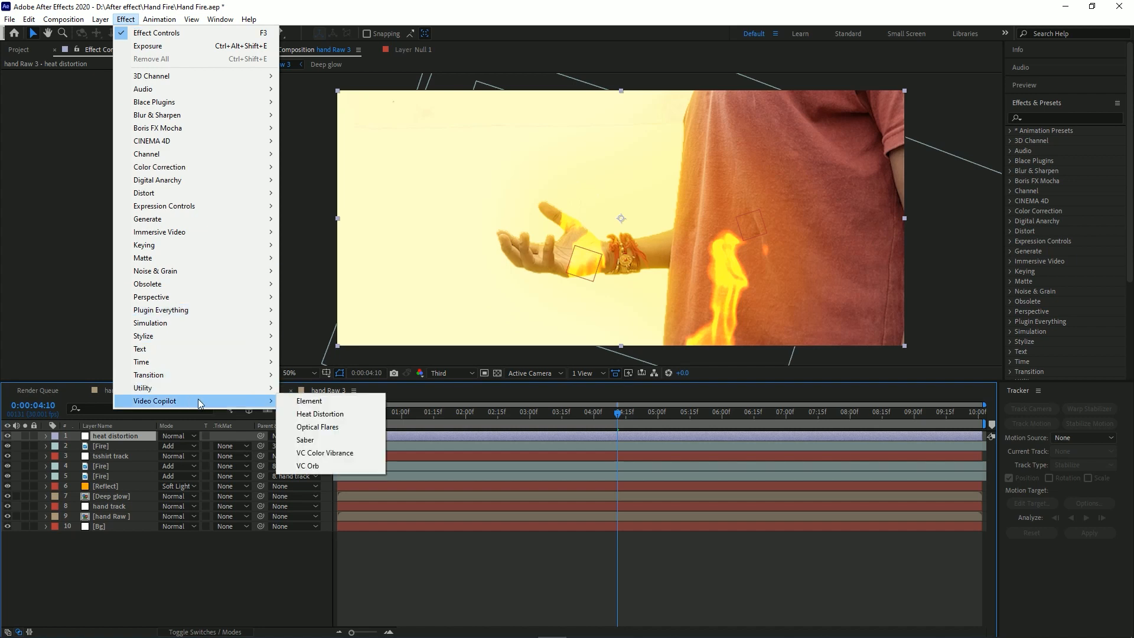
pyautogui.click(326, 415)
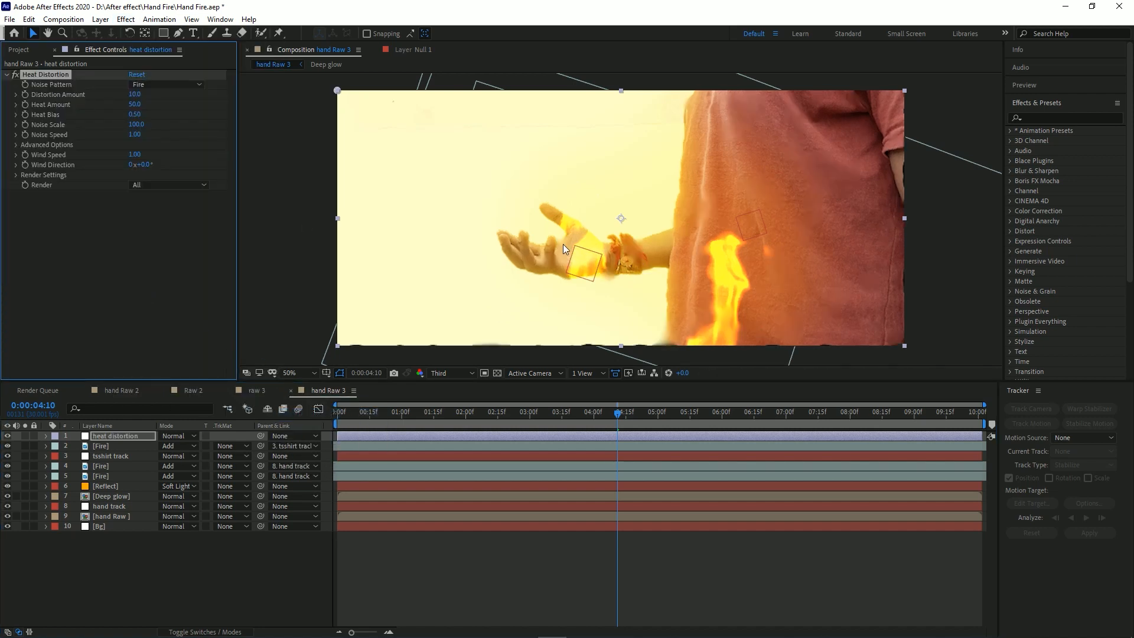
pyautogui.scroll(2, 563, 247)
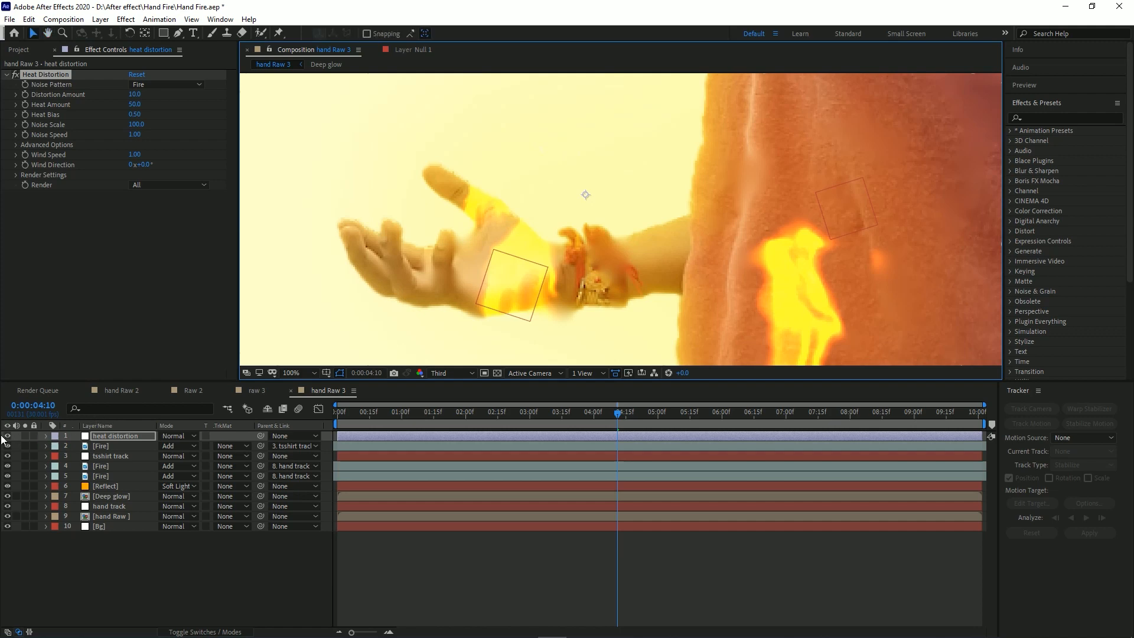
pyautogui.click(5, 436)
pyautogui.click(5, 438)
pyautogui.click(6, 437)
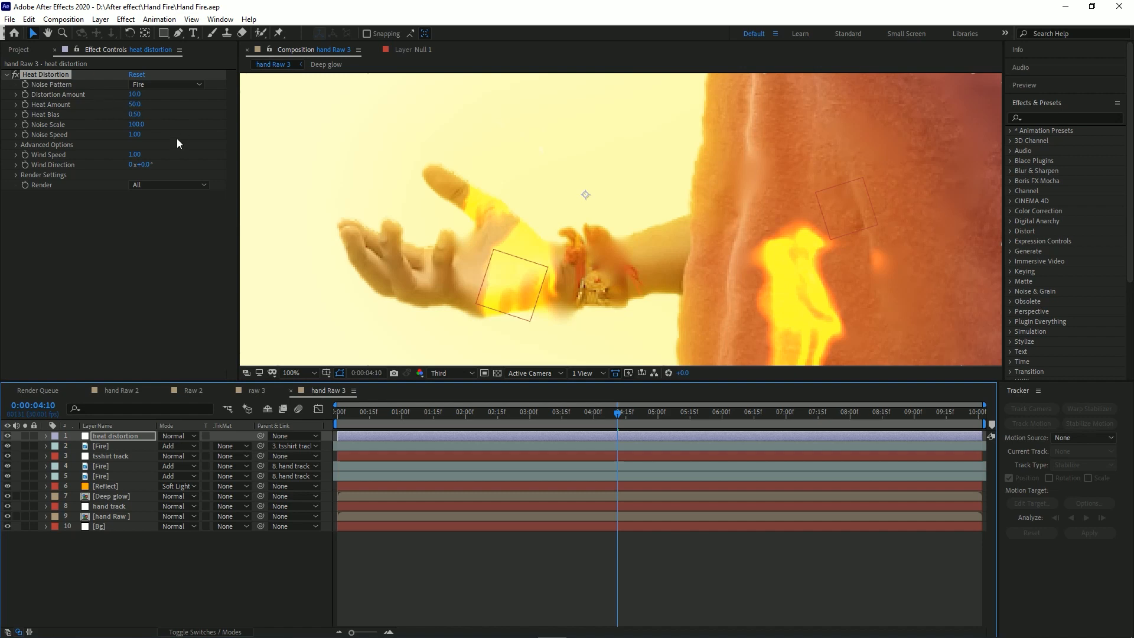
# Set Heat Distortion's noise scale to 40, heat amount to 25, distortion amount to 5 and wind direction to 65°.
pyautogui.click(139, 125)
pyautogui.write('40')
pyautogui.press('Return')
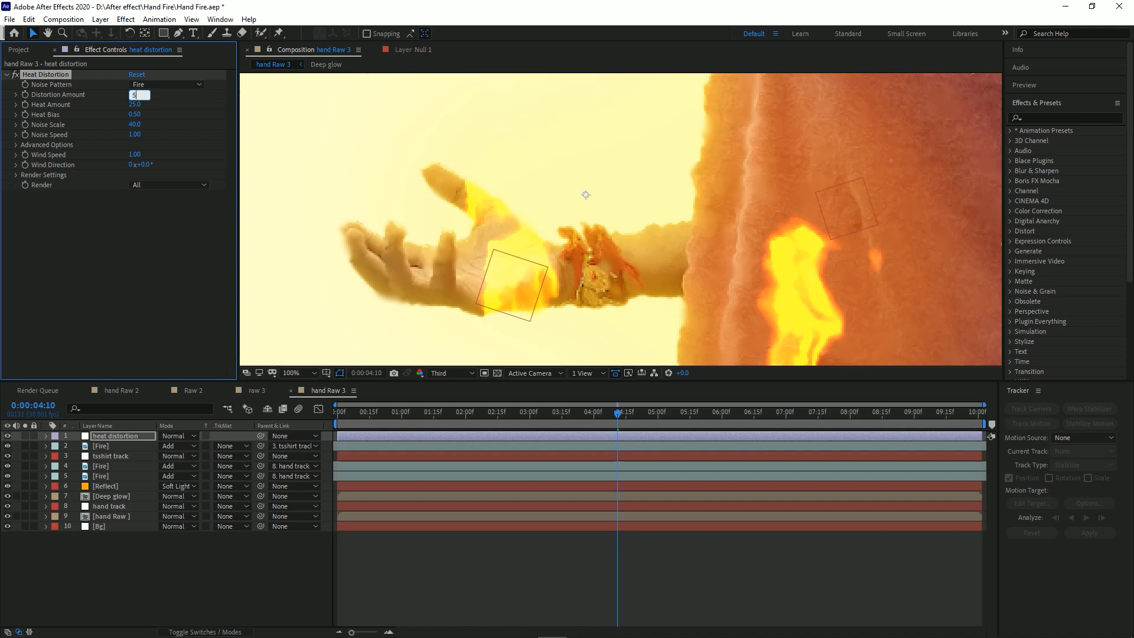
pyautogui.write('5')
pyautogui.press('Return')
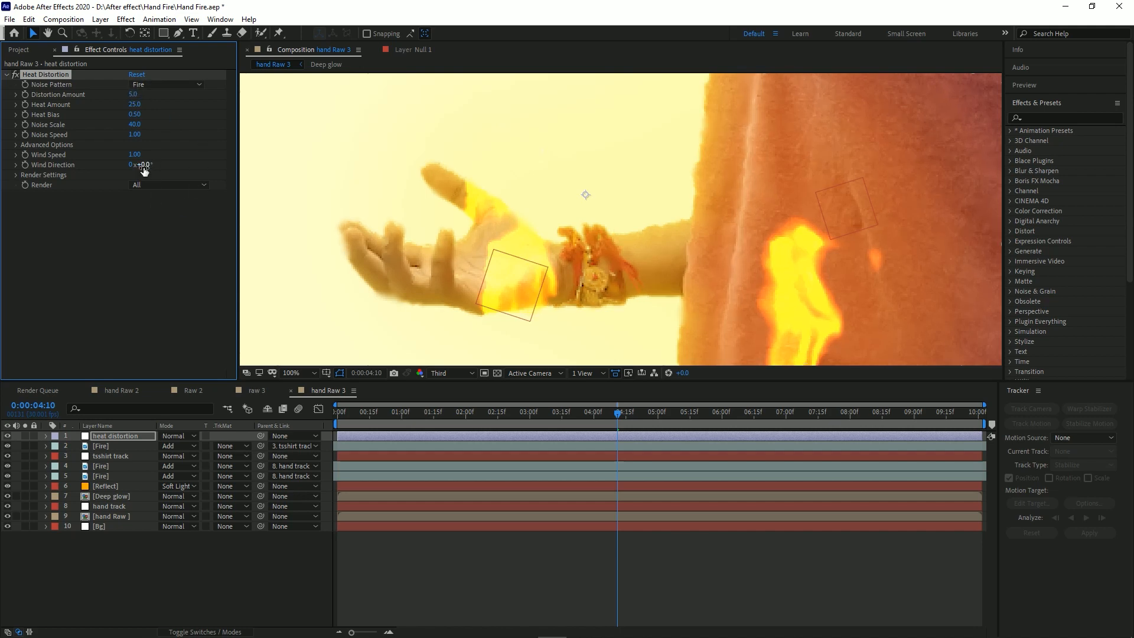
pyautogui.moveTo(153, 166); pyautogui.dragTo(190, 174)
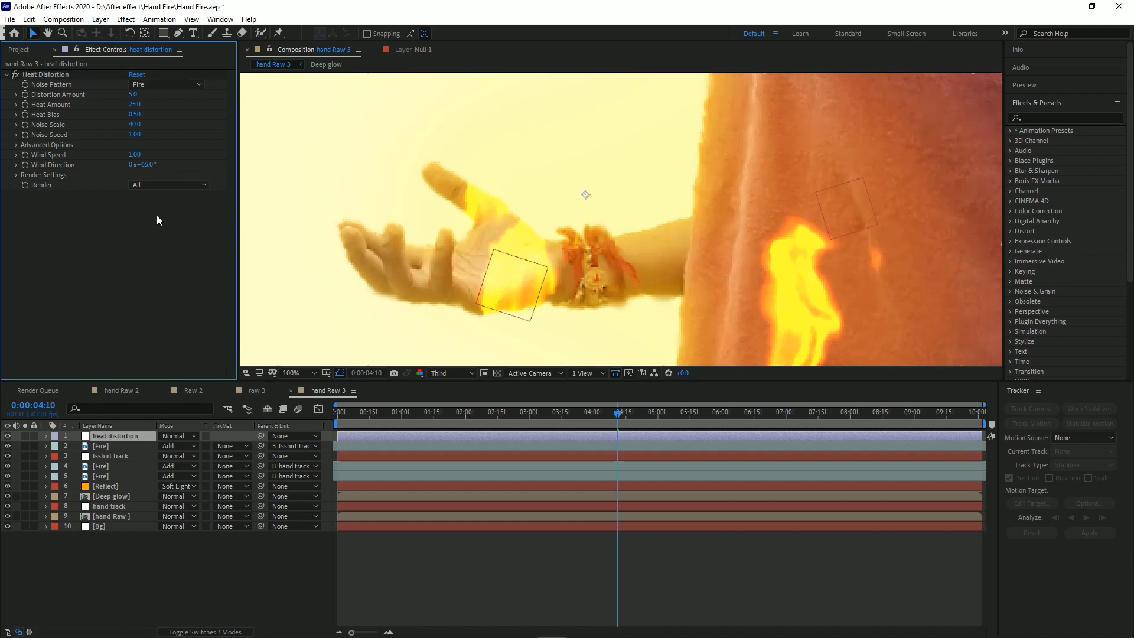
# Draw a large elliptical mask on the heat distortion layer and shift it so it encloses the hand and the T-shirt fire.
pyautogui.press(',')
pyautogui.moveTo(604, 231)
pyautogui.mouseDown()
pyautogui.moveTo(561, 242)
pyautogui.moveTo(609, 254)
pyautogui.moveTo(602, 245)
pyautogui.mouseUp()
pyautogui.moveTo(160, 37); pyautogui.dragTo(203, 59)
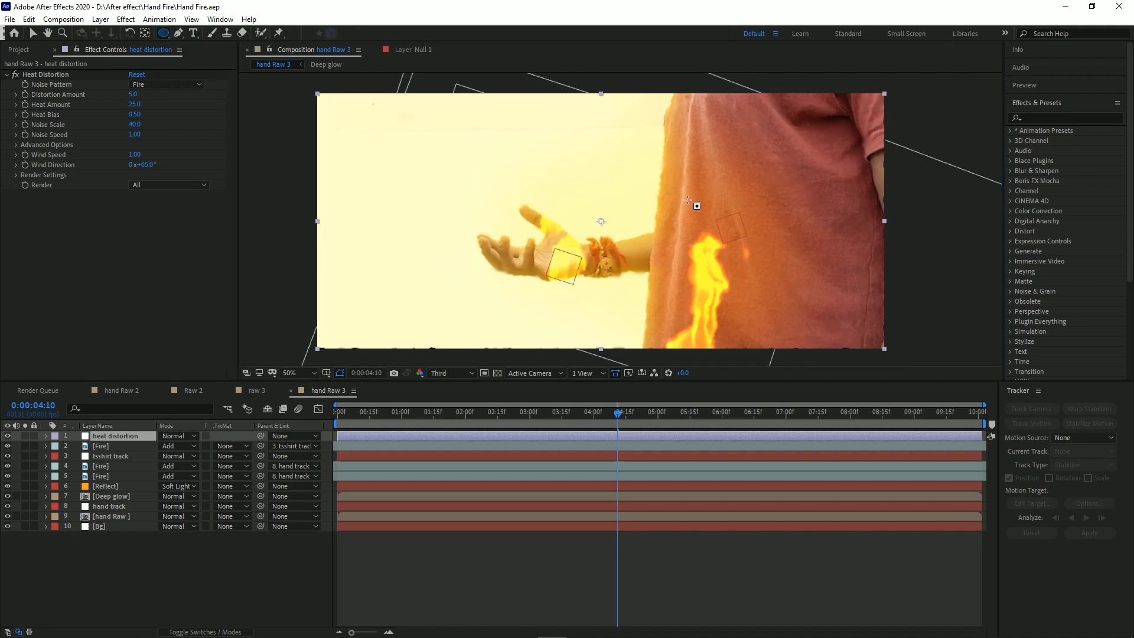
pyautogui.scroll(-1, 572, 212)
pyautogui.moveTo(619, 222); pyautogui.dragTo(561, 234)
pyautogui.scroll(1, 560, 222)
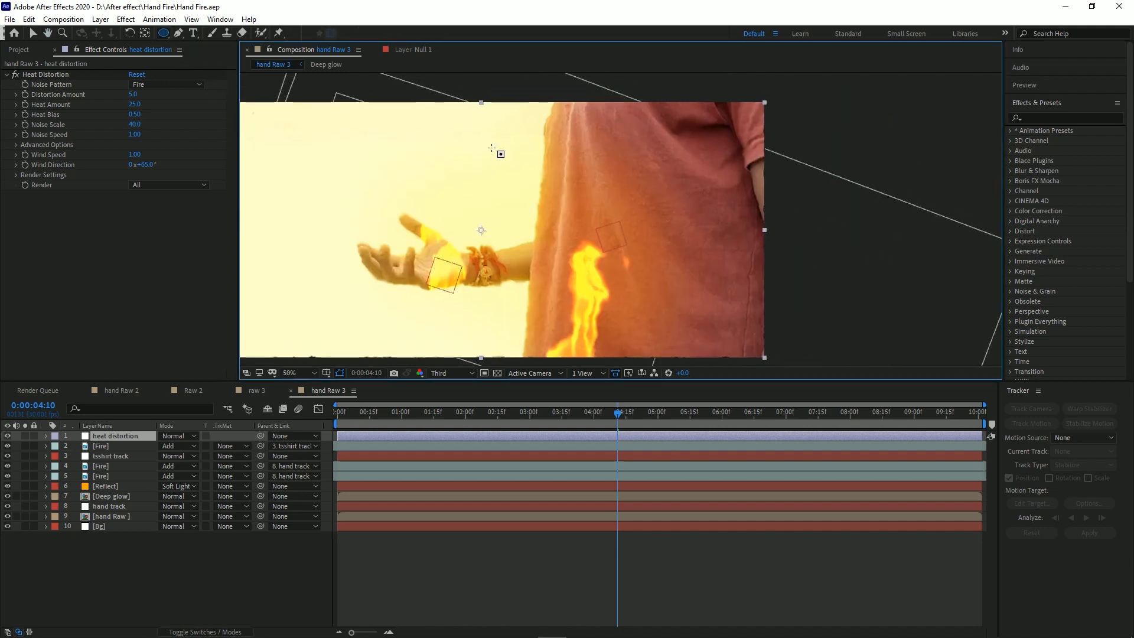
pyautogui.moveTo(301, 108); pyautogui.dragTo(623, 393)
pyautogui.moveTo(616, 274); pyautogui.dragTo(668, 241)
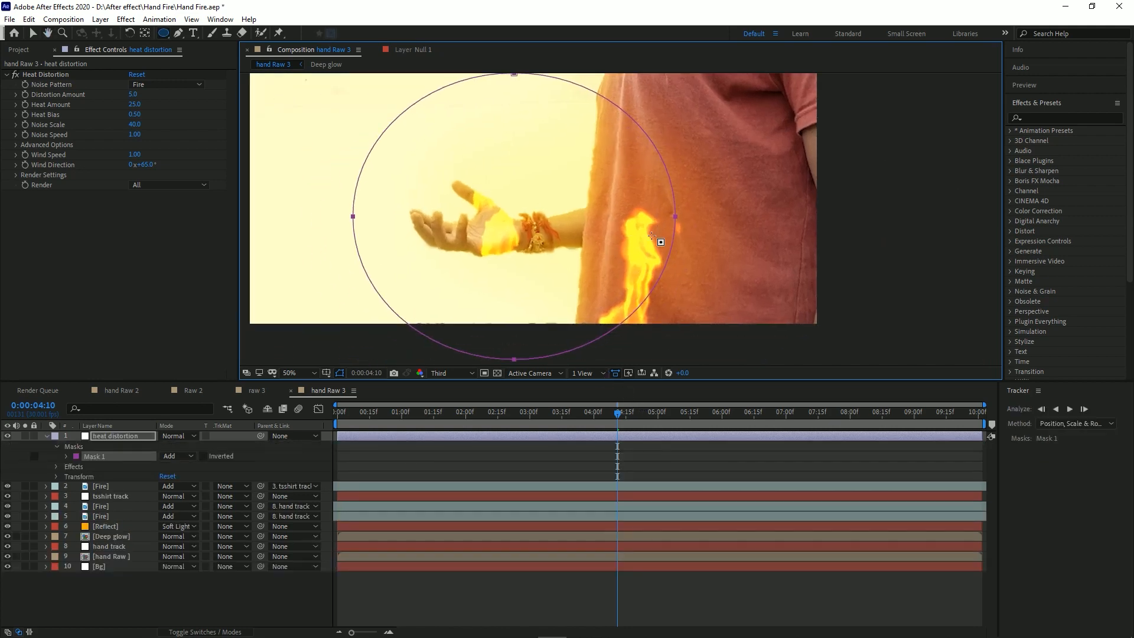
pyautogui.press('v')
pyautogui.moveTo(677, 219); pyautogui.dragTo(707, 203)
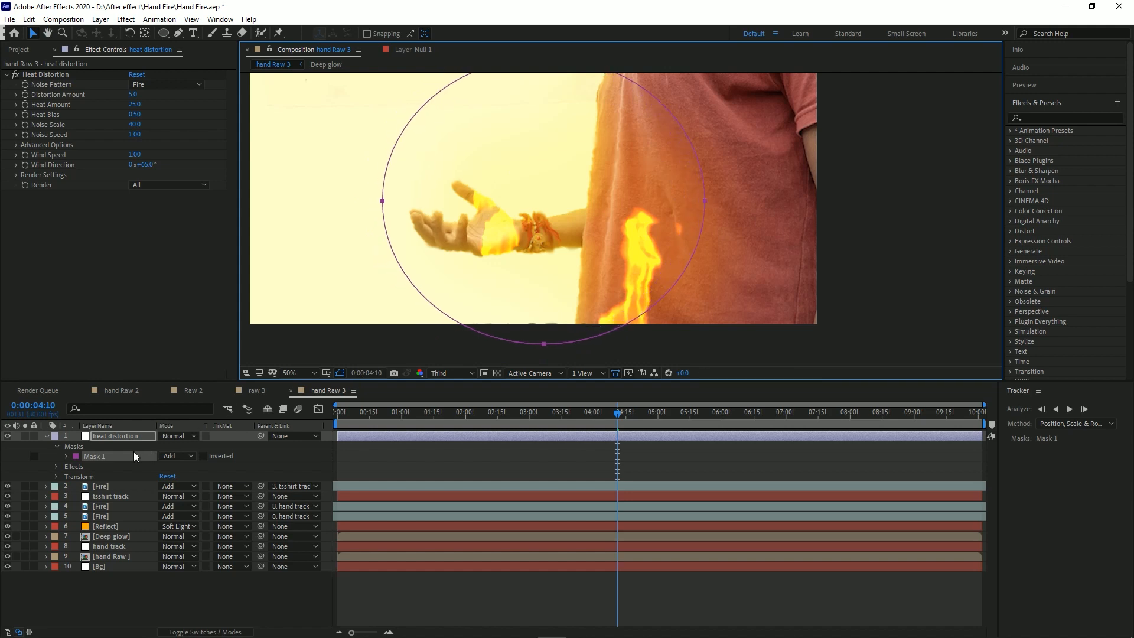
# Feather the heat distortion layer's mask by 45 pixels.
pyautogui.click(66, 456)
pyautogui.moveTo(173, 477); pyautogui.dragTo(189, 480)
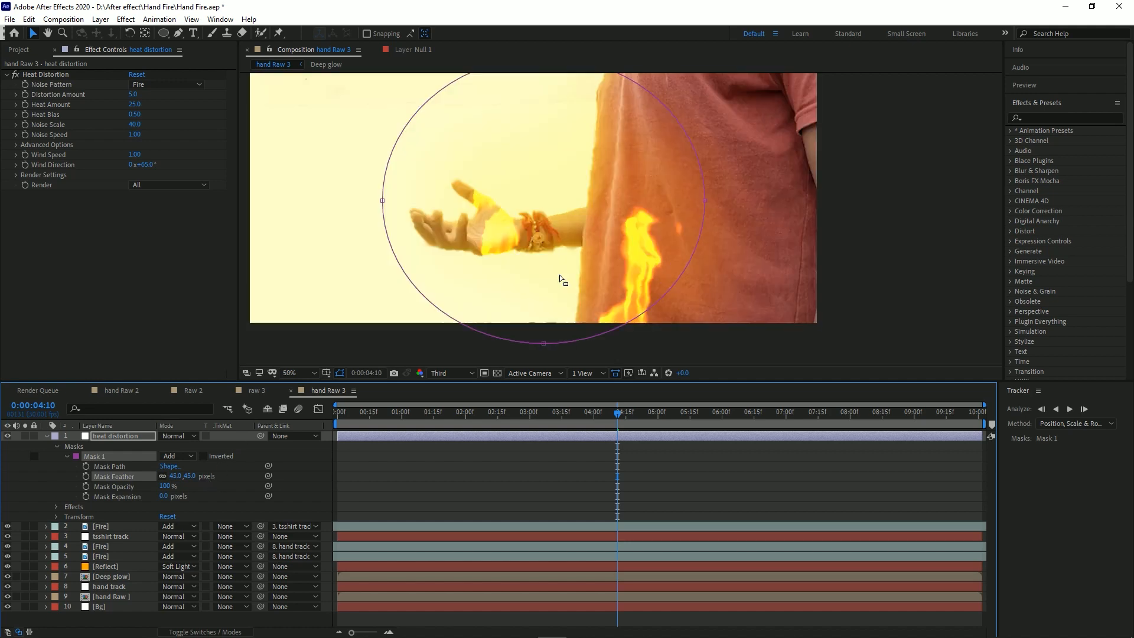
pyautogui.click(47, 435)
# Preview and scrub the opening seconds of hand Raw 3 with the heat distortion layer shown and hidden to examine its effect.
pyautogui.moveTo(548, 424); pyautogui.dragTo(142, 427)
pyautogui.click(259, 555)
pyautogui.press('space')
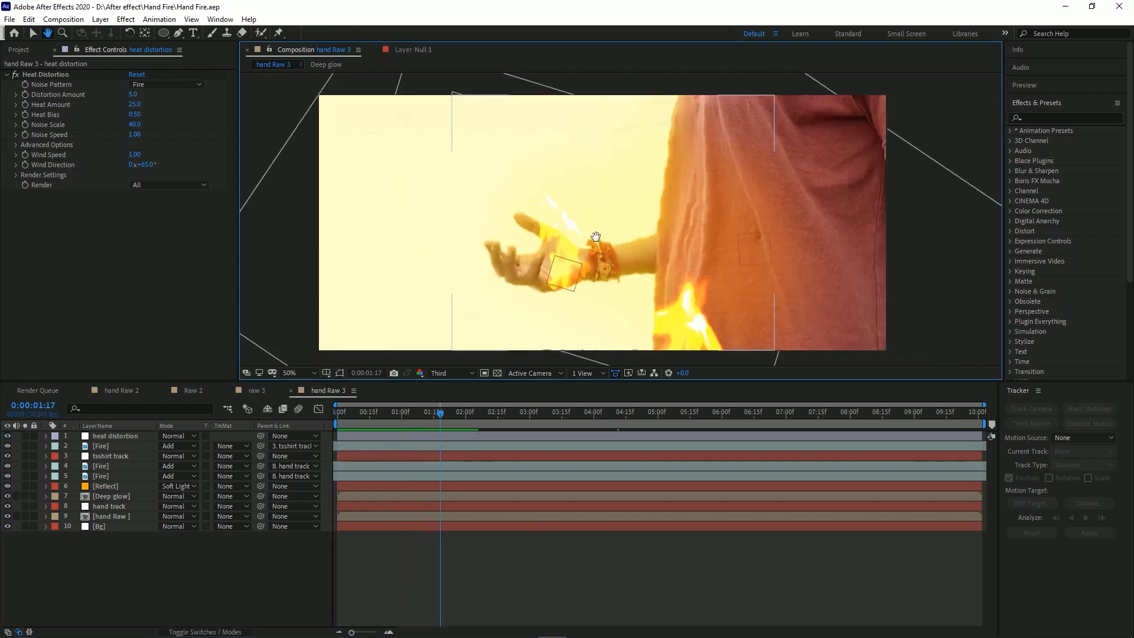
pyautogui.click(7, 436)
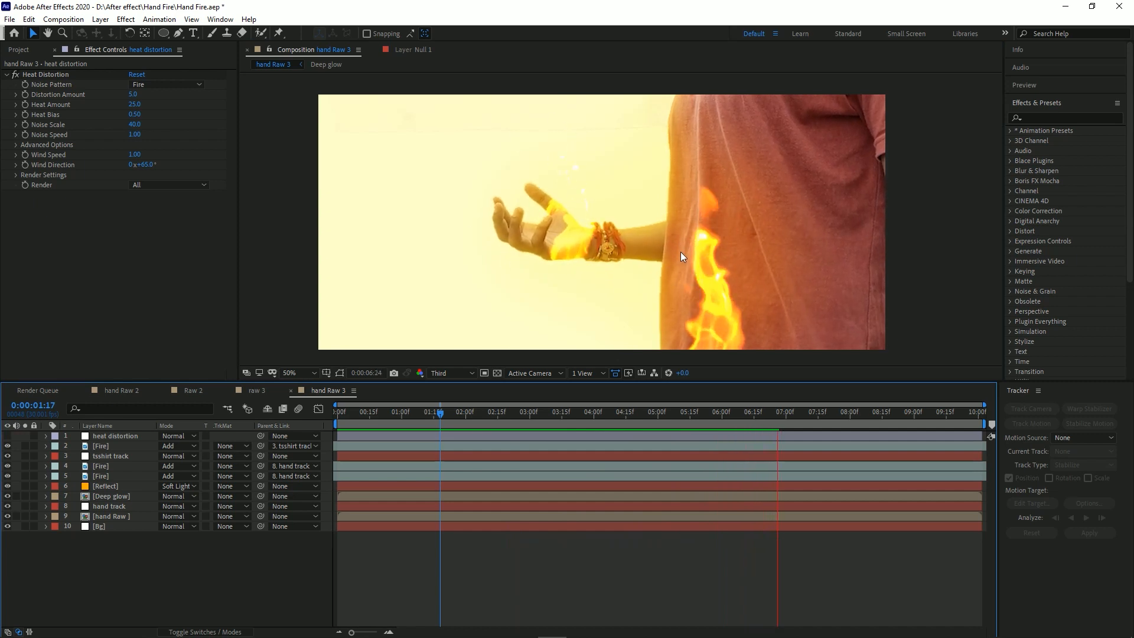
pyautogui.moveTo(439, 415); pyautogui.dragTo(472, 438)
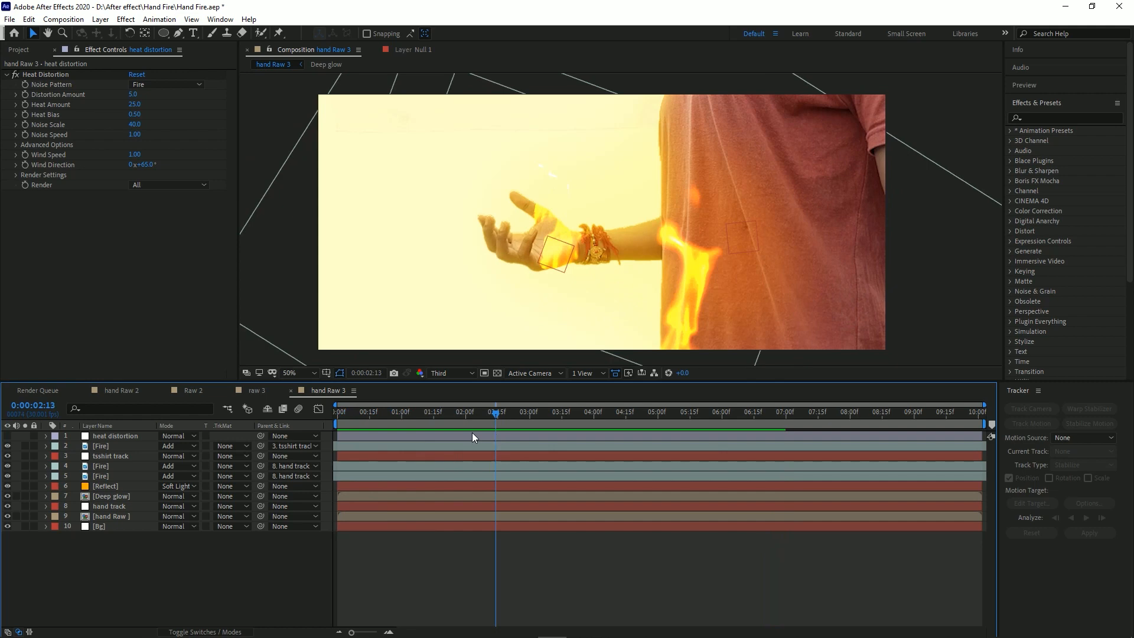
pyautogui.click(6, 436)
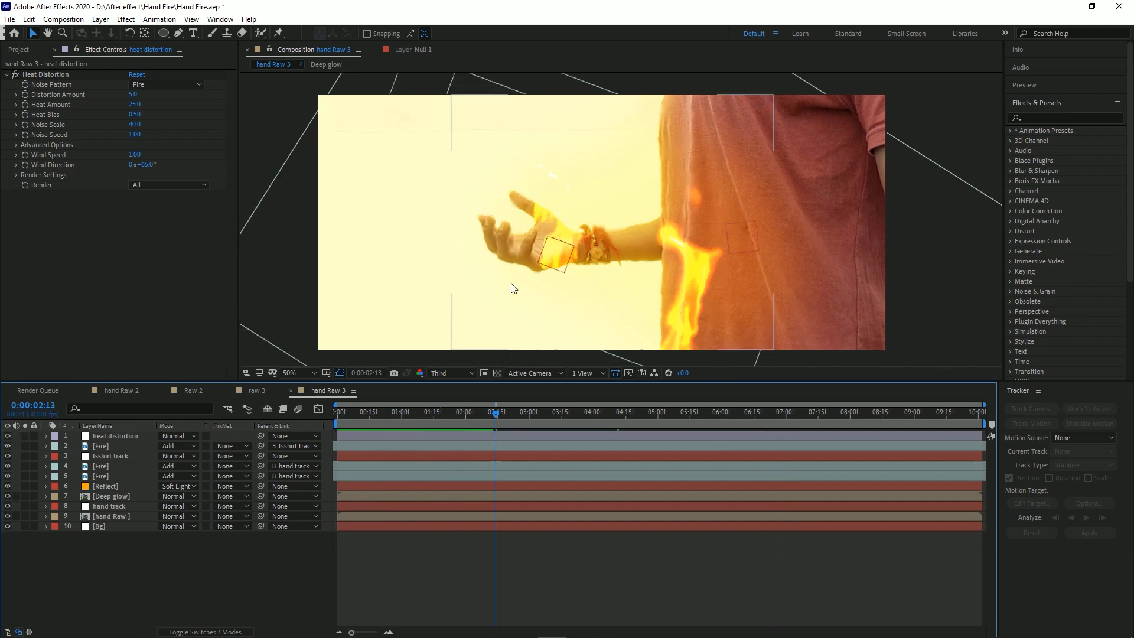
pyautogui.moveTo(361, 423); pyautogui.dragTo(470, 419)
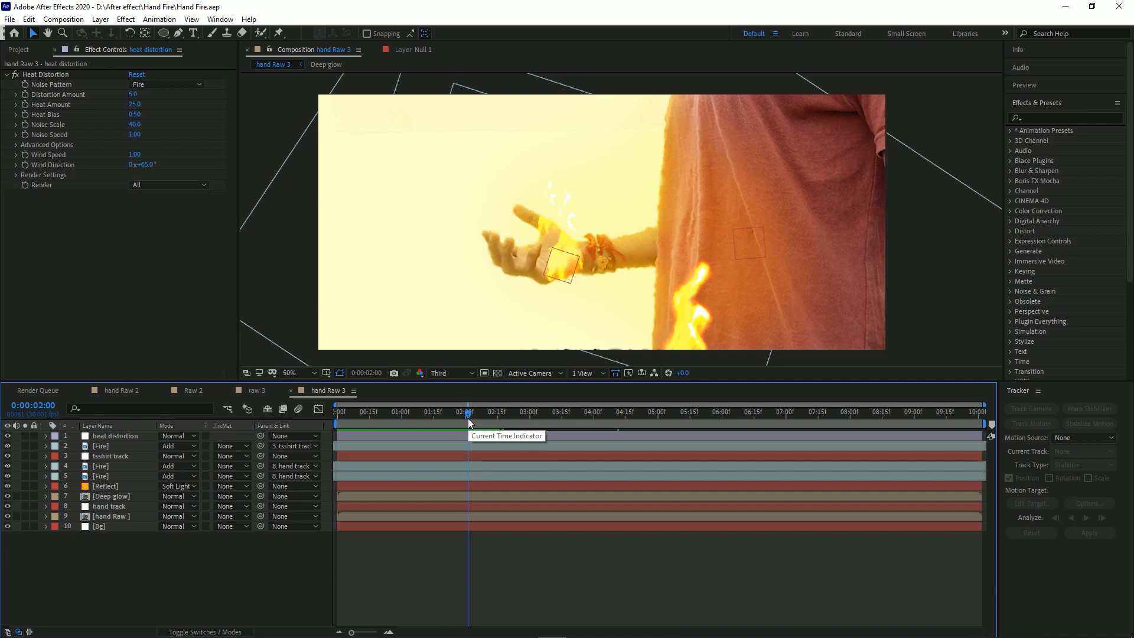
pyautogui.moveTo(468, 419); pyautogui.dragTo(359, 441)
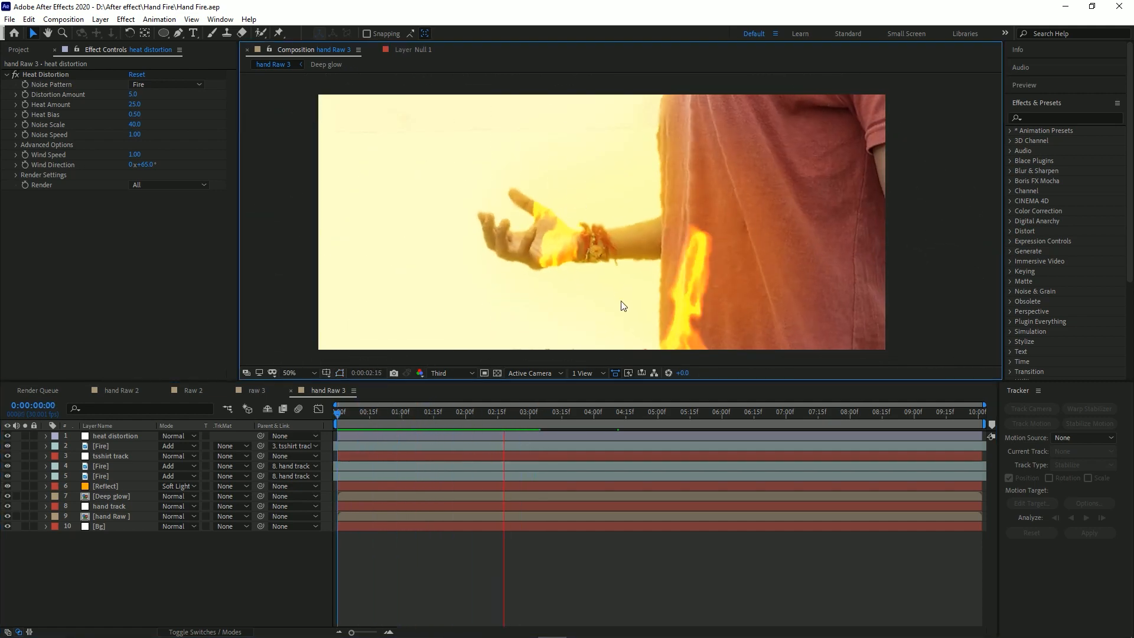
pyautogui.click(436, 412)
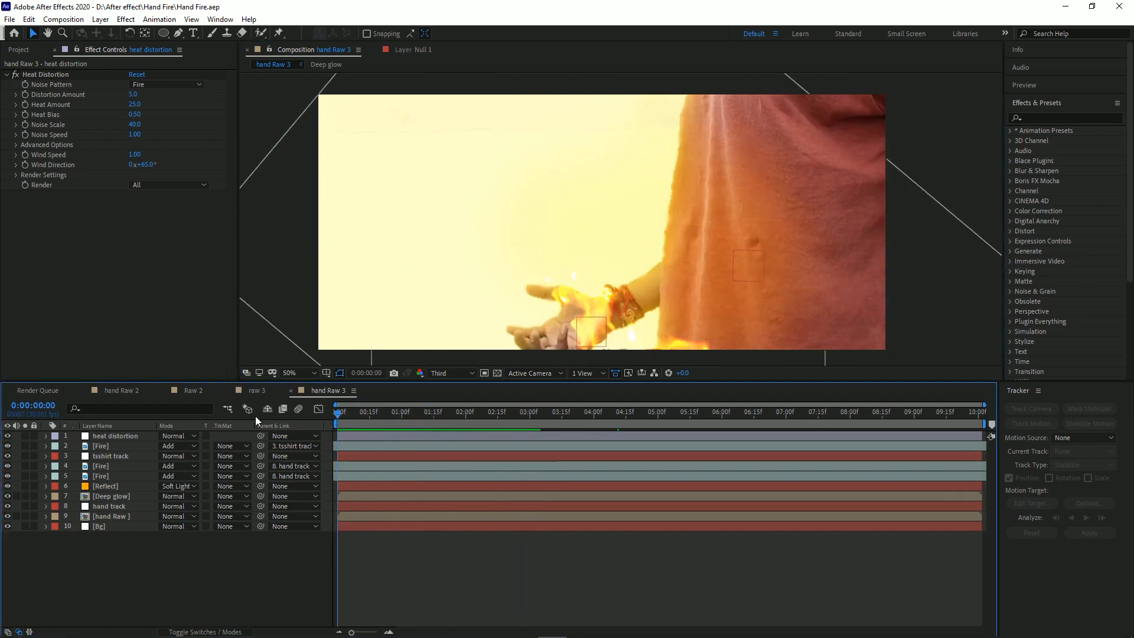
# Add Pyro particles.mp4 as the uppermost layer of hand Raw 3 and scale it up until it covers the frame's width.
pyautogui.click(20, 50)
pyautogui.scroll(-1, 29, 332)
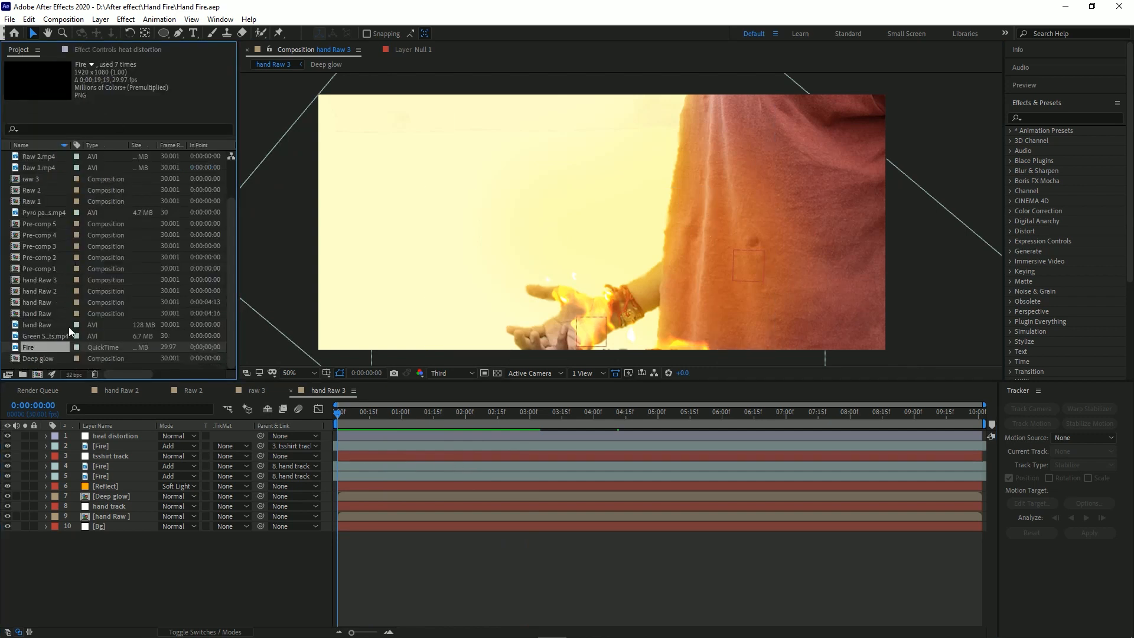
pyautogui.scroll(4, 56, 318)
pyautogui.scroll(-4, 82, 264)
pyautogui.moveTo(47, 212); pyautogui.dragTo(121, 436)
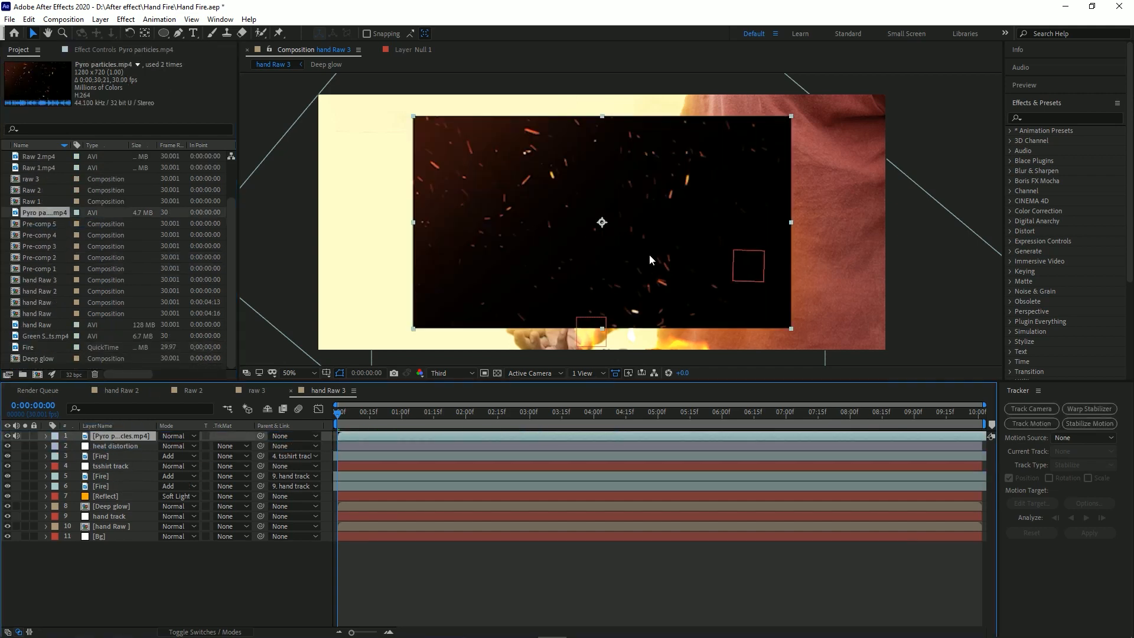
pyautogui.hotkey('ctrl', 'alt', 'shift', 'h')
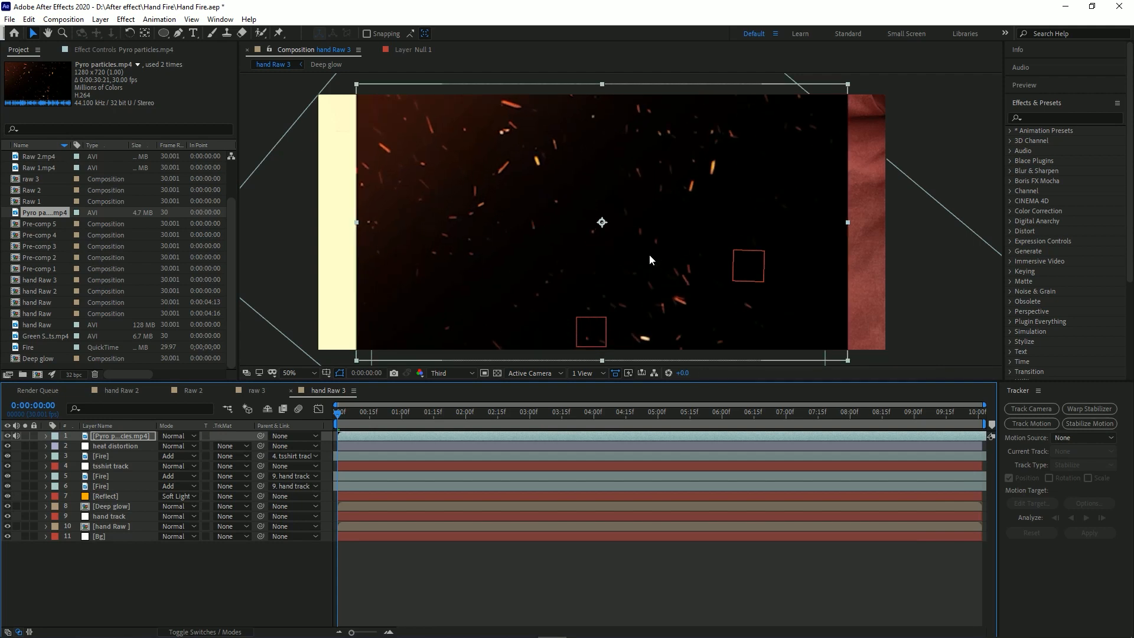
pyautogui.press('ctrl+shift+KP_Add')
pyautogui.press('ctrl+shift+KP_Add')
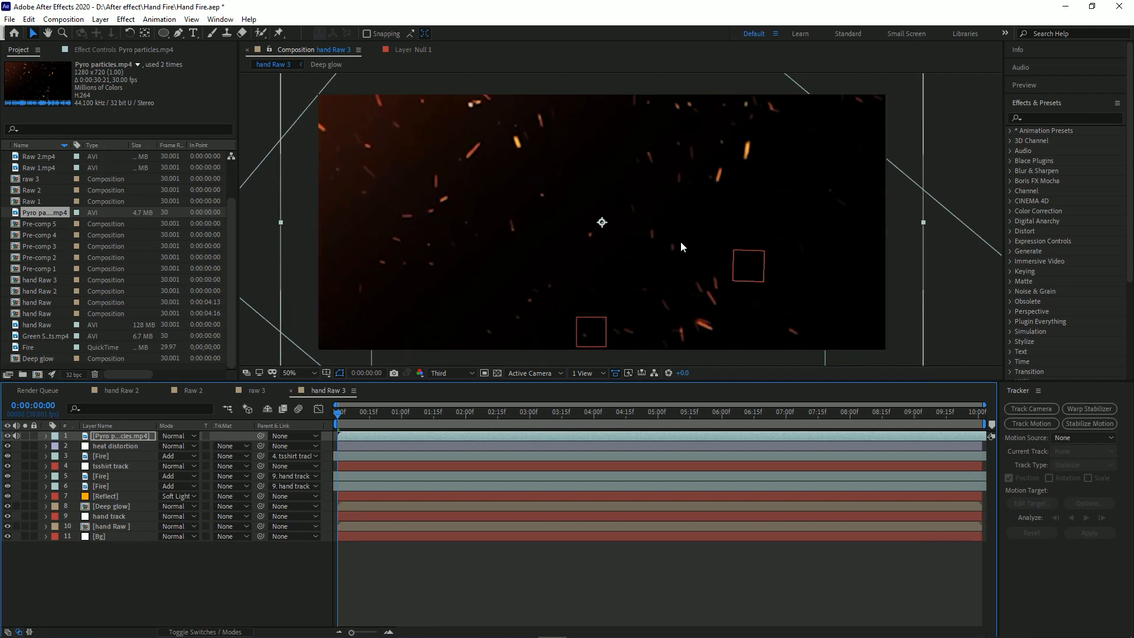
# Move the Pyro particles layer straight up until its lower edge sits just below the frame's lower edge.
pyautogui.hotkey('shift', 'Up')
pyautogui.hotkey('shift', 'Up')
pyautogui.hotkey('shift', 'Up')
pyautogui.hotkey('shift', 'Up')
pyautogui.hotkey('shift', 'Up')
pyautogui.hotkey('shift', 'Up')
pyautogui.hotkey('shift', 'Up')
pyautogui.hotkey('shift', 'Up')
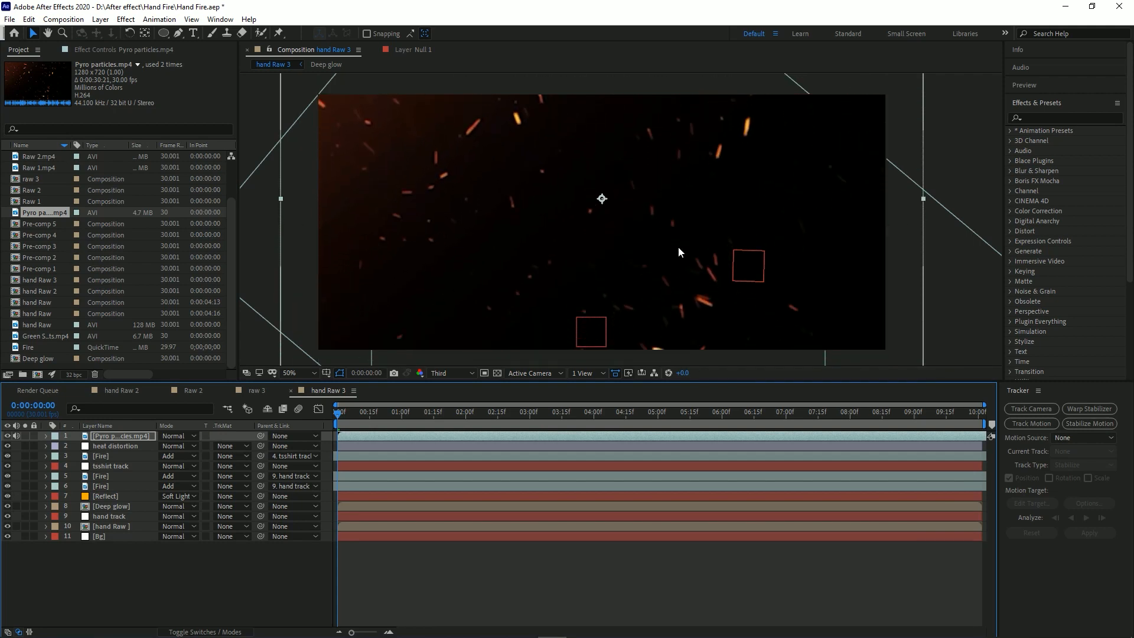
pyautogui.hotkey('shift', 'Up')
pyautogui.hotkey('shift', 'Up')
pyautogui.hotkey('shift', 'Up')
pyautogui.hotkey('shift', 'Up')
pyautogui.hotkey('shift', 'Up')
pyautogui.hotkey('shift', 'Up')
pyautogui.hotkey('shift', 'Up')
pyautogui.hotkey('shift', 'Up')
pyautogui.hotkey('shift', 'Up')
pyautogui.hotkey('shift', 'Up')
pyautogui.hotkey('shift', 'Up')
pyautogui.hotkey('shift', 'Up')
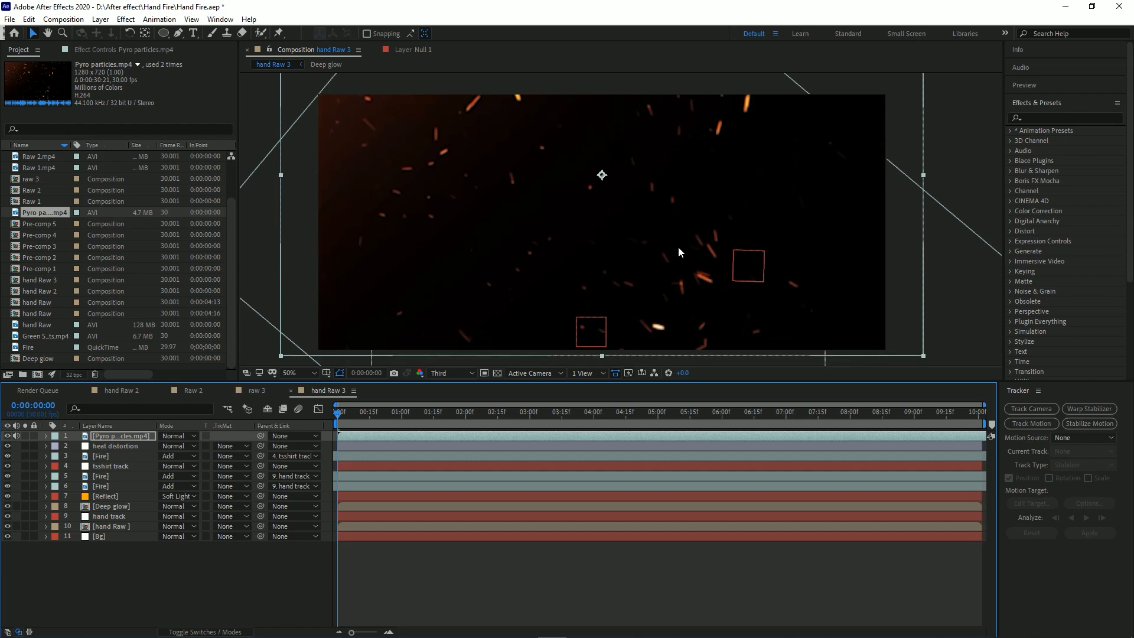
pyautogui.hotkey('shift', 'Down')
pyautogui.hotkey('shift', 'Down')
pyautogui.hotkey('shift', 'Down')
pyautogui.hotkey('shift', 'Down')
pyautogui.hotkey('shift', 'Down')
pyautogui.hotkey('shift', 'Down')
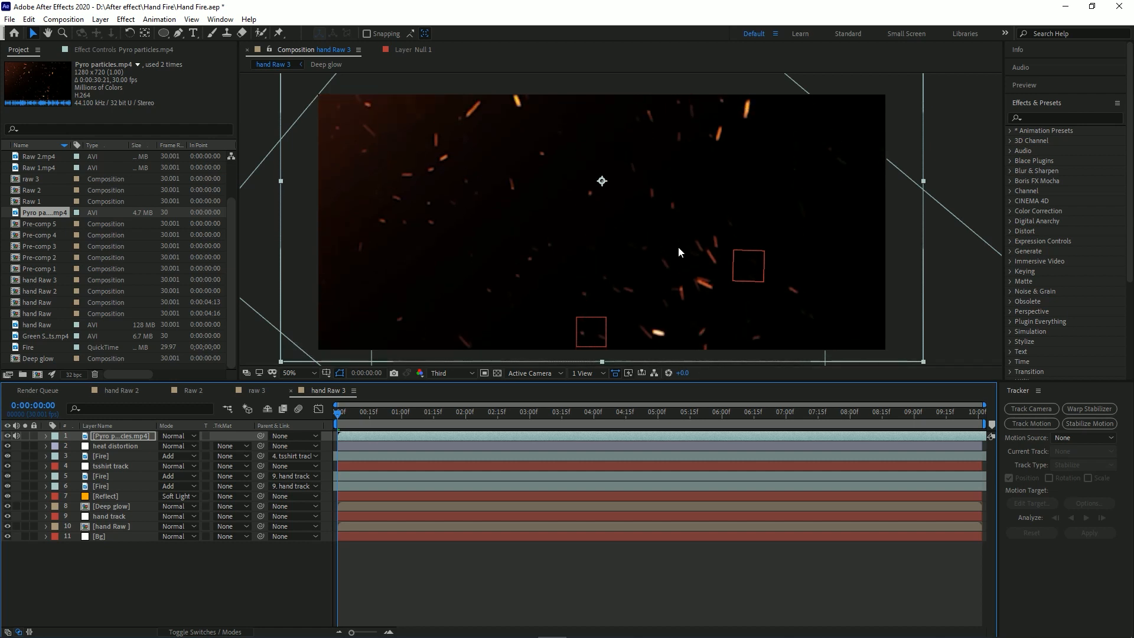
# Set the Pyro particles layer's blending mode to Add and its opacity to 70%, and save the project.
pyautogui.click(189, 436)
pyautogui.click(252, 245)
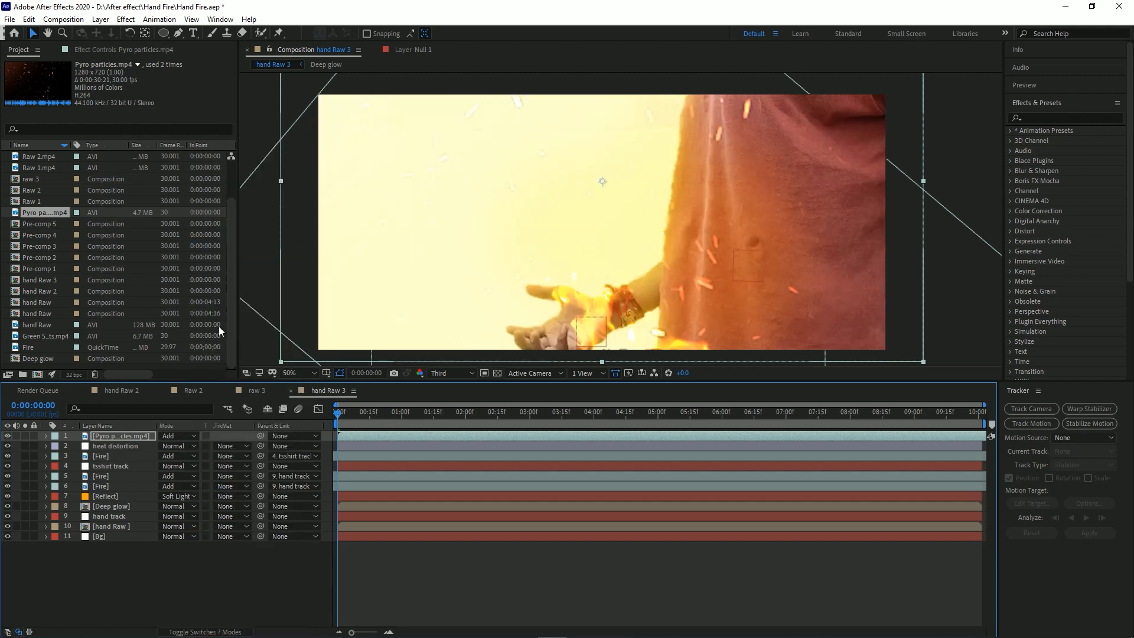
pyautogui.press('t')
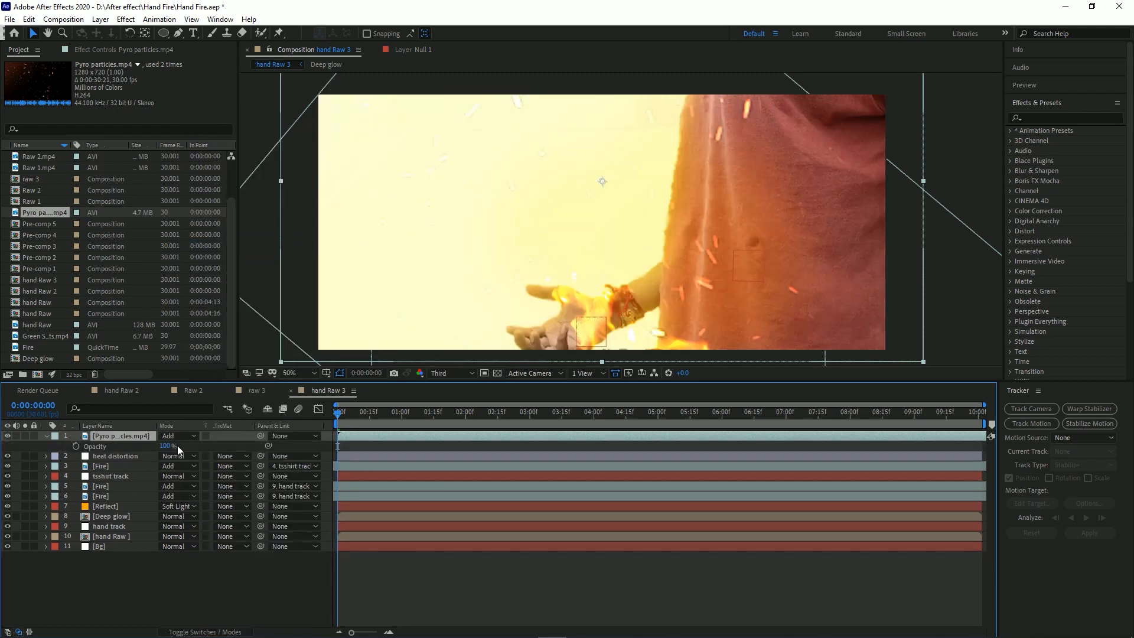
pyautogui.moveTo(149, 443); pyautogui.dragTo(149, 444)
pyautogui.hotkey('ctrl', 's')
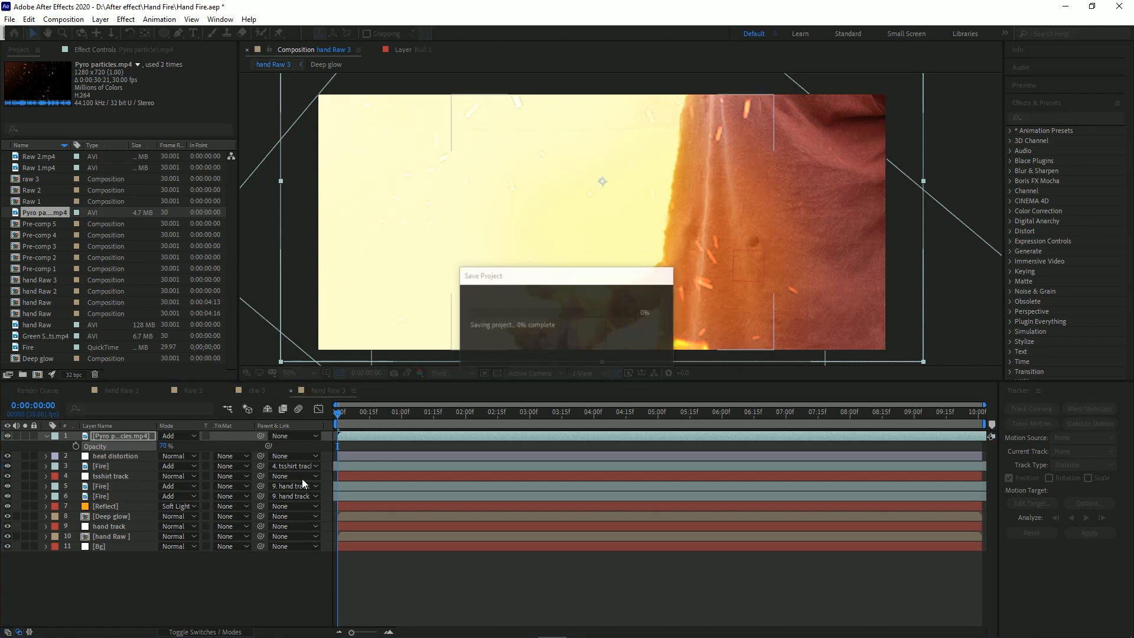
# Preview hand Raw 3 from the first frame to examine the sparks over the hand and T-shirt.
pyautogui.moveTo(352, 416); pyautogui.dragTo(331, 463)
pyautogui.press('space')
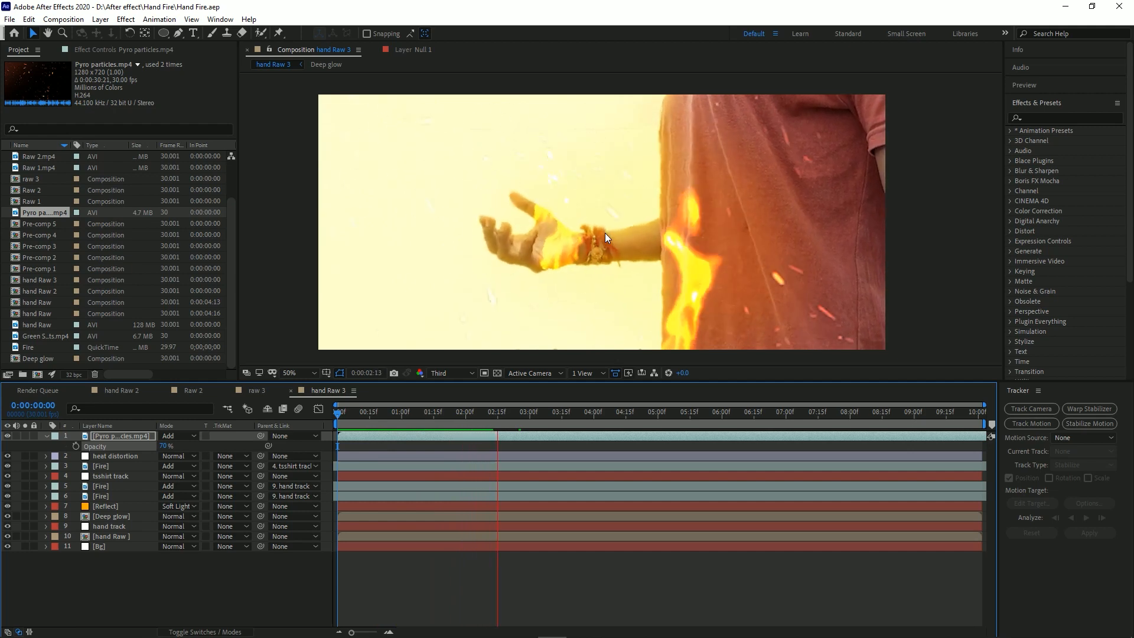
pyautogui.click(657, 247)
pyautogui.press('space')
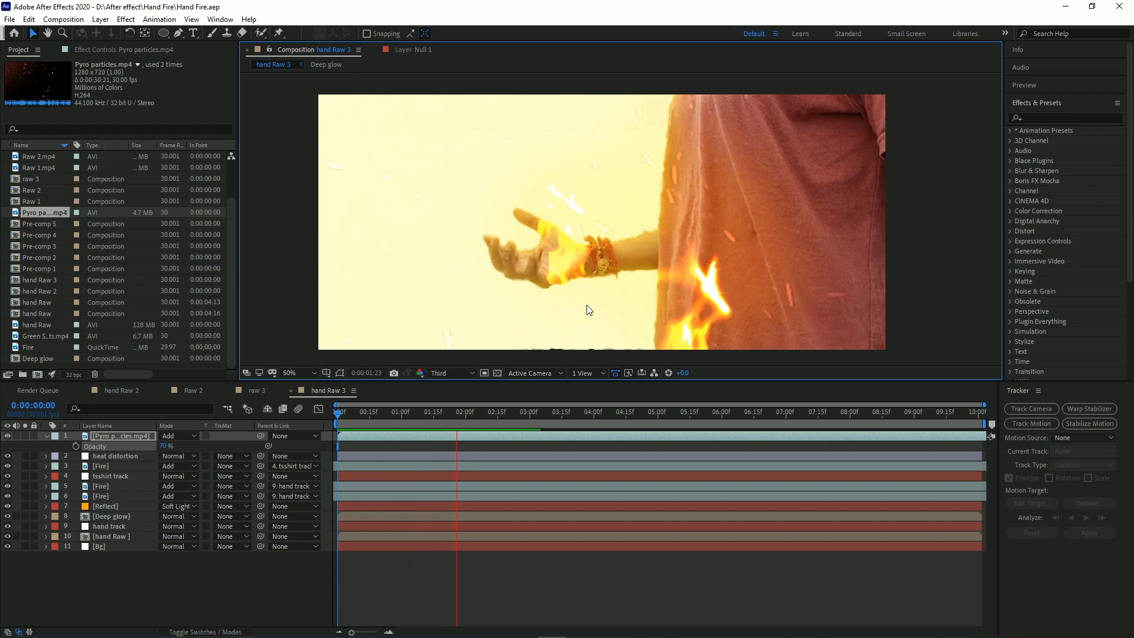
pyautogui.press('space')
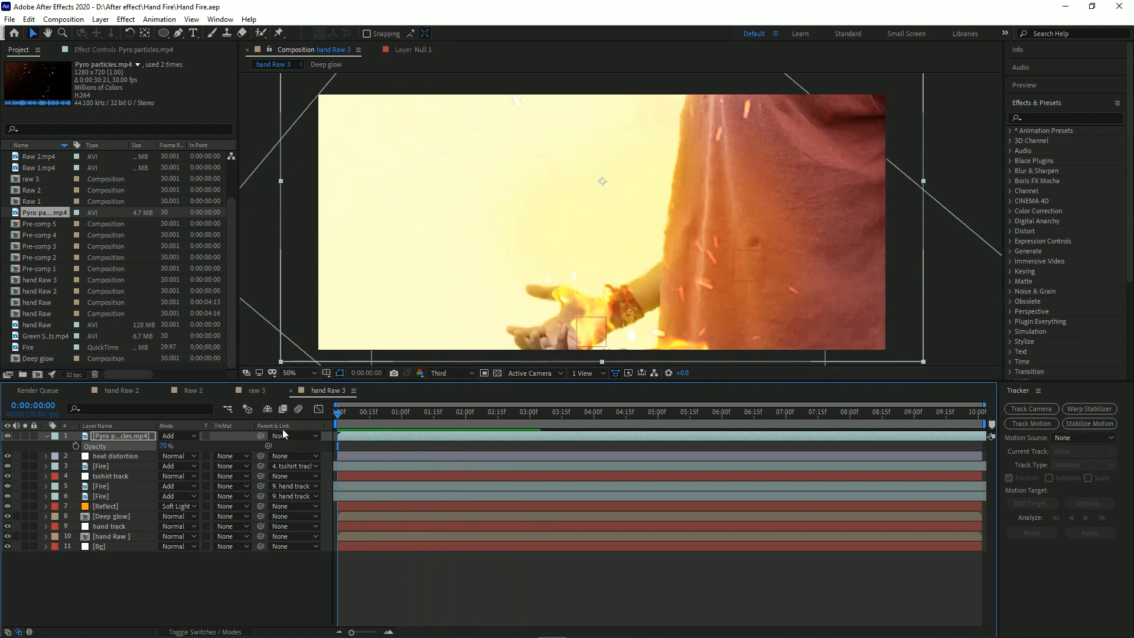
# Add an adjustment layer above all the layers in hand Raw 3 and rename it cc.
pyautogui.click(46, 436)
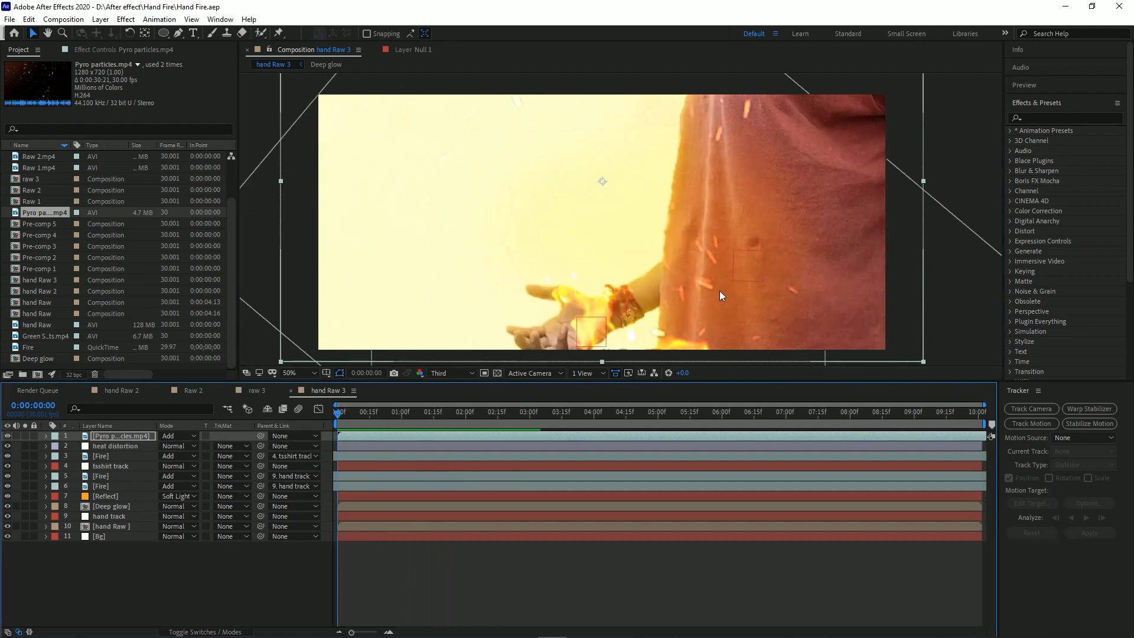
pyautogui.click(198, 587)
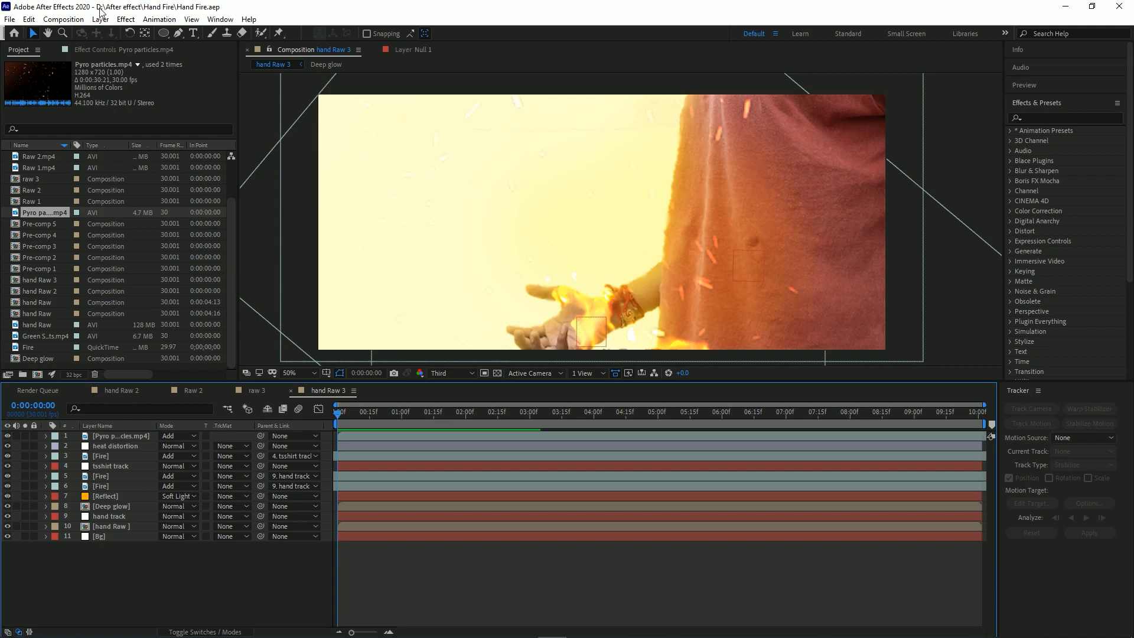
pyautogui.click(100, 19)
pyautogui.click(99, 22)
pyautogui.click(100, 22)
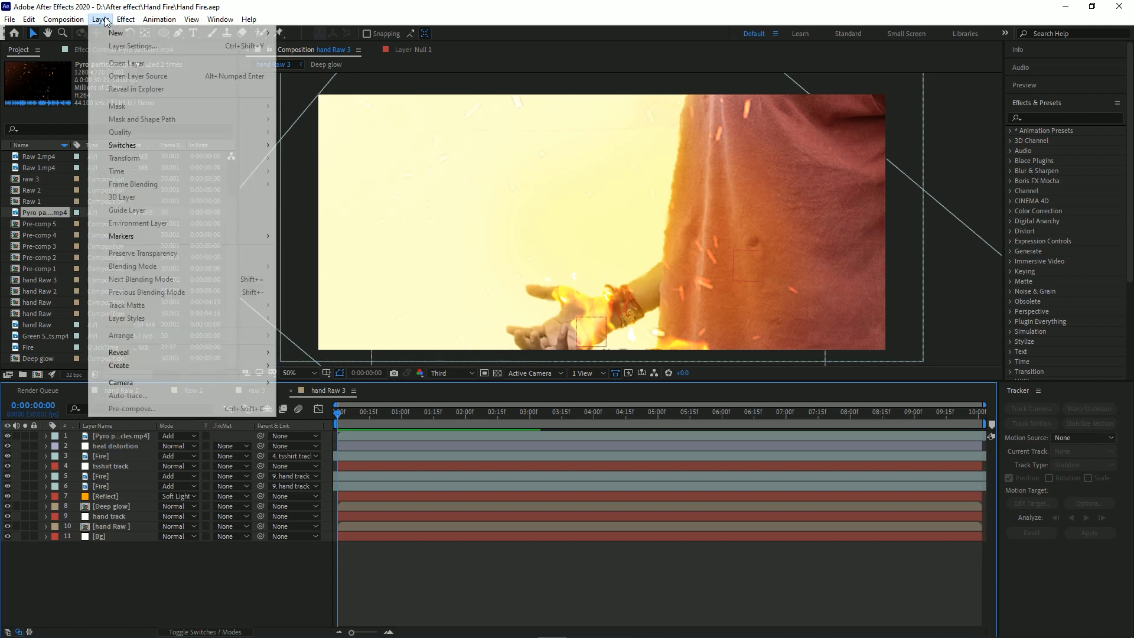
pyautogui.moveTo(118, 34)
pyautogui.click(322, 111)
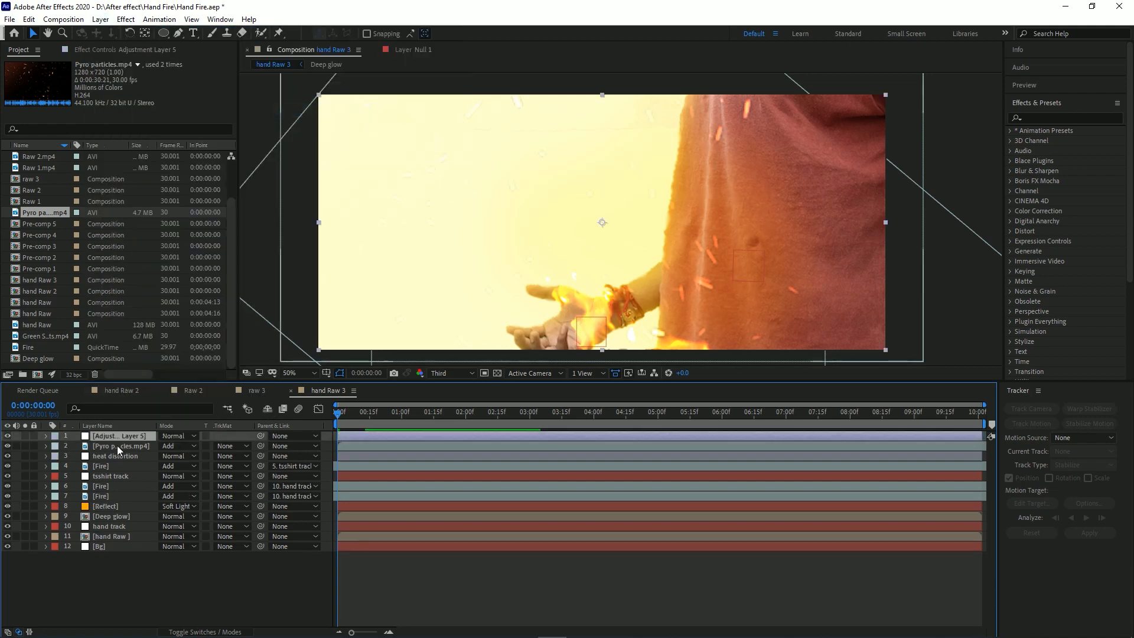
pyautogui.press('Return')
pyautogui.press('Return')
pyautogui.press('Return')
pyautogui.write('cc')
pyautogui.press('Return')
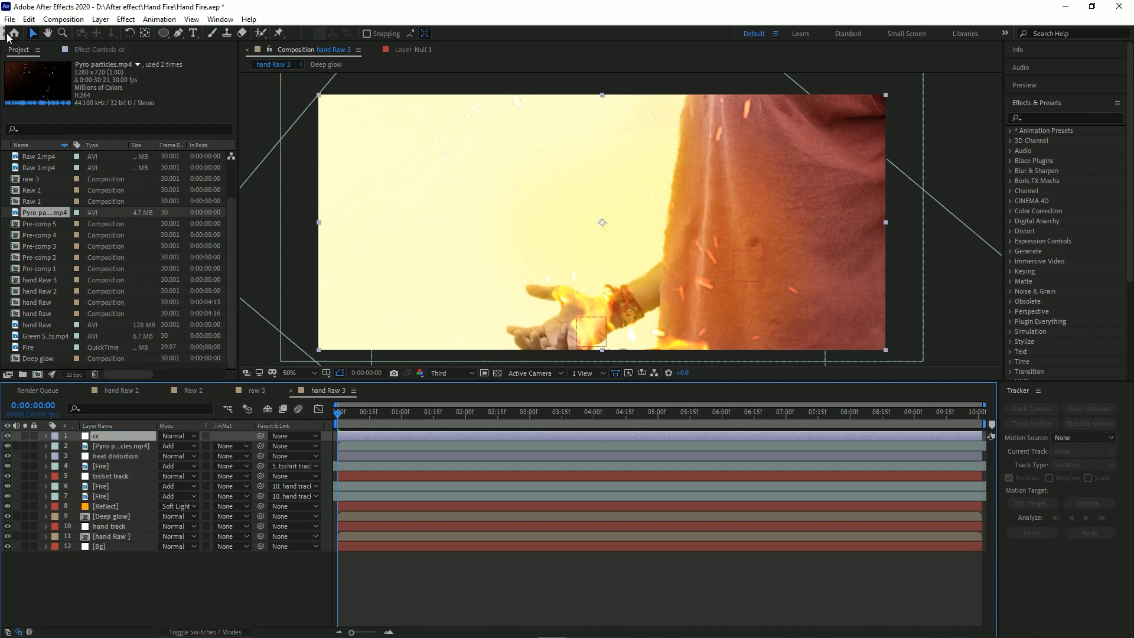
# Apply the Lumetri Color effect to the cc adjustment layer.
pyautogui.click(126, 19)
pyautogui.moveTo(177, 167)
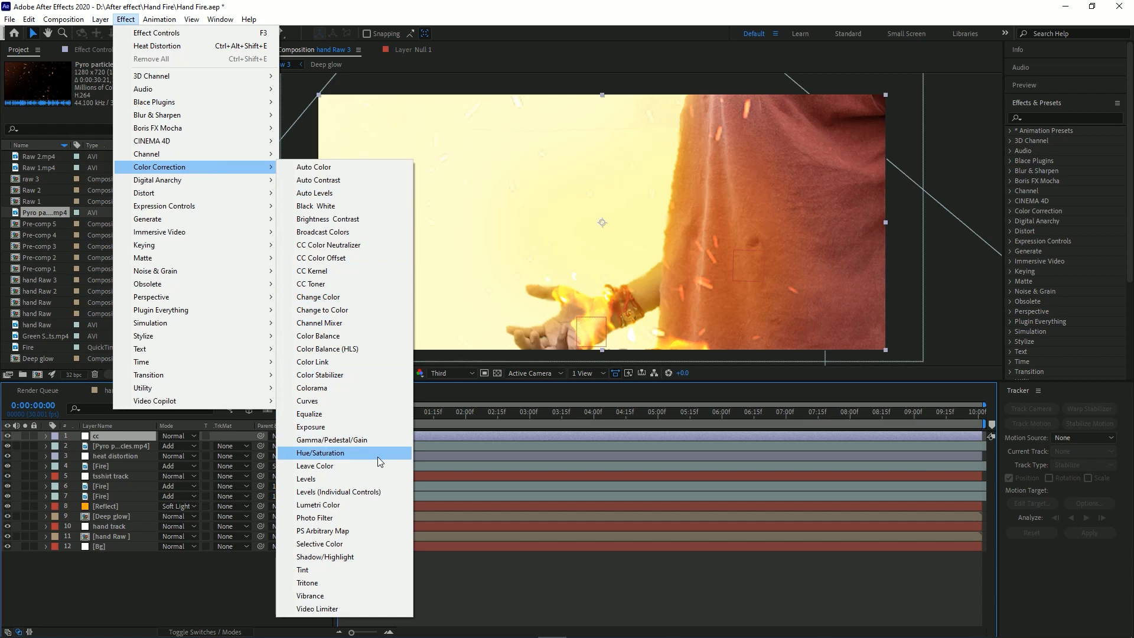
pyautogui.click(354, 505)
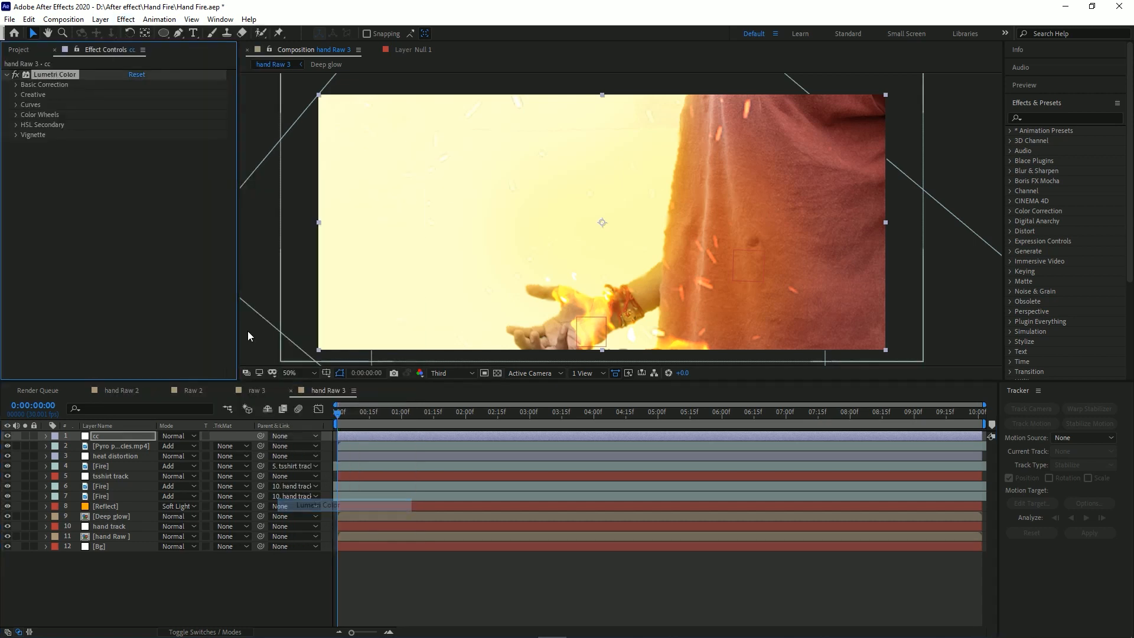
# Grade cc with Lumetri's color wheels: darken the shadows slightly with a faint cyan-blue tint and lift the midtones and highlights a little.
pyautogui.click(17, 115)
pyautogui.moveTo(238, 188); pyautogui.dragTo(459, 249)
pyautogui.scroll(-2, 620, 248)
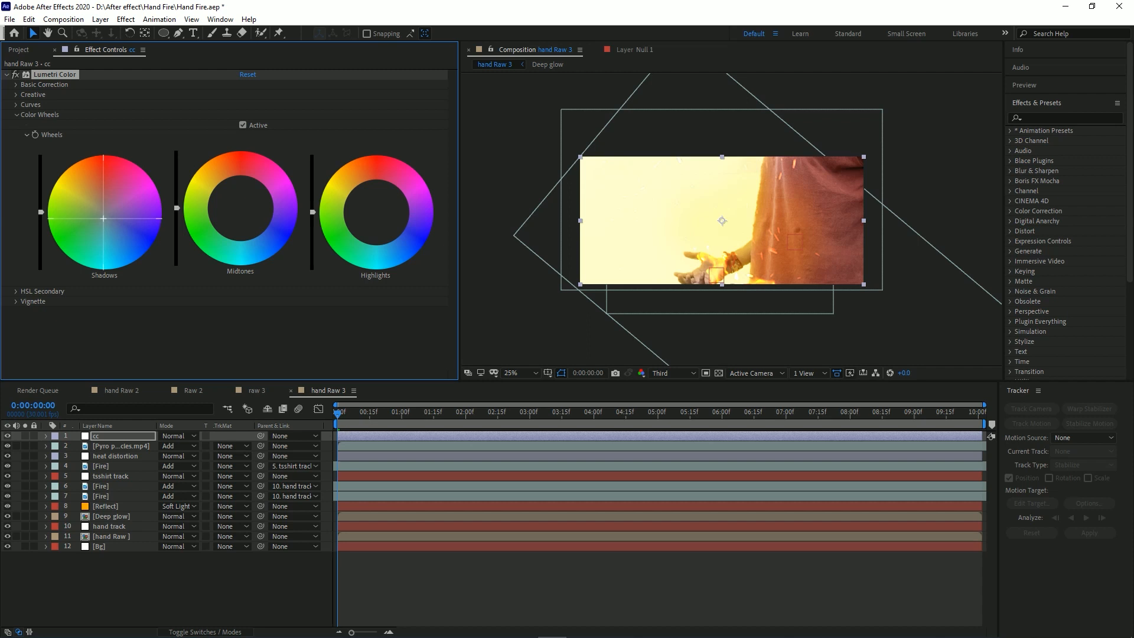
pyautogui.moveTo(41, 212); pyautogui.dragTo(41, 219)
pyautogui.moveTo(460, 215); pyautogui.dragTo(215, 216)
pyautogui.scroll(2, 553, 264)
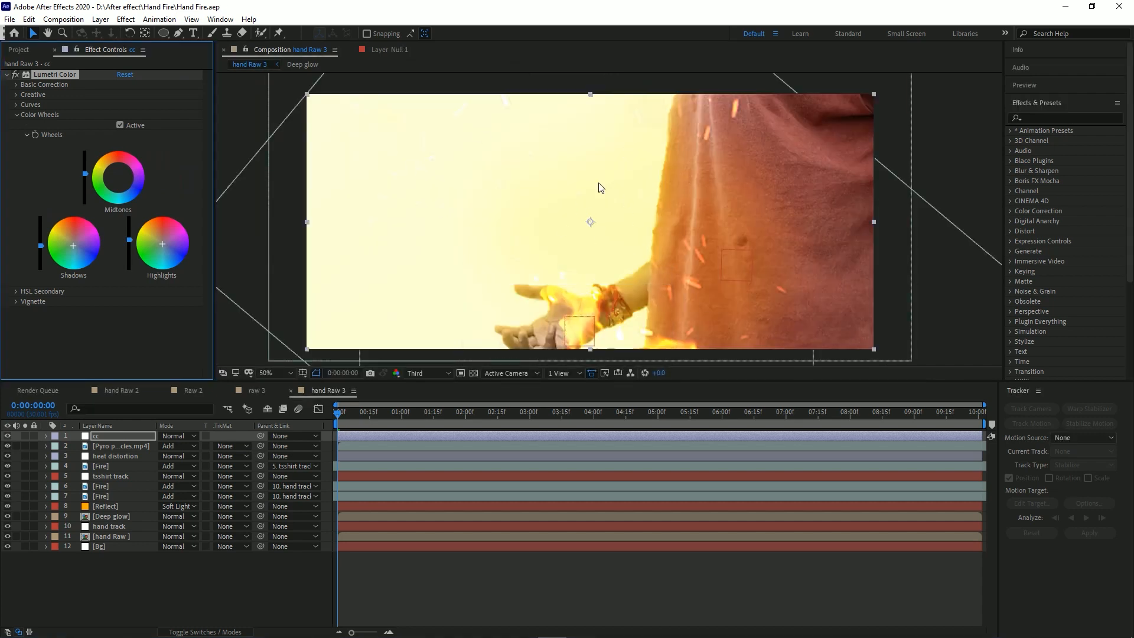
# Scrub and play through hand Raw 3 to examine the color grade over the hand and T-shirt fire.
pyautogui.click(279, 373)
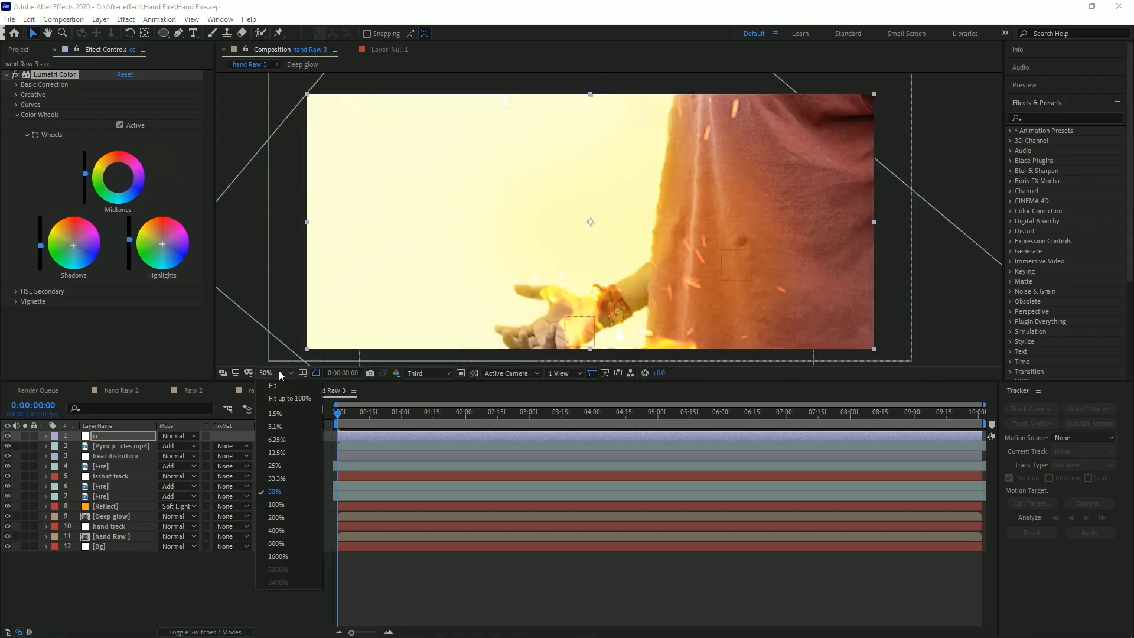
pyautogui.click(222, 604)
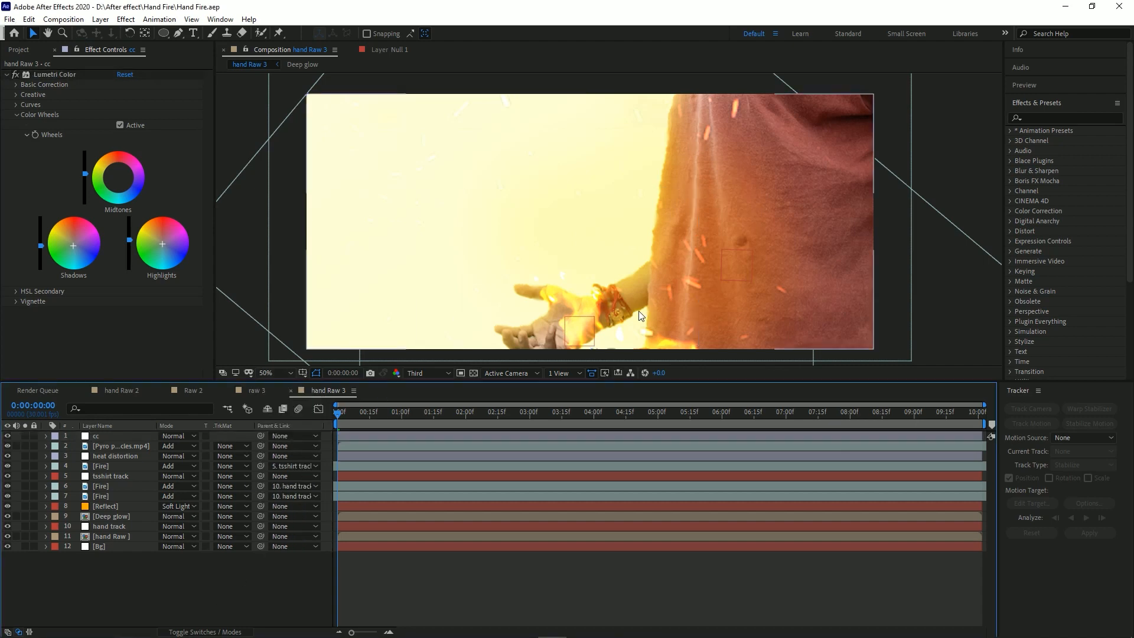
pyautogui.moveTo(343, 412); pyautogui.dragTo(639, 448)
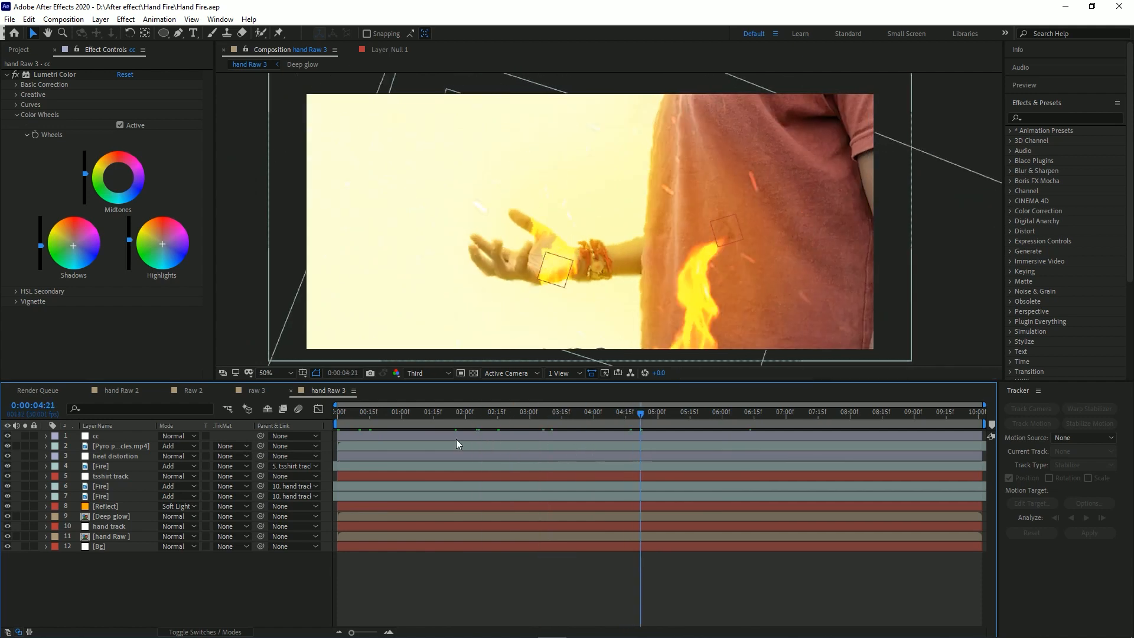
pyautogui.moveTo(362, 425); pyautogui.dragTo(462, 428)
pyautogui.press('space')
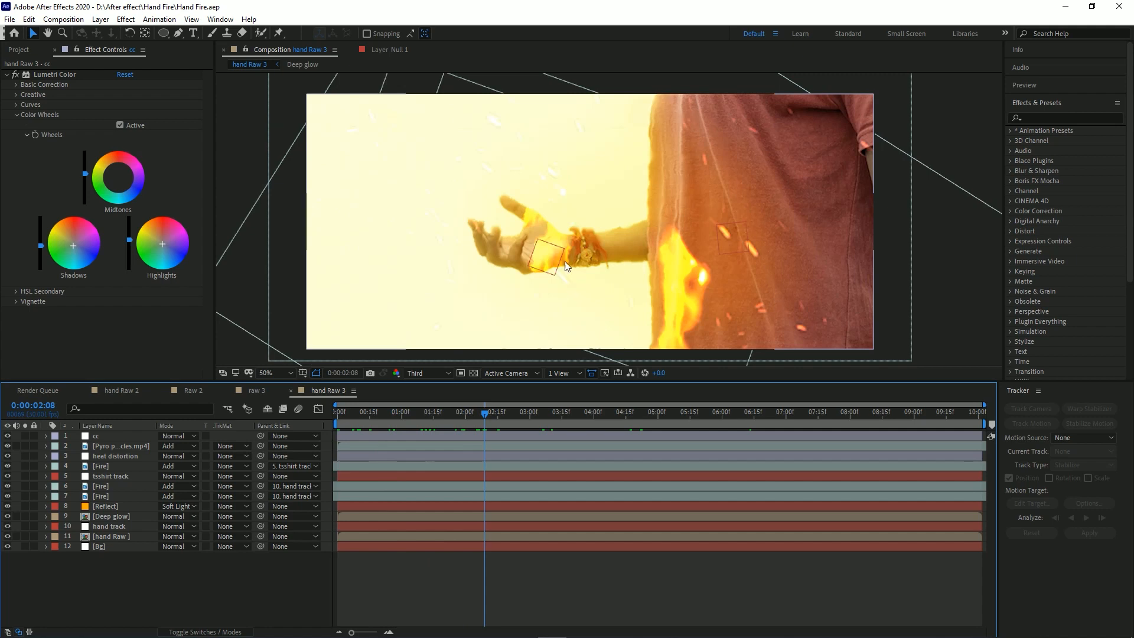
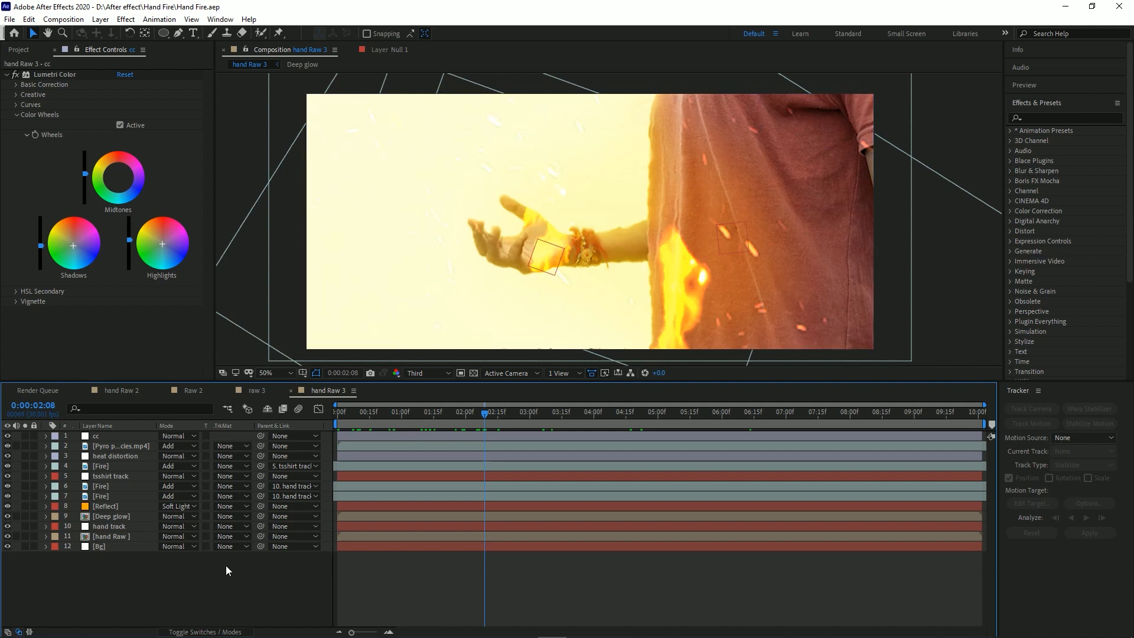
# Open the Raw 2 composition, hide its mask outlines and collapse the Reflect 2 layer.
pyautogui.click(198, 391)
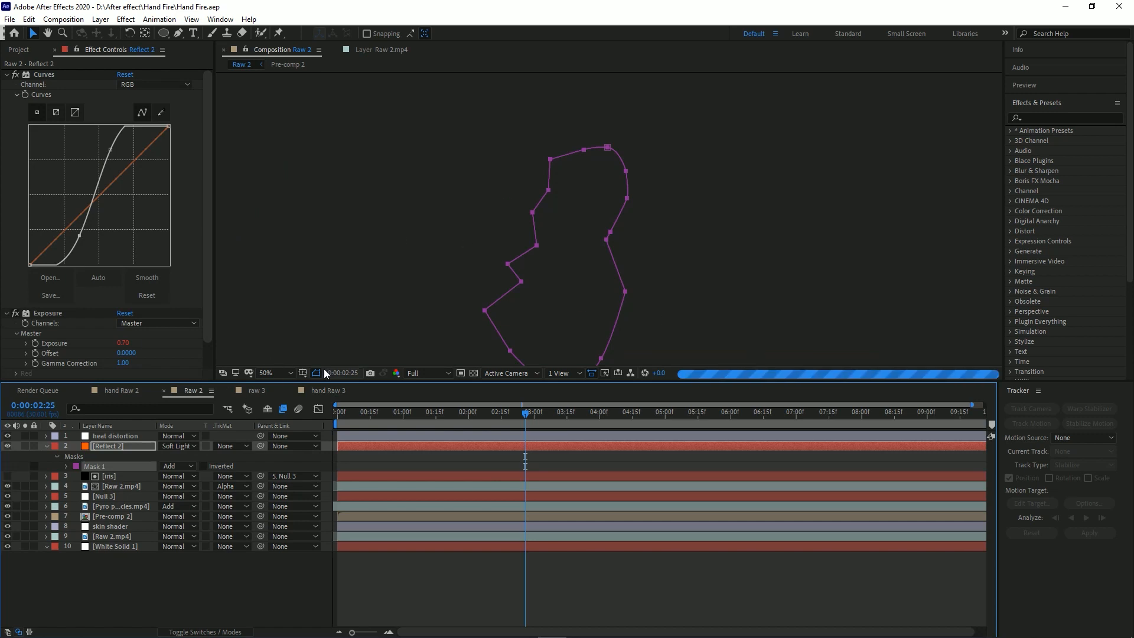
pyautogui.click(317, 373)
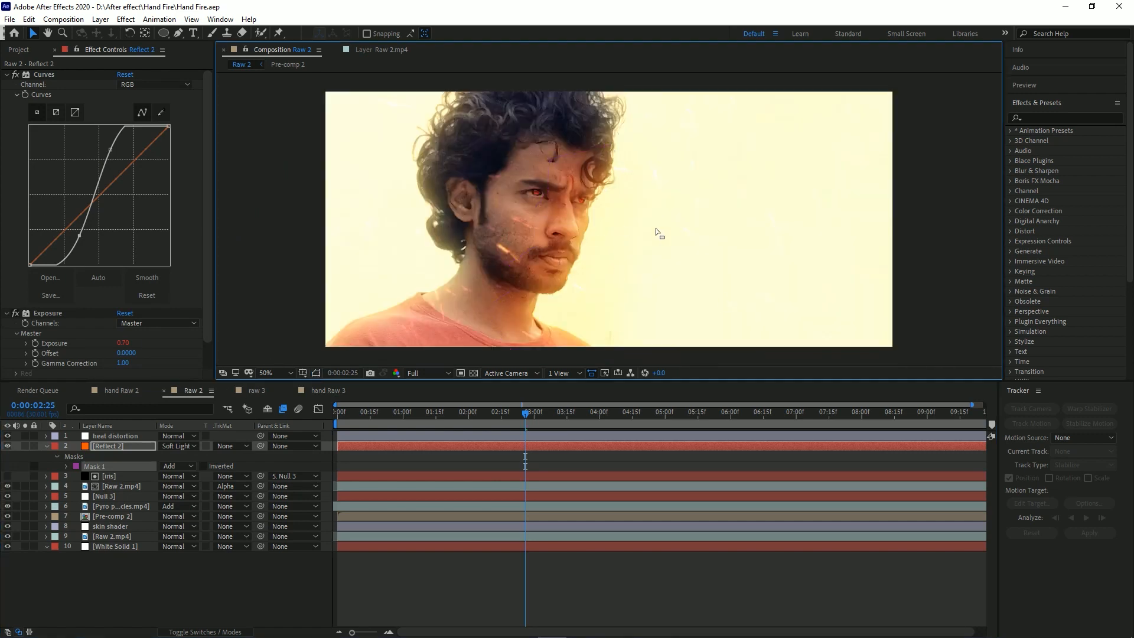
pyautogui.click(259, 391)
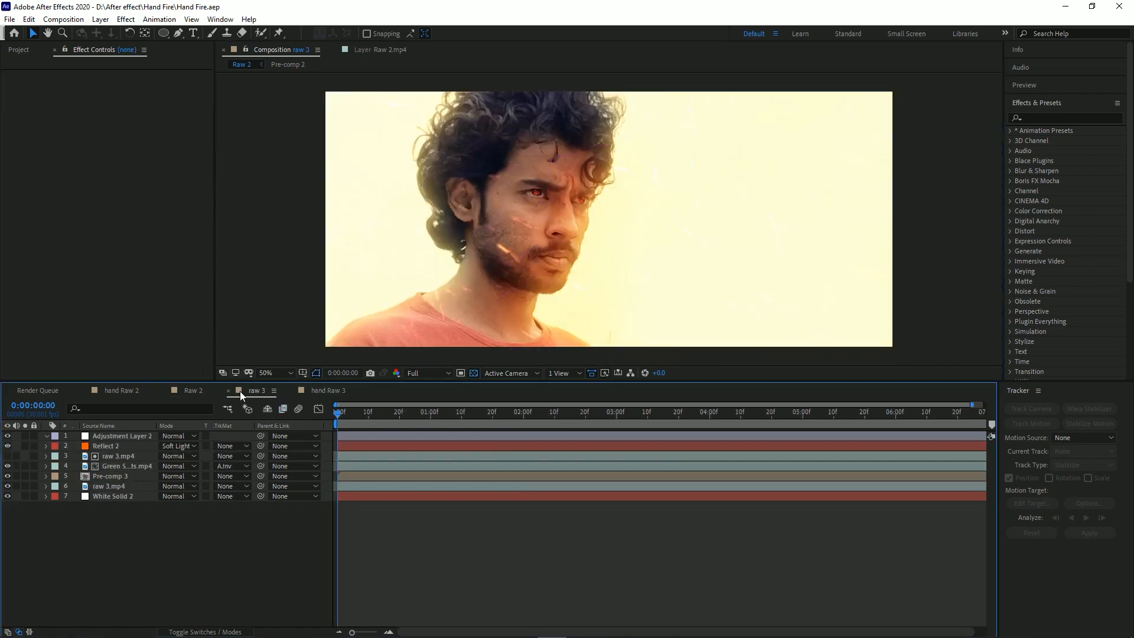
pyautogui.click(195, 392)
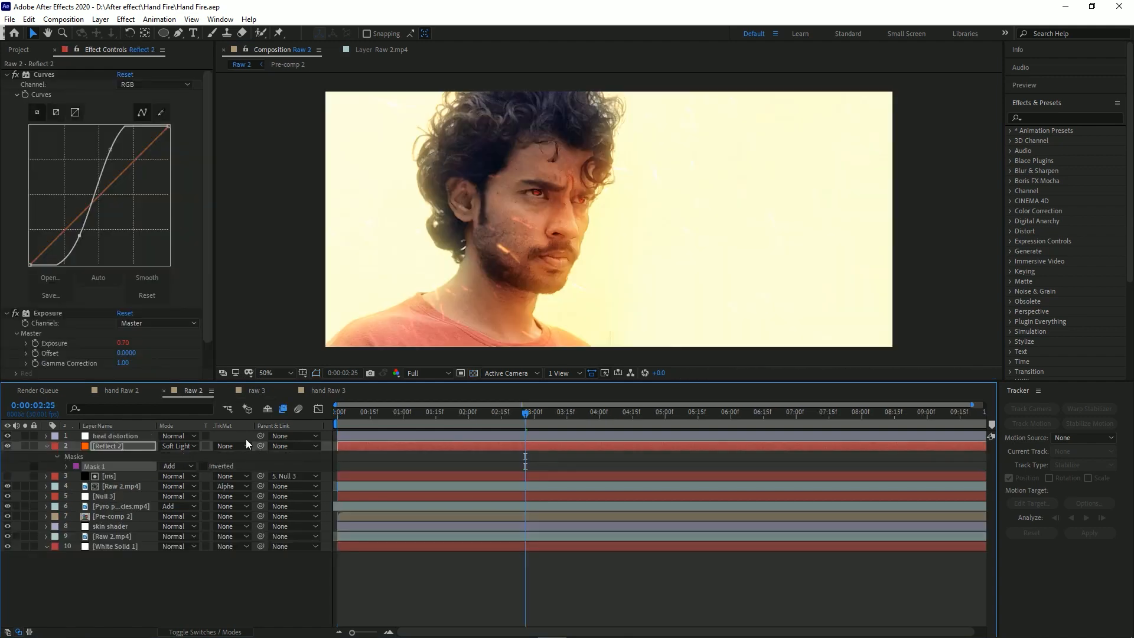
pyautogui.click(47, 446)
# Solo the lower Raw 2.mp4 footage, White Solid 1 and skin shader layers in Raw 2 to examine the base shot.
pyautogui.click(121, 515)
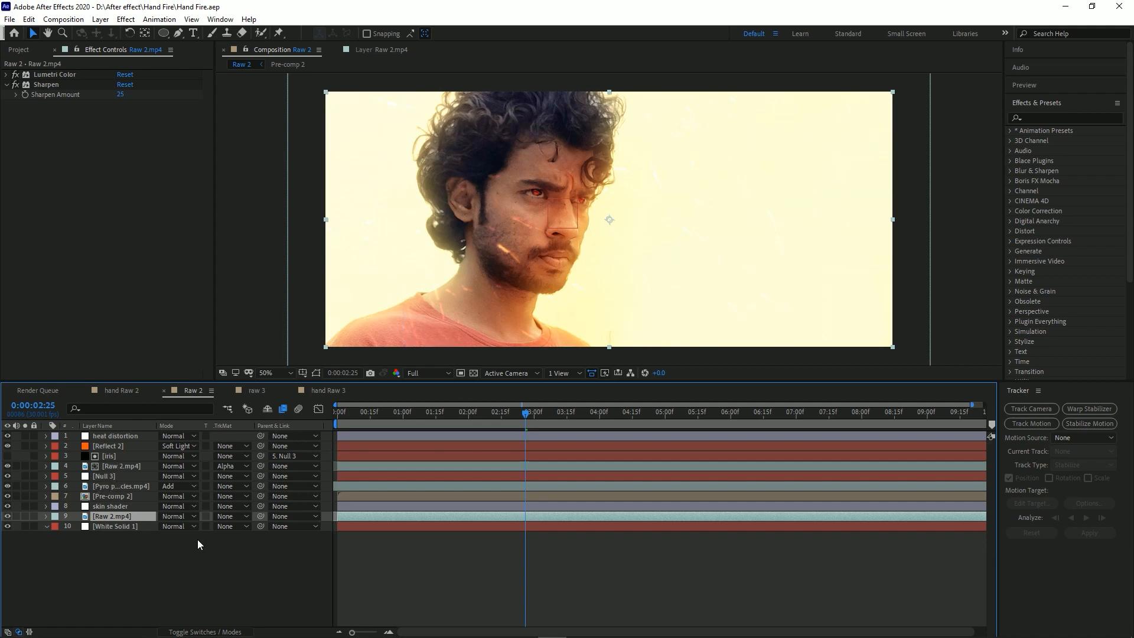
pyautogui.click(25, 517)
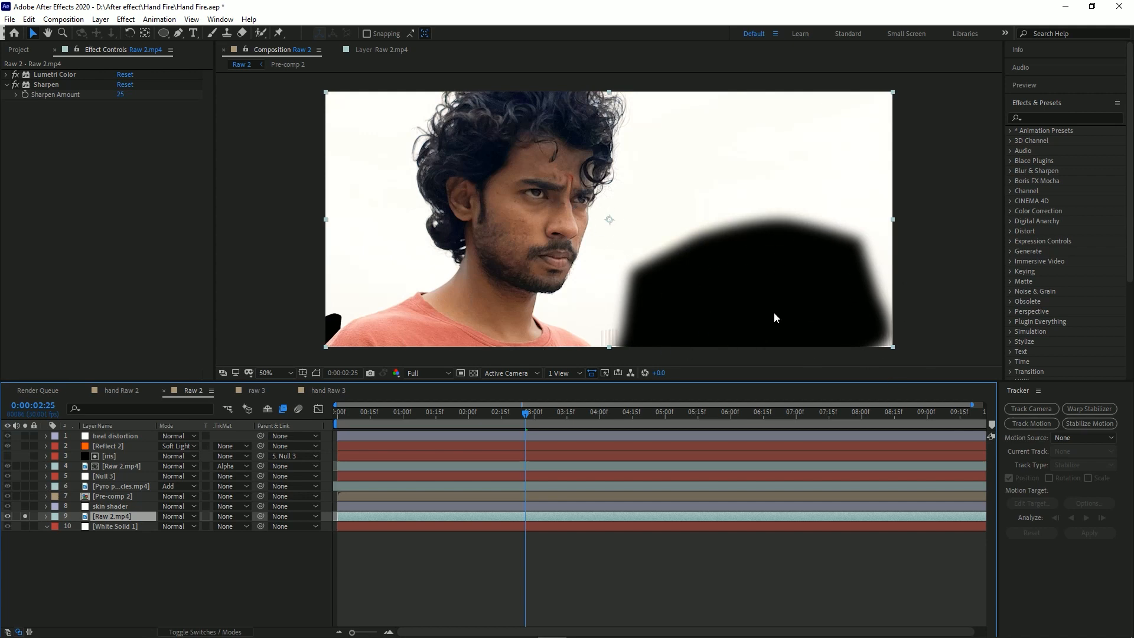
pyautogui.click(25, 526)
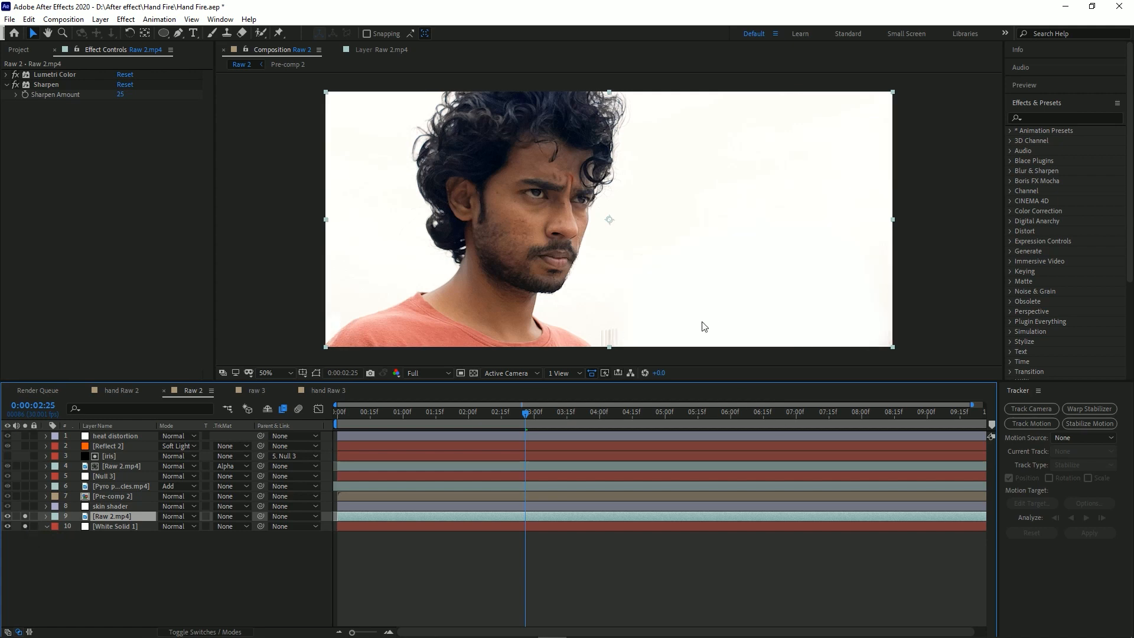
pyautogui.click(11, 591)
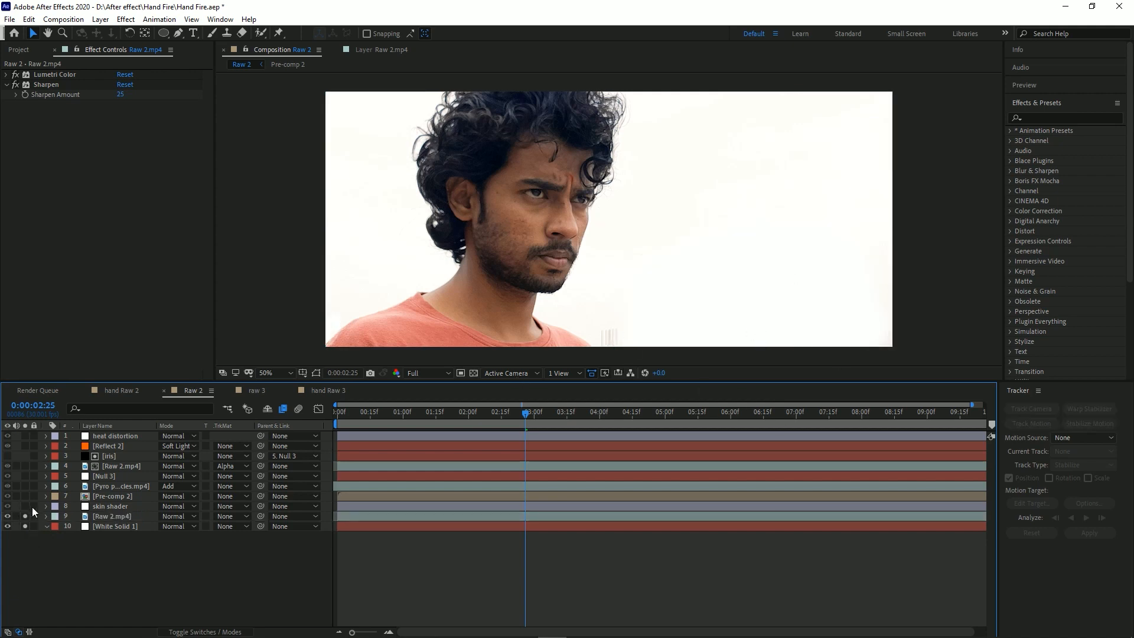
pyautogui.click(25, 506)
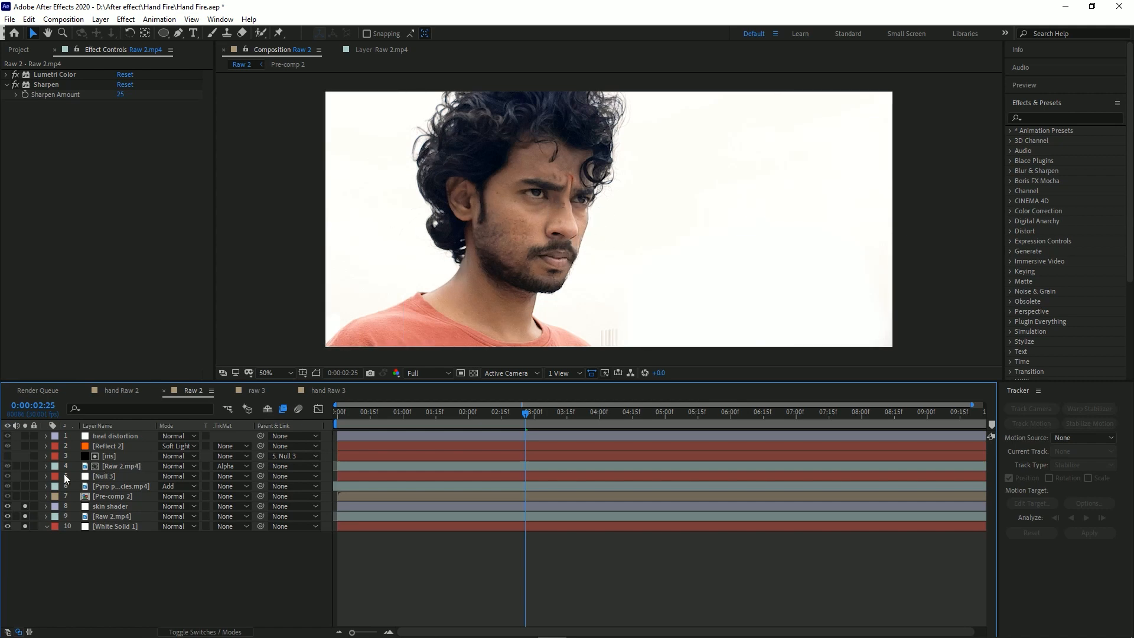
pyautogui.moveTo(95, 540); pyautogui.dragTo(129, 519)
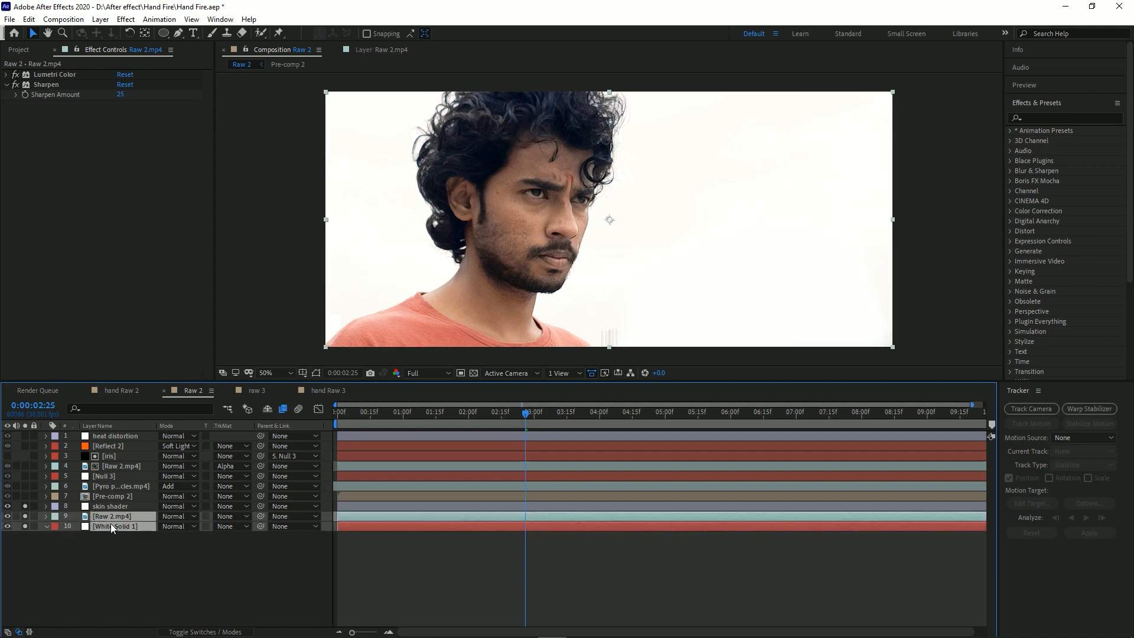
pyautogui.click(60, 545)
# Solo Pre-comp 2 as well, inspect its Extract and Deep Glow settings, and compare the glow with hand Raw 3.
pyautogui.click(24, 497)
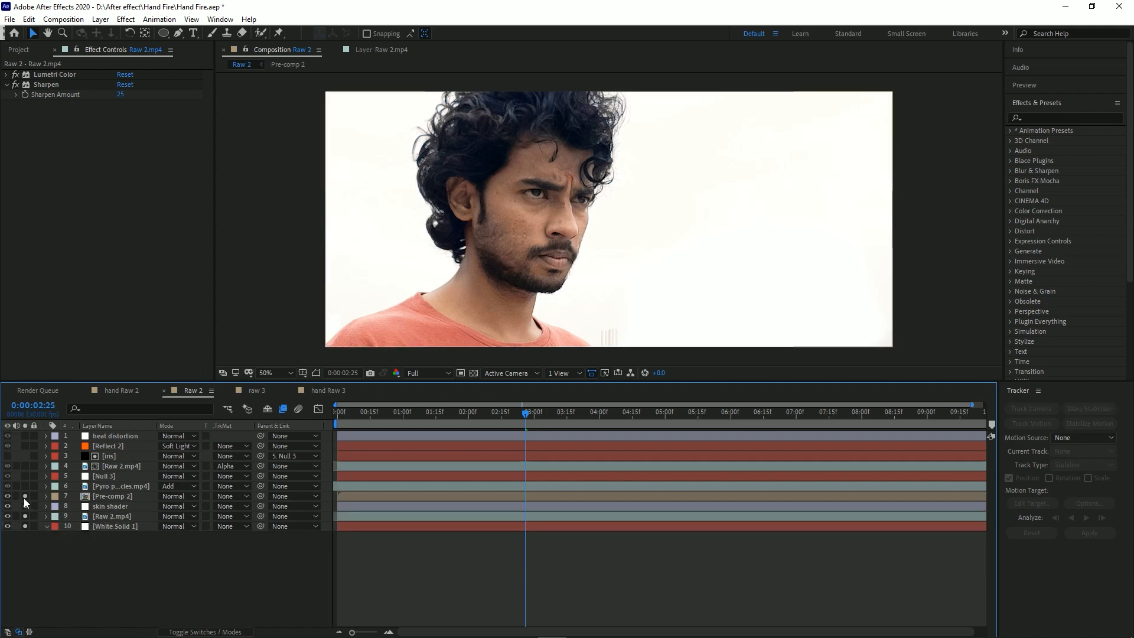
pyautogui.click(112, 496)
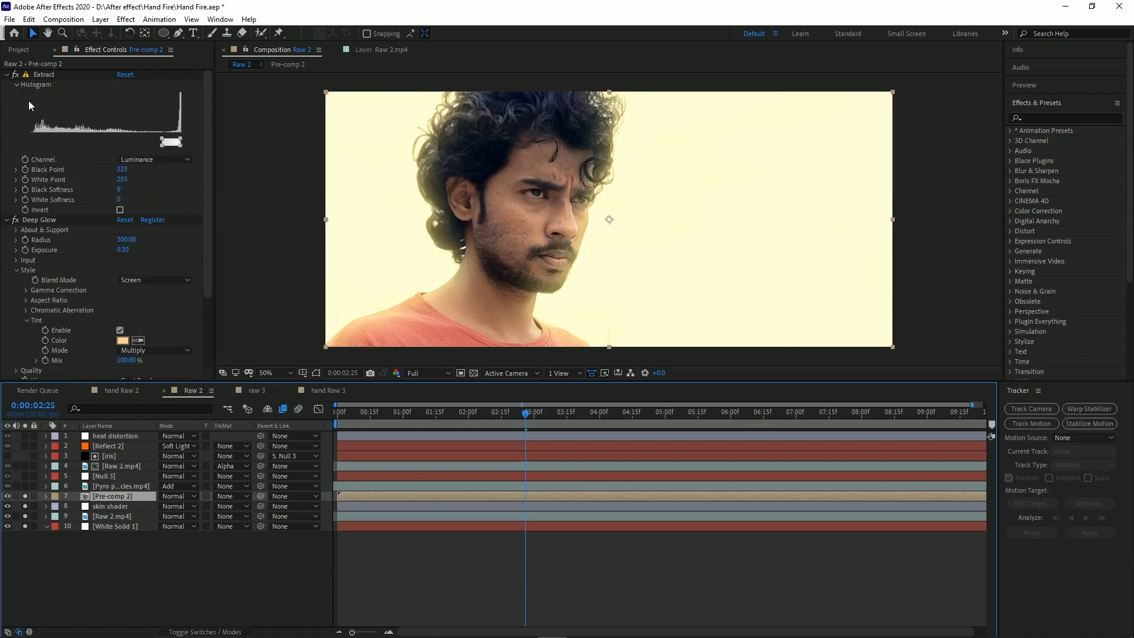
pyautogui.click(328, 390)
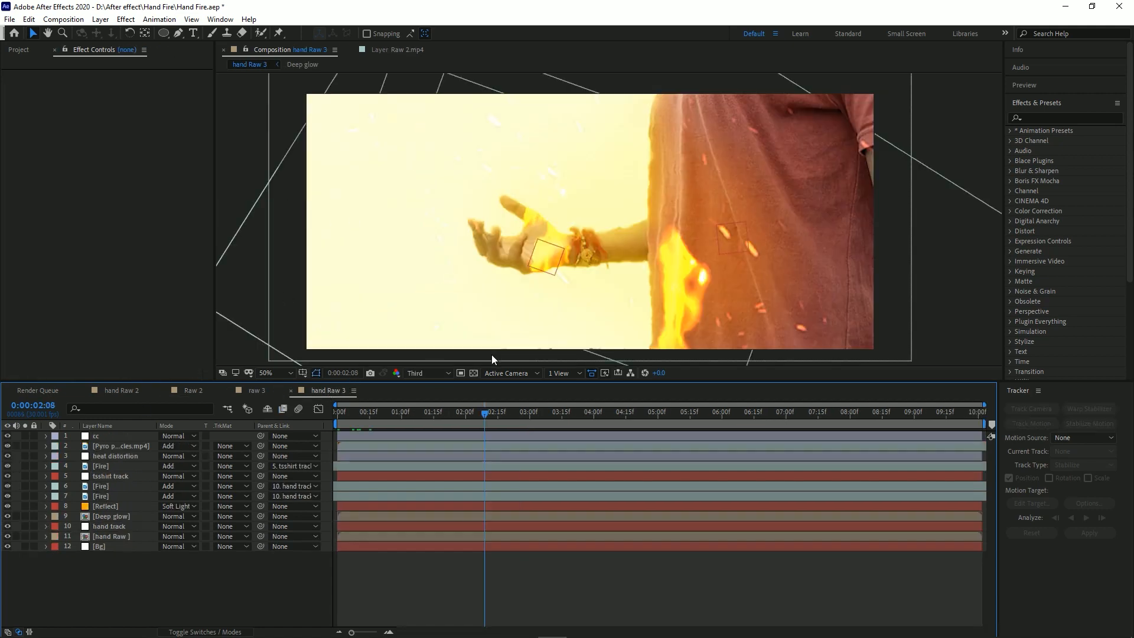
pyautogui.click(201, 392)
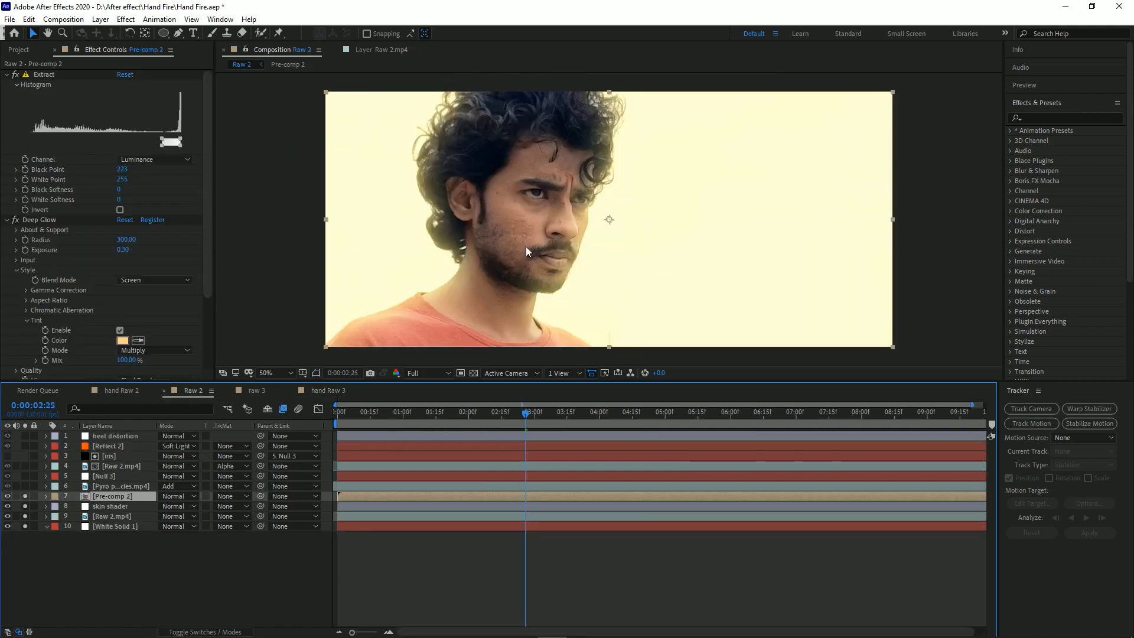
# Solo the Pyro particles, matted Raw 2.mp4, Reflect 2 and heat distortion layers, and examine the full Raw 2 composite around 0:00:03:00.
pyautogui.click(133, 486)
pyautogui.click(24, 486)
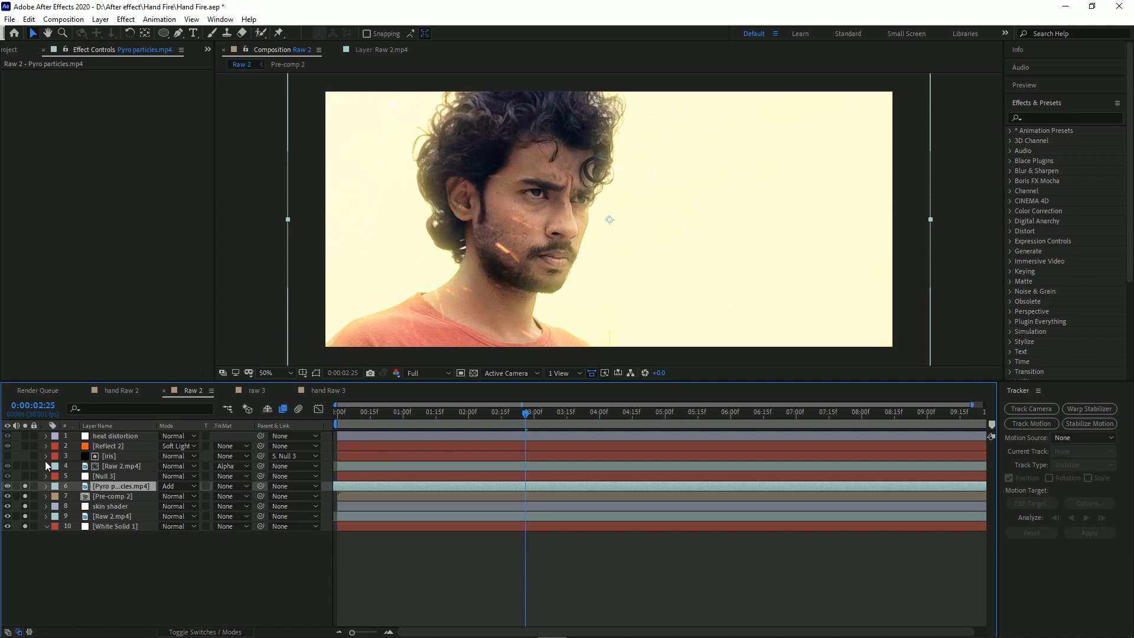
pyautogui.click(26, 467)
pyautogui.click(25, 446)
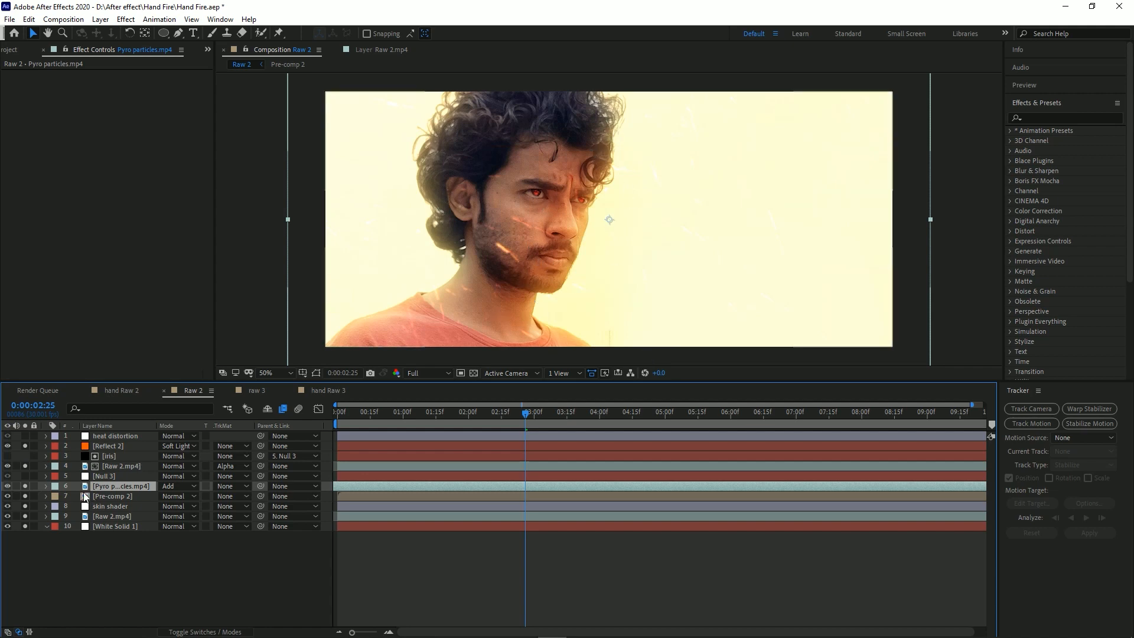
pyautogui.click(25, 436)
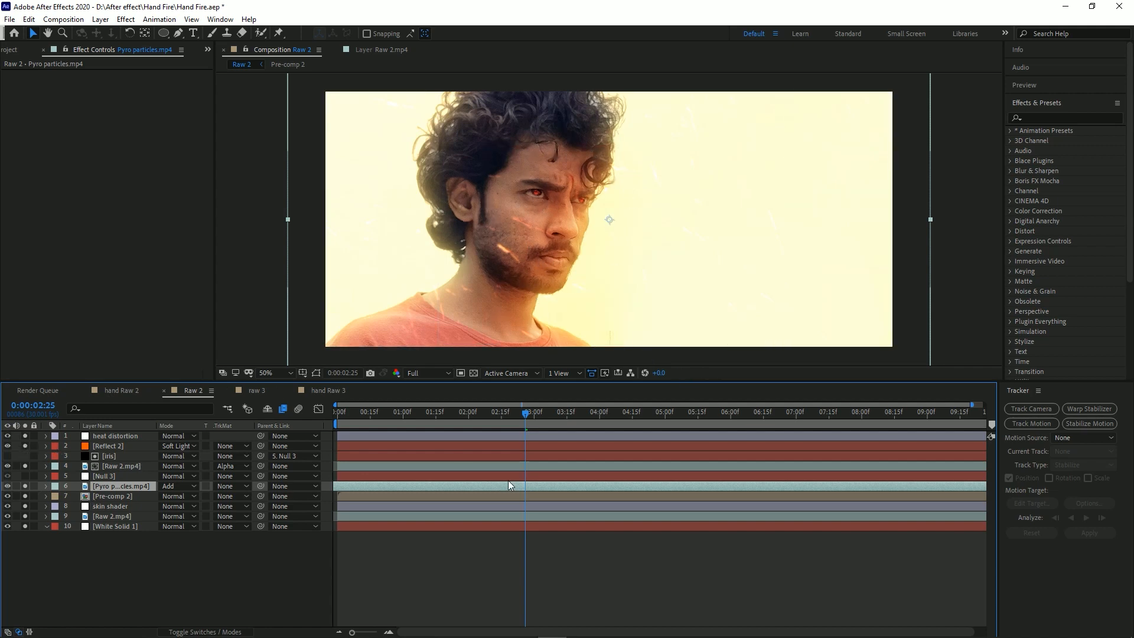
pyautogui.moveTo(519, 427)
pyautogui.mouseDown()
pyautogui.moveTo(363, 426)
pyautogui.moveTo(546, 426)
pyautogui.moveTo(536, 426)
pyautogui.mouseUp()
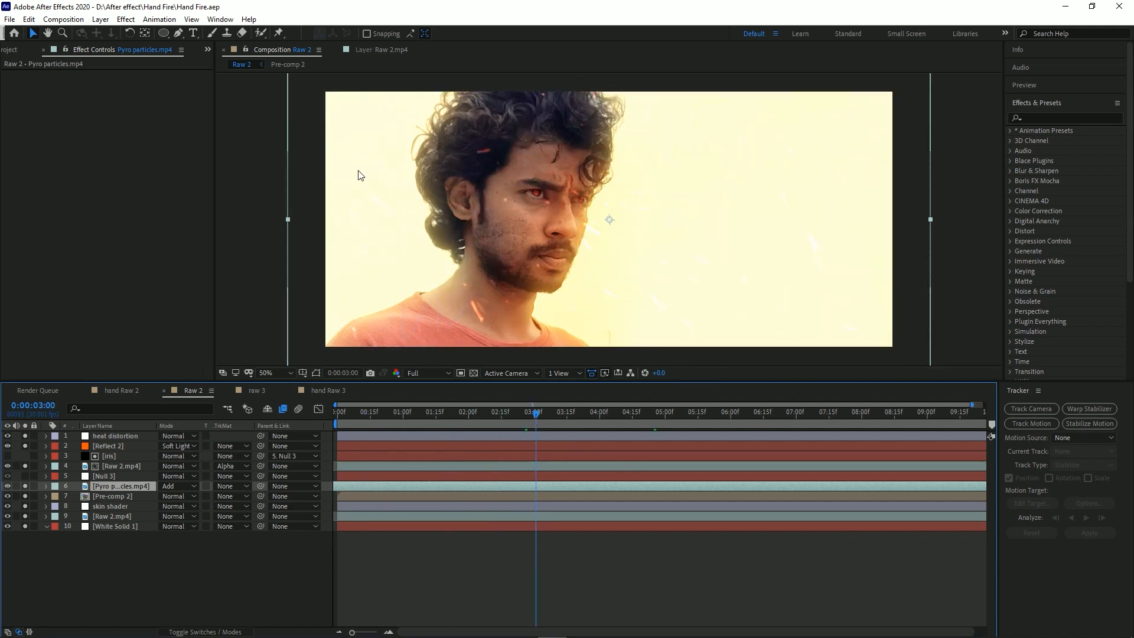
pyautogui.click(241, 573)
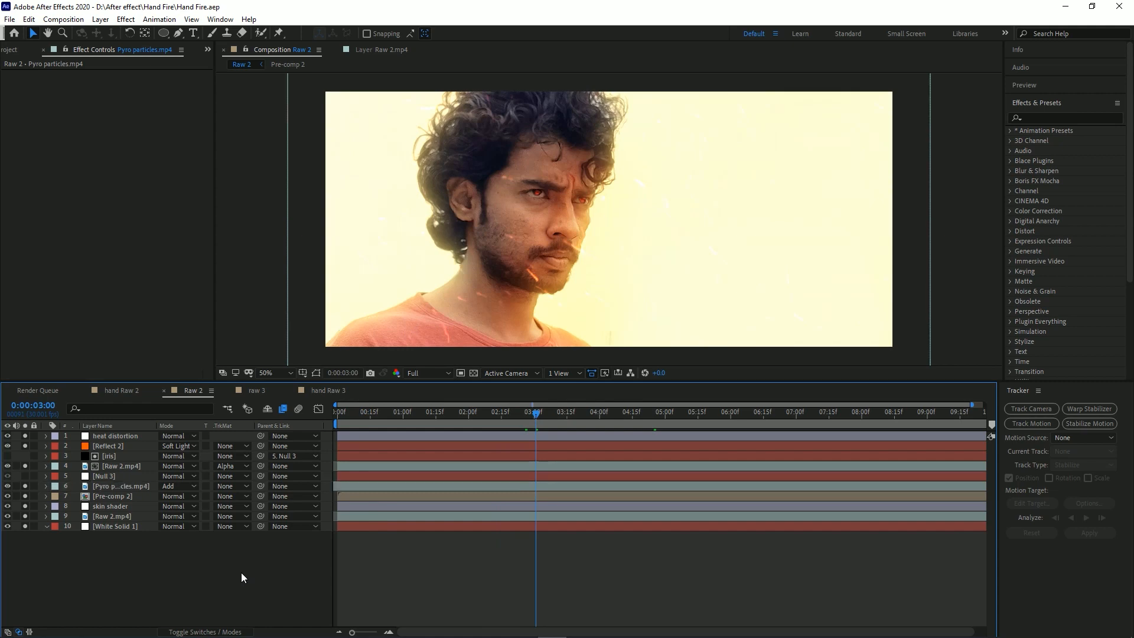
# Open the raw 3 composition and view its whole frame fitted to the viewer.
pyautogui.click(260, 389)
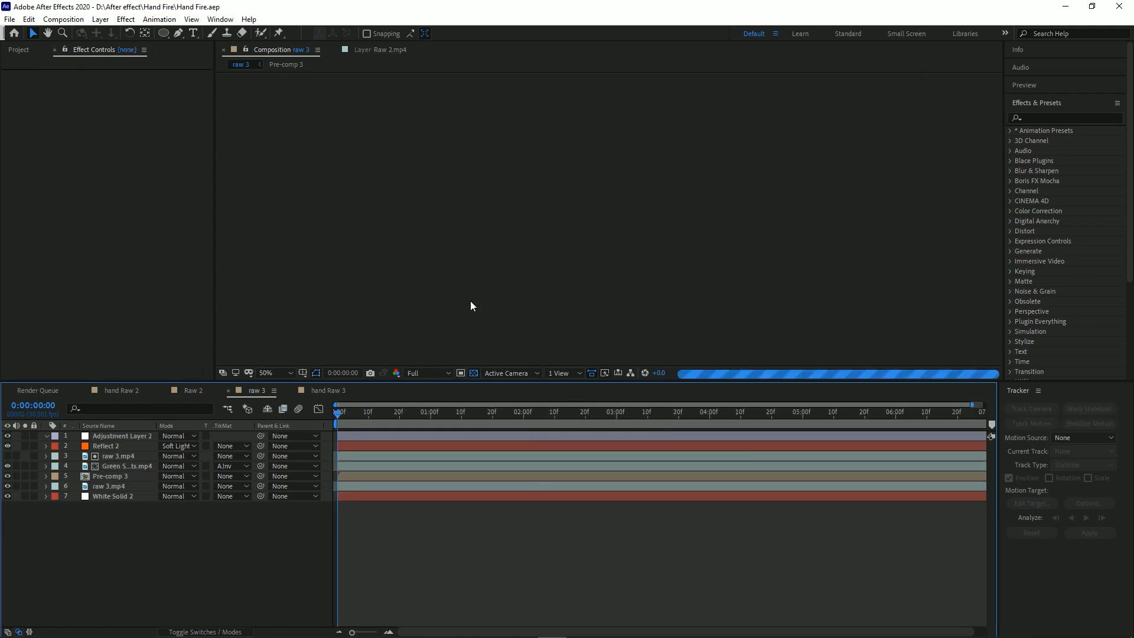
pyautogui.click(274, 373)
pyautogui.click(273, 385)
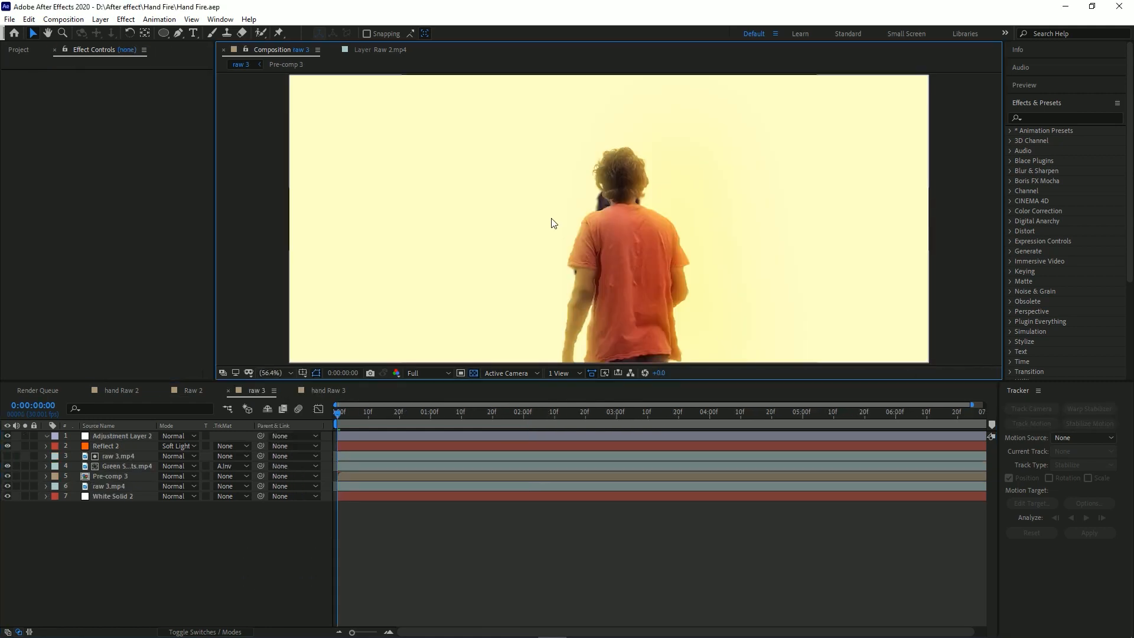
# Go to 0:00:00:14 in raw 3, show the frame at 50% and set the preview resolution to Half.
pyautogui.moveTo(410, 416); pyautogui.dragTo(383, 419)
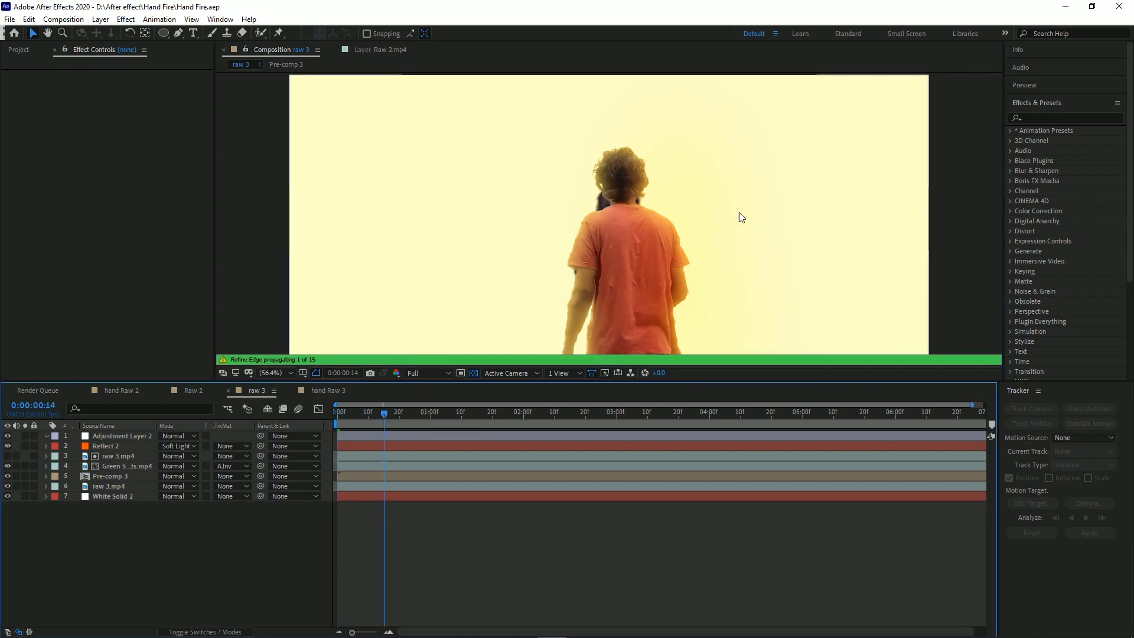
pyautogui.press(',')
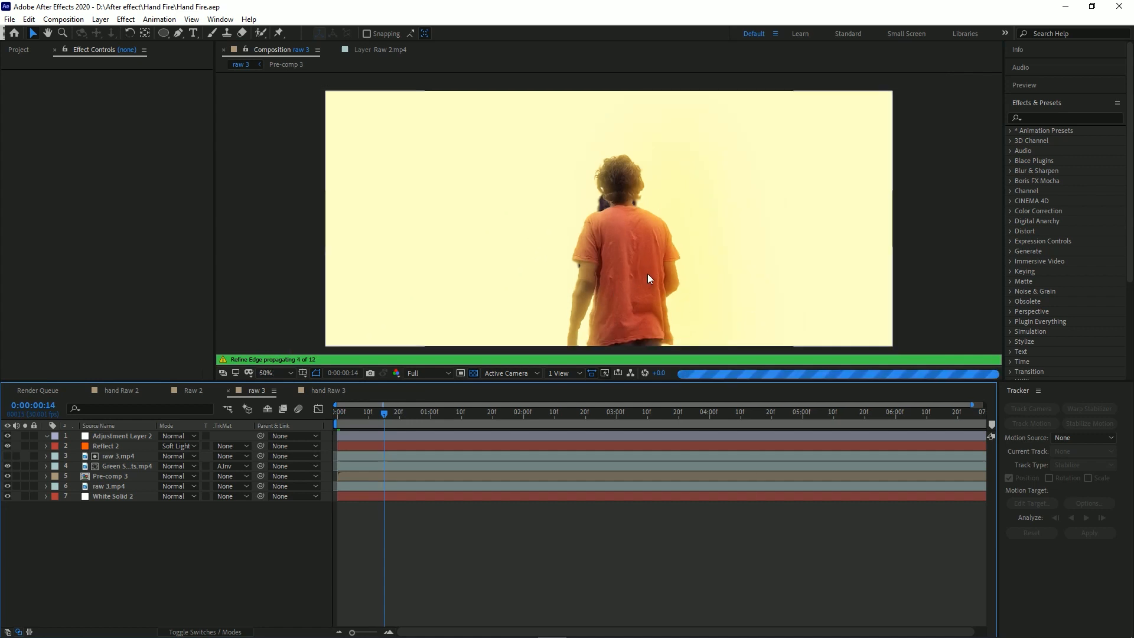
pyautogui.click(427, 373)
pyautogui.click(428, 413)
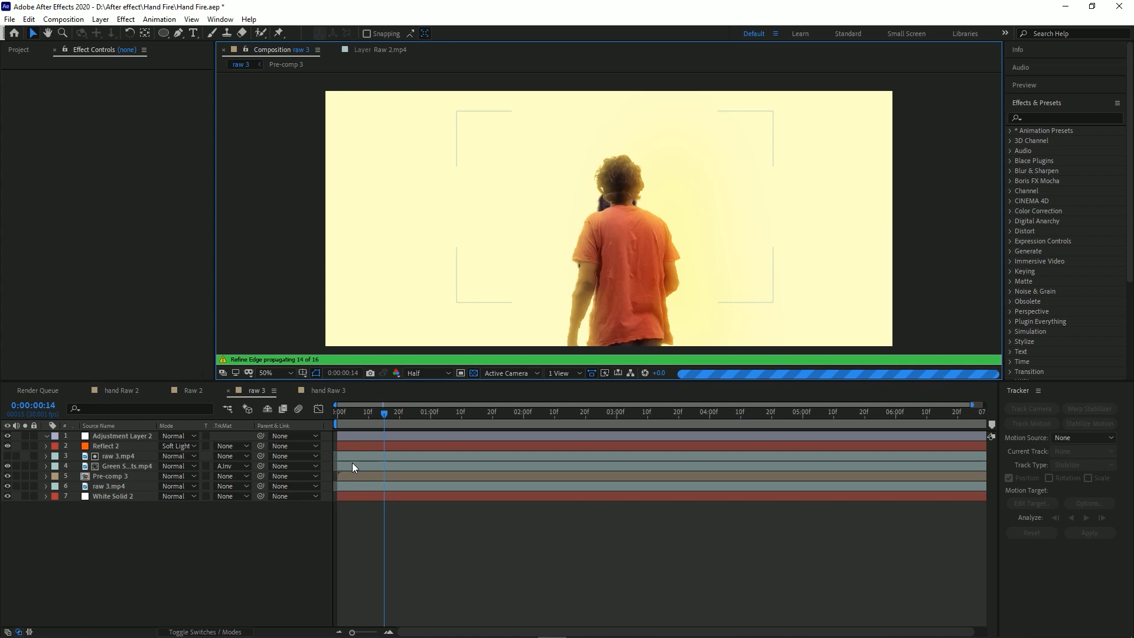
# Examine the lower raw 3.mp4, White Solid 2, Pre-comp 3 and green-screen wings layers along with their effects.
pyautogui.click(119, 486)
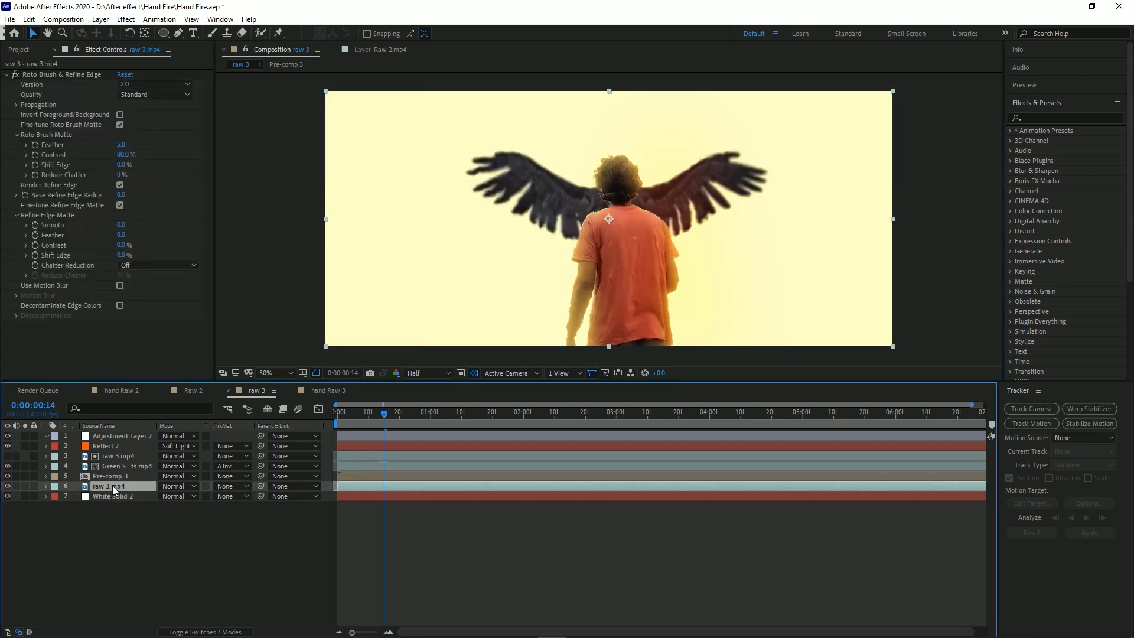
pyautogui.moveTo(120, 507); pyautogui.dragTo(128, 488)
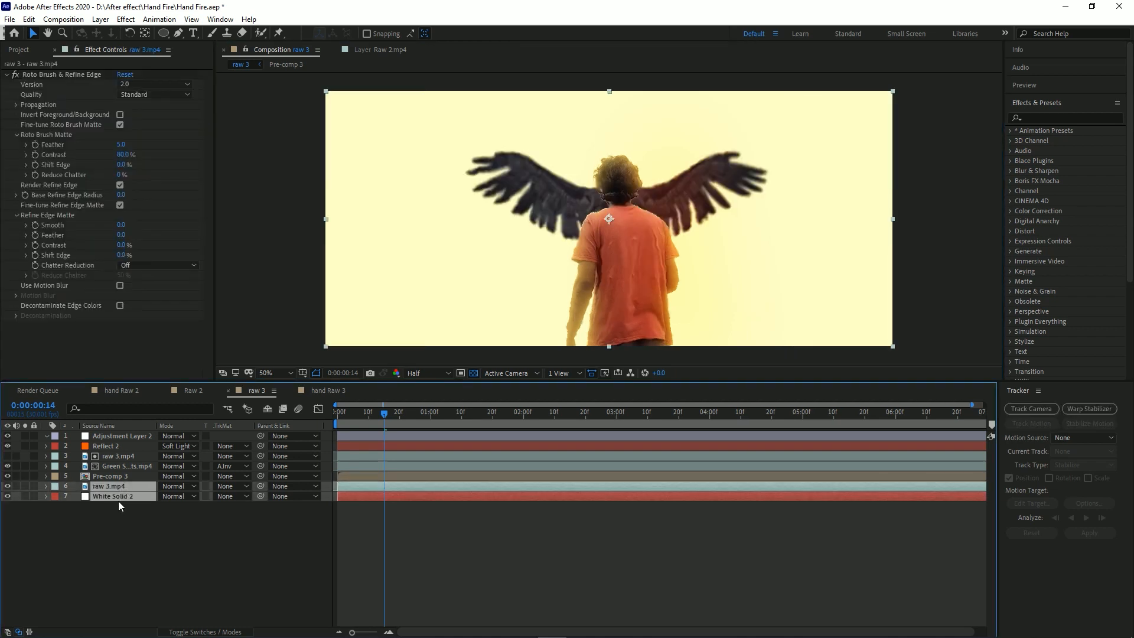
pyautogui.click(123, 514)
pyautogui.moveTo(129, 500); pyautogui.dragTo(137, 489)
pyautogui.click(129, 476)
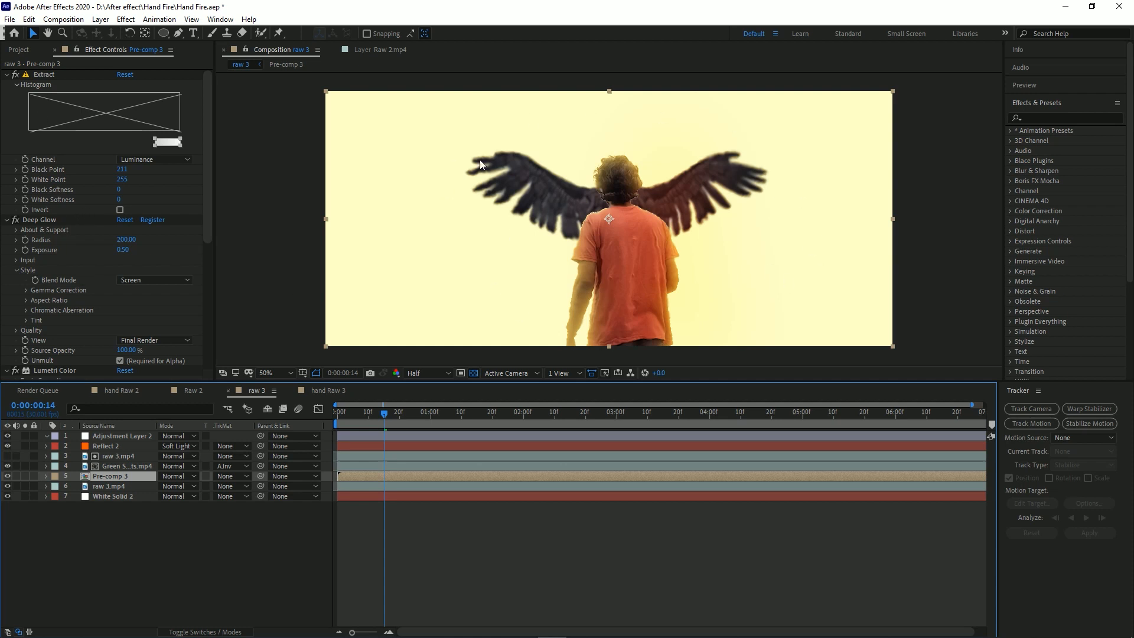
pyautogui.click(142, 560)
pyautogui.click(148, 469)
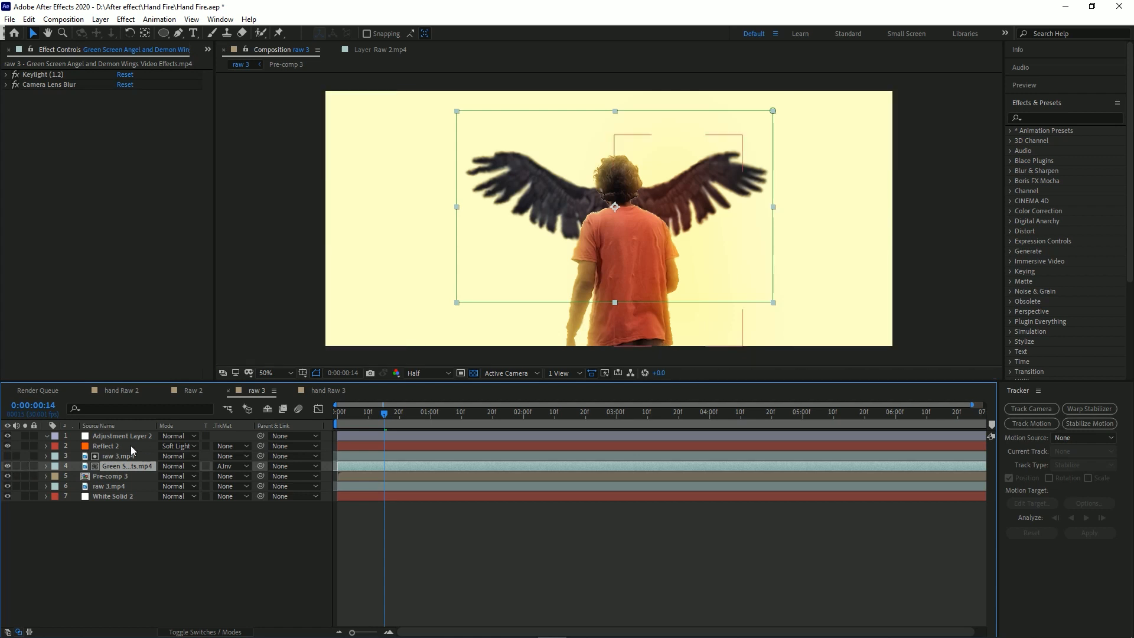
# Solo the Reflect 2 layer and the heat distortion adjustment layer one at a time to examine each, showing layer names instead of source names.
pyautogui.click(129, 445)
pyautogui.click(24, 446)
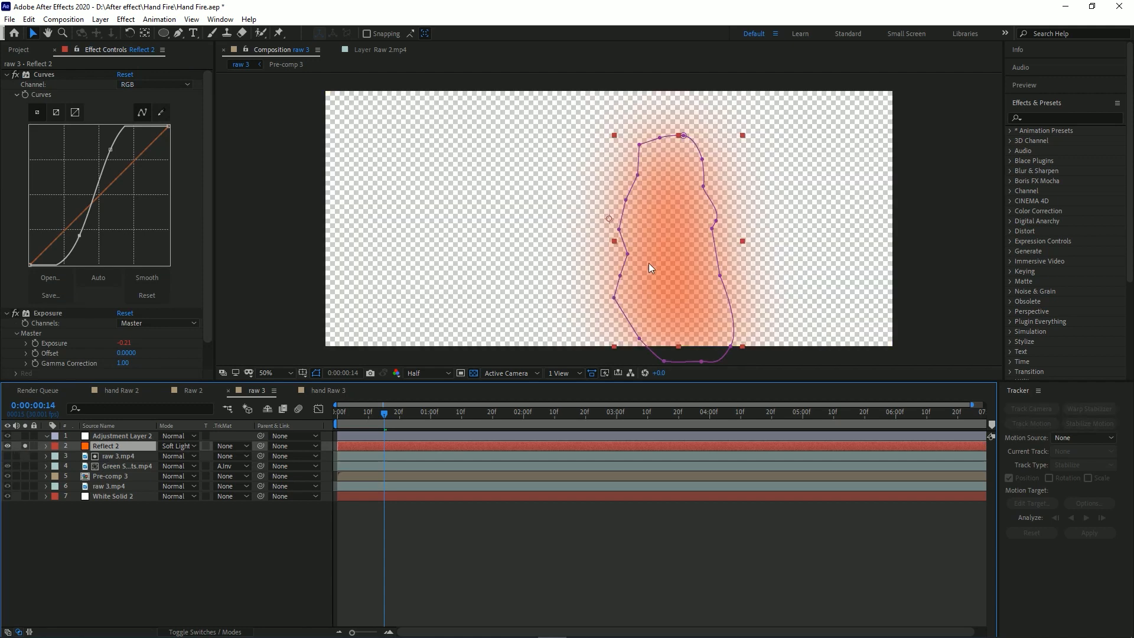
pyautogui.click(25, 446)
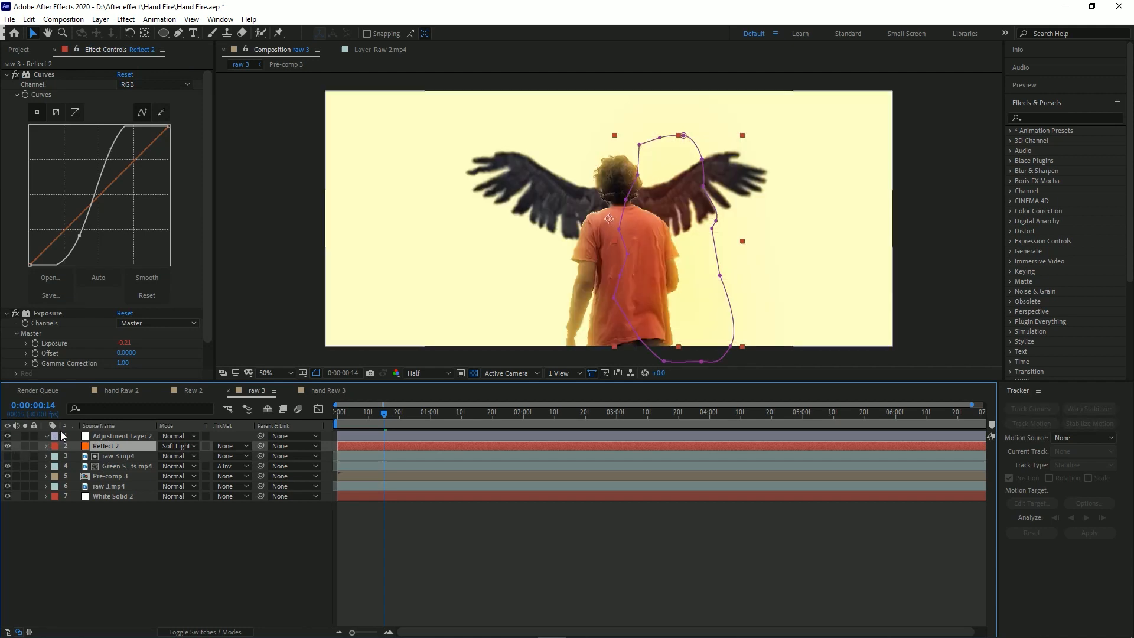
pyautogui.click(100, 426)
pyautogui.click(24, 435)
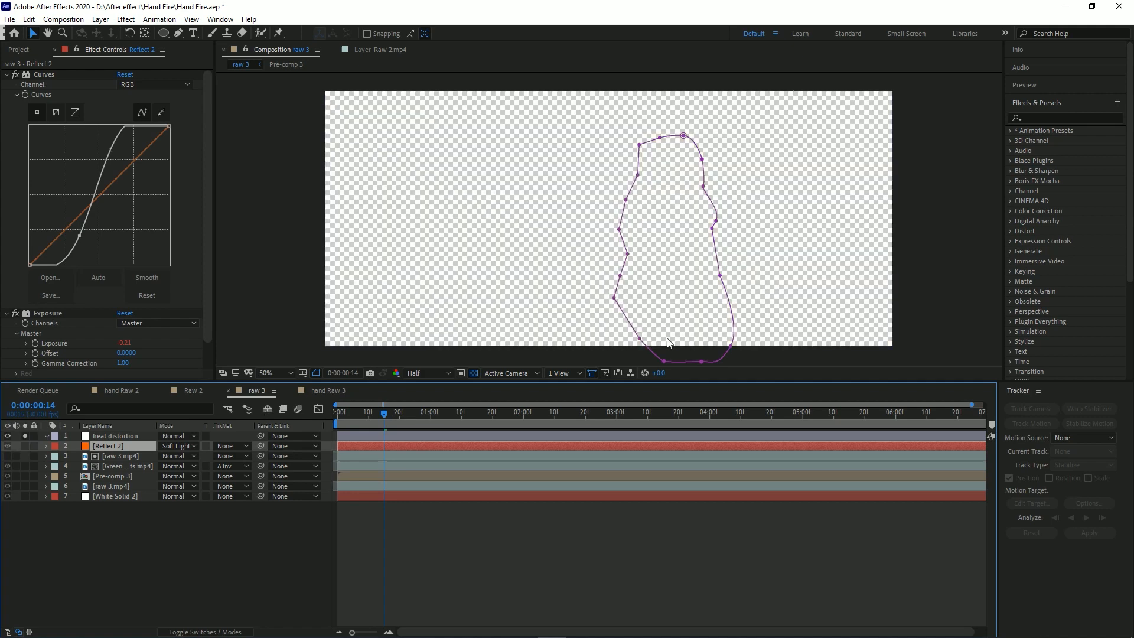
pyautogui.click(24, 436)
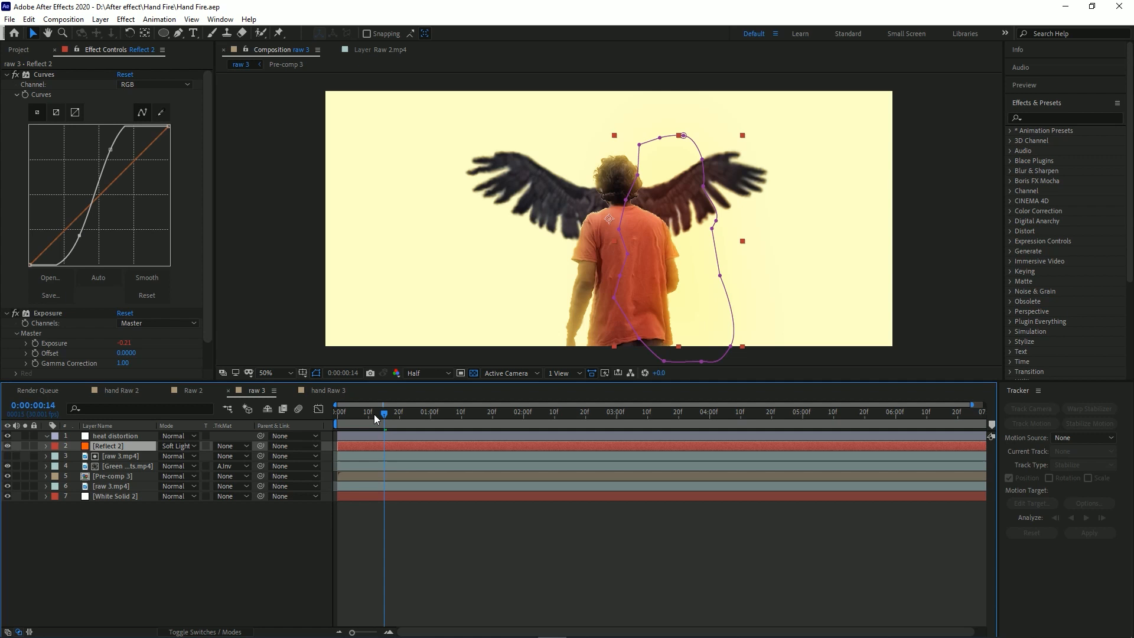
# Look through the project's footage and compositions, collapsing the Curves and Exposure effects of Reflect 2.
pyautogui.click(19, 50)
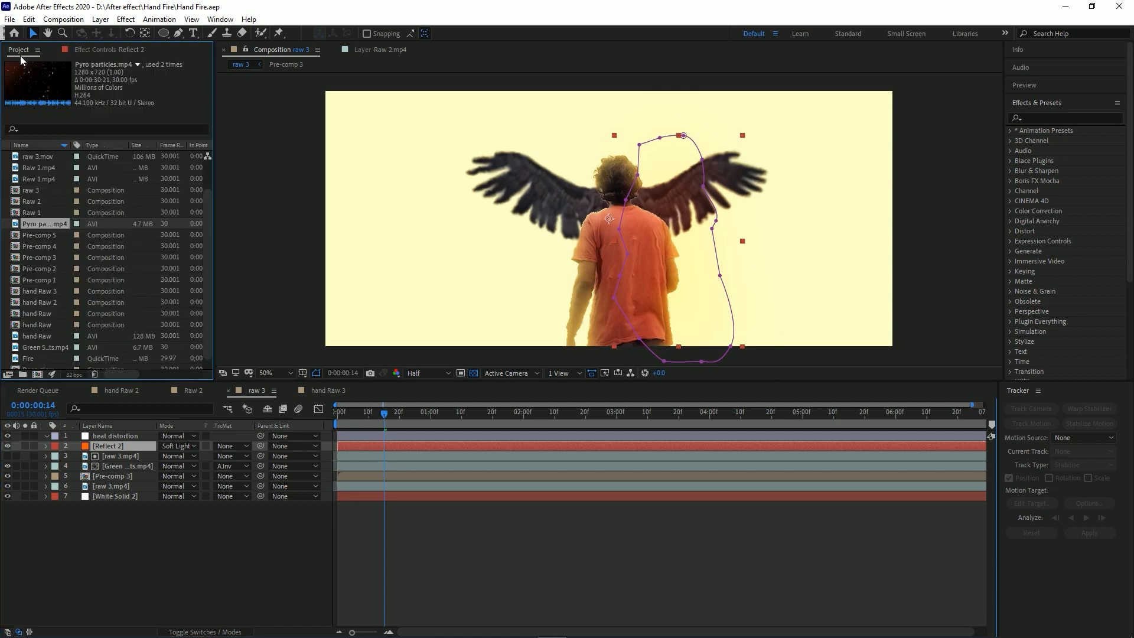
pyautogui.click(80, 49)
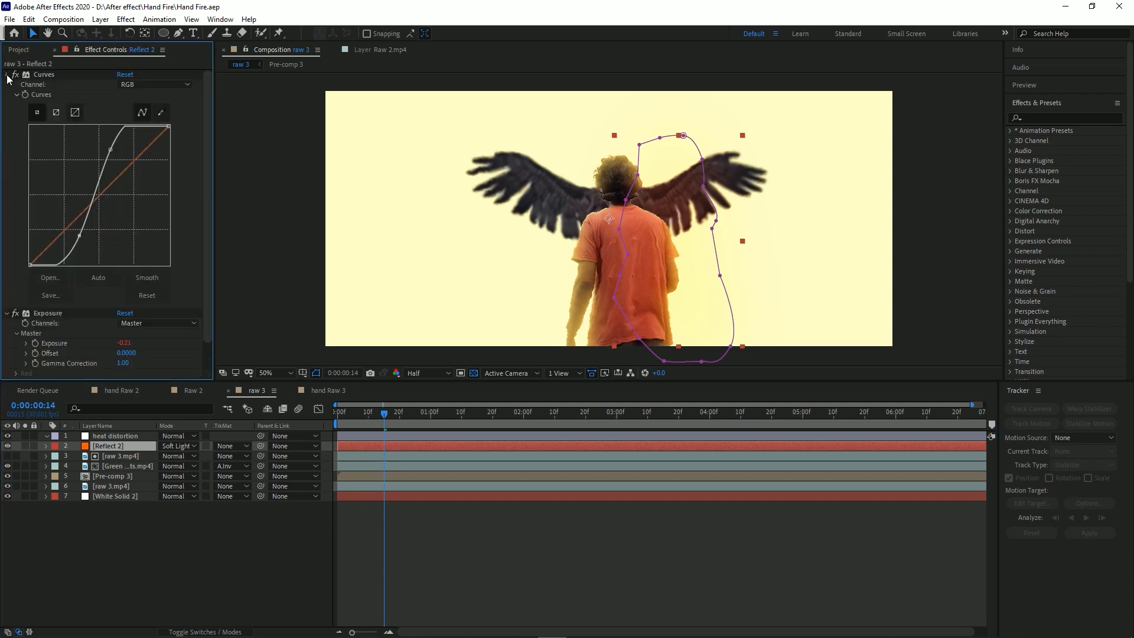
pyautogui.click(7, 75)
pyautogui.click(6, 84)
pyautogui.click(19, 50)
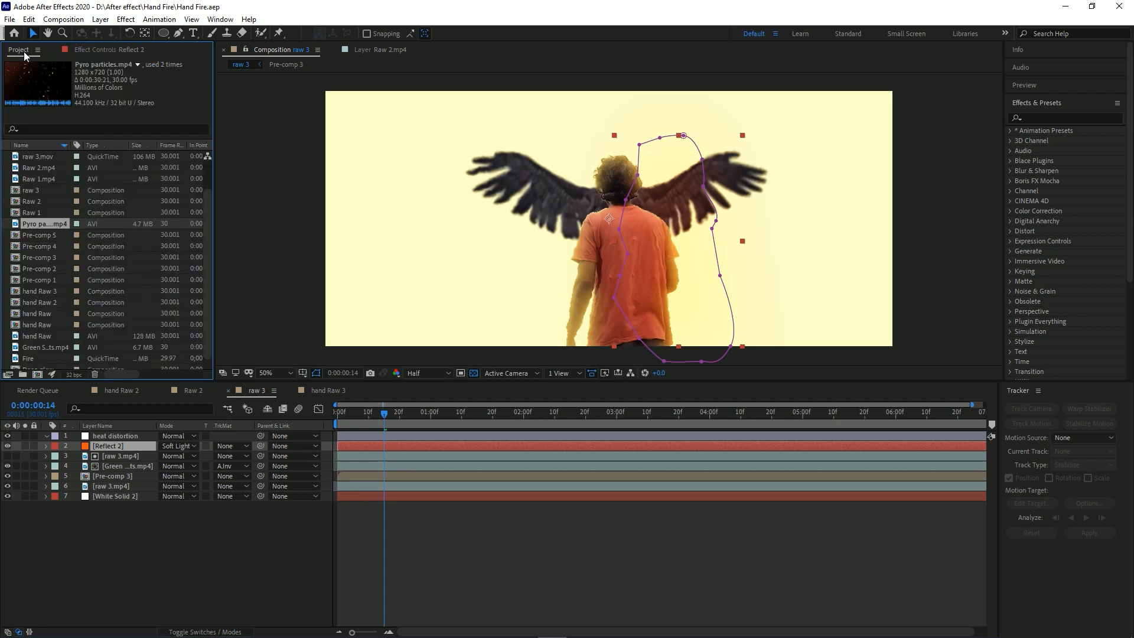
pyautogui.scroll(-1, 101, 272)
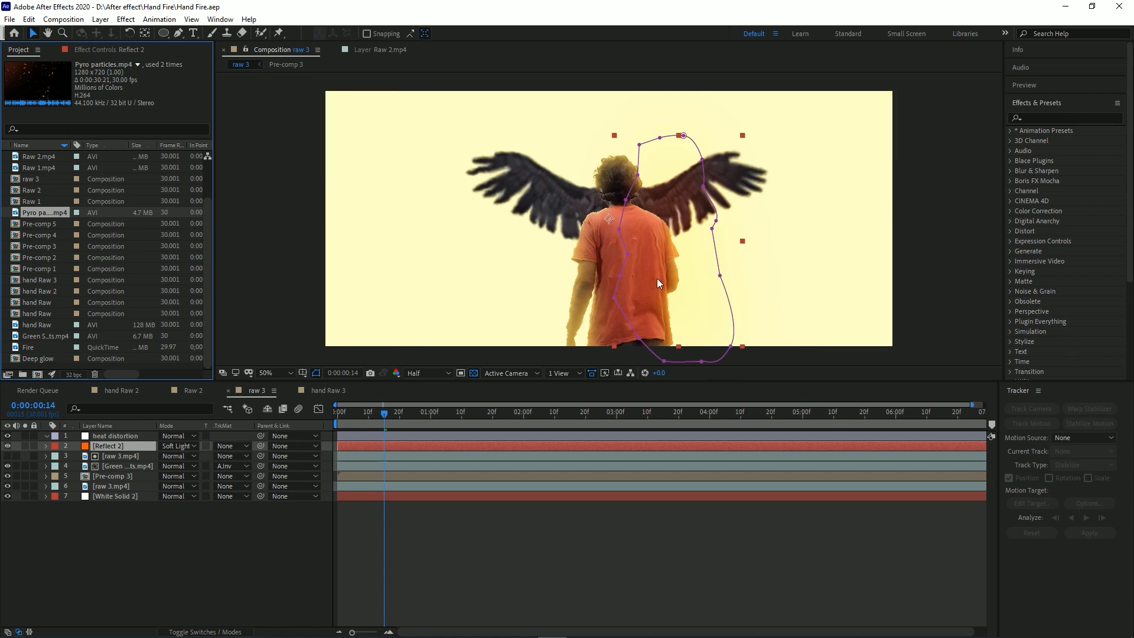
# Check the winged raw 3 shot at its first frame and at 0:00:00:17, and minimize the After Effects window.
pyautogui.press('Home')
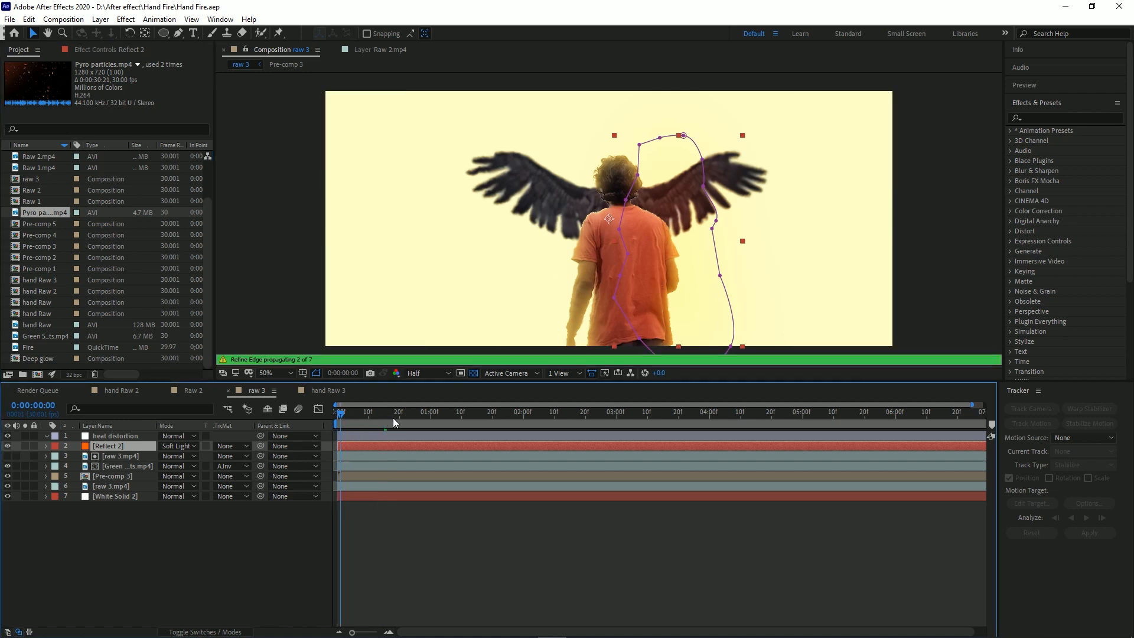
pyautogui.moveTo(394, 421)
pyautogui.mouseDown()
pyautogui.moveTo(413, 427)
pyautogui.moveTo(394, 424)
pyautogui.mouseUp()
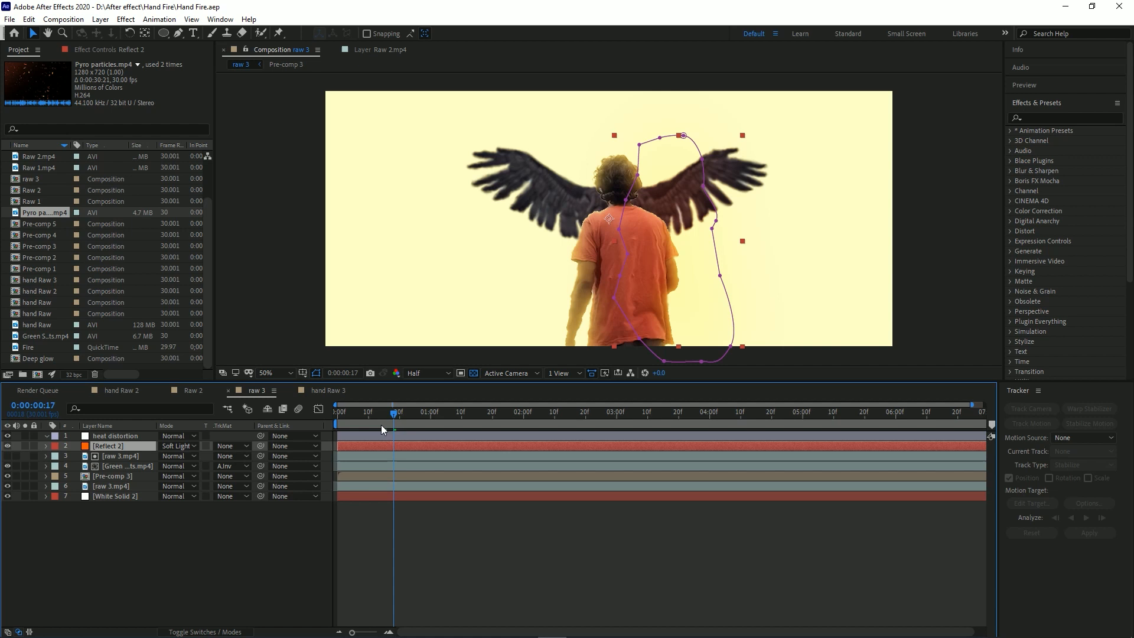
pyautogui.click(1066, 6)
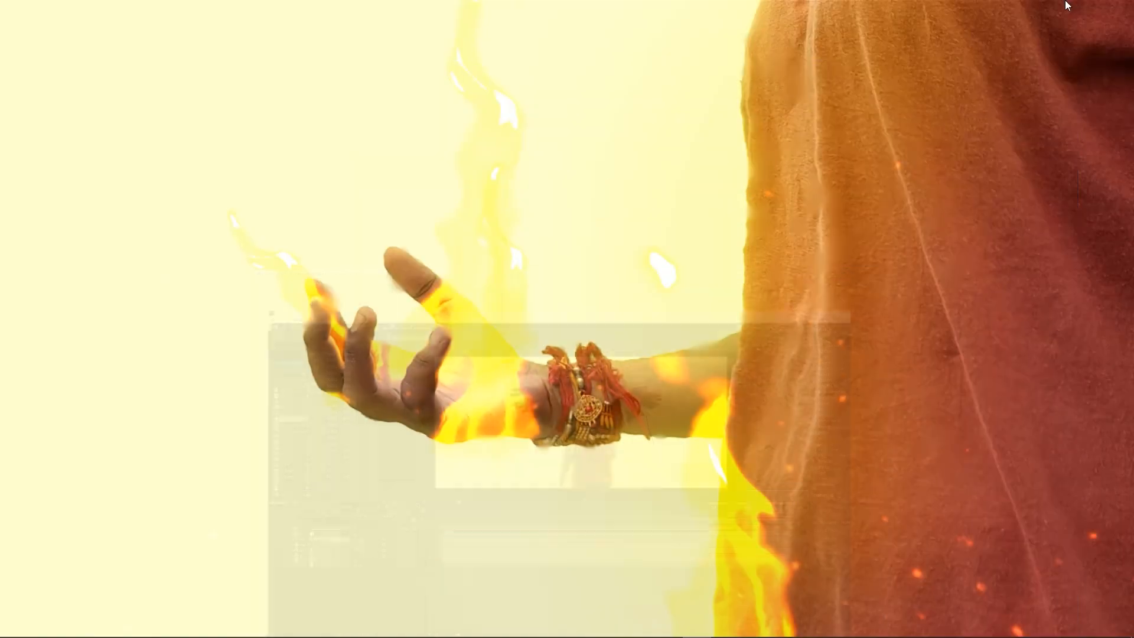